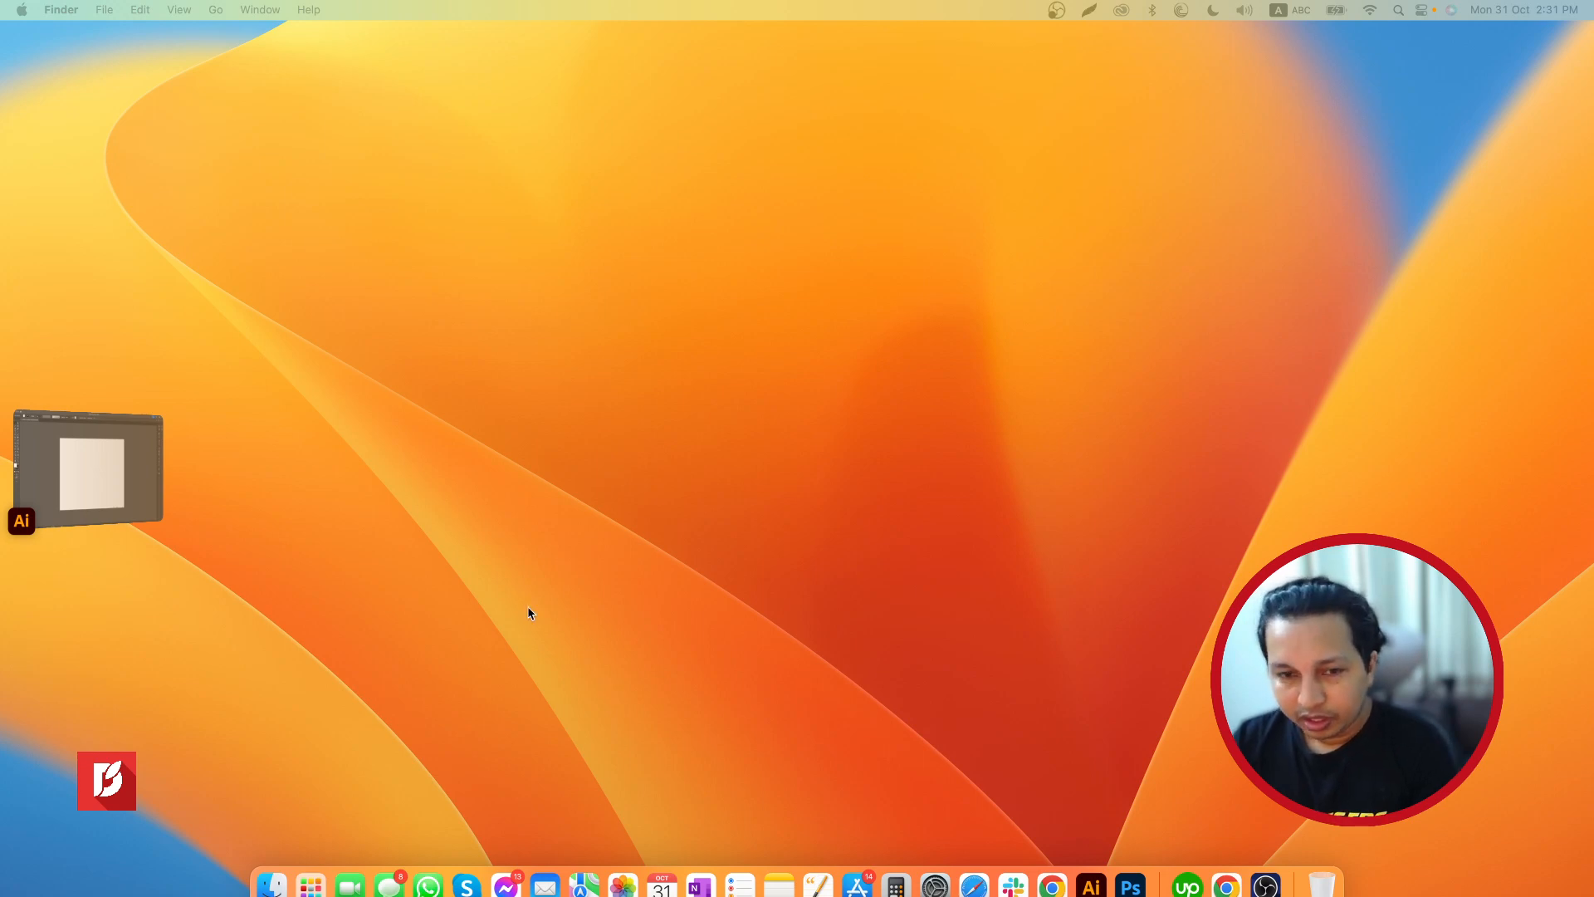
Switch to the blank Untitled-1 document in Adobe Illustrator
left_click(92, 471)
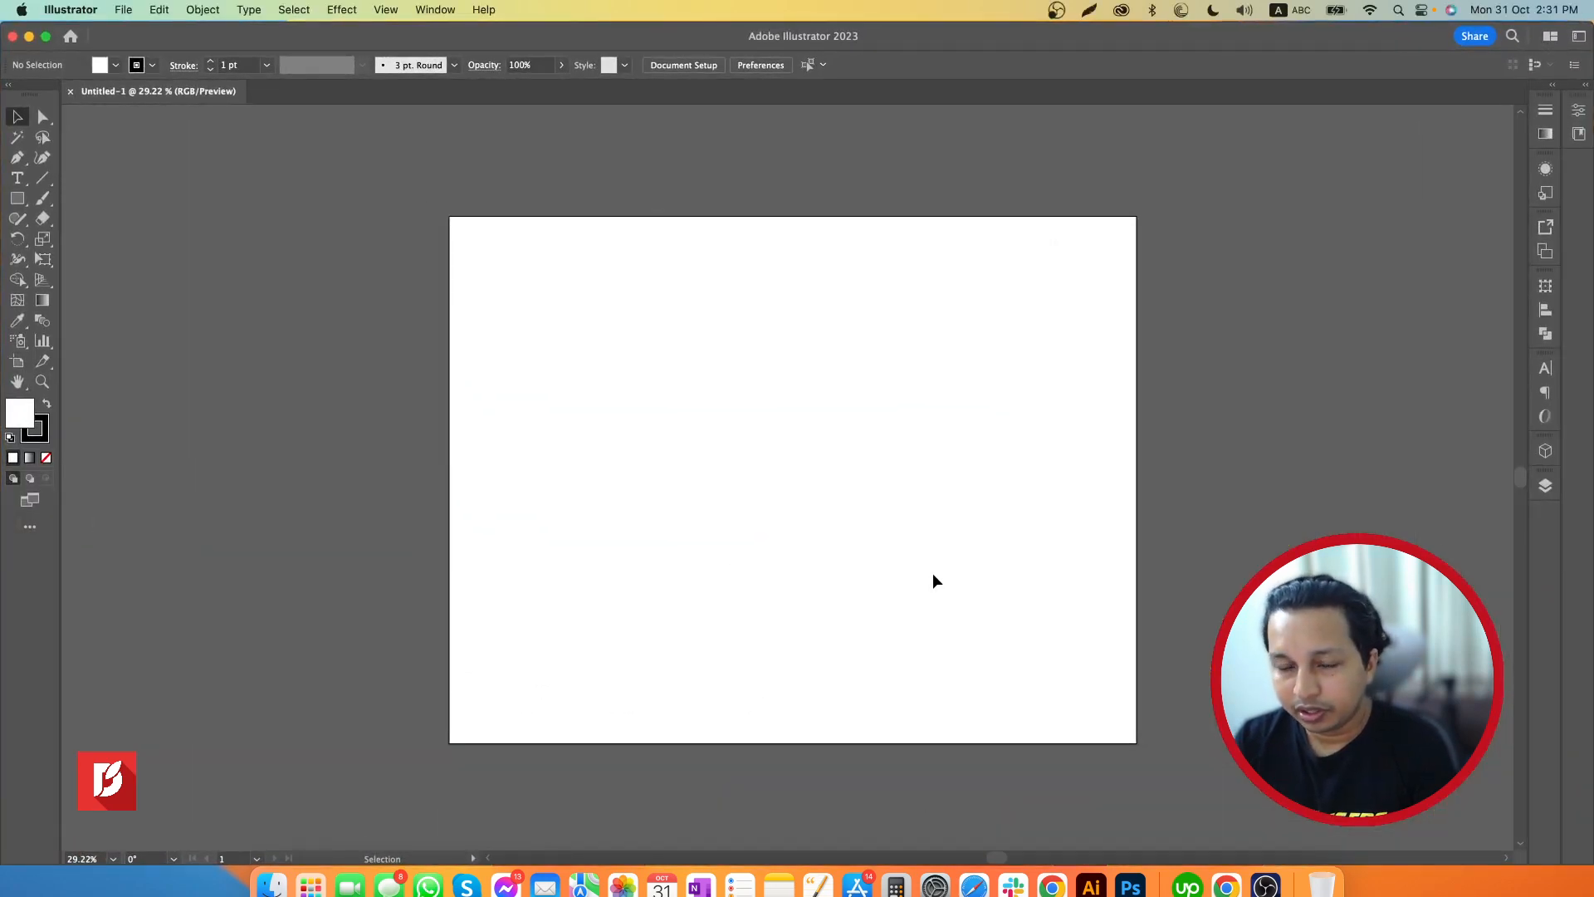
key("z")
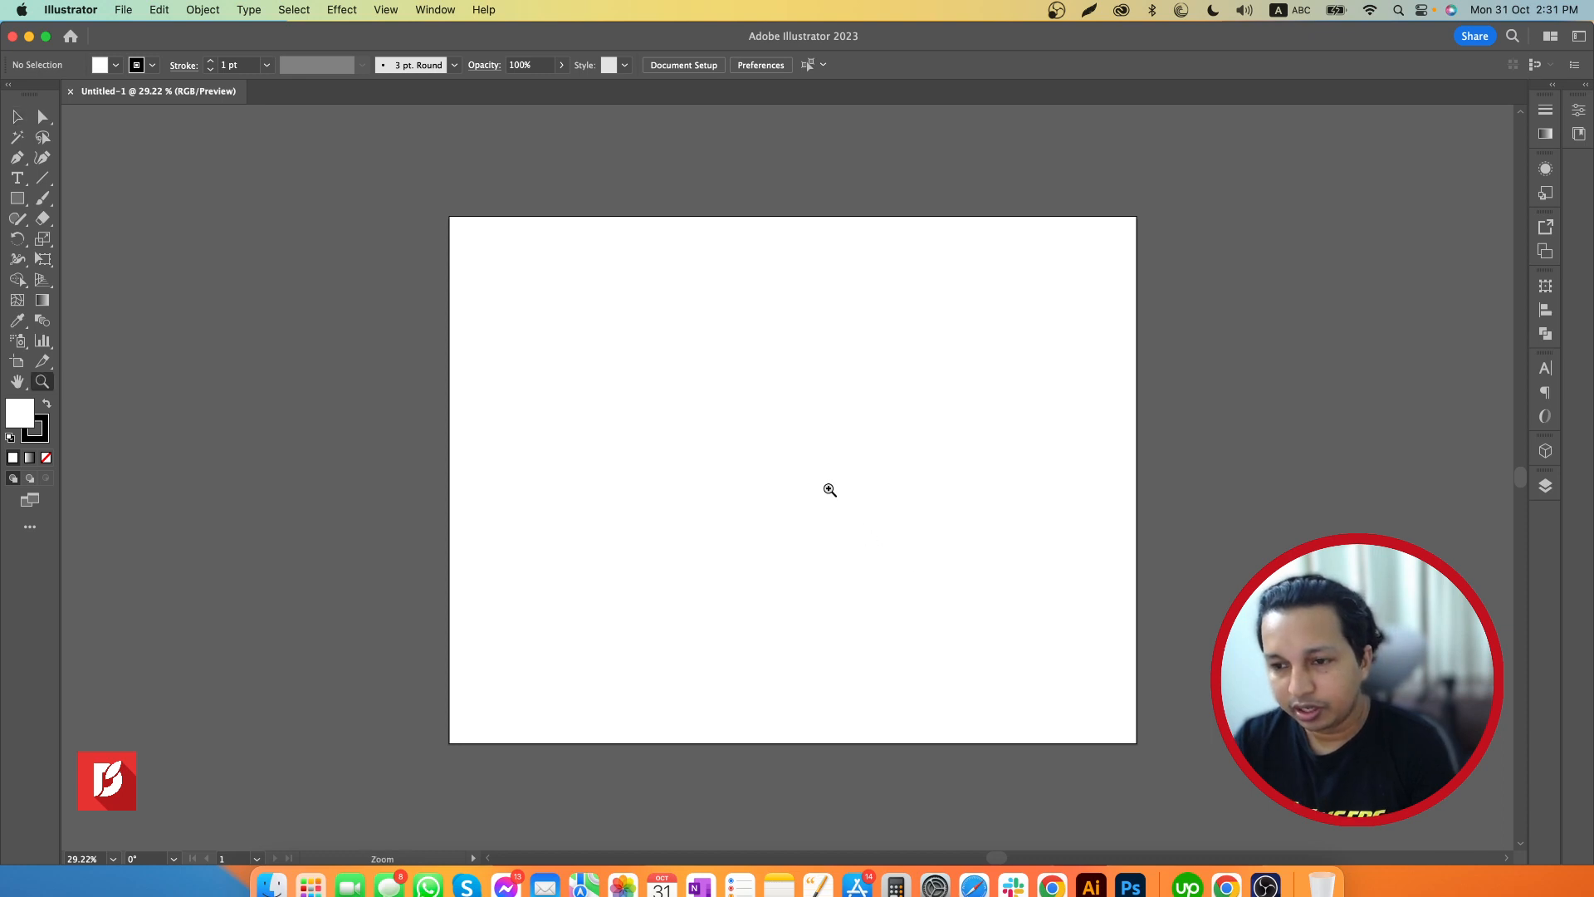
left_click_drag(829, 490, 882, 545)
scroll(885, 548, "down", 1)
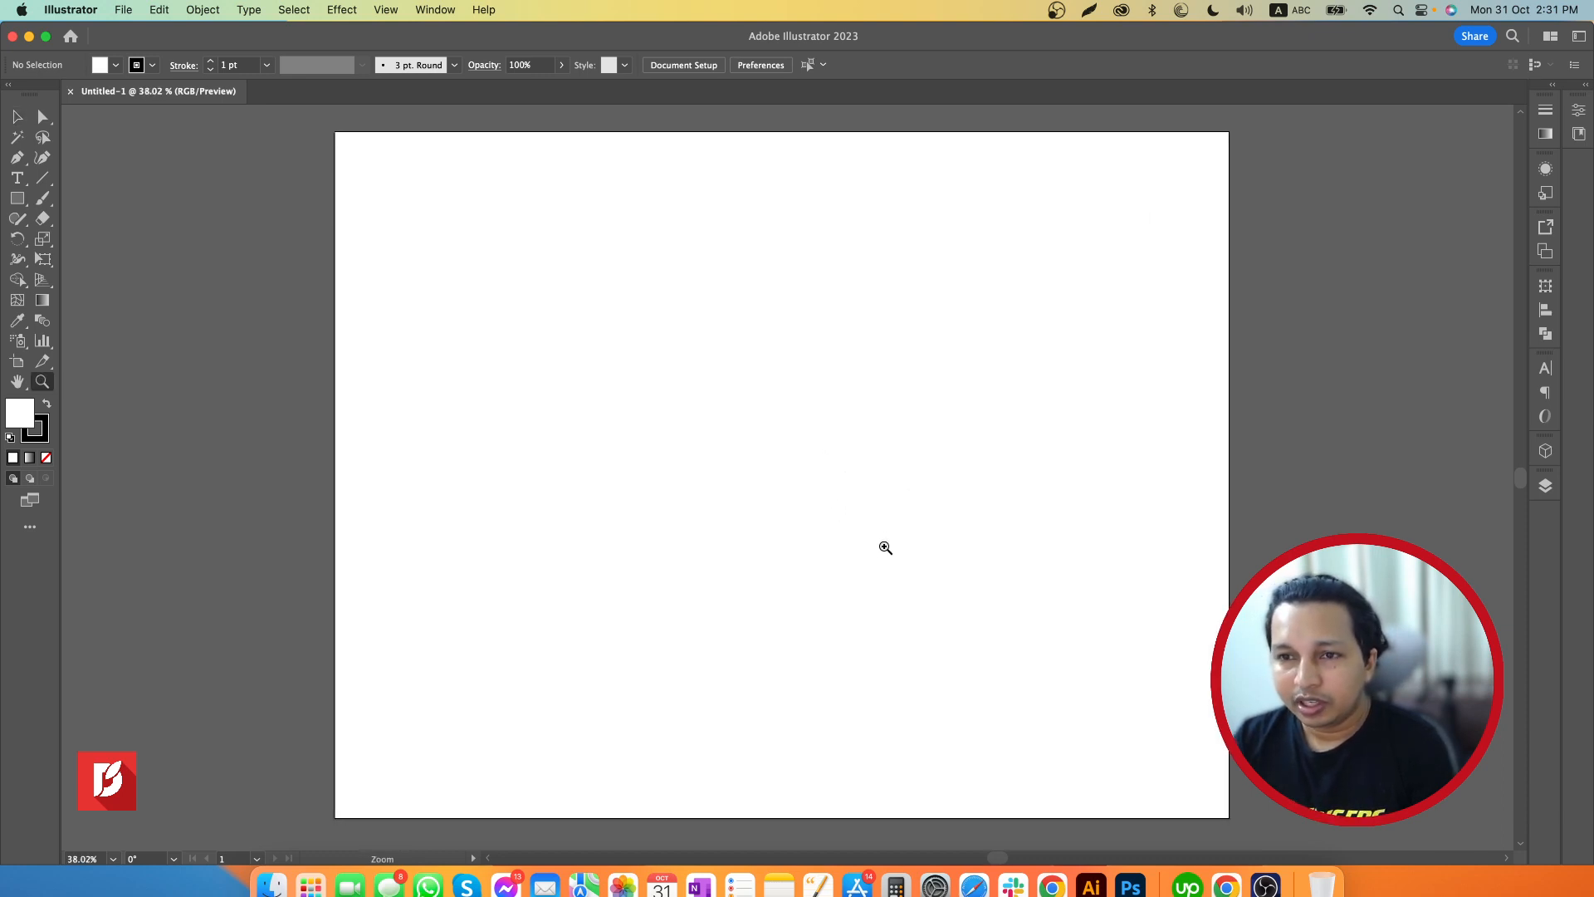
scroll(885, 548, "down", 1)
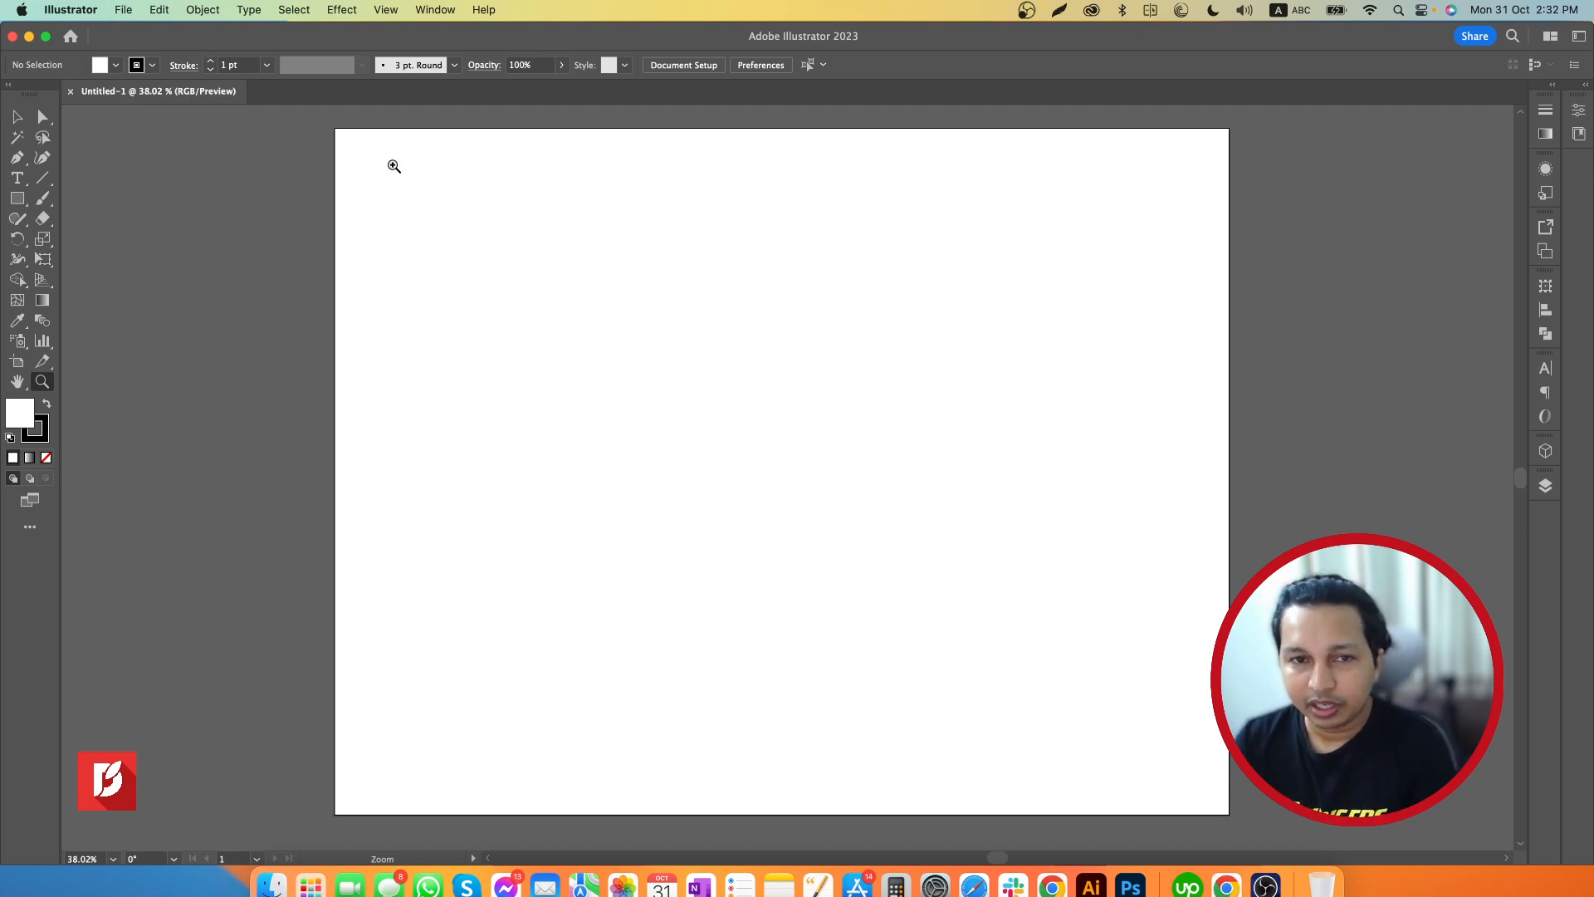
Place a point-text object on the artboard, enlarge it to about 145 pt and position it near the middle
left_click(17, 177)
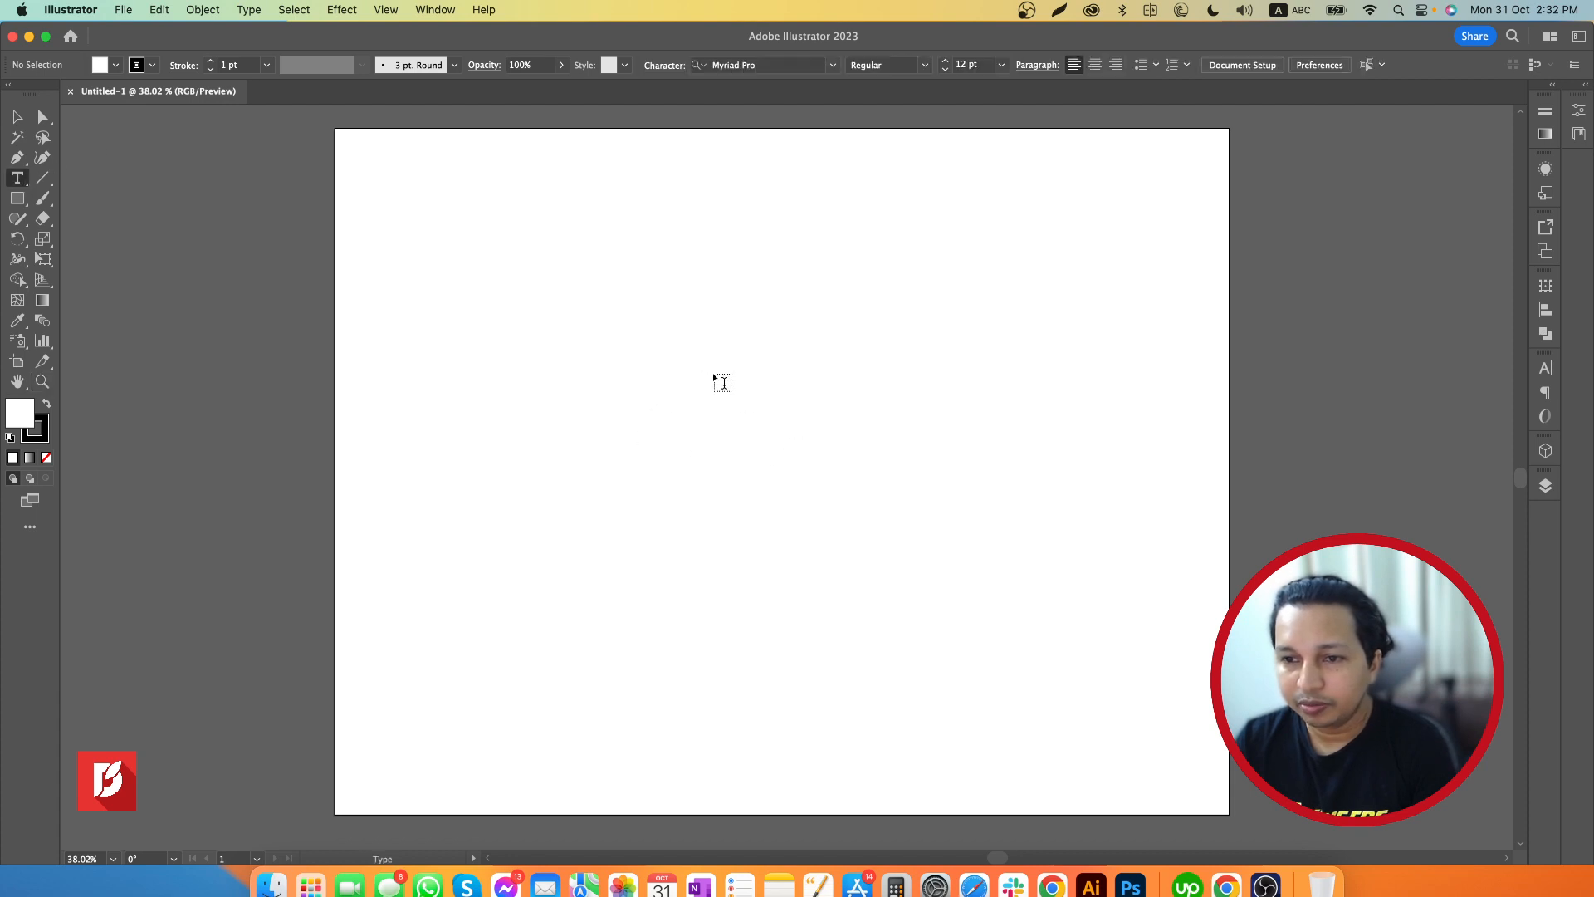
left_click(719, 379)
left_click(17, 117)
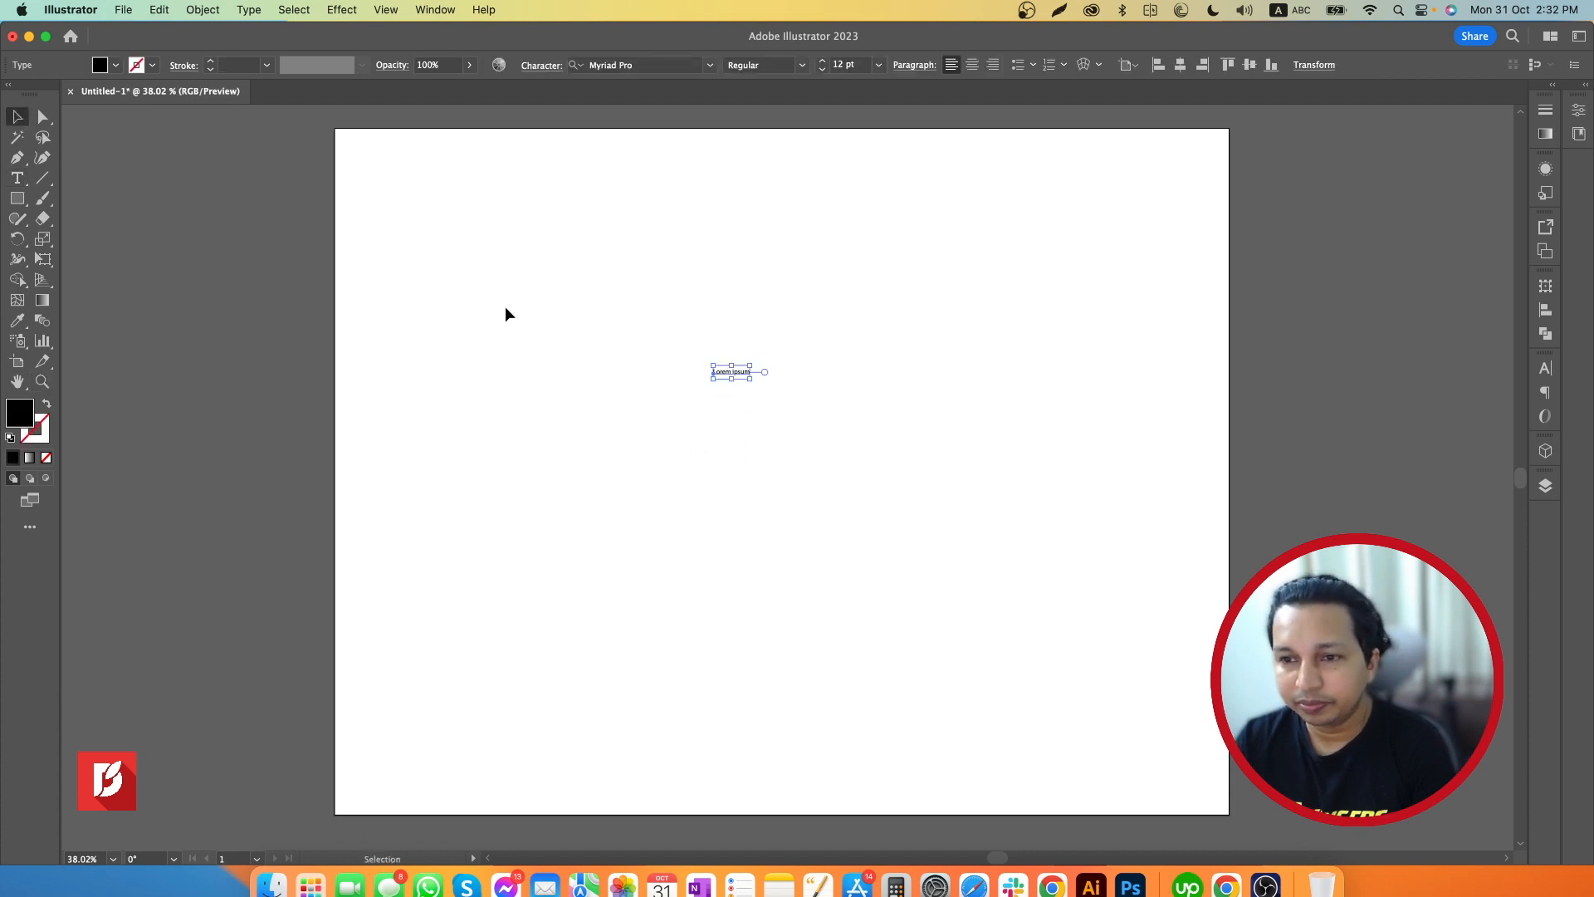
left_click_drag(750, 379, 1038, 531)
left_click_drag(1039, 435, 865, 522)
Replace the placeholder text with "Good Luck" and move it slightly up on the artboard
key("t")
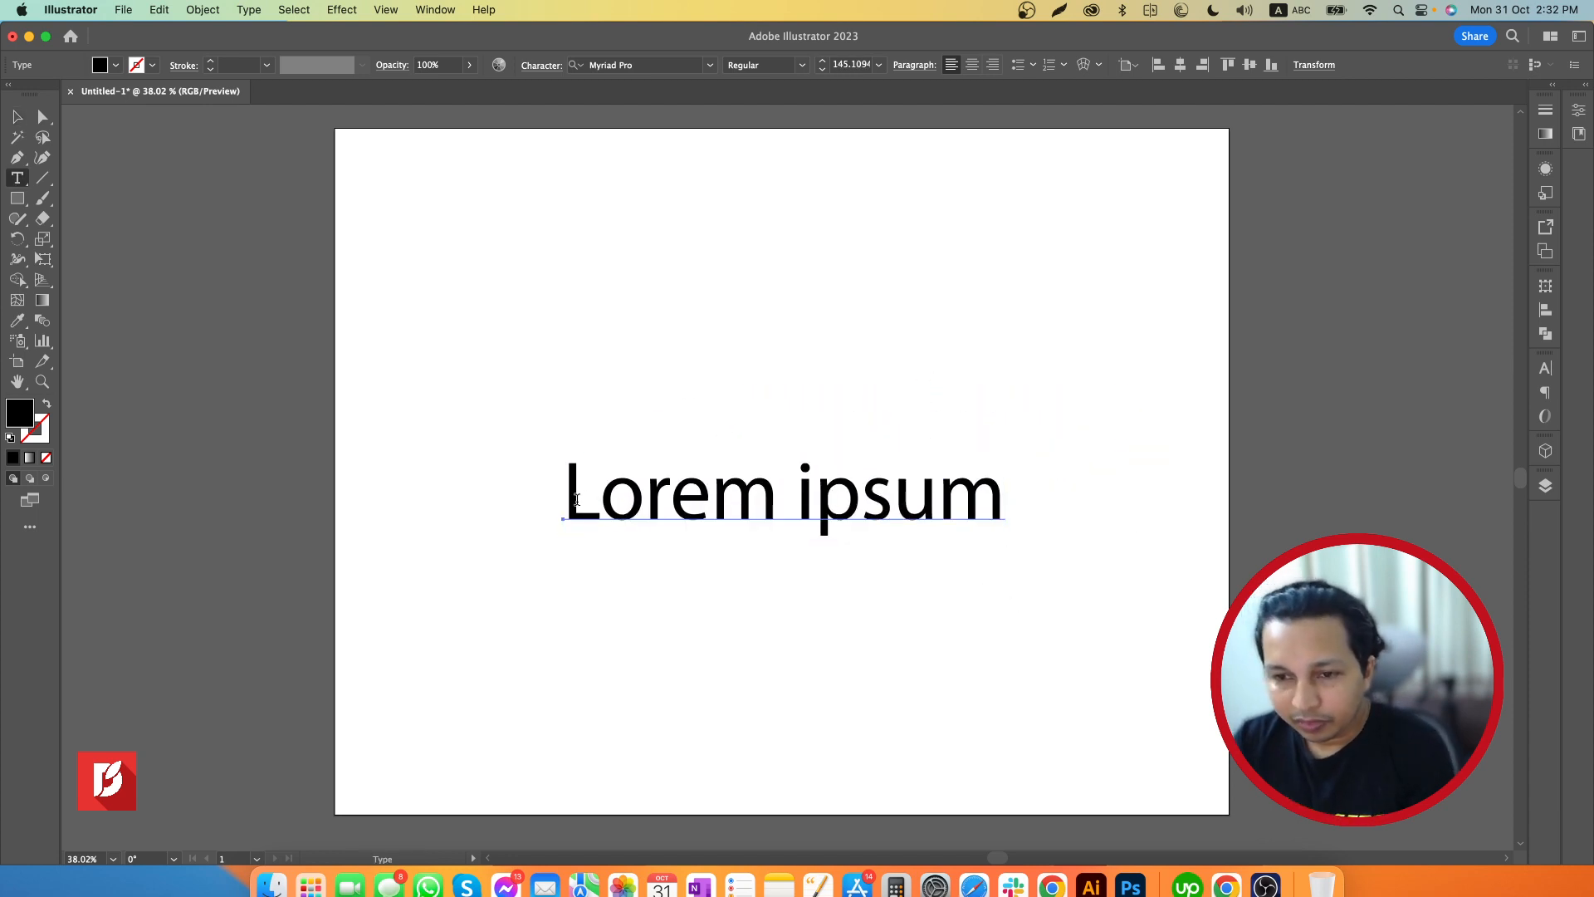
left_click_drag(564, 498, 1159, 518)
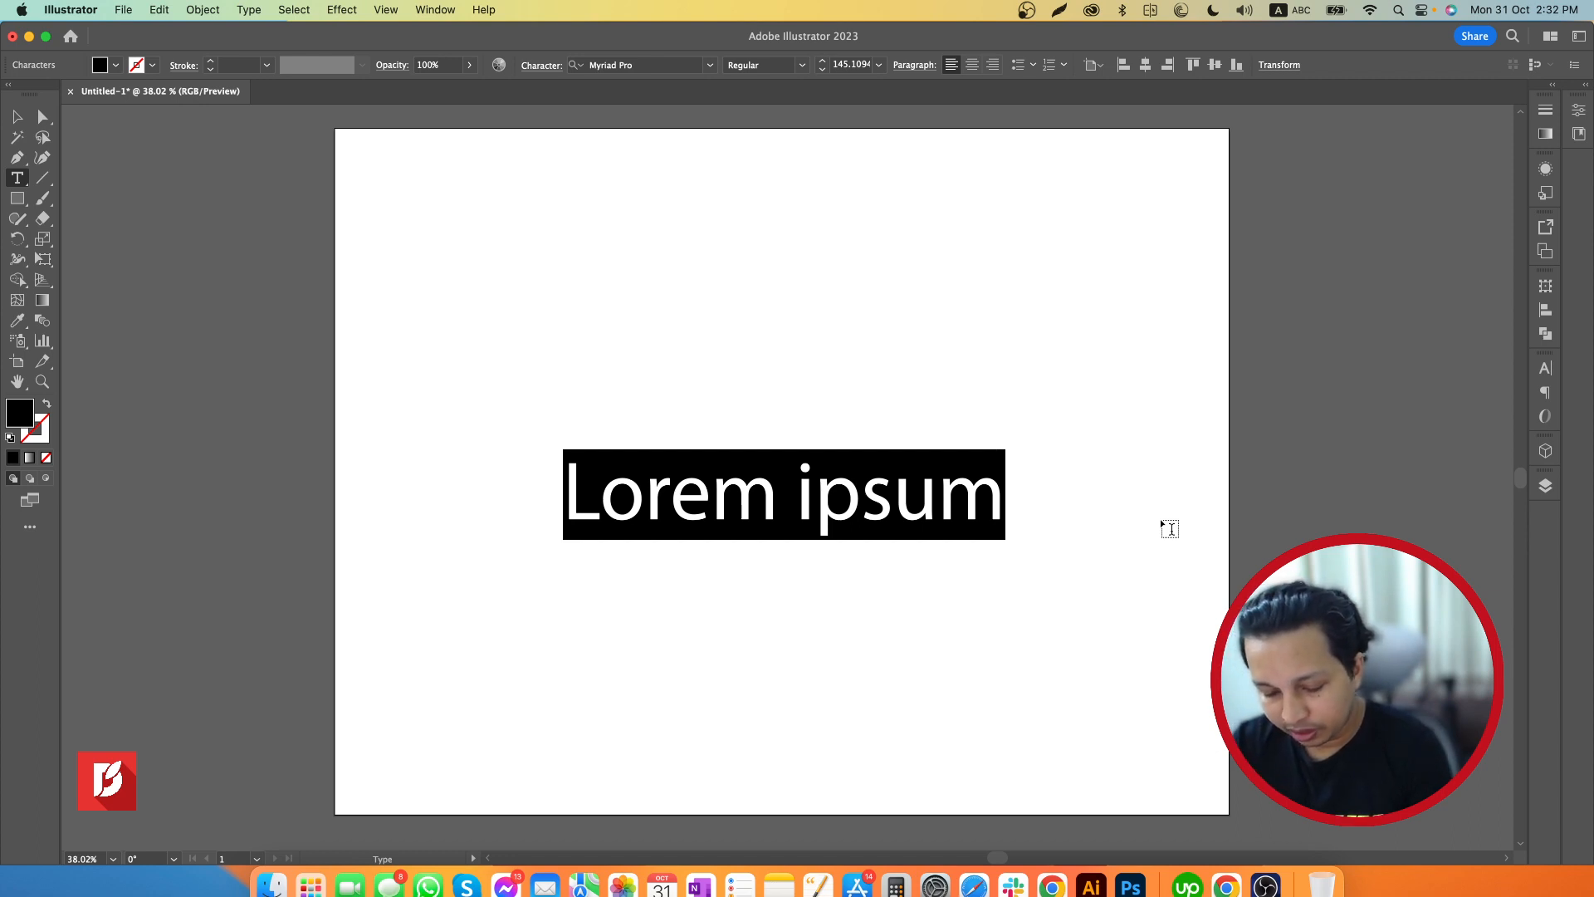
type("Goo")
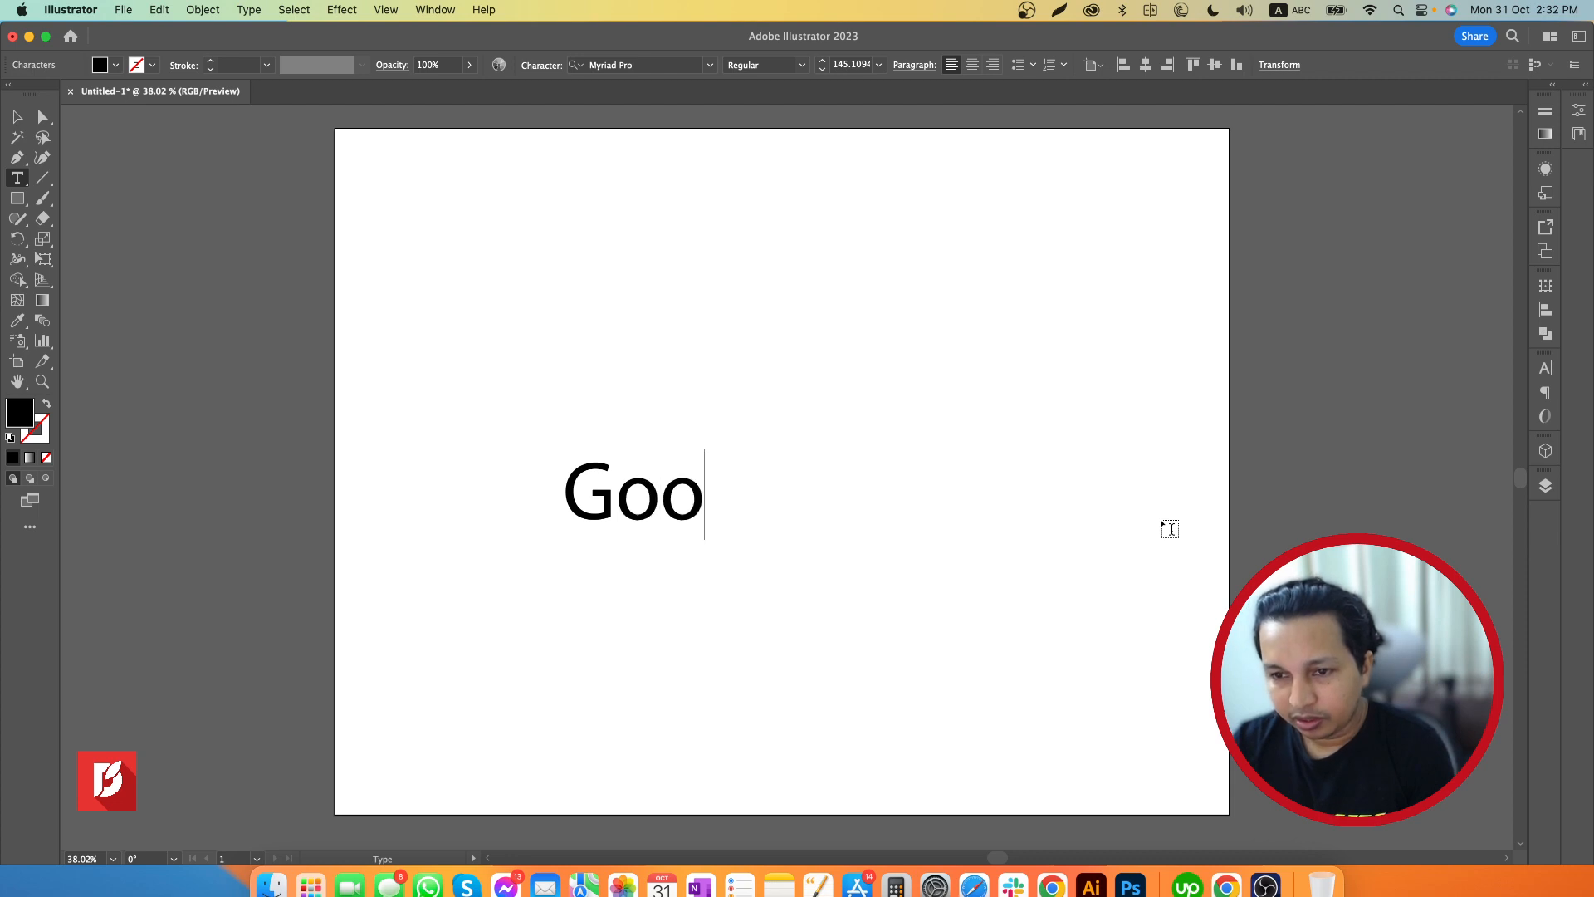
type("d")
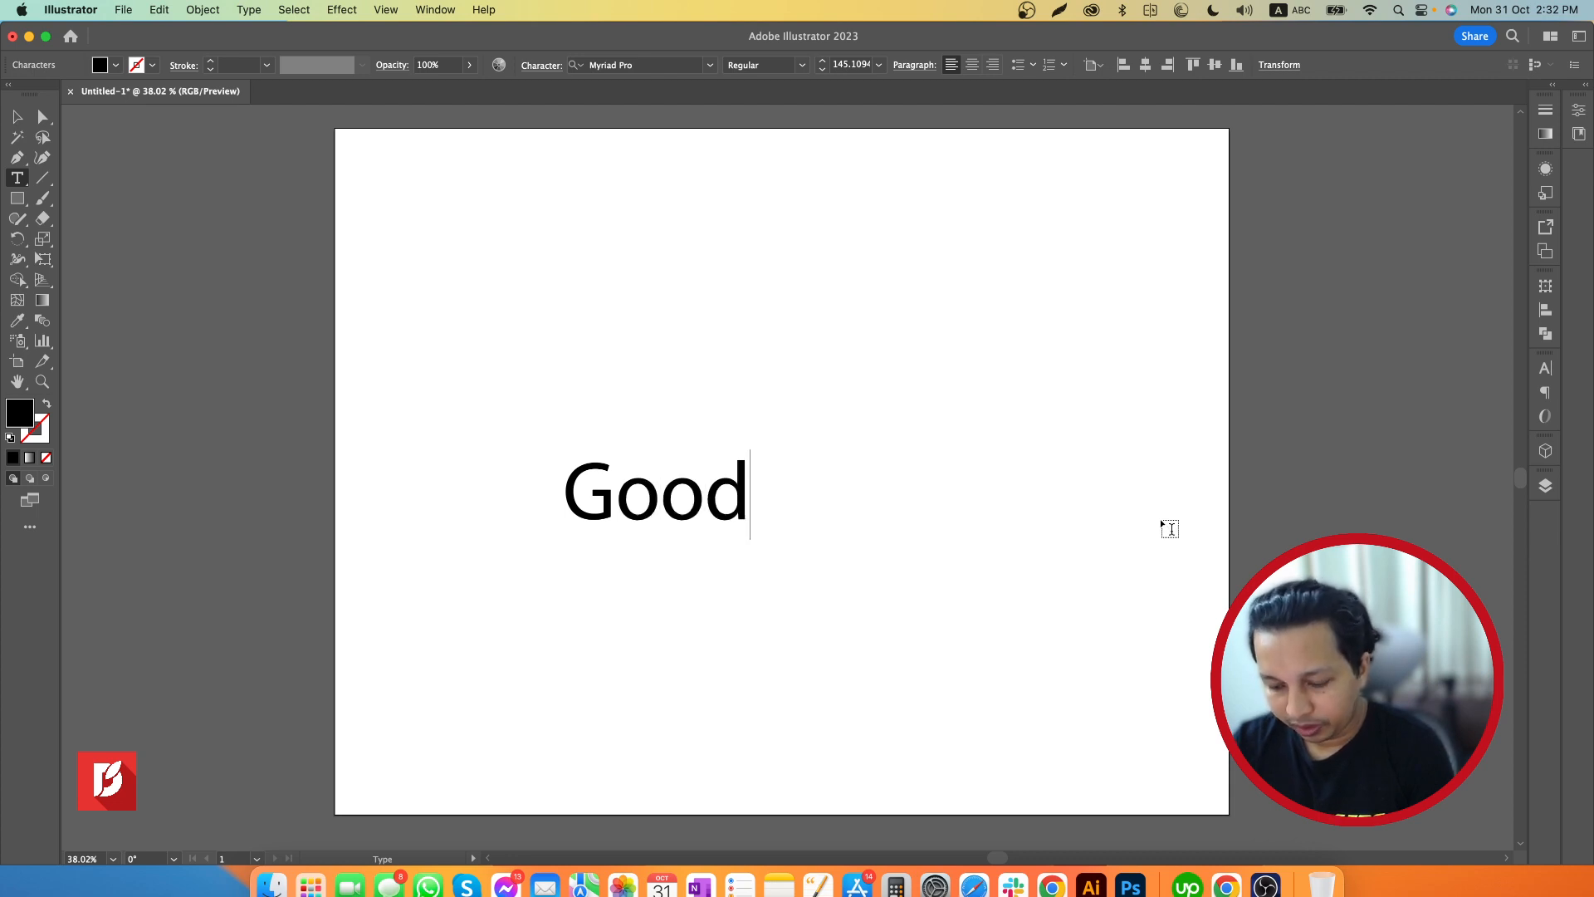
type(" Luck")
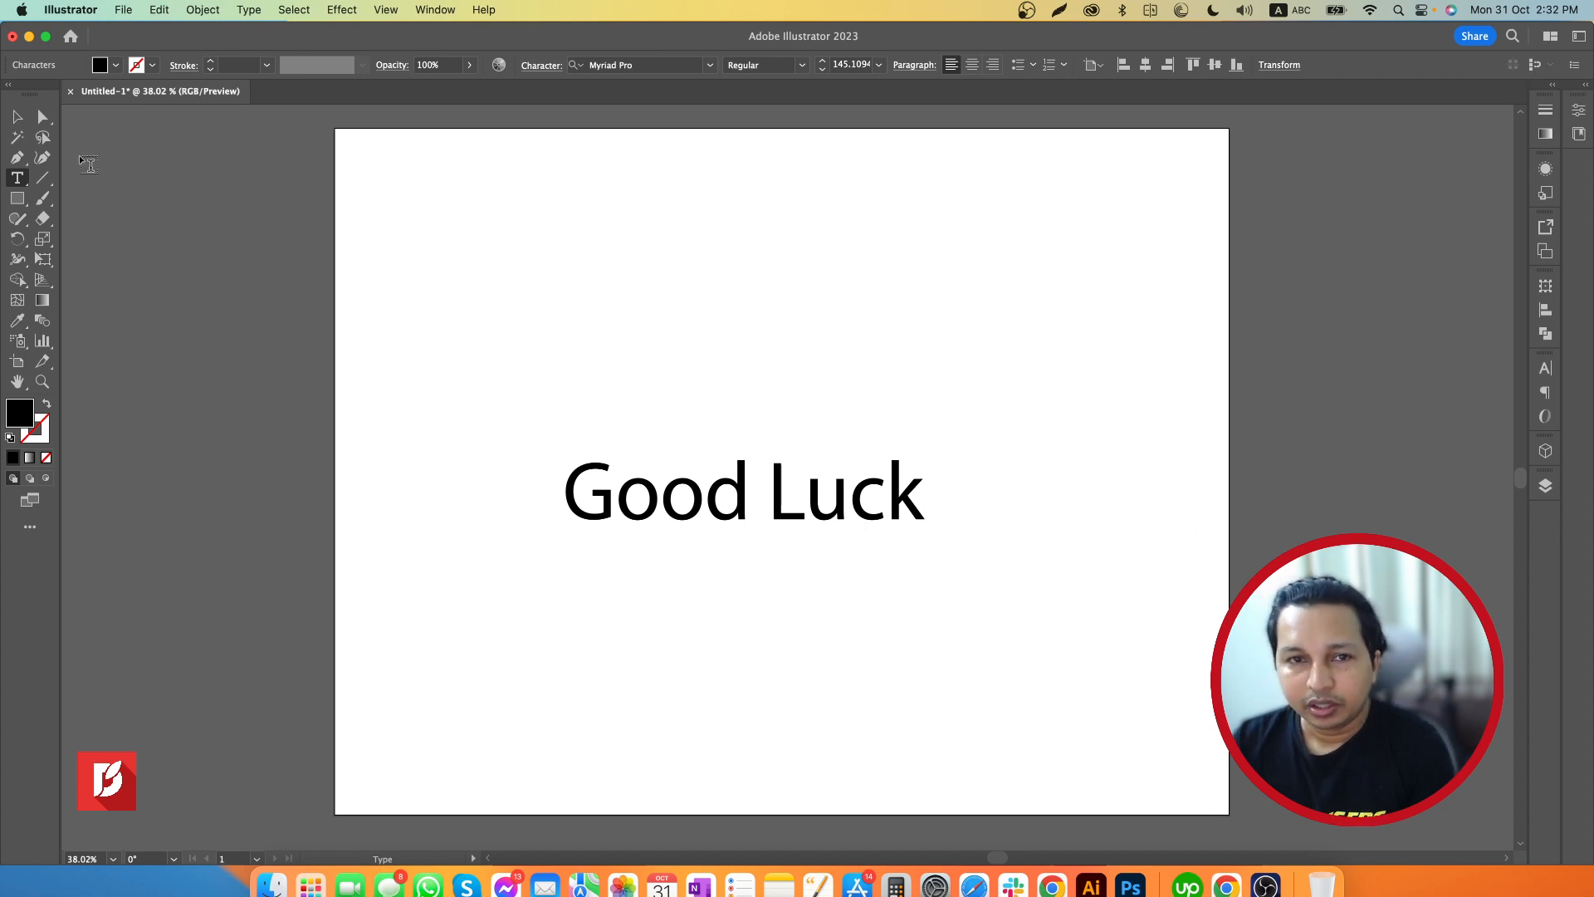
left_click(19, 118)
left_click_drag(826, 488, 859, 434)
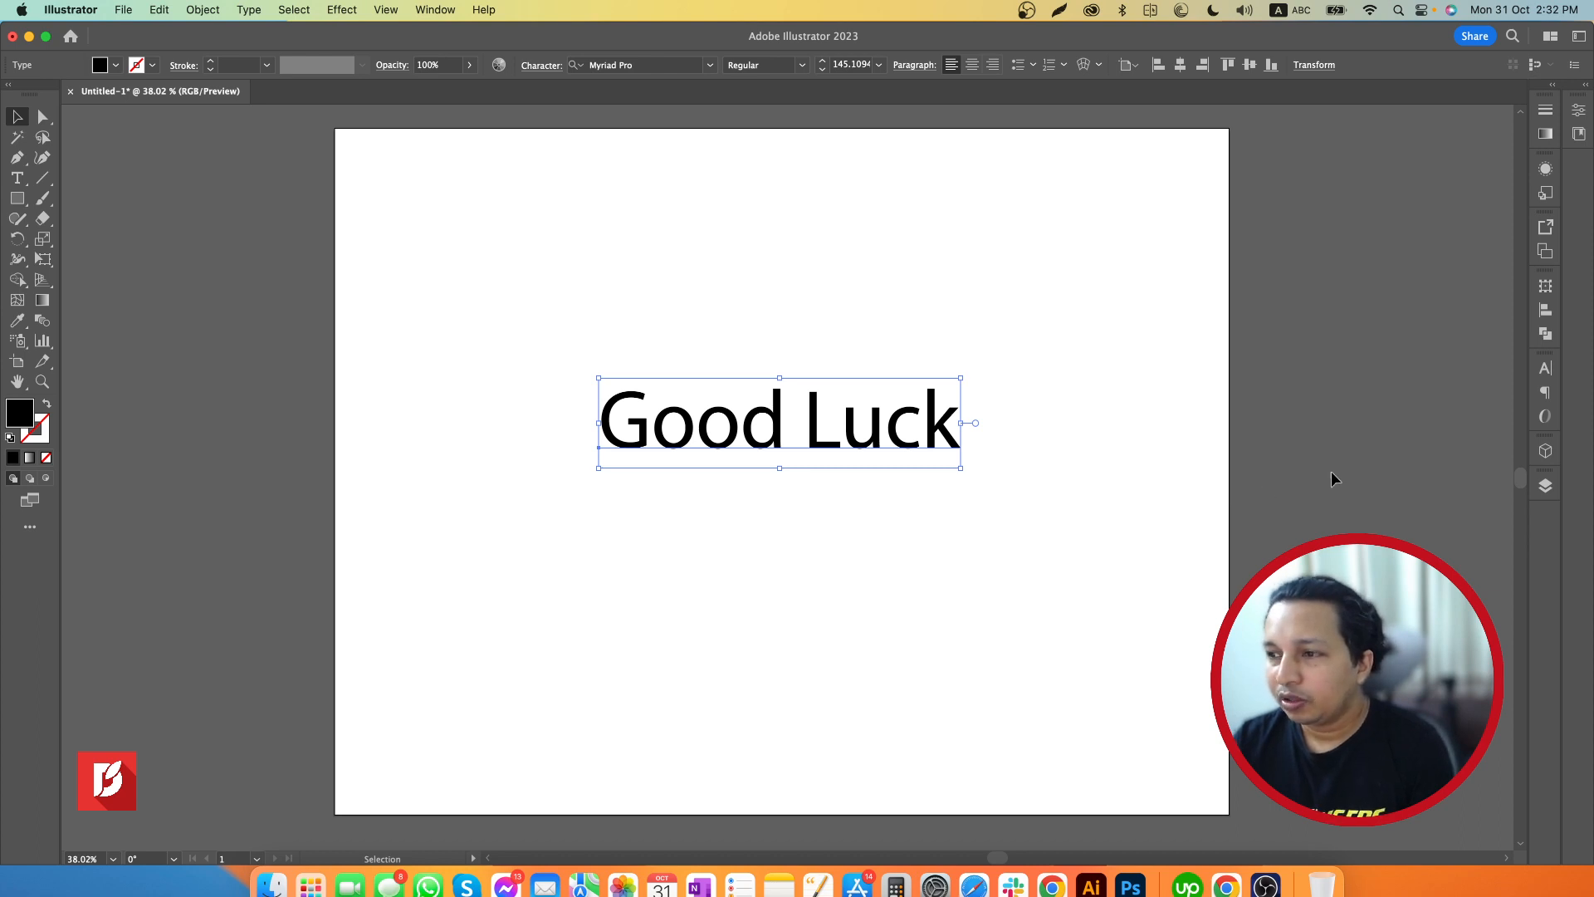
Preview fonts on the "Good Luck" text and set it to Hellios Gothic
left_click(1545, 367)
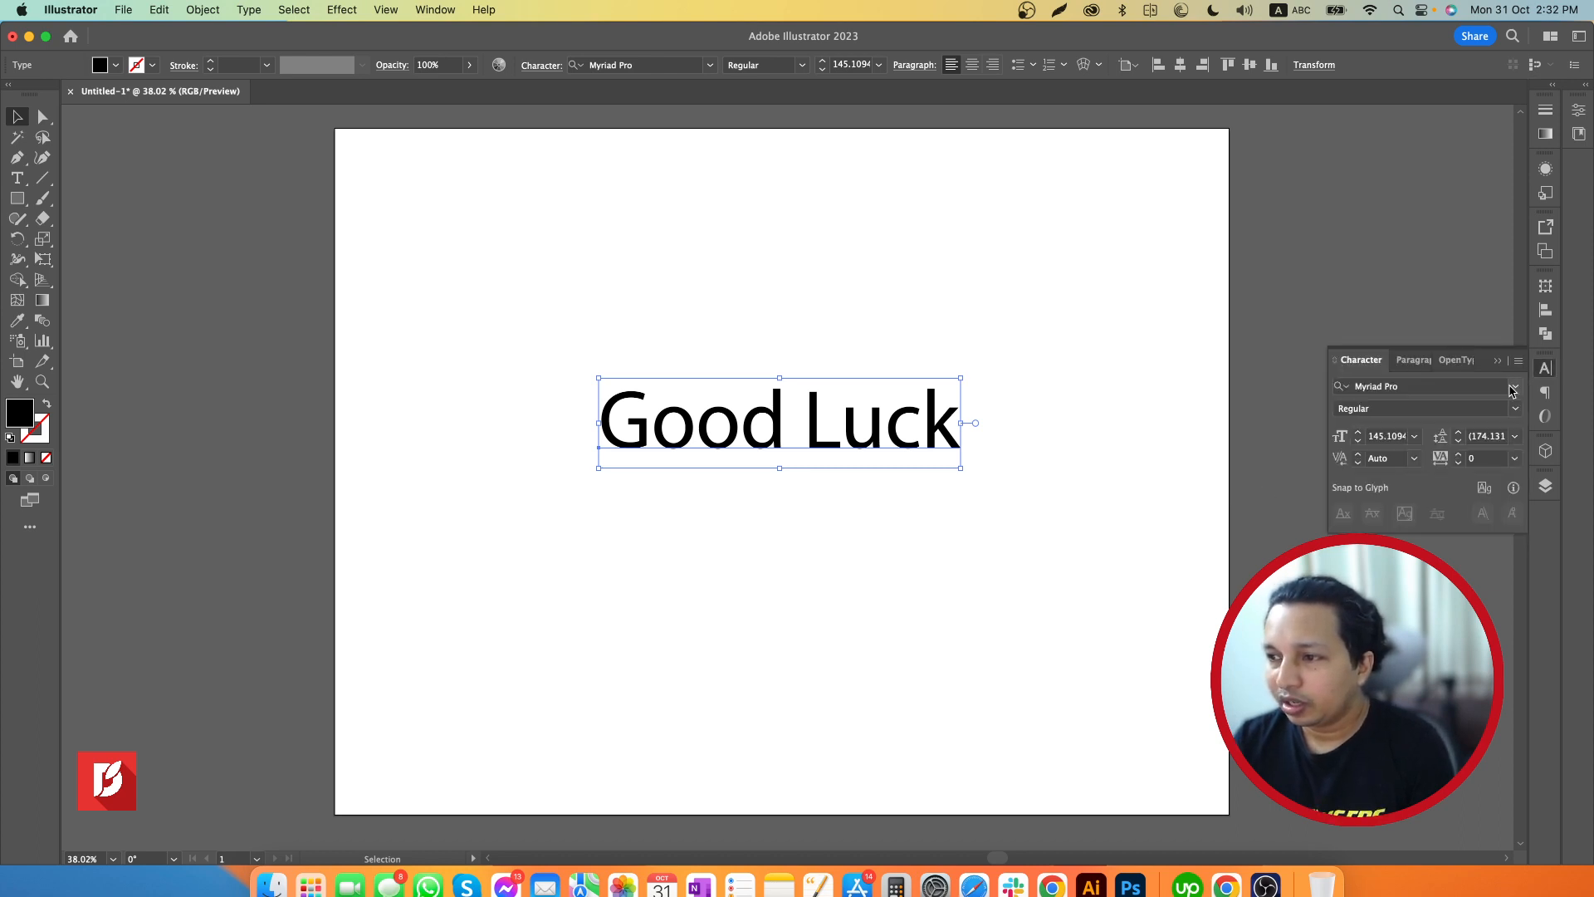
left_click(1516, 390)
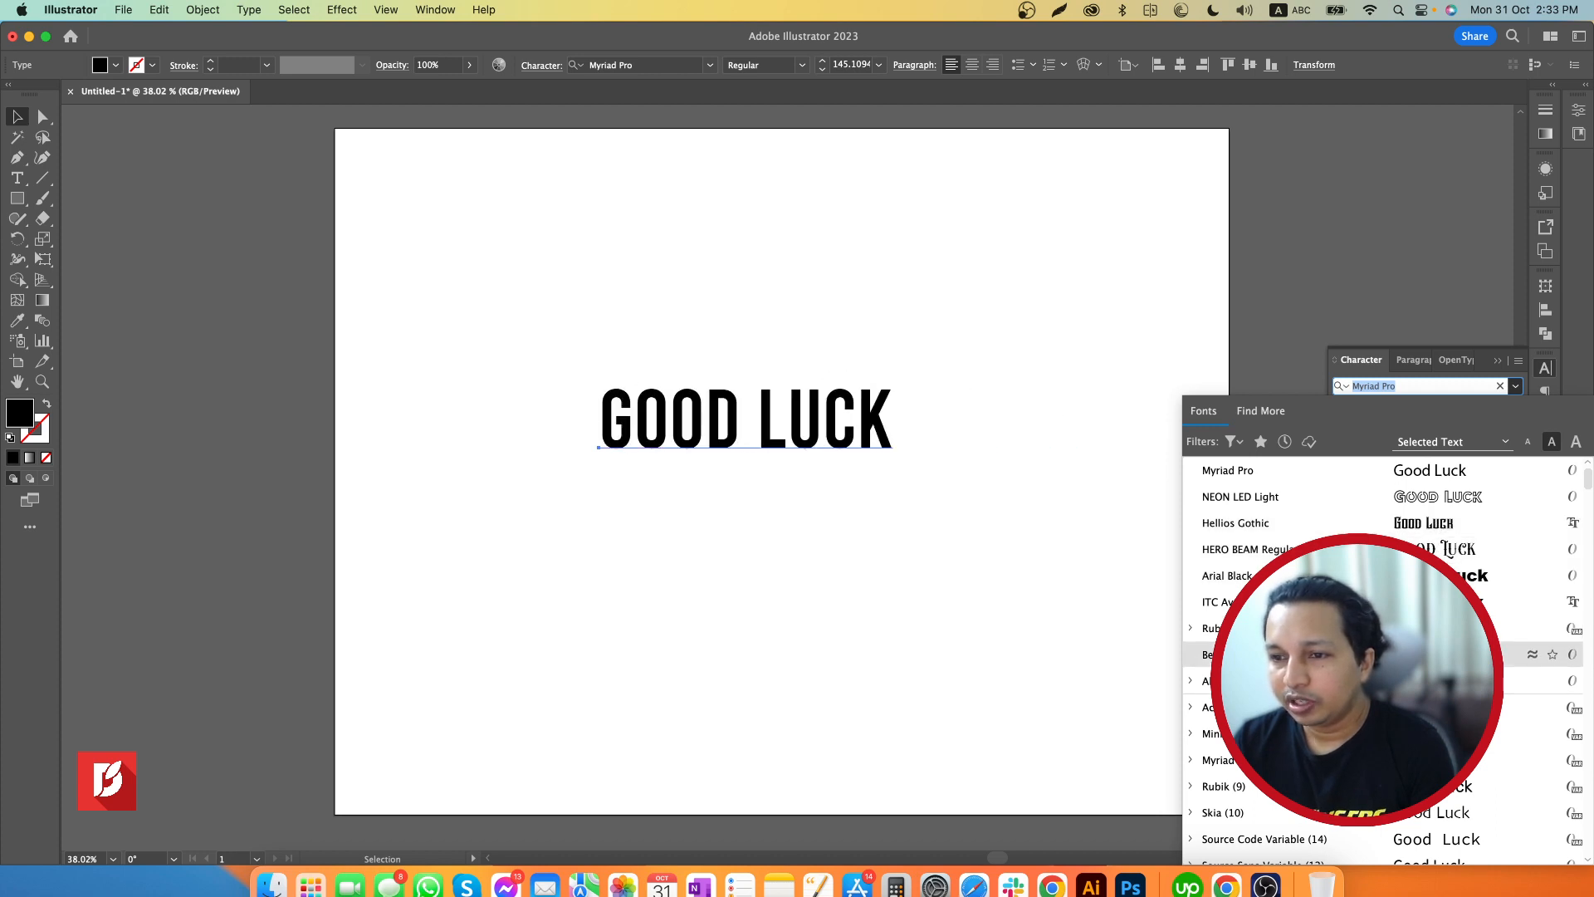
scroll(1411, 576, "down", 3)
scroll(1378, 656, "down", 5)
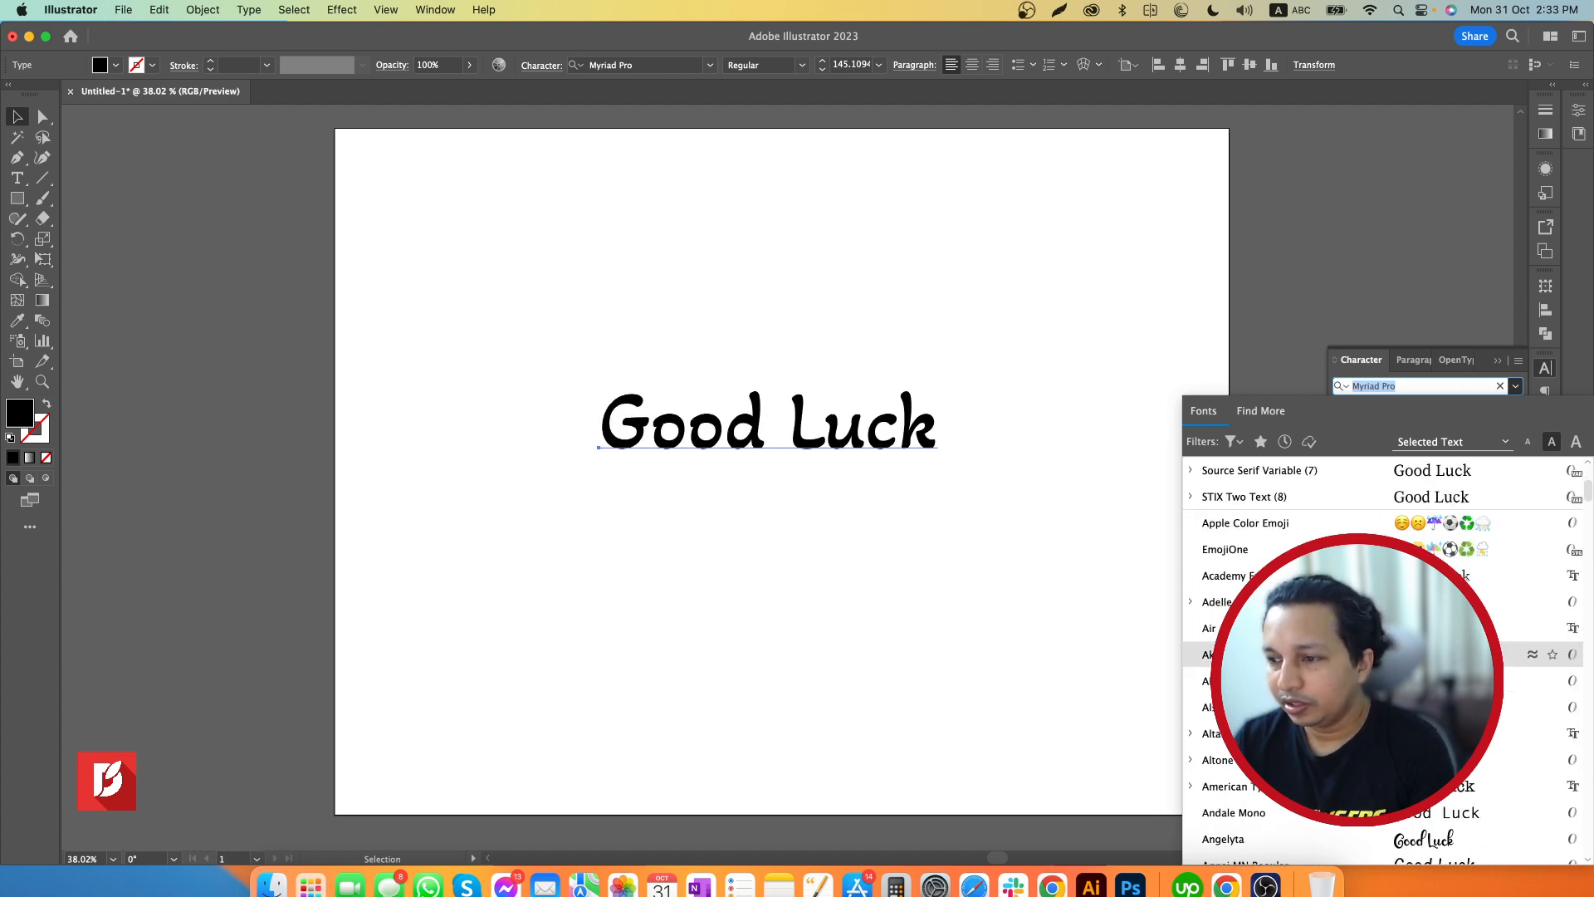
scroll(1370, 739, "down", 5)
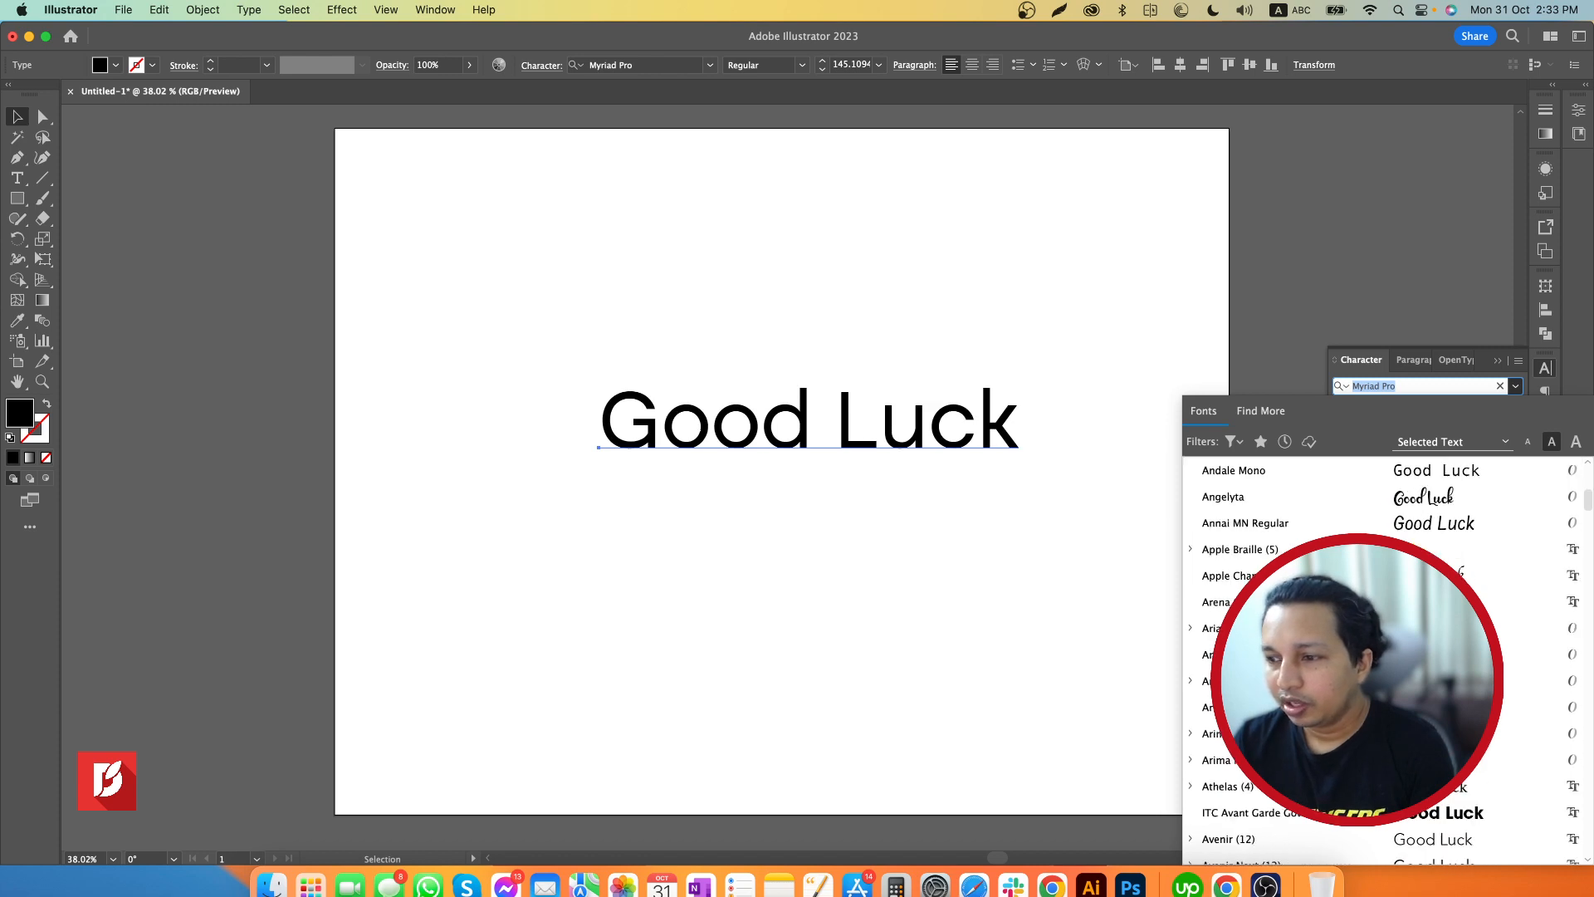
scroll(1378, 655, "down", 3)
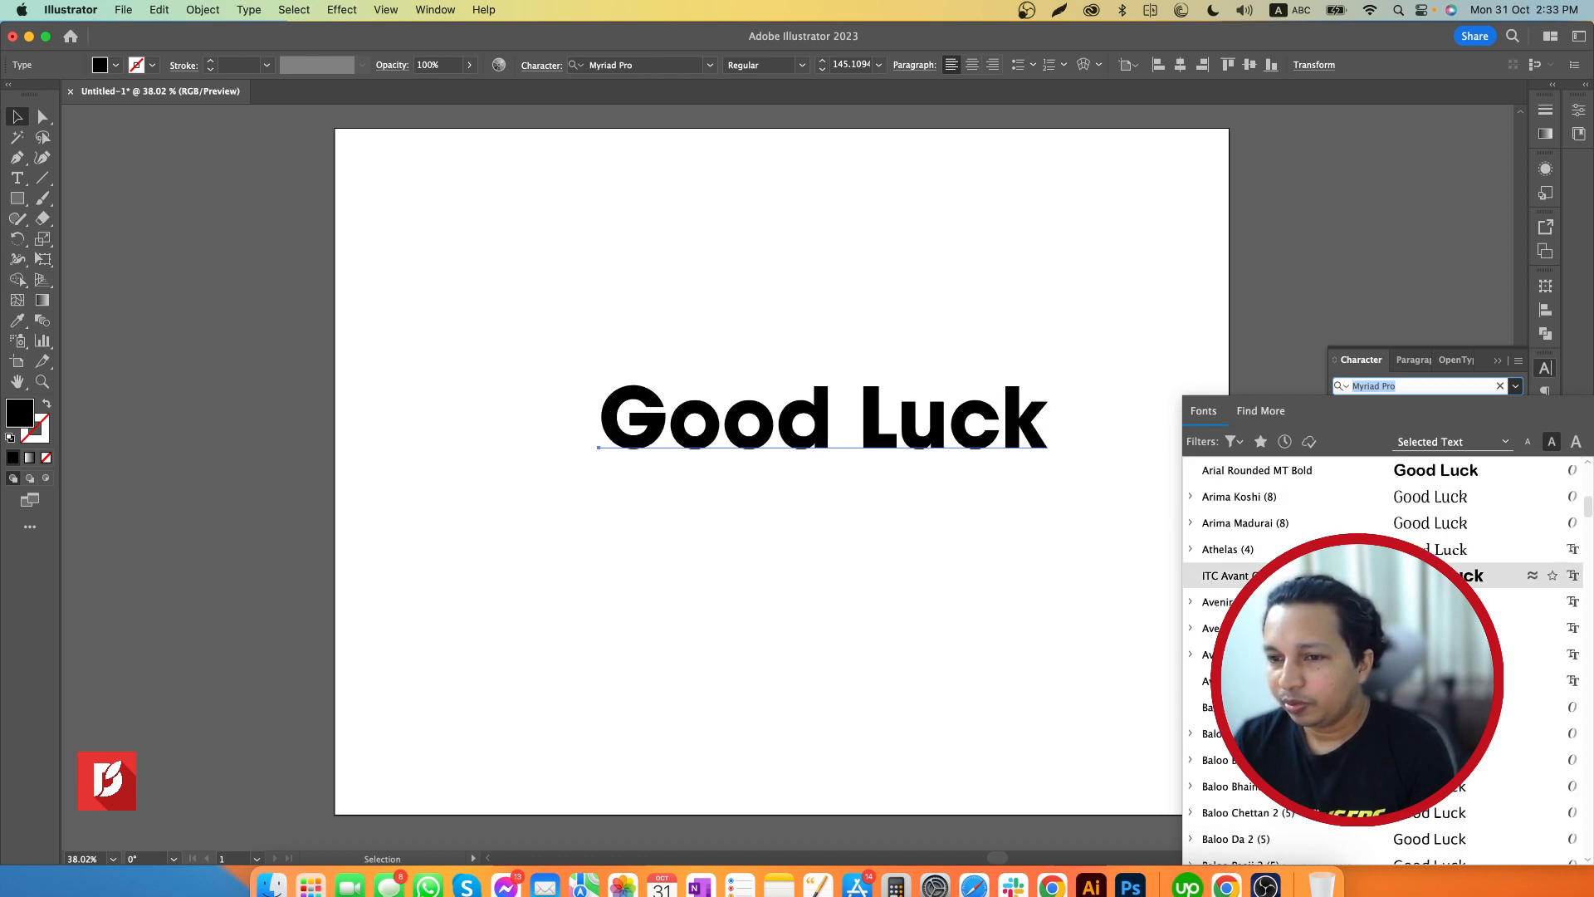
scroll(1370, 628, "down", 6)
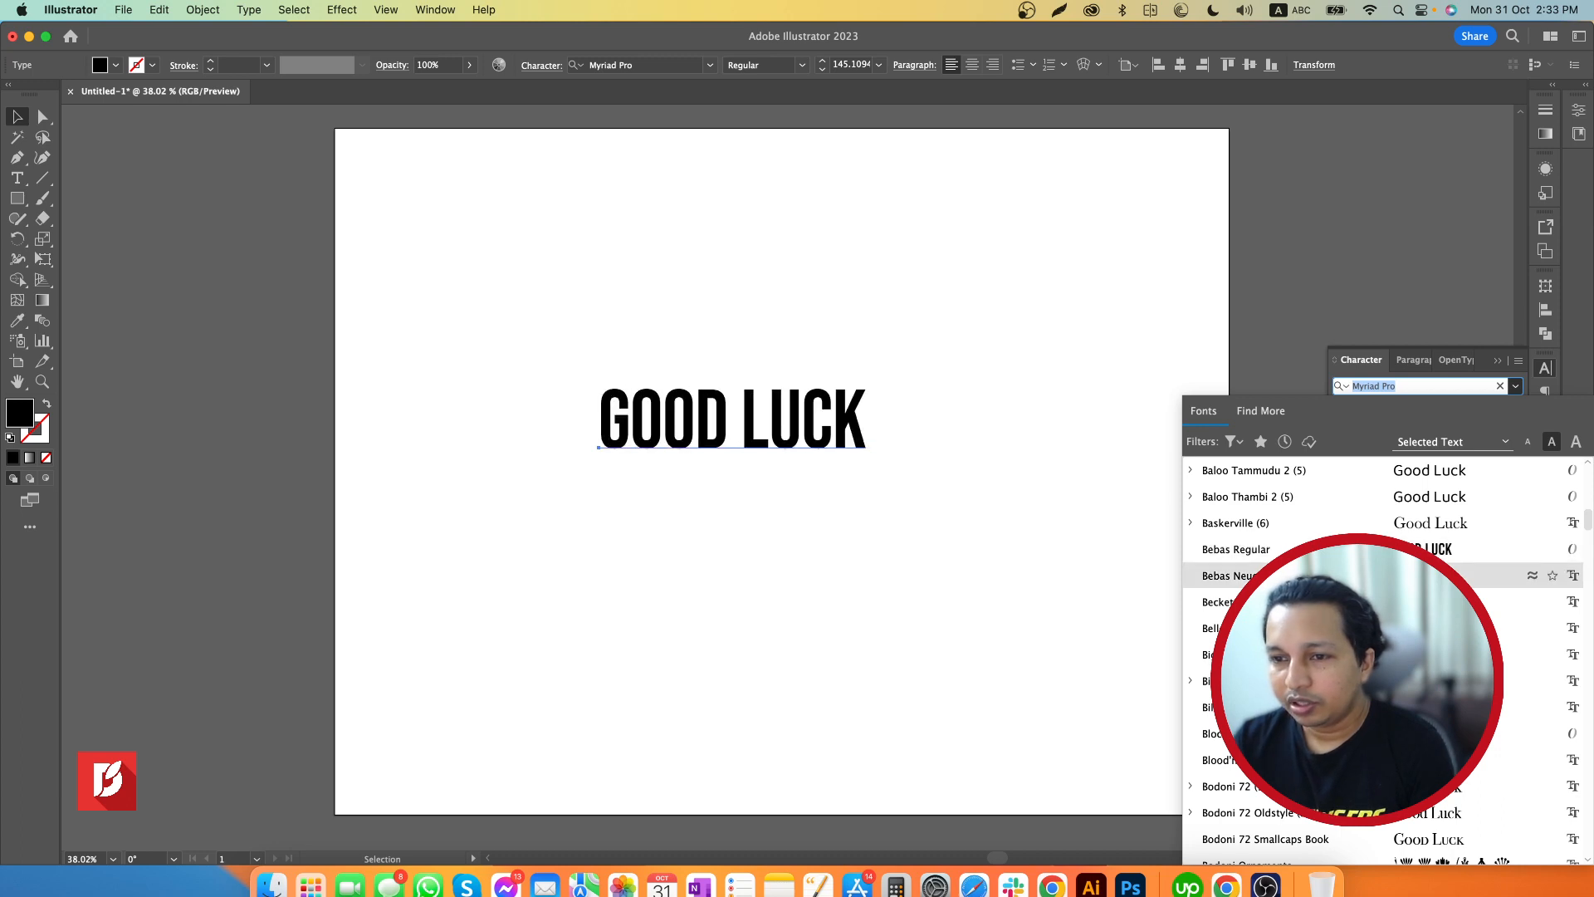
scroll(1412, 654, "down", 3)
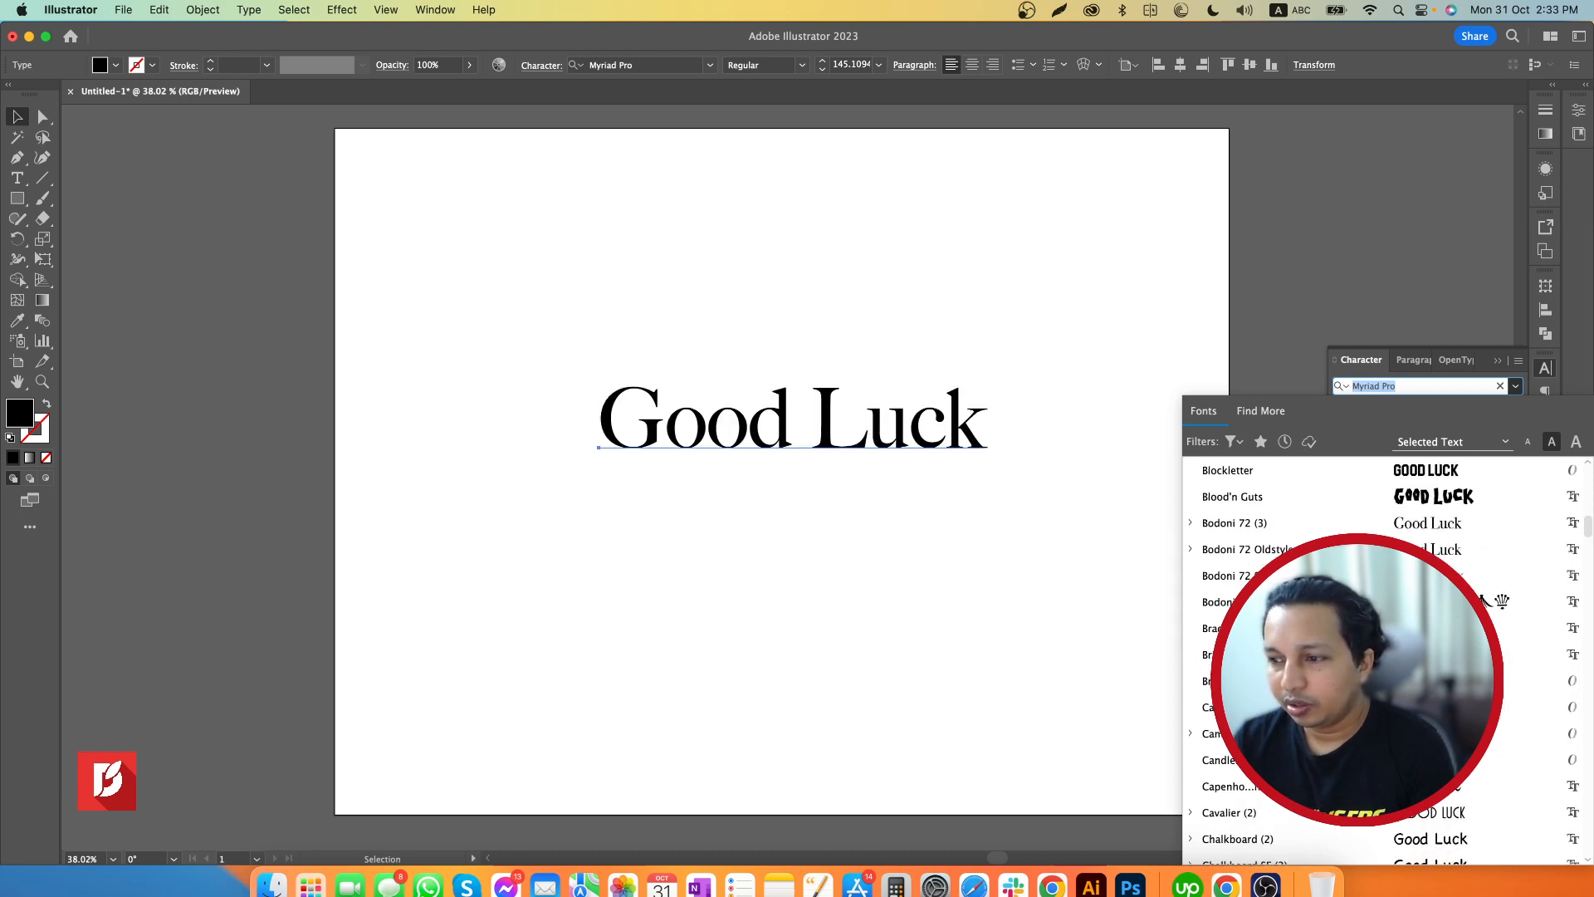
scroll(1434, 532, "down", 4)
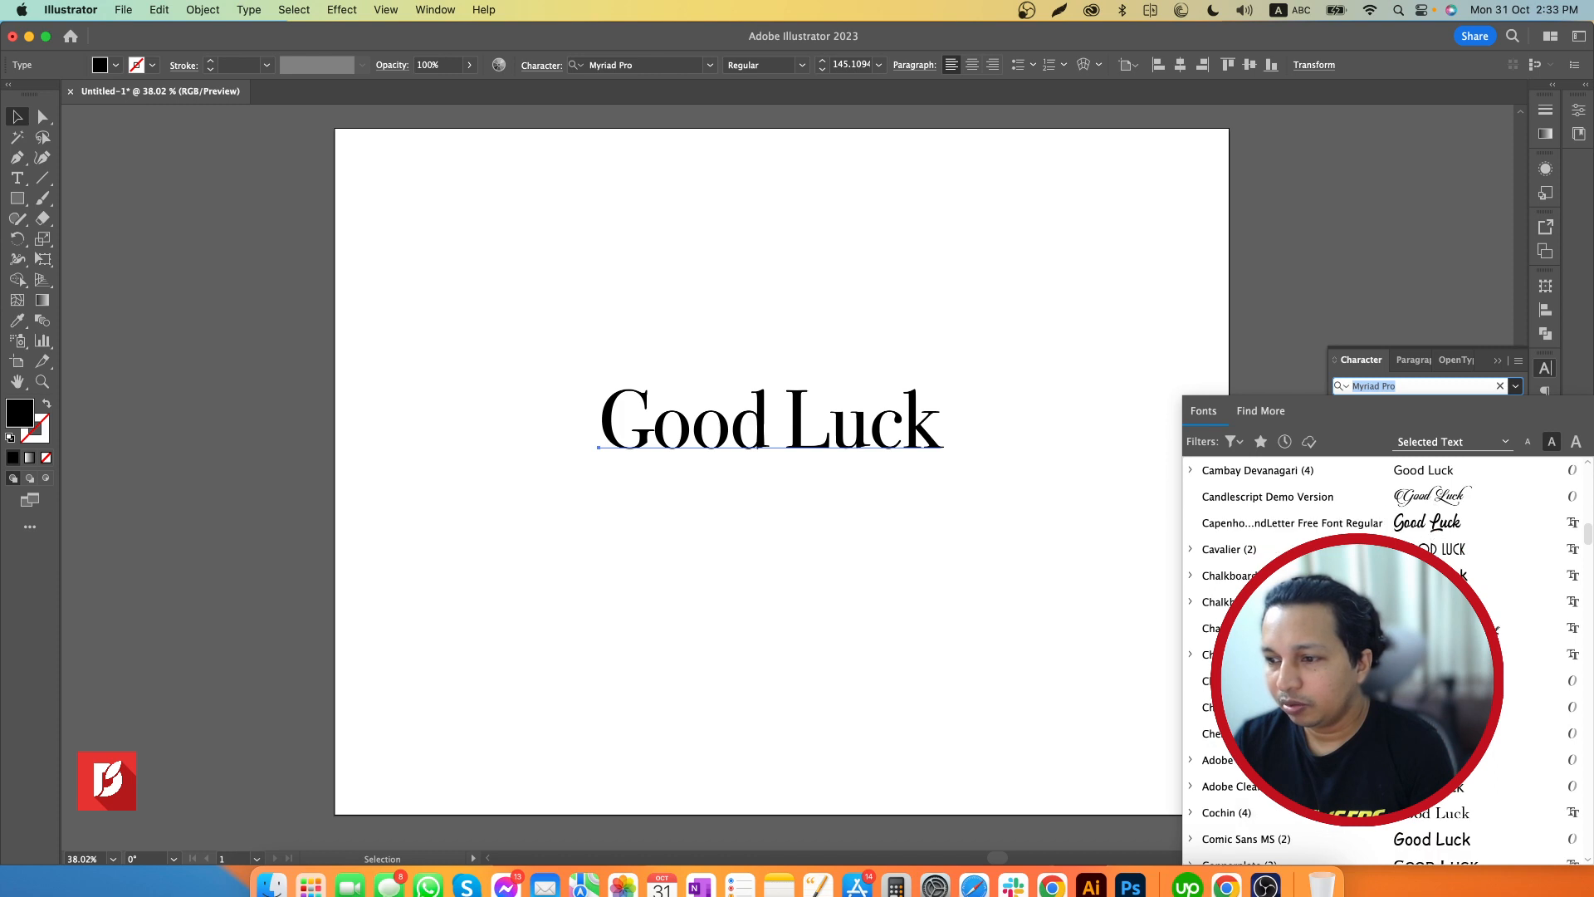
scroll(1412, 655, "down", 5)
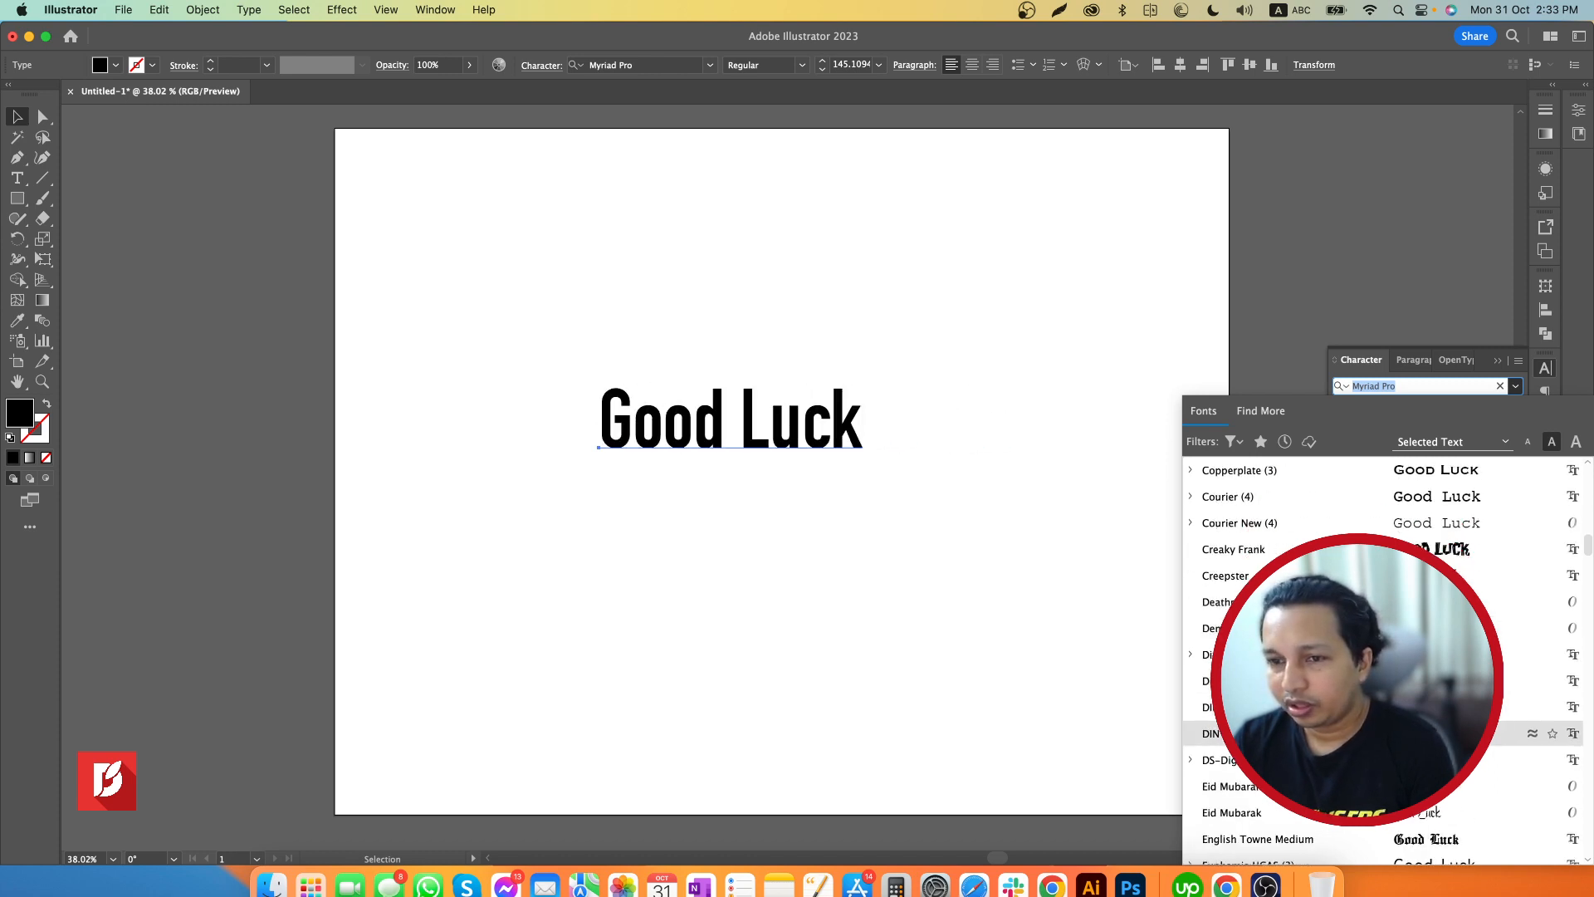
scroll(1412, 664, "down", 5)
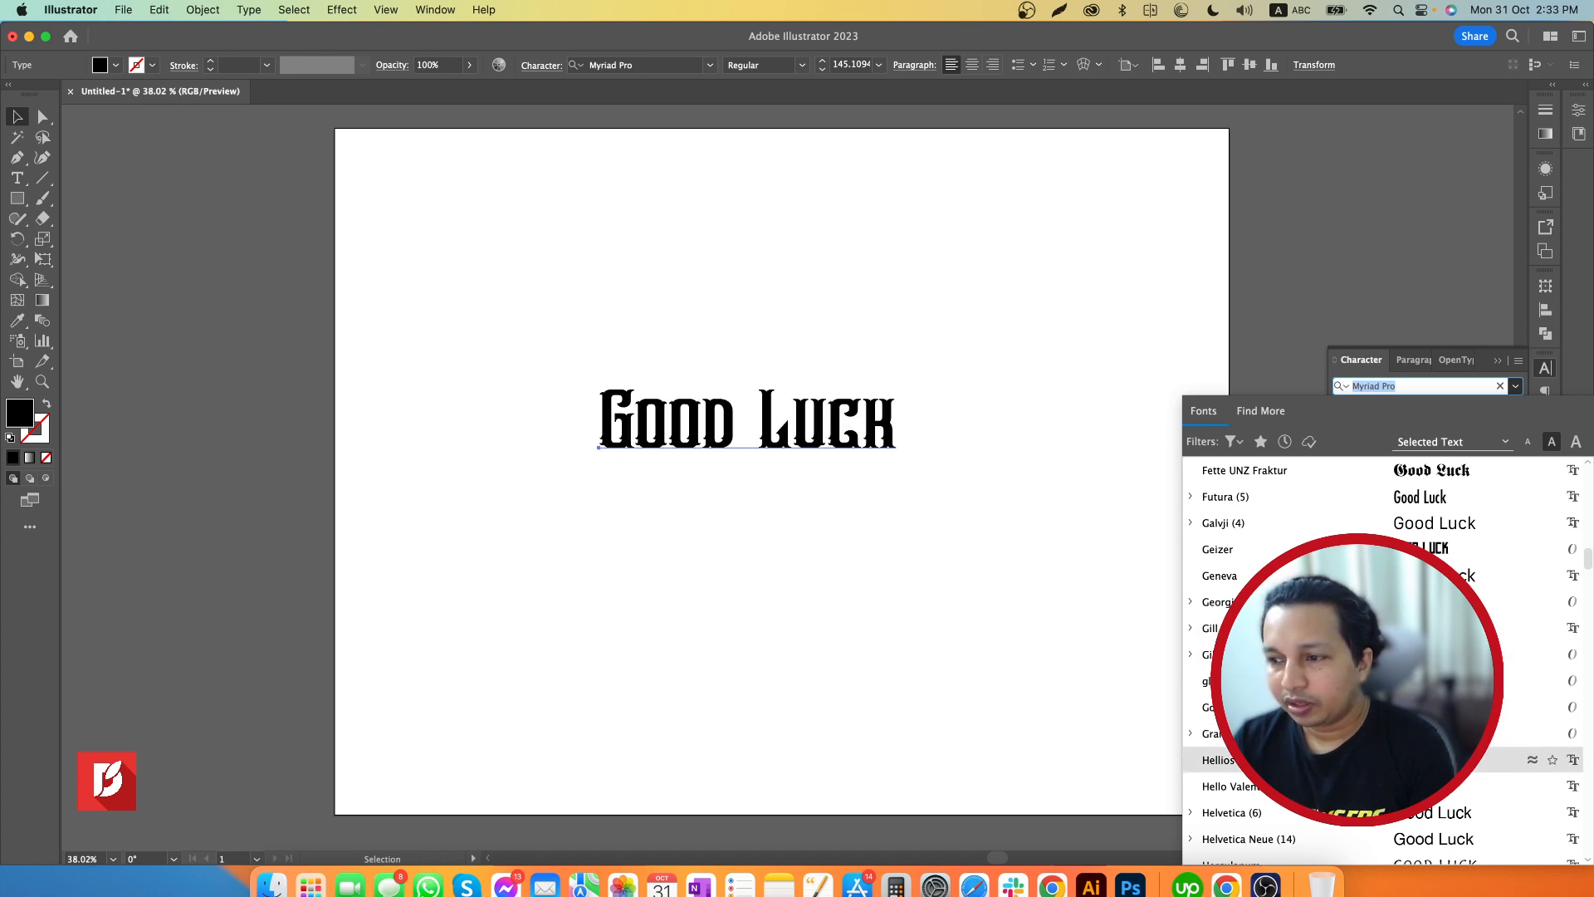
scroll(1412, 706, "down", 5)
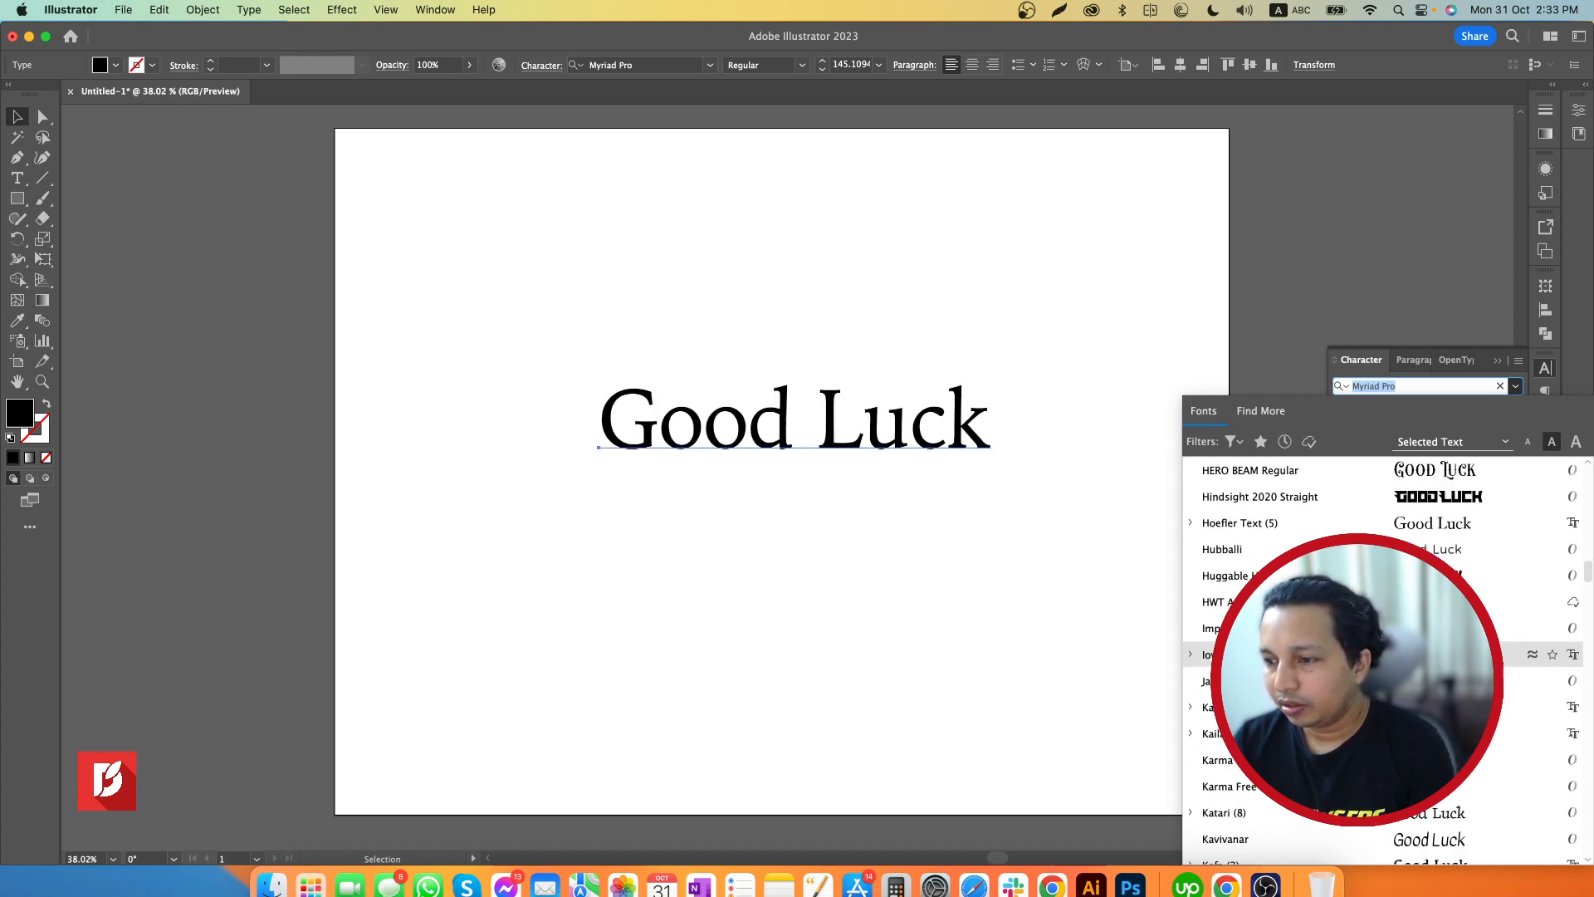
scroll(1495, 654, "up", 10)
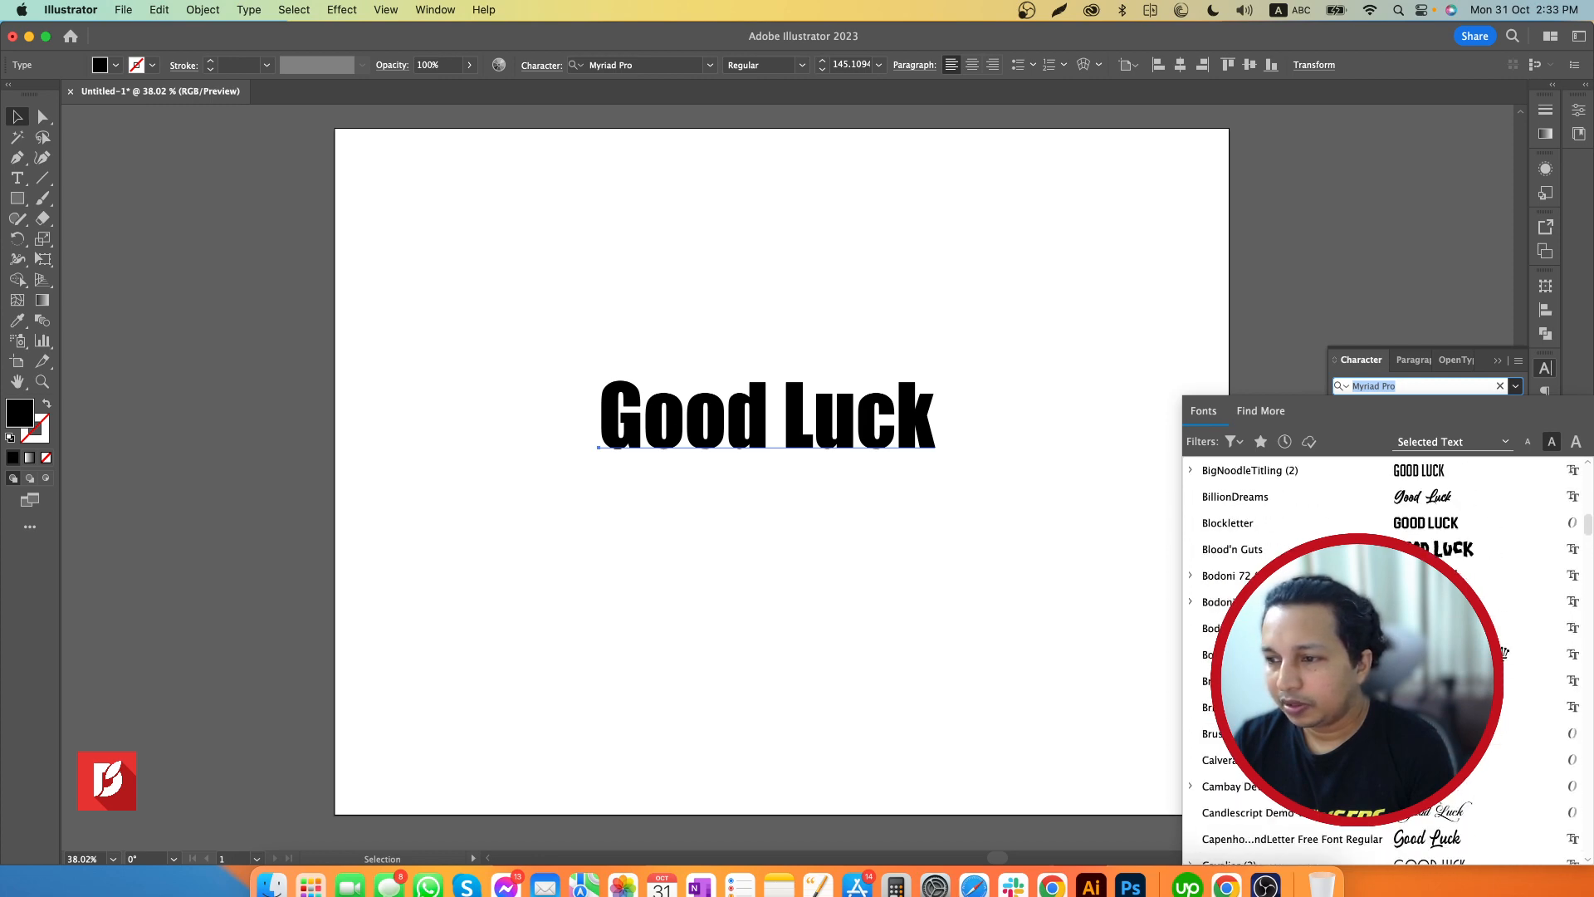
scroll(1503, 654, "up", 15)
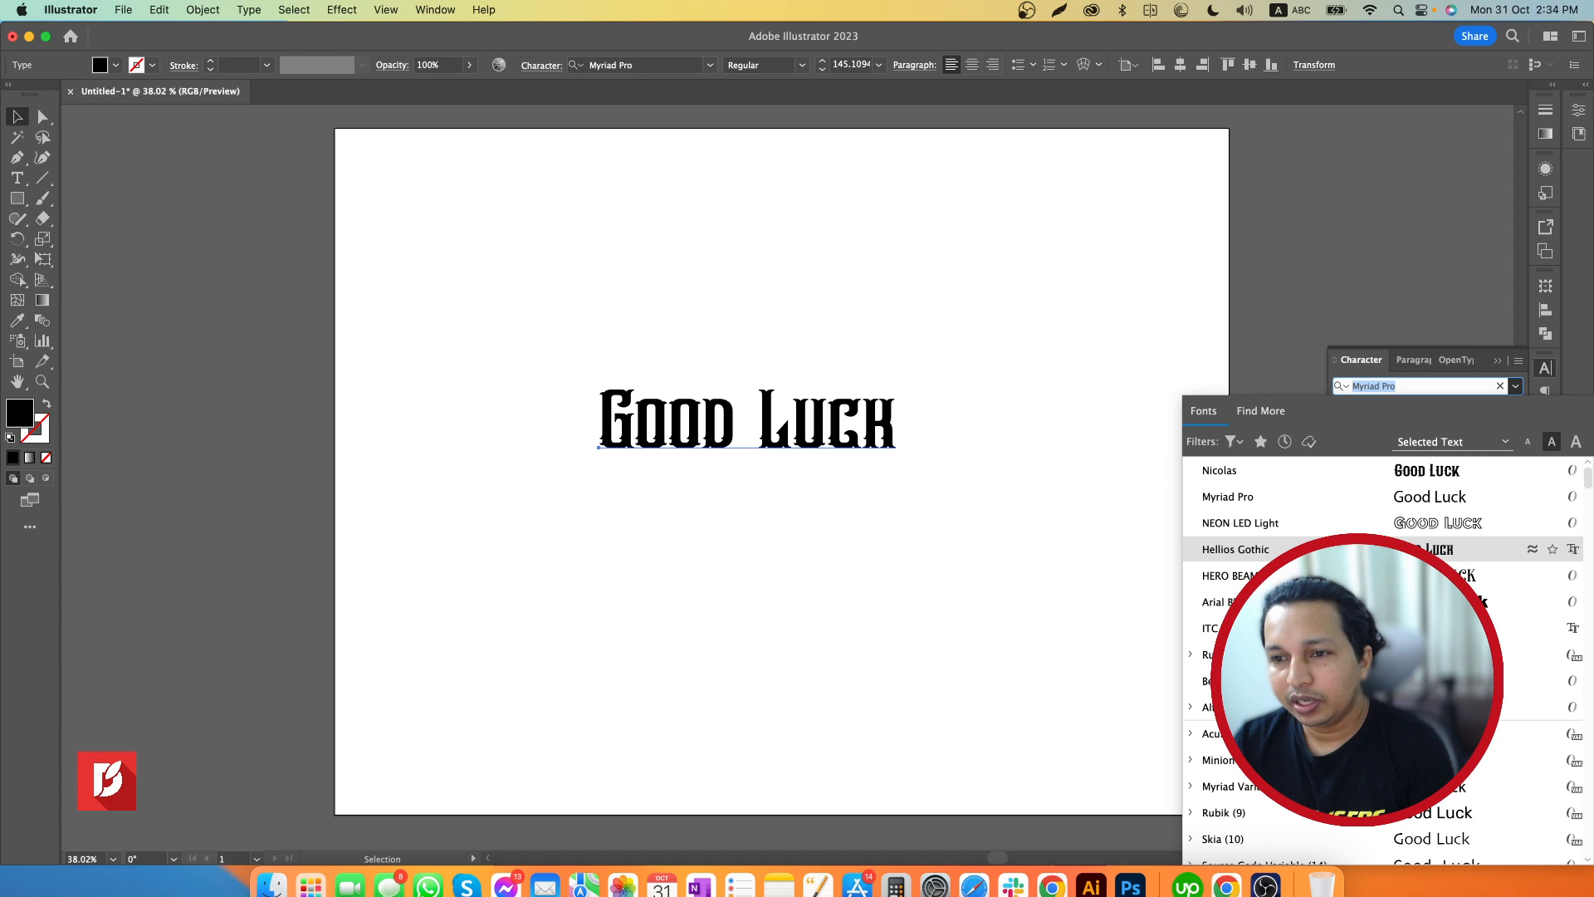
left_click(1345, 550)
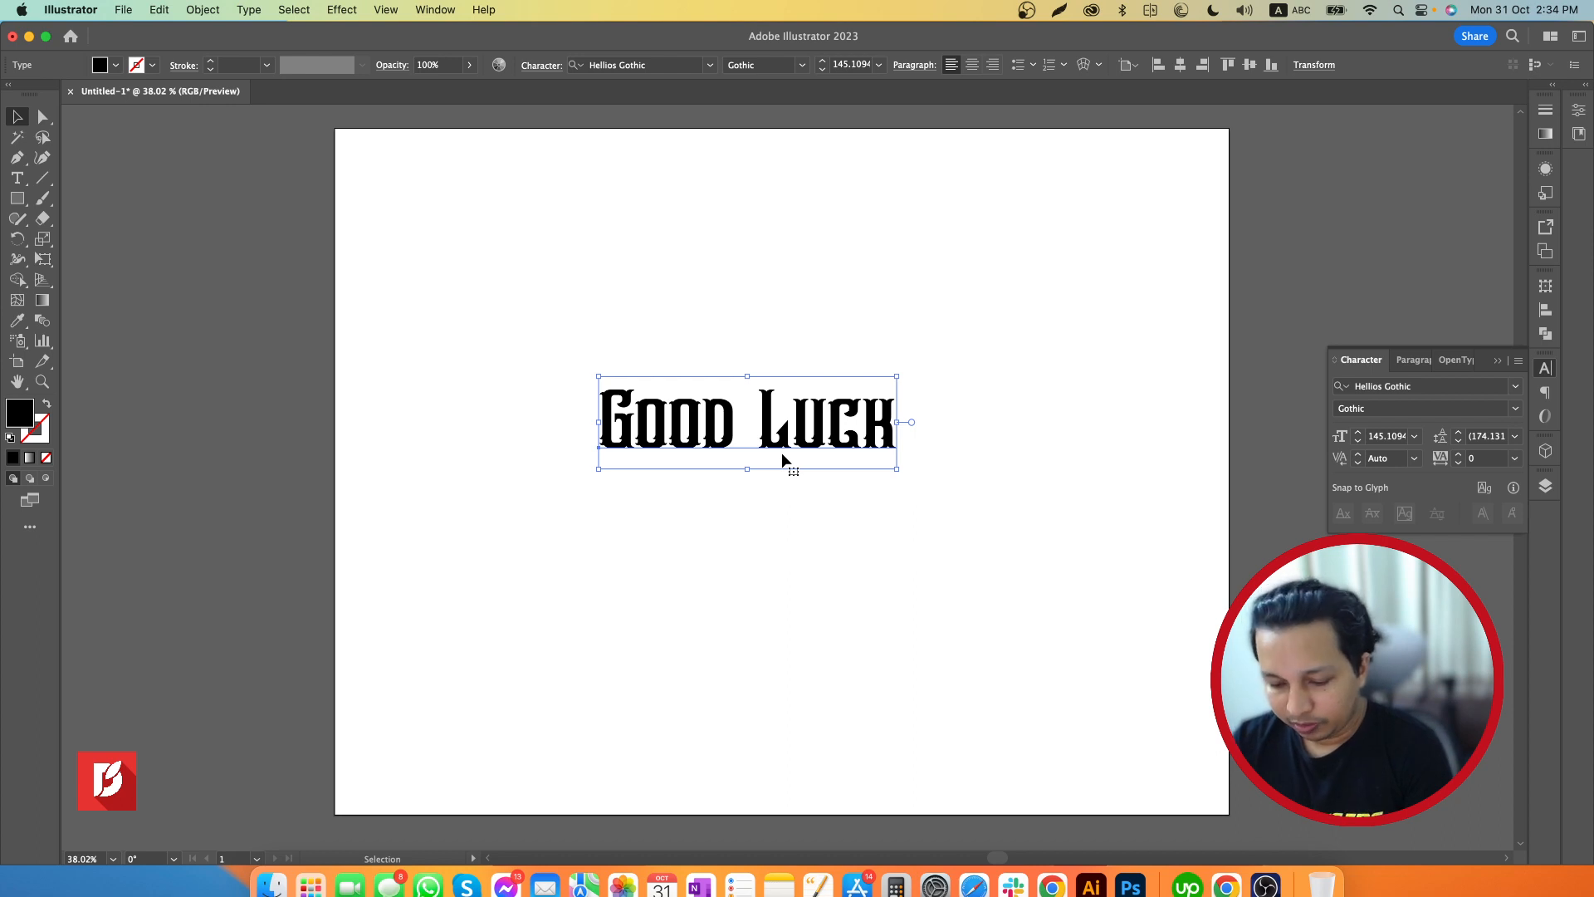
Delete the space between the two words so the text reads "GoodLuck"
key("t")
left_click(760, 419)
key("BackSpace")
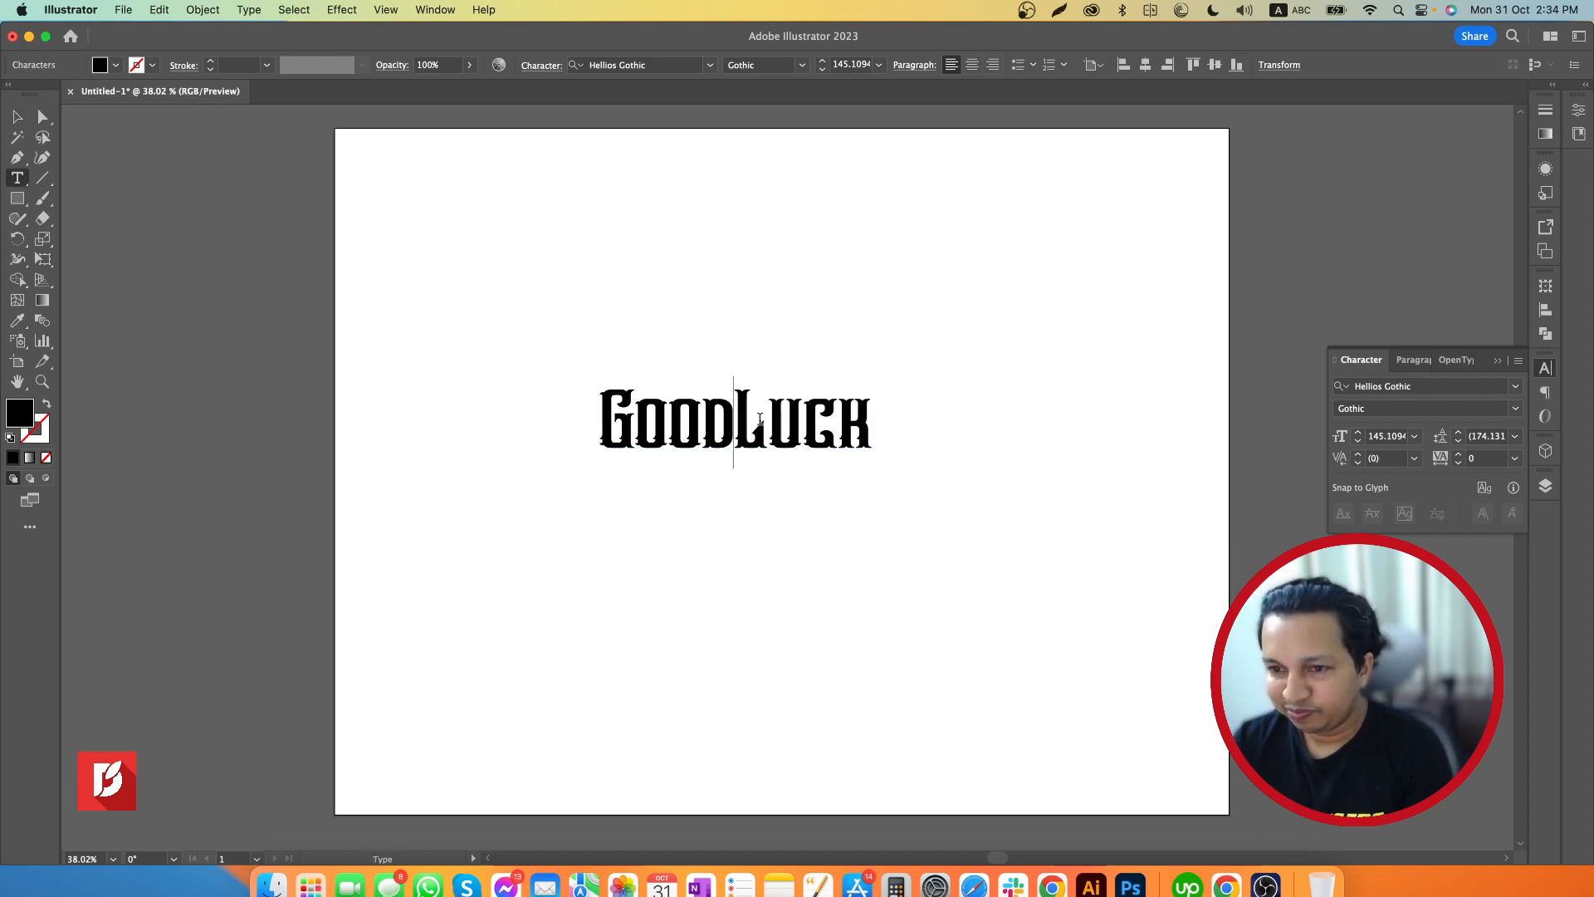
left_click(17, 116)
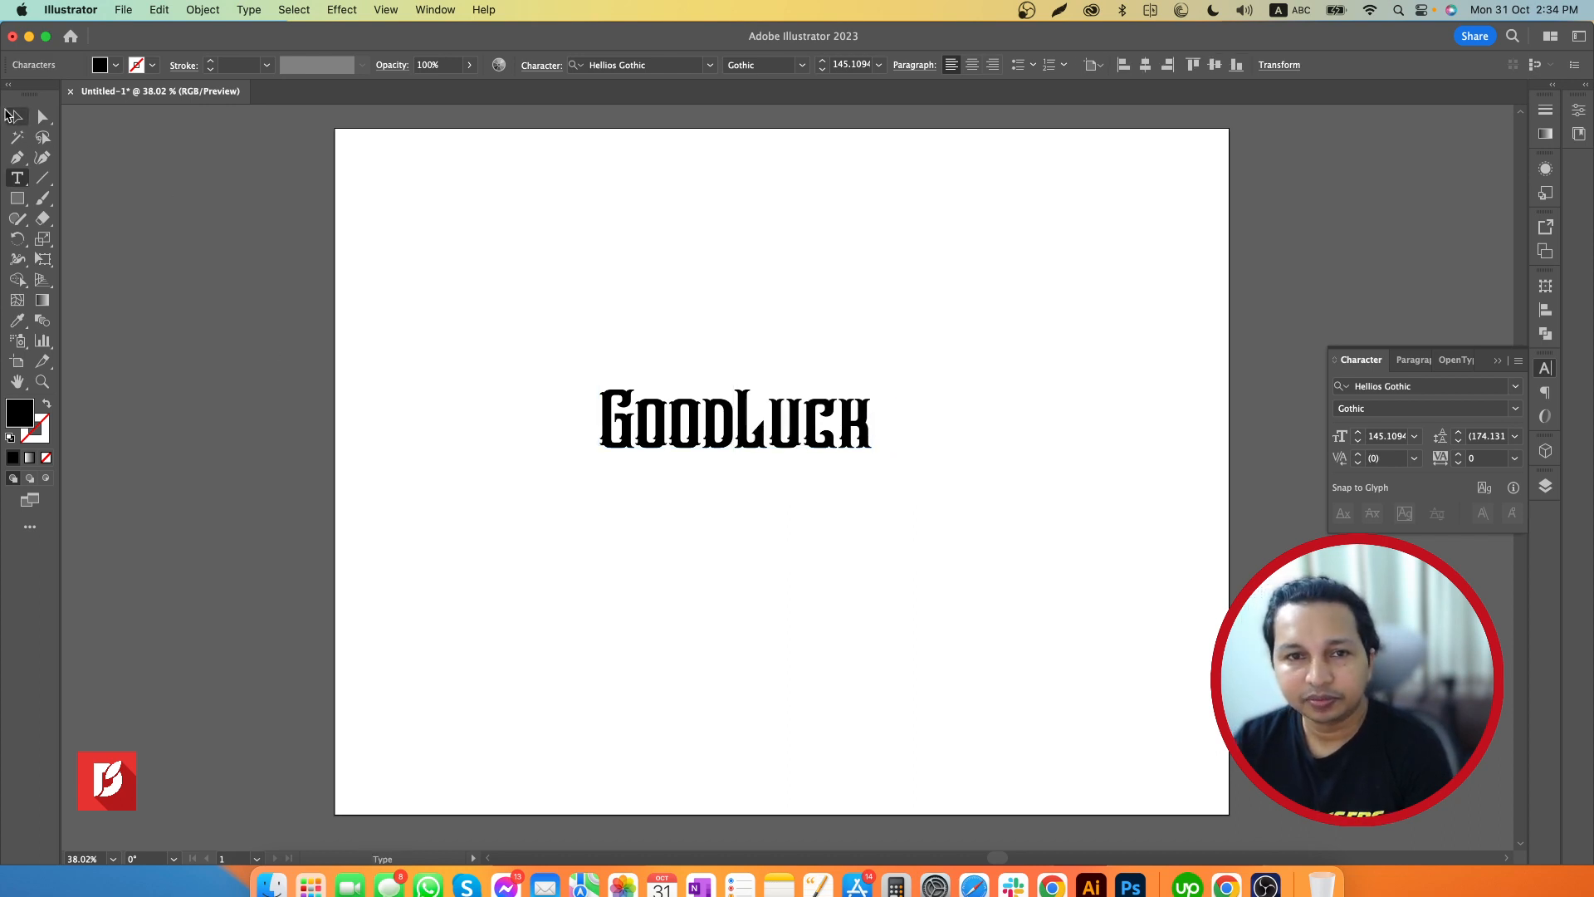
left_click(884, 539)
Enlarge the "GoodLuck" text to about 161 pt and place a duplicate outside the artboard, beyond its lower-right corner
left_click(801, 440)
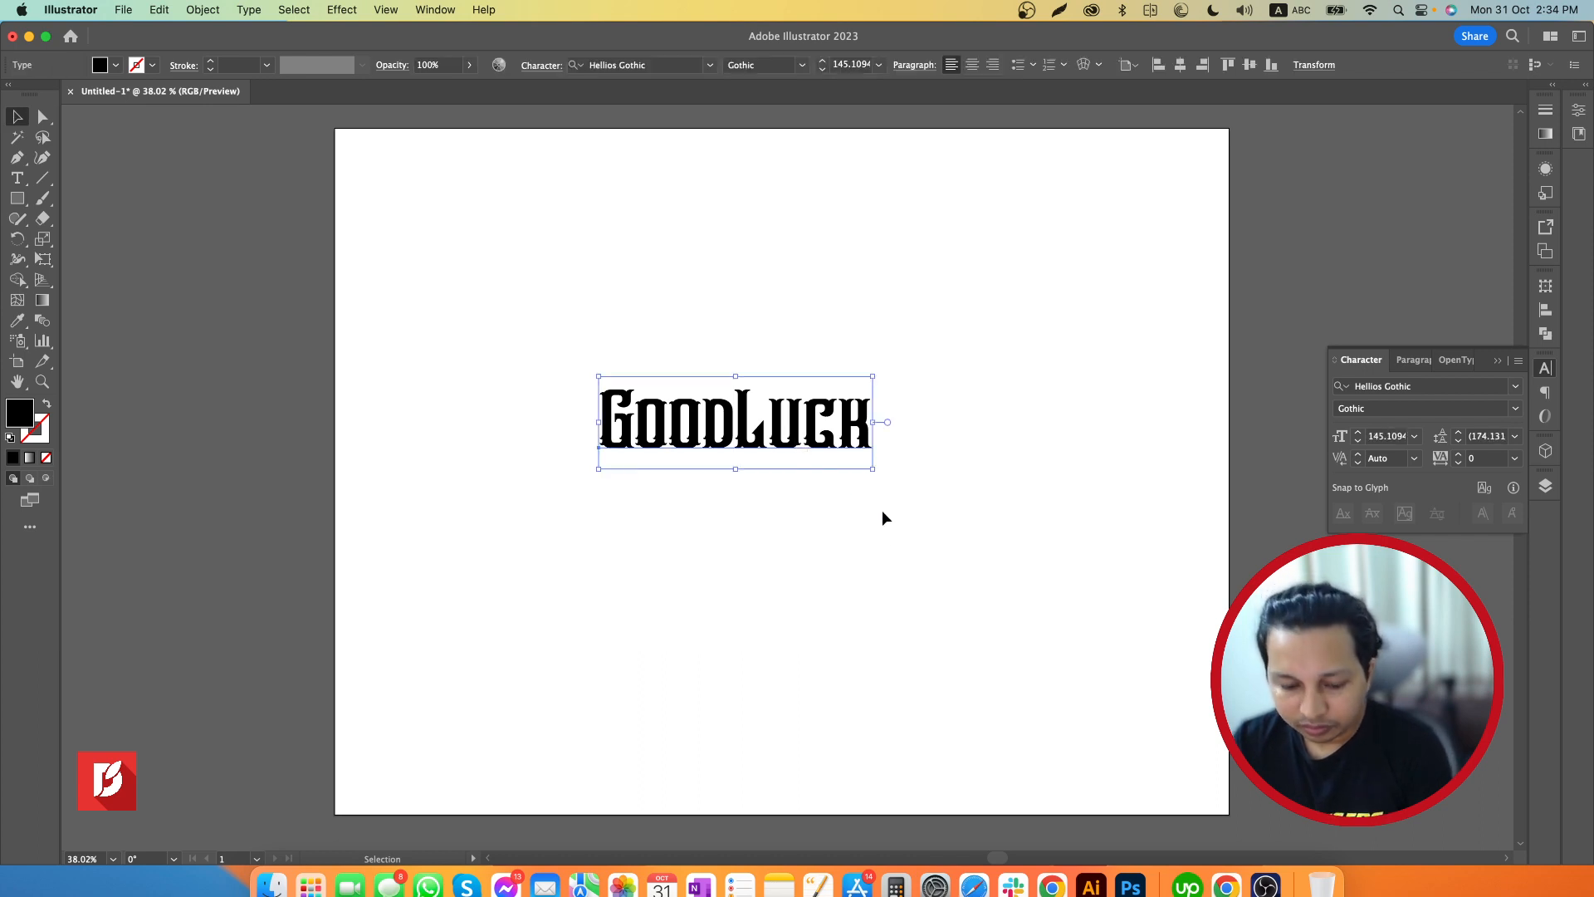
left_click_drag(872, 471, 904, 497)
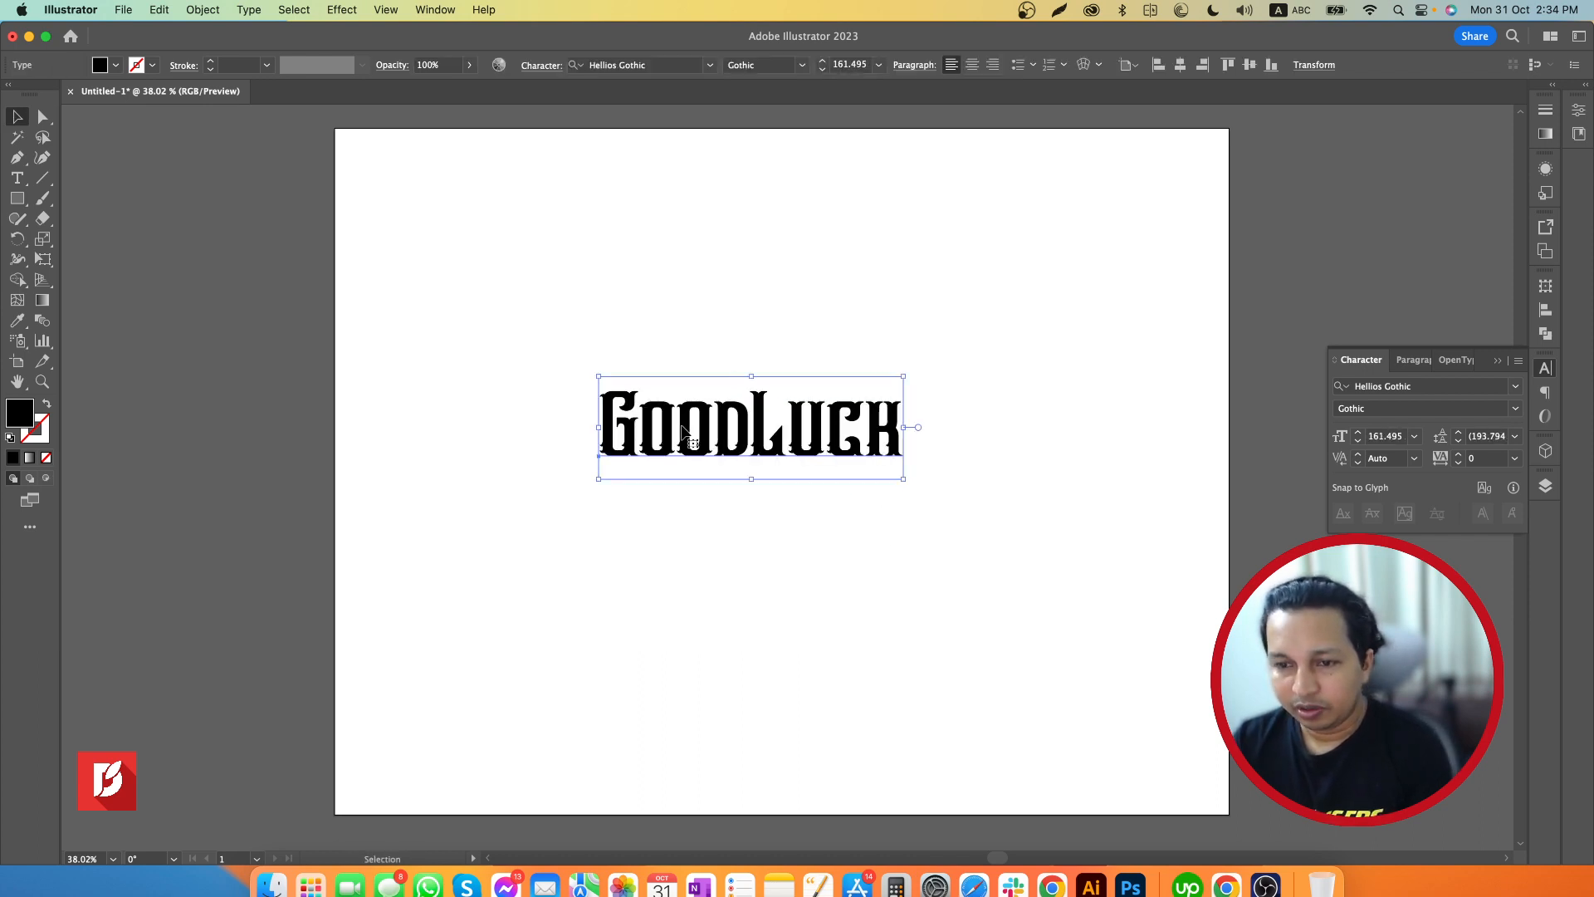
left_click_drag(710, 441, 1320, 720)
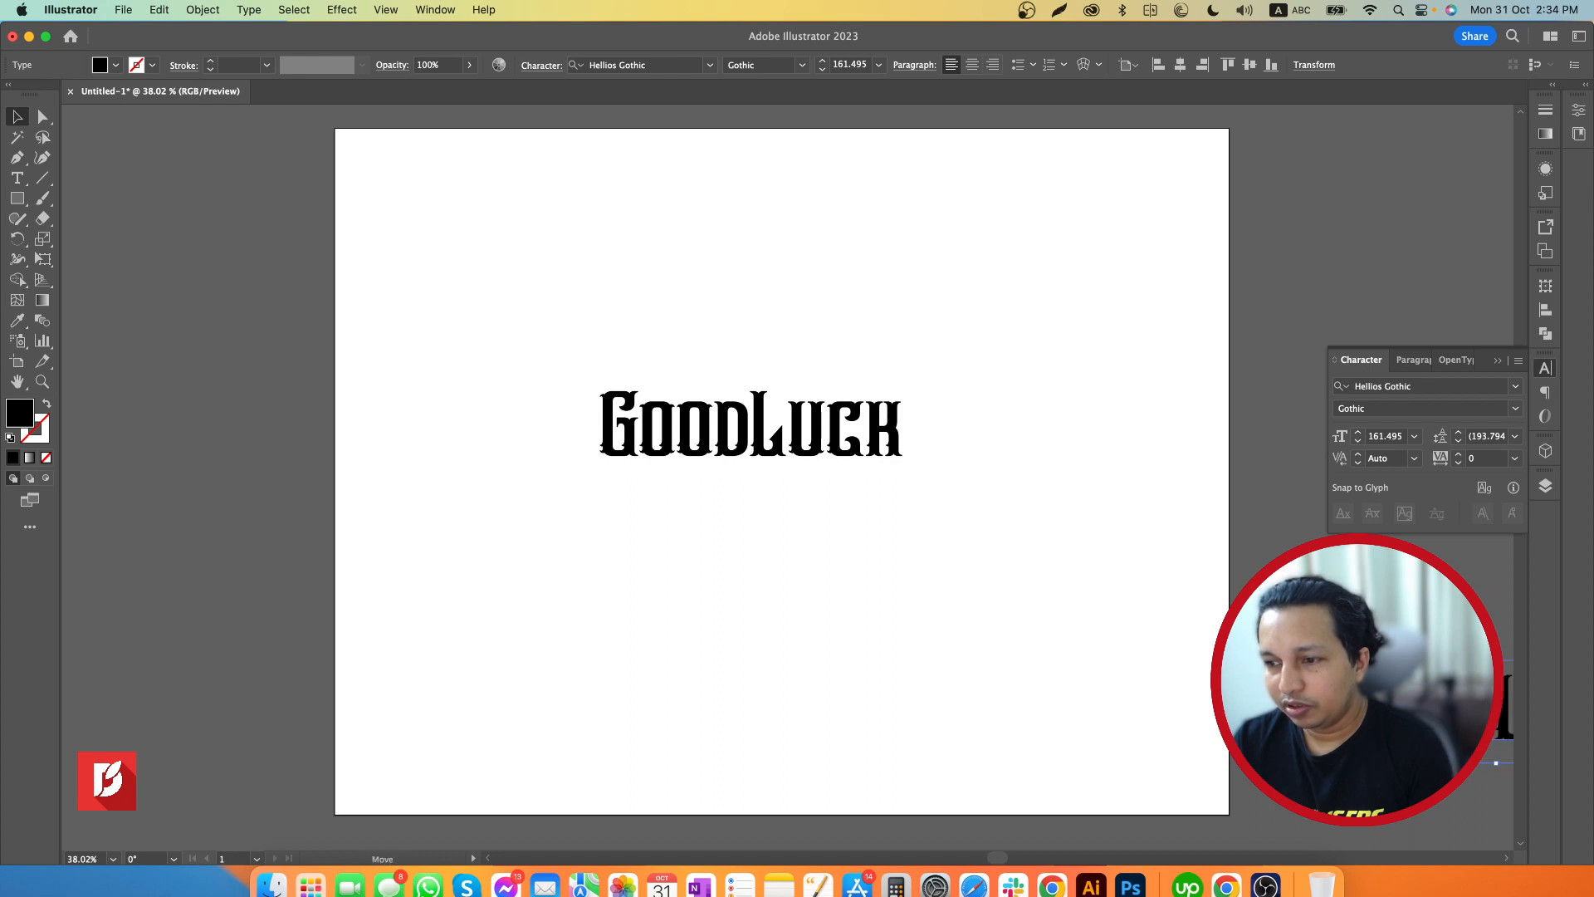
Convert the "GoodLuck" text on the artboard to outlines and scale it up to span most of the artboard's width
left_click(799, 455)
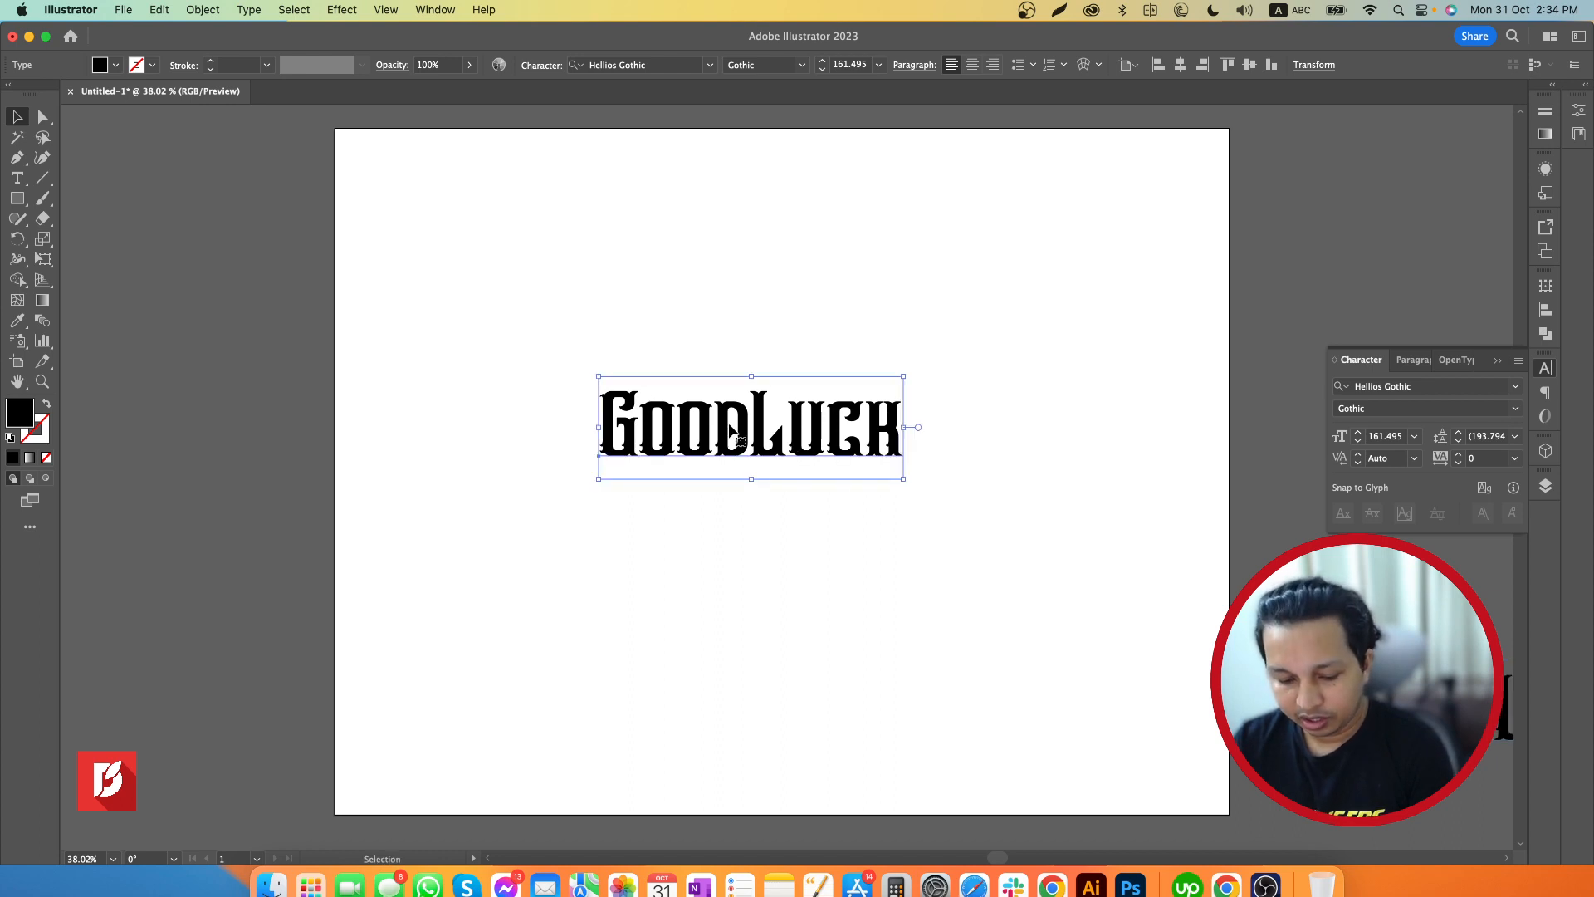
key("super")
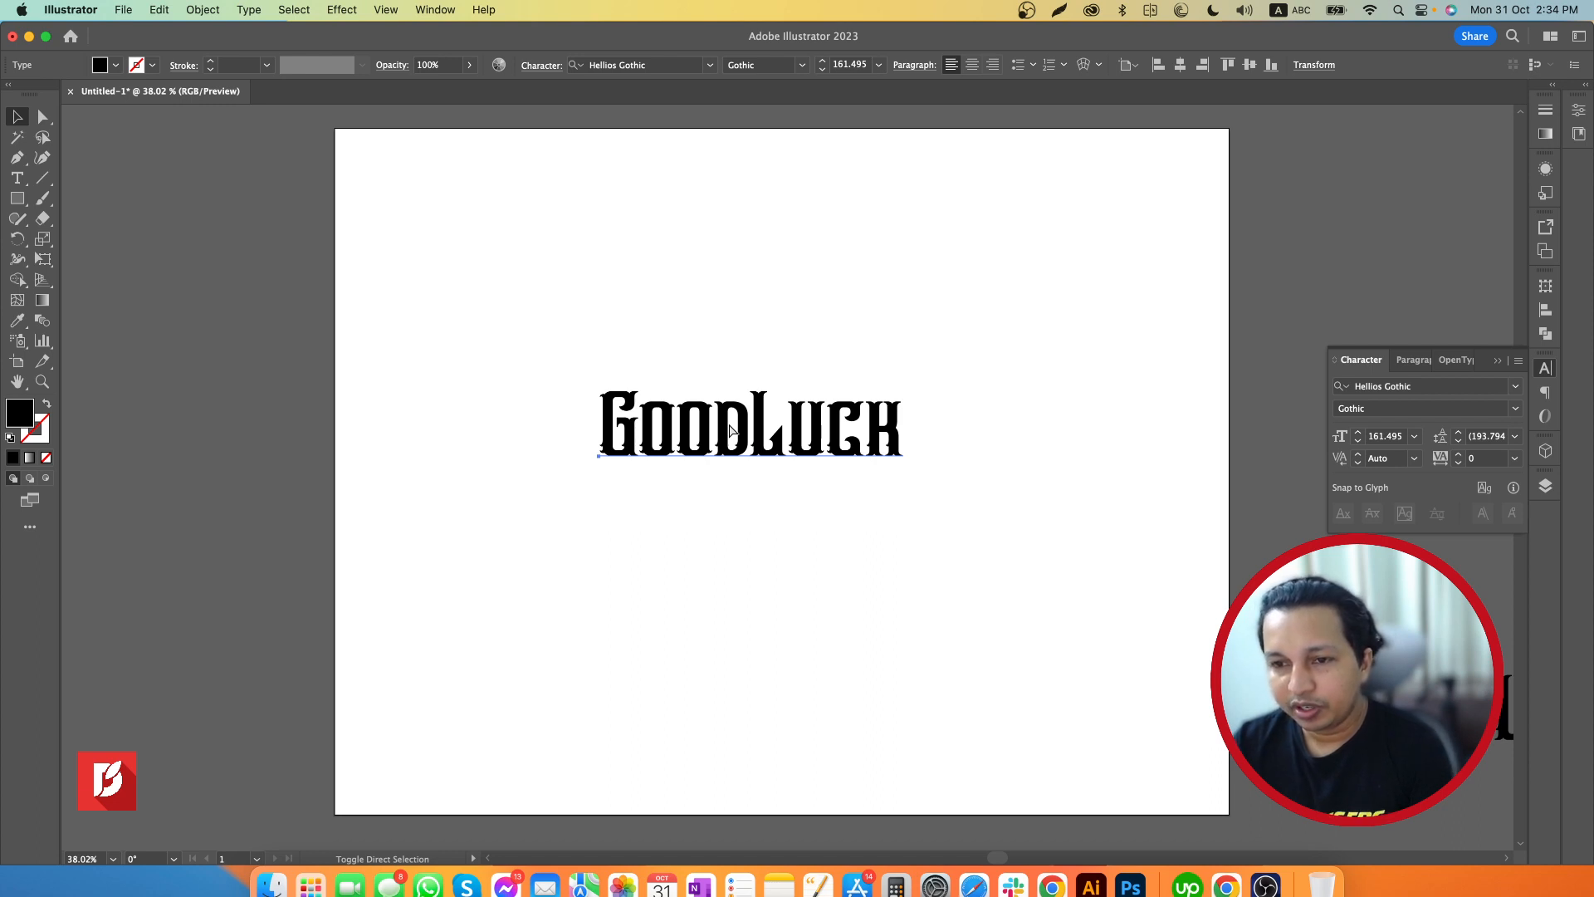
key("super+shift+o")
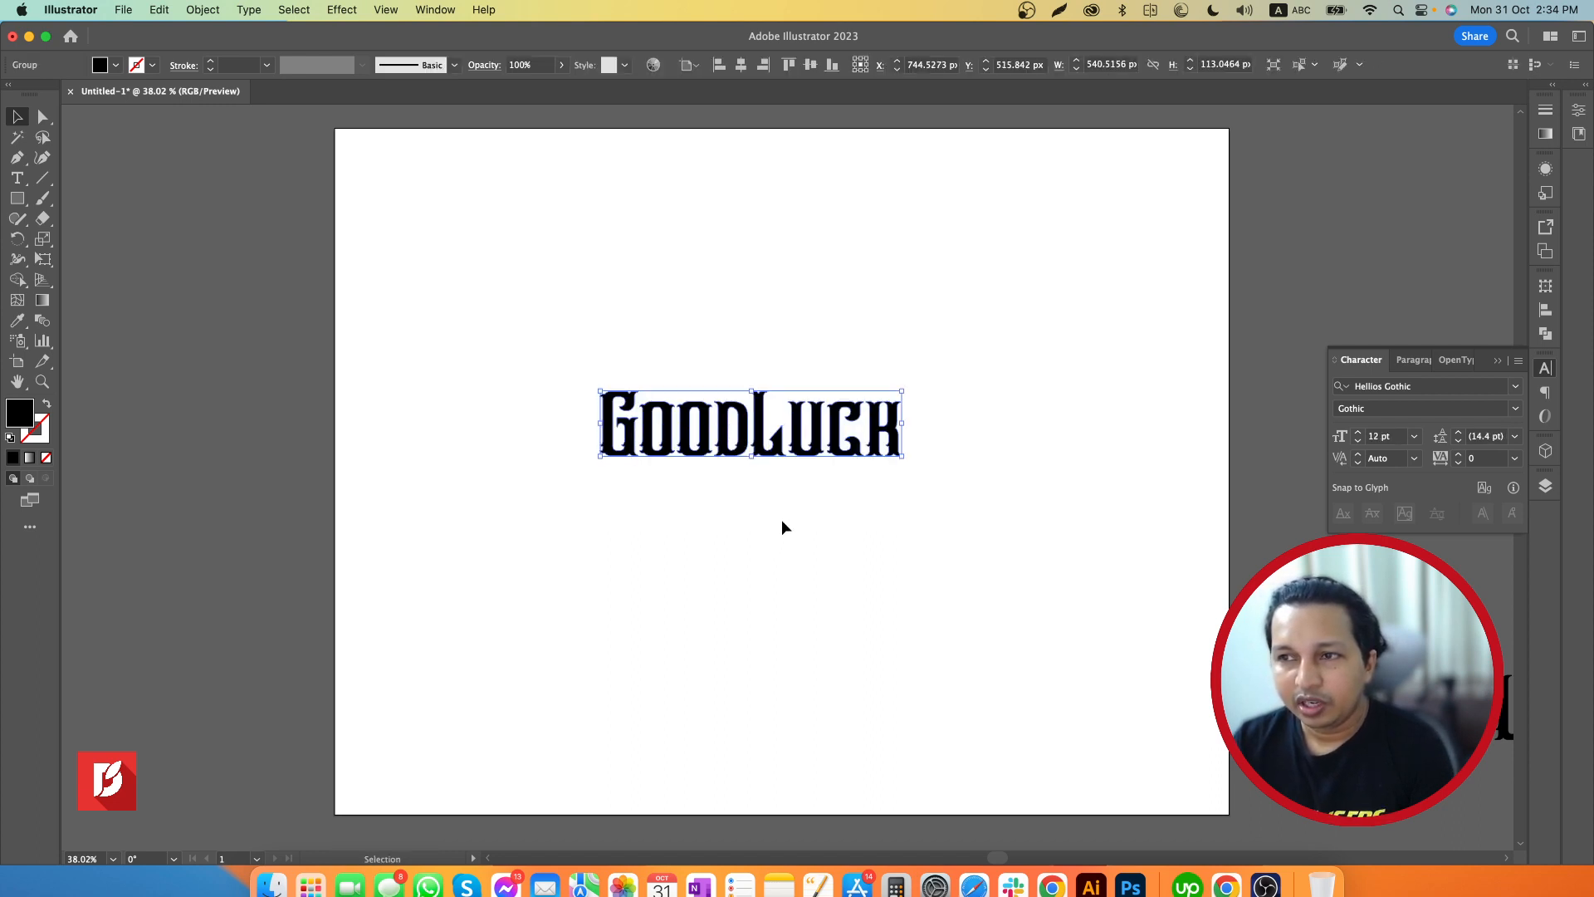
left_click_drag(753, 454, 788, 532)
left_click(766, 601)
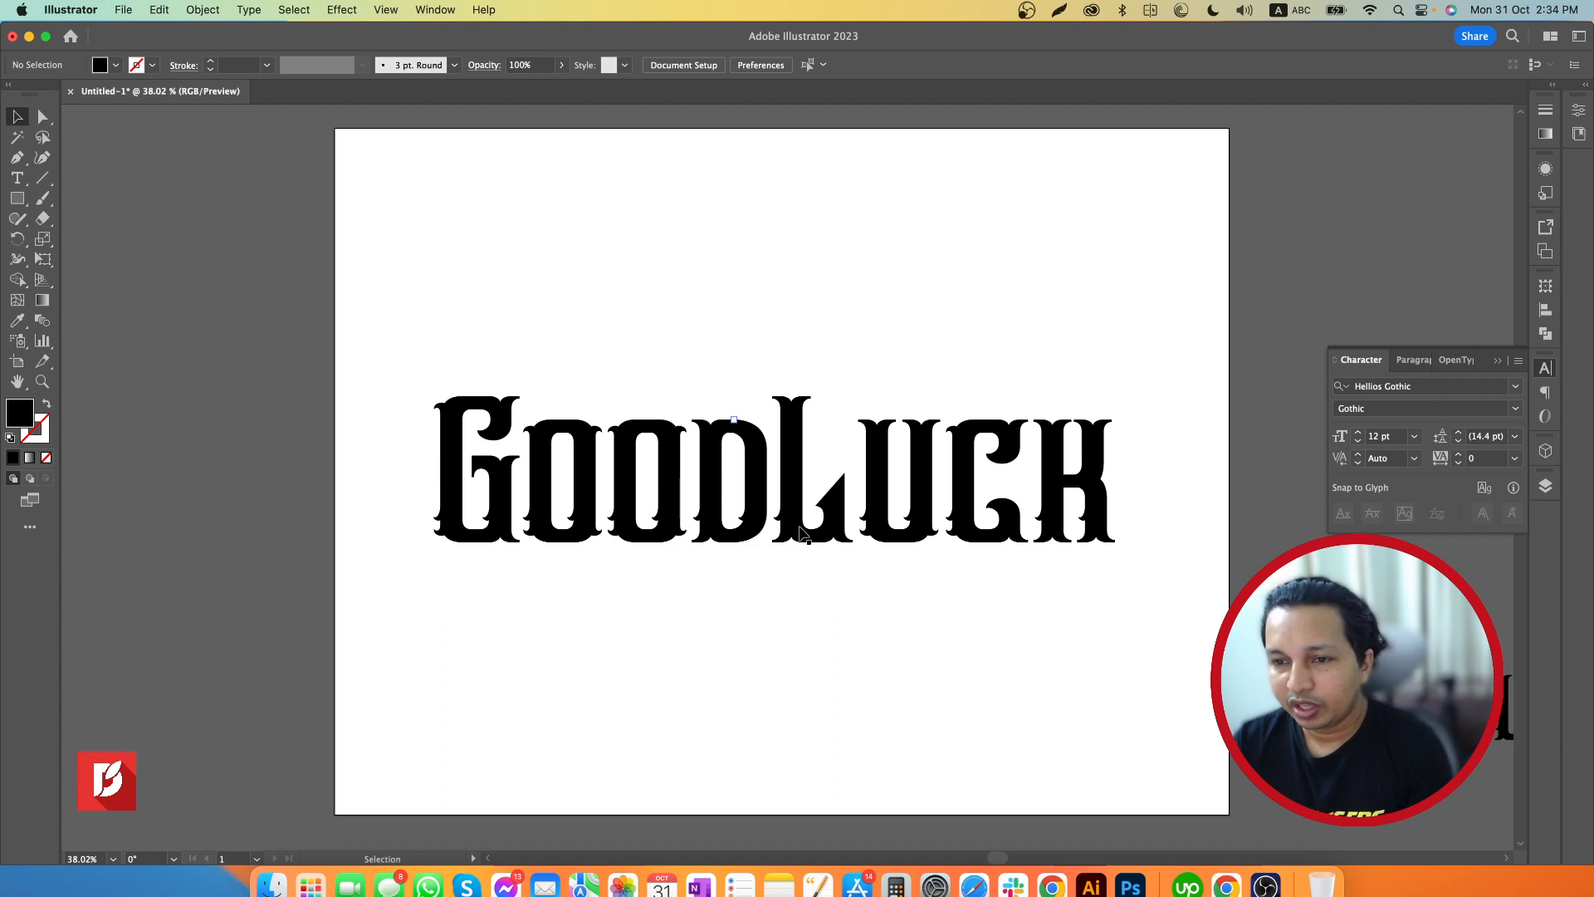
Move the outlined "GoodLuck" lettering off the artboard onto the empty canvas beyond the artboard's left edge
left_click_drag(801, 528, 812, 524)
left_click(839, 617)
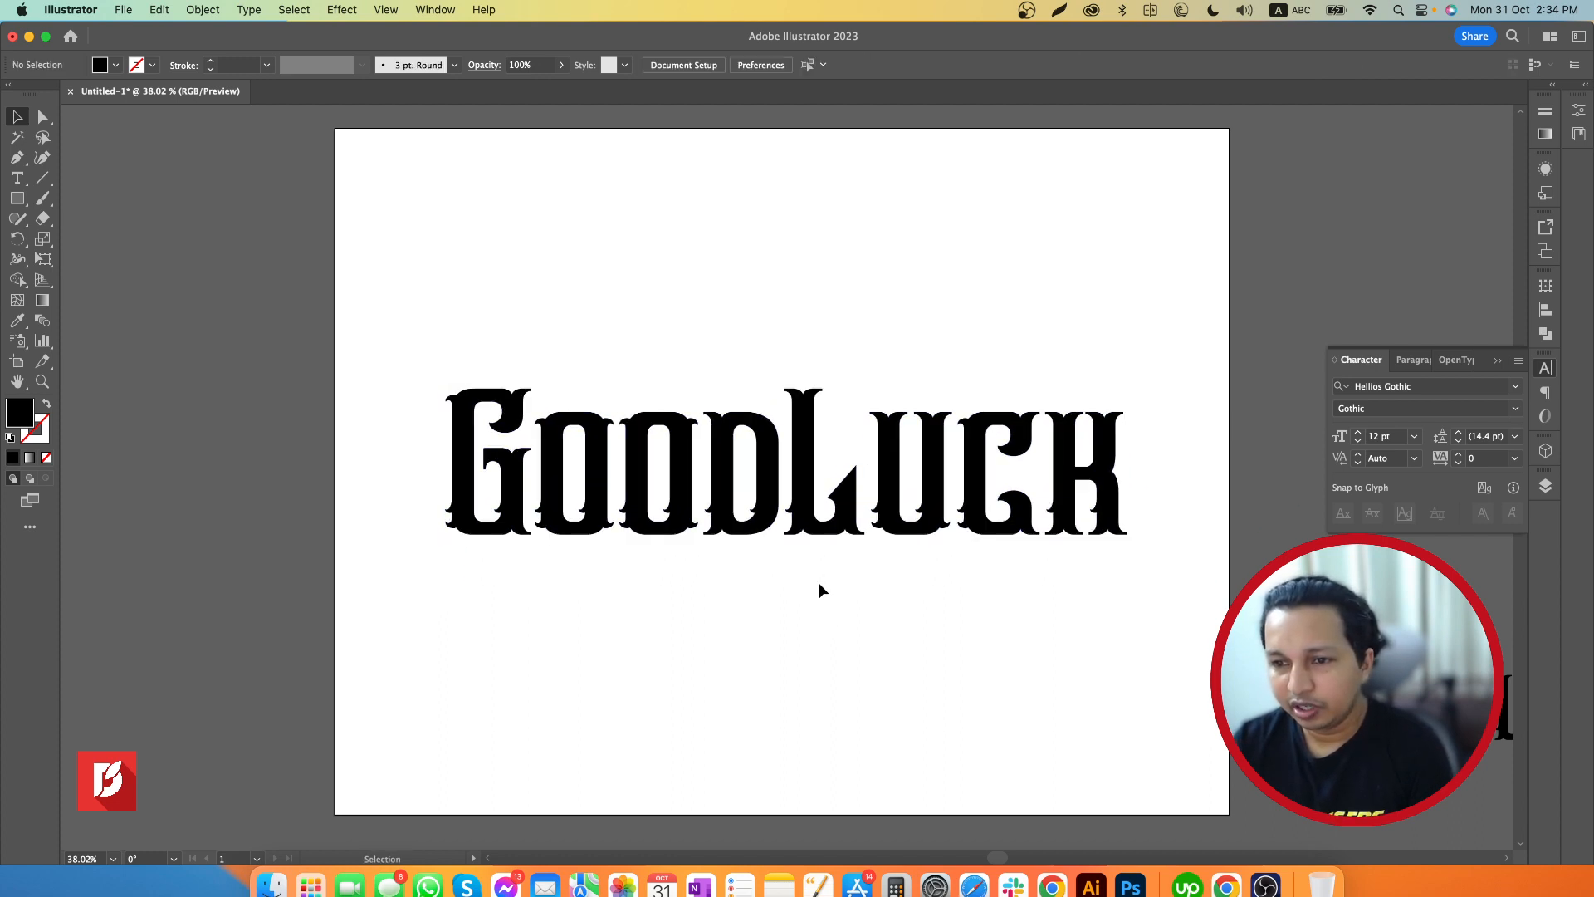
key("z")
left_click_drag(914, 529, 877, 529)
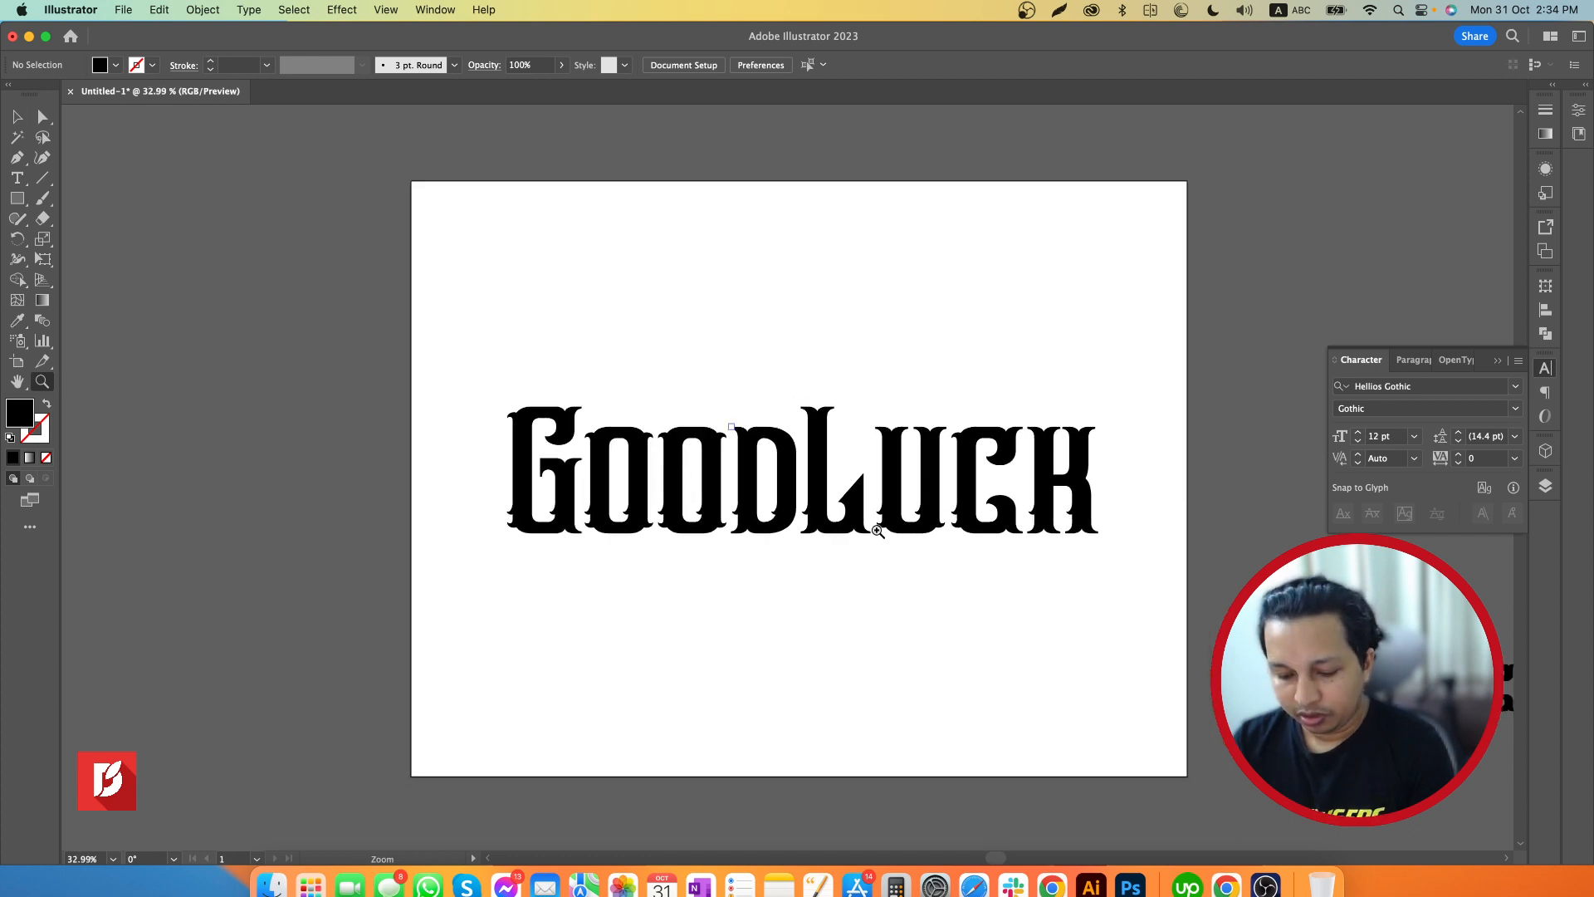
key("v")
left_click_drag(807, 487, 292, 470)
key("space")
left_click_drag(431, 477, 1173, 509)
left_click_drag(1036, 496, 761, 508)
left_click_drag(917, 509, 841, 508)
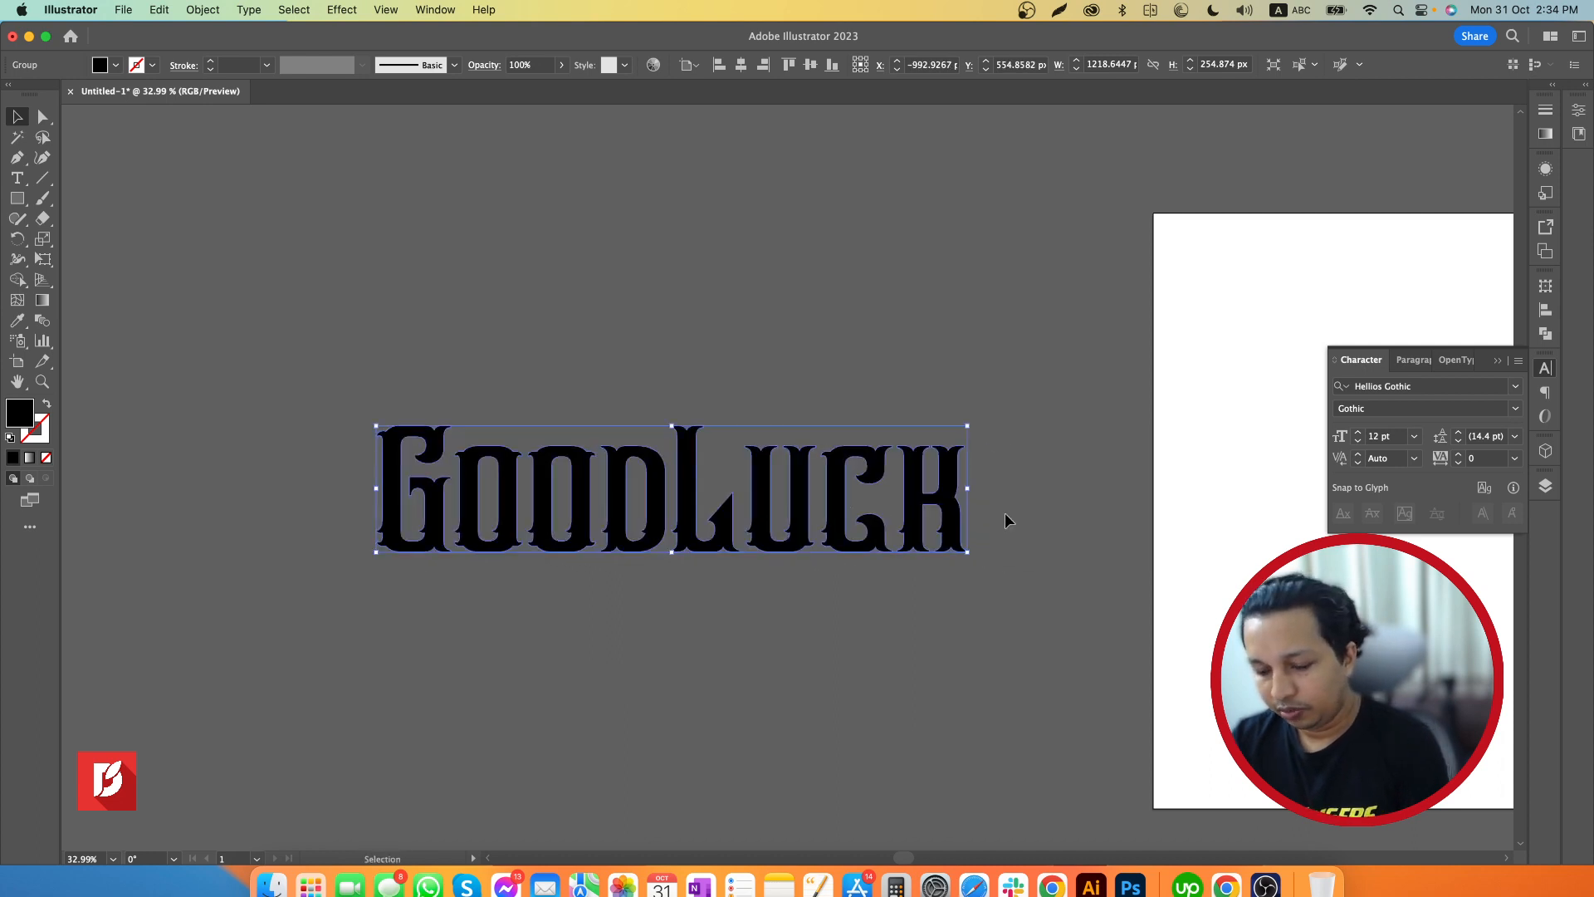
Fill the outlined "GoodLuck" lettering with white sampled from the artboard and deselect it
key("i")
left_click(1214, 537)
key("v")
left_click(1096, 561)
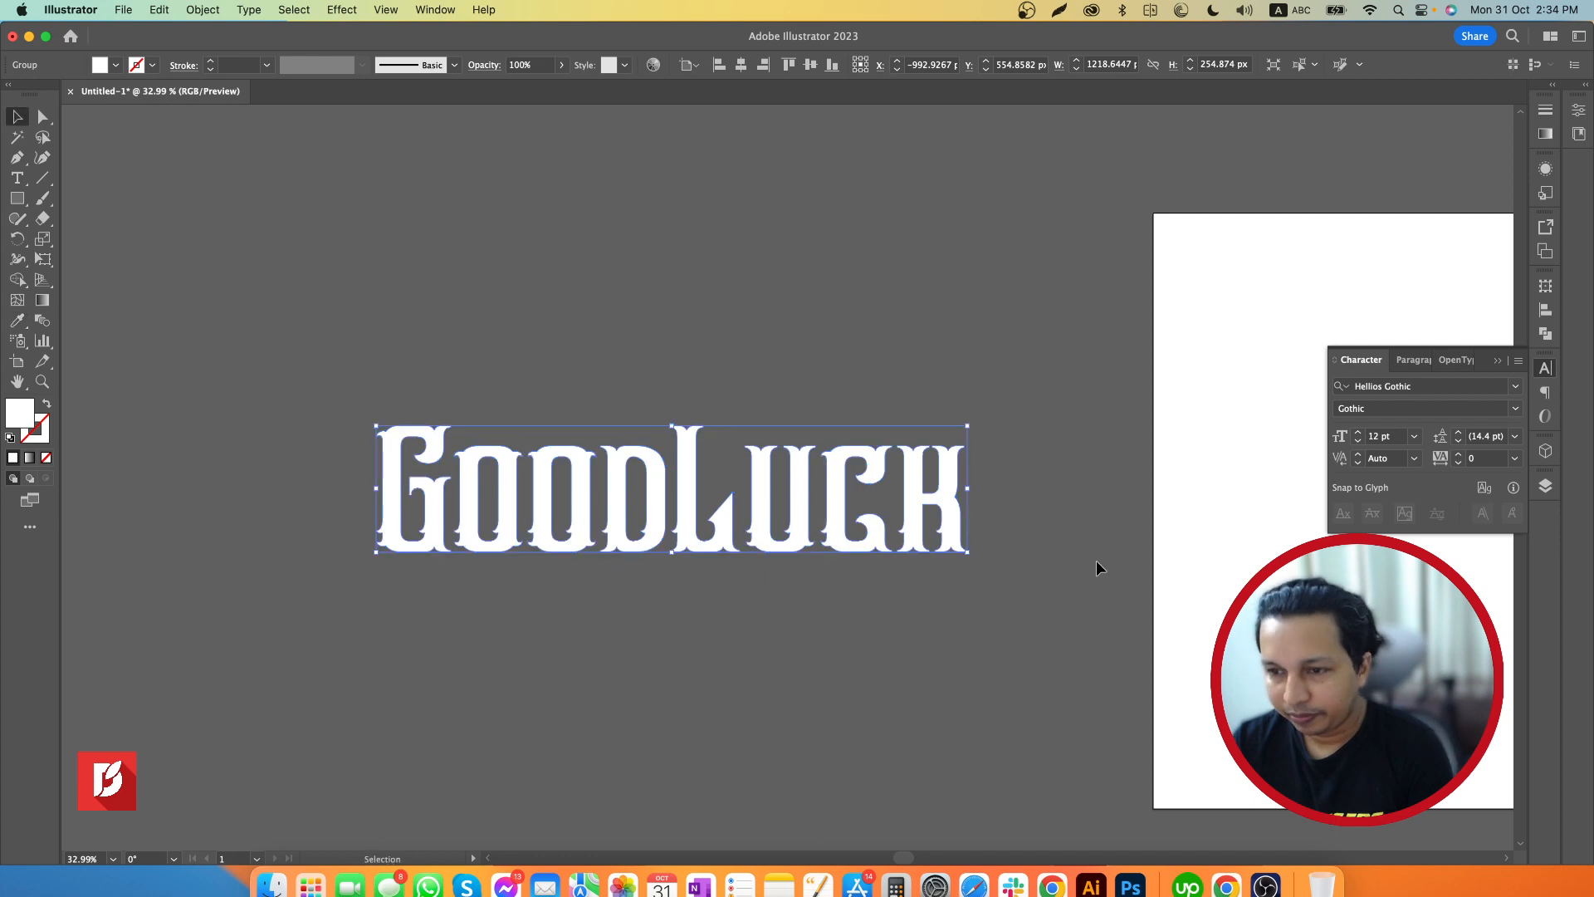
Offset the white lettering's paths by 8 px with miter joins, previewing 4, -8 and -5 px before settling
scroll(622, 470, "up", 3)
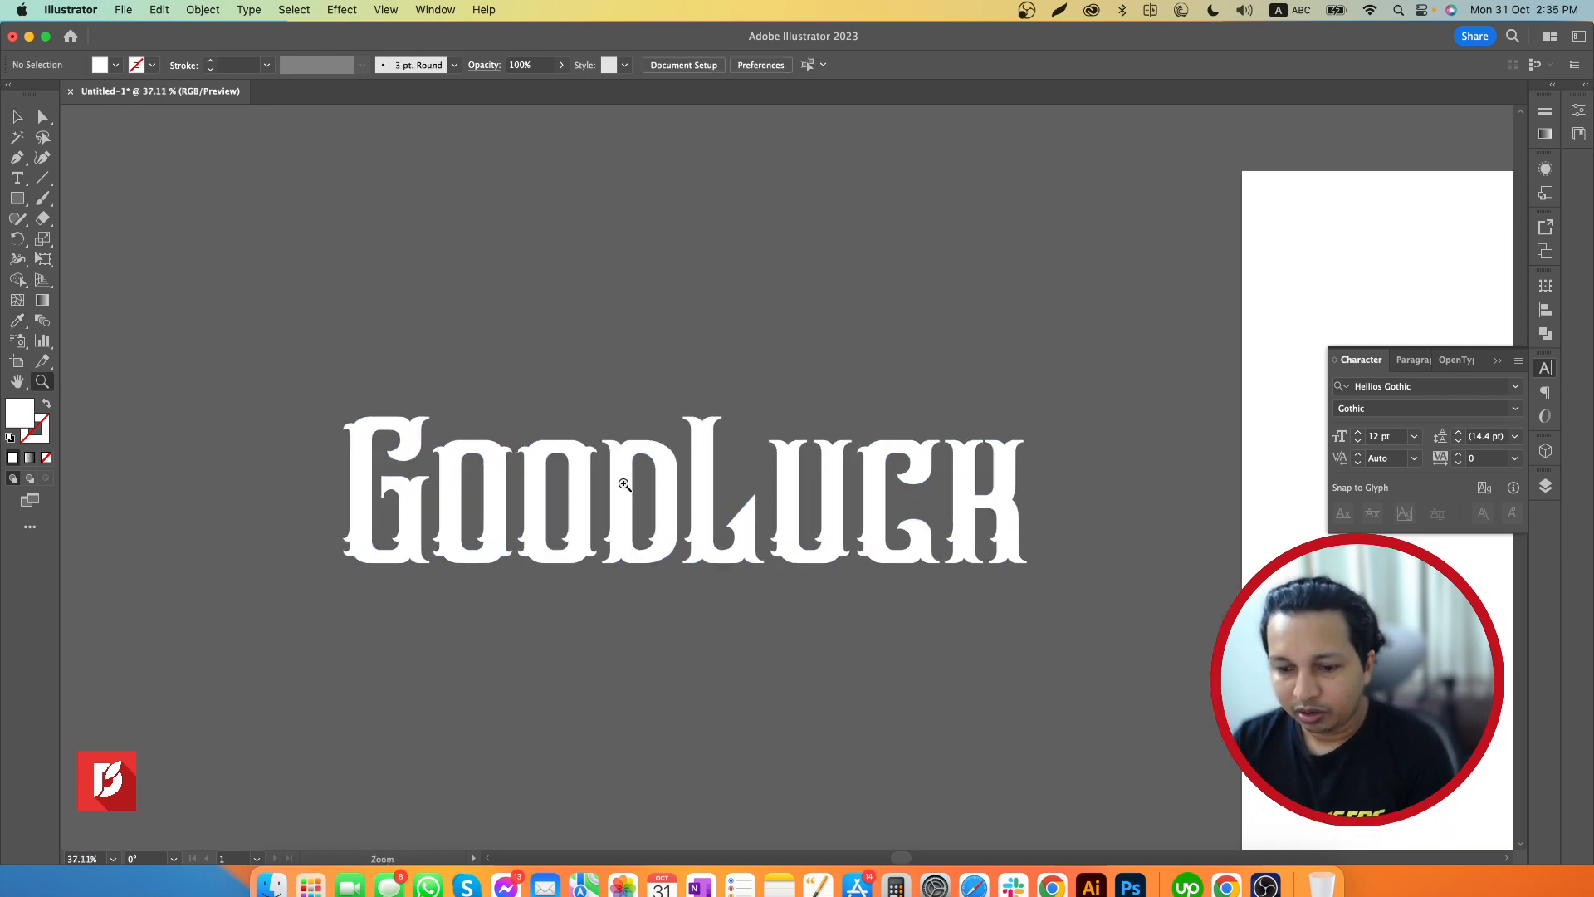
left_click(628, 486)
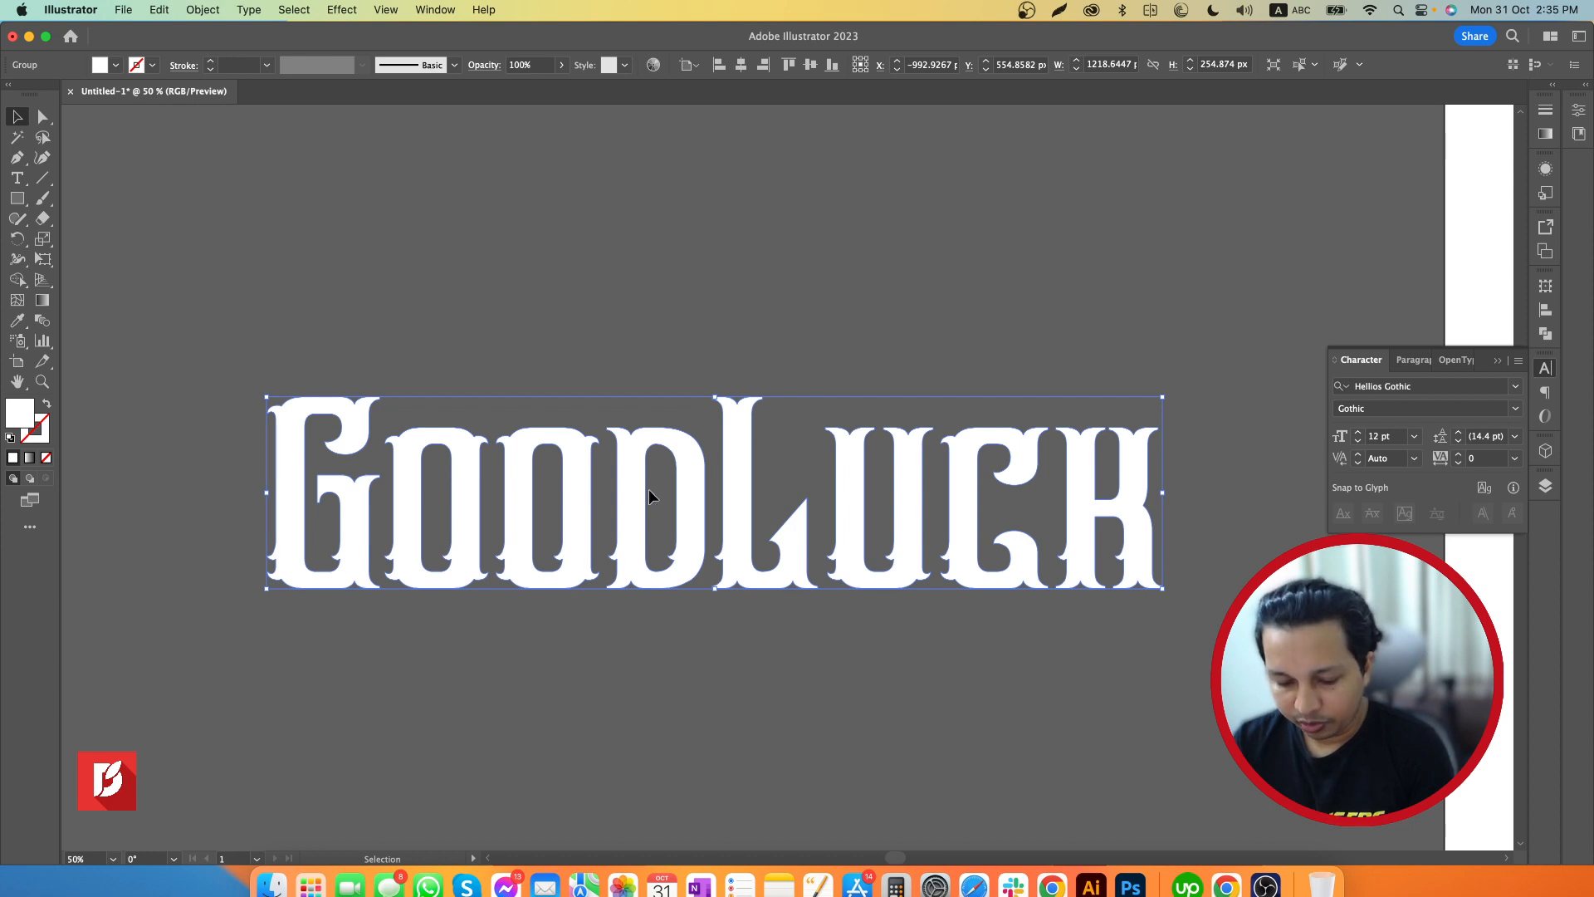
left_click(630, 323)
left_click(639, 474)
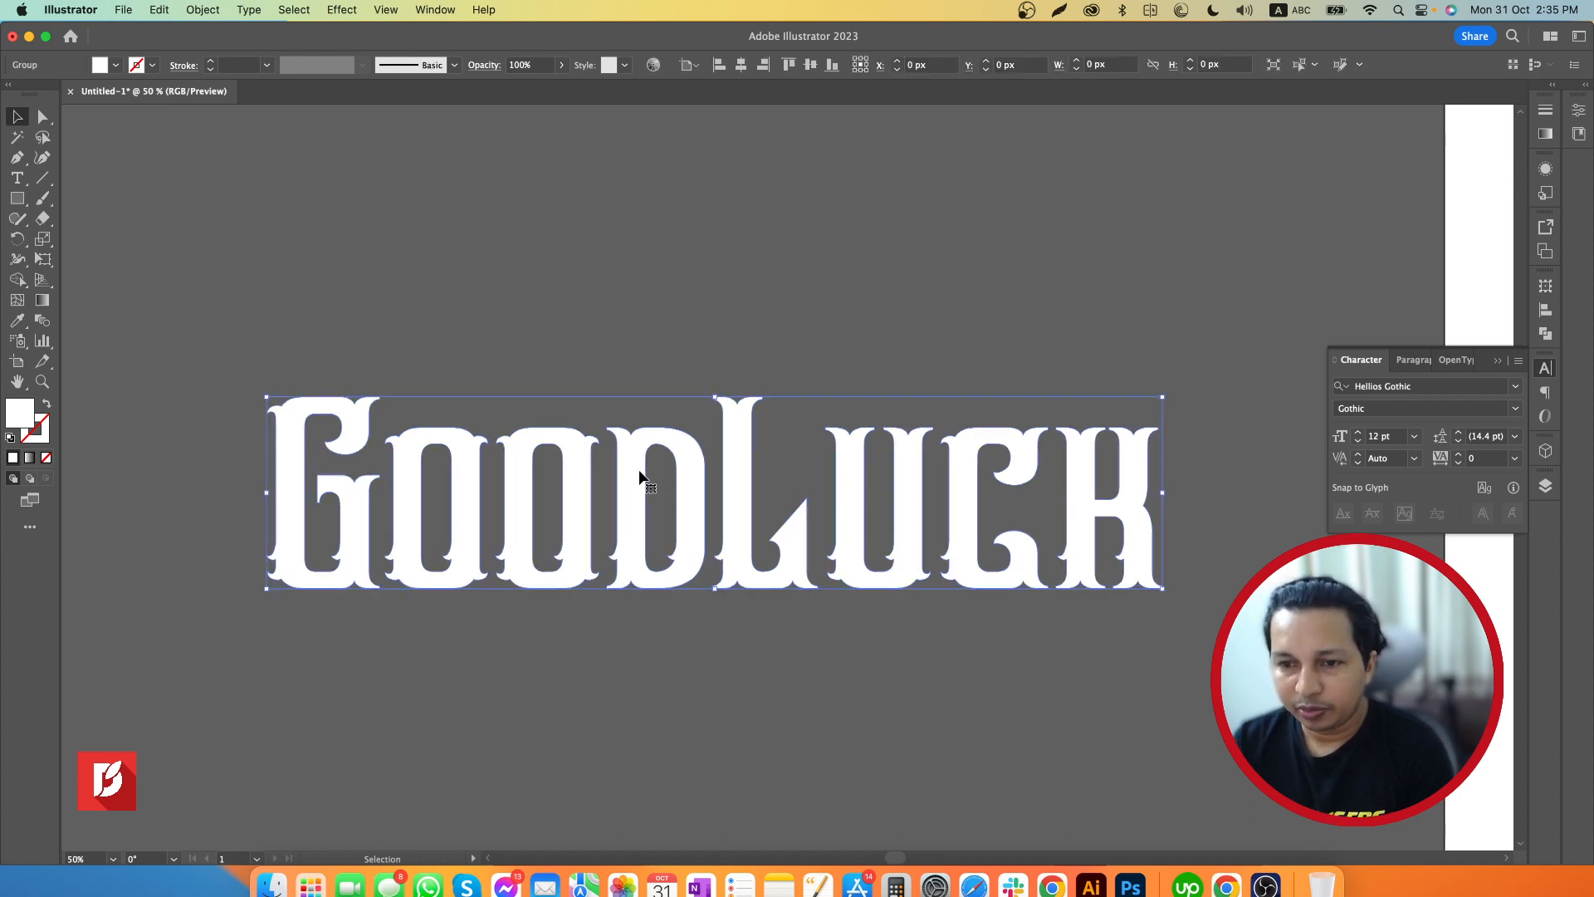
left_click(205, 11)
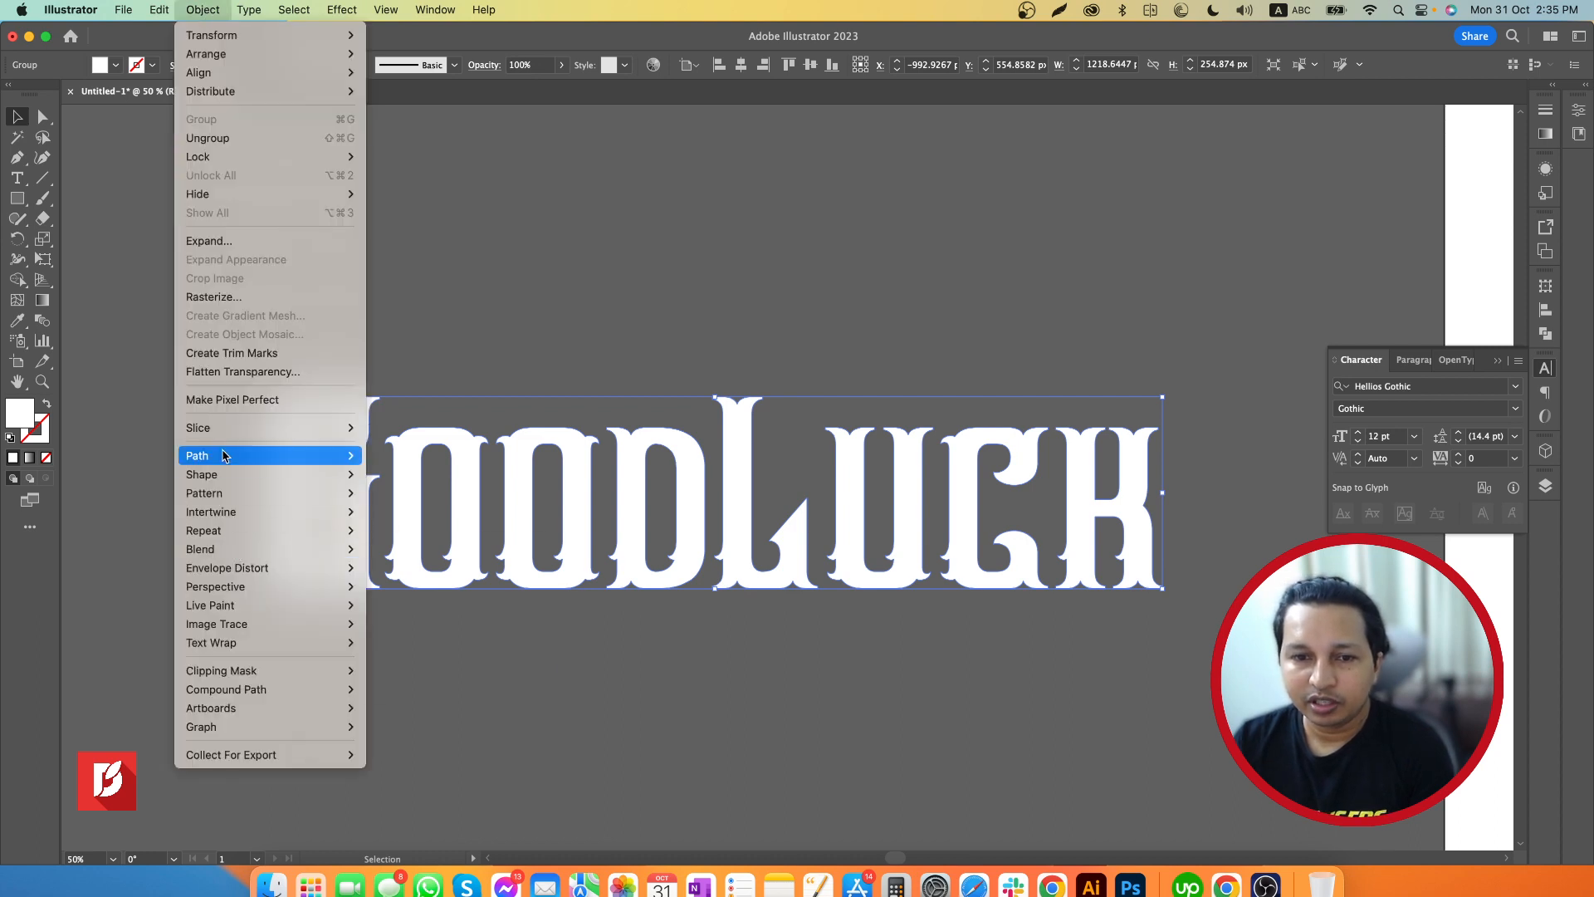
mouse_move(274, 456)
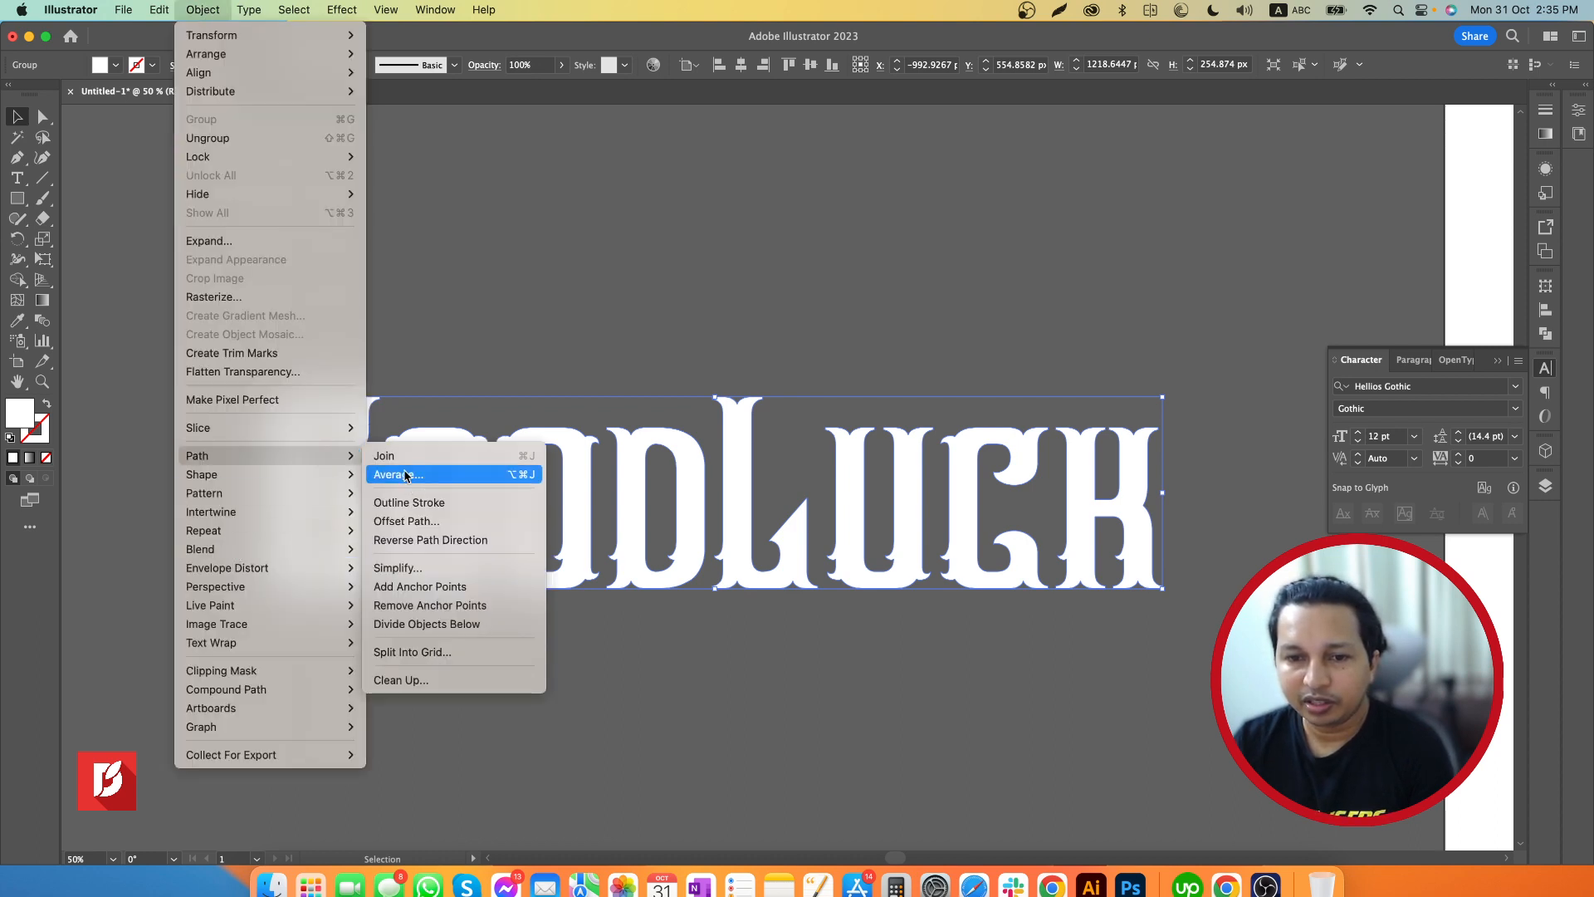
left_click(406, 521)
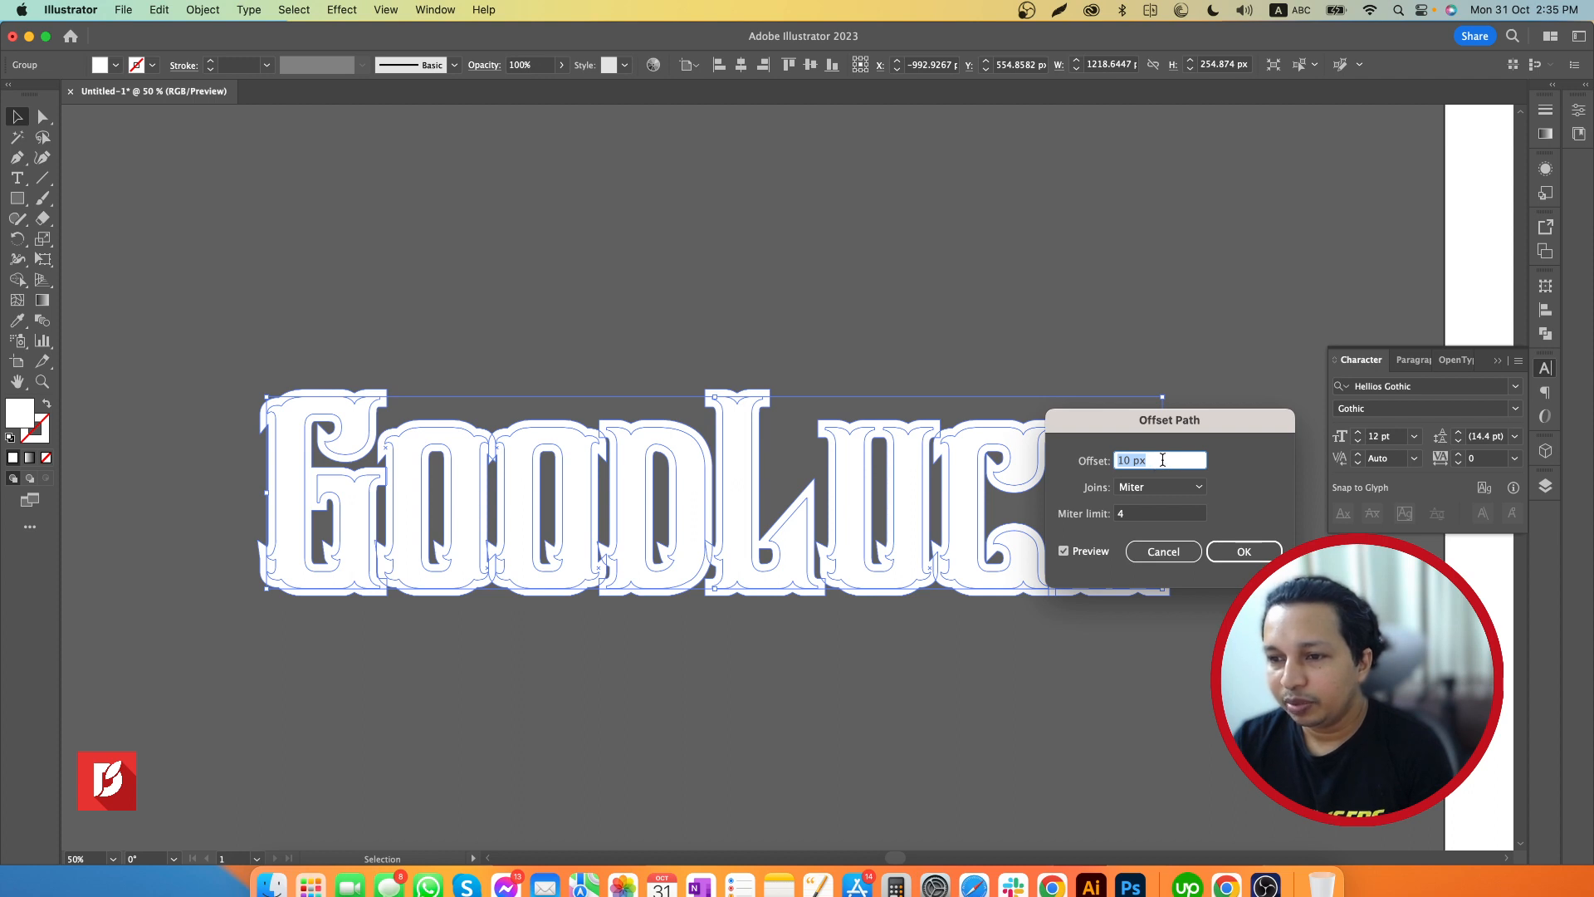
type("4")
left_click(1109, 462)
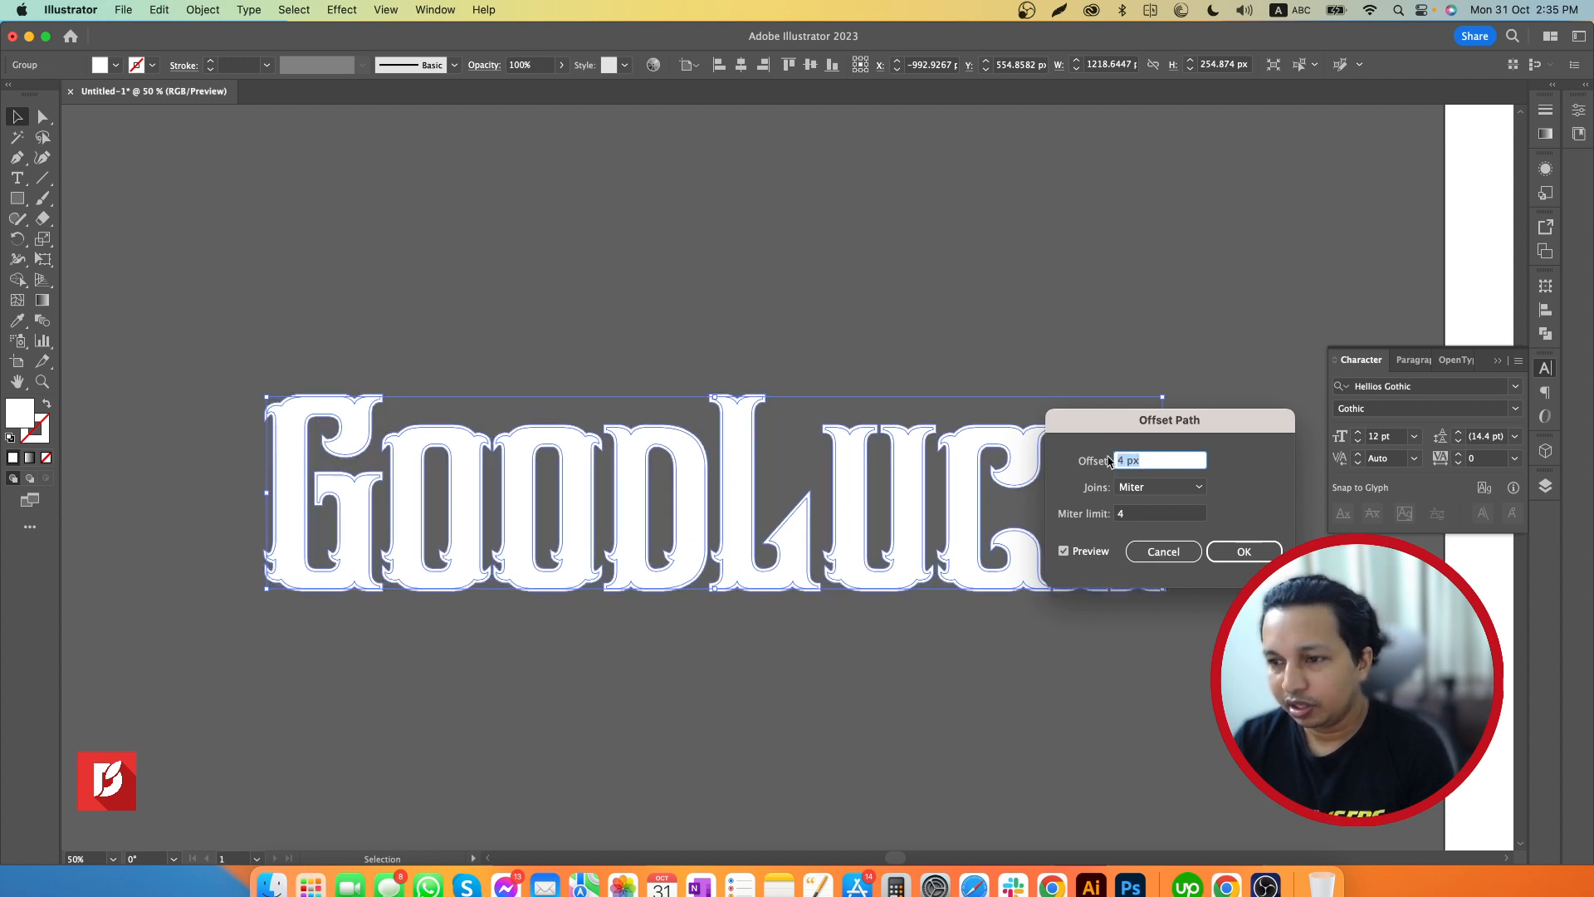
type("-8")
left_click(1109, 462)
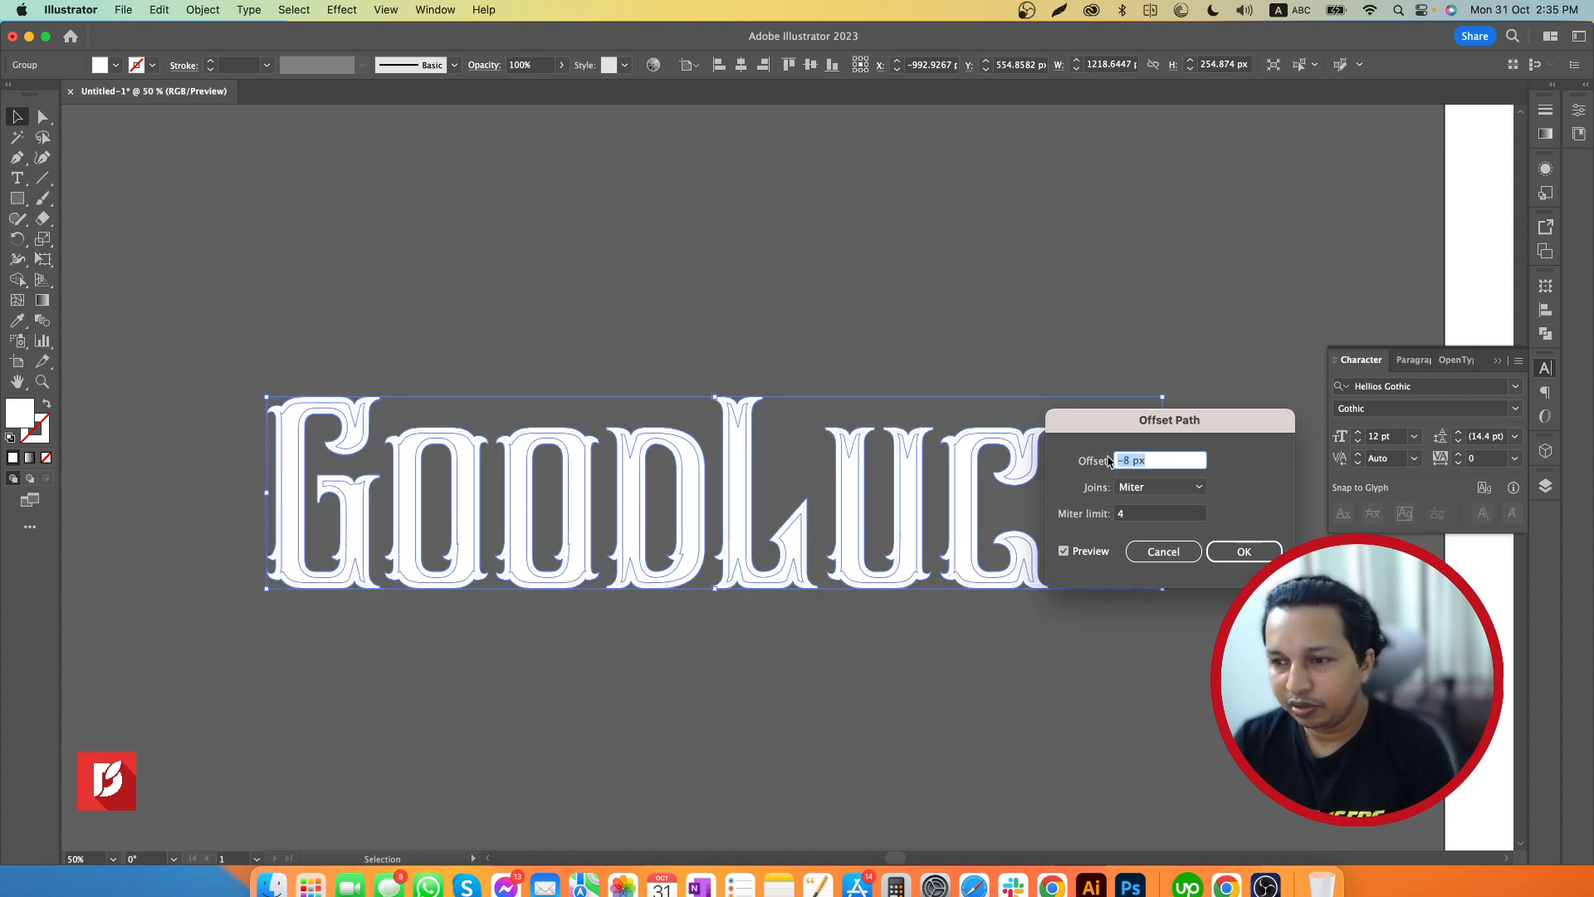
type("7")
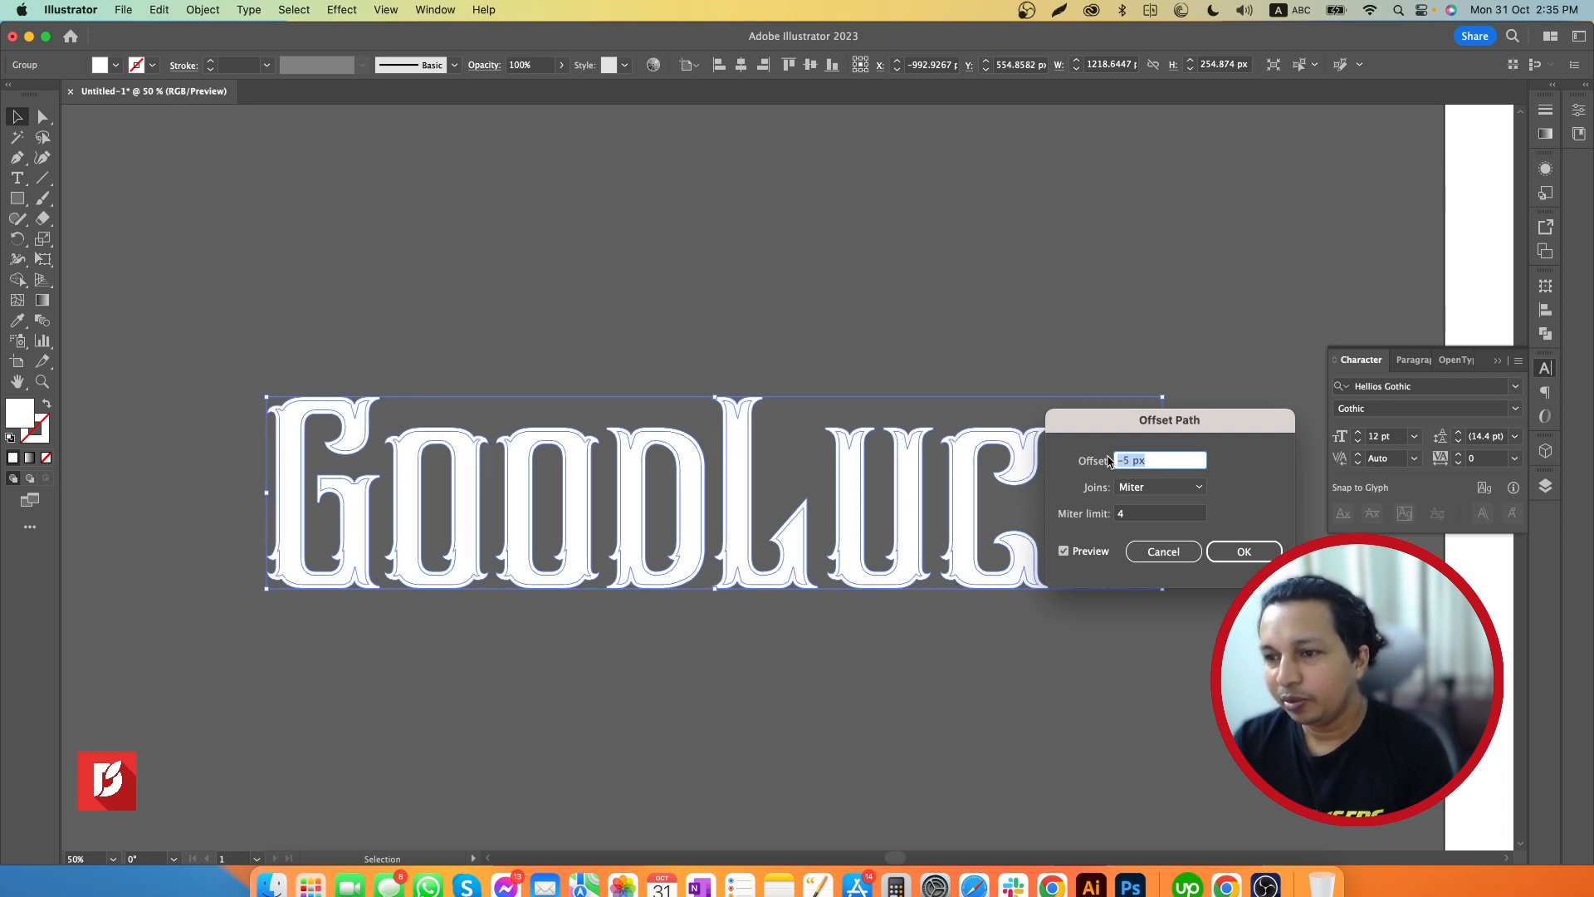
left_click(1109, 461)
type("8")
left_click(1109, 462)
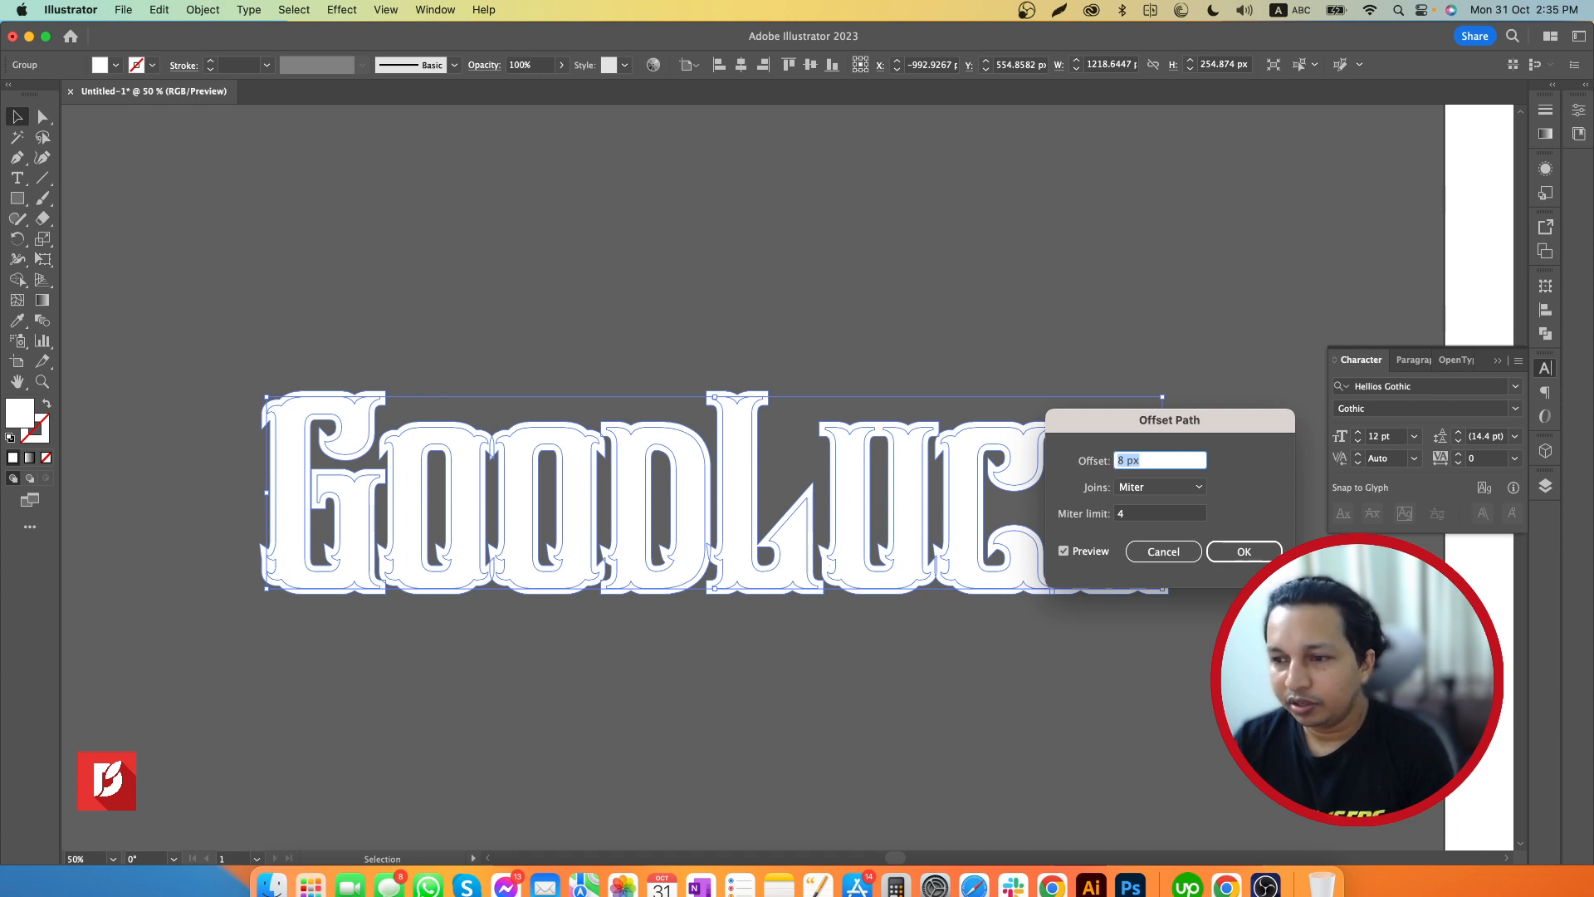
left_click(1244, 553)
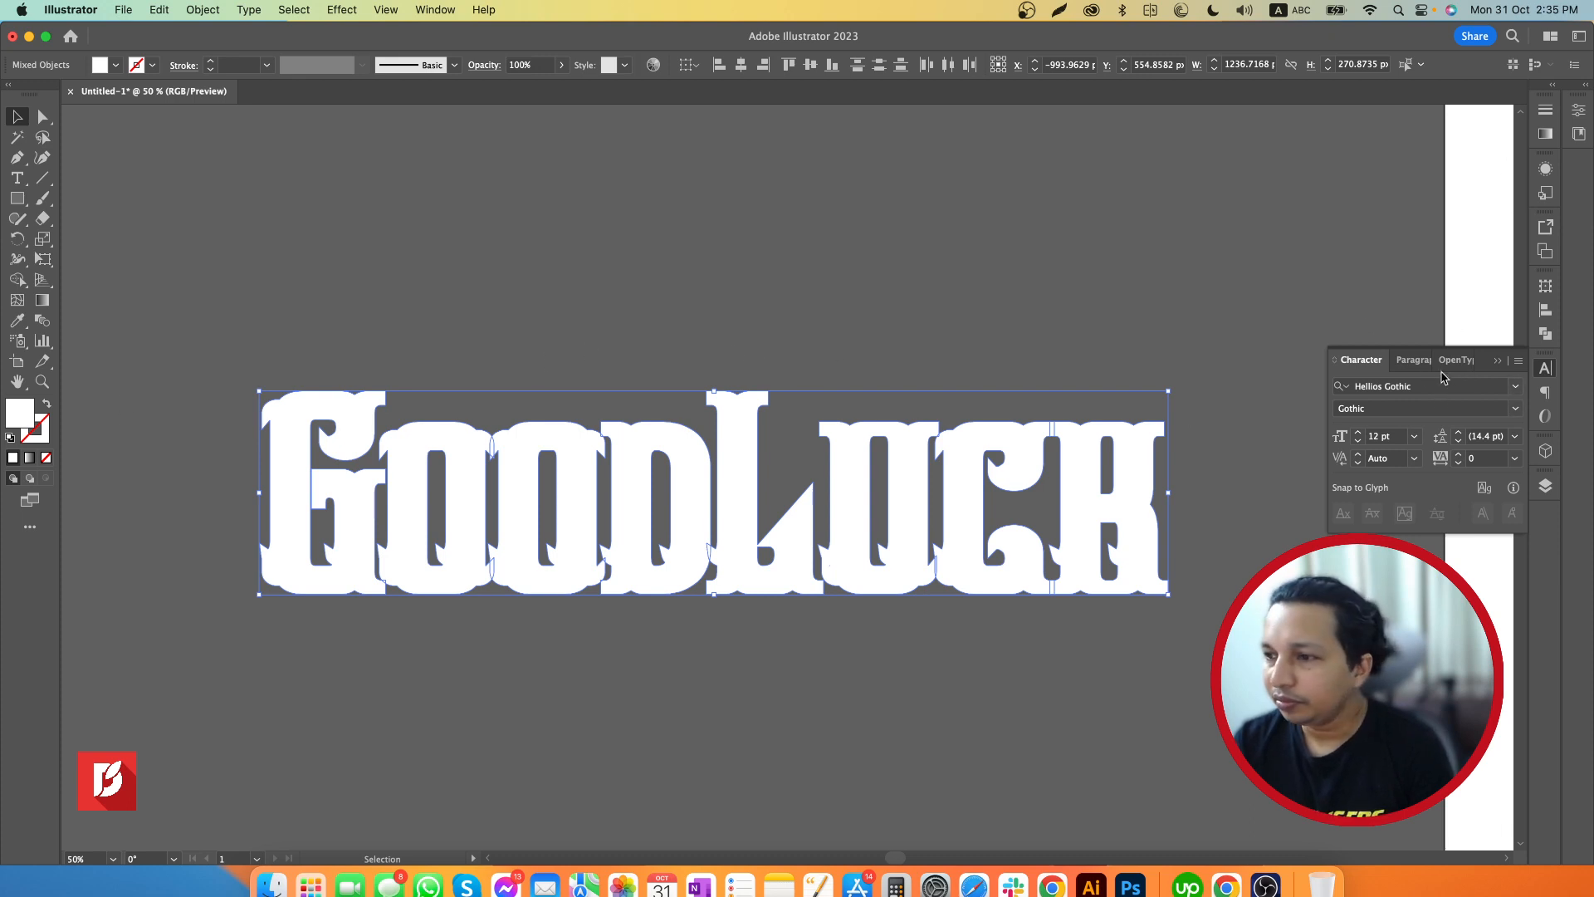
Fill the offset paths behind the white letters with black (000000) and deselect them
left_click(1497, 363)
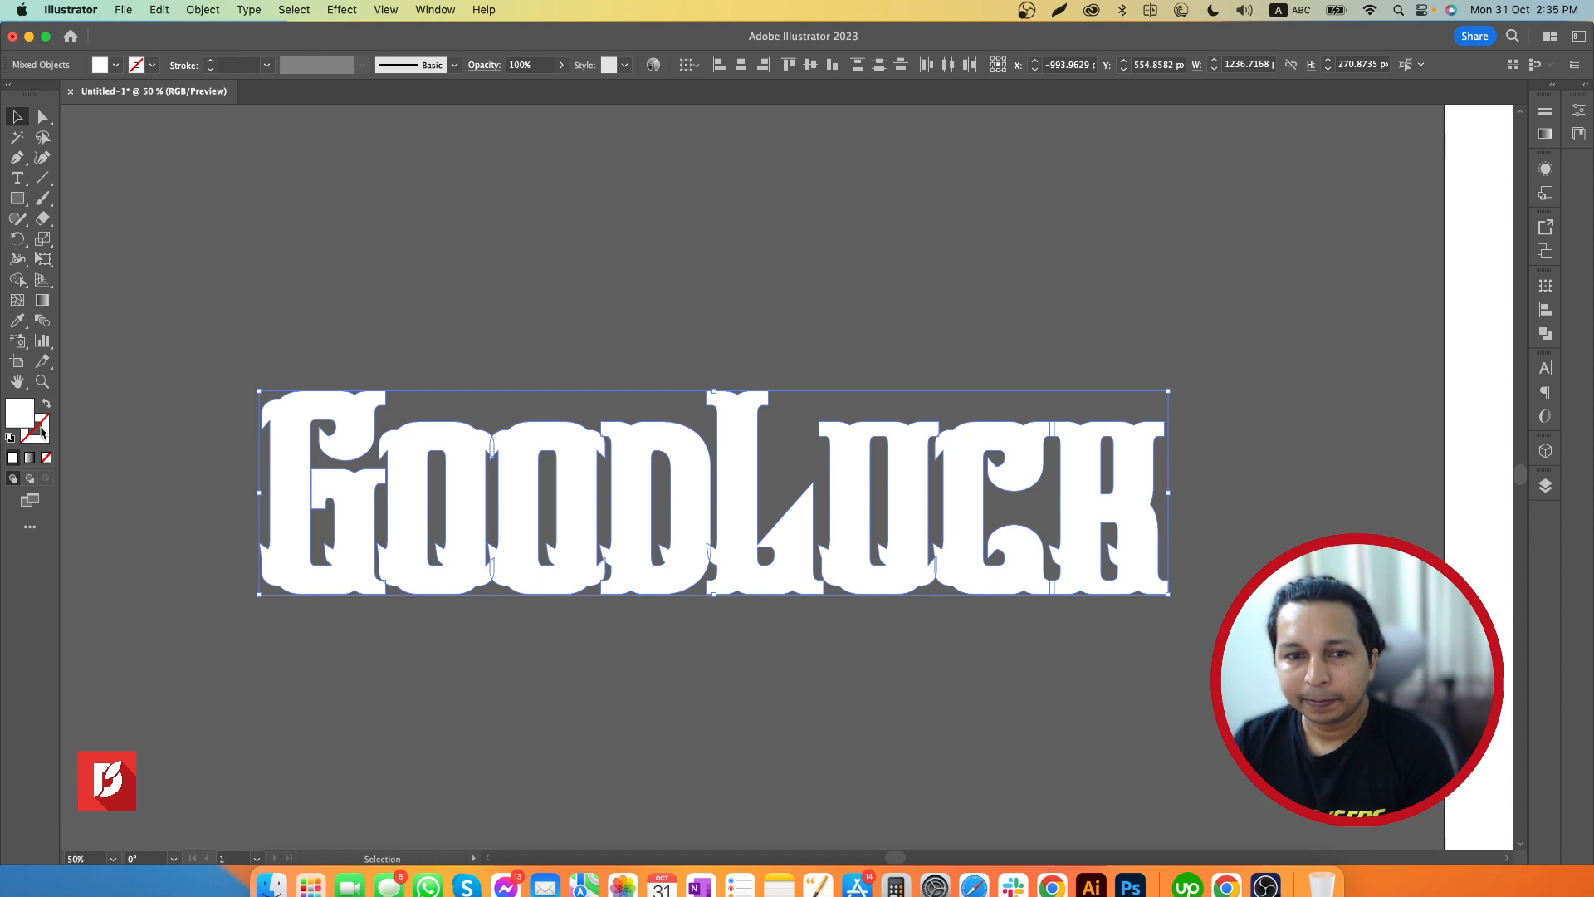
double_click(18, 413)
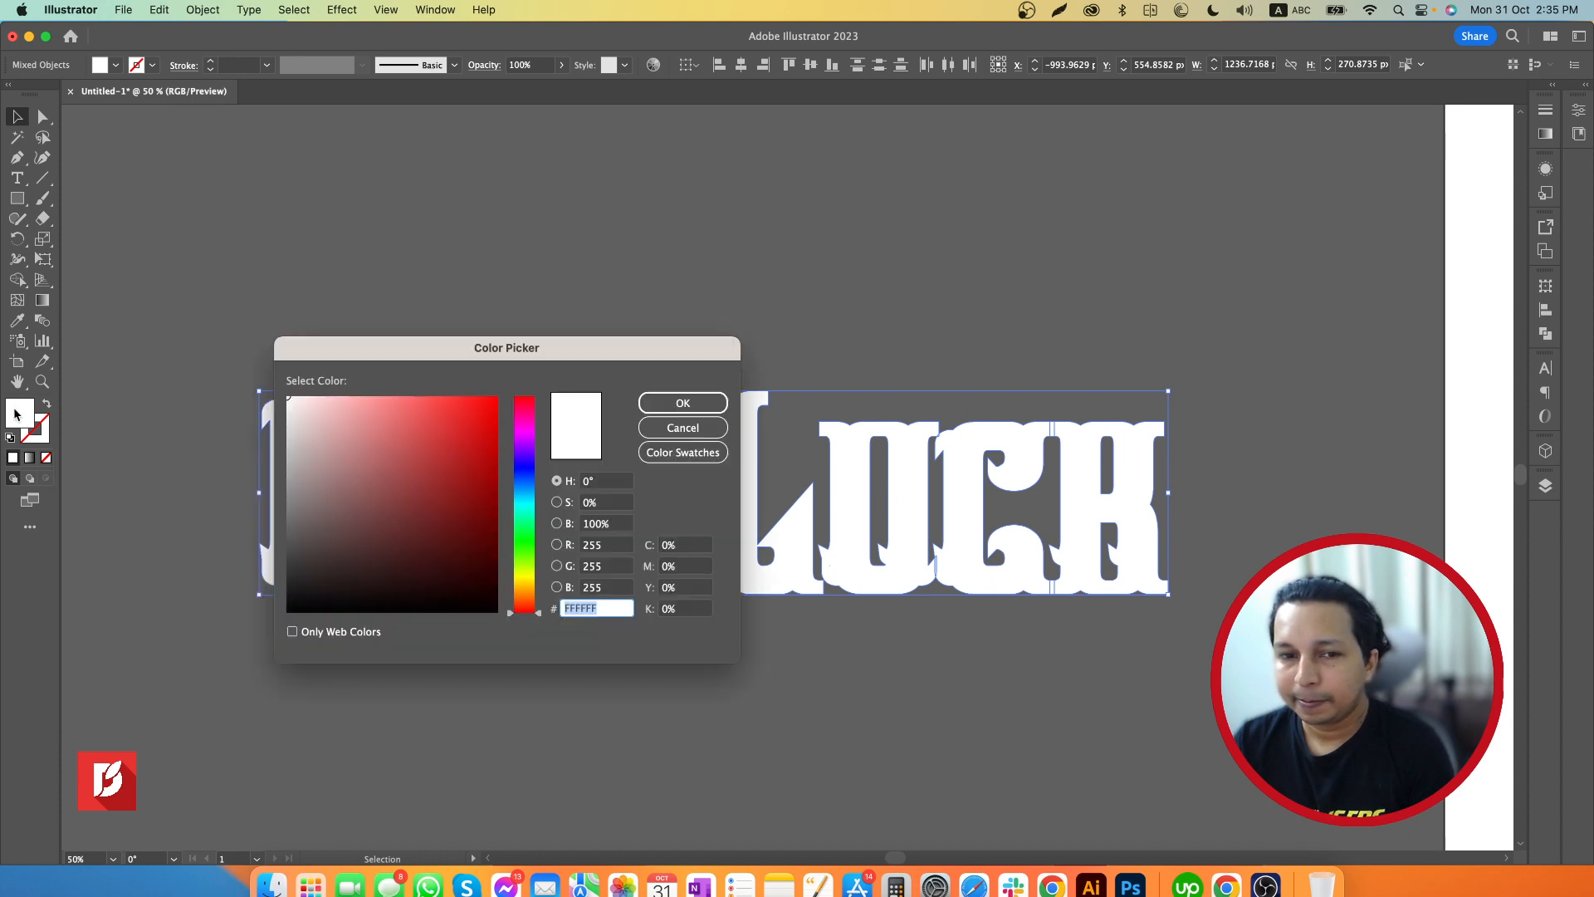
left_click_drag(323, 599, 287, 616)
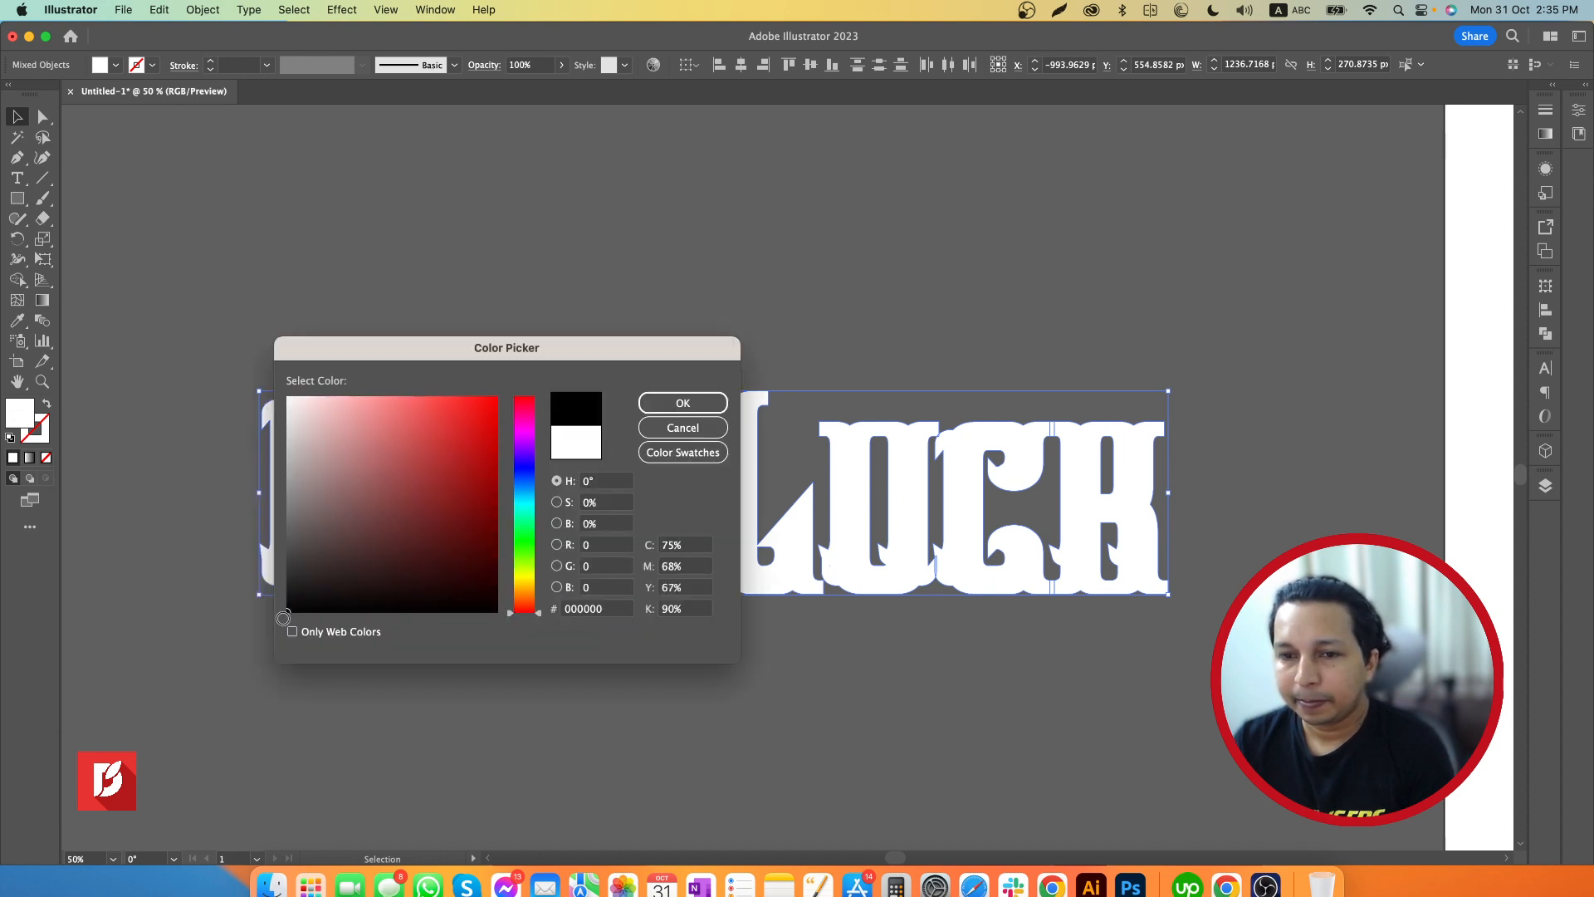
left_click(680, 404)
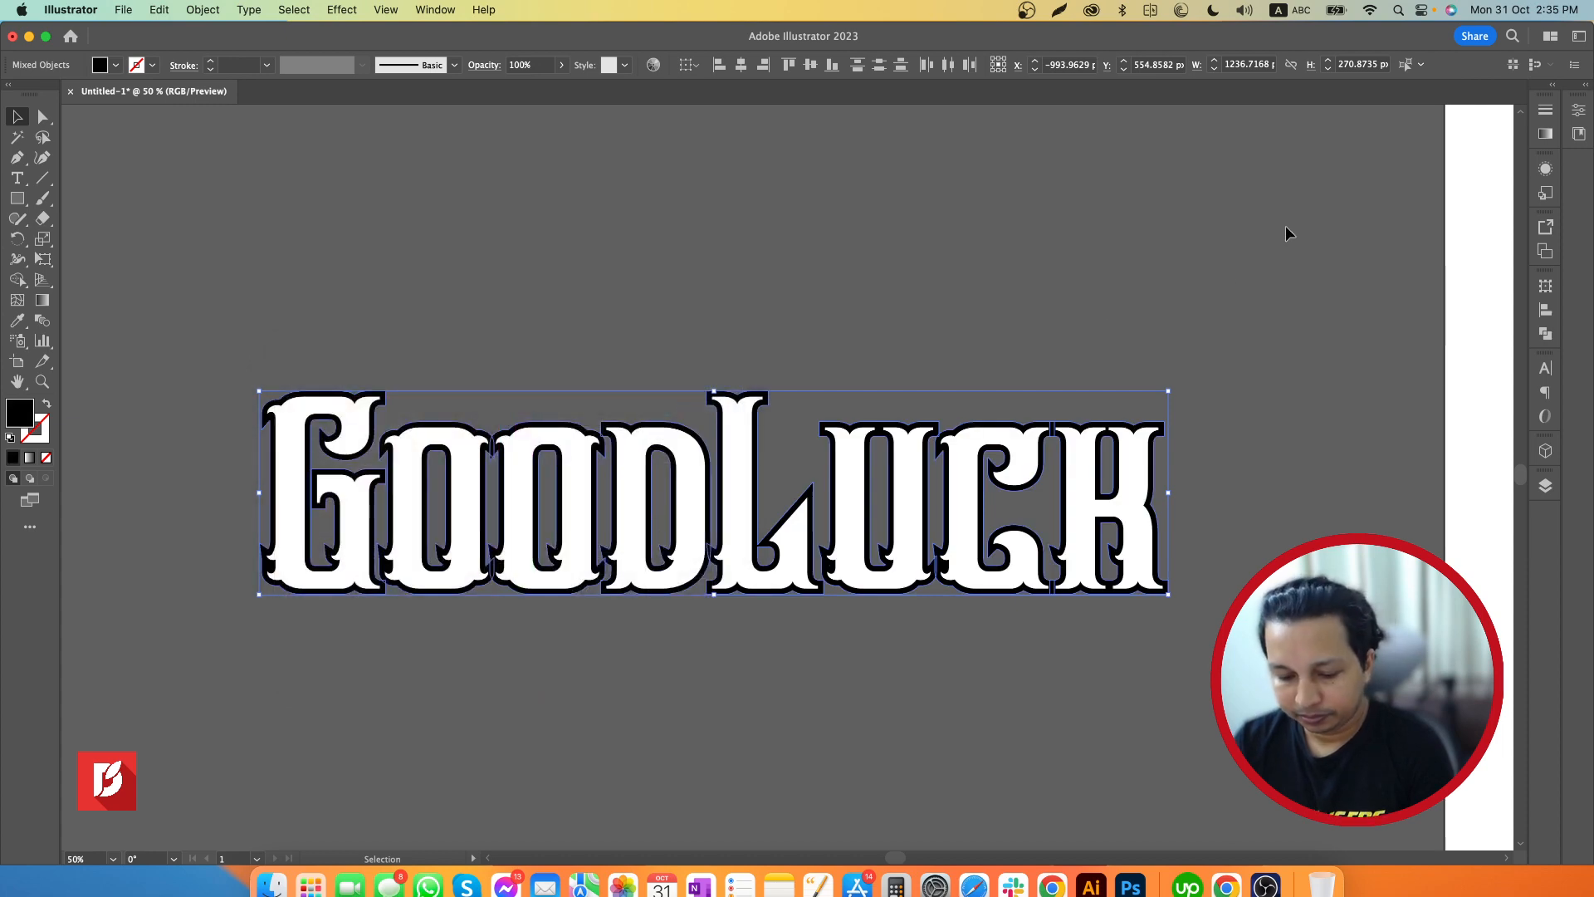
key("f")
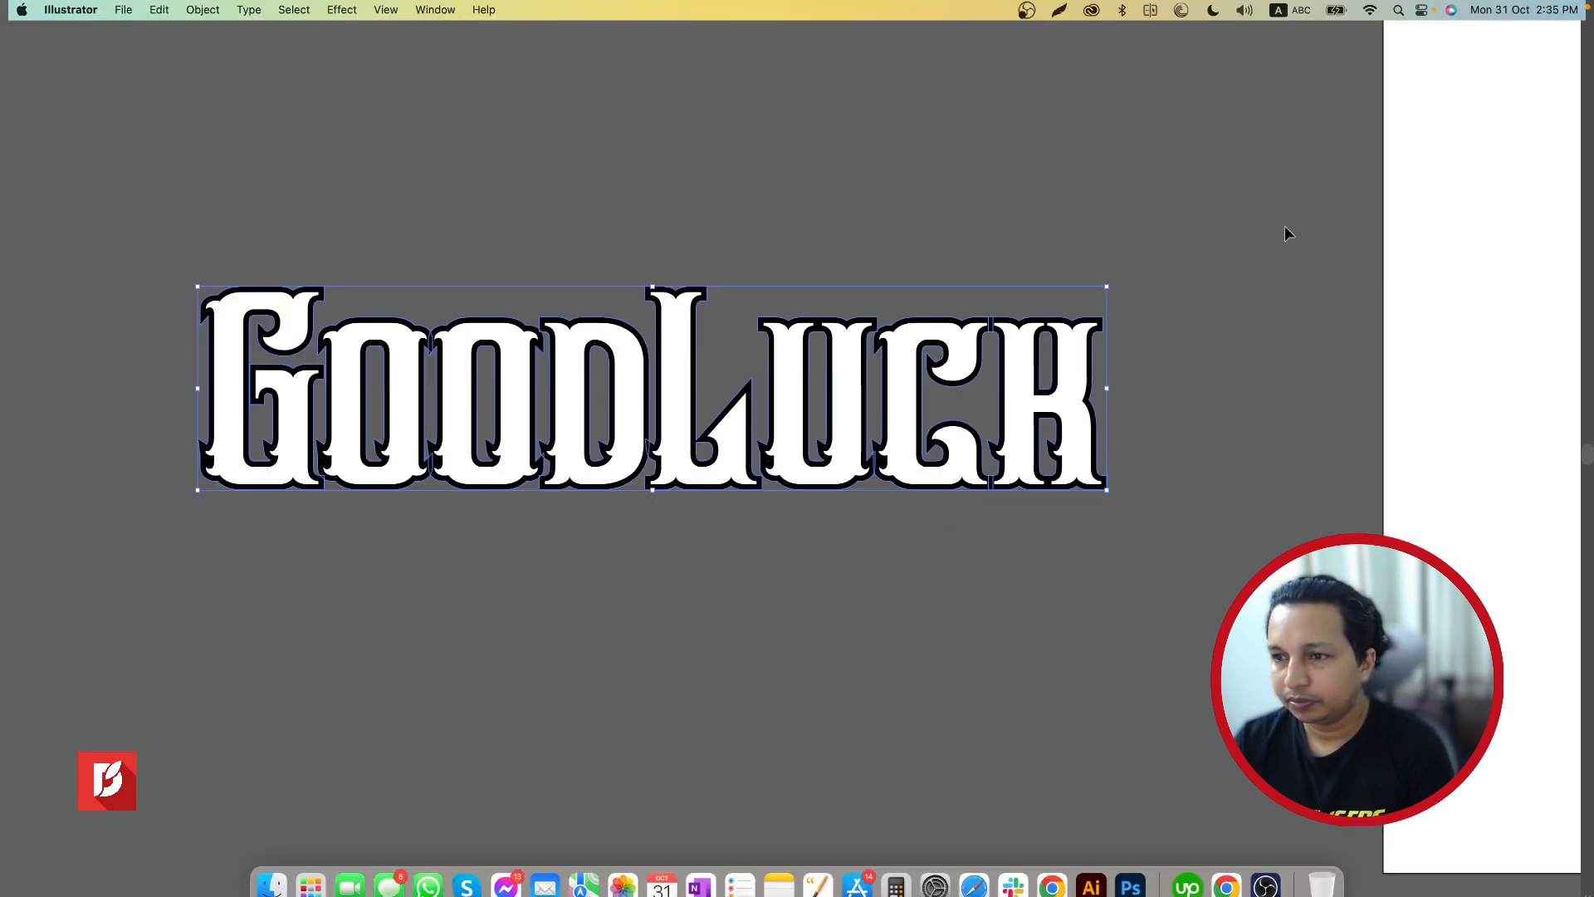
key("f")
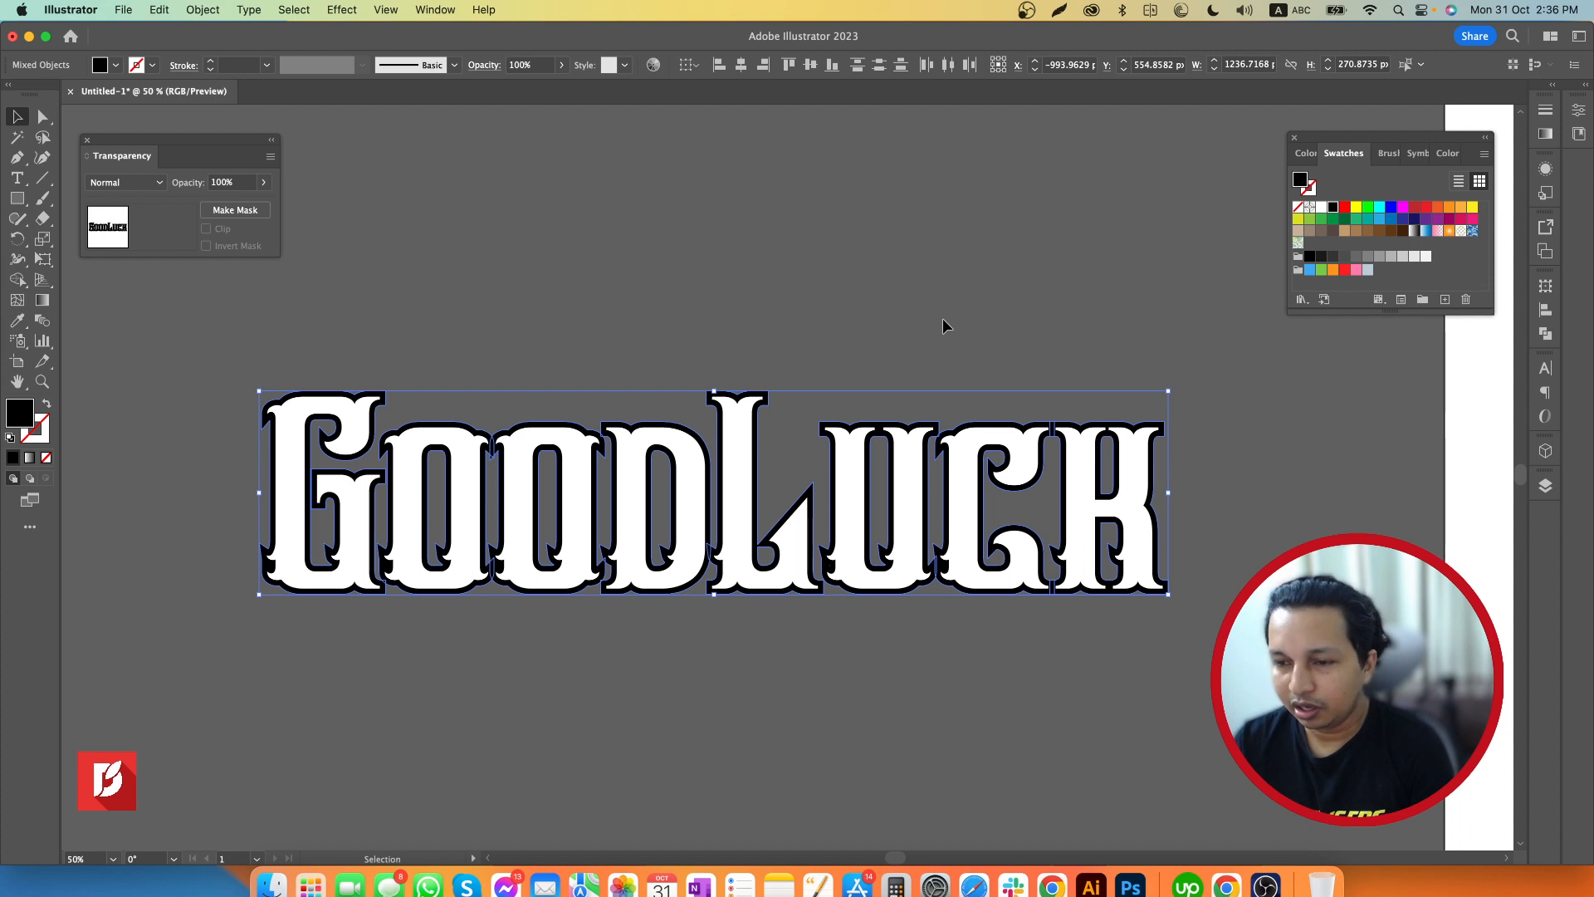
left_click(999, 309)
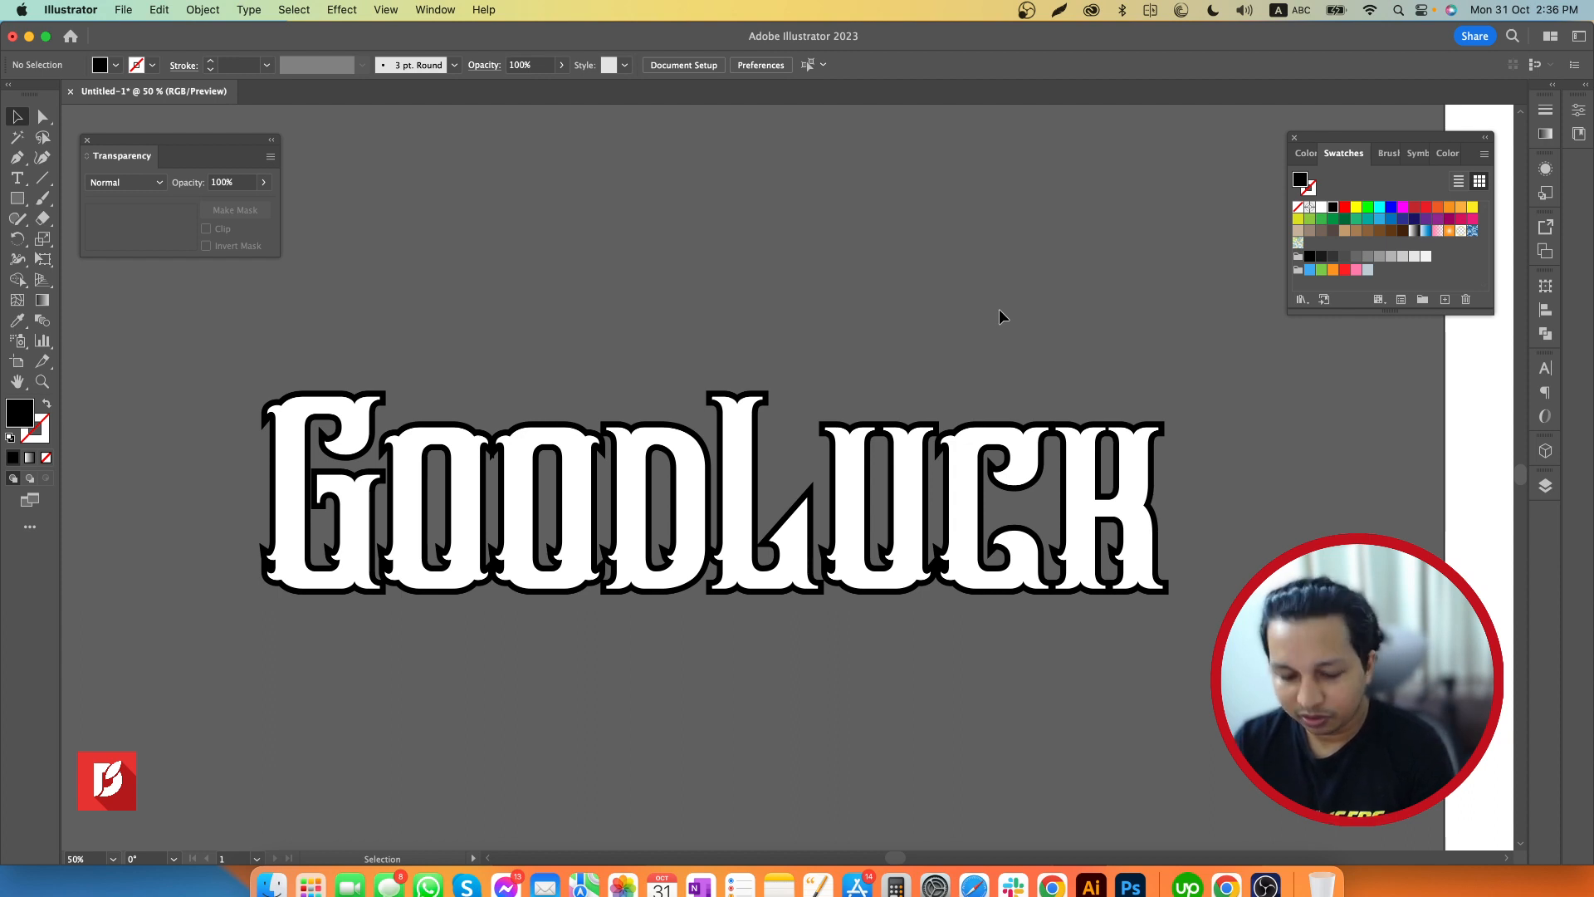
Ungroup the "GoodLuck" lettering so the white letters and black offset shapes can be selected separately
key("z")
mouse_move(1074, 321)
left_mouse_down()
mouse_move(1007, 322)
mouse_move(1050, 321)
left_mouse_up()
left_click_drag(935, 364, 959, 364)
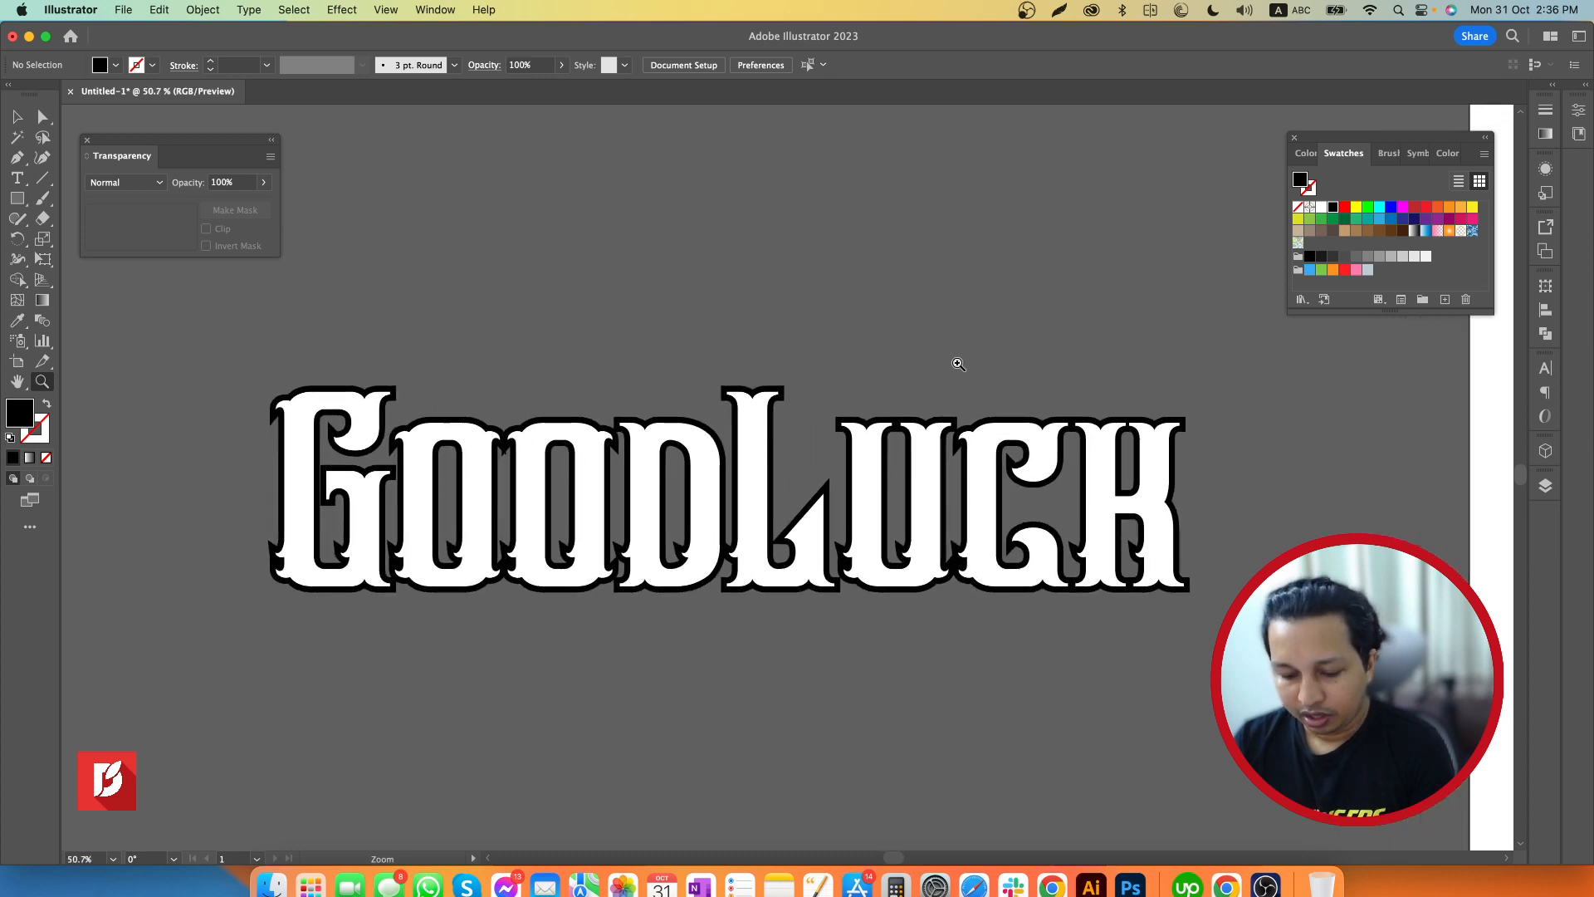
key("v")
left_click(752, 433)
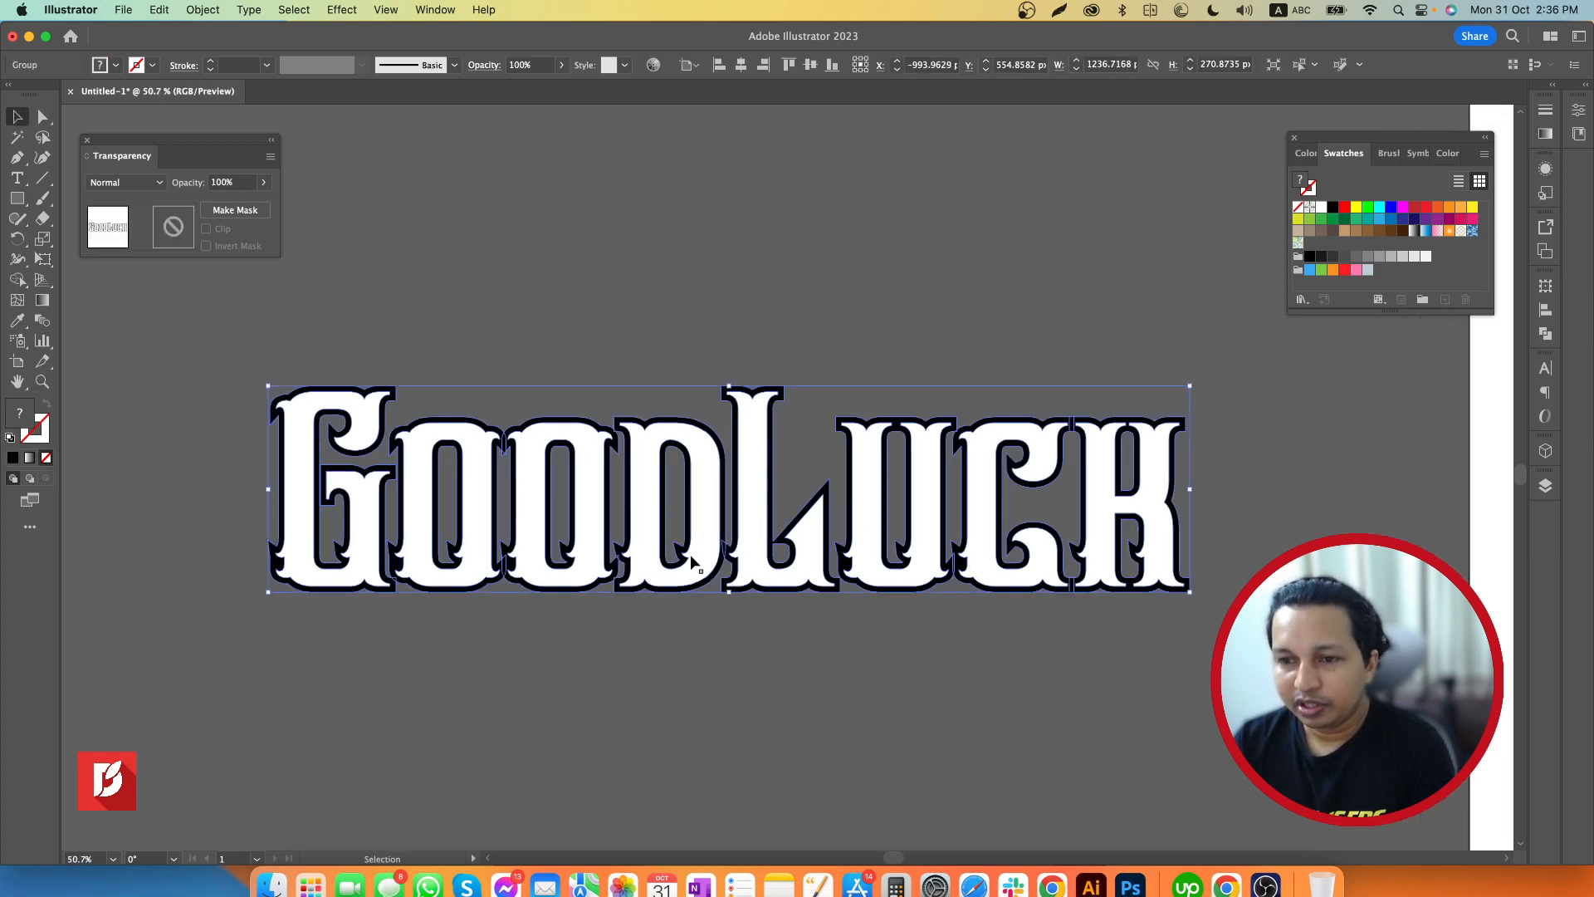
right_click(751, 521)
left_click(797, 698)
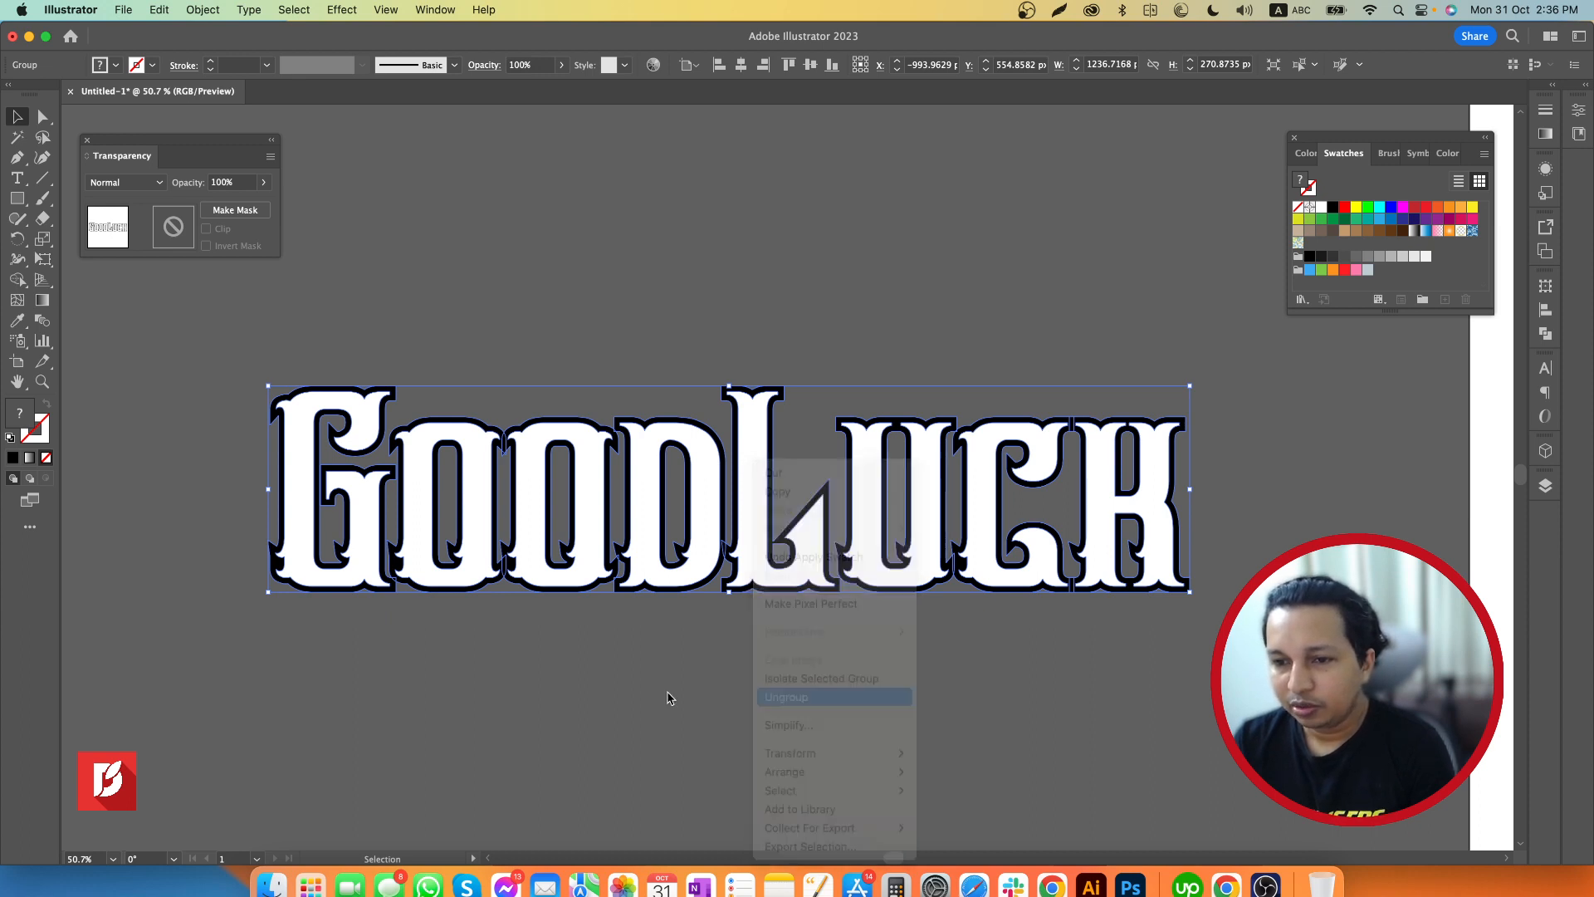
left_click(668, 697)
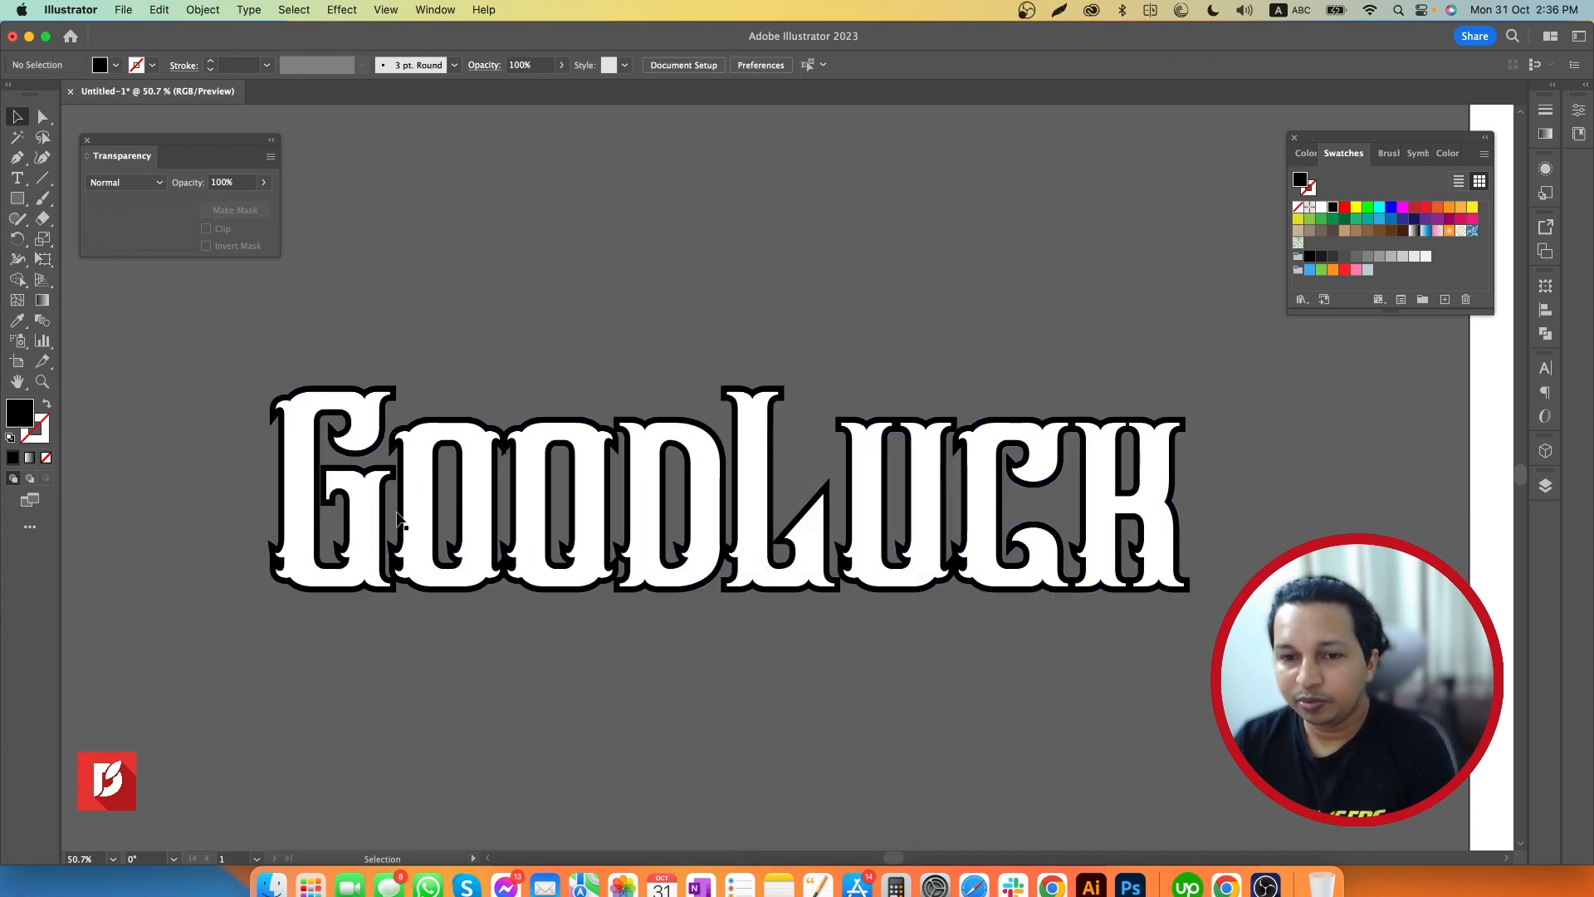
Combine all eight white front letters, G through K, into a single compound path
left_click(366, 508)
left_click(420, 478, "shift")
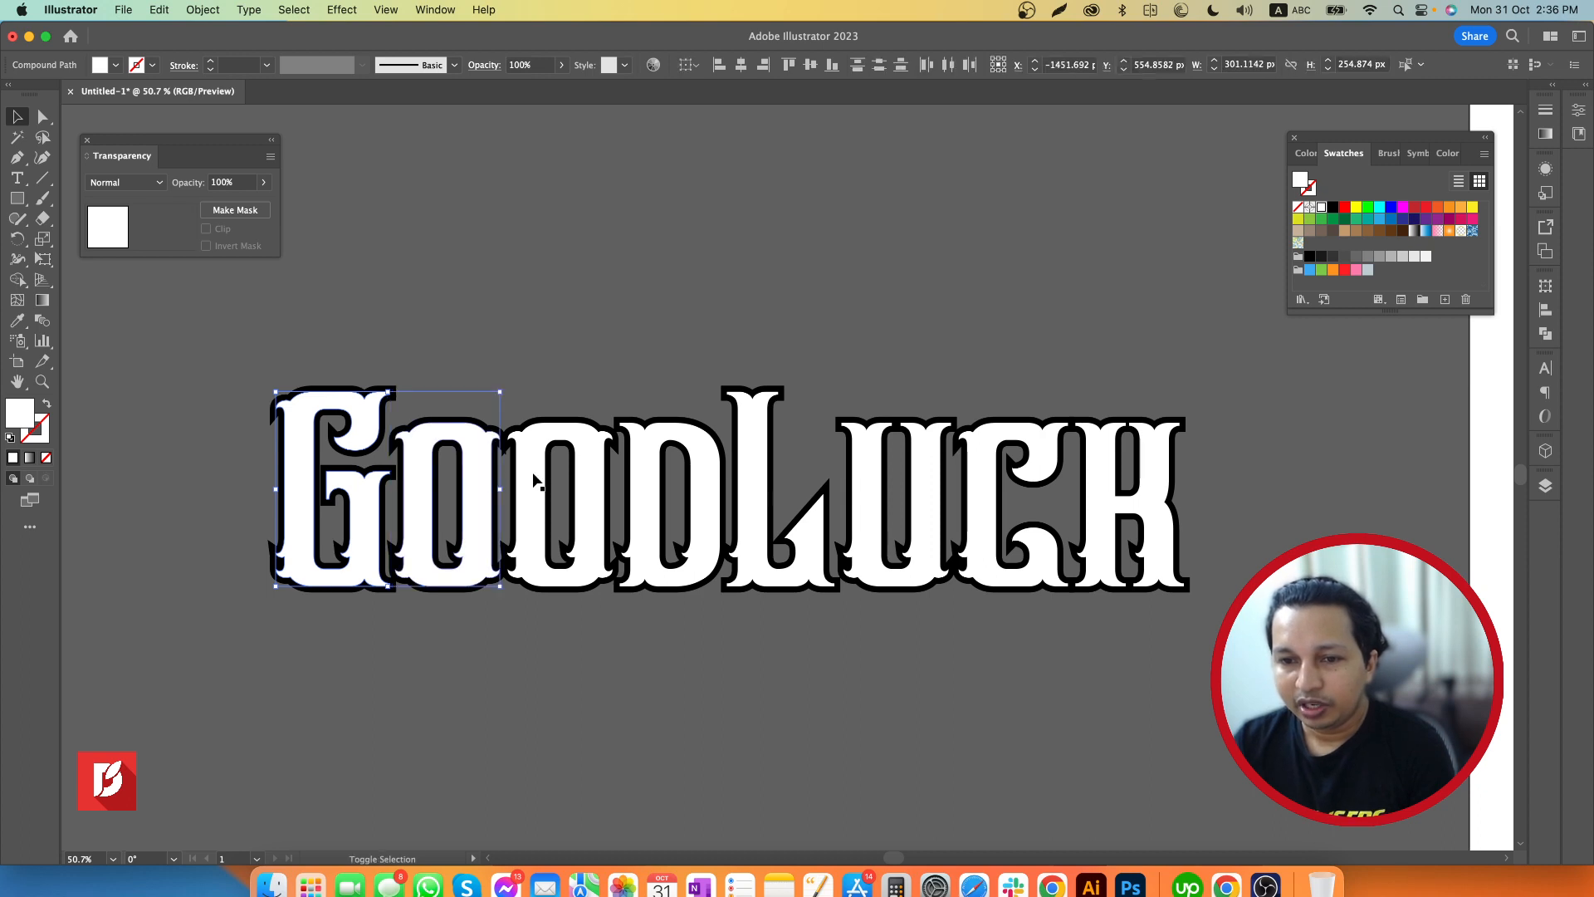
left_click(538, 480, "shift")
left_click(644, 484, "shift")
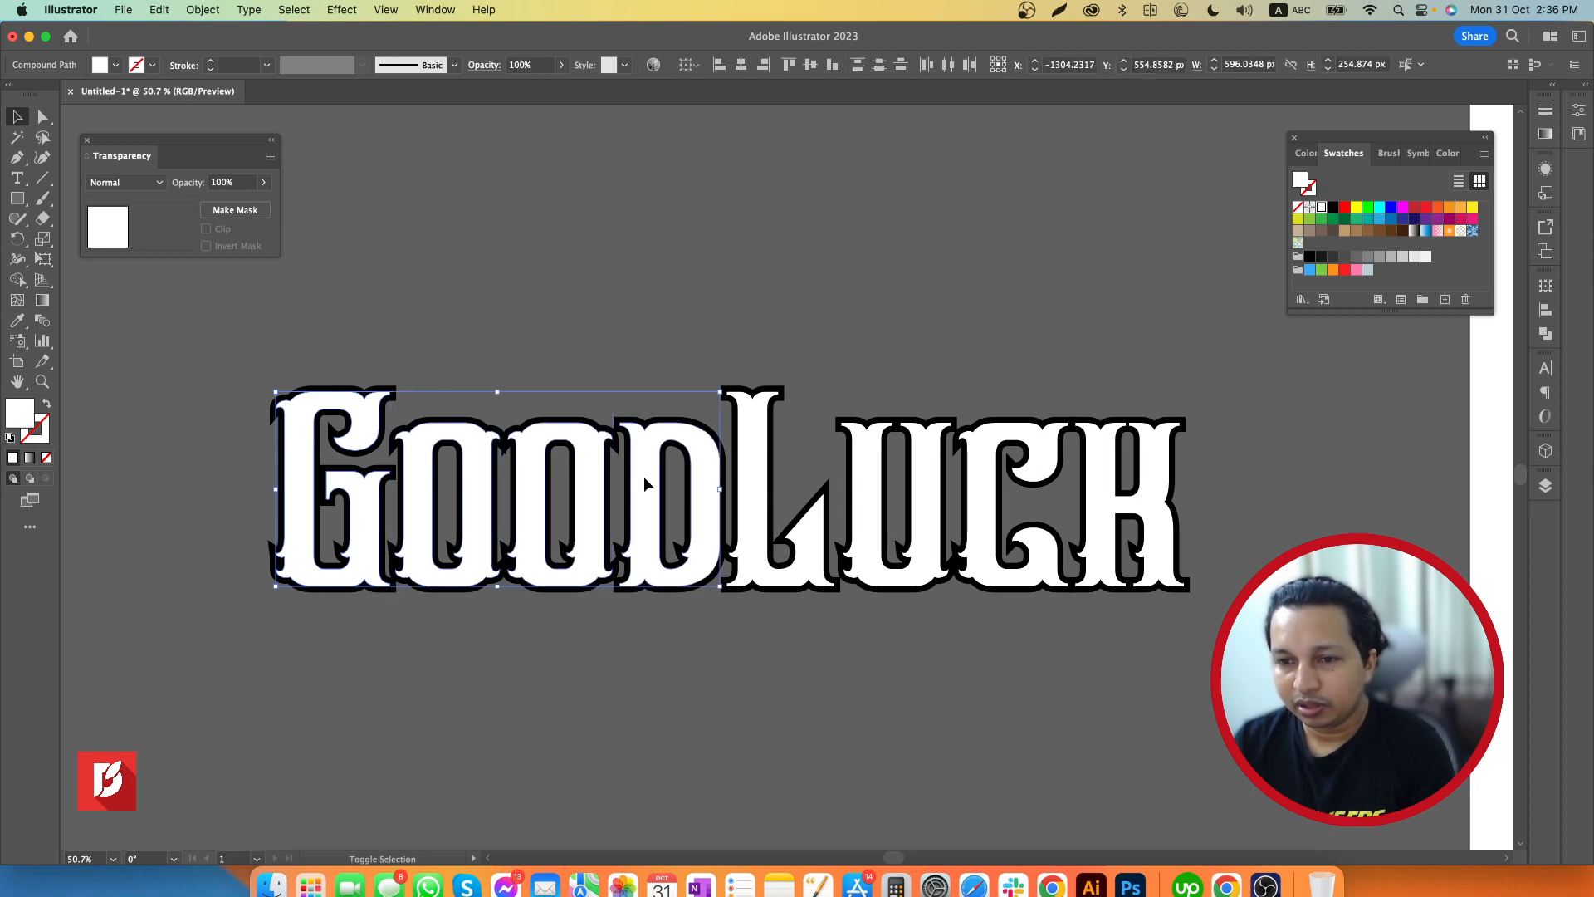
left_click(750, 479, "shift")
left_click(866, 487, "shift")
left_click(988, 490, "shift")
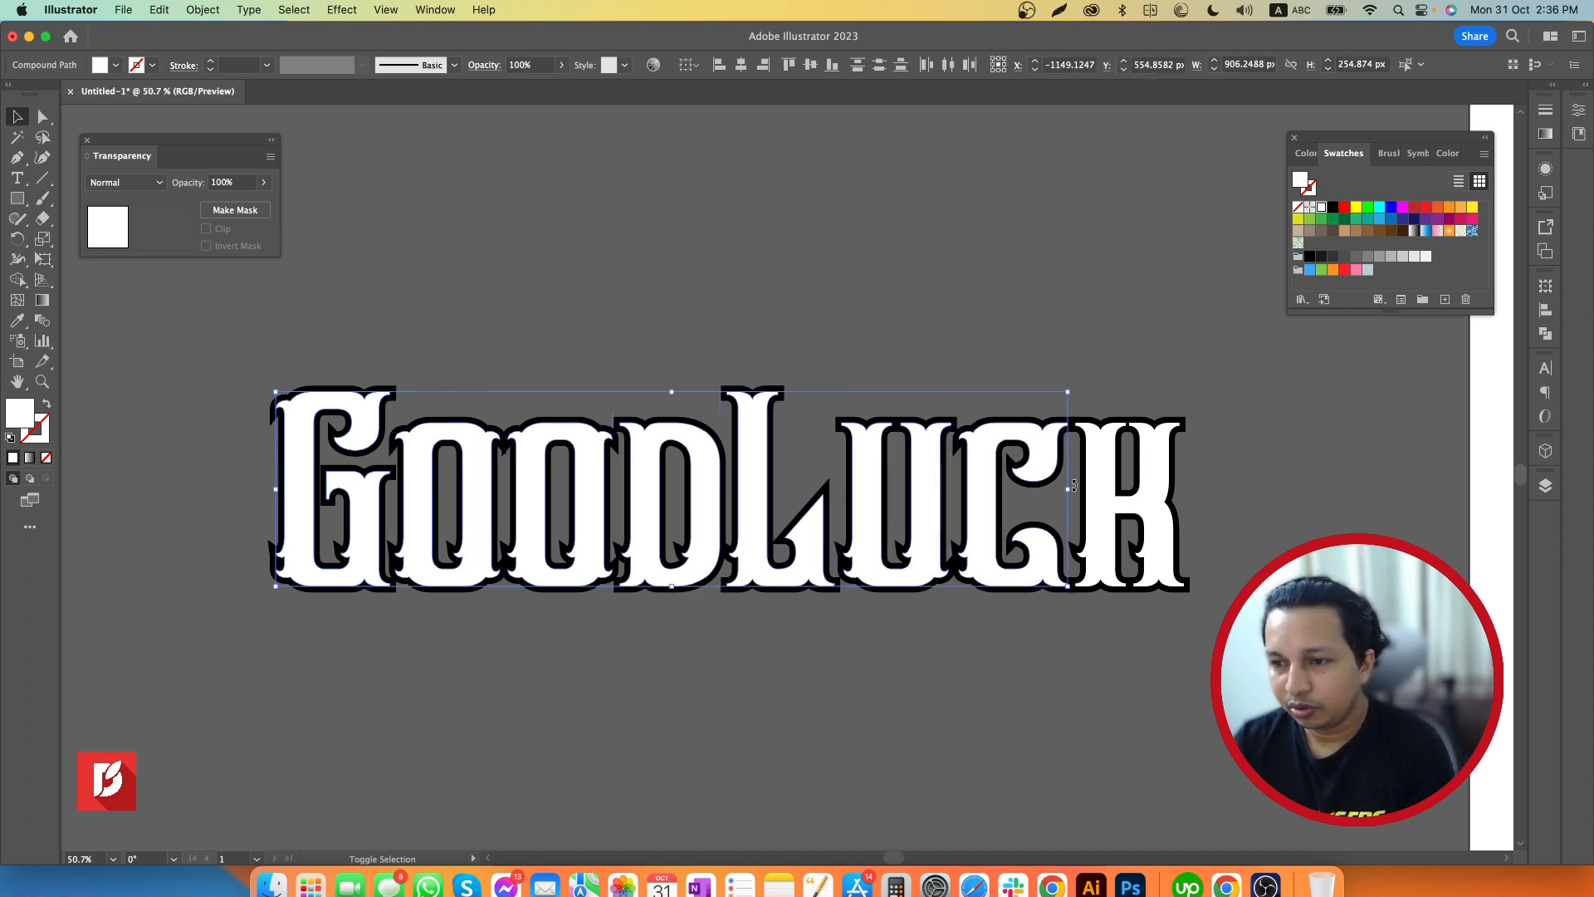
left_click(1096, 492, "shift")
key("a")
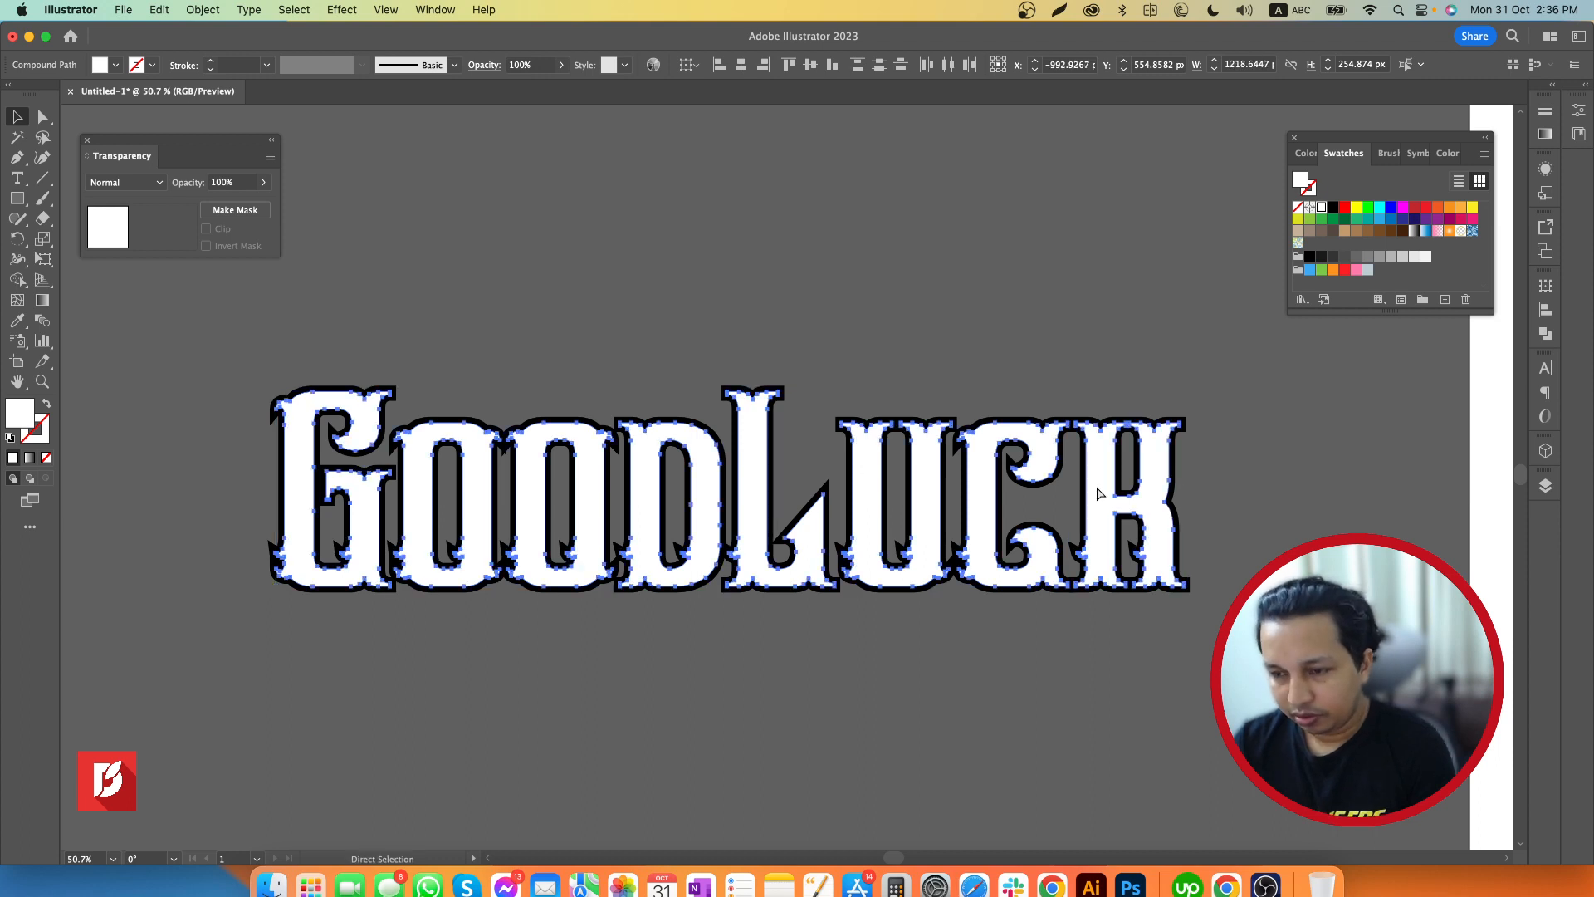
key("v")
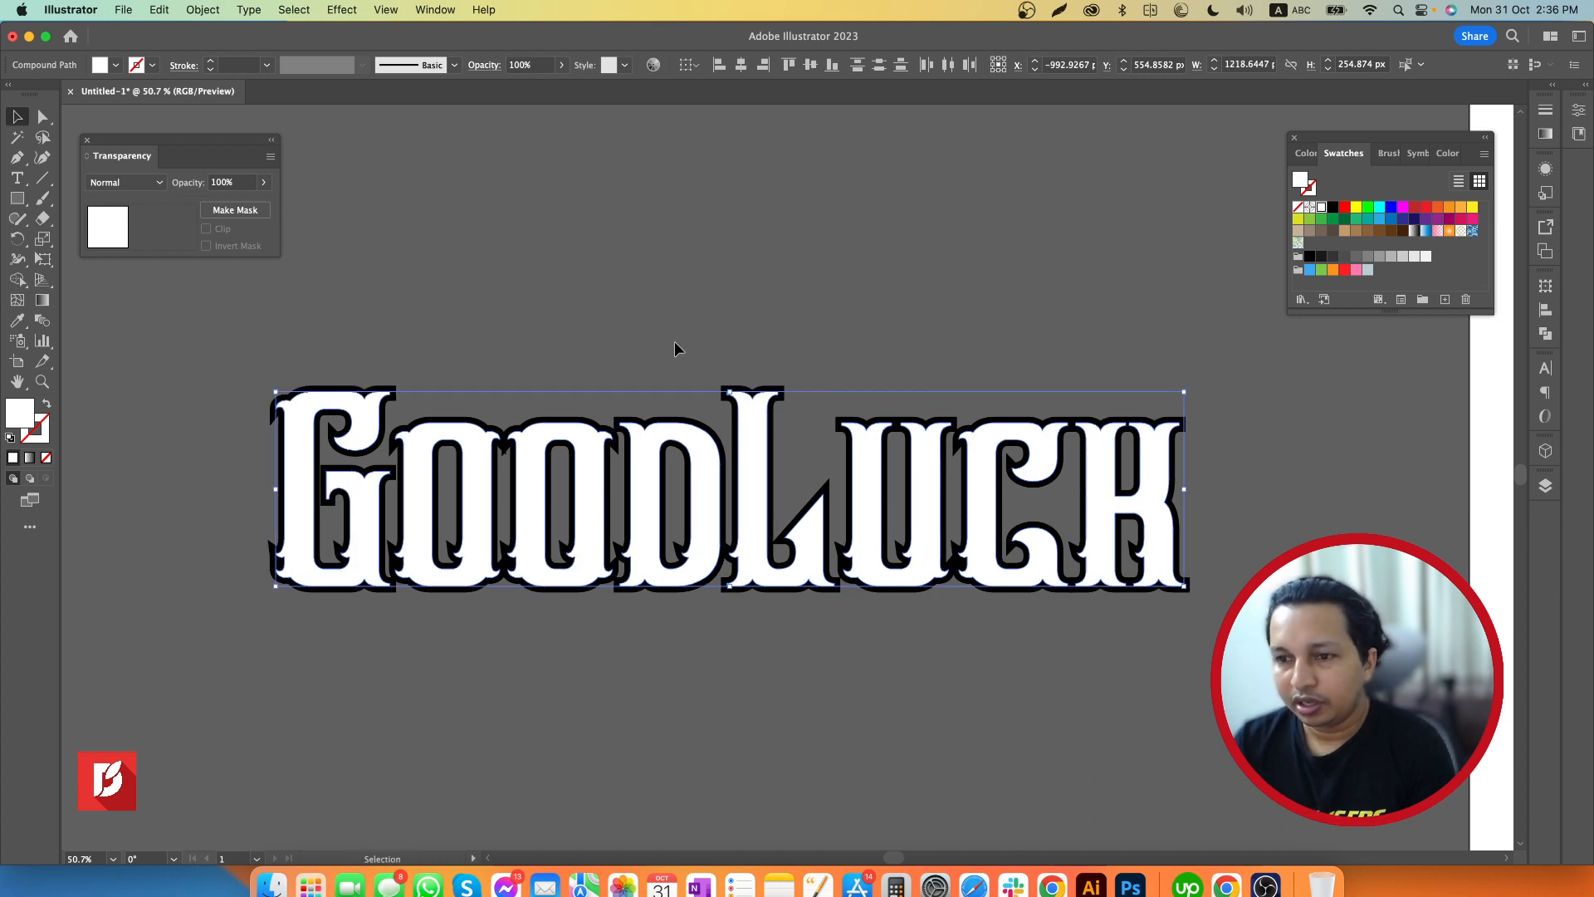
left_click(202, 10)
mouse_move(257, 620)
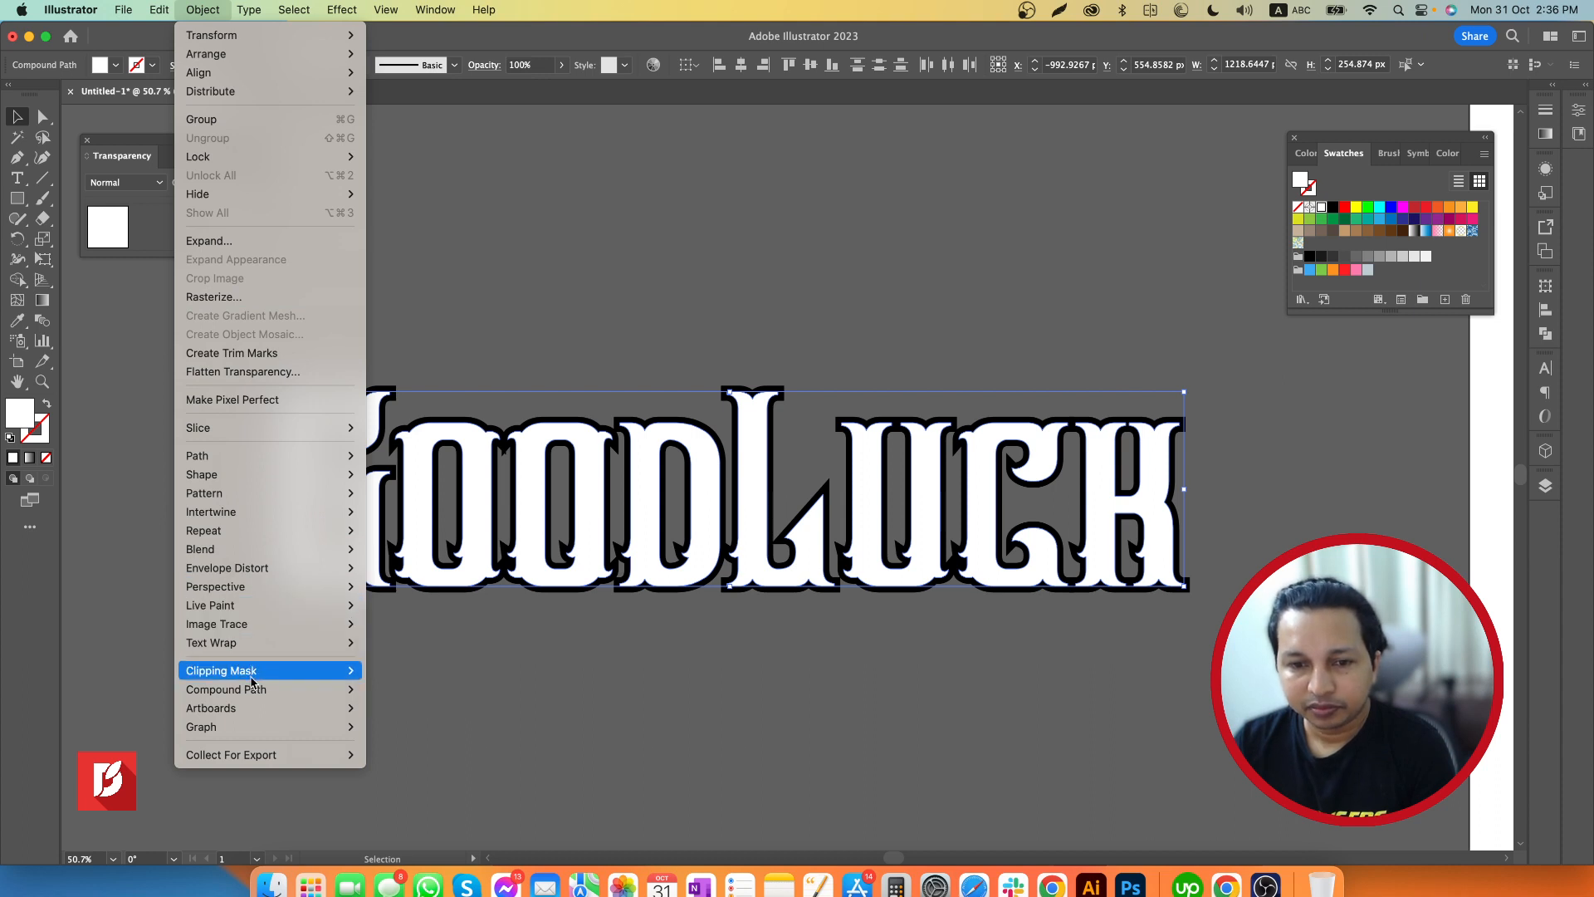
mouse_move(251, 689)
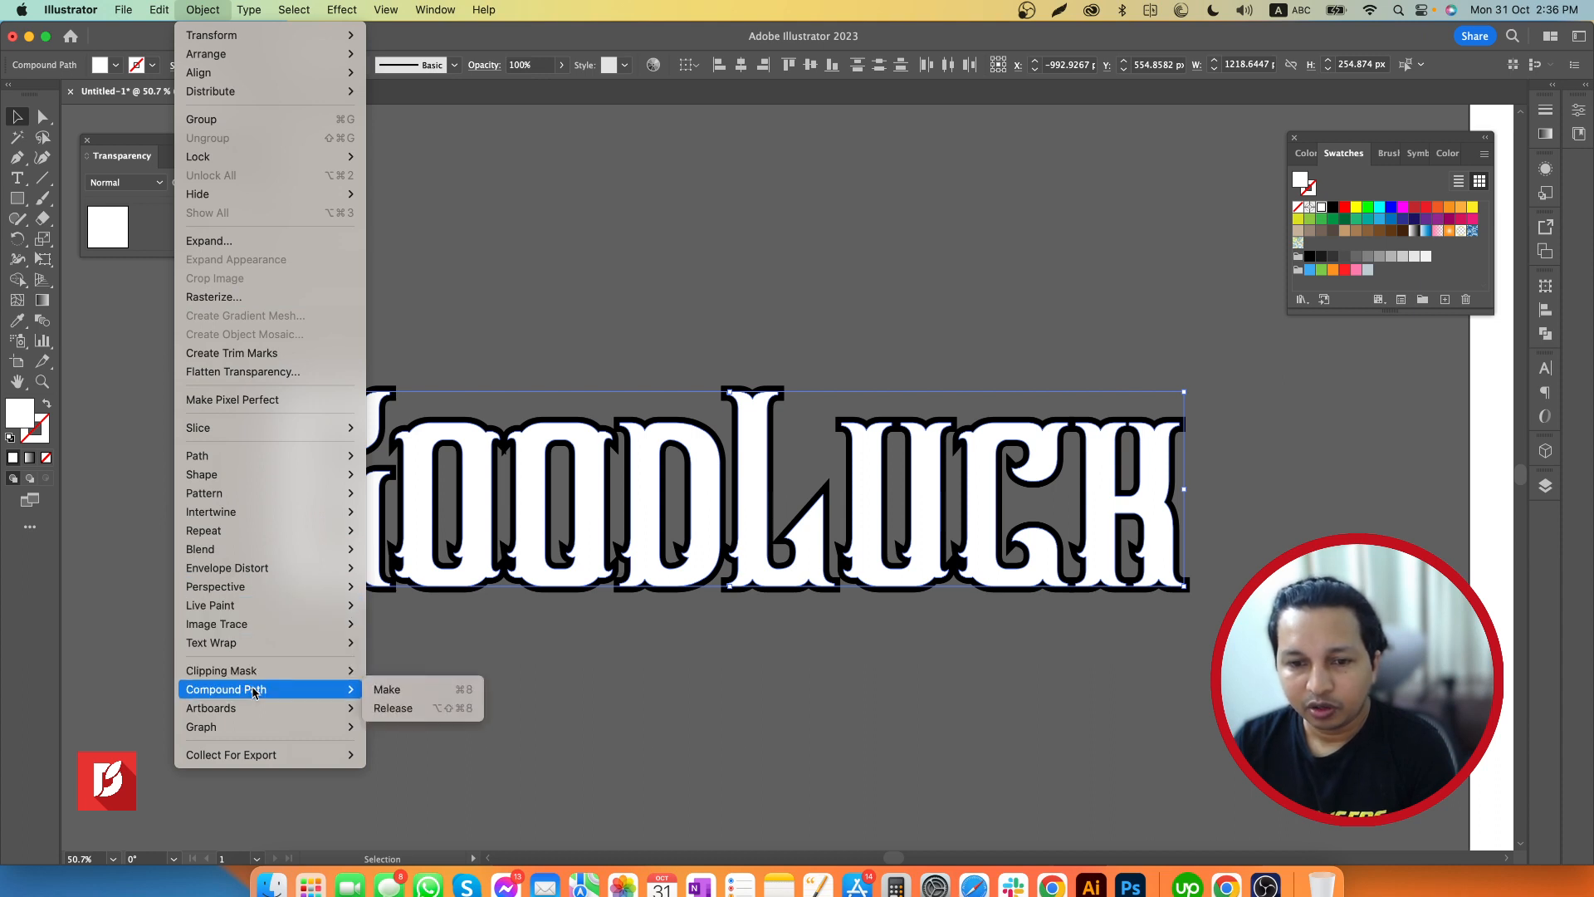
left_click(403, 690)
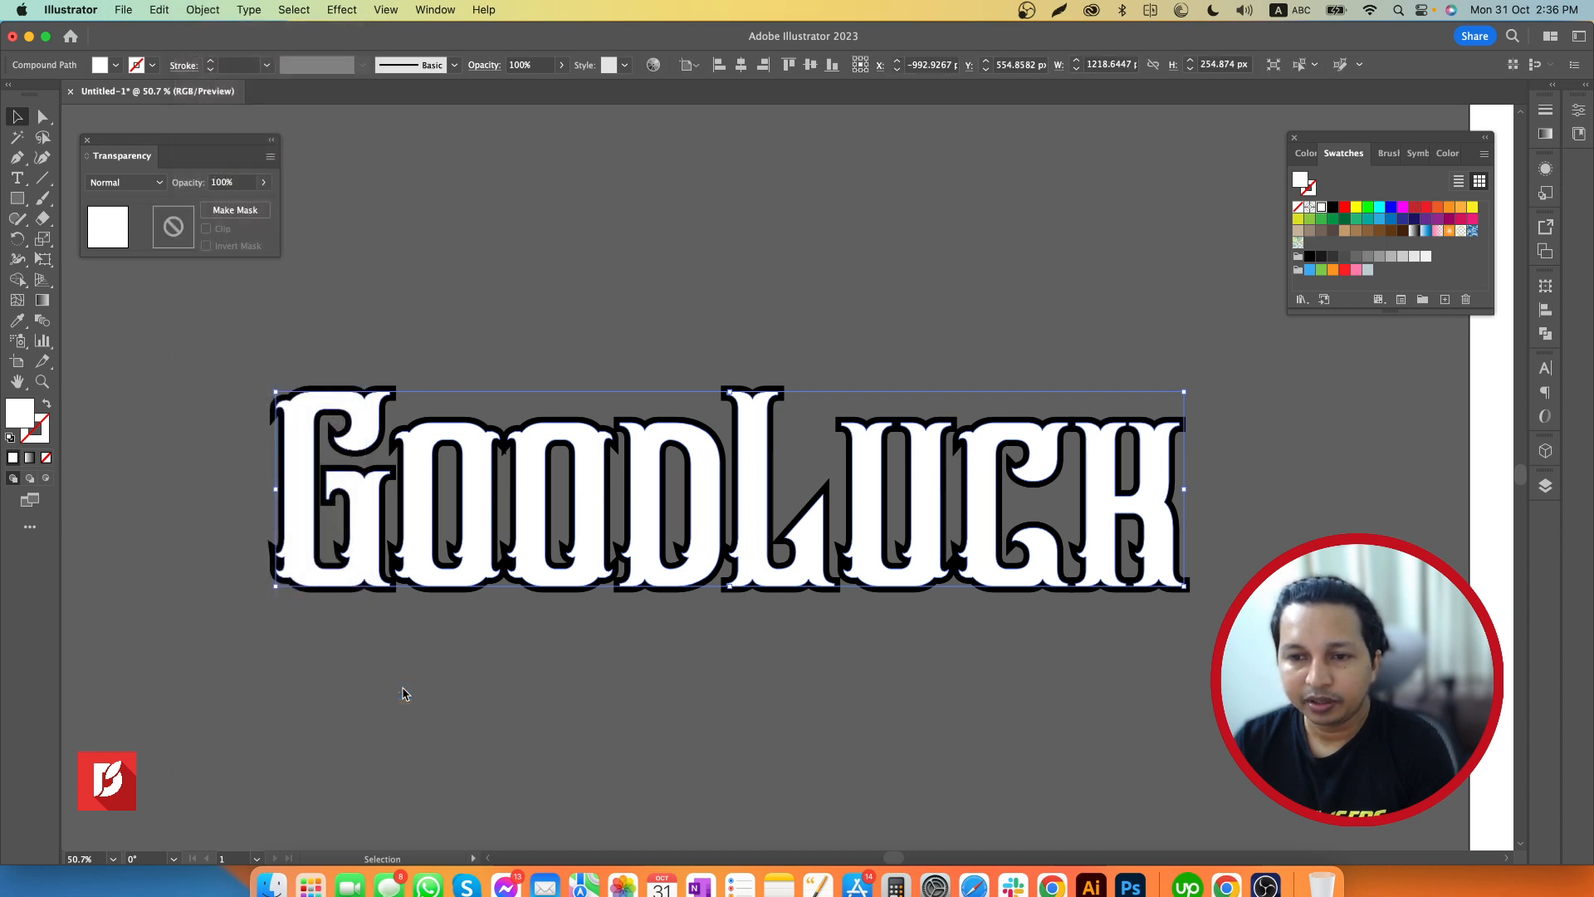
Offset the white compound lettering inward by -7 px with miter joins, previewing -4, -6 and -8 px before settling
left_click(203, 10)
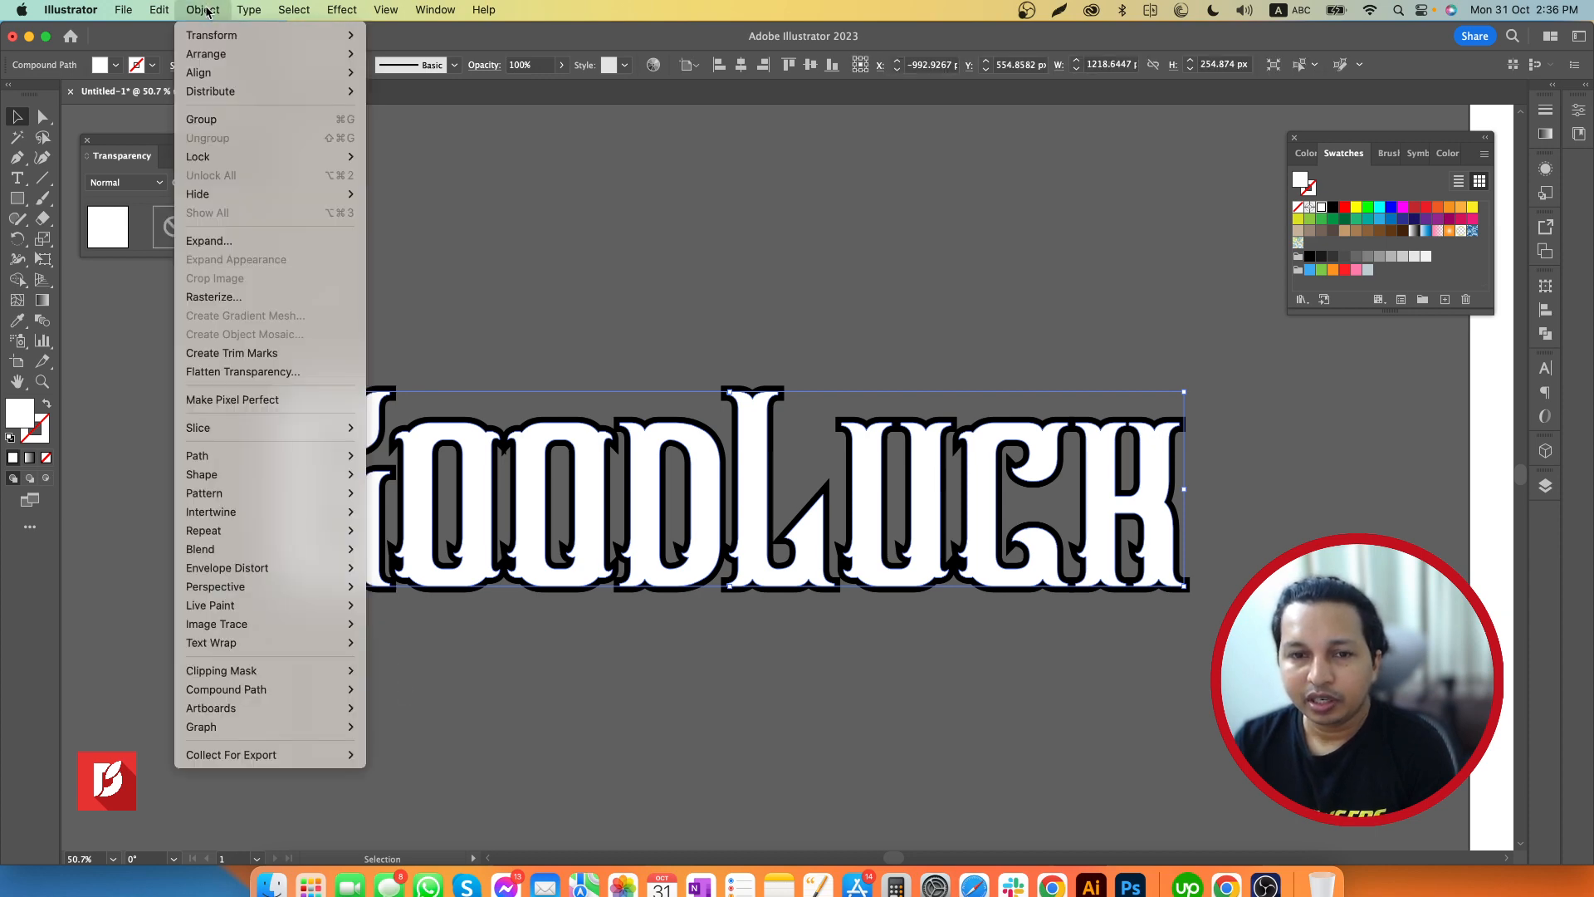
mouse_move(225, 588)
mouse_move(225, 460)
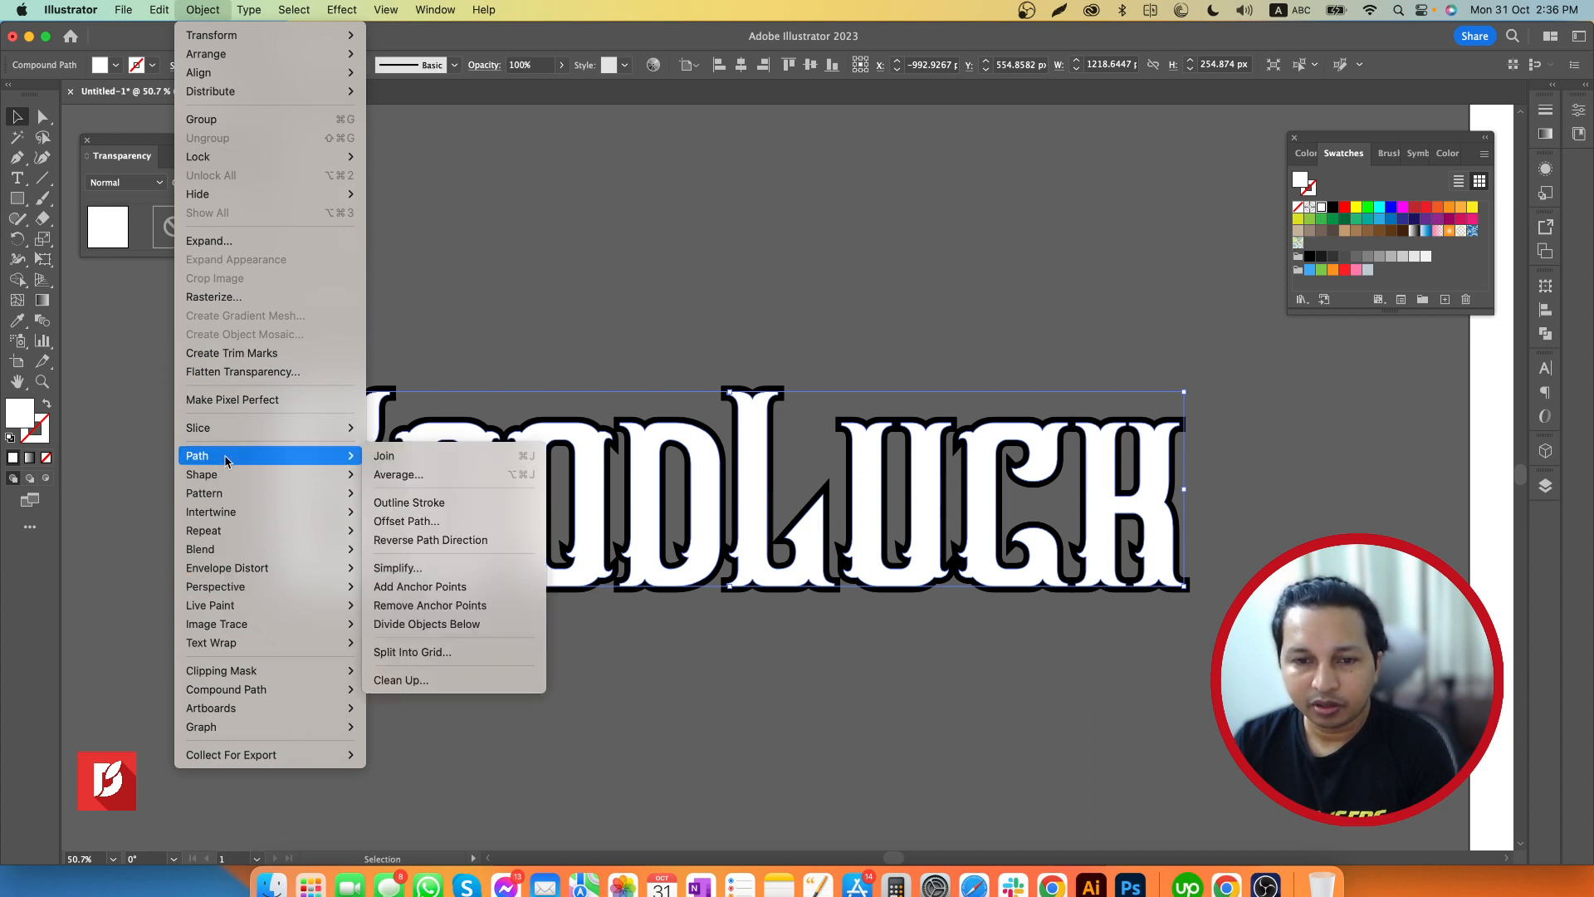
left_click(407, 521)
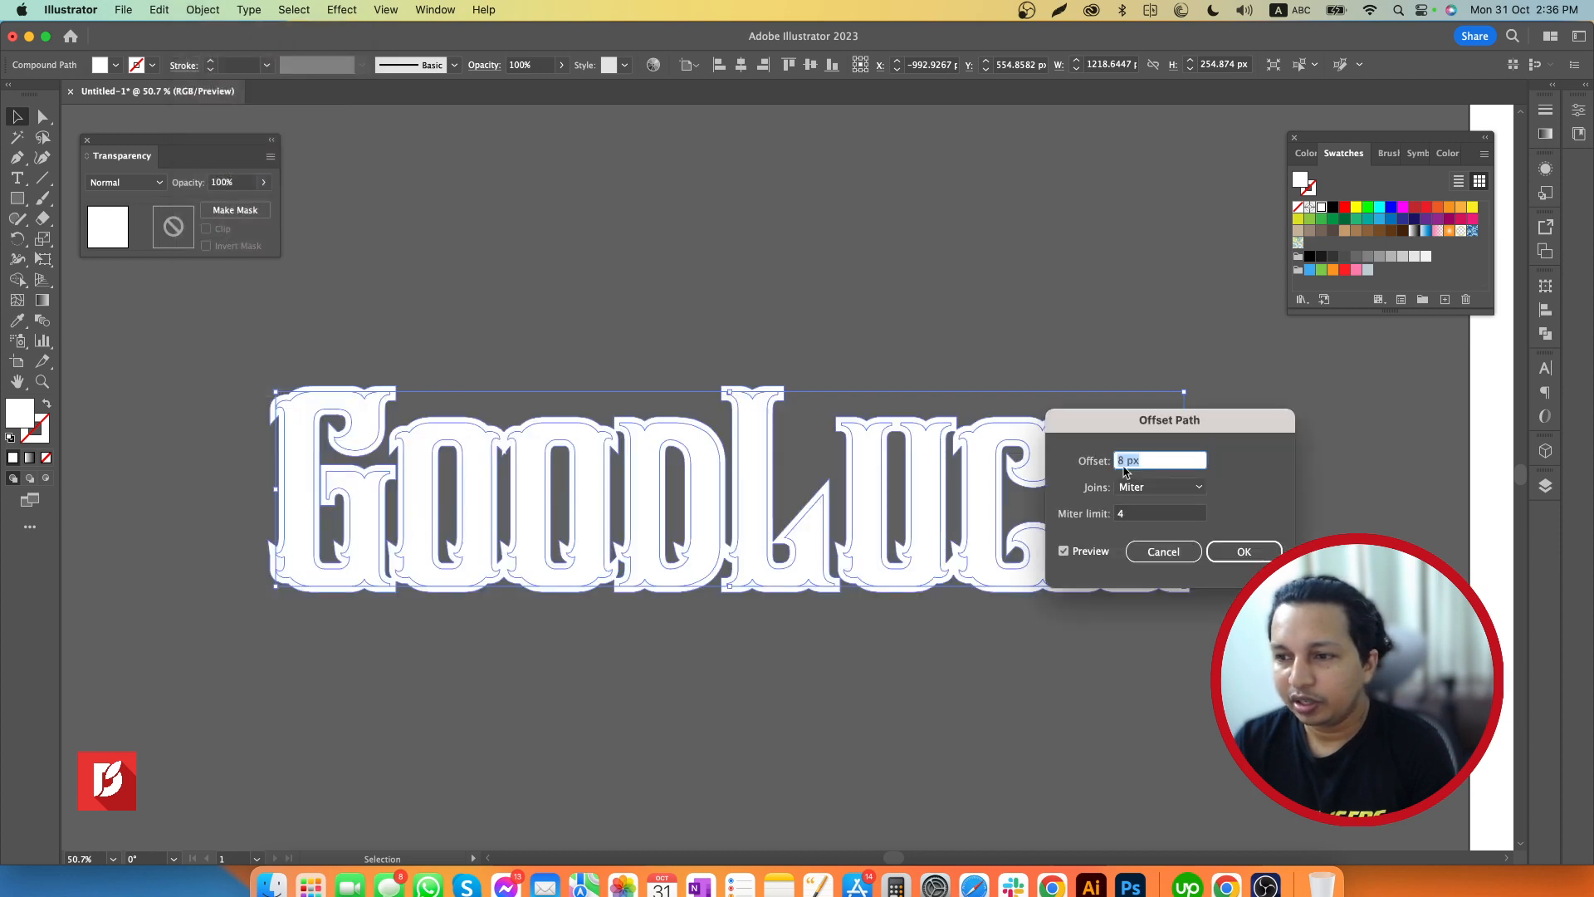
type("6")
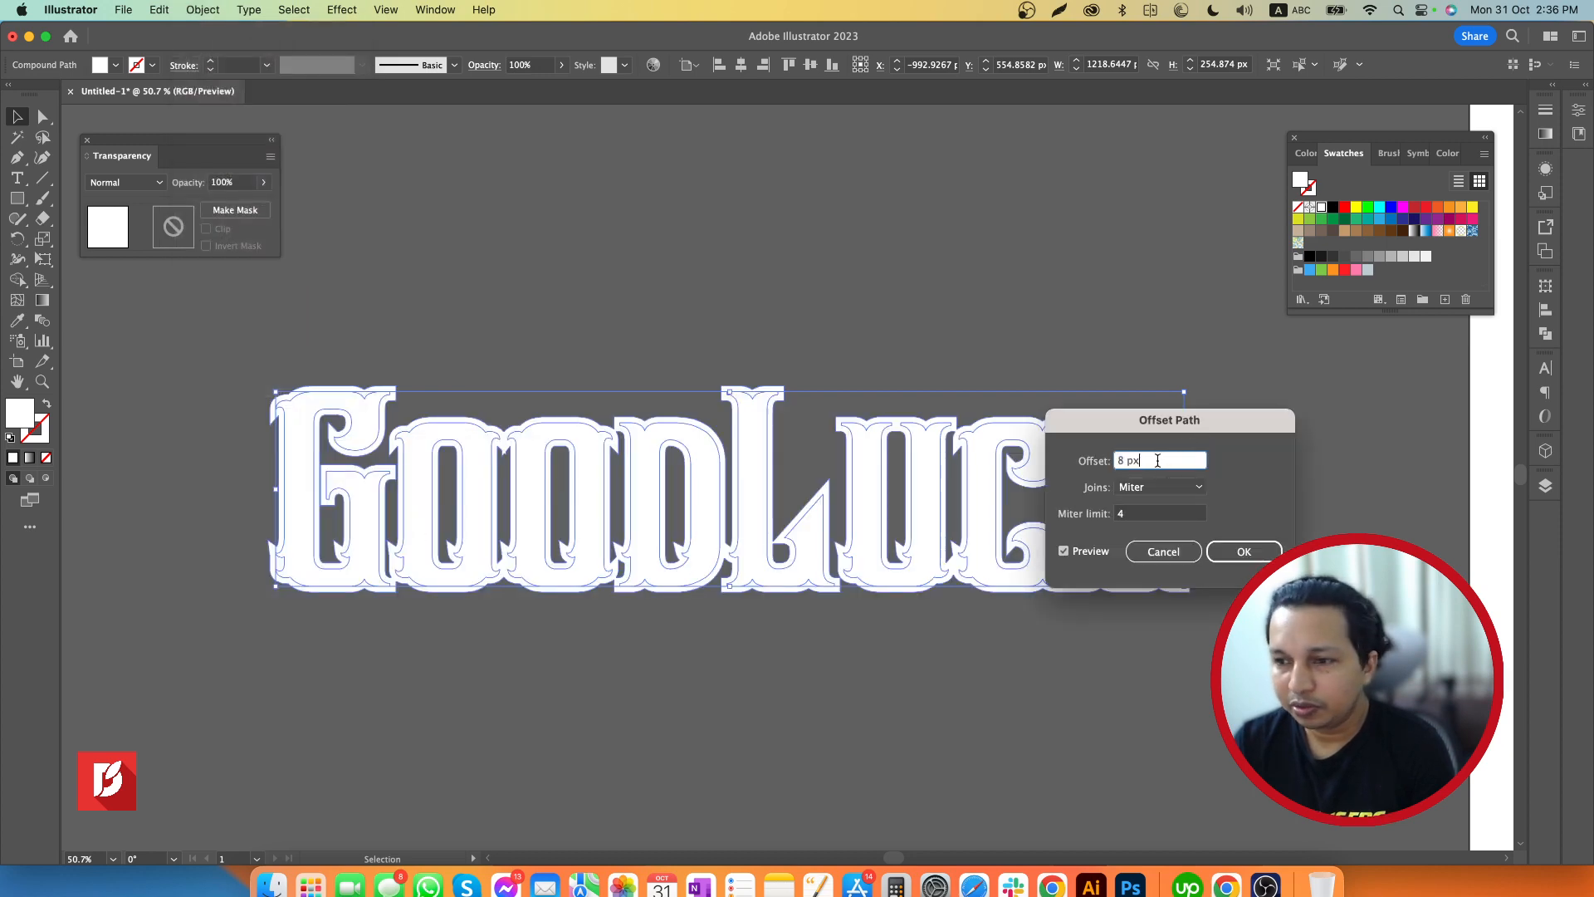
type("-4")
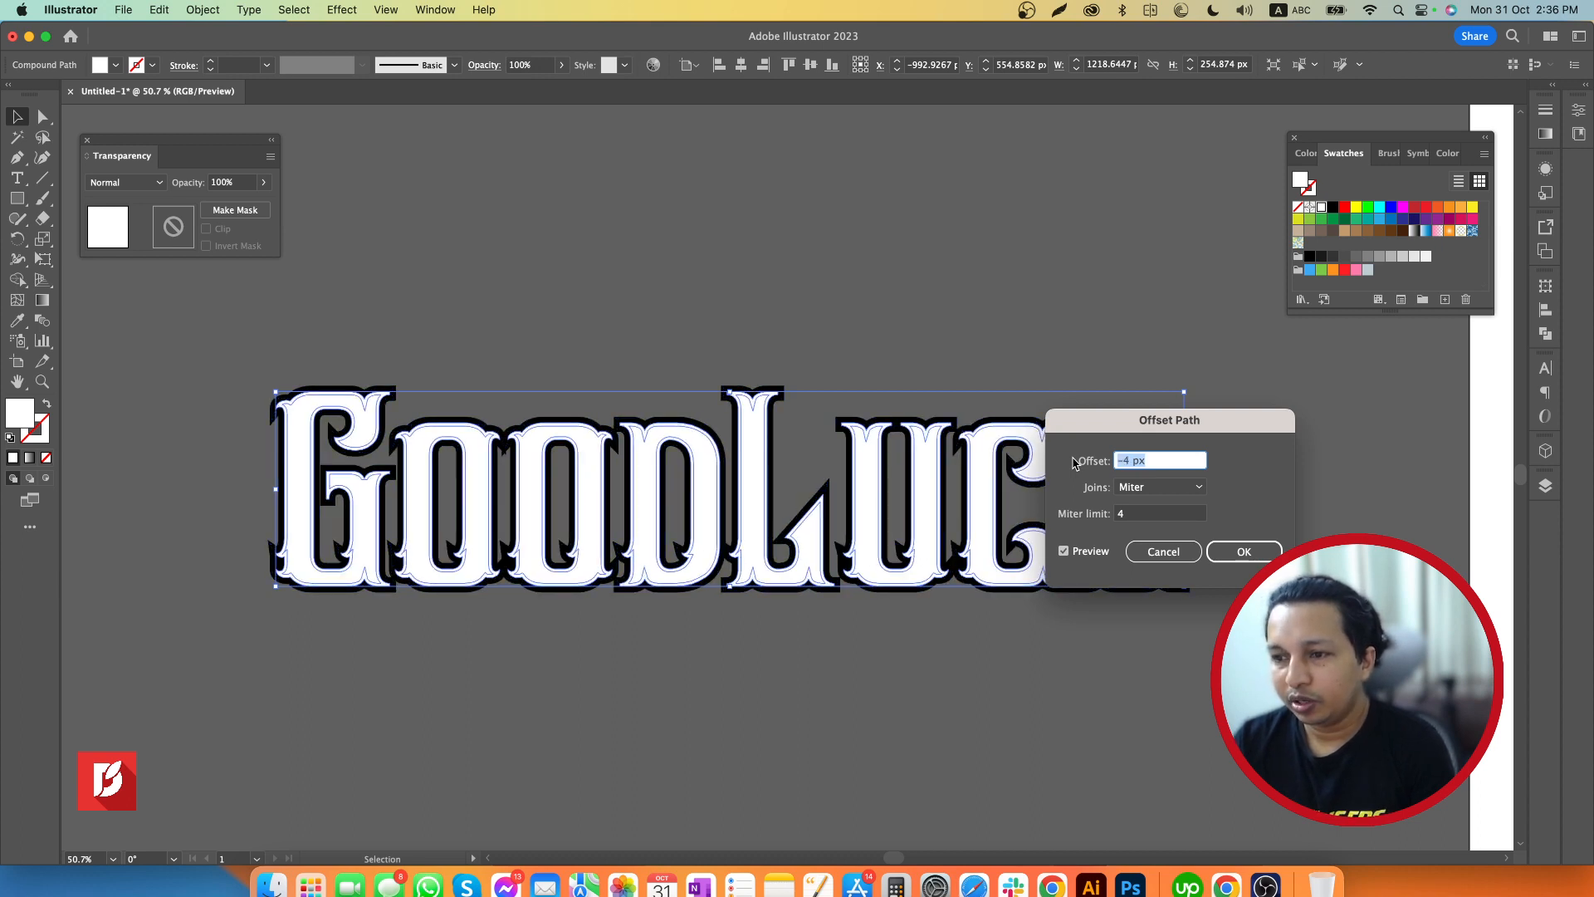
key("Down")
key("Down")
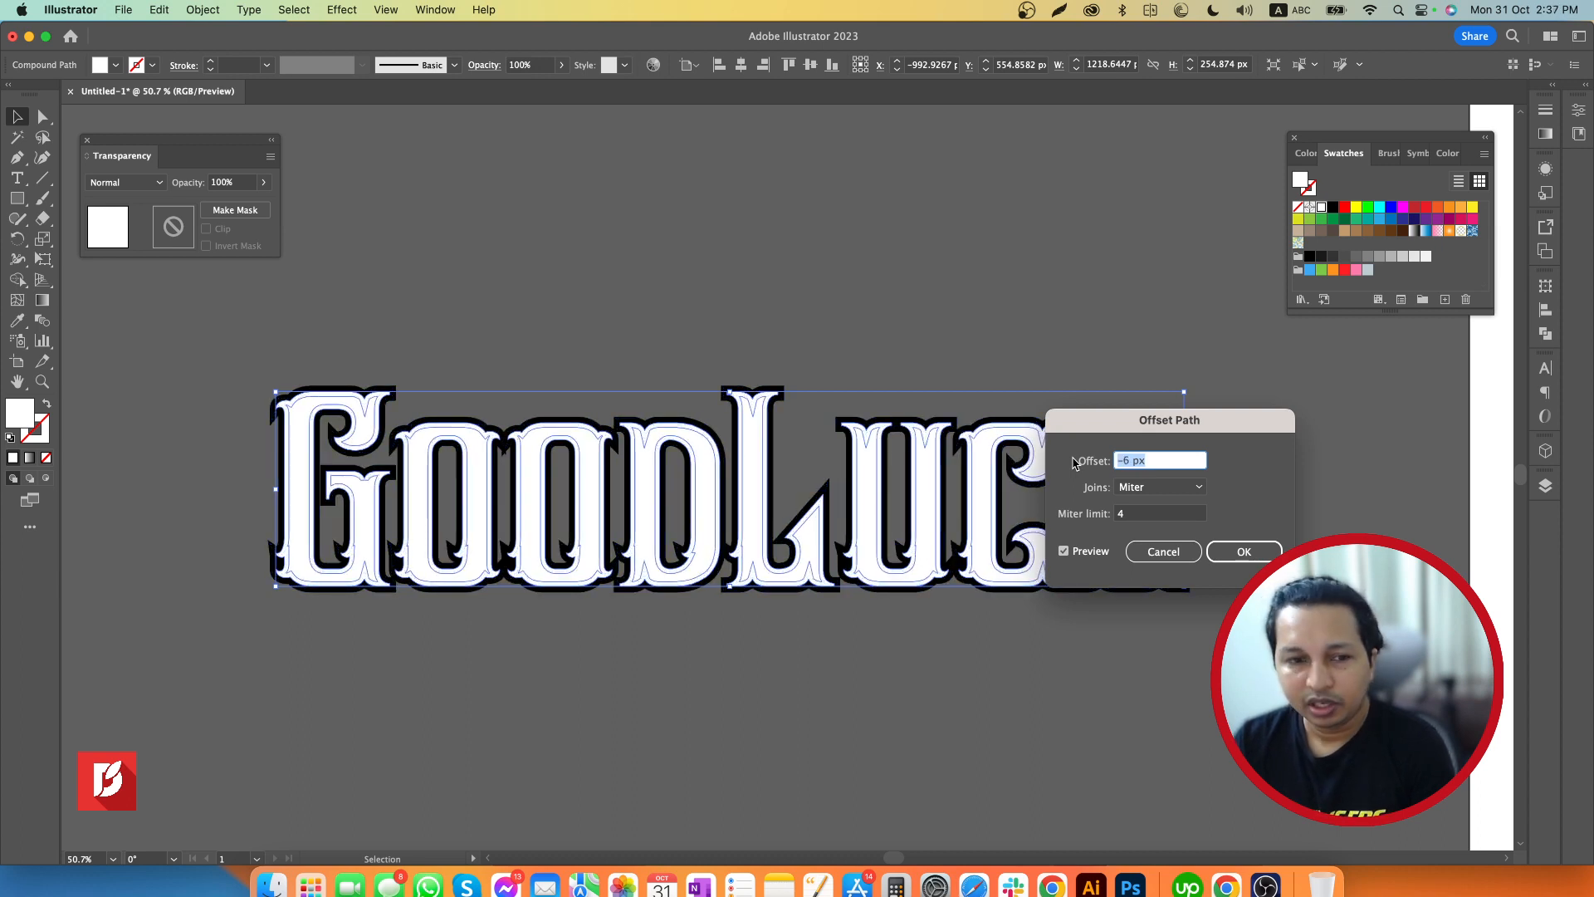
key("Down")
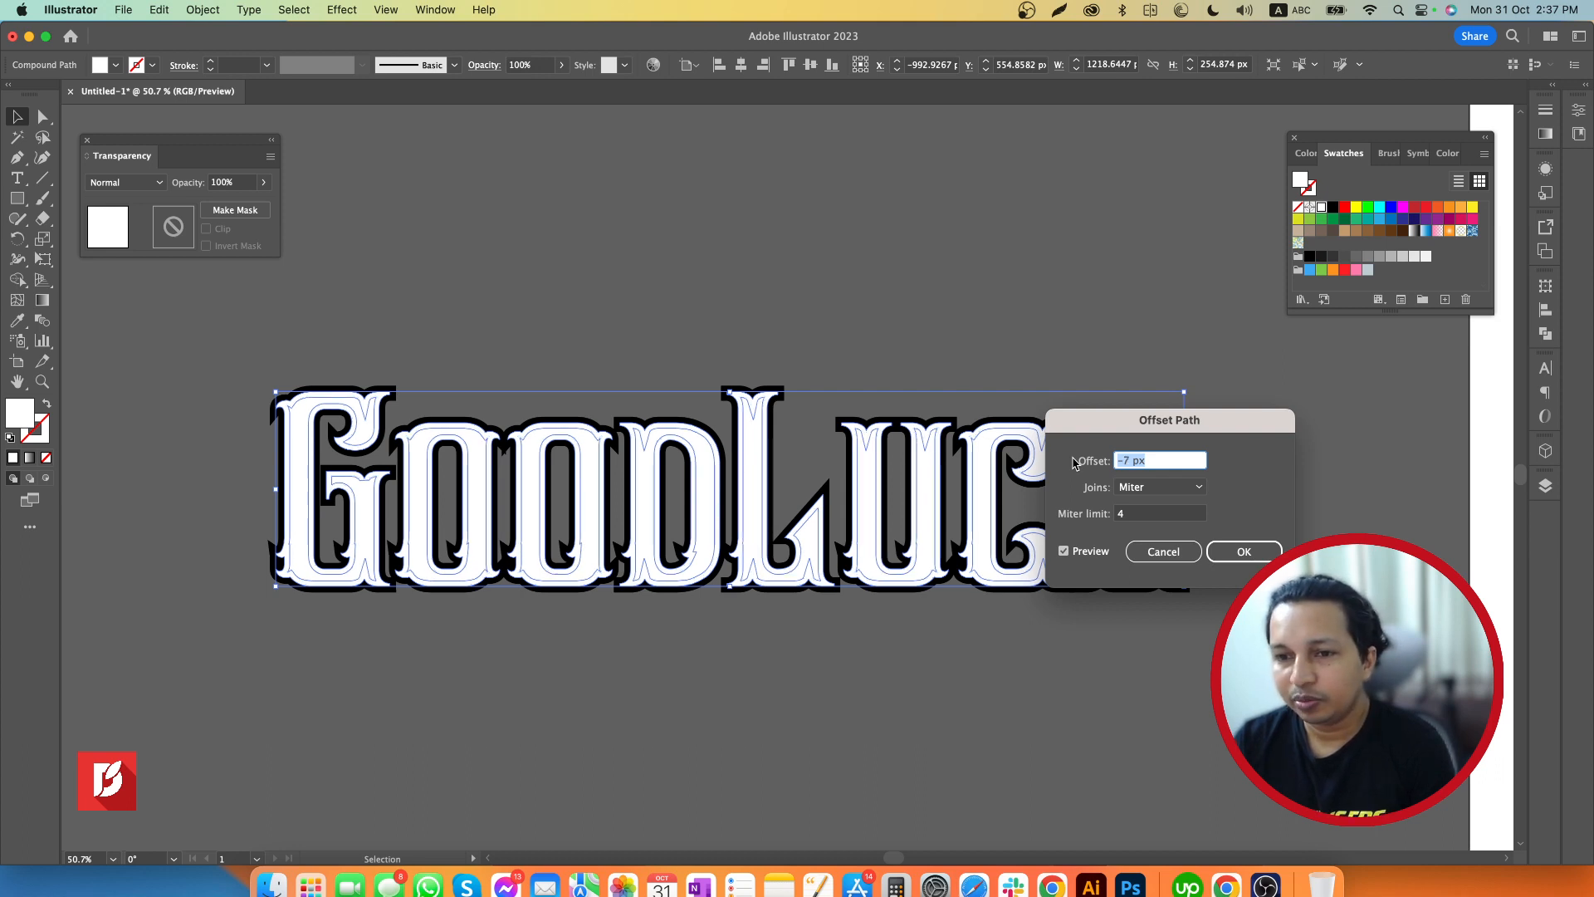
key("Down")
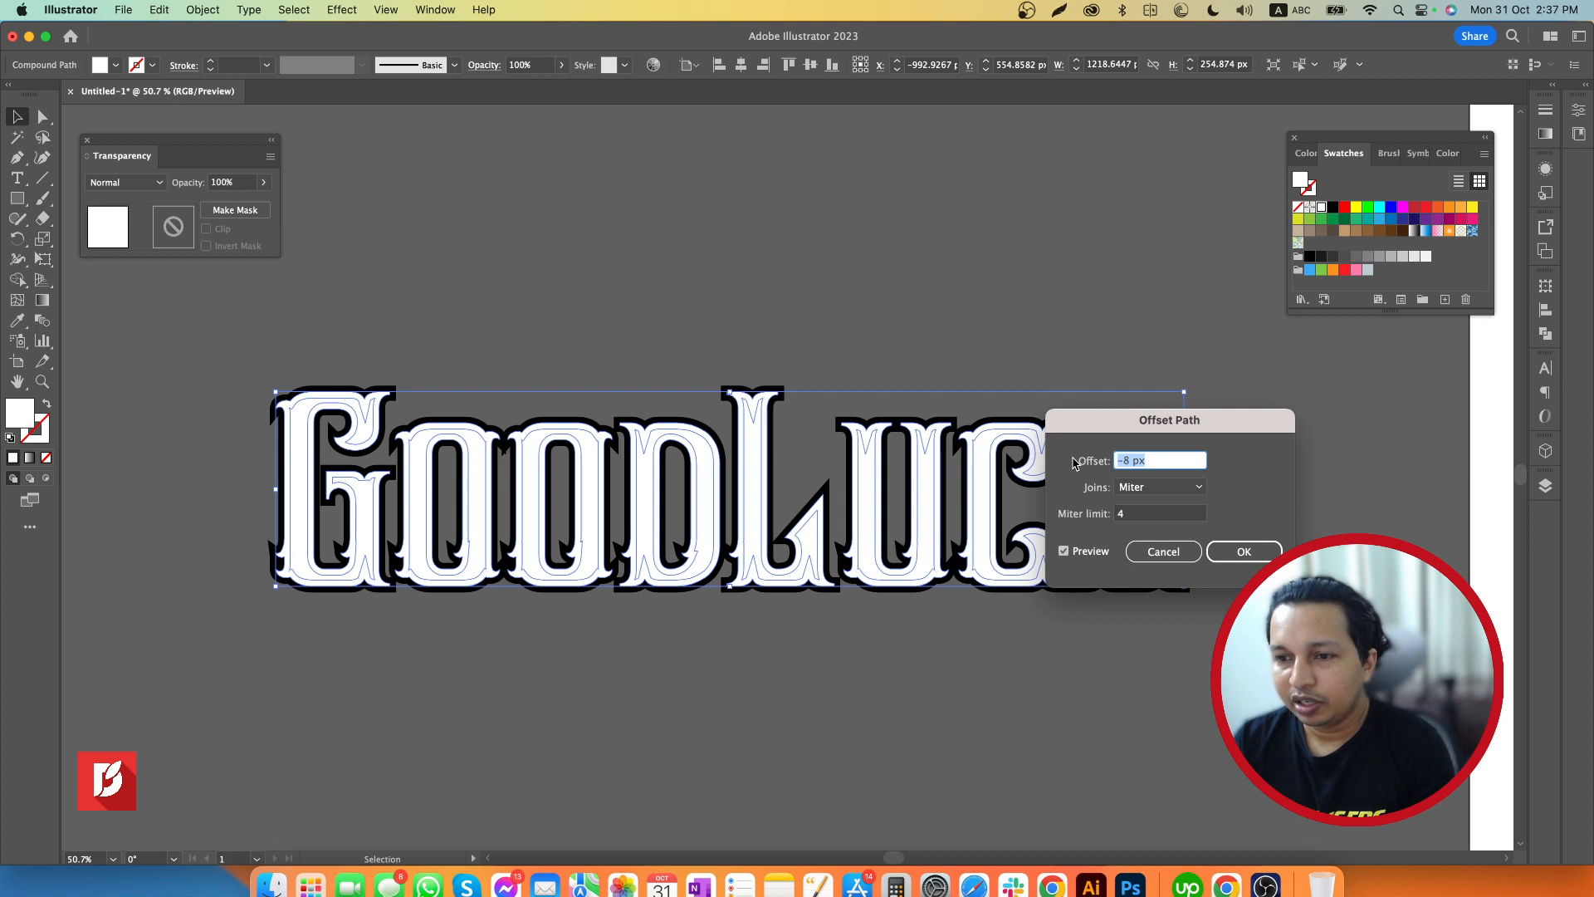
key("Up")
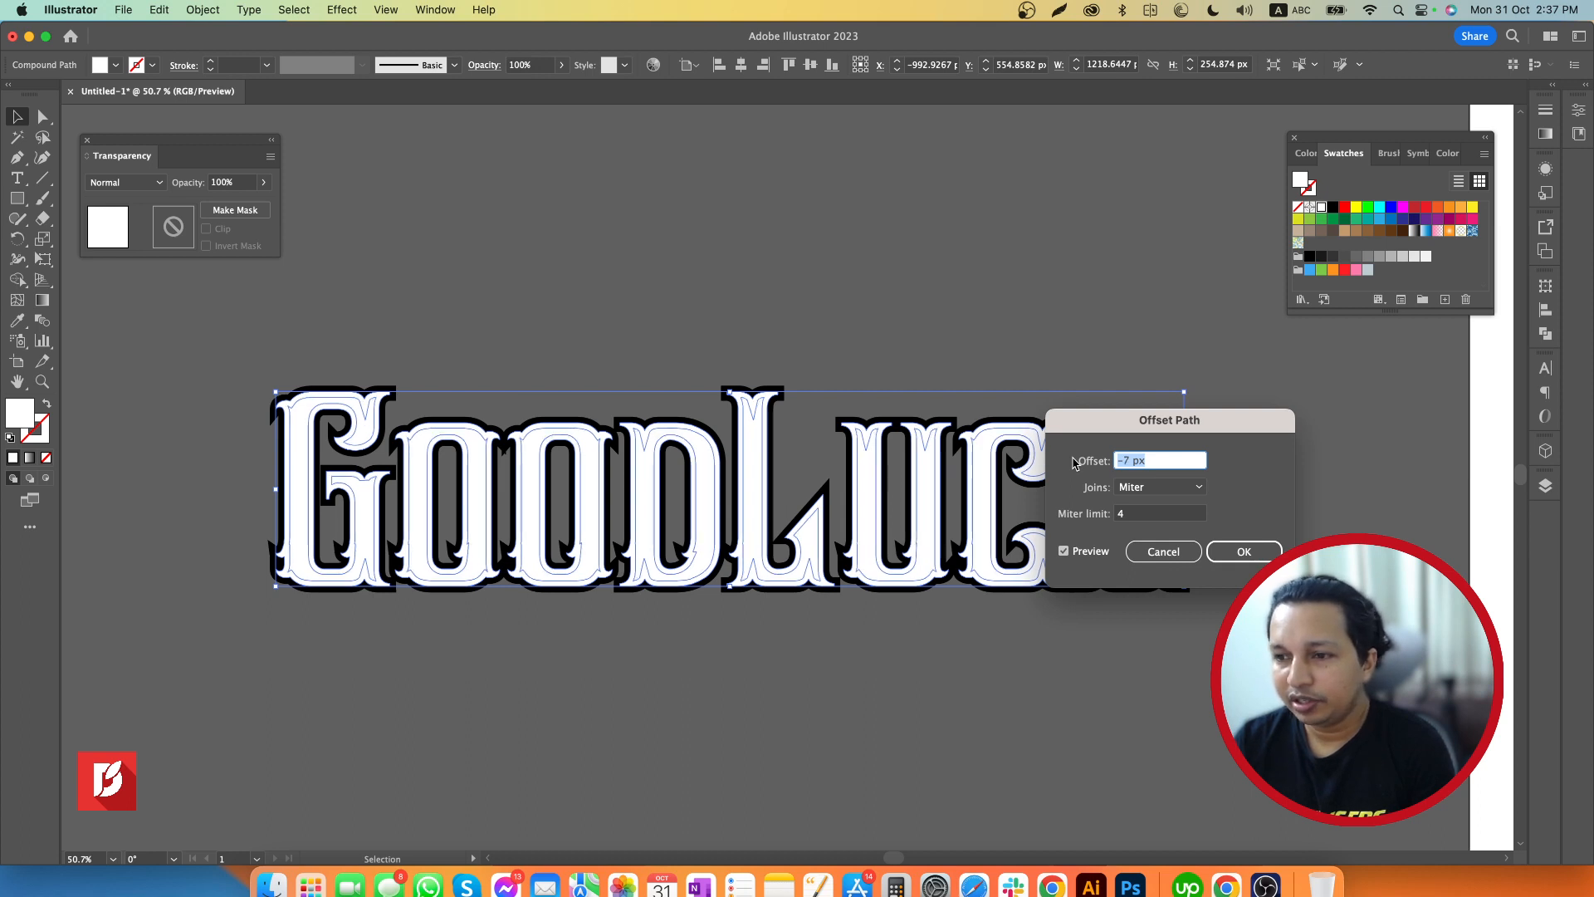
left_click(1244, 552)
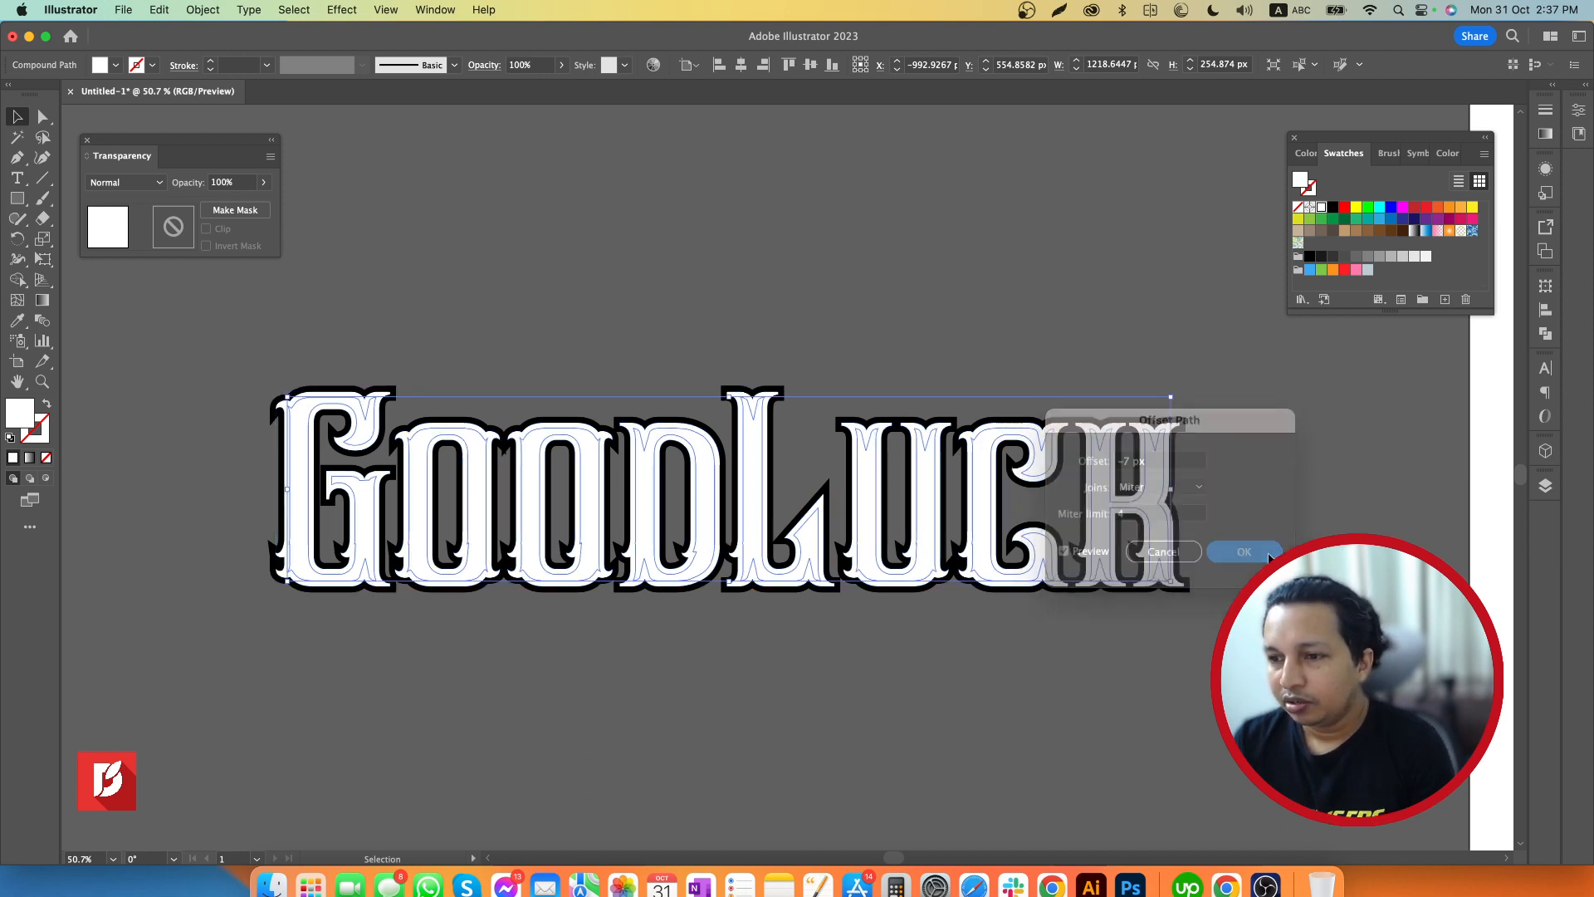
Give the inset paths no fill and a black (000000) stroke of 4 pt, and deselect them
left_click(46, 406)
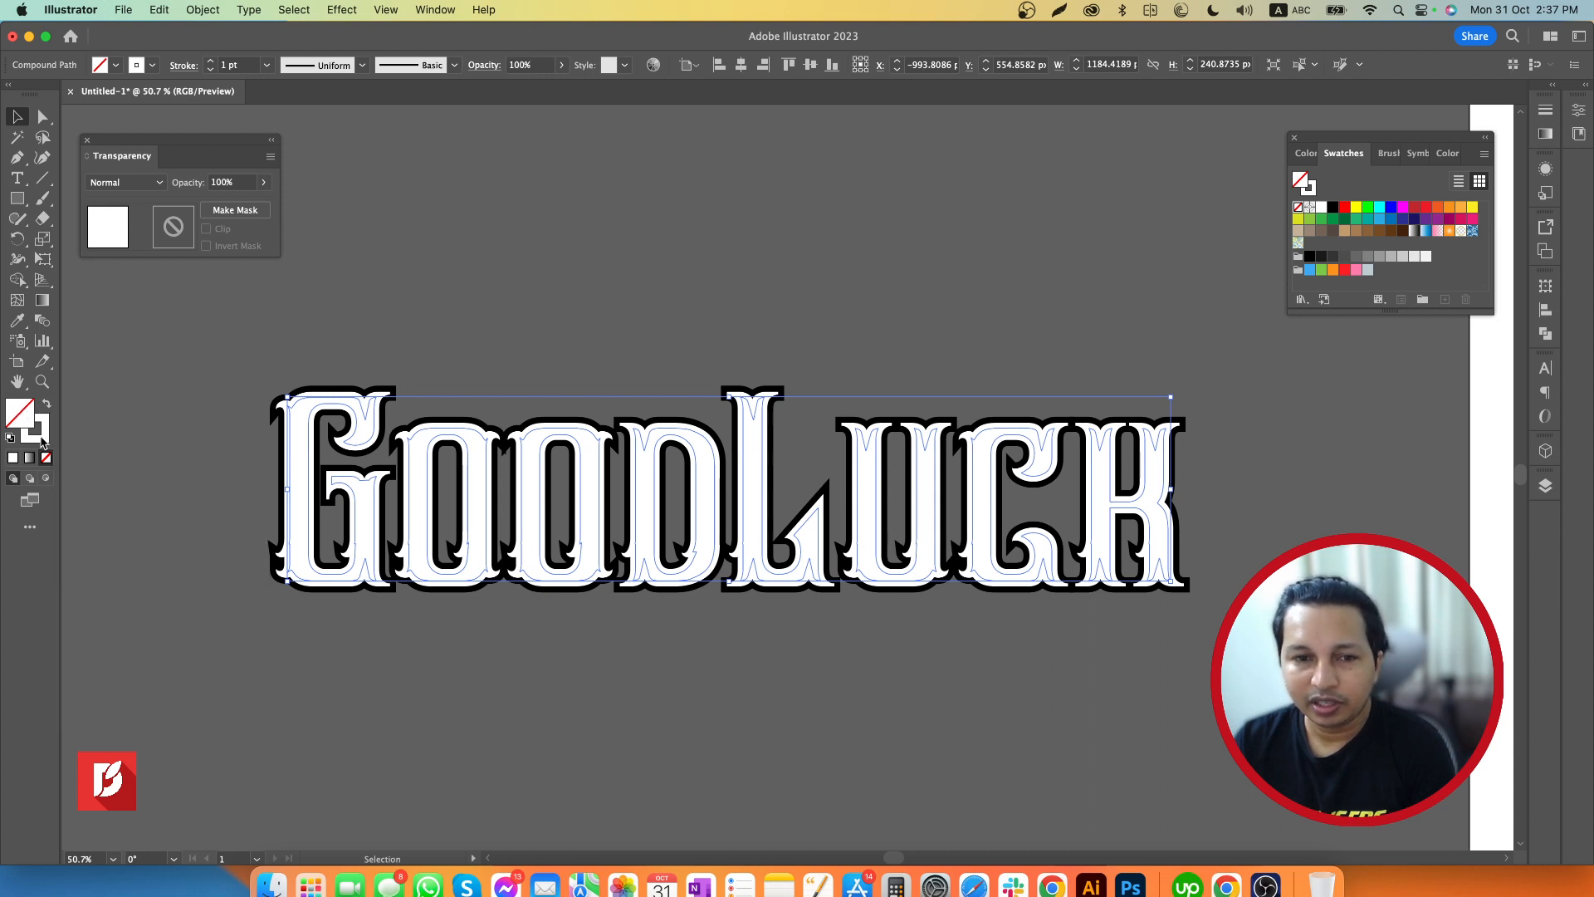
left_click(41, 438)
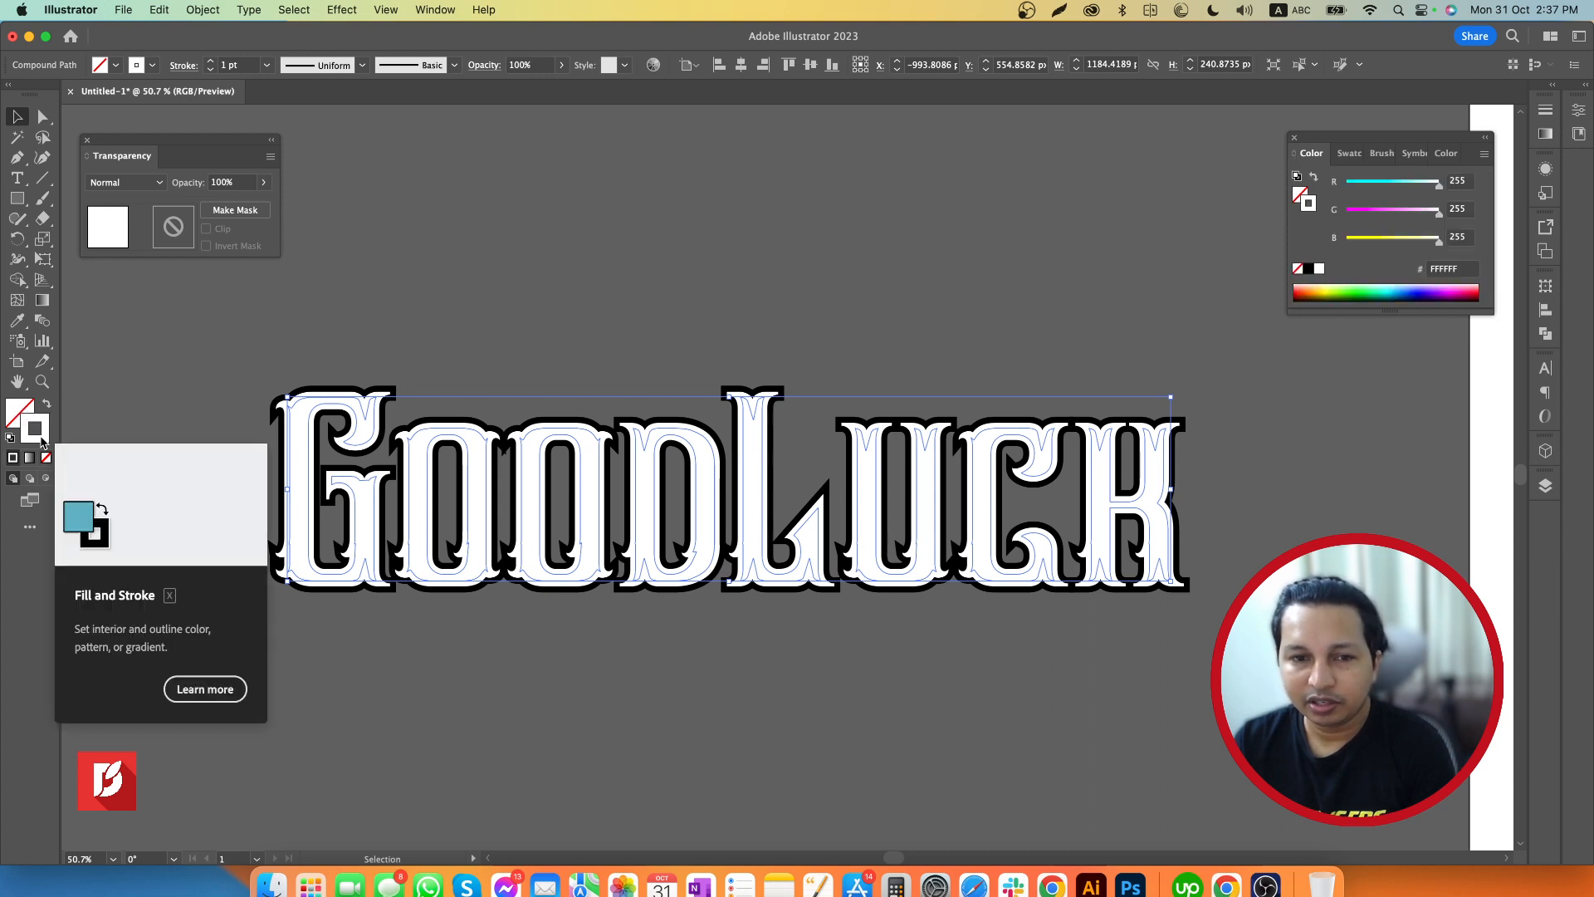
left_click(1311, 270)
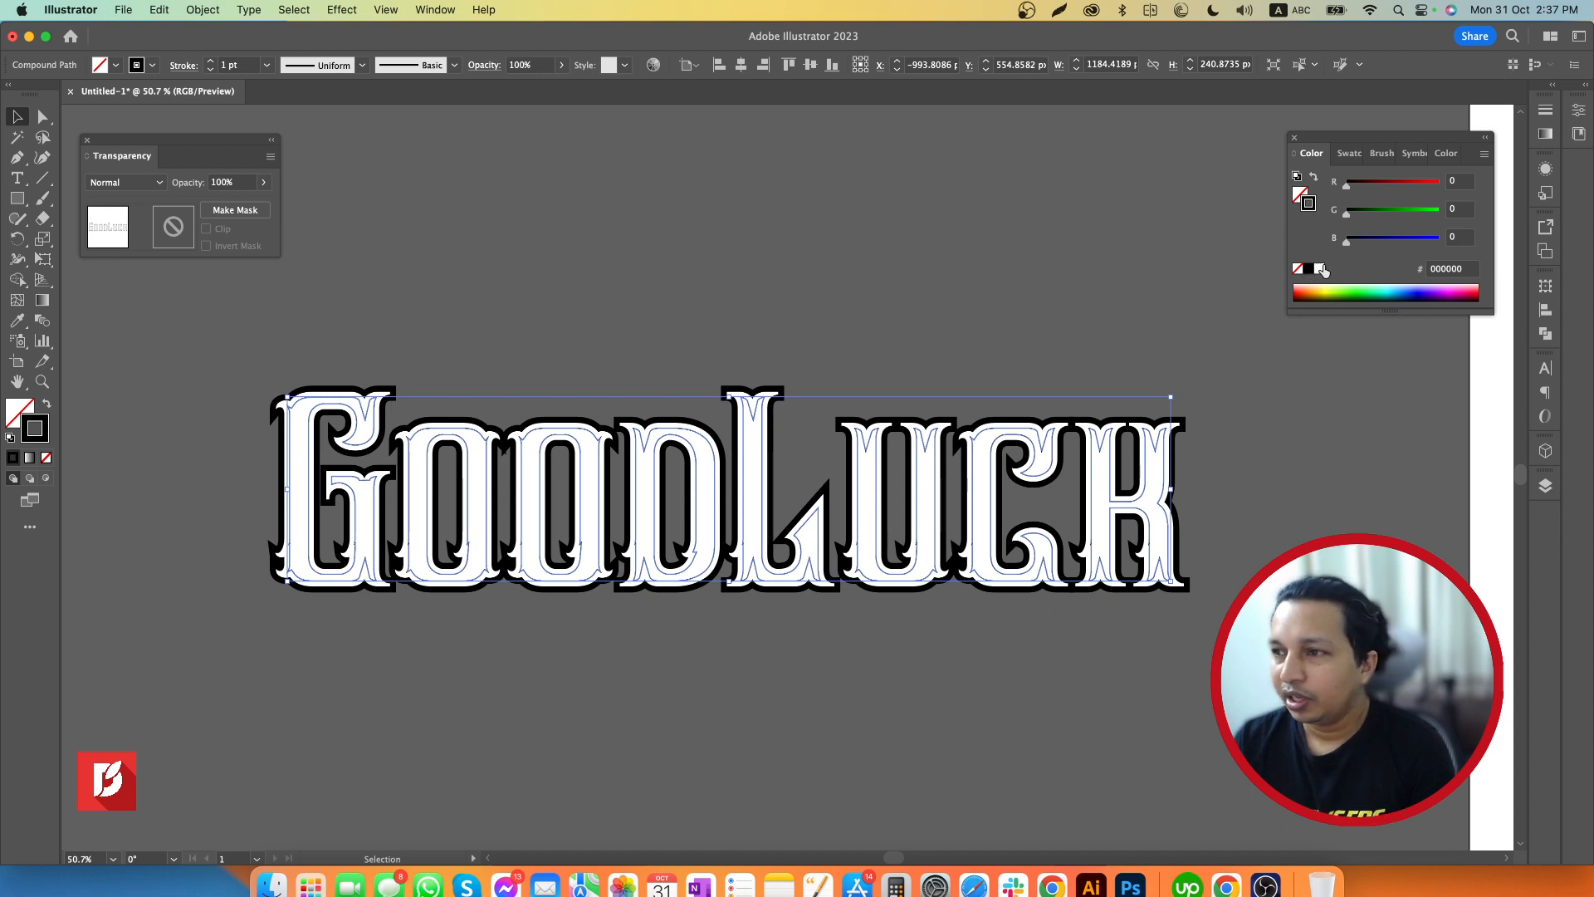
left_click(1546, 109)
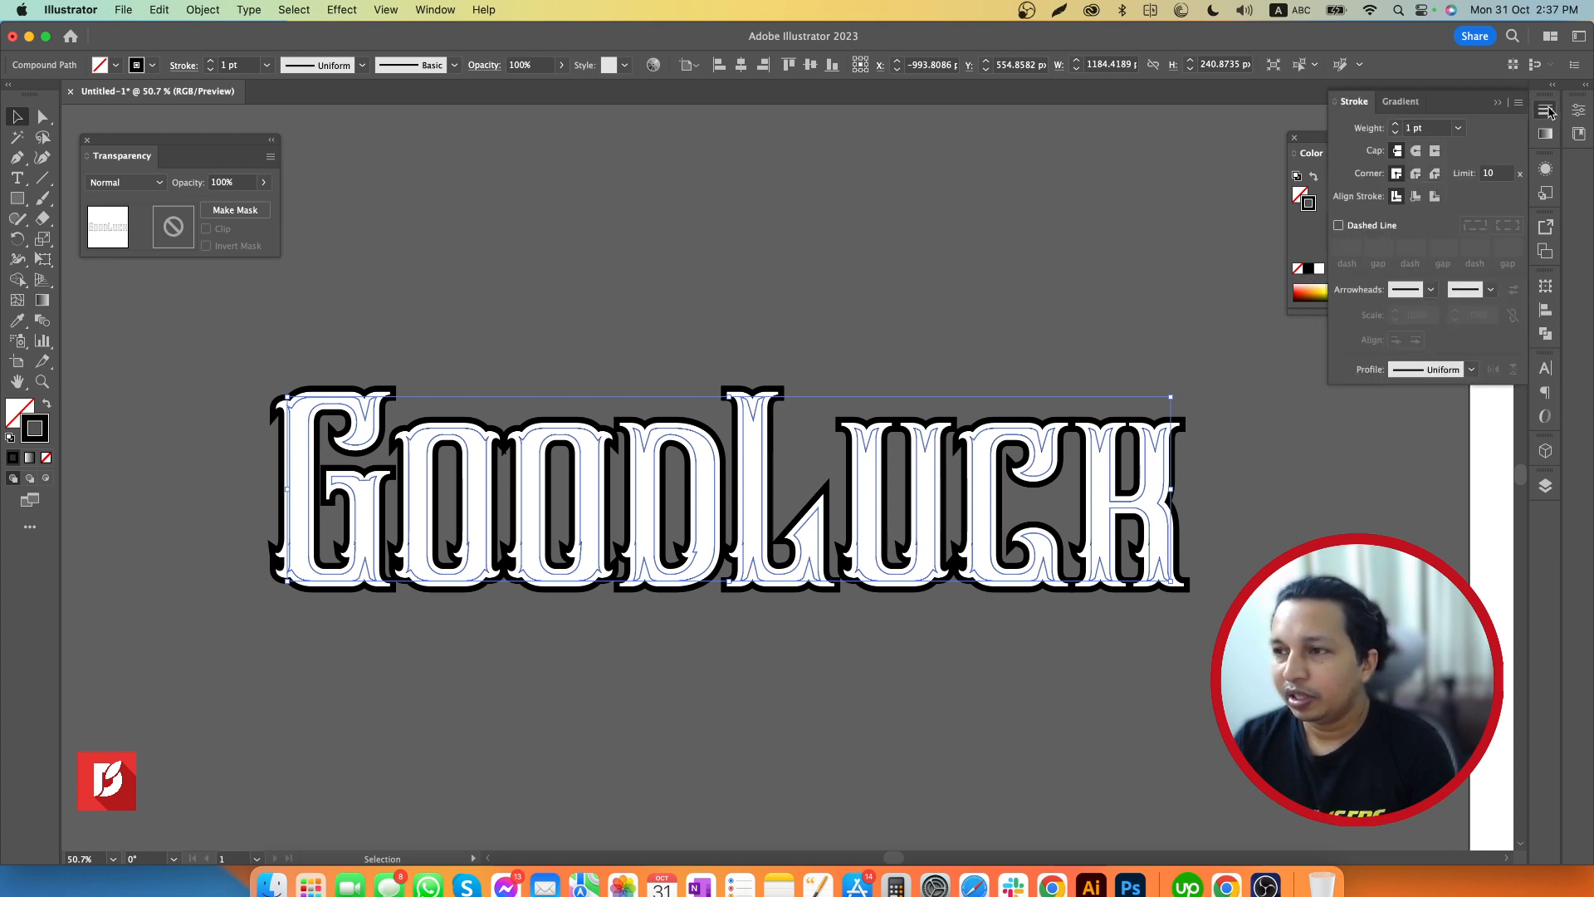
left_click(1396, 127)
left_click(1396, 127)
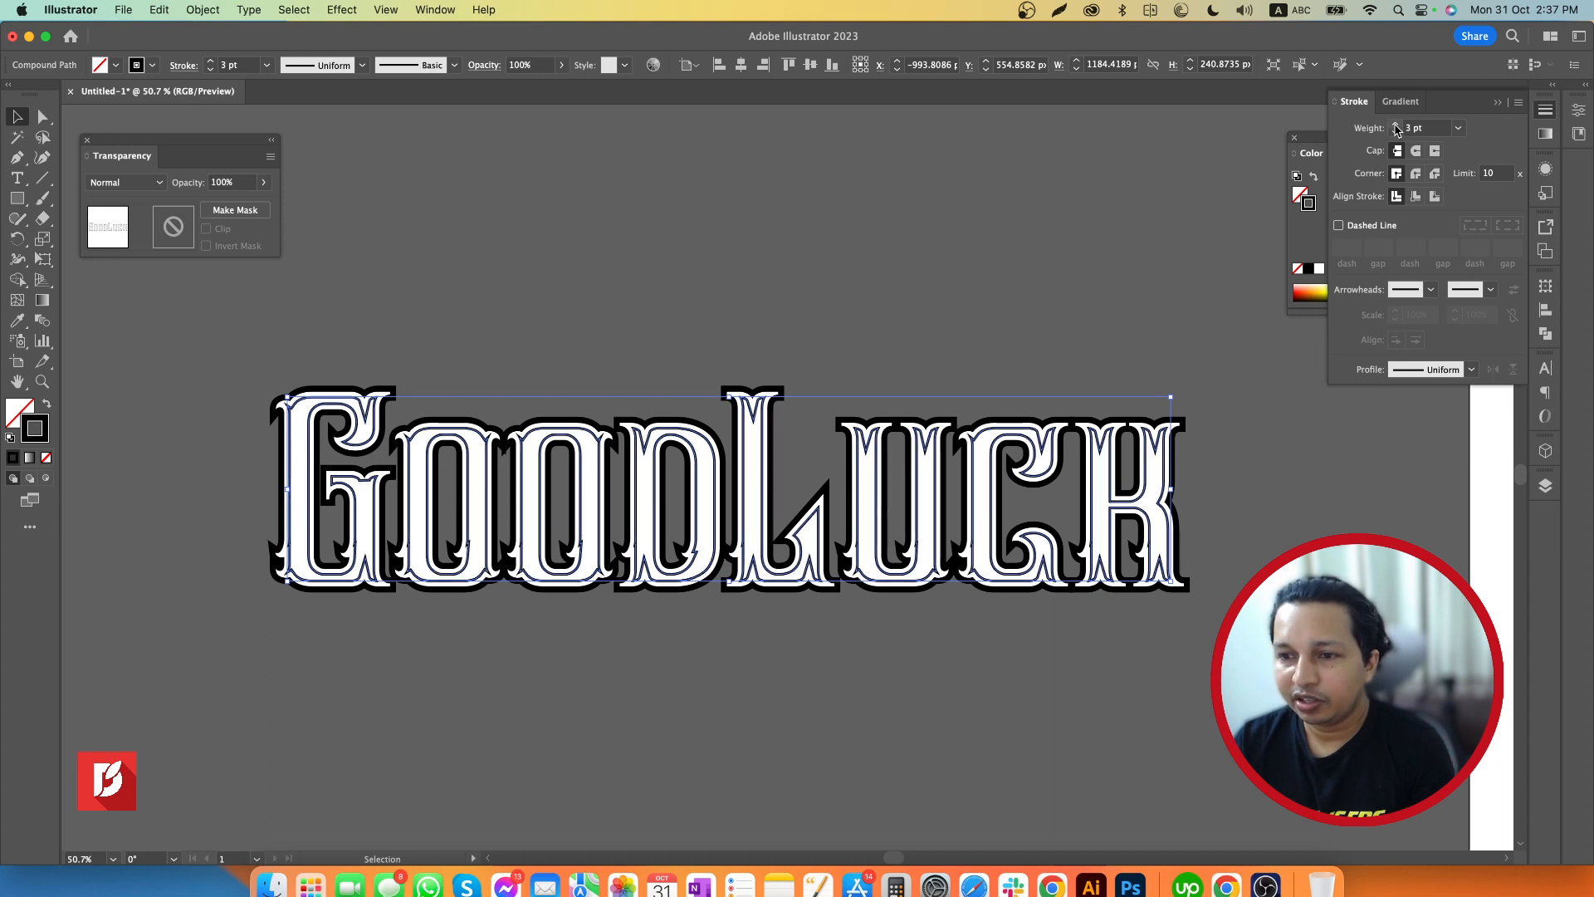
left_click(1396, 127)
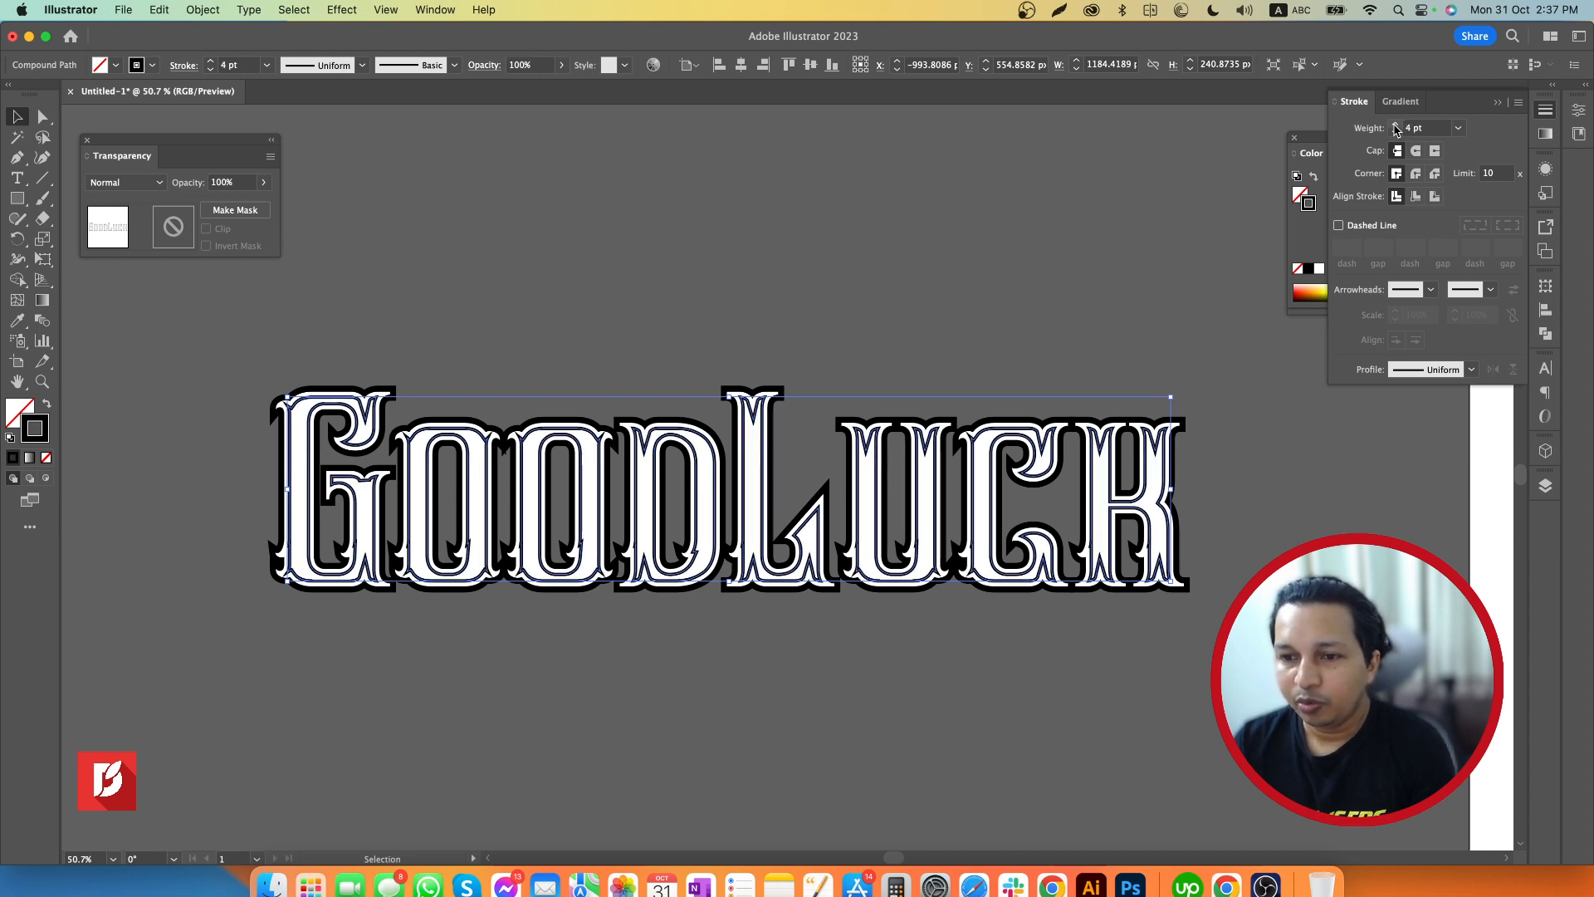
left_click(1087, 306)
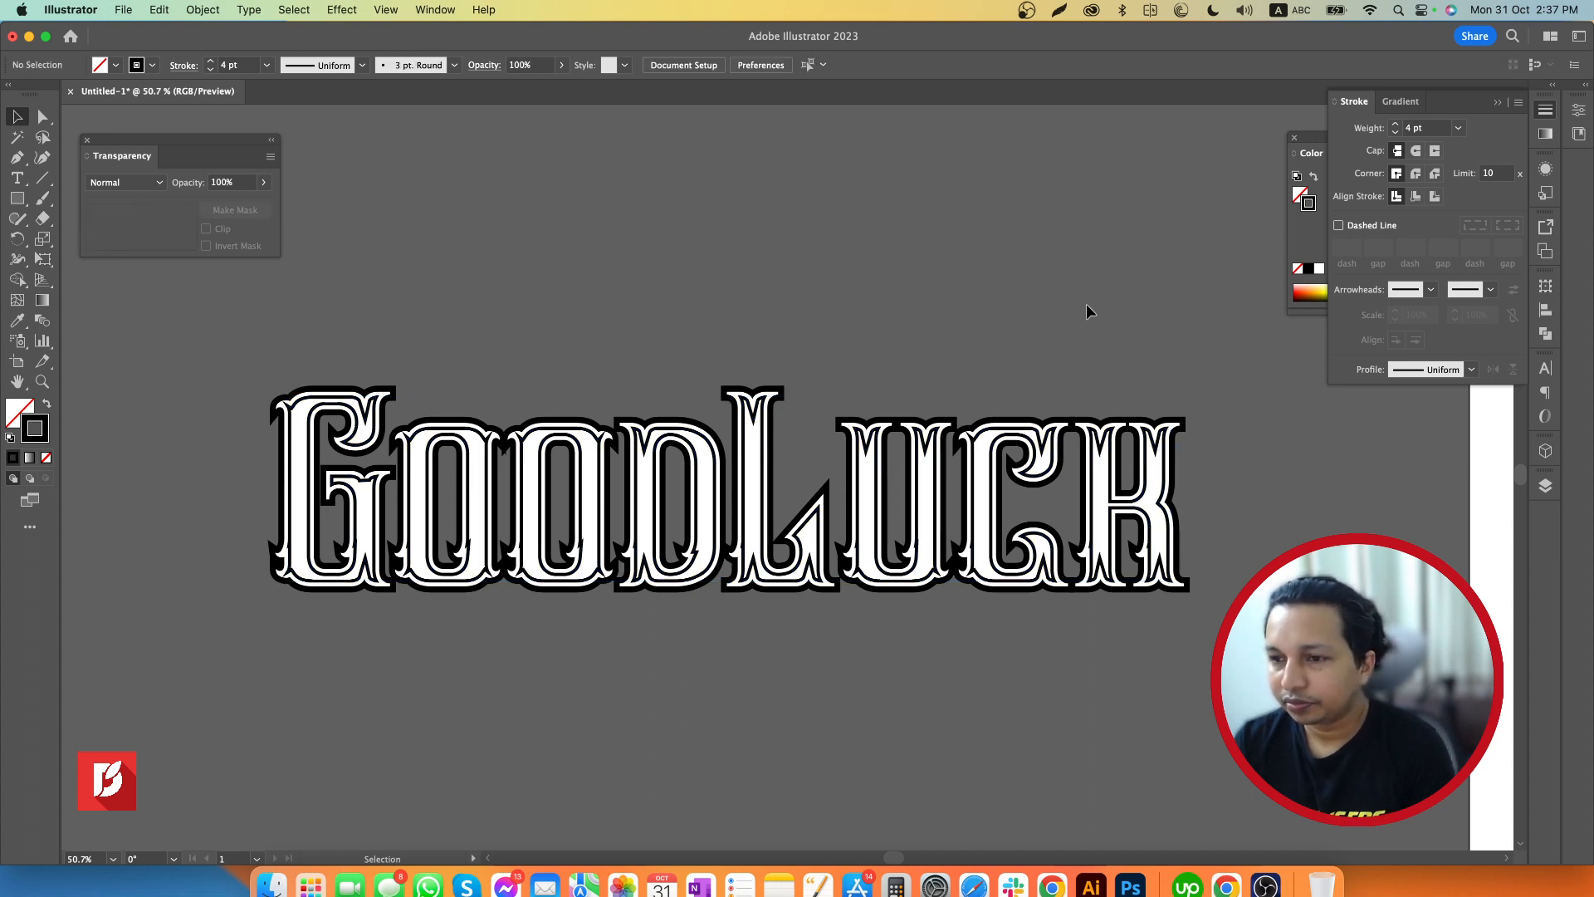
Select the inset outlines, undoing a trial move upward, and combine them into a single compound path
left_click(976, 459)
left_click_drag(976, 459, 978, 374)
key("super+z")
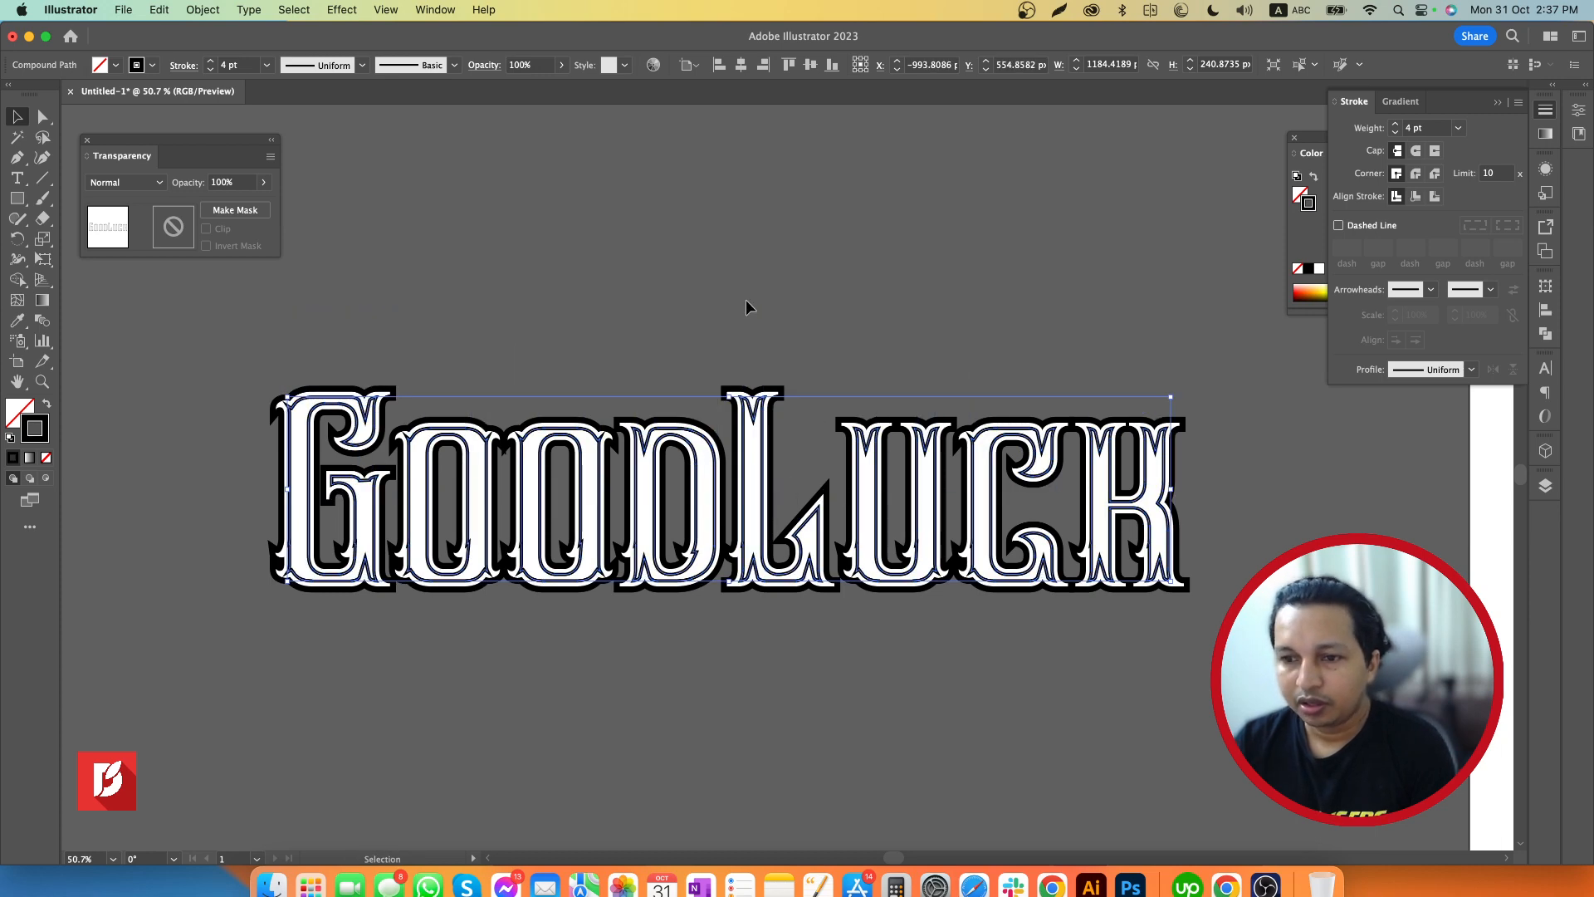
left_click(202, 10)
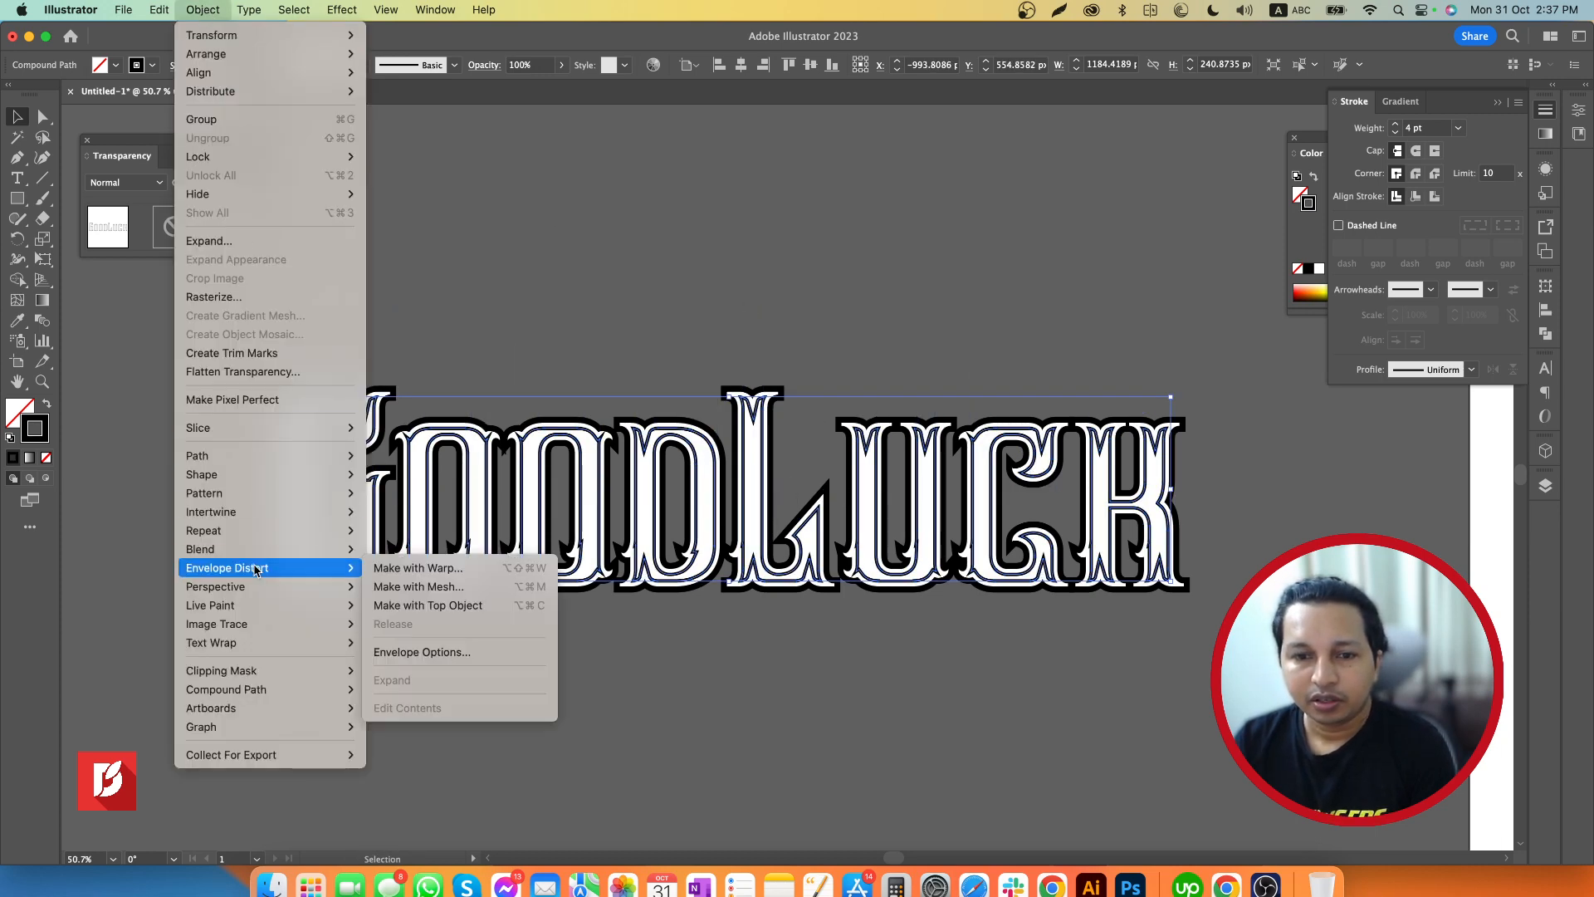
mouse_move(262, 627)
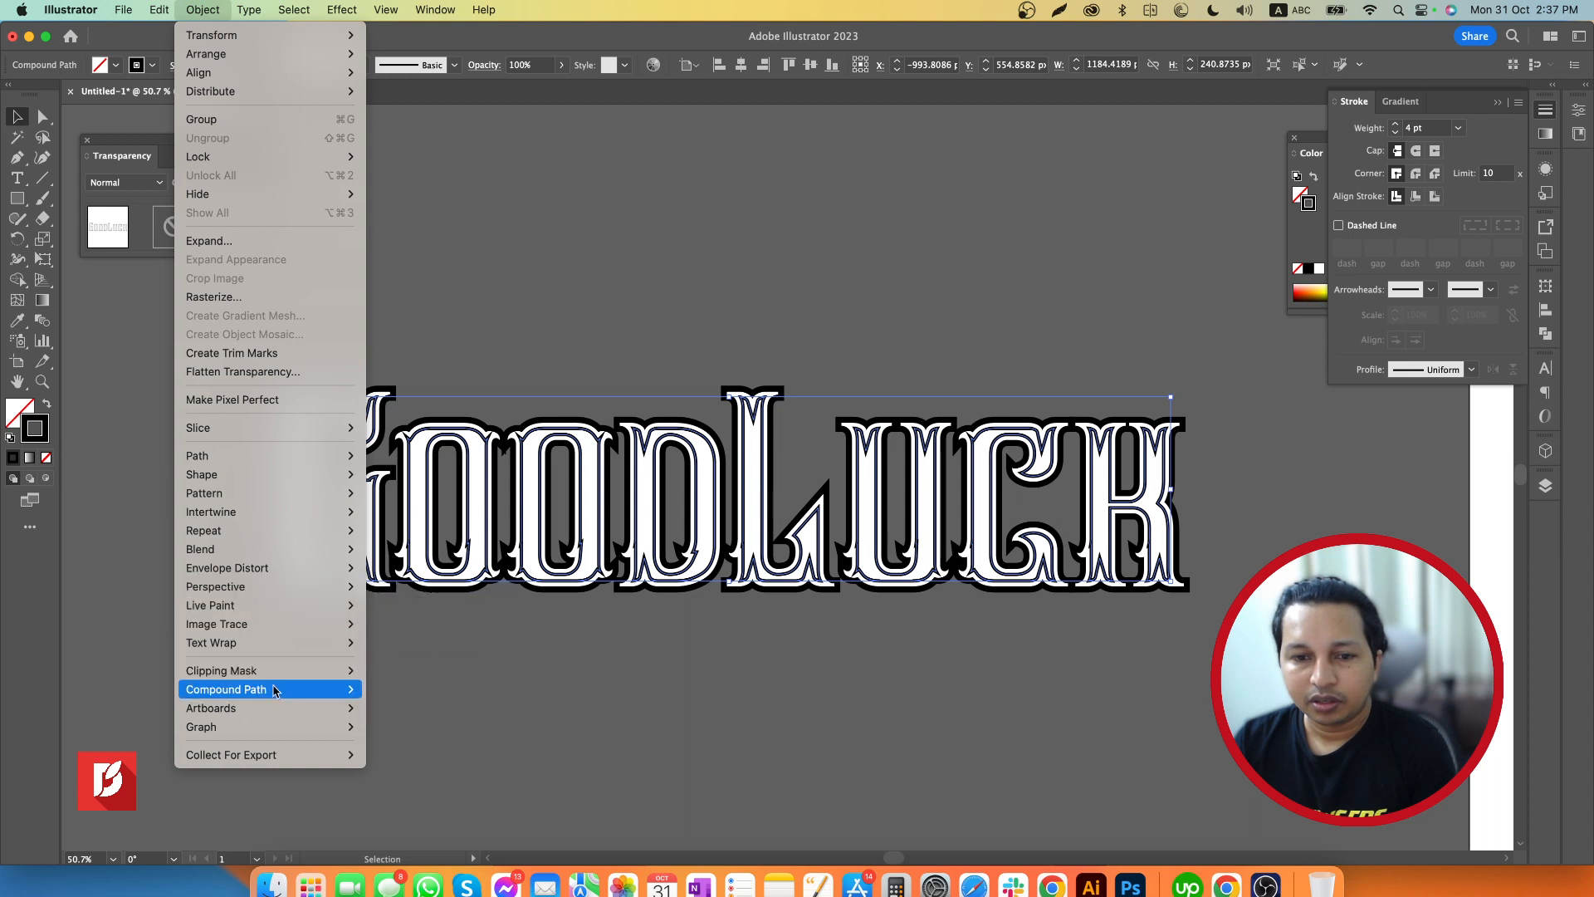
mouse_move(278, 691)
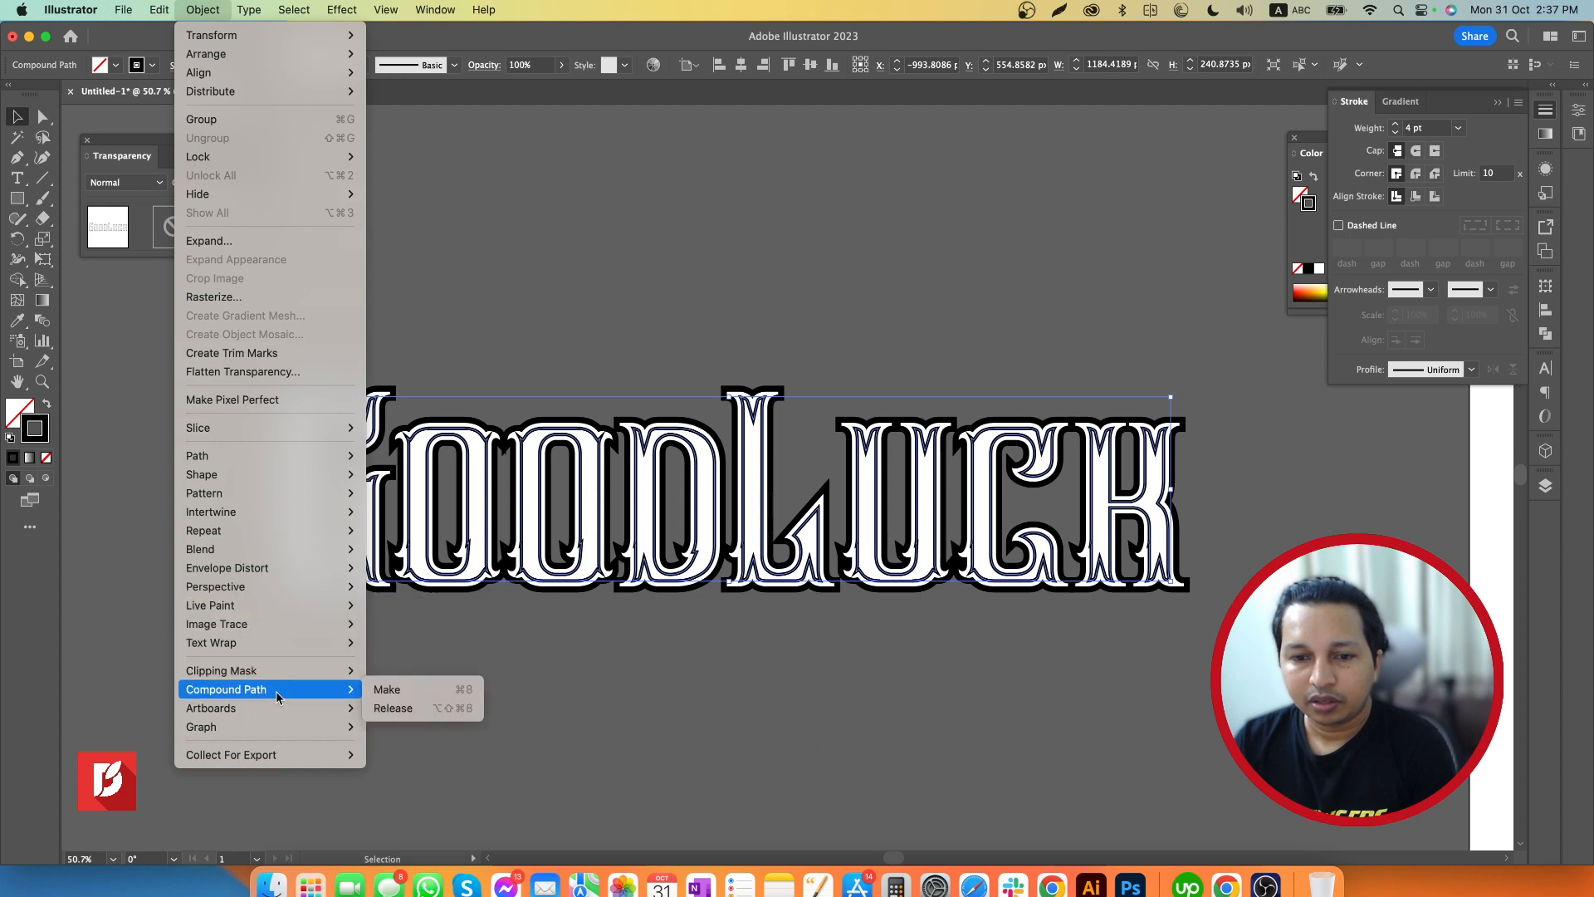
left_click(385, 690)
left_click(540, 653)
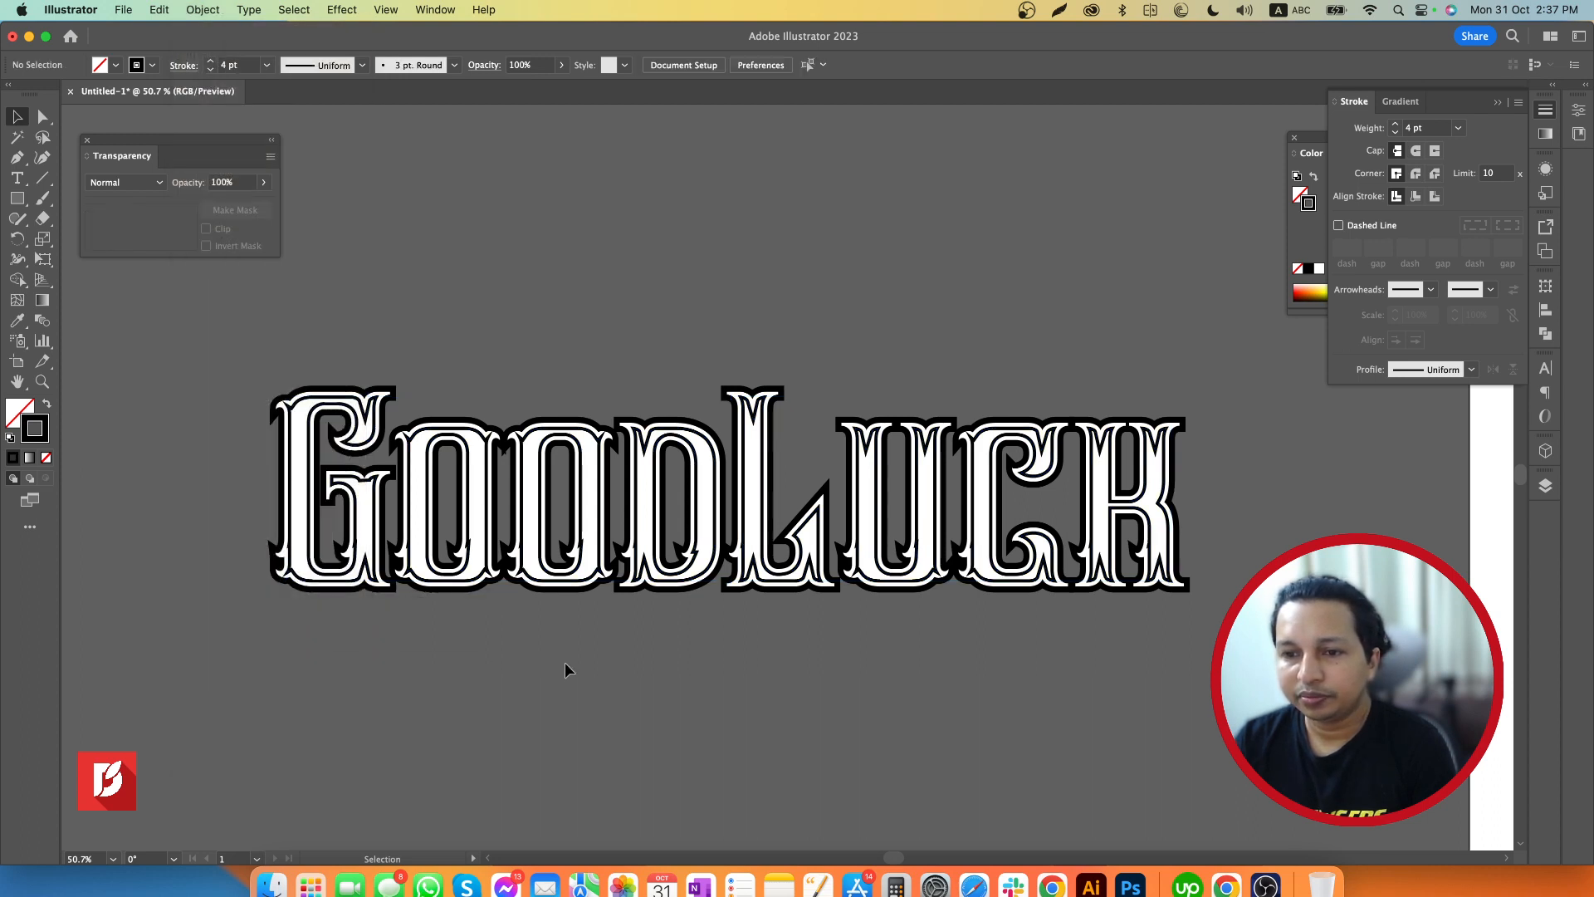
Try moving the inset outlines off the white letters as one object, undo the move and deselect
key("z")
left_click_drag(730, 644, 709, 584)
key("v")
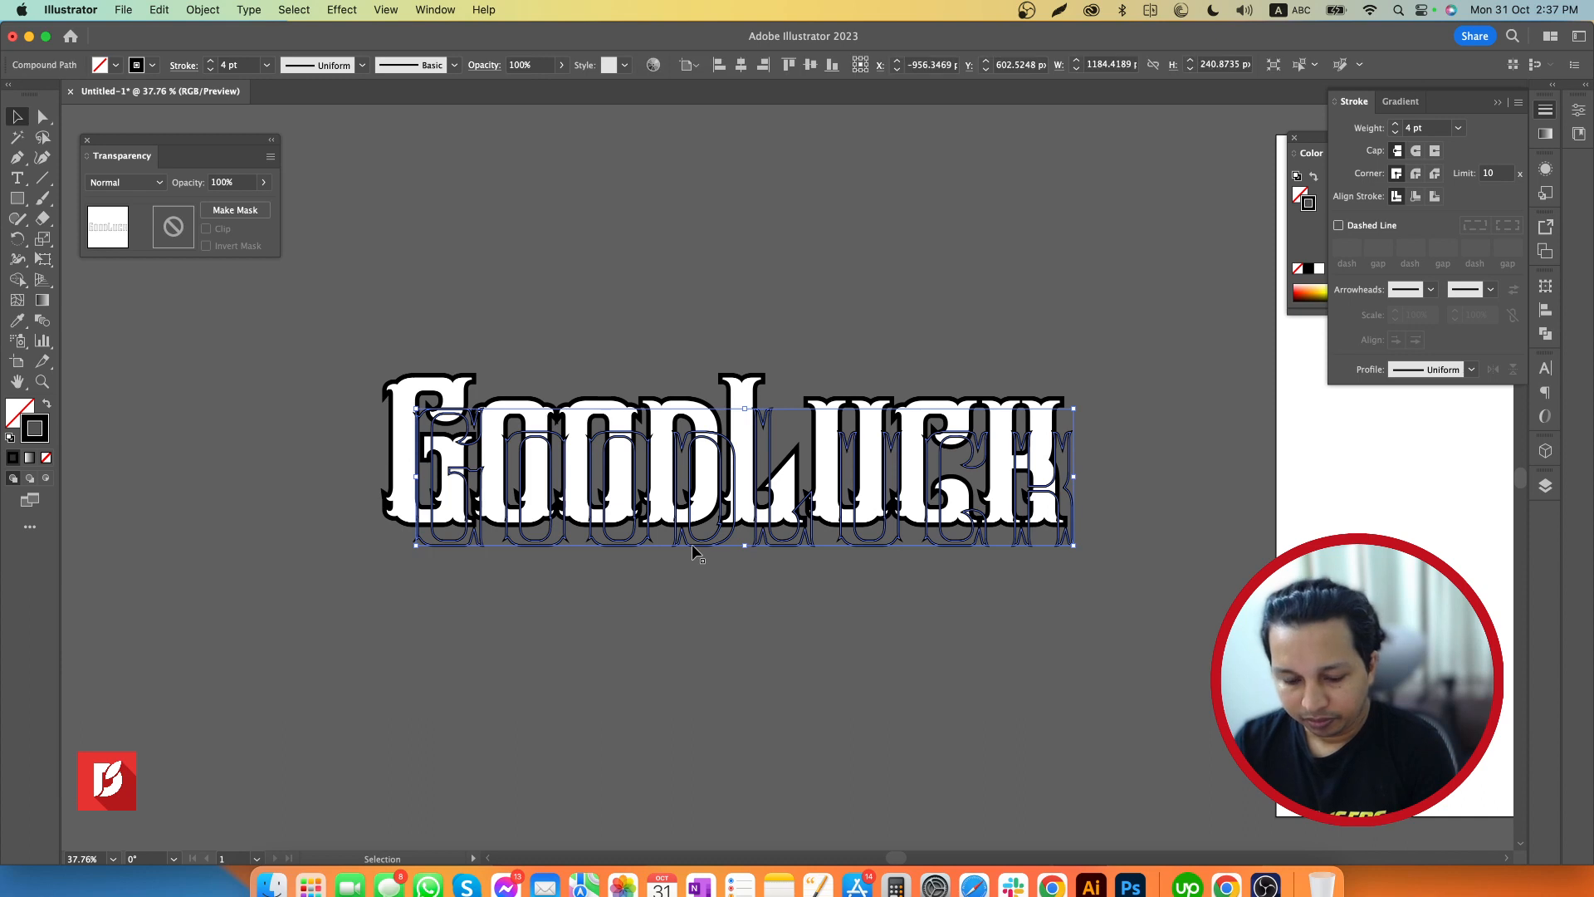
key("super+z")
left_click(691, 615)
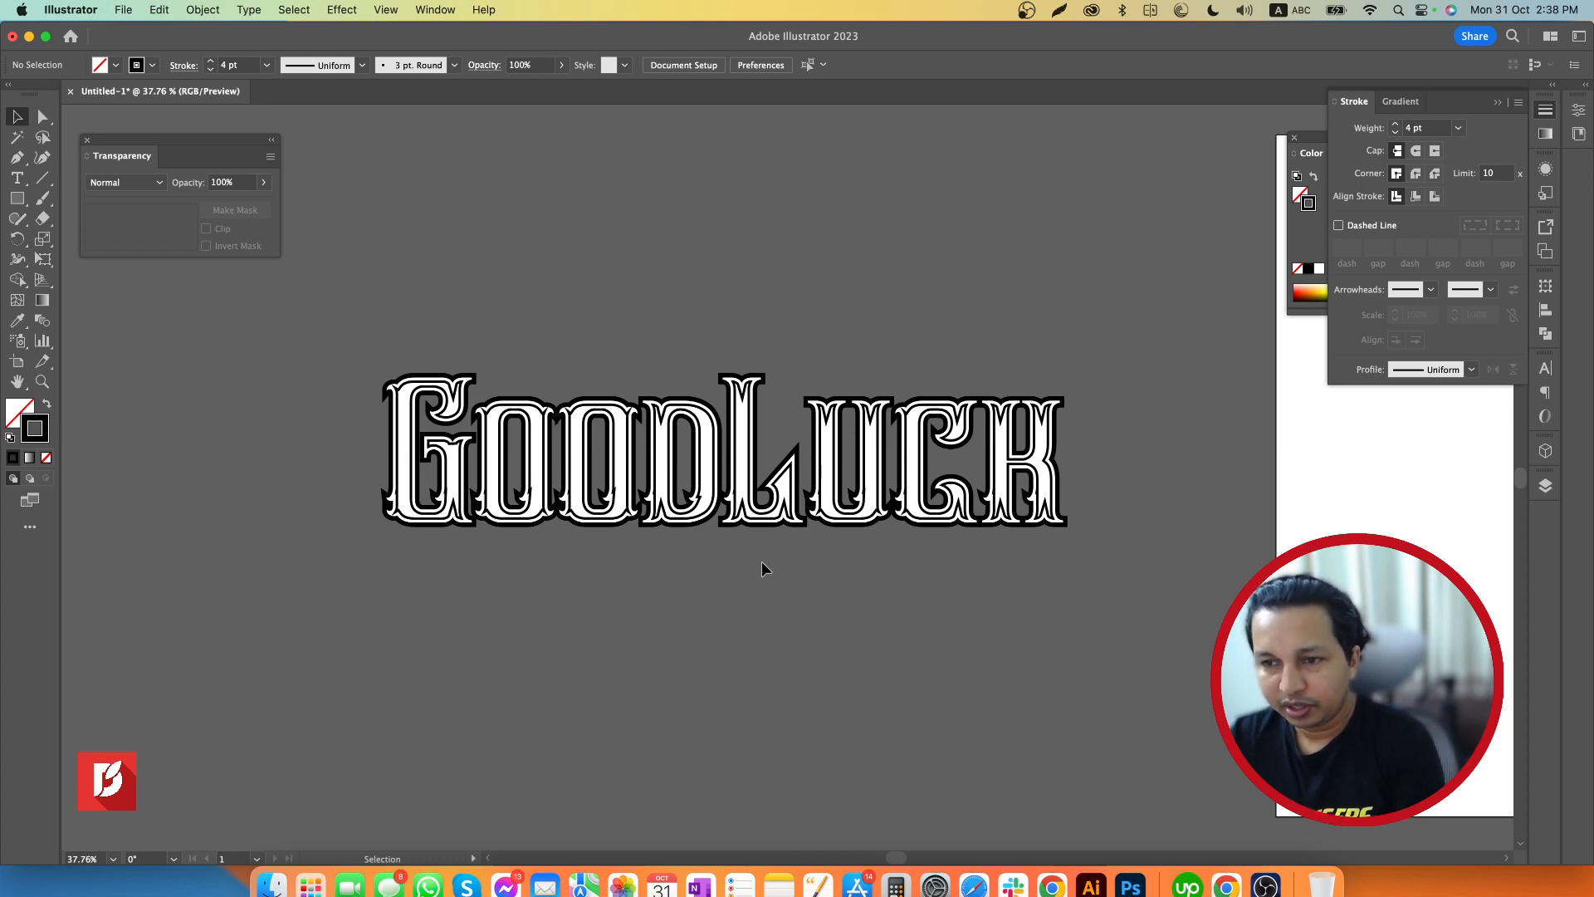
Draw a horizontal line about 1382 px wide below the lettering with the Pen tool and duplicate it above the lettering
key("p")
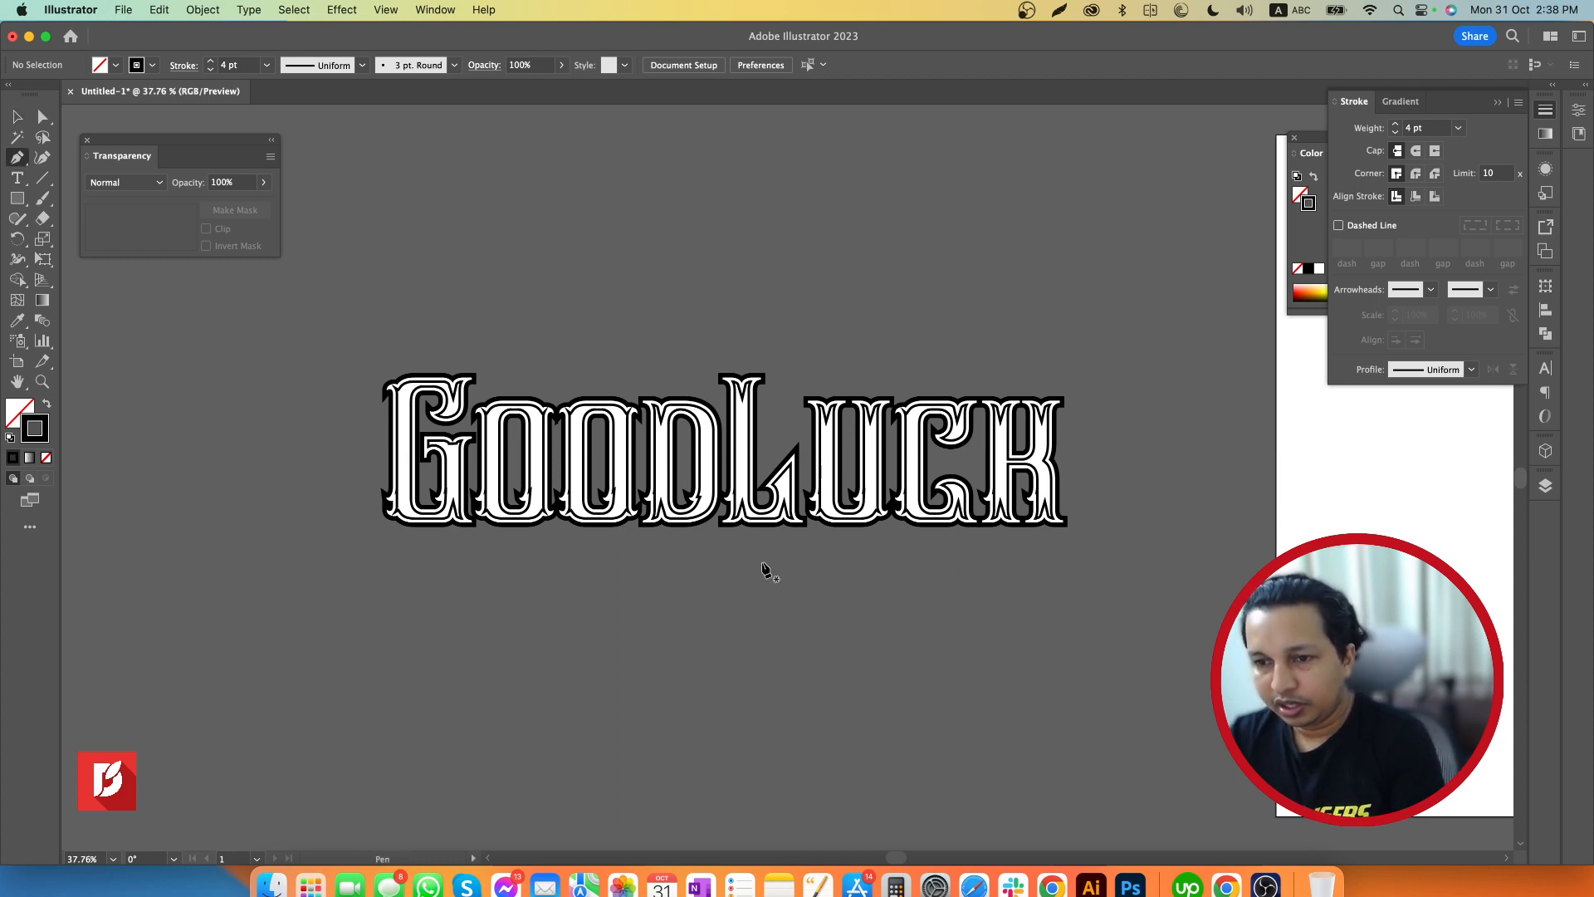
left_click(351, 560)
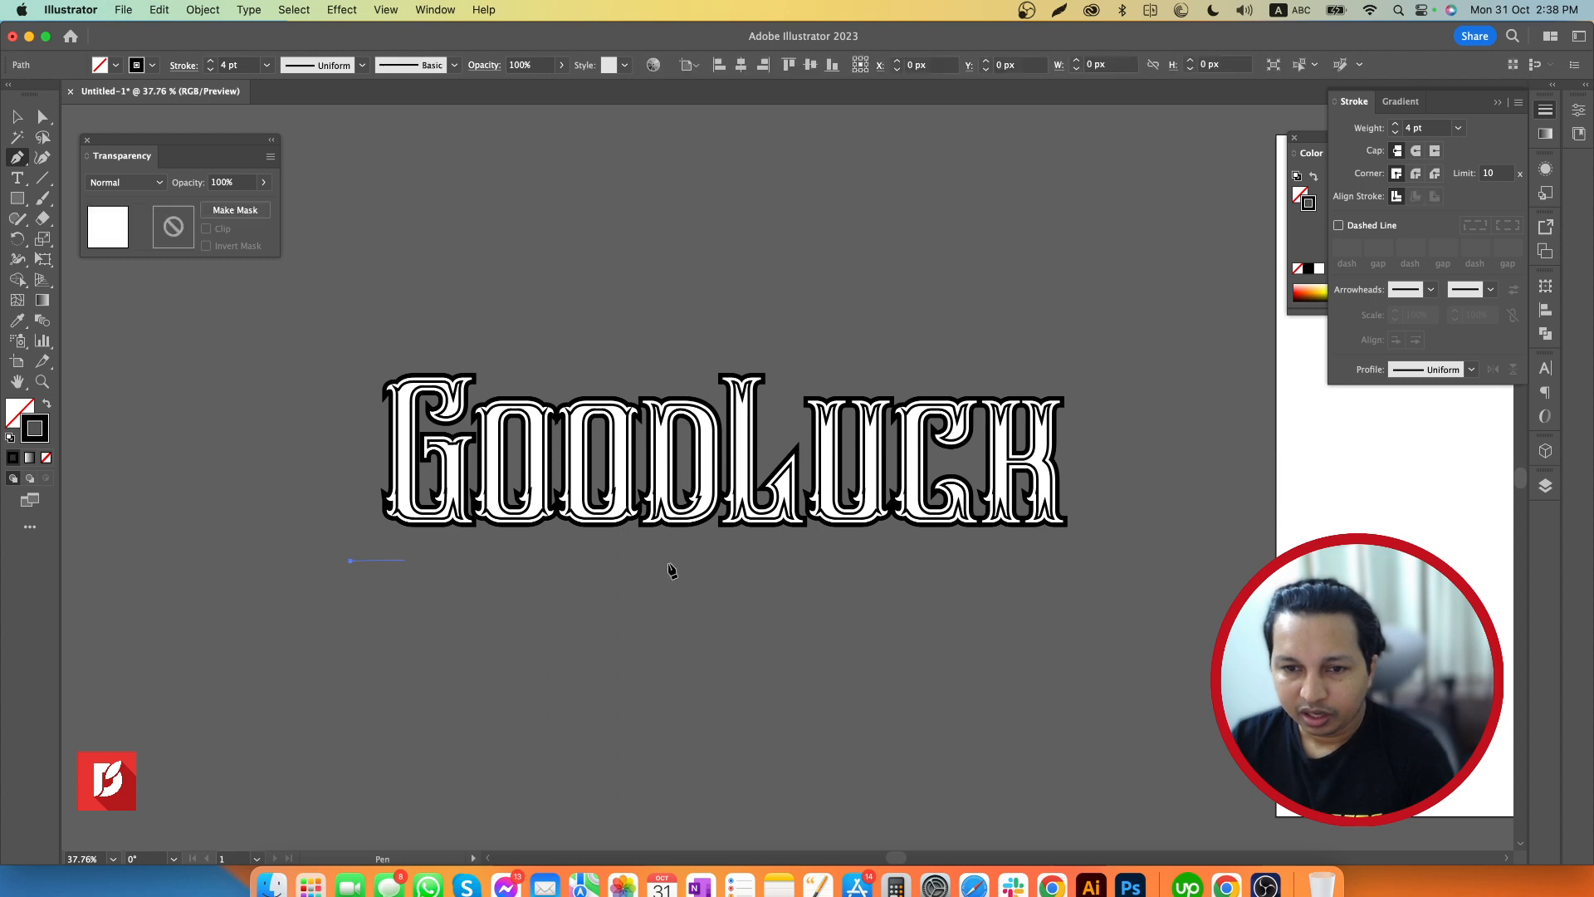
left_click(1117, 560, "shift")
key("v")
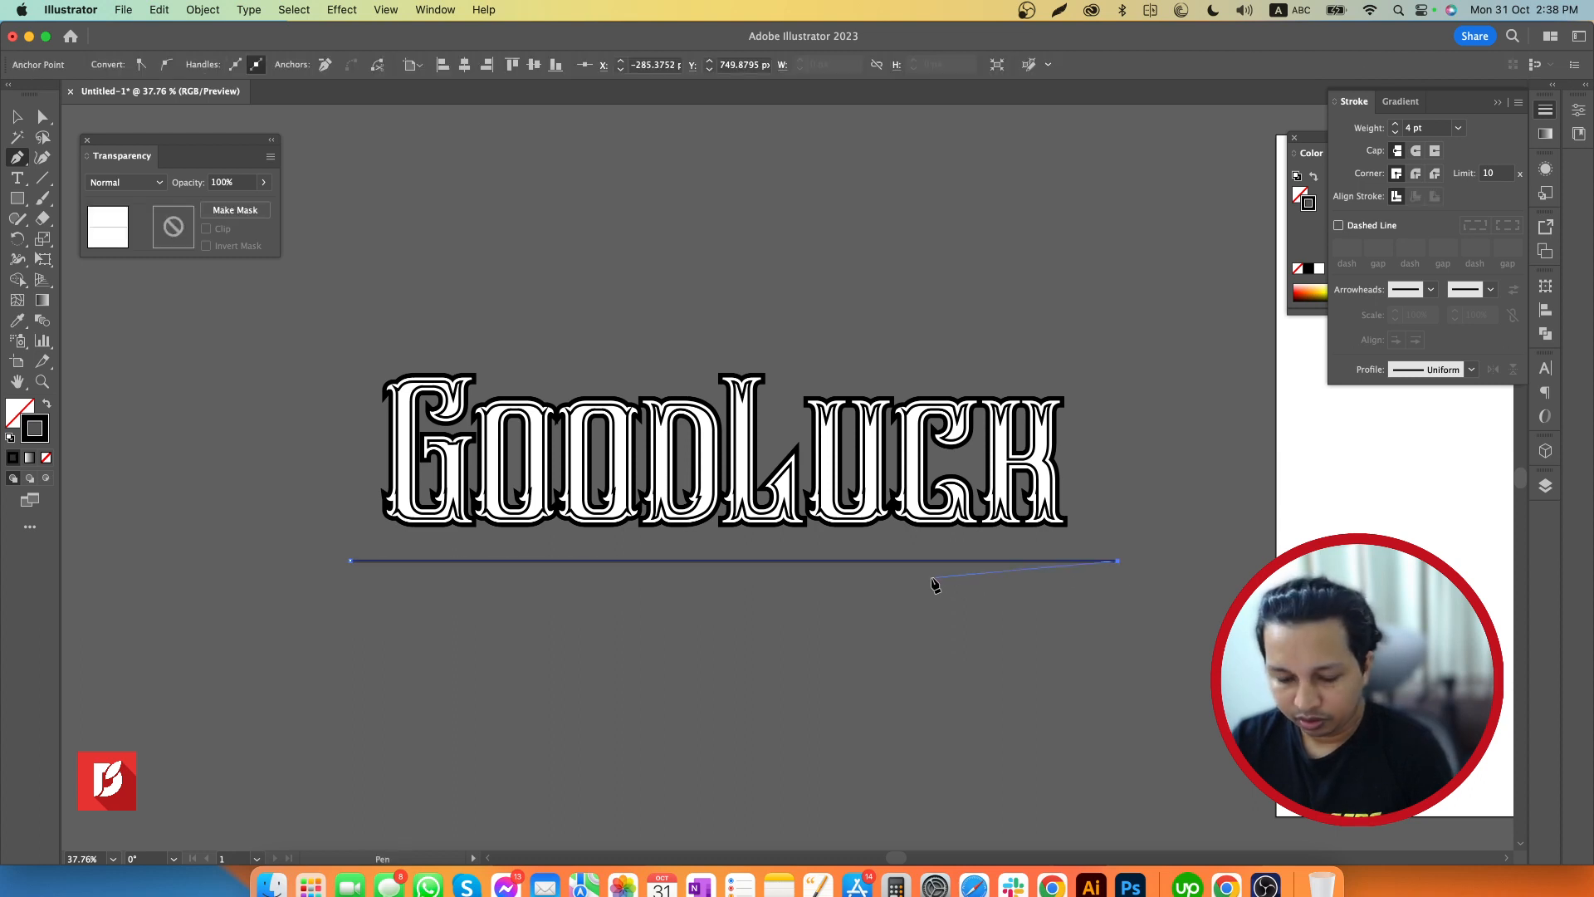
left_click(925, 560)
mouse_move(923, 561)
left_mouse_down()
mouse_move(910, 560)
mouse_move(915, 334)
left_mouse_up()
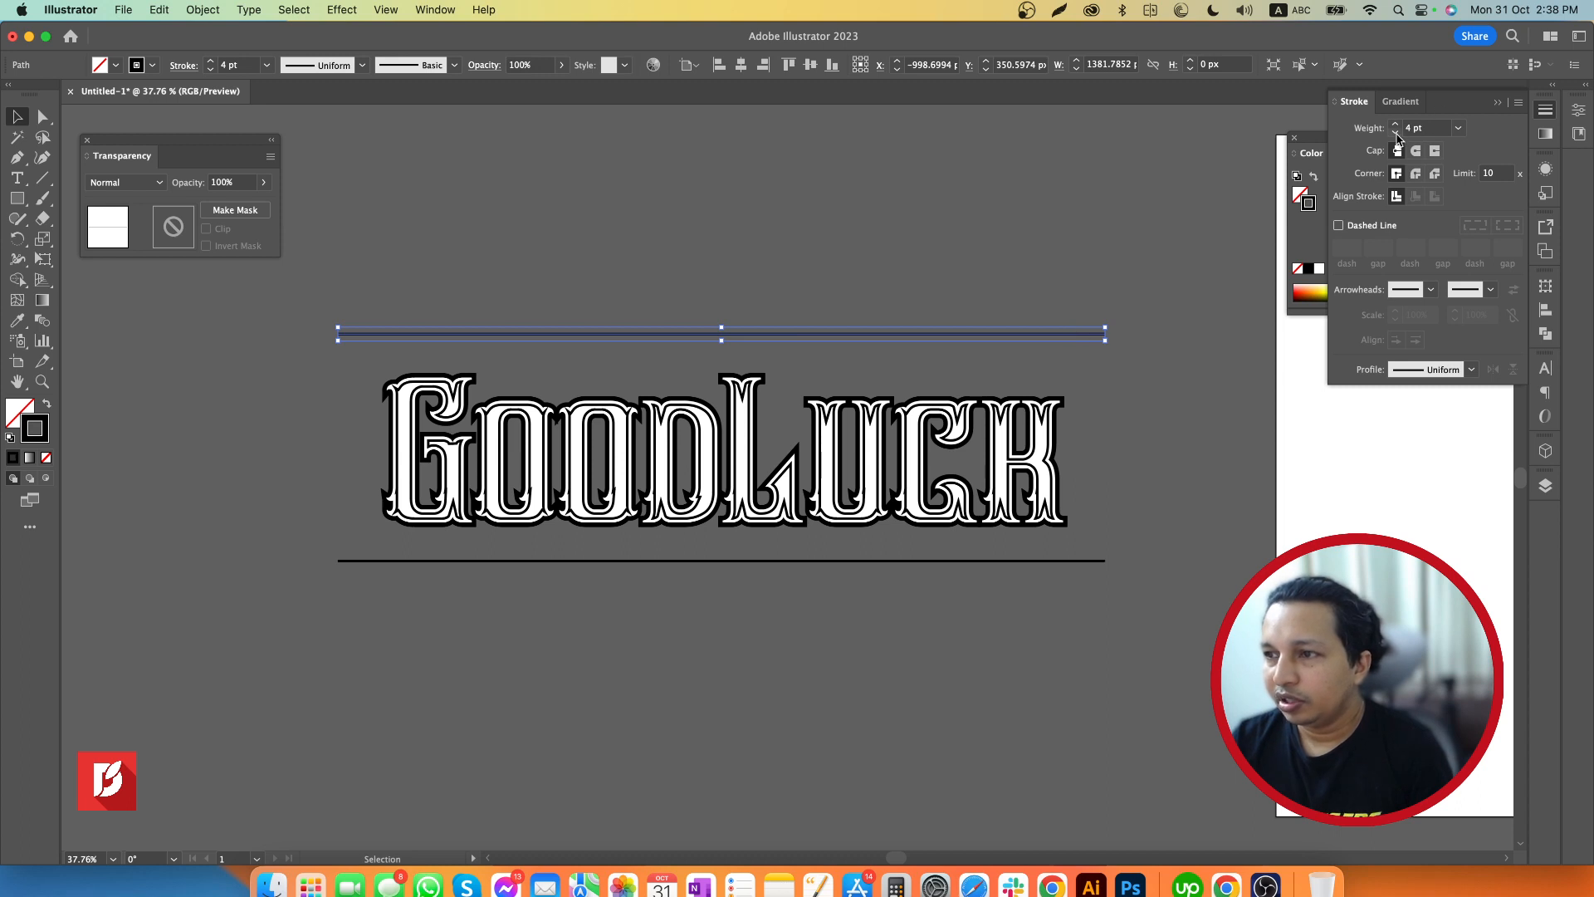
Set the upper line's stroke weight to 0.25 pt and compare it with the 4 pt line below the lettering
left_click(1458, 128)
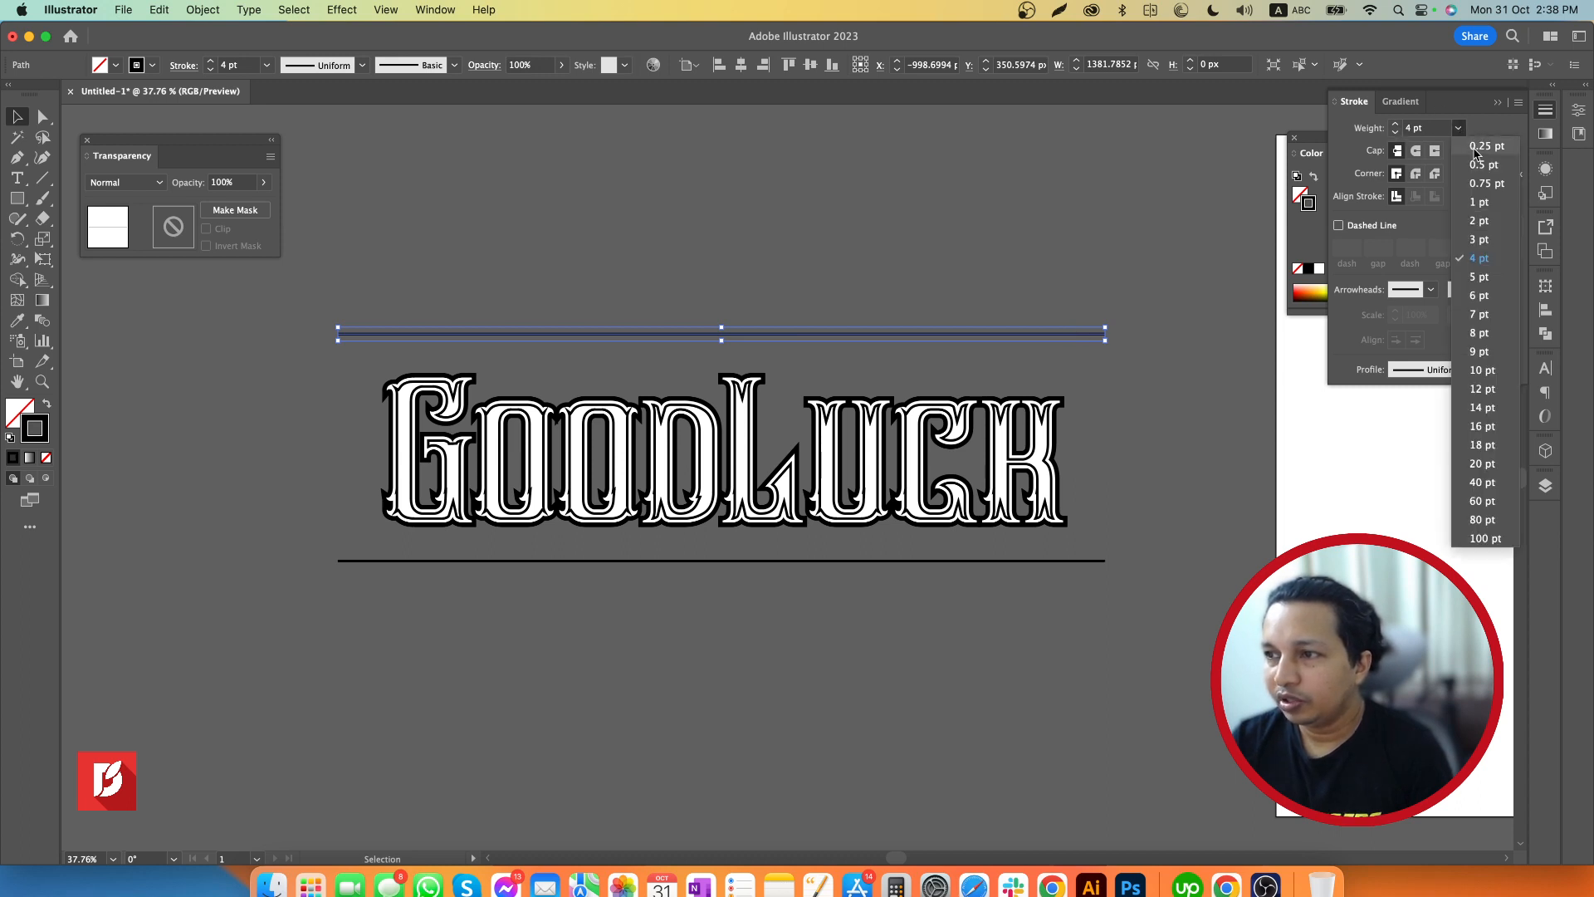
left_click(1482, 147)
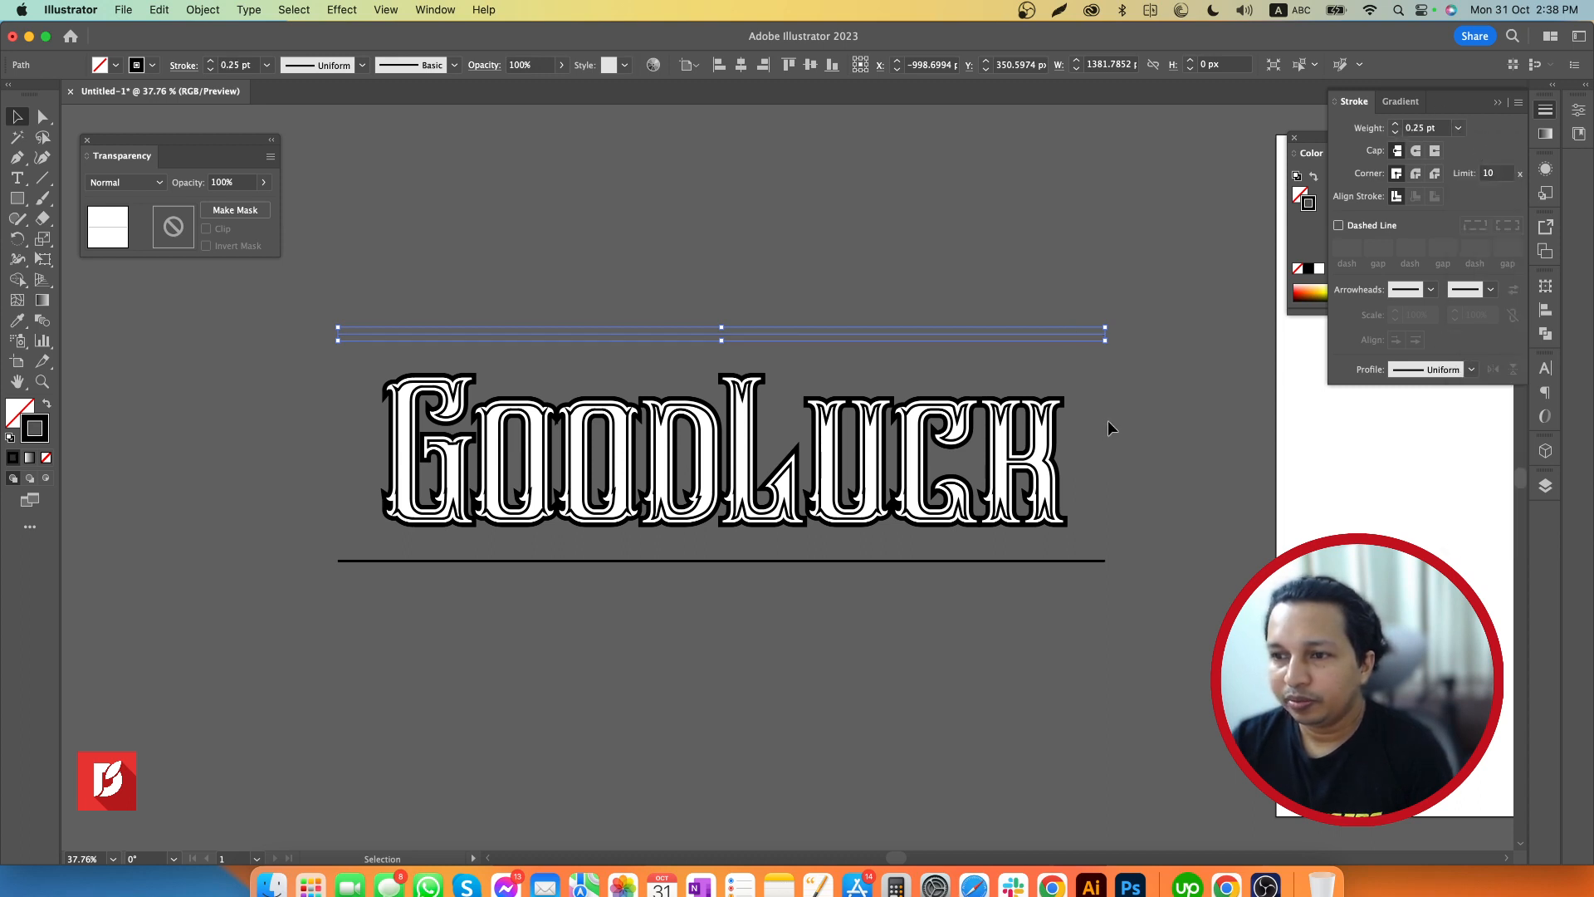
left_click(1117, 481)
left_click(1088, 561)
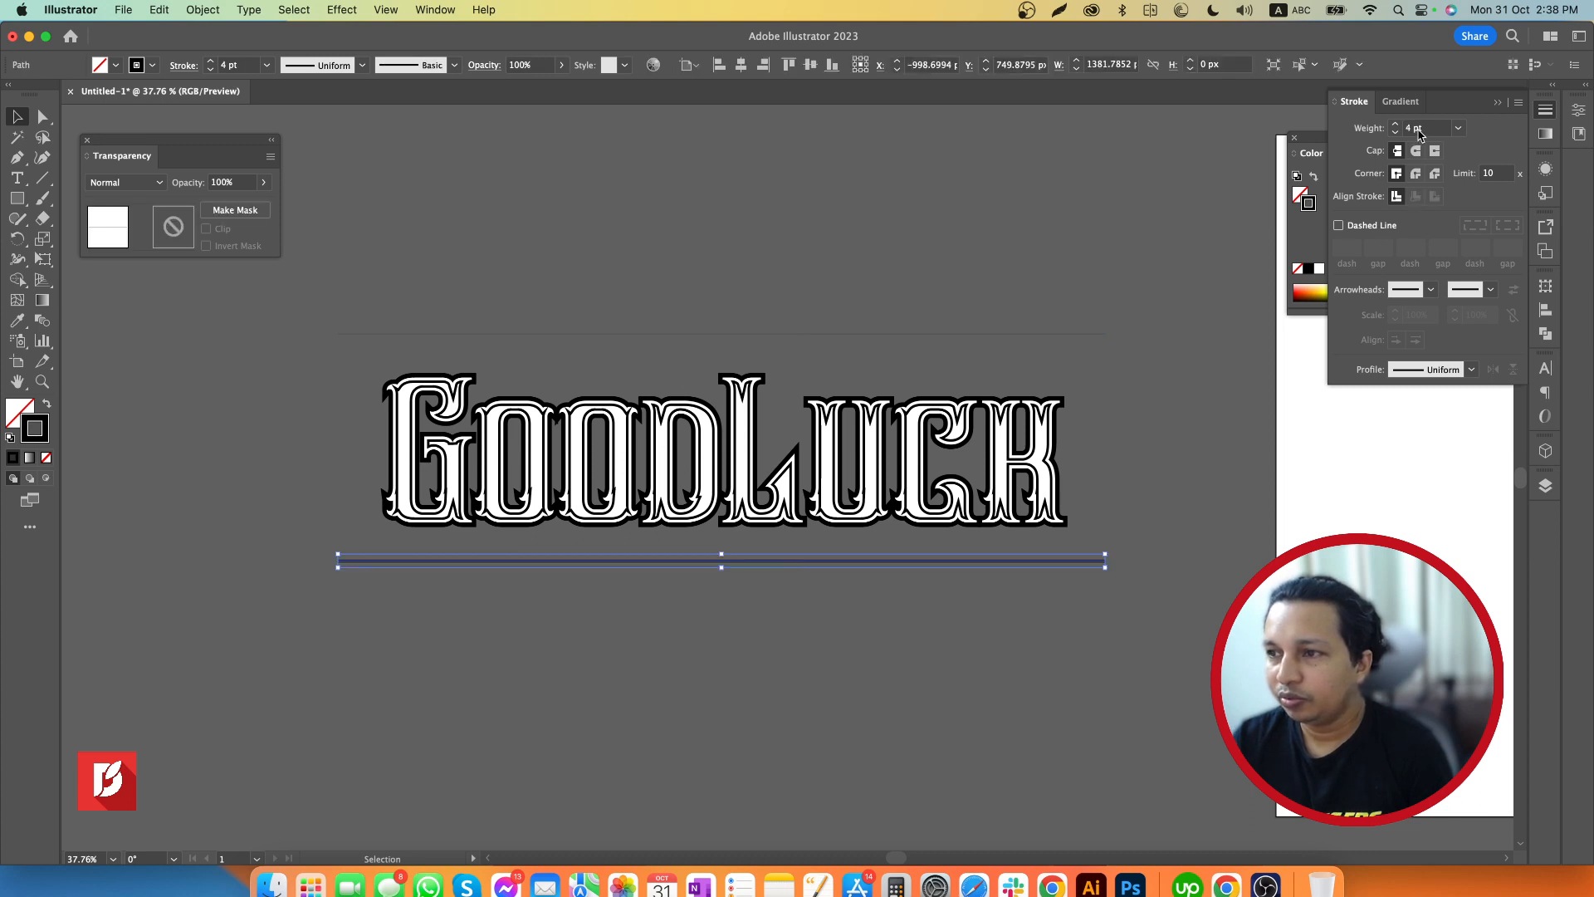
left_click(1096, 334)
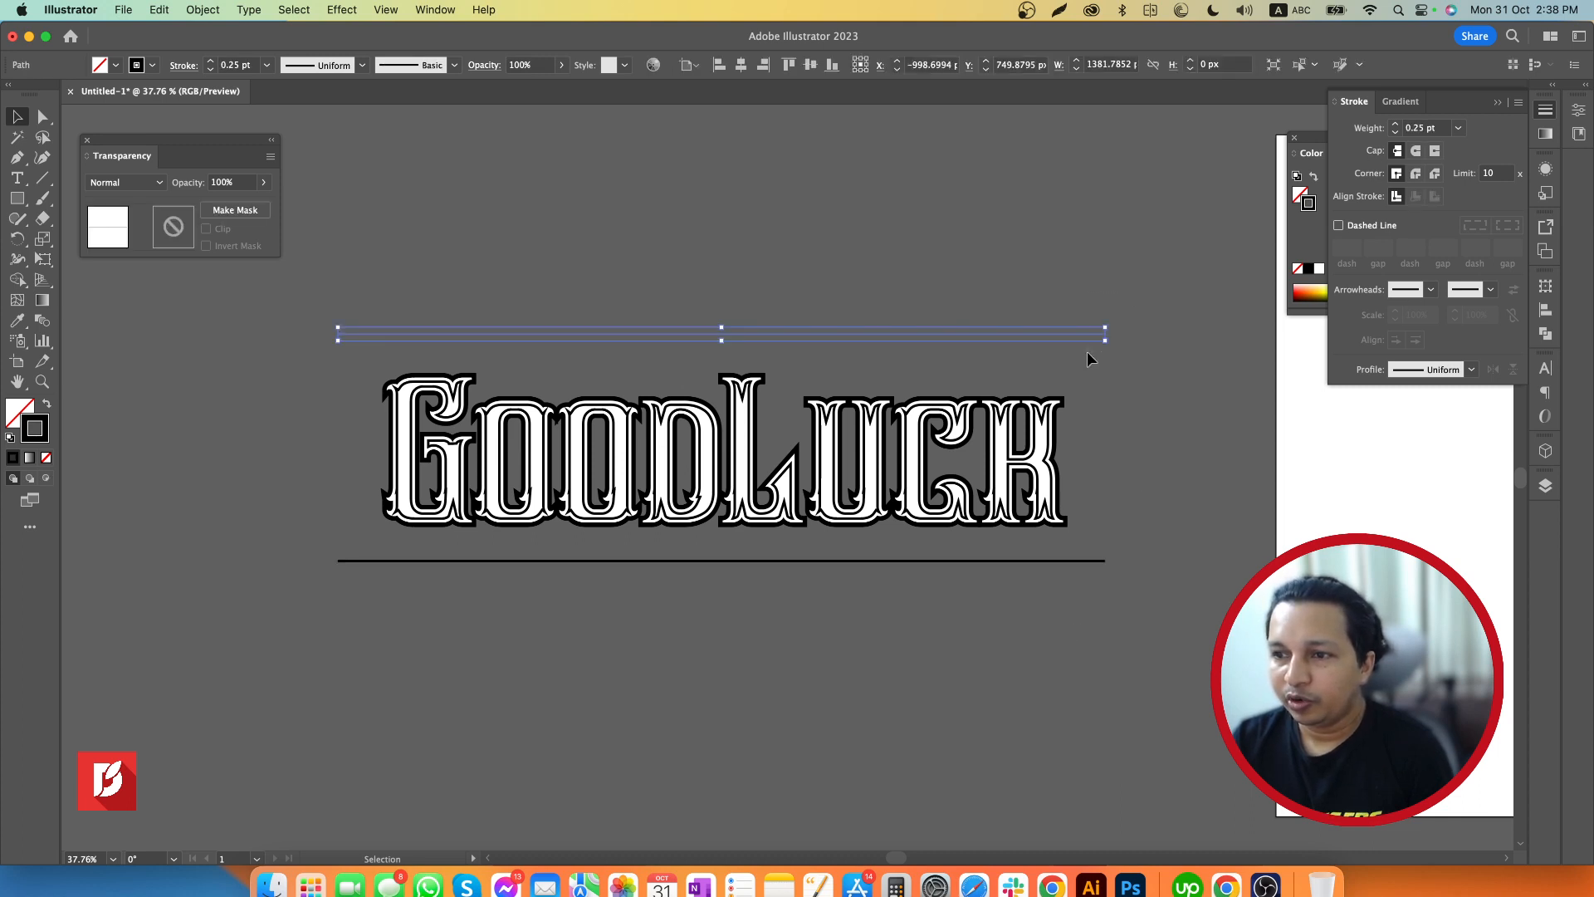
left_click(1105, 407)
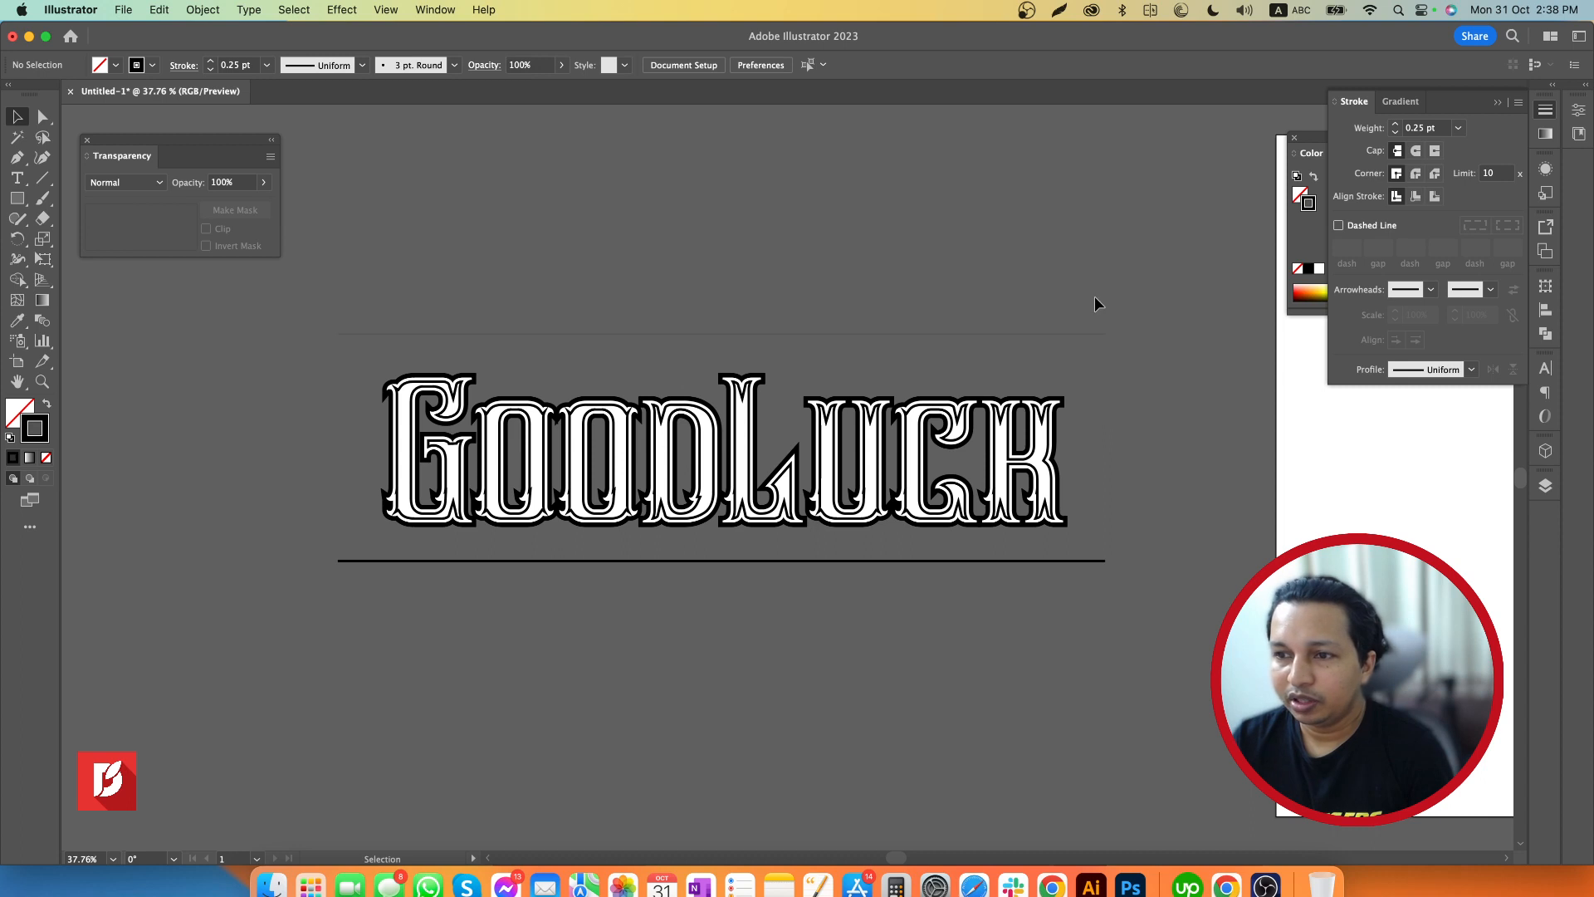
Blend the thin line above the lettering with the thick line below it using the Blend tool
left_click(1079, 334)
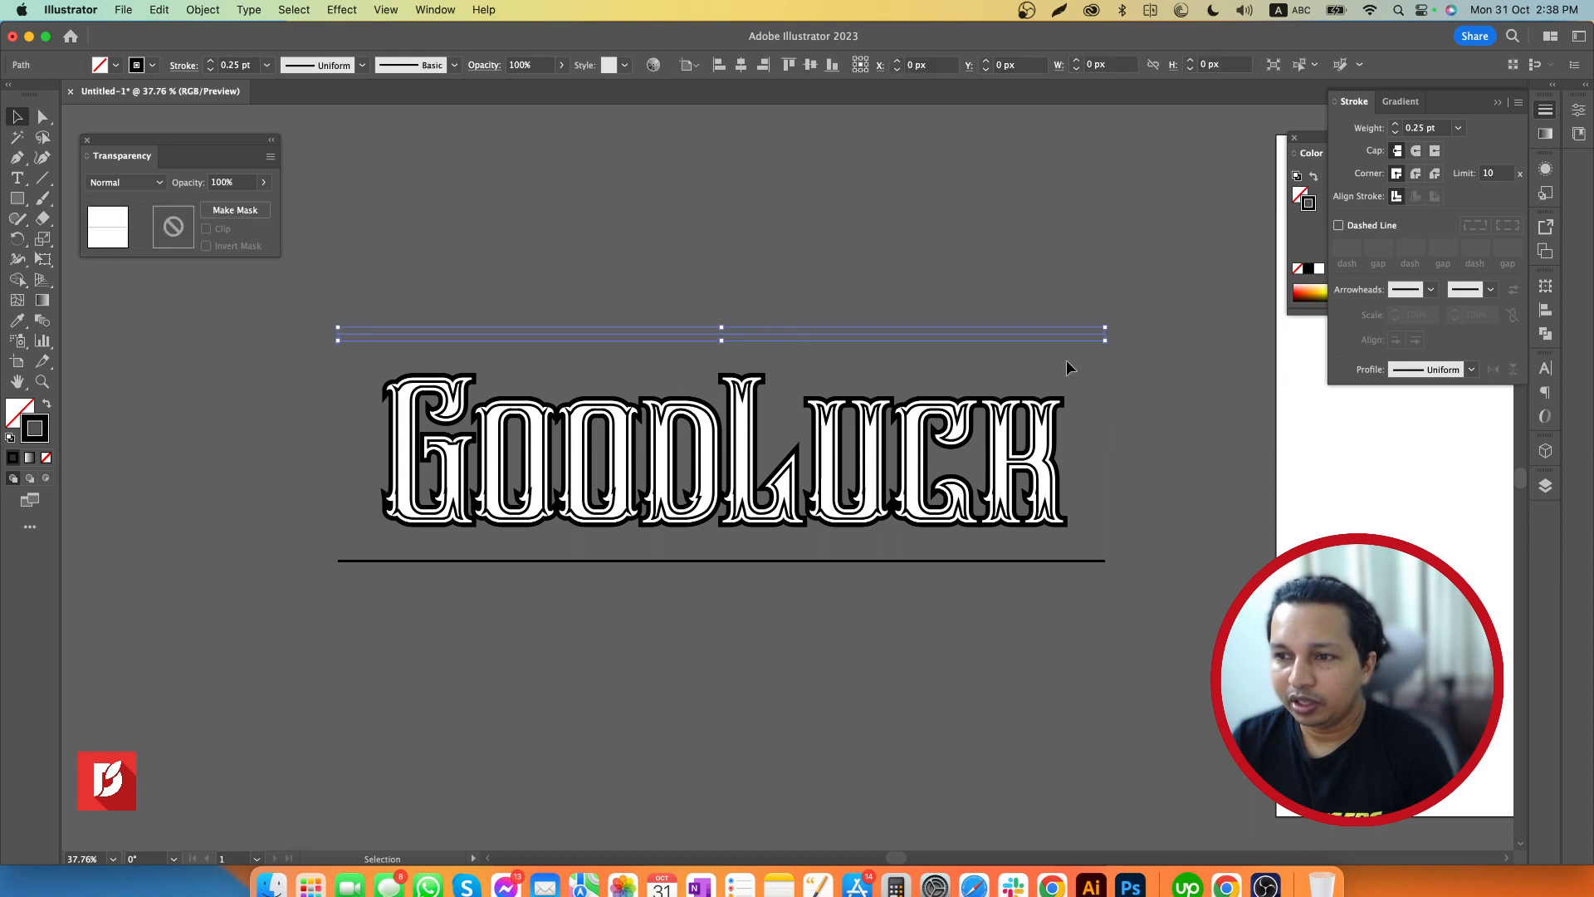
left_click(1034, 562, "shift")
left_click(42, 322)
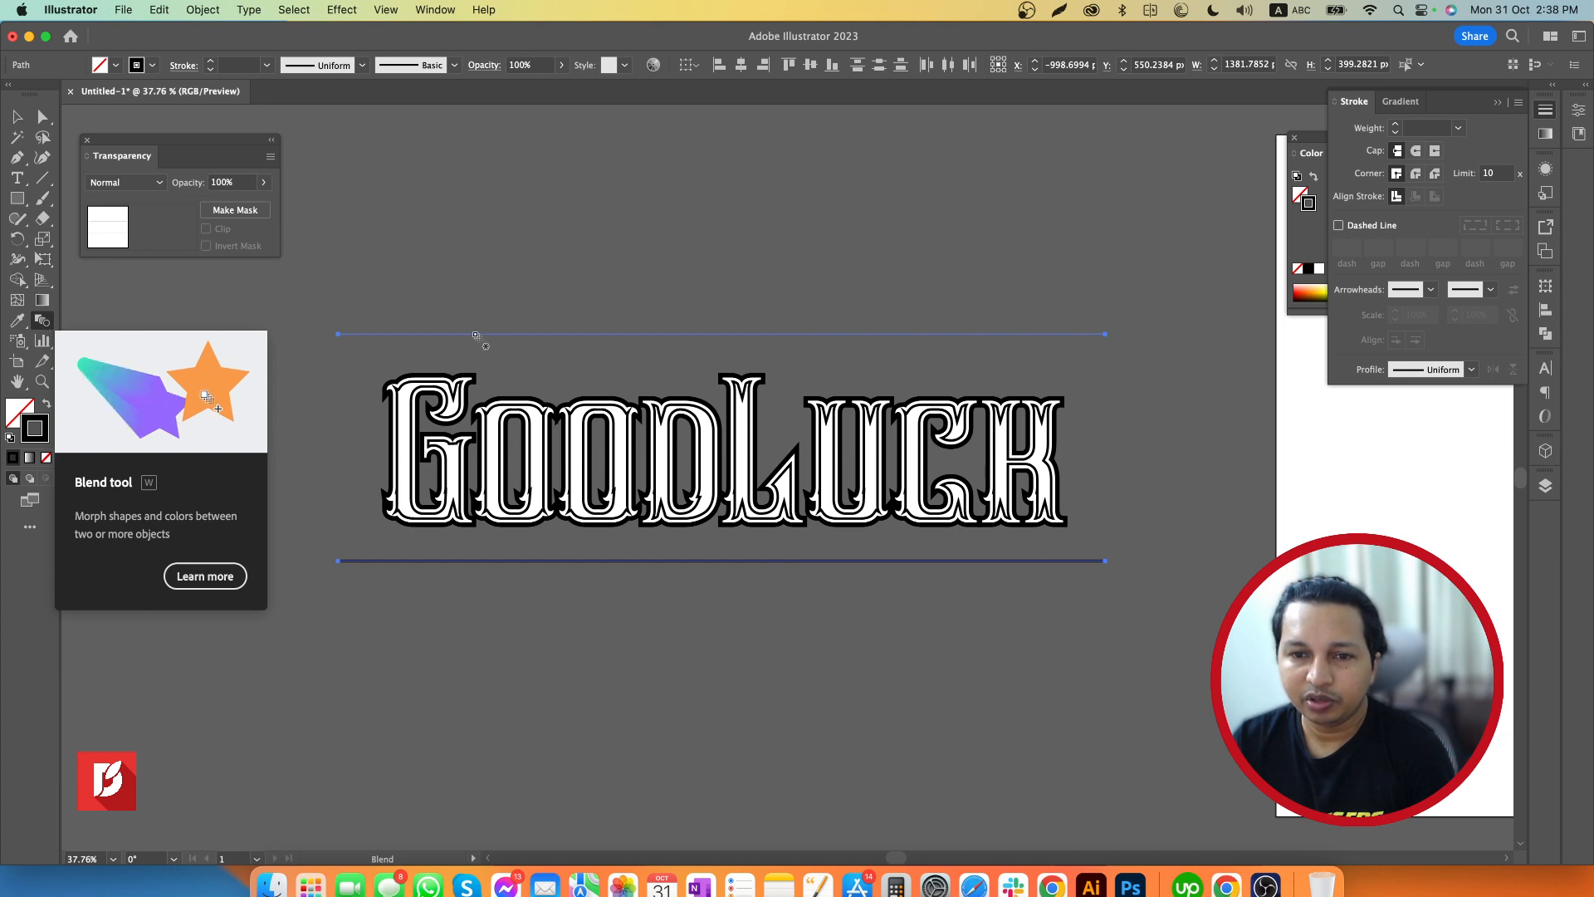
left_click(510, 561)
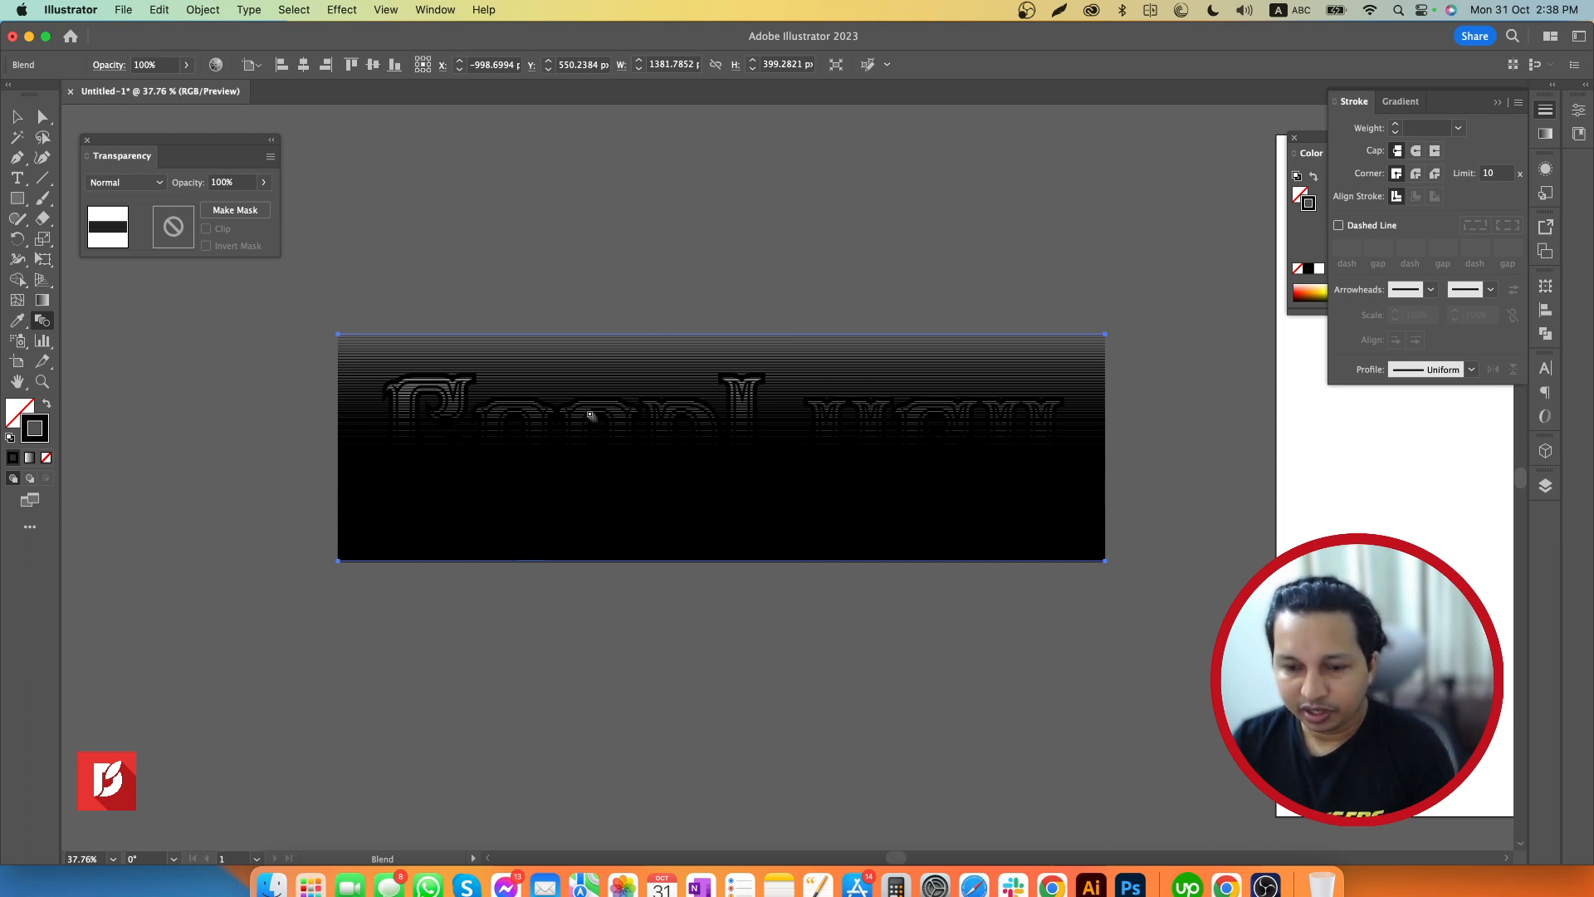
Reduce the height of the line blend from both edges to about 336 px, fitting it closer around the lettering
key("z")
left_click_drag(520, 409, 904, 406)
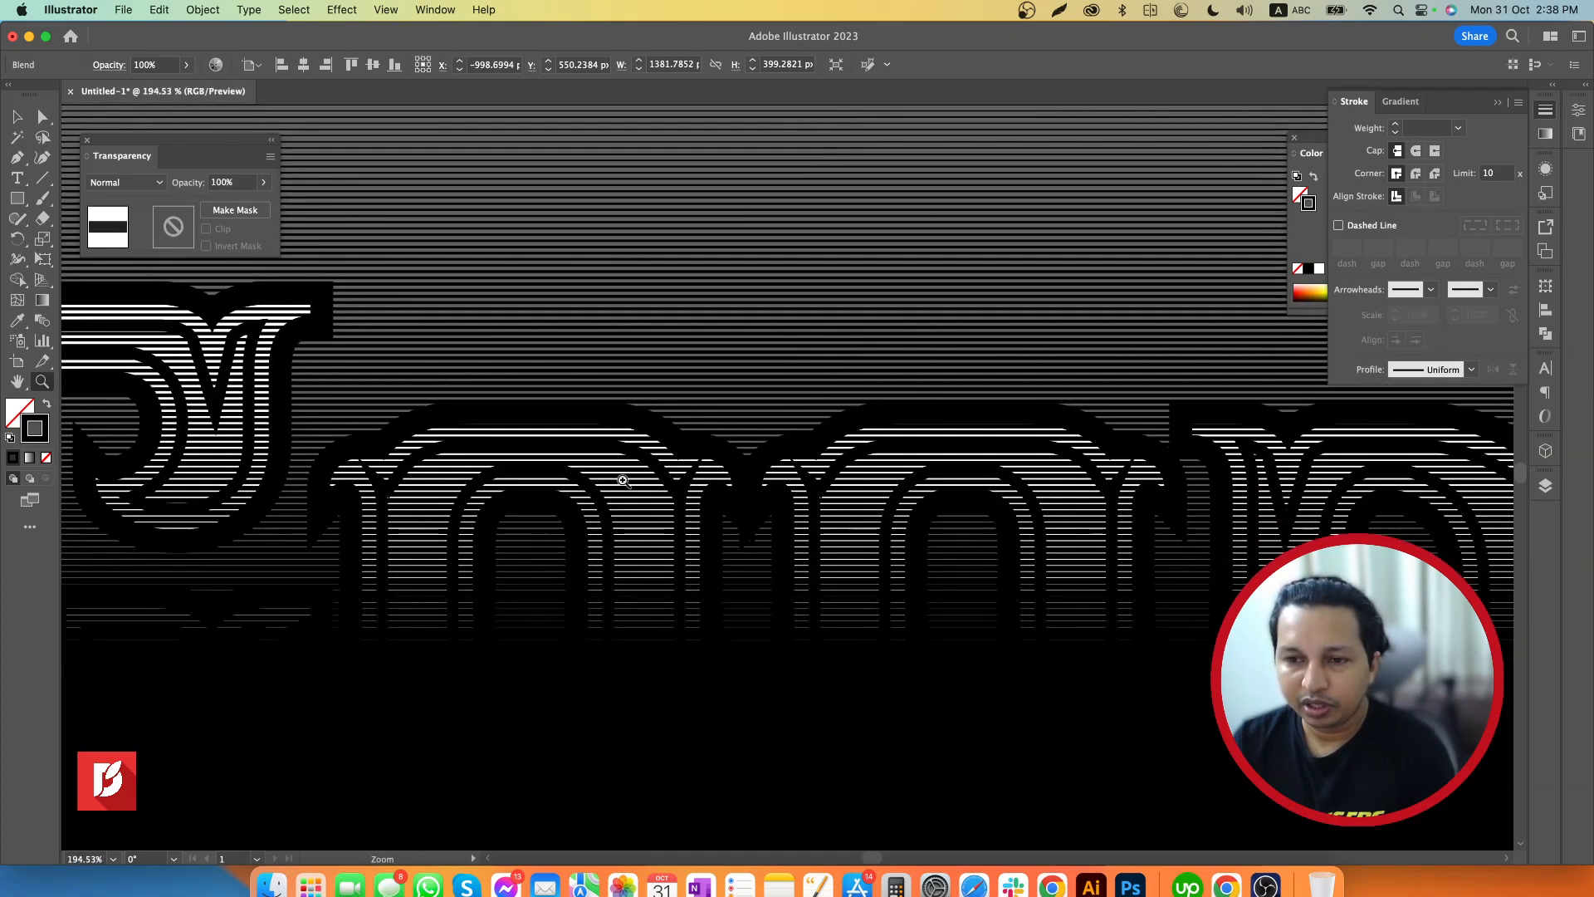
left_click_drag(553, 488, 454, 480)
left_click_drag(786, 462, 661, 461)
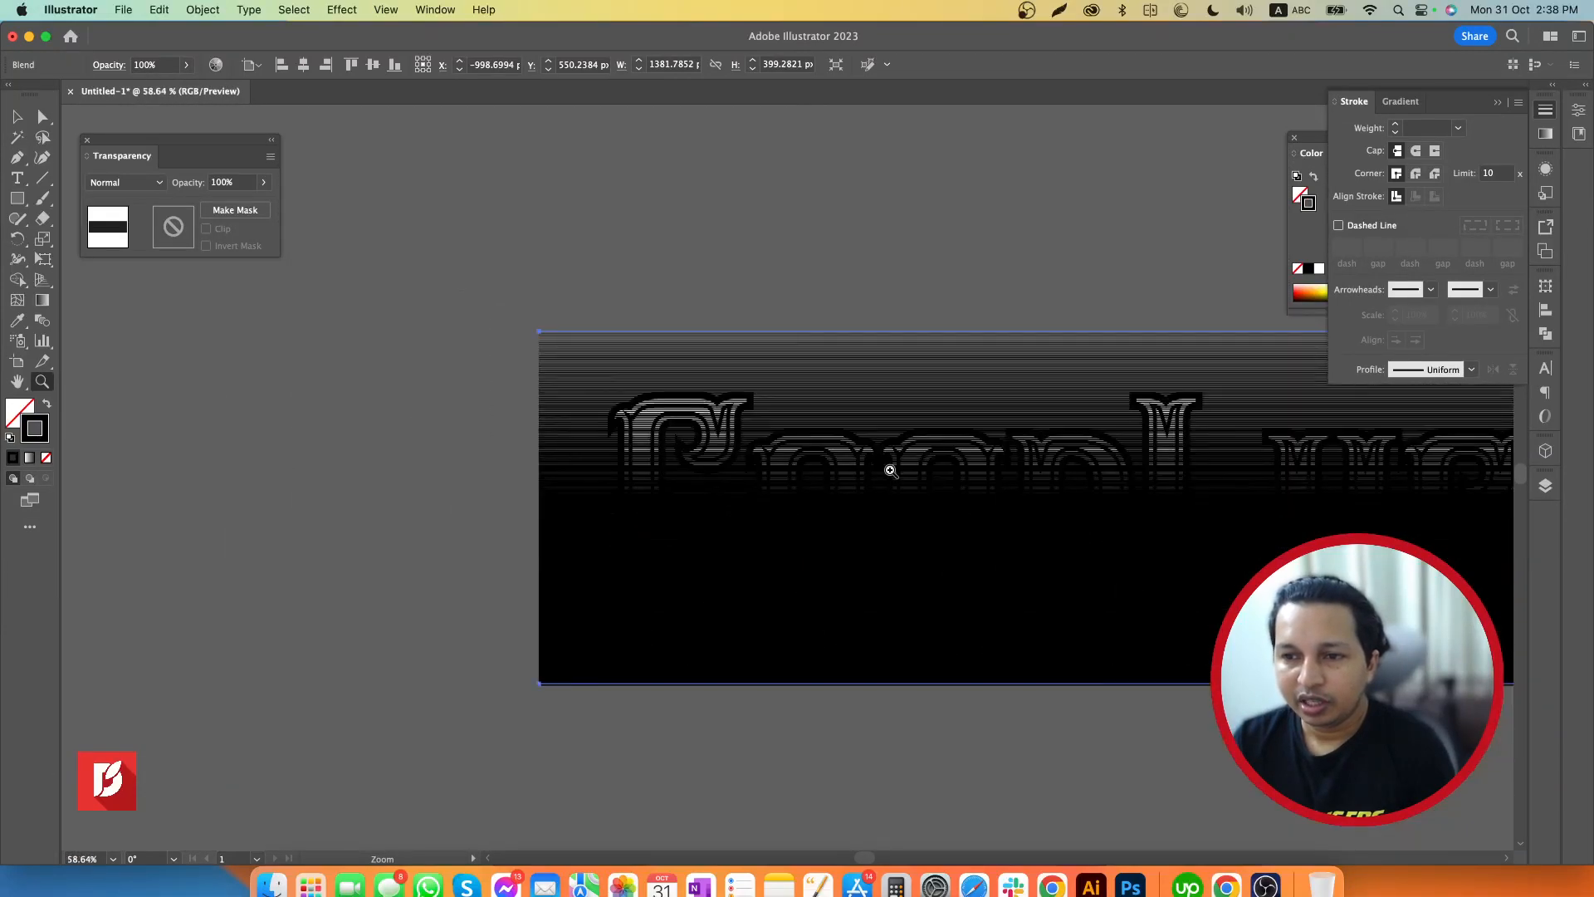
left_click_drag(953, 456, 588, 467)
key("v")
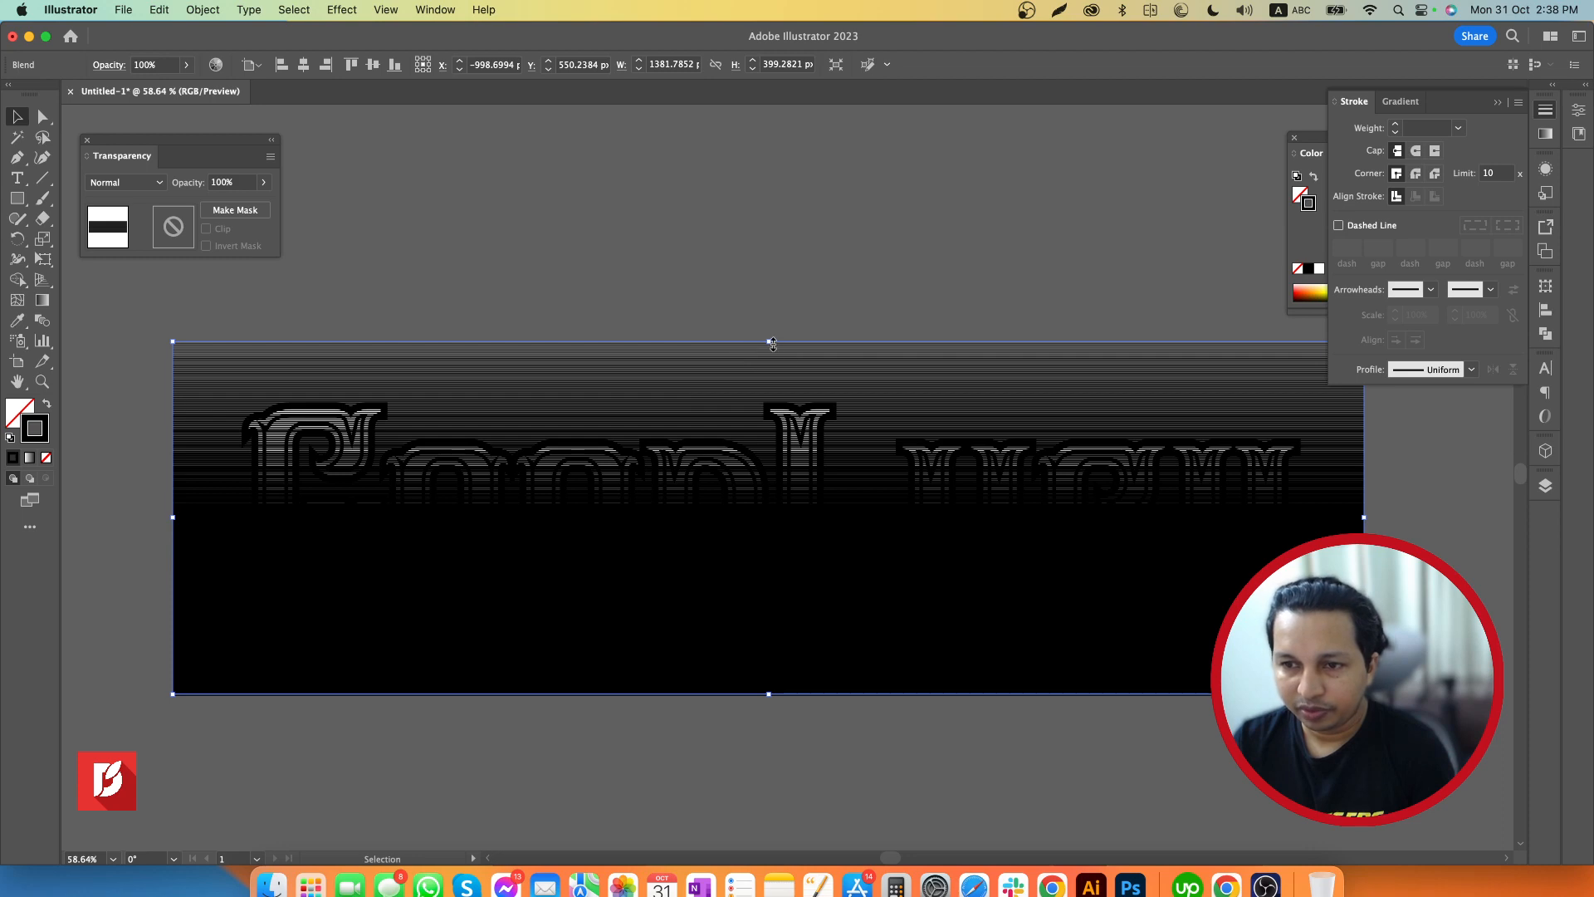
left_click_drag(770, 341, 771, 379)
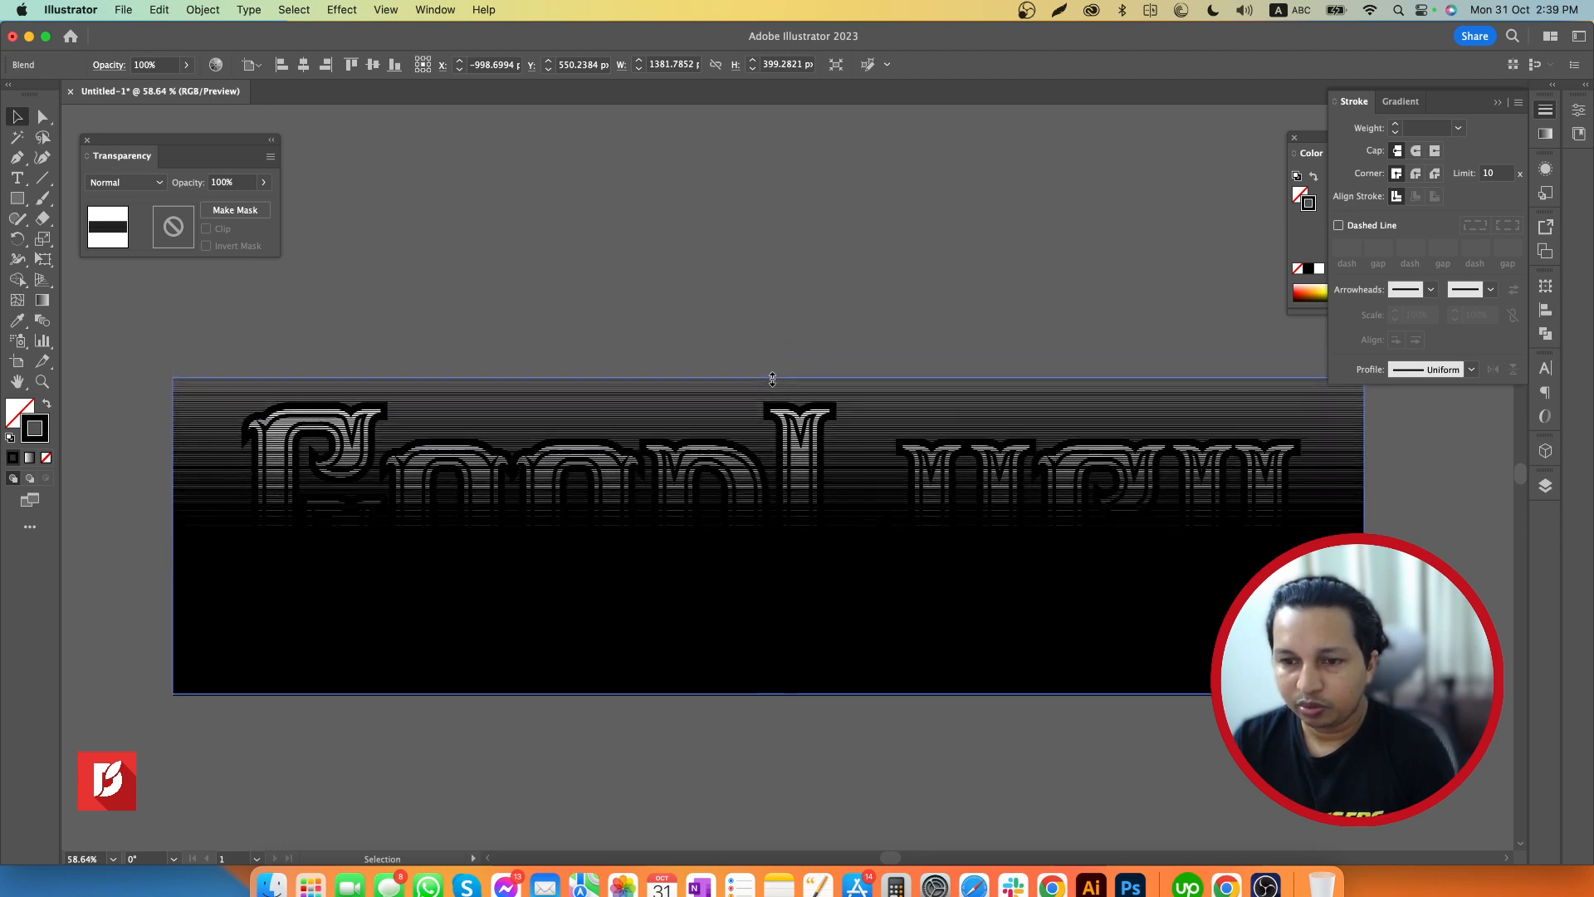
left_click_drag(773, 700, 770, 673)
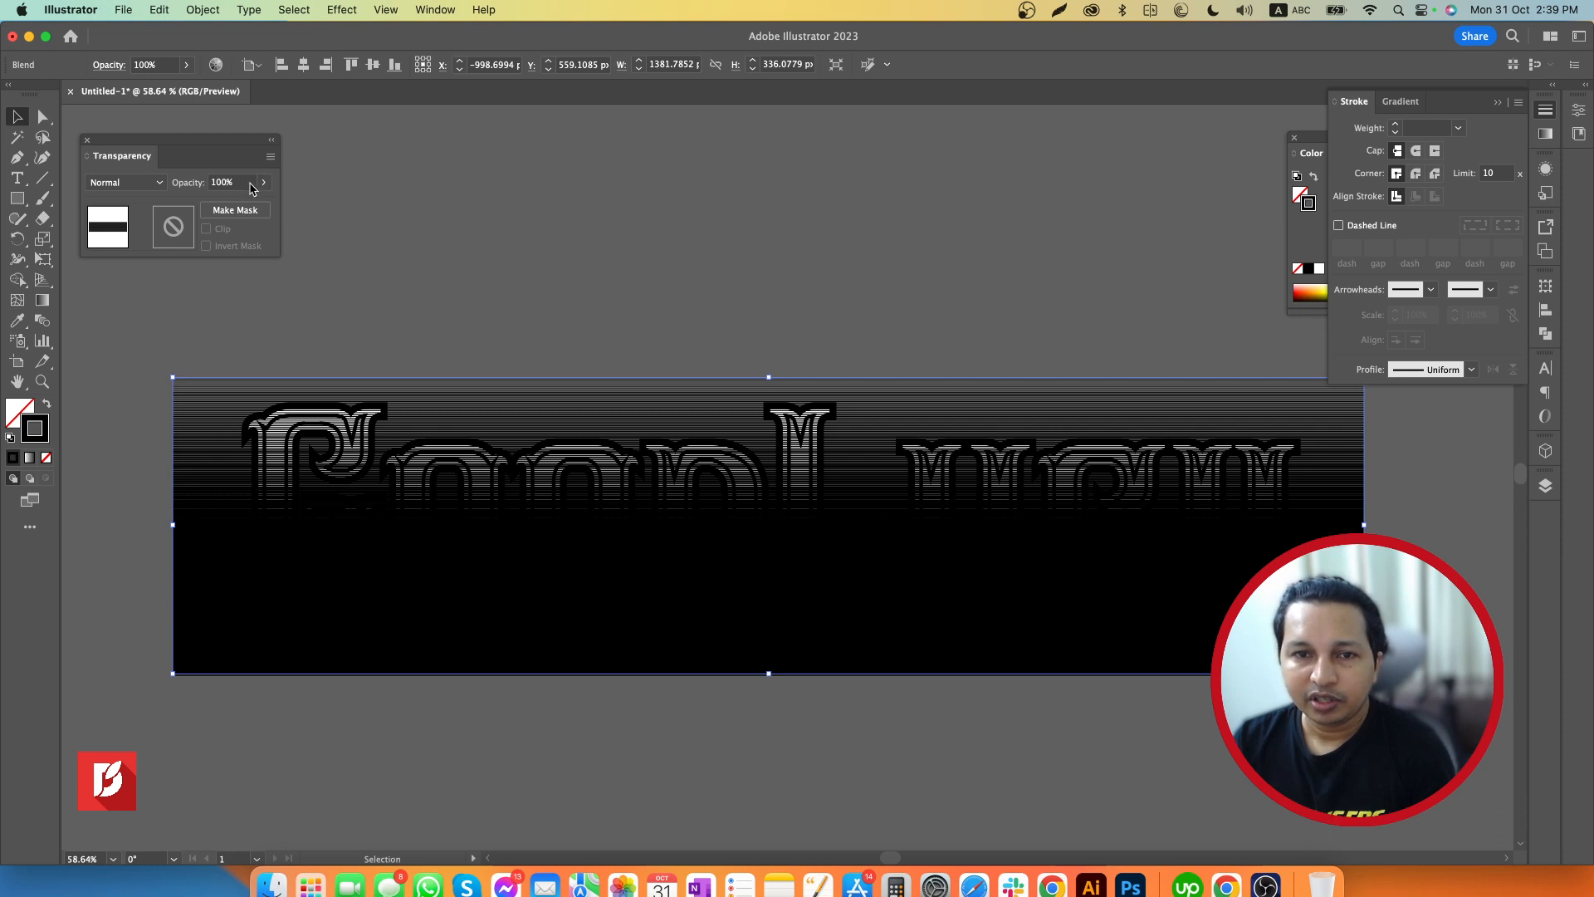
Change the blend spacing to Specified Steps with a value of 100
left_click(40, 322)
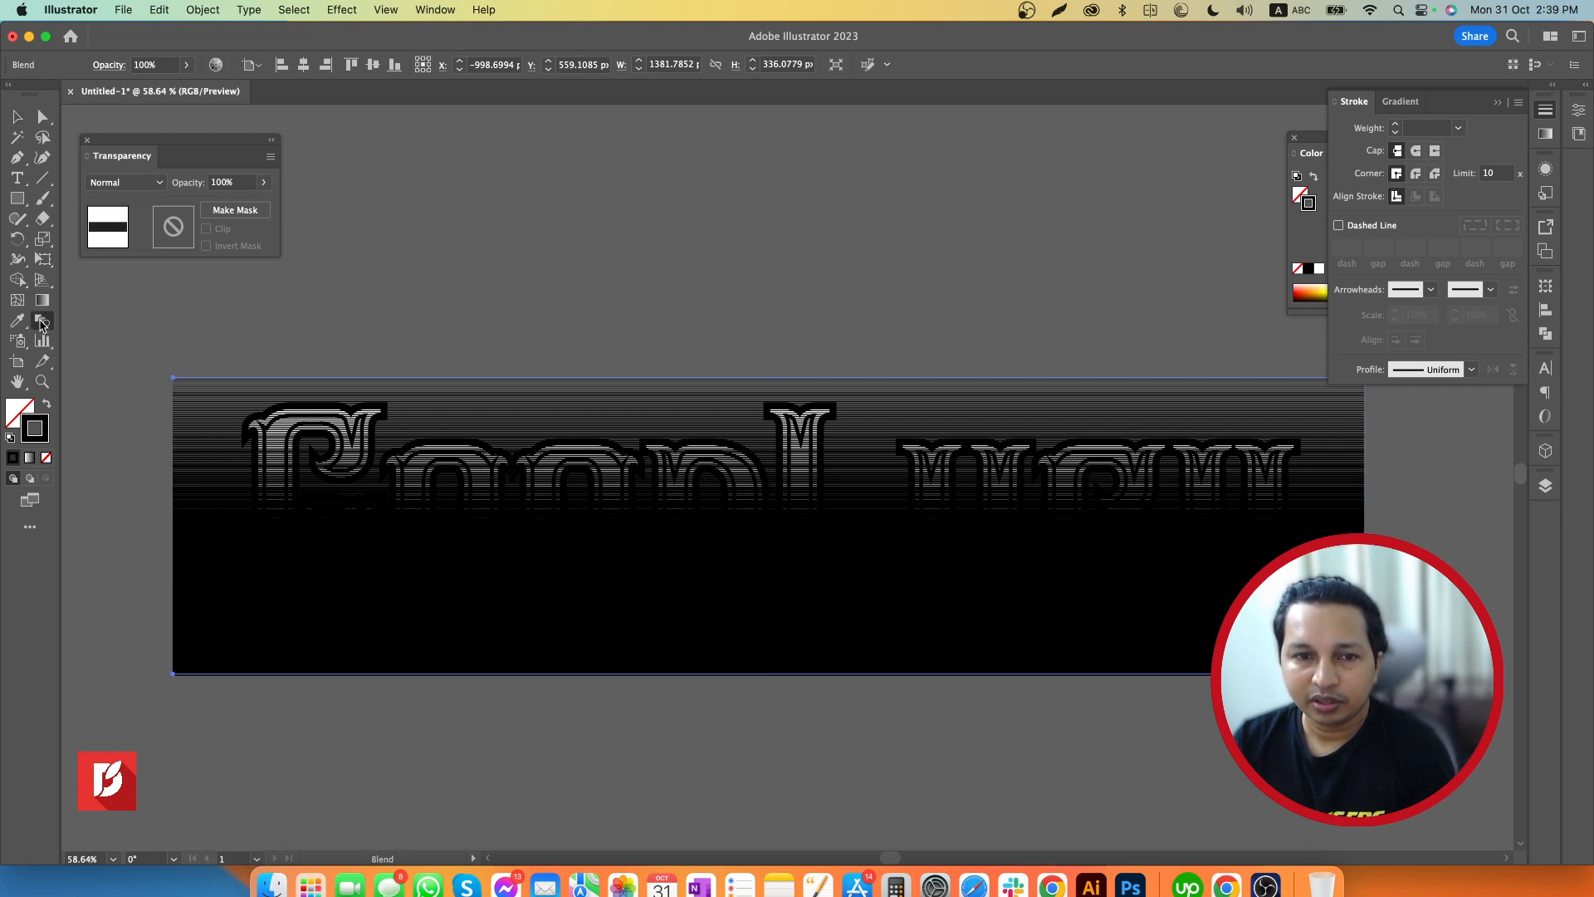
double_click(41, 323)
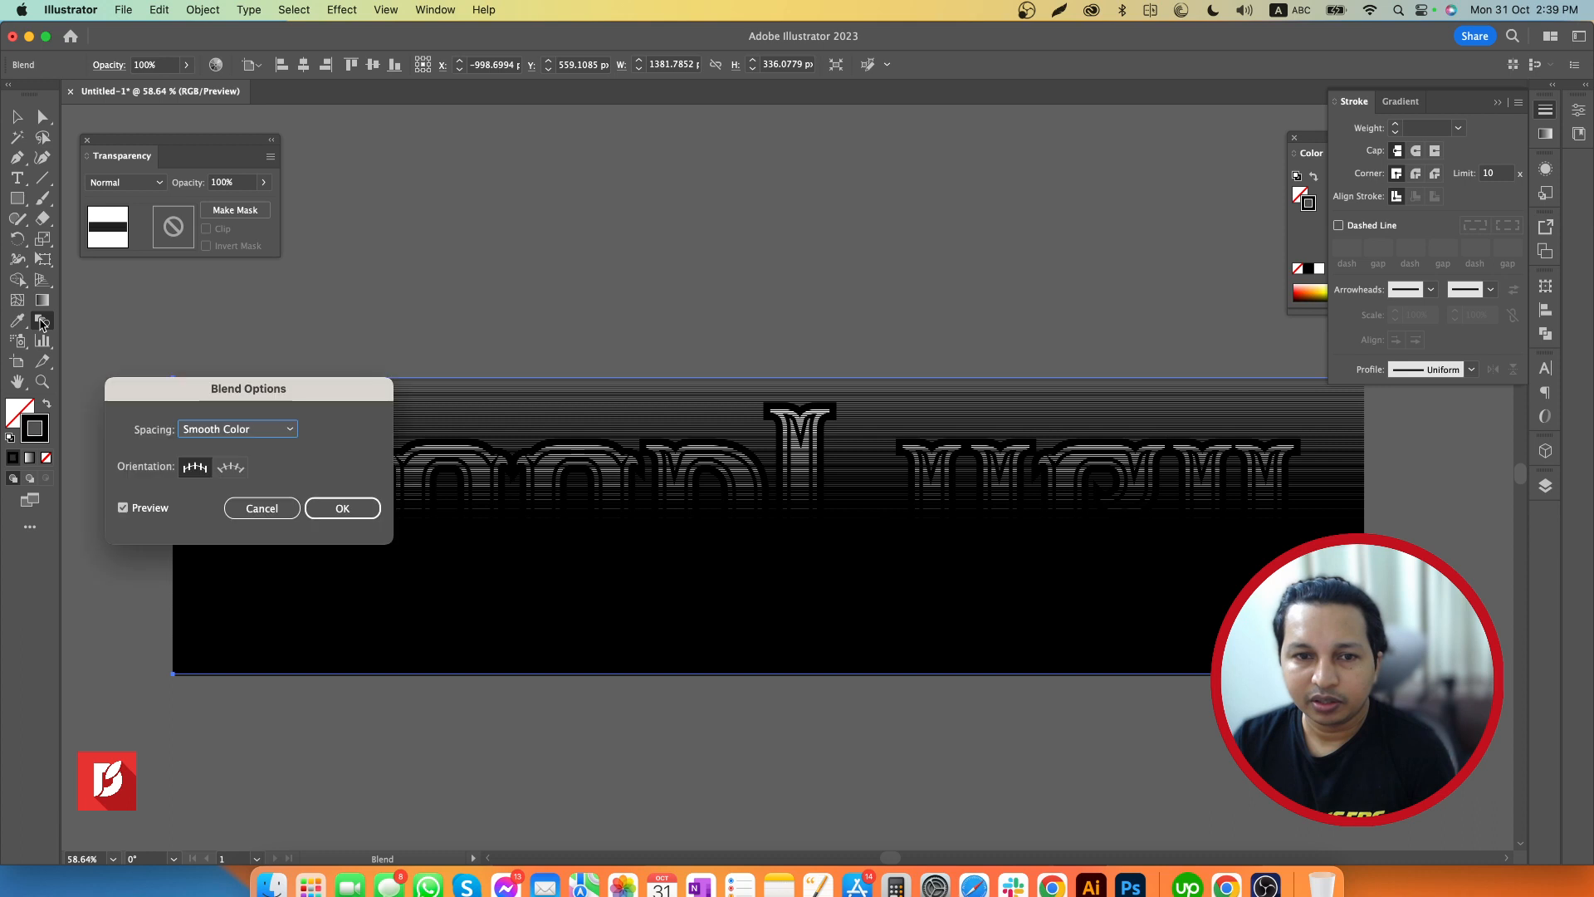
left_click(250, 432)
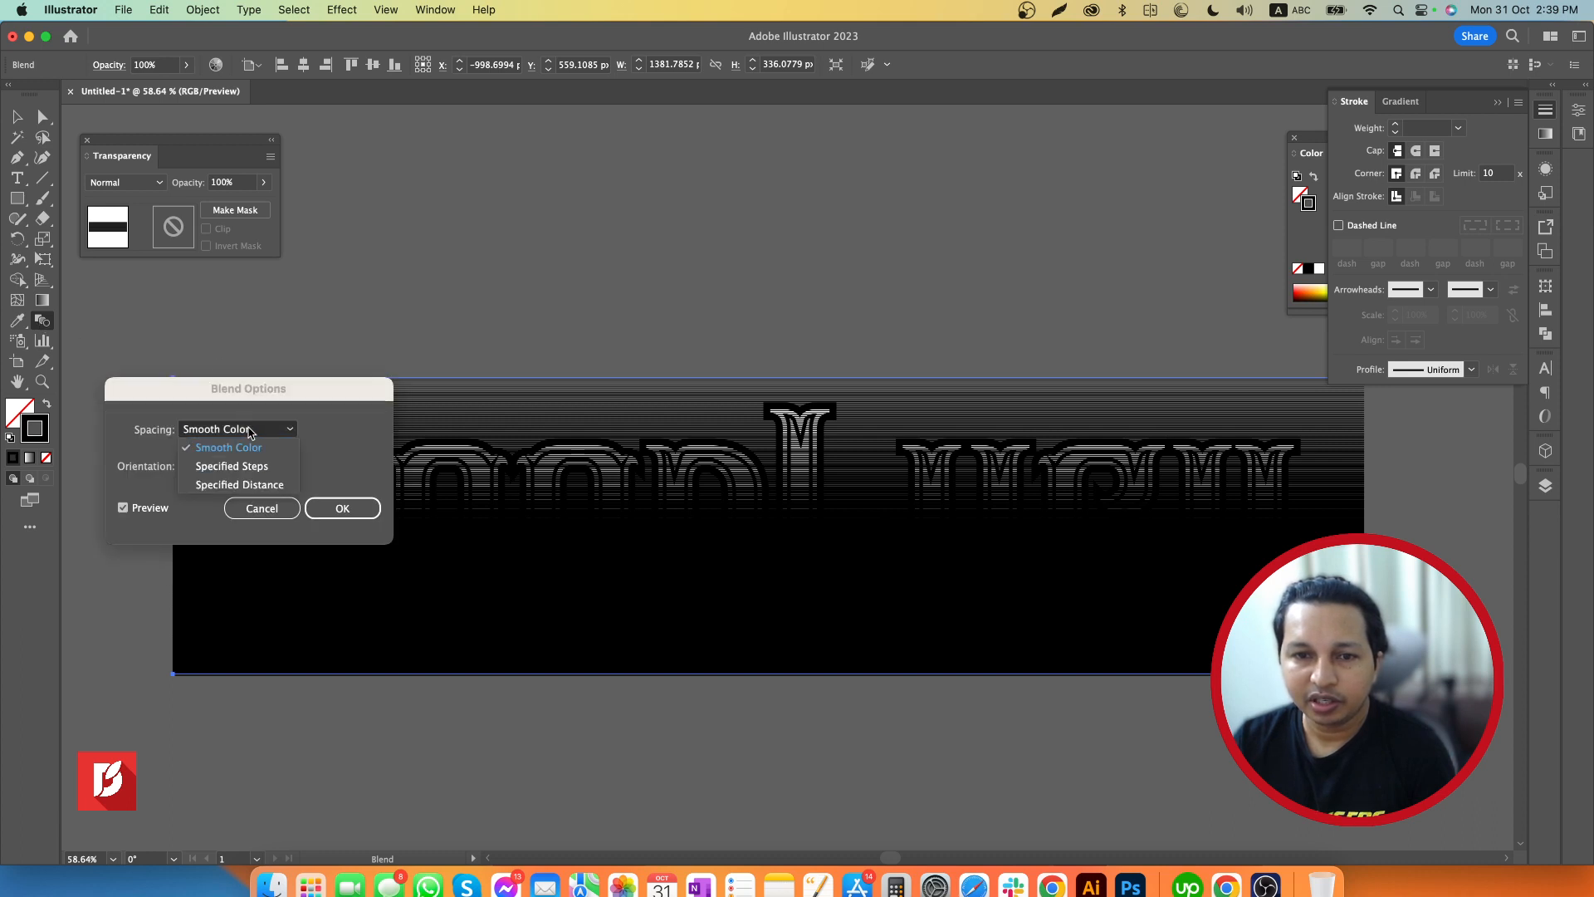
left_click(238, 469)
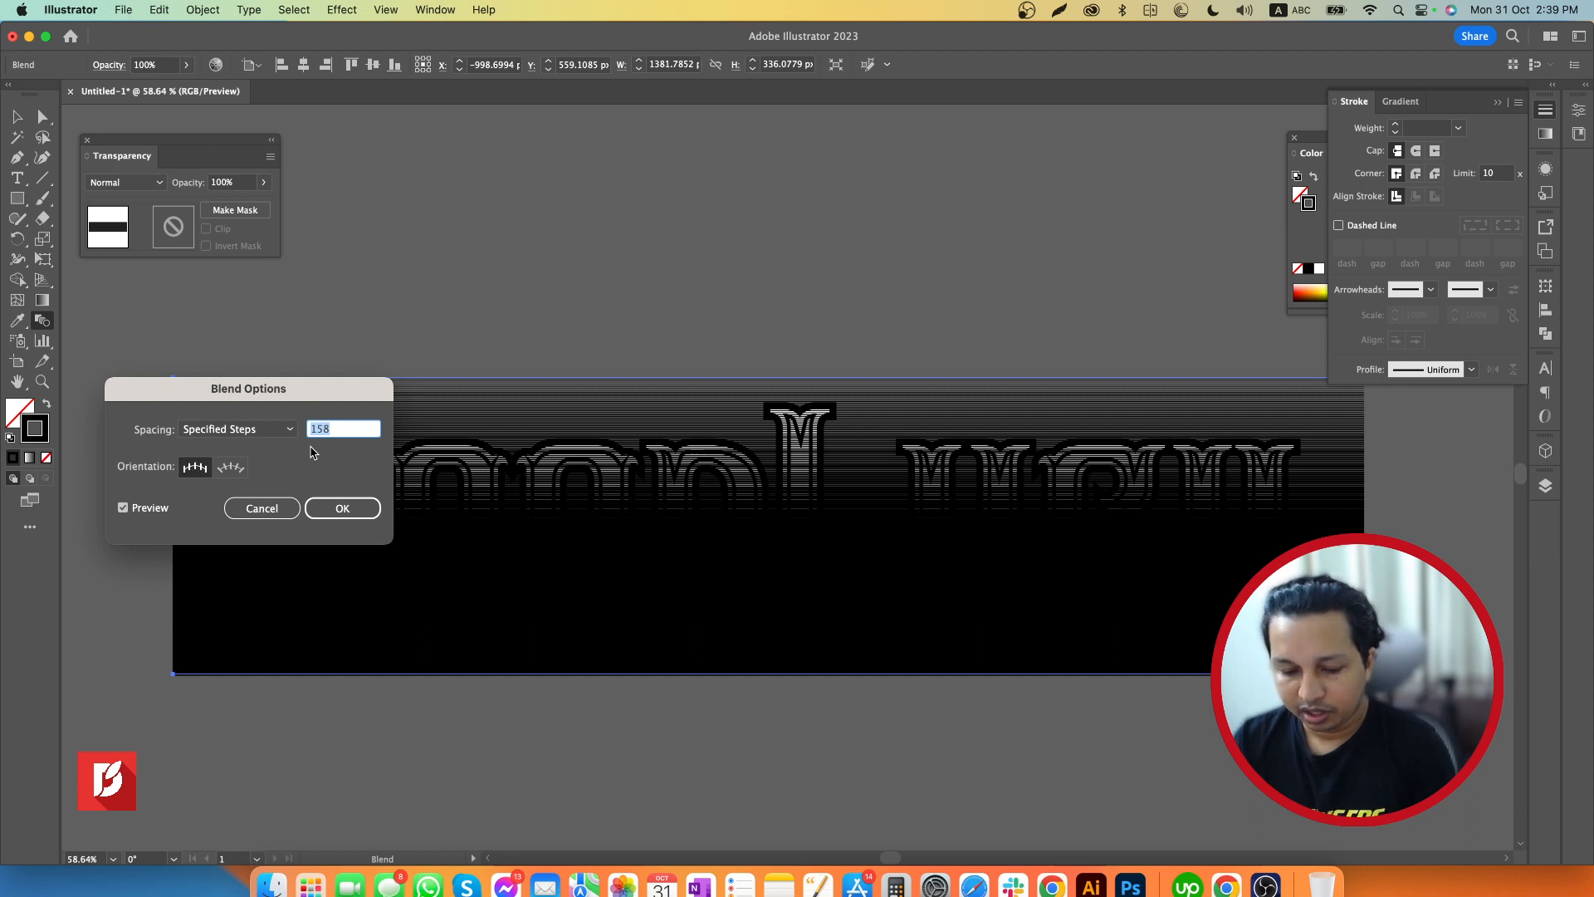
type("100")
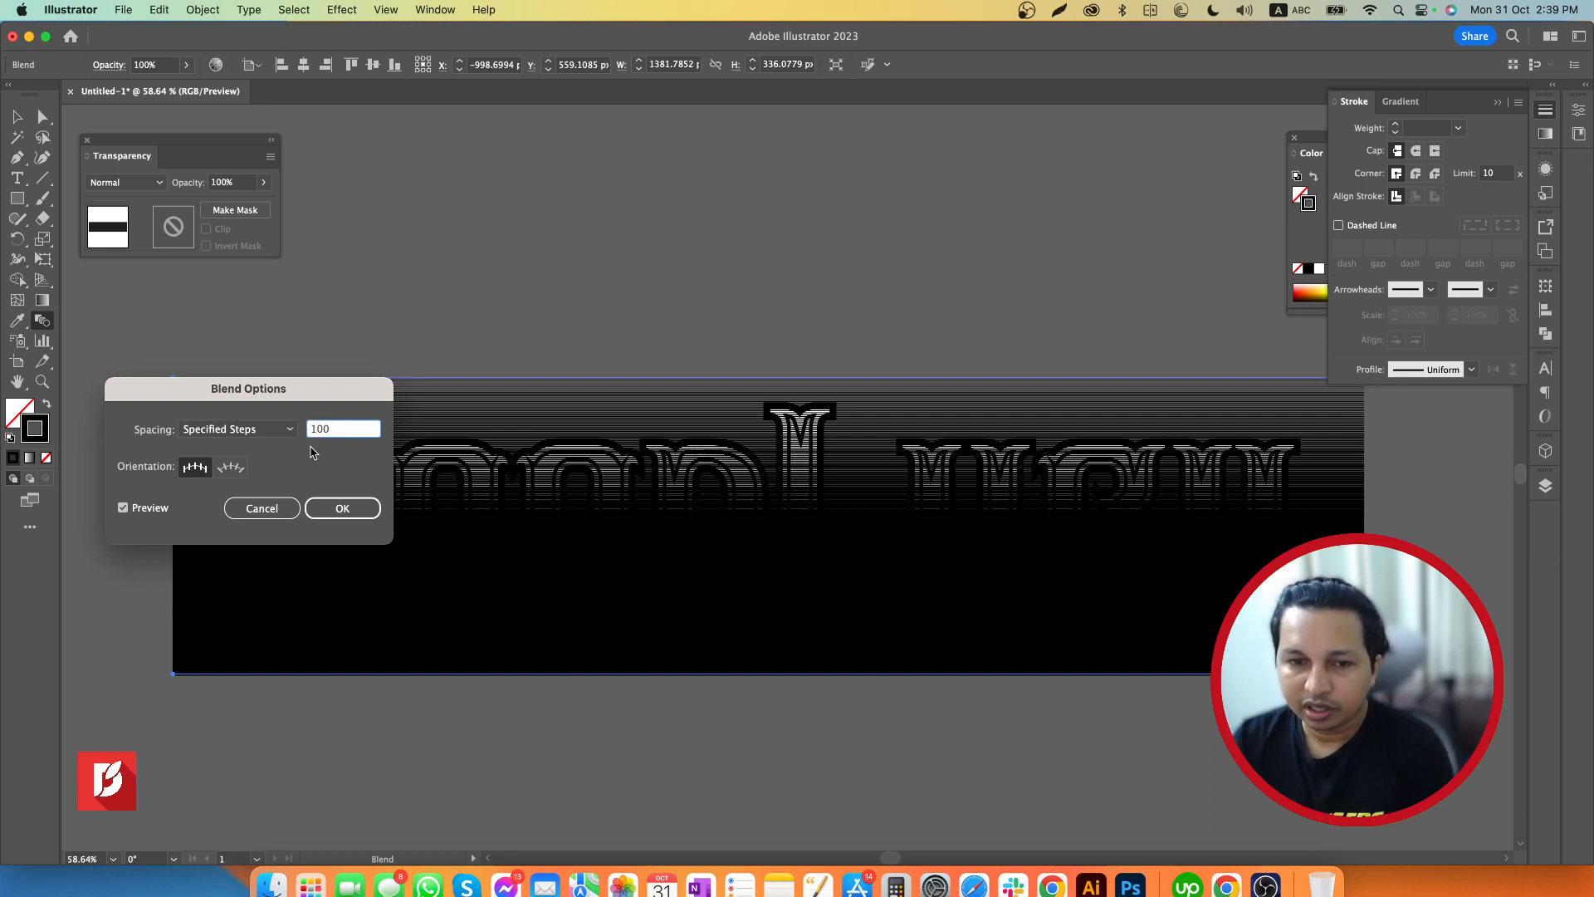
left_click(349, 508)
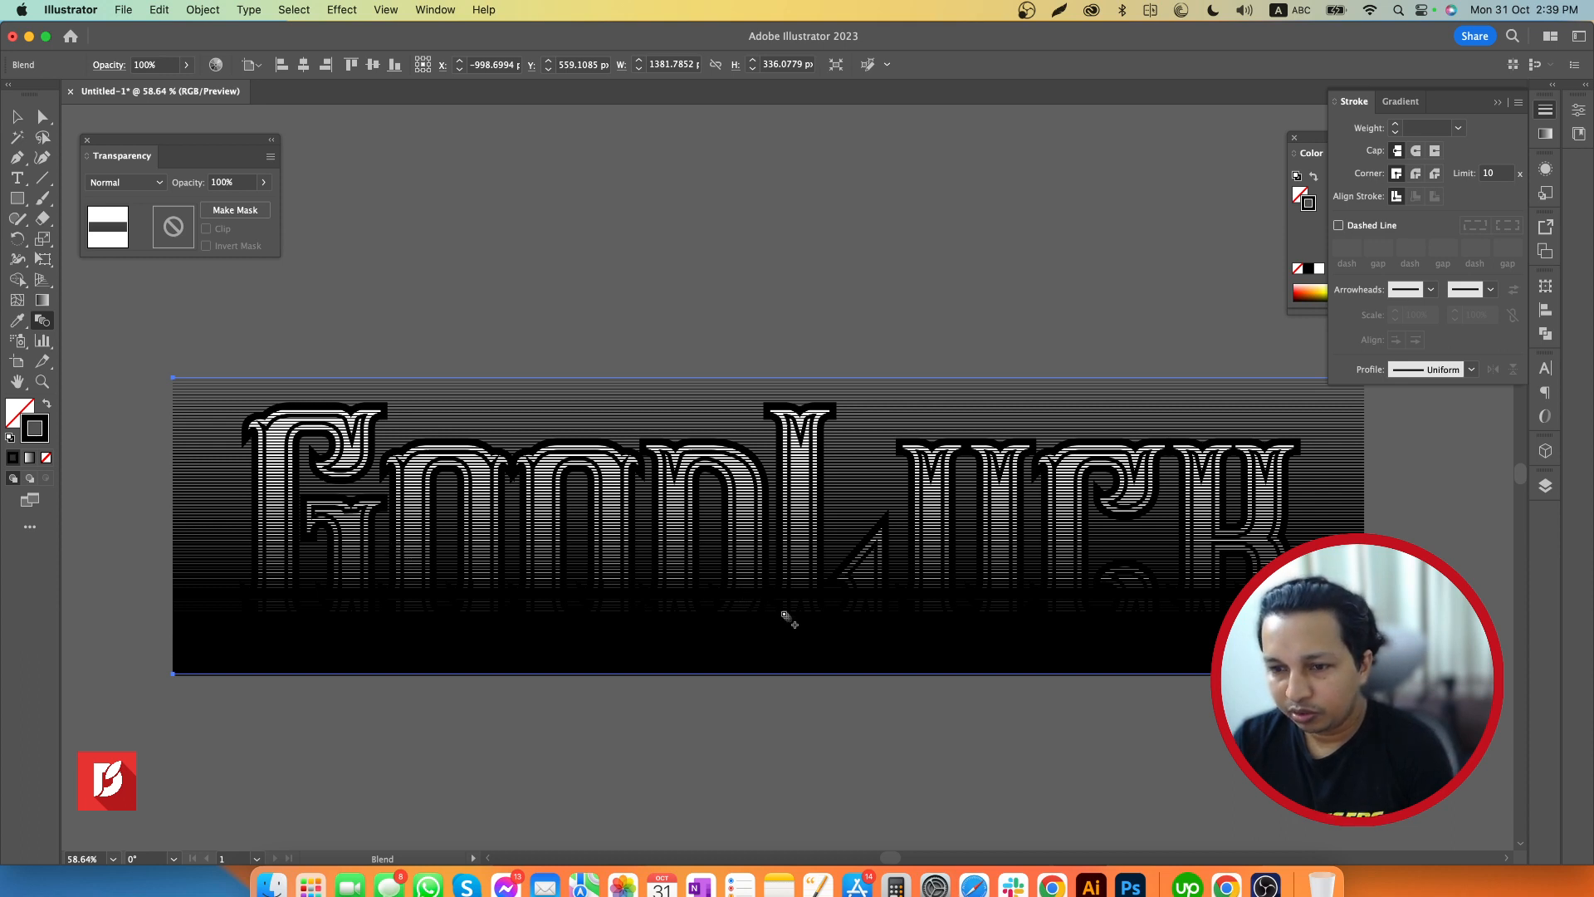
Reduce the blend's specified steps to 80
left_click(263, 182)
double_click(42, 320)
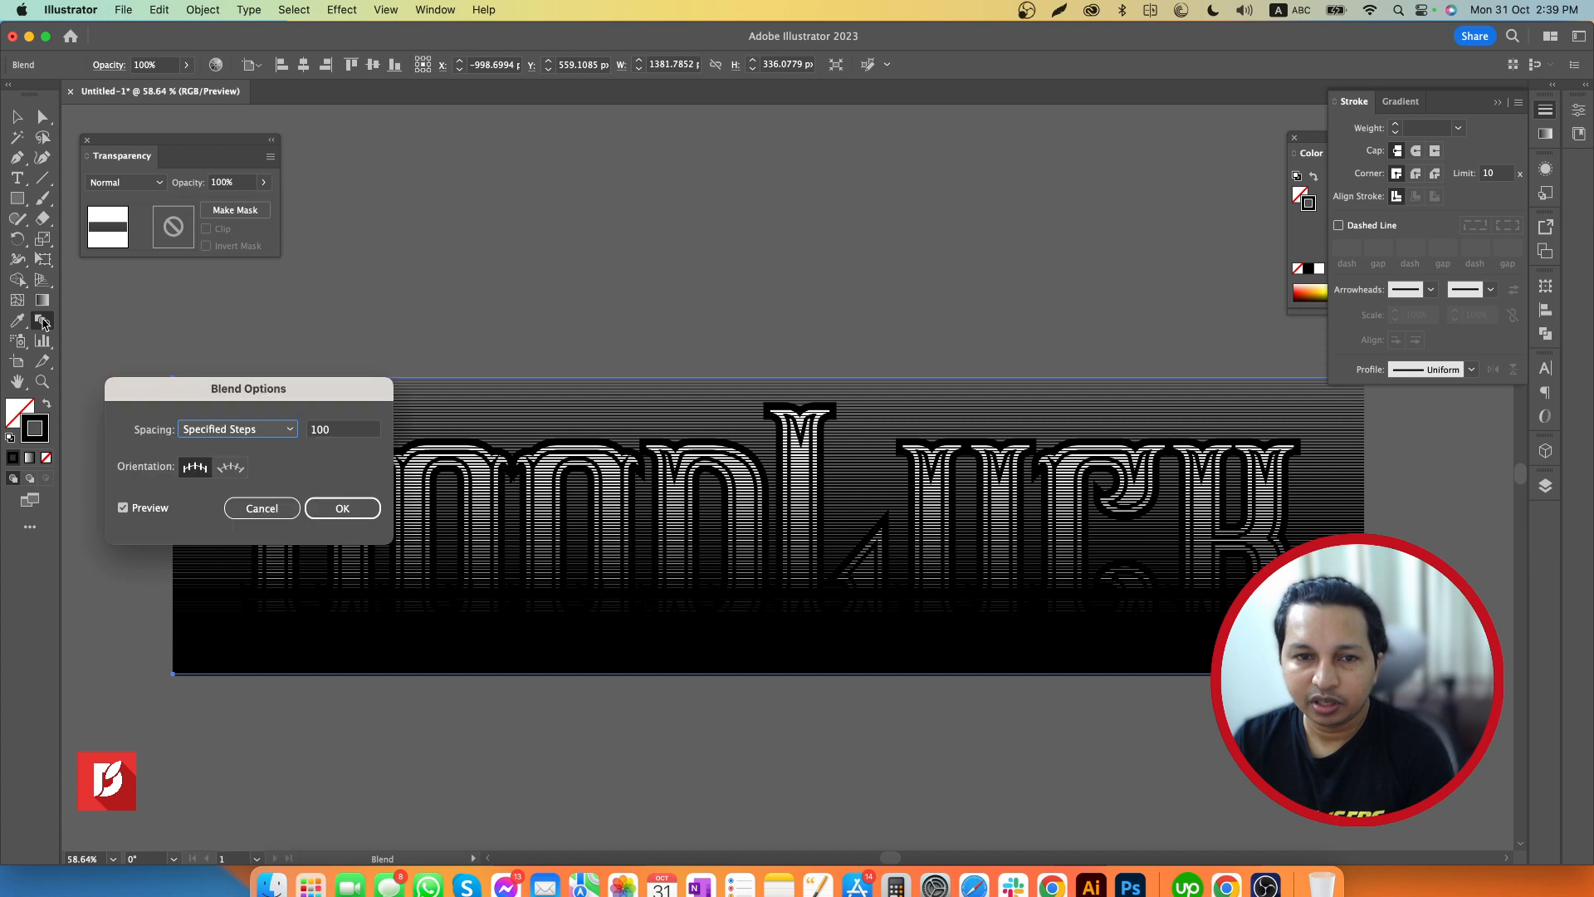
left_click(352, 430)
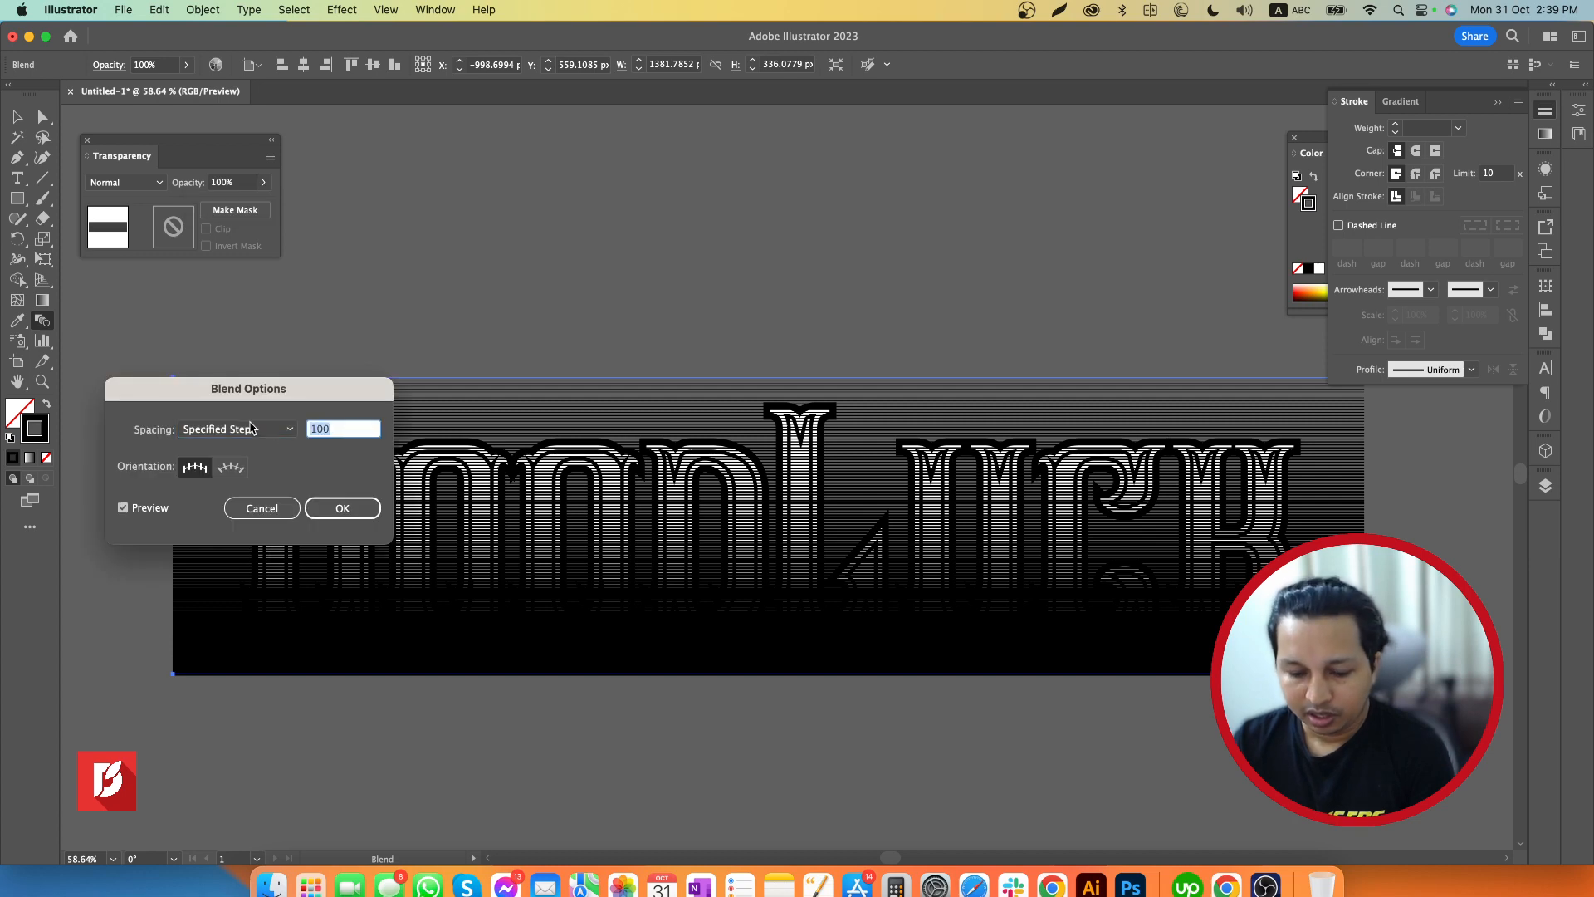
type("80")
key("Return")
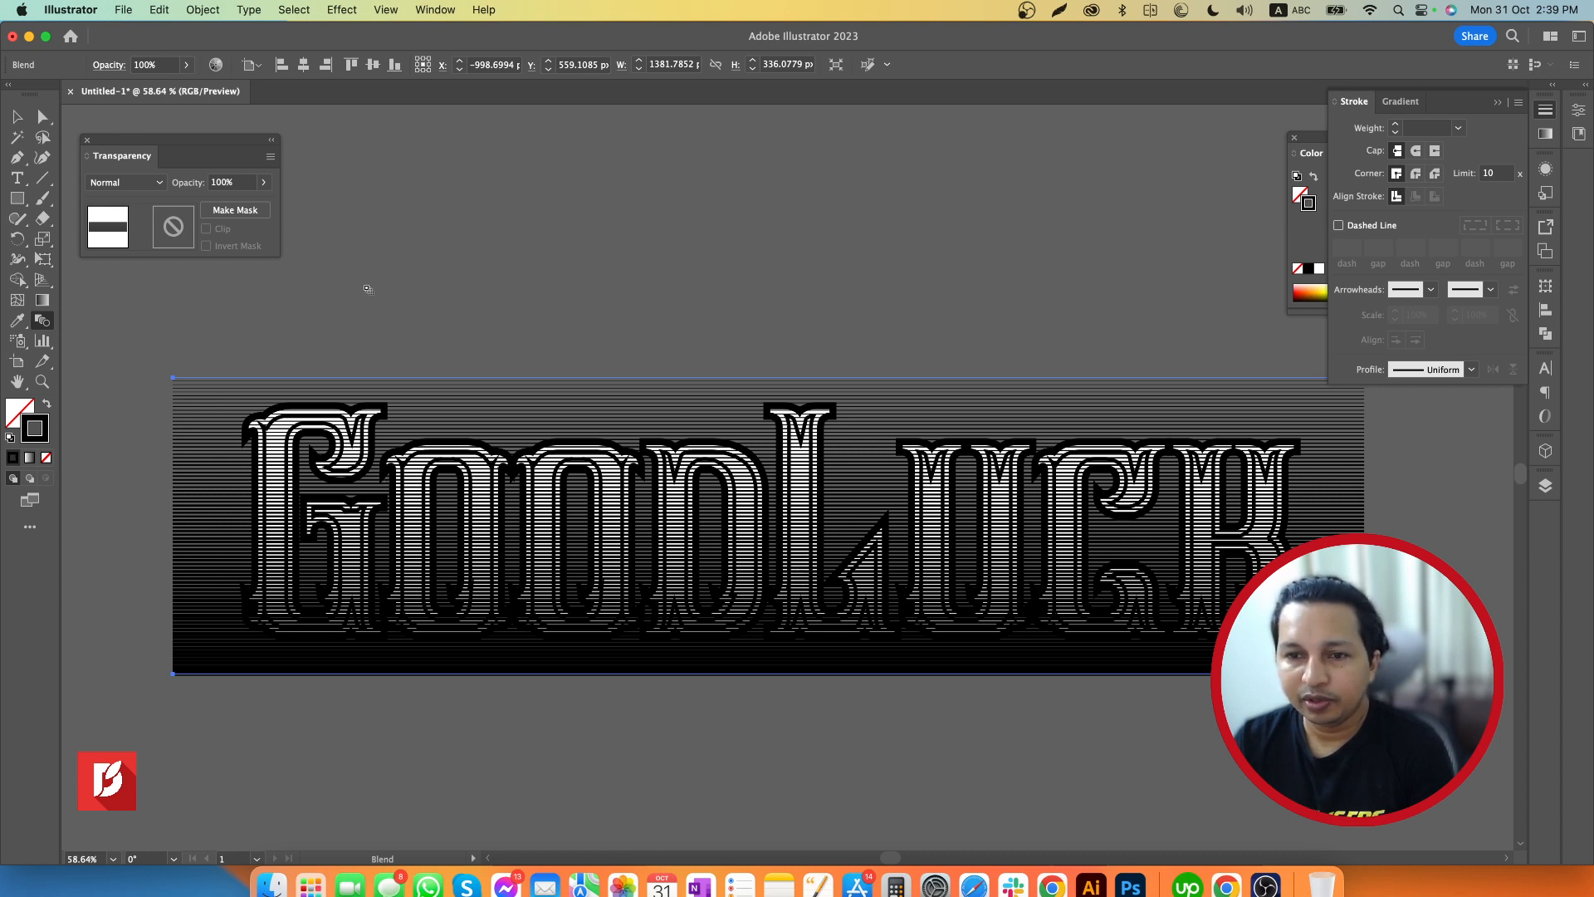
Expand the selected line blend with the Object, Fill and Stroke options enabled
left_click(16, 116)
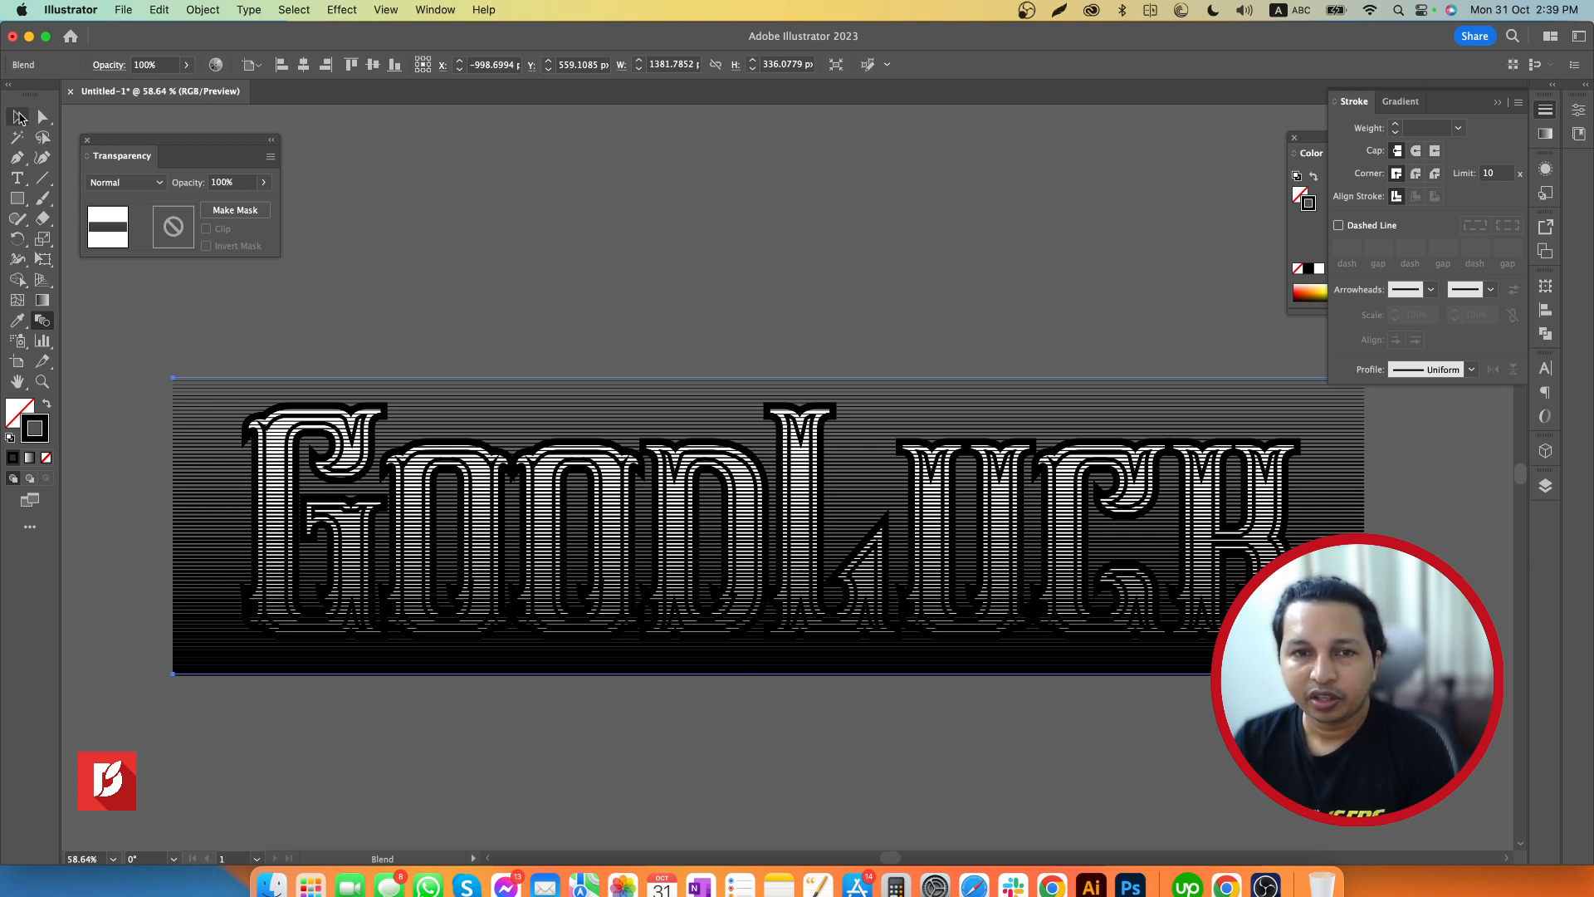
left_click(502, 231)
left_click(444, 408)
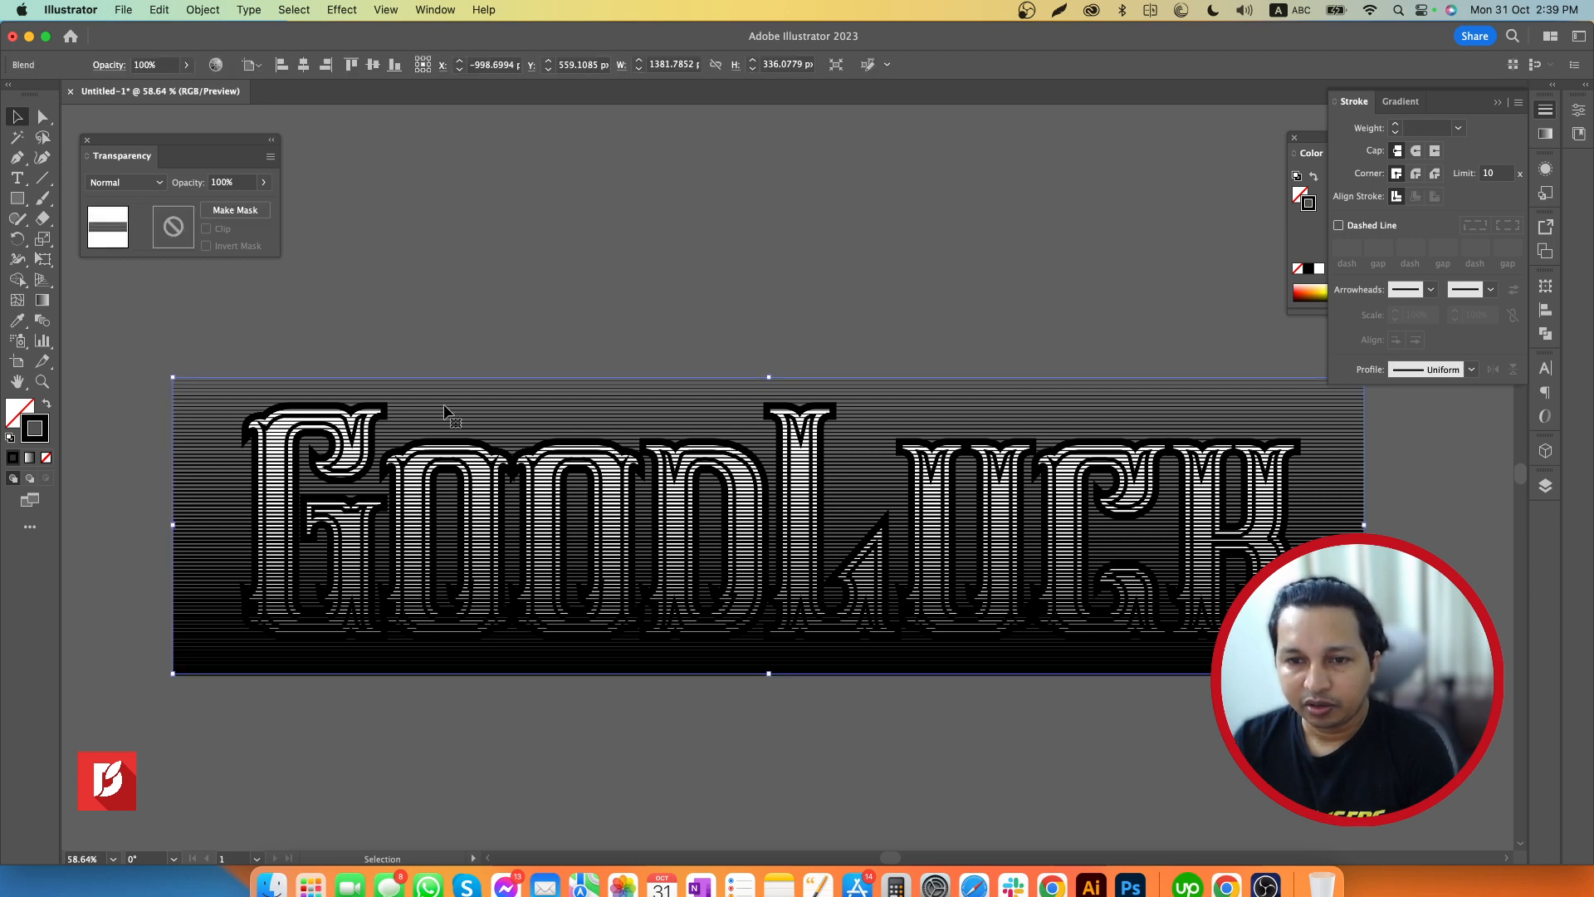
left_click(204, 11)
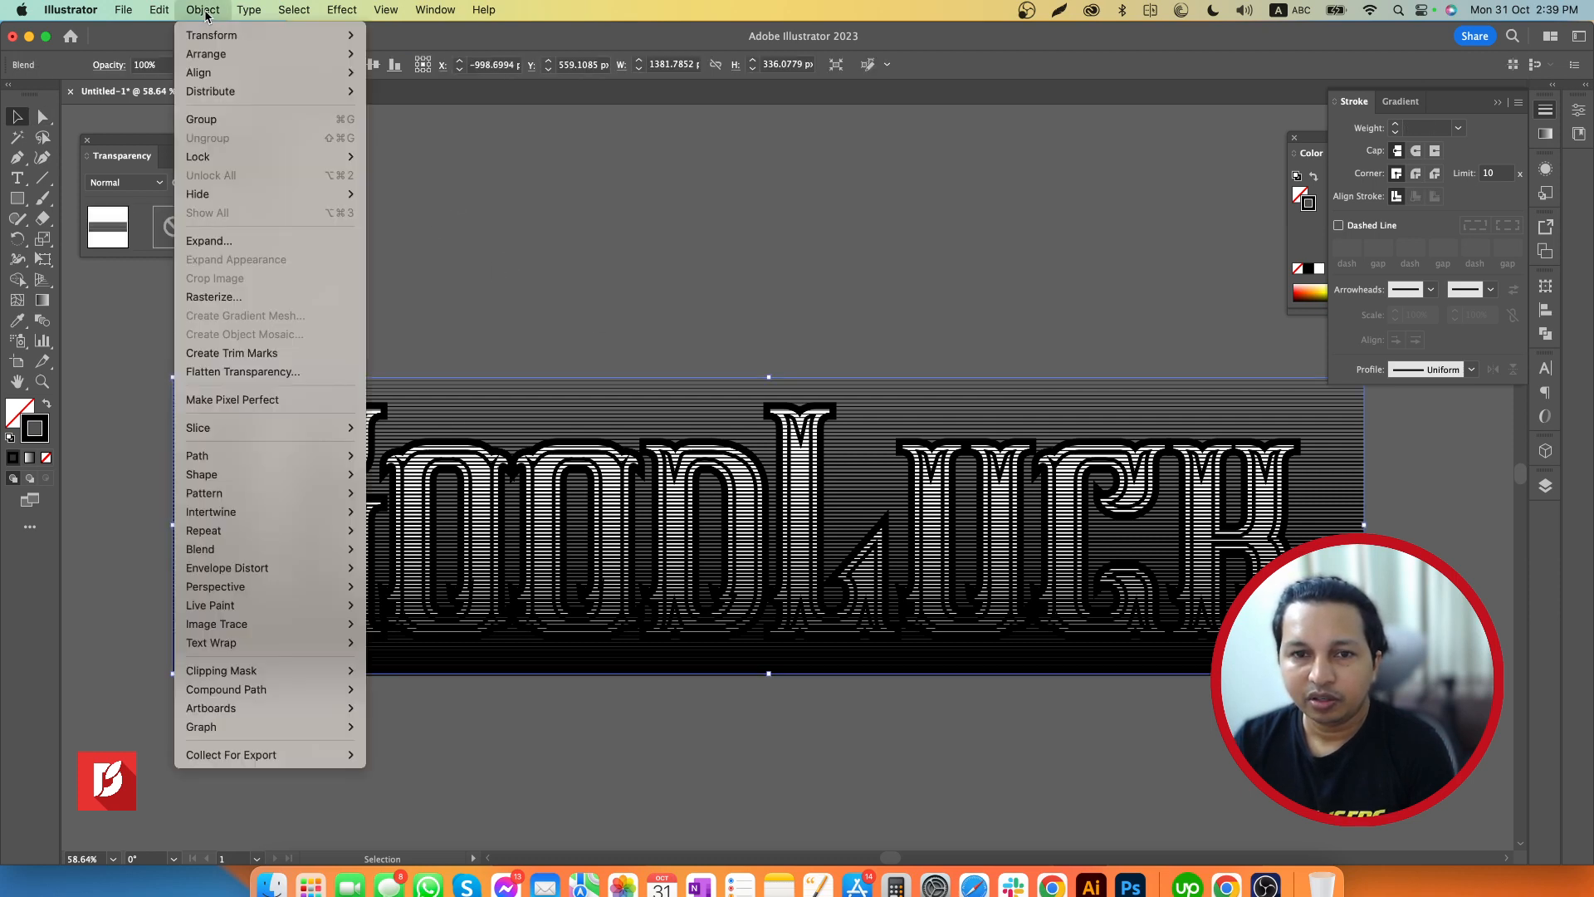
left_click(230, 244)
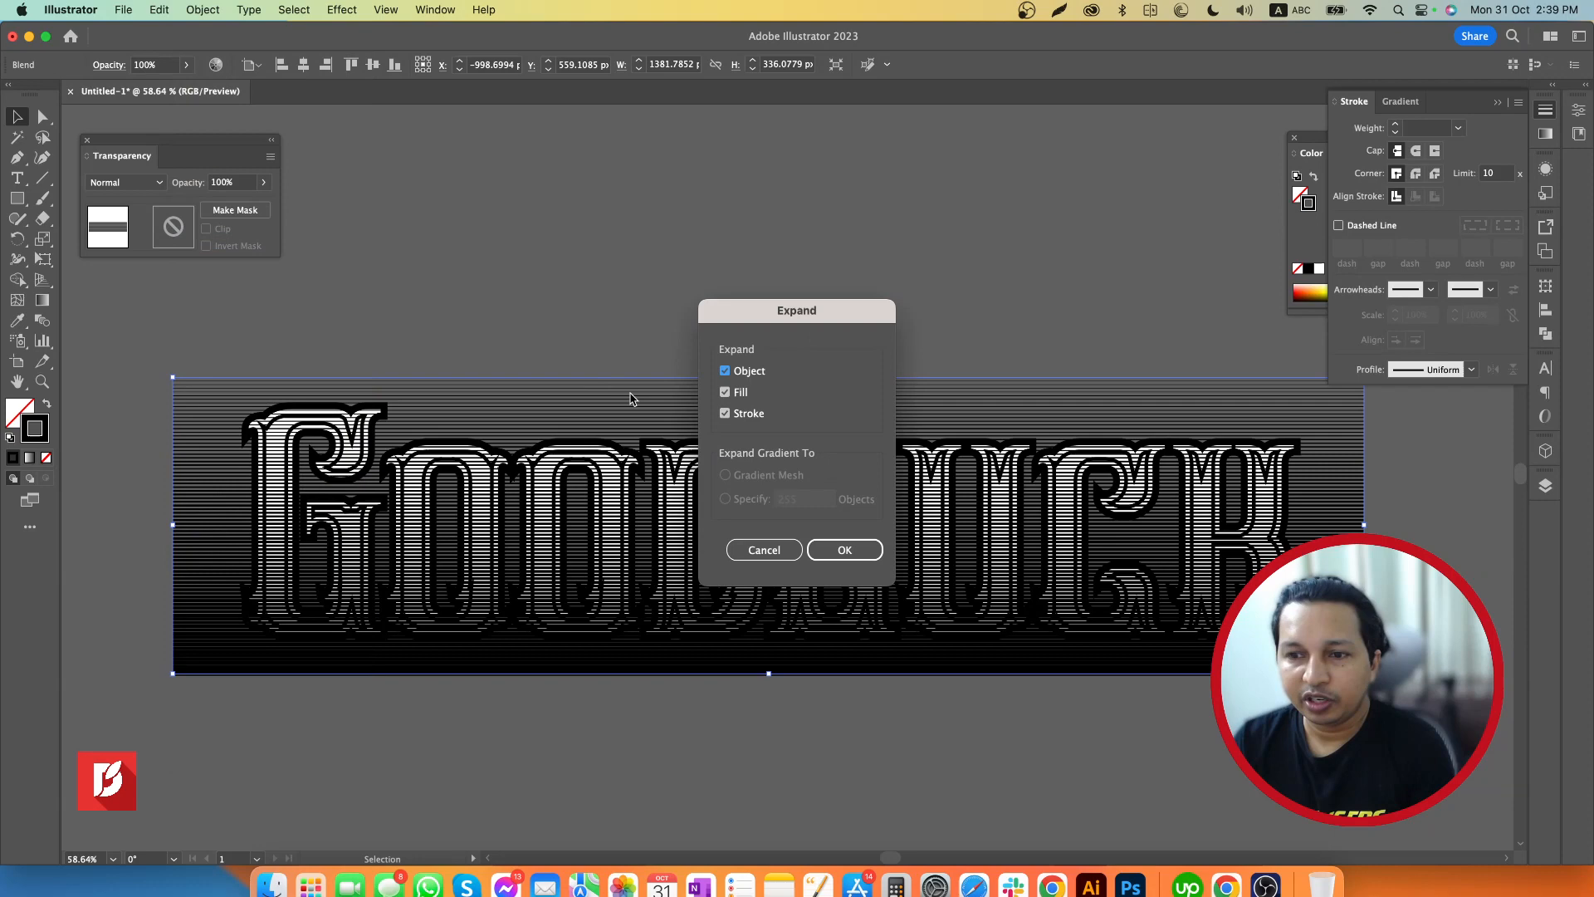
left_click(856, 556)
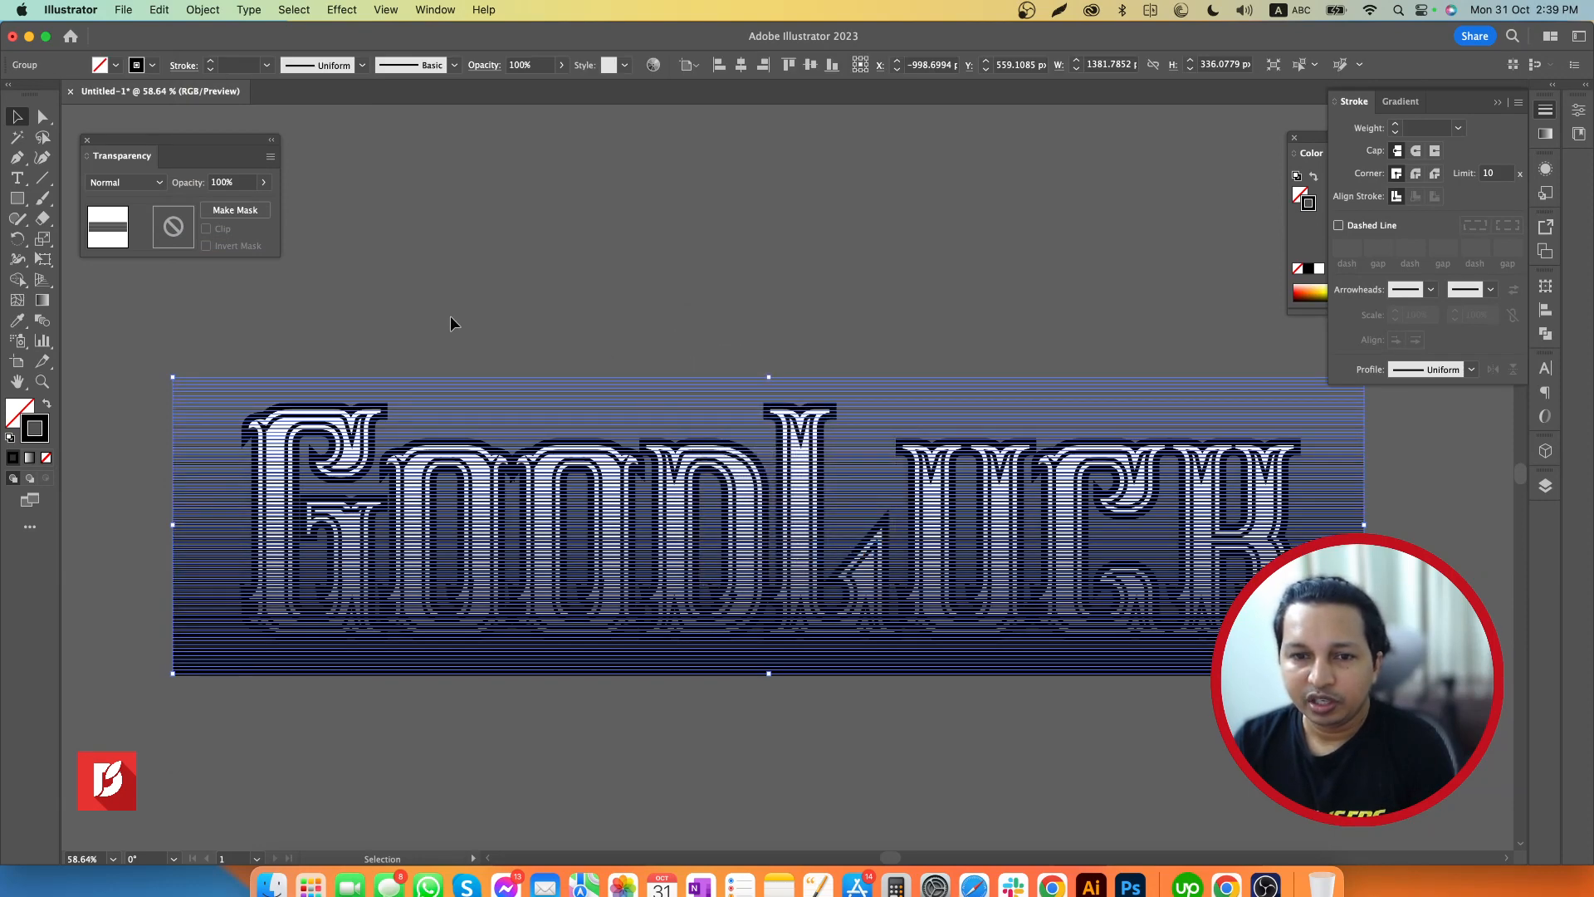
Check the lines in outline view, expand the fill and stroke of the line group into filled shapes, and deselect it
left_click(480, 322)
key("super+y")
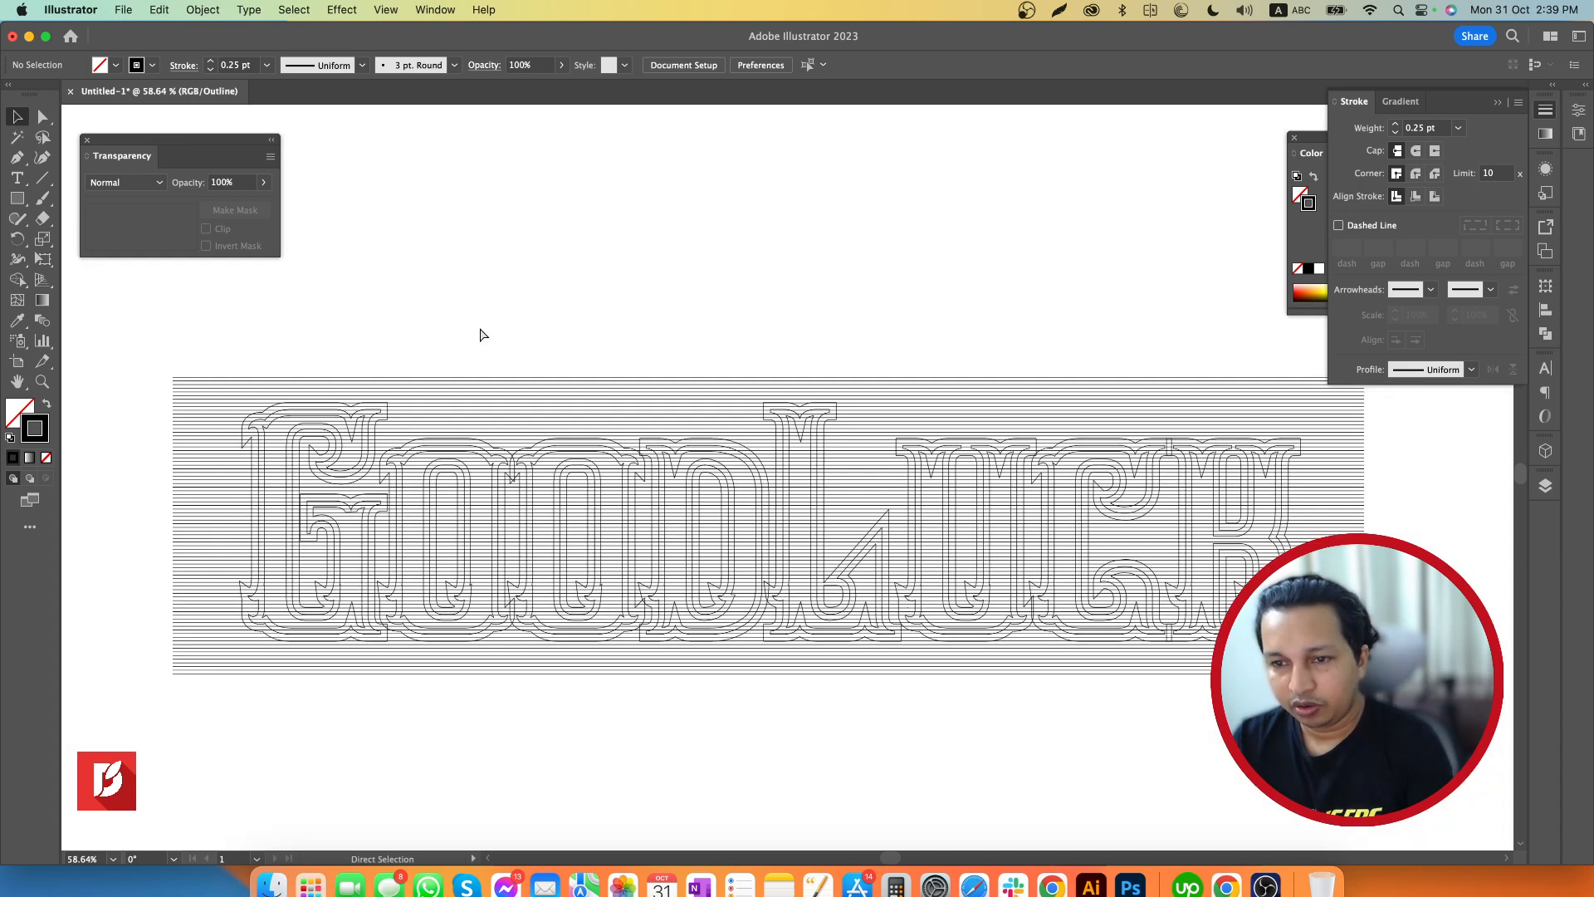
key("super+y")
key("super+a")
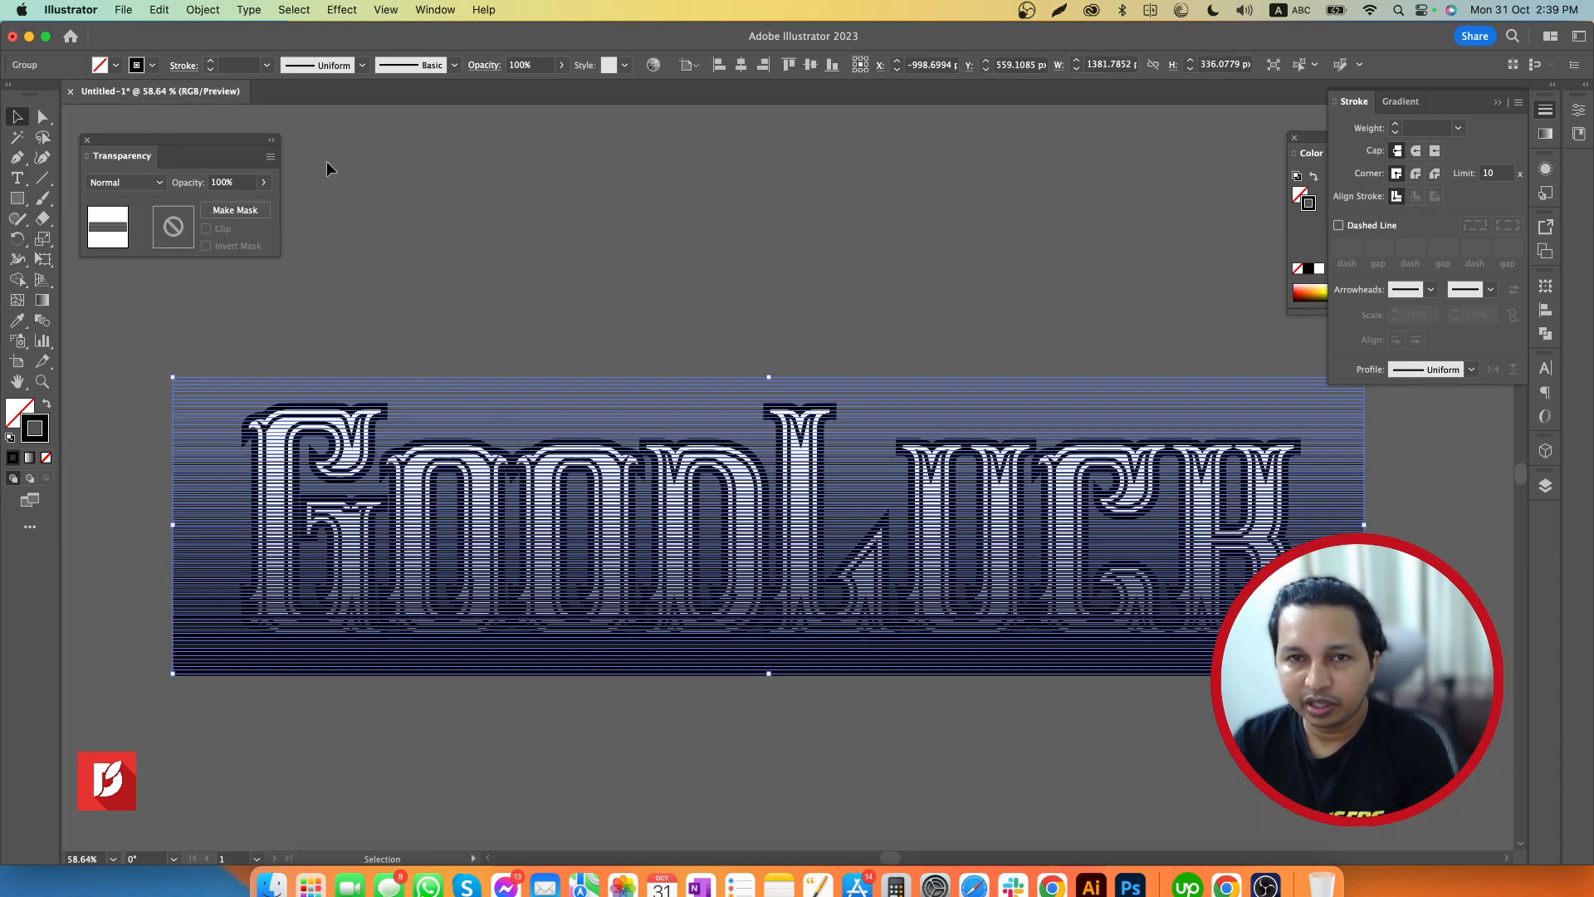
left_click(203, 10)
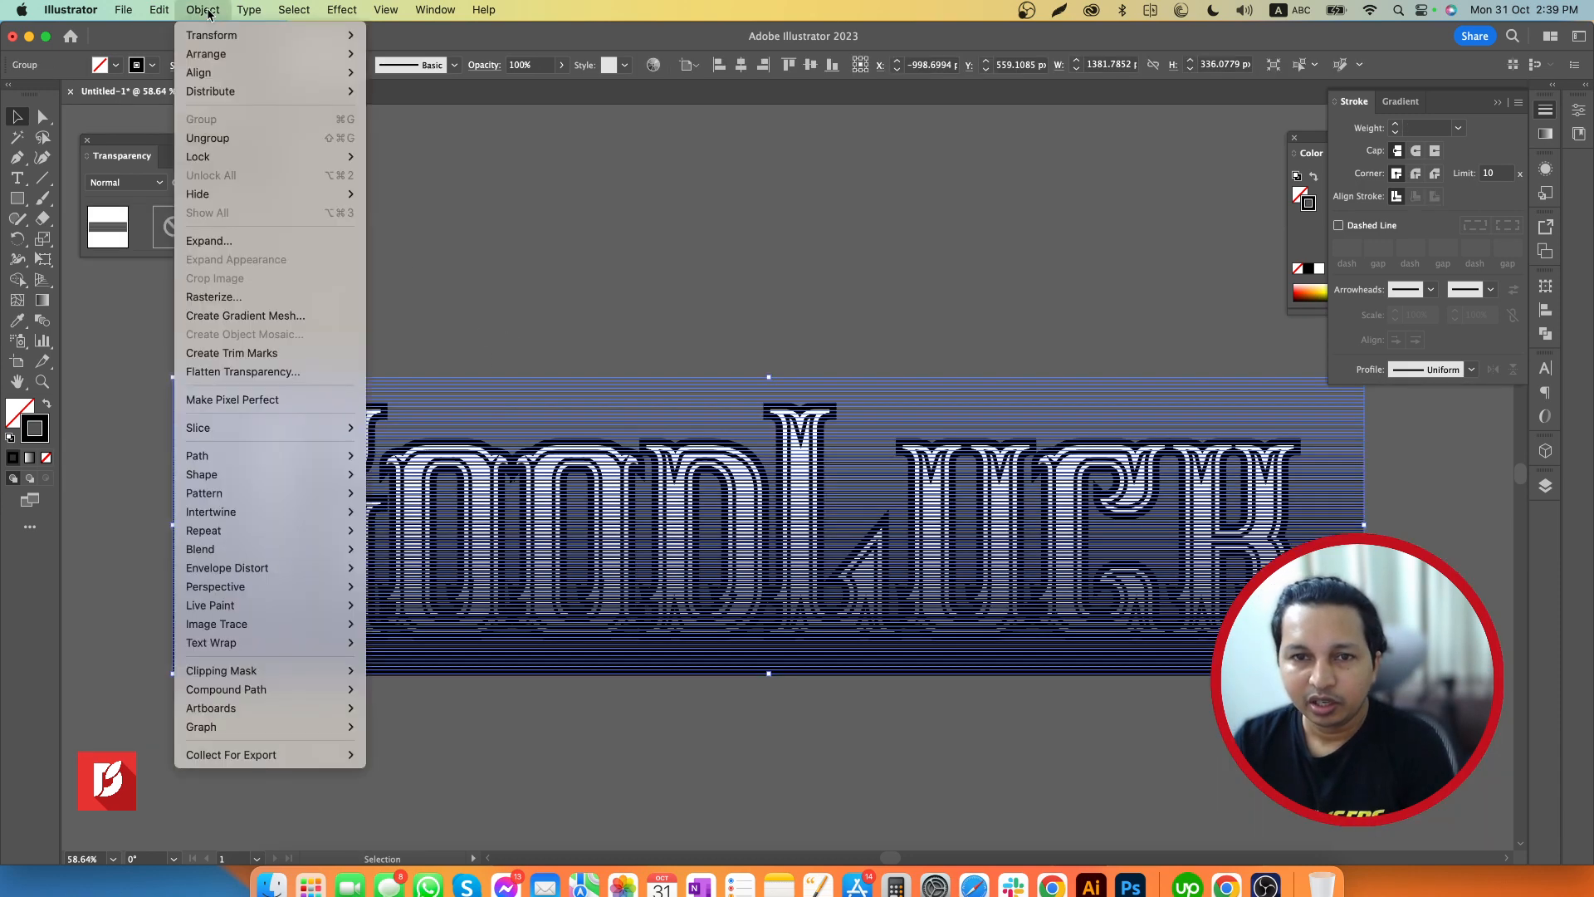
left_click(220, 241)
left_click(830, 558)
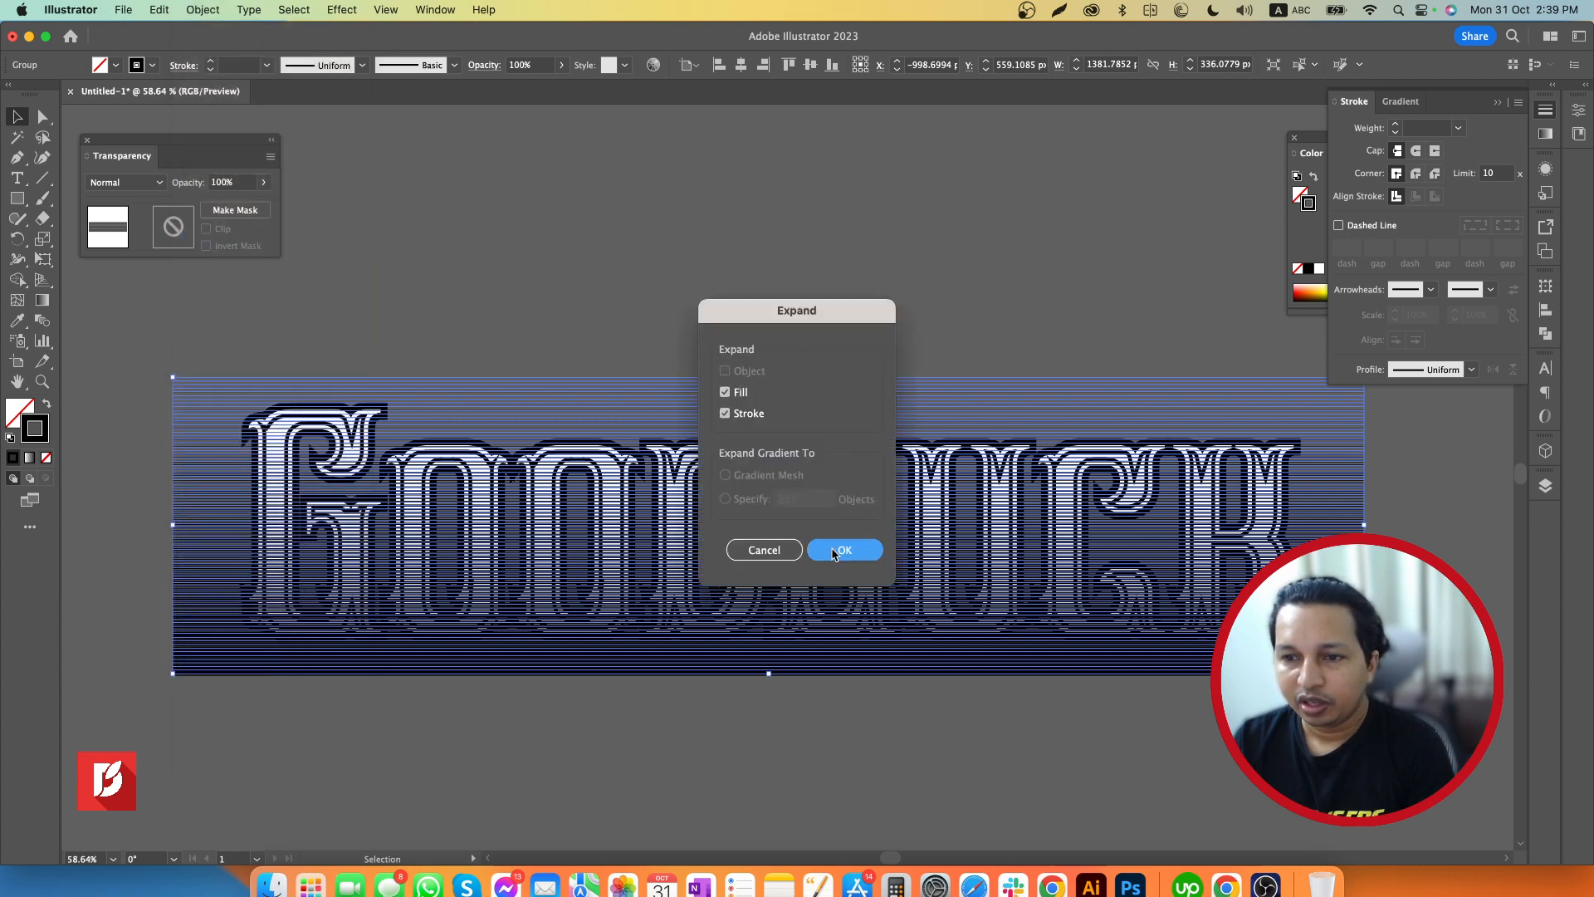
left_click(704, 317)
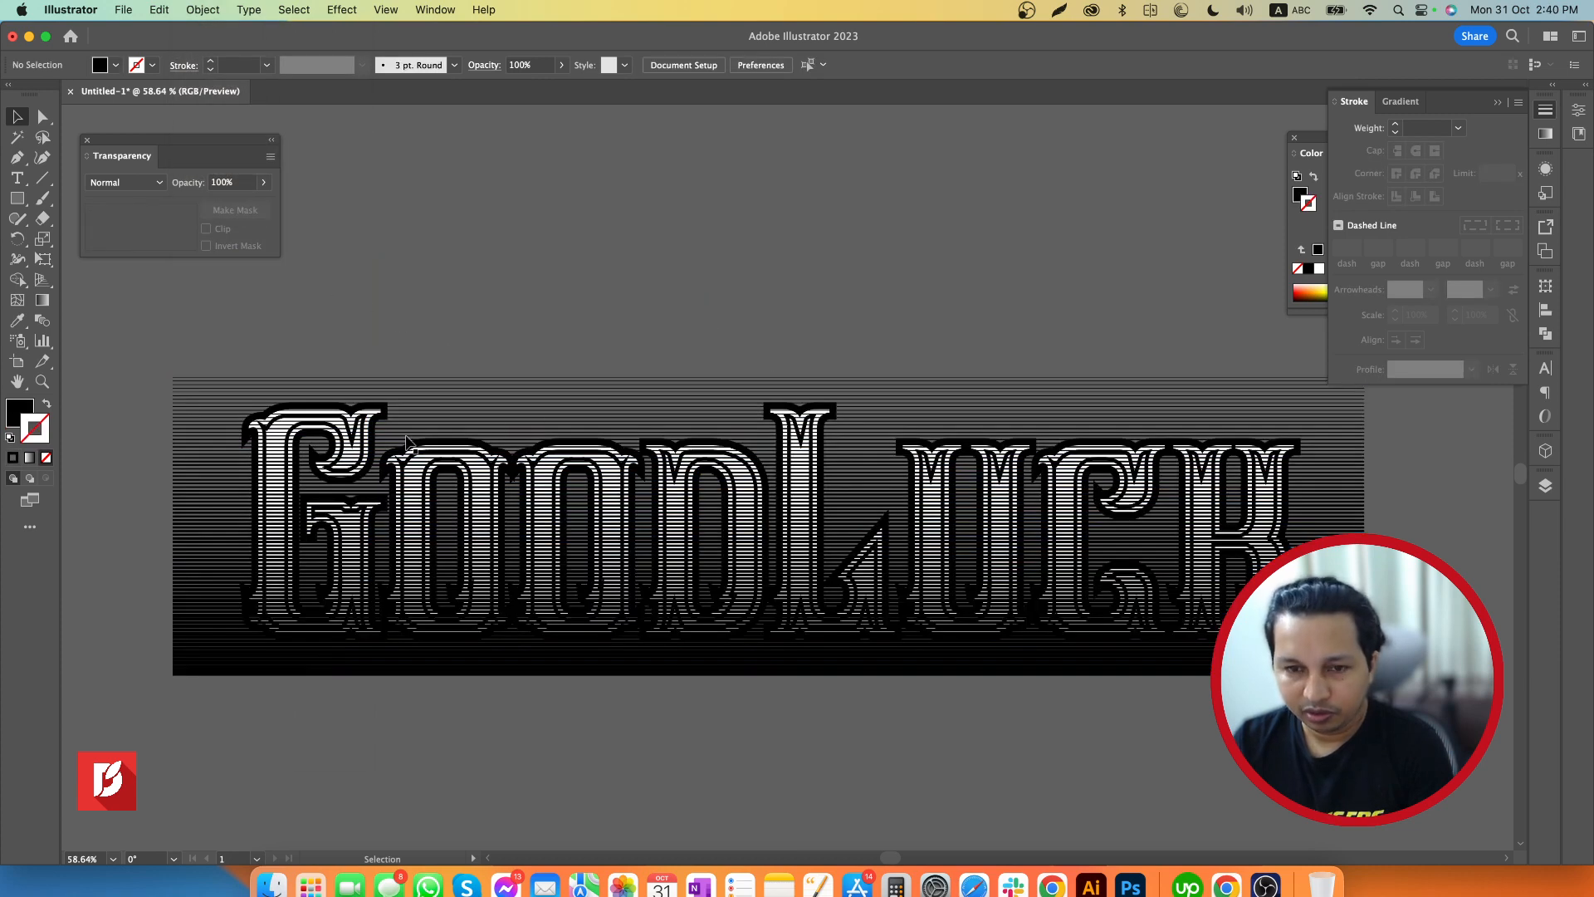
Copy the thin inset stroke path inside the letters and bring it to the front, above the line group
key("z")
left_click_drag(185, 391, 676, 409)
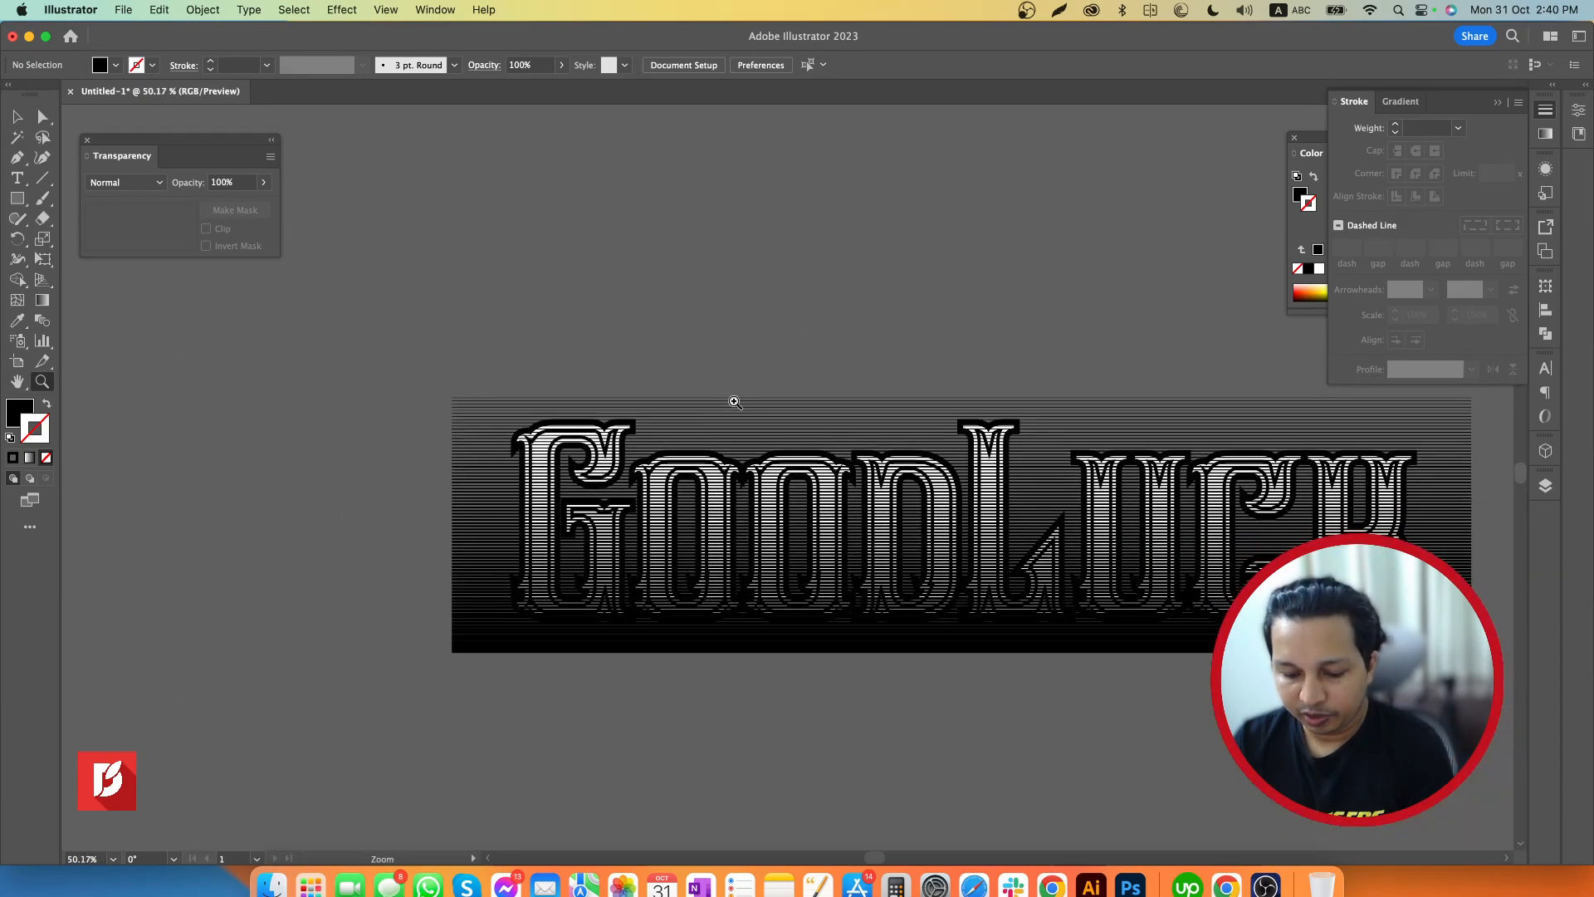
key("v")
left_click(747, 425)
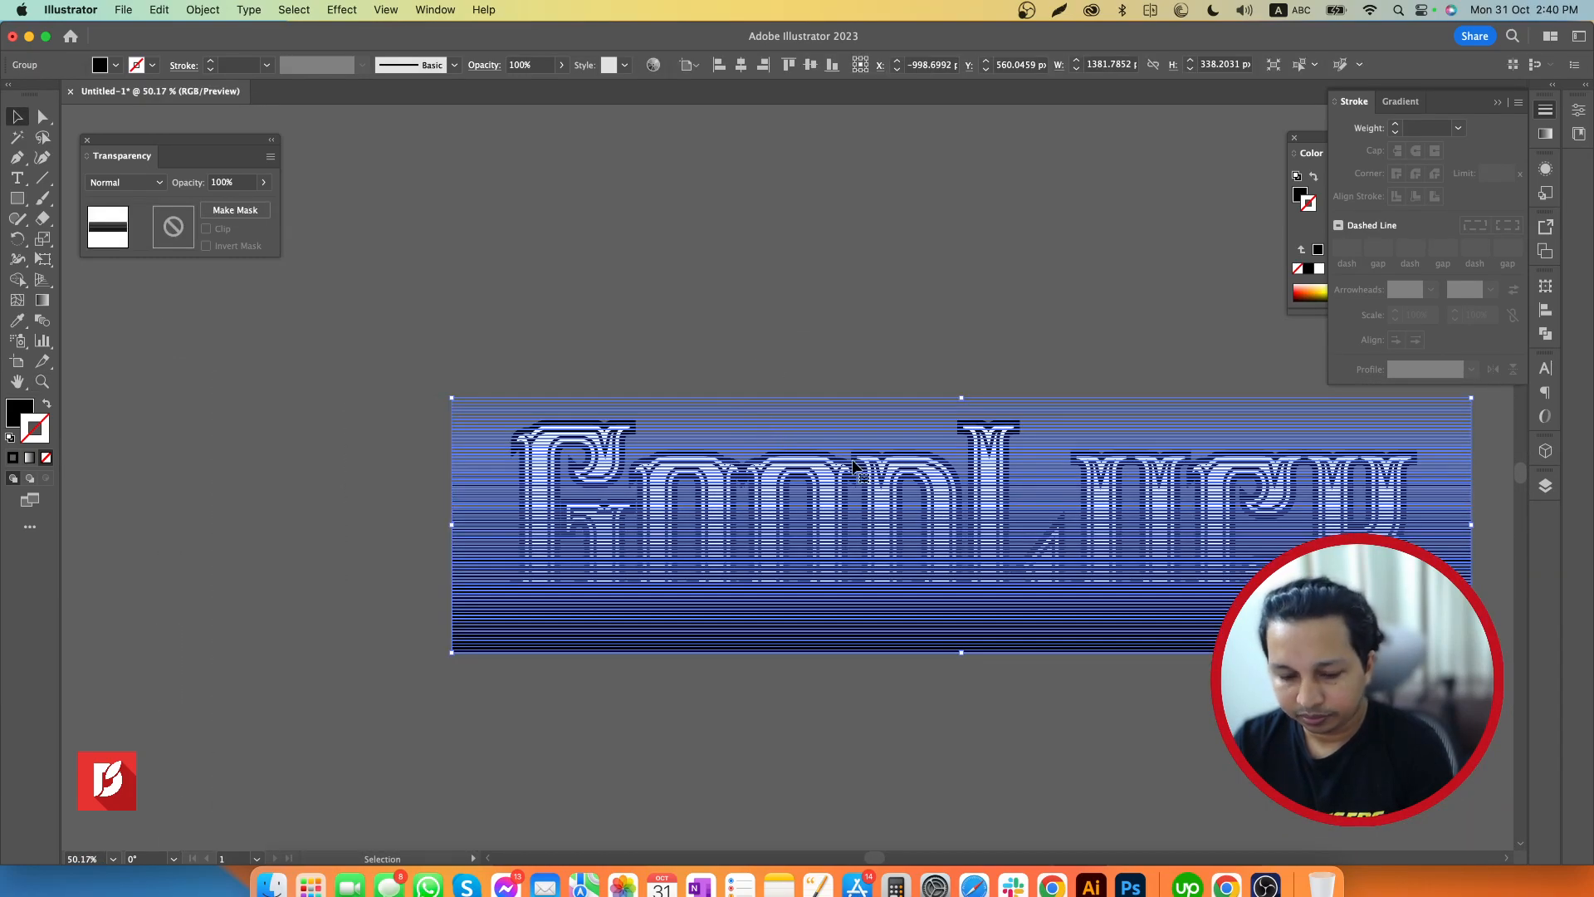
key("z")
left_click_drag(743, 461, 853, 442)
left_click_drag(653, 413, 751, 402)
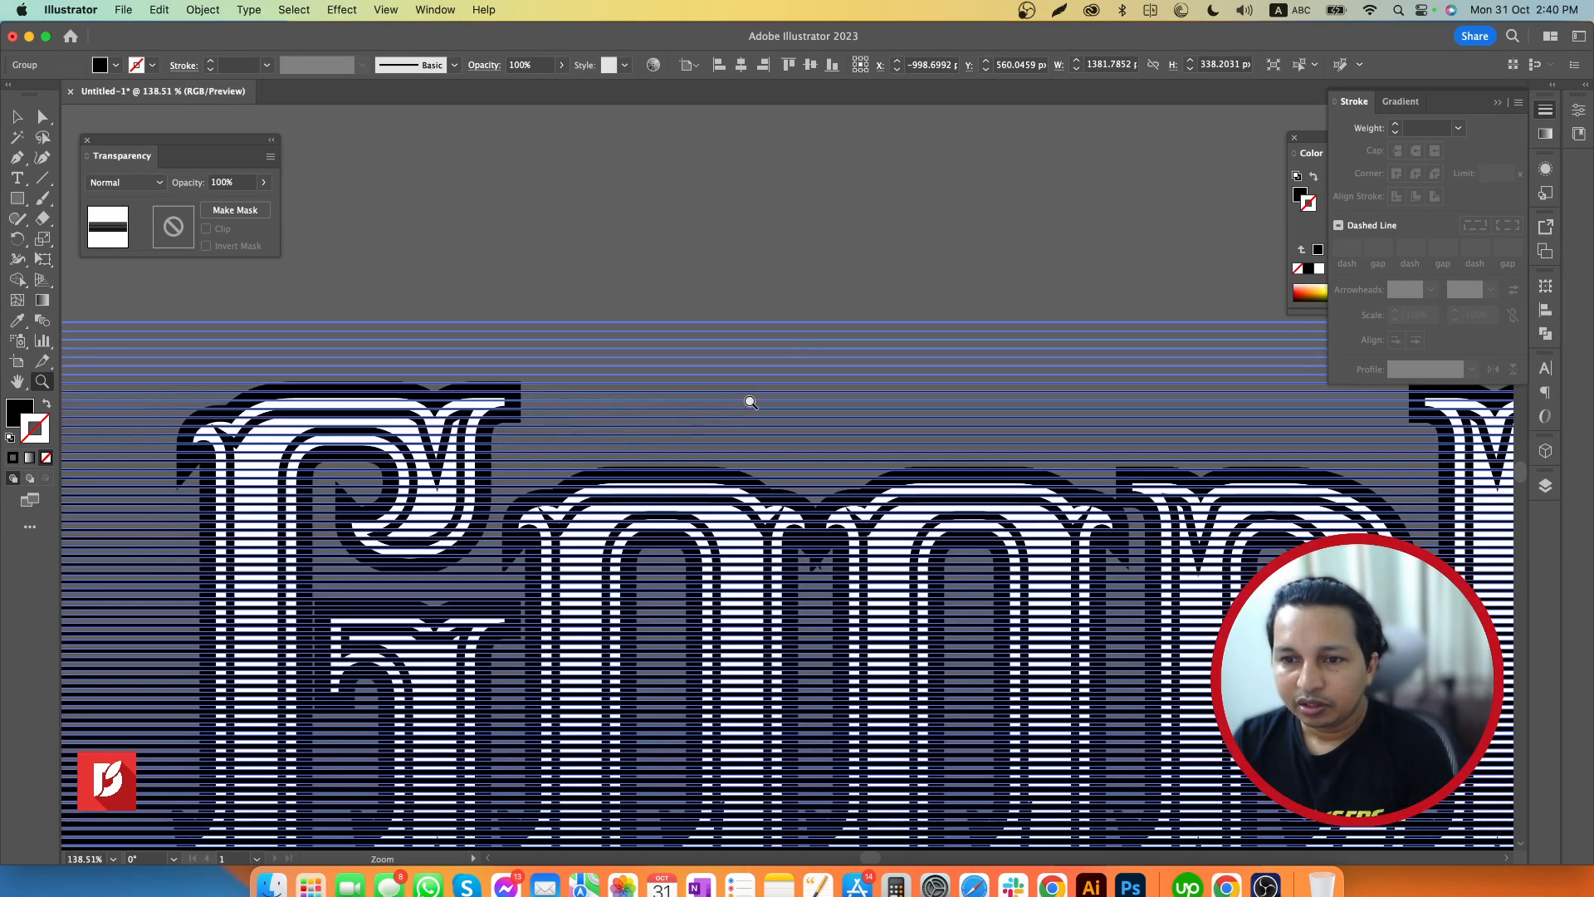
left_click_drag(427, 464, 490, 457)
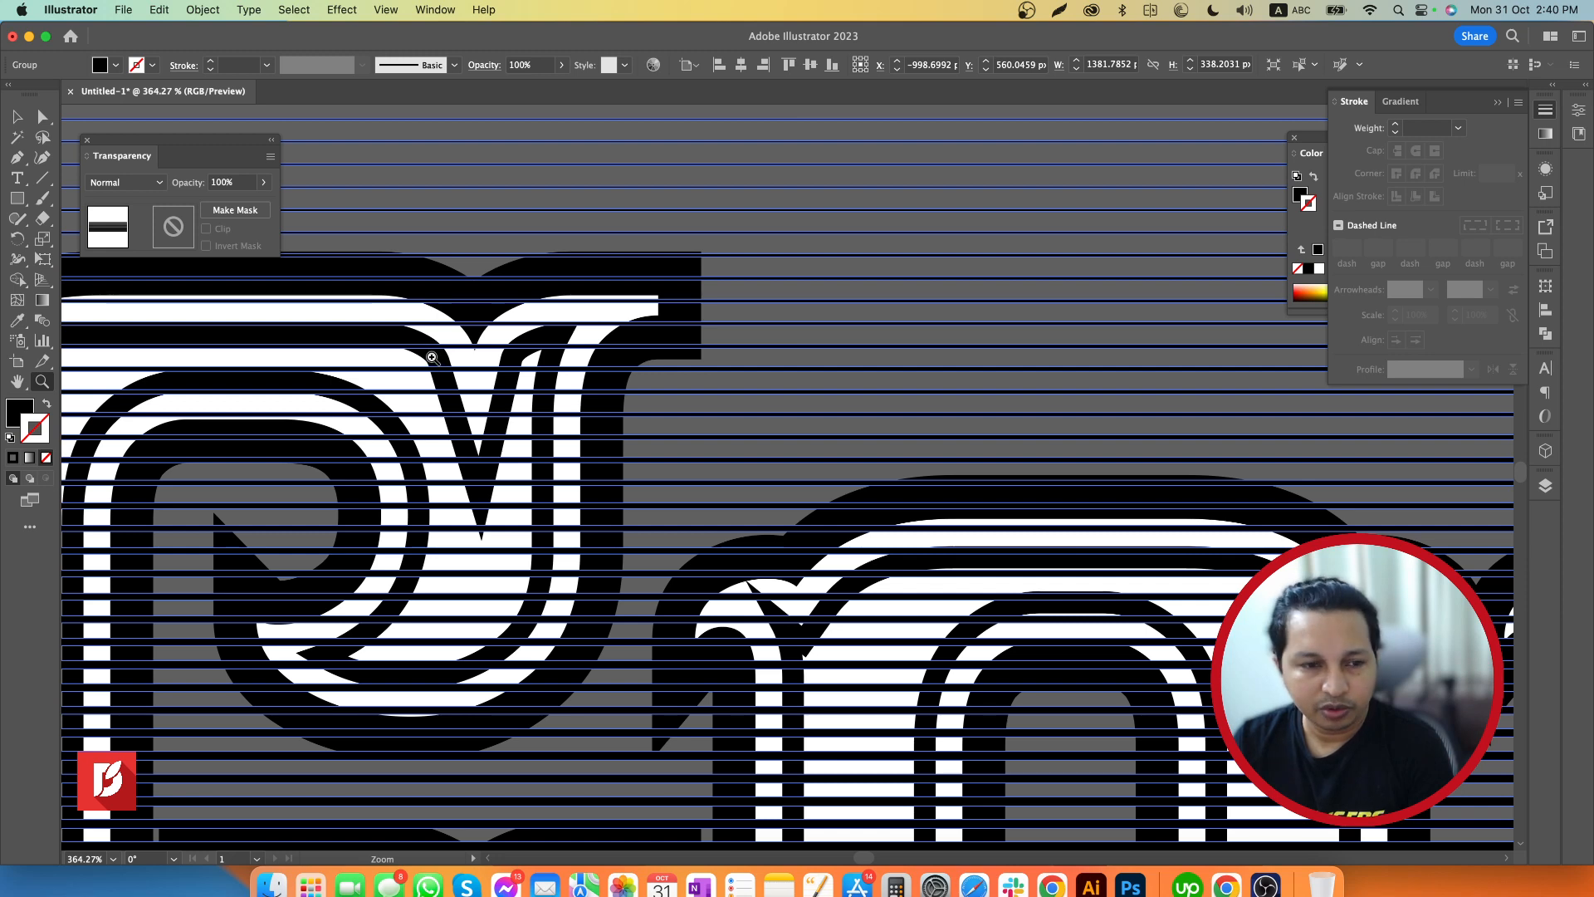
key("v")
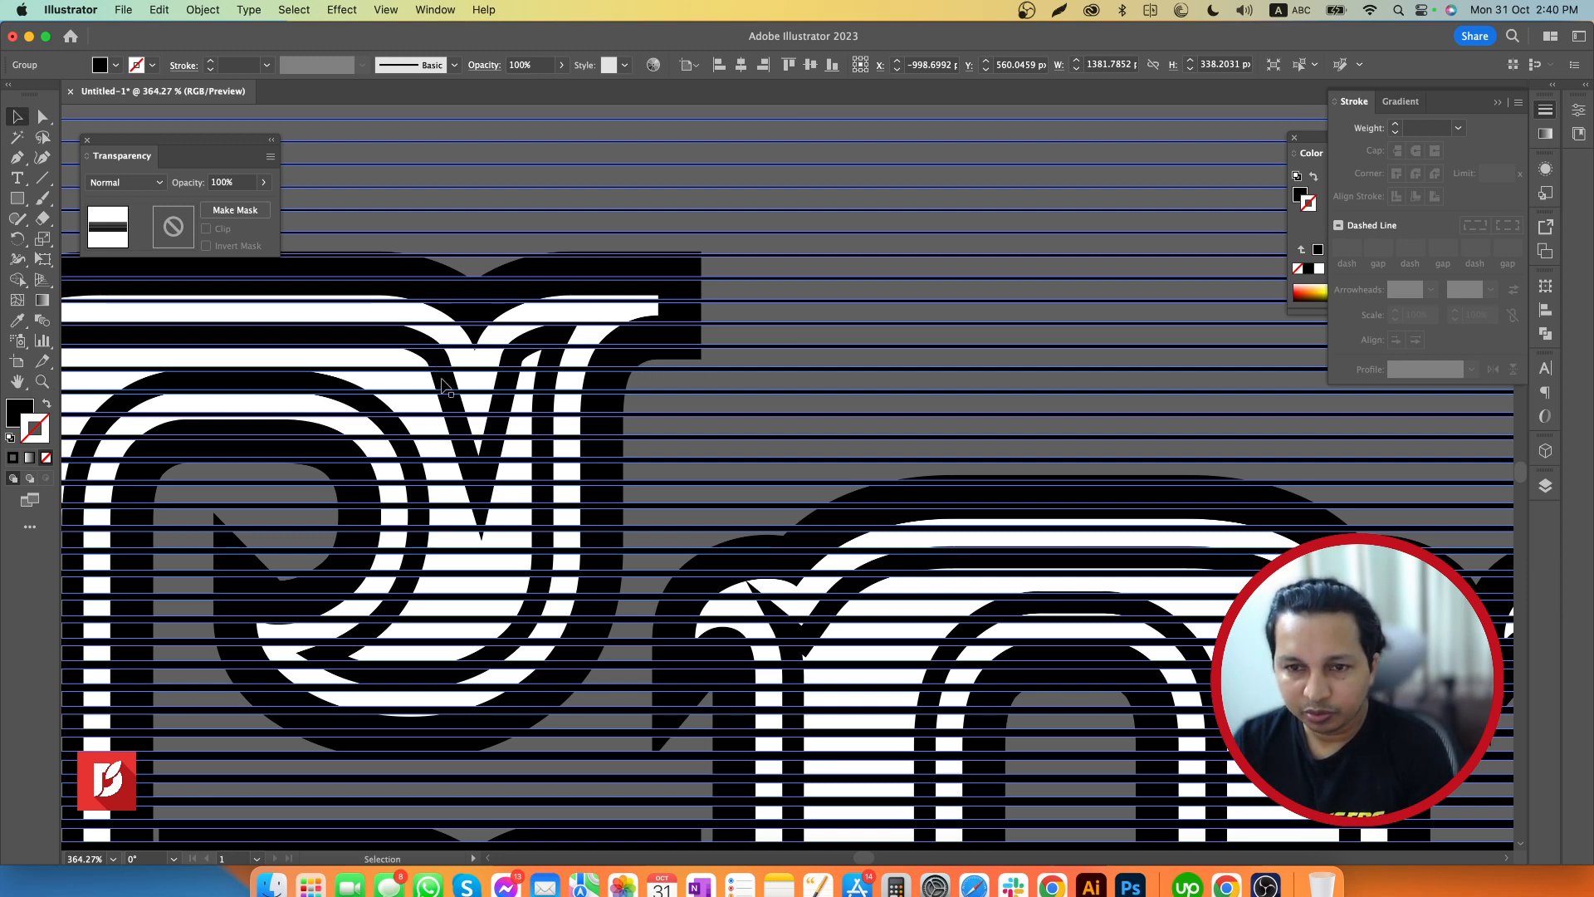
left_click(443, 382)
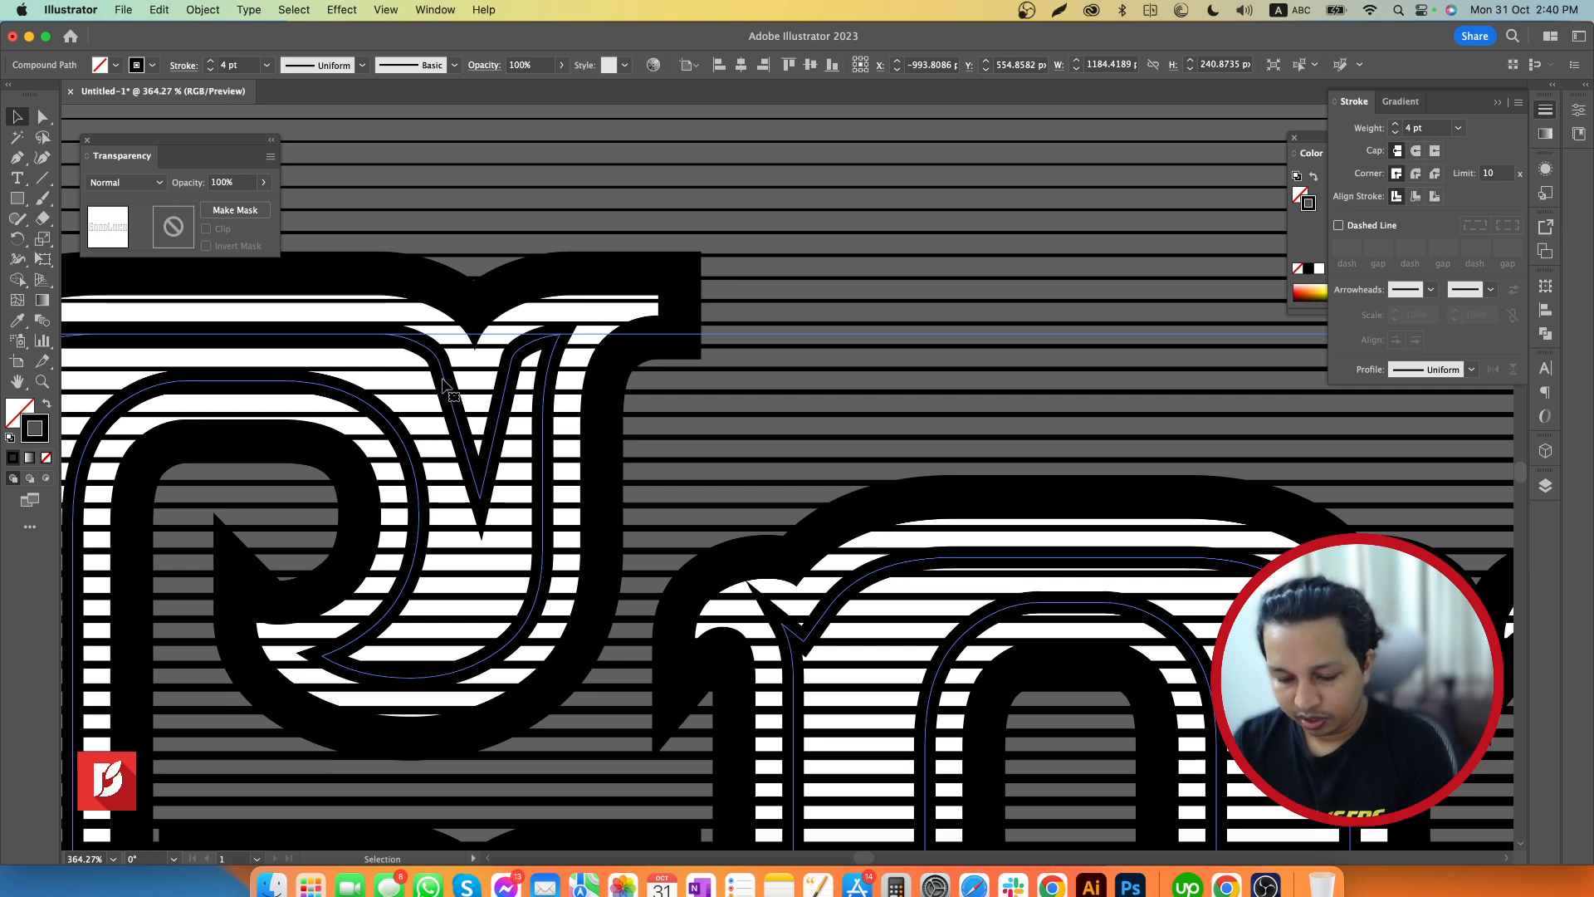
key("a")
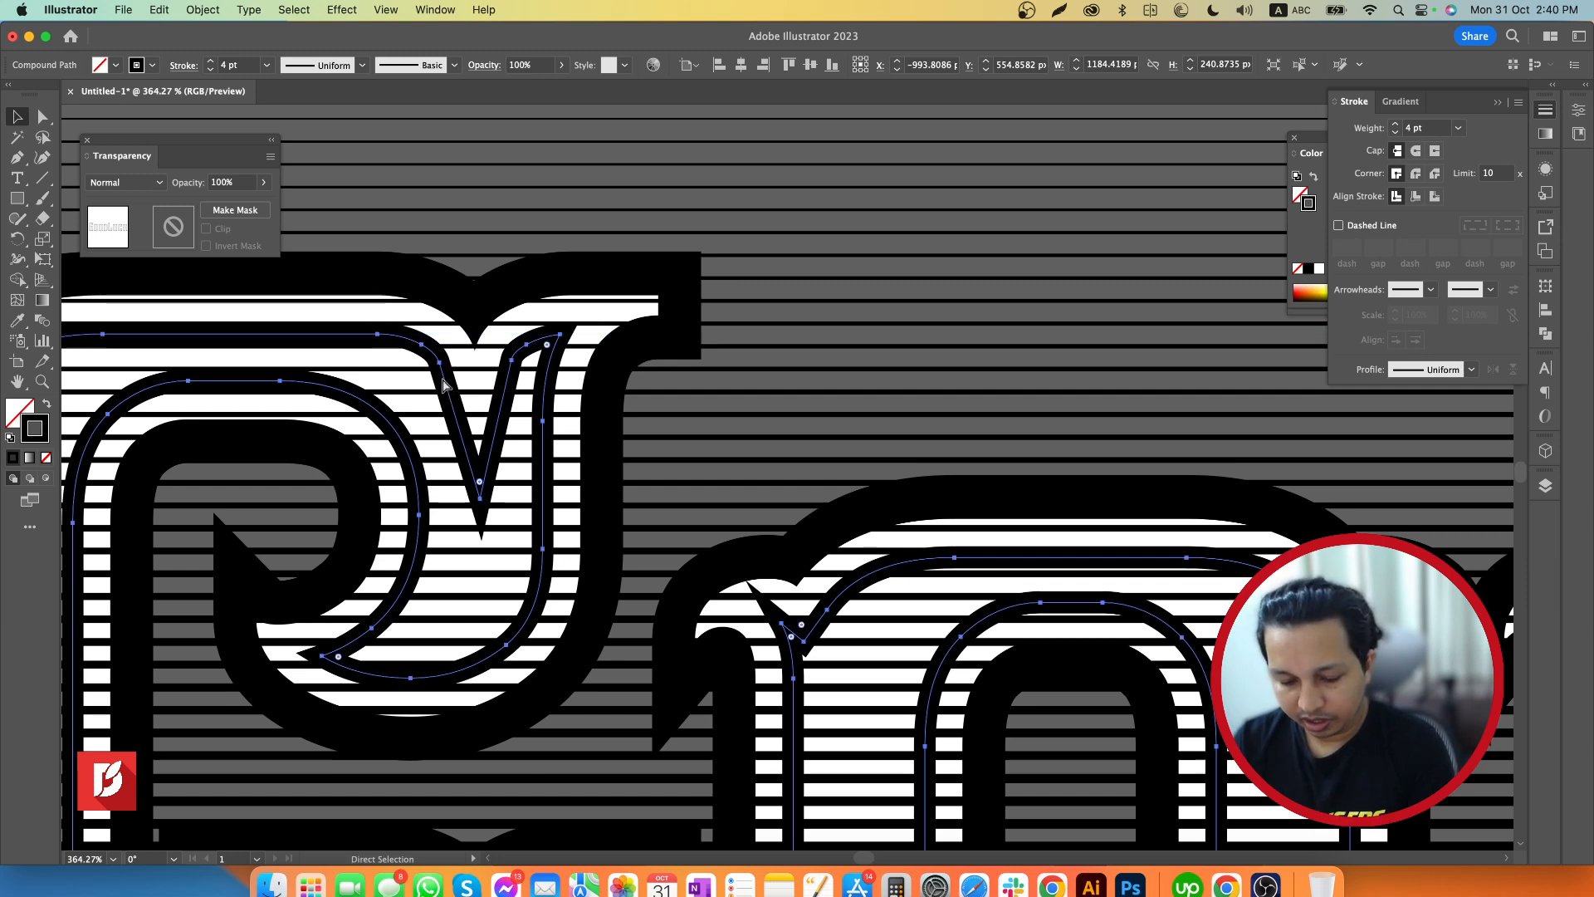
key("v")
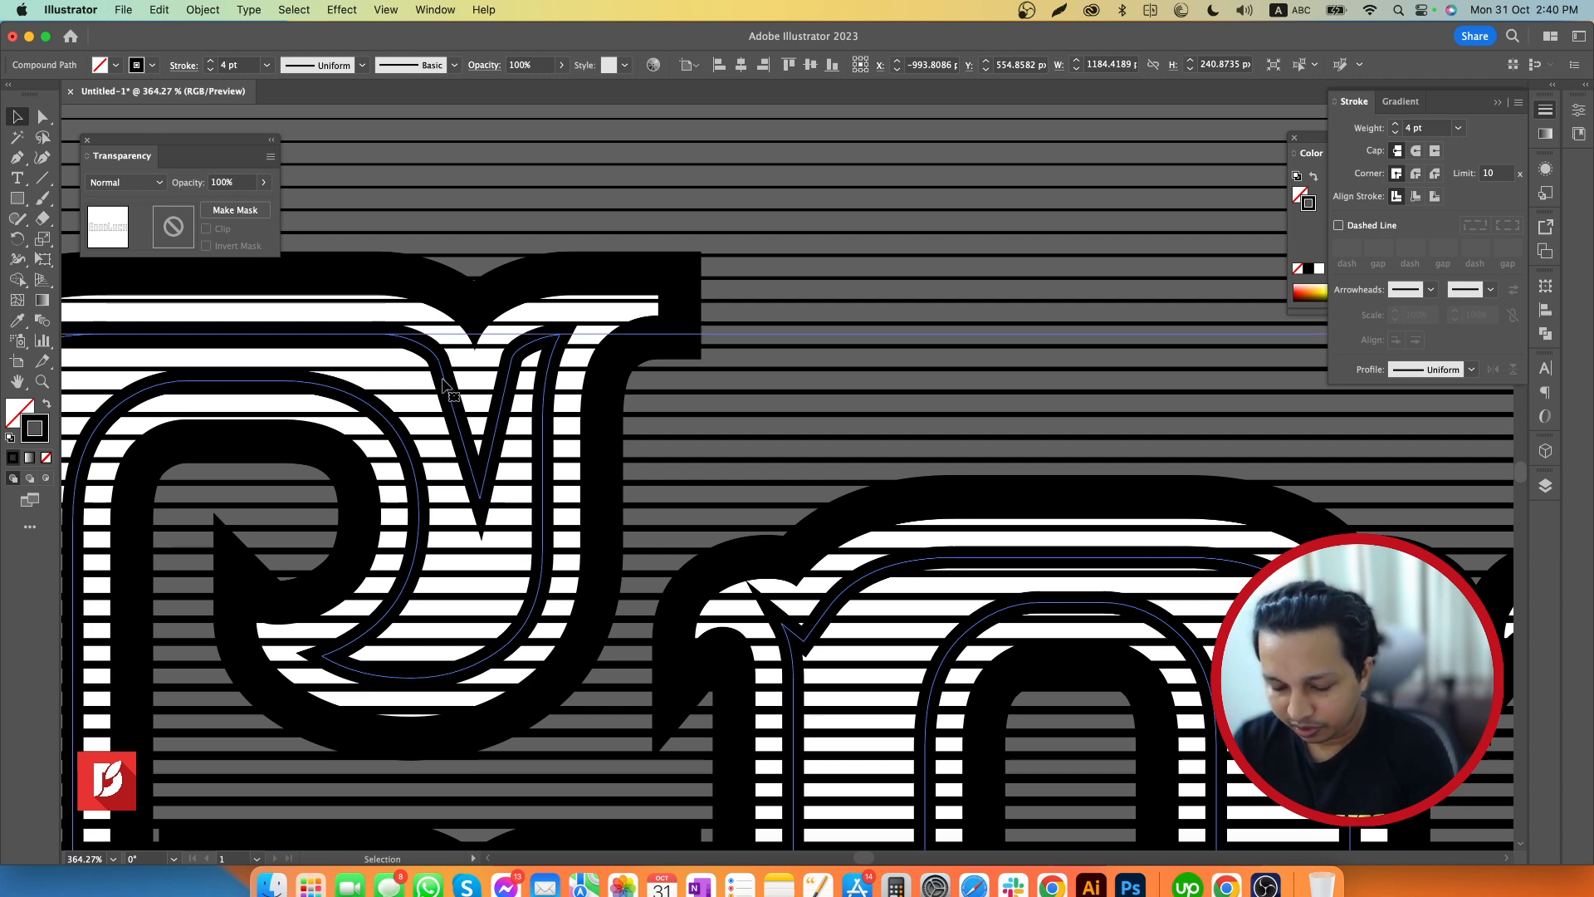
key("super")
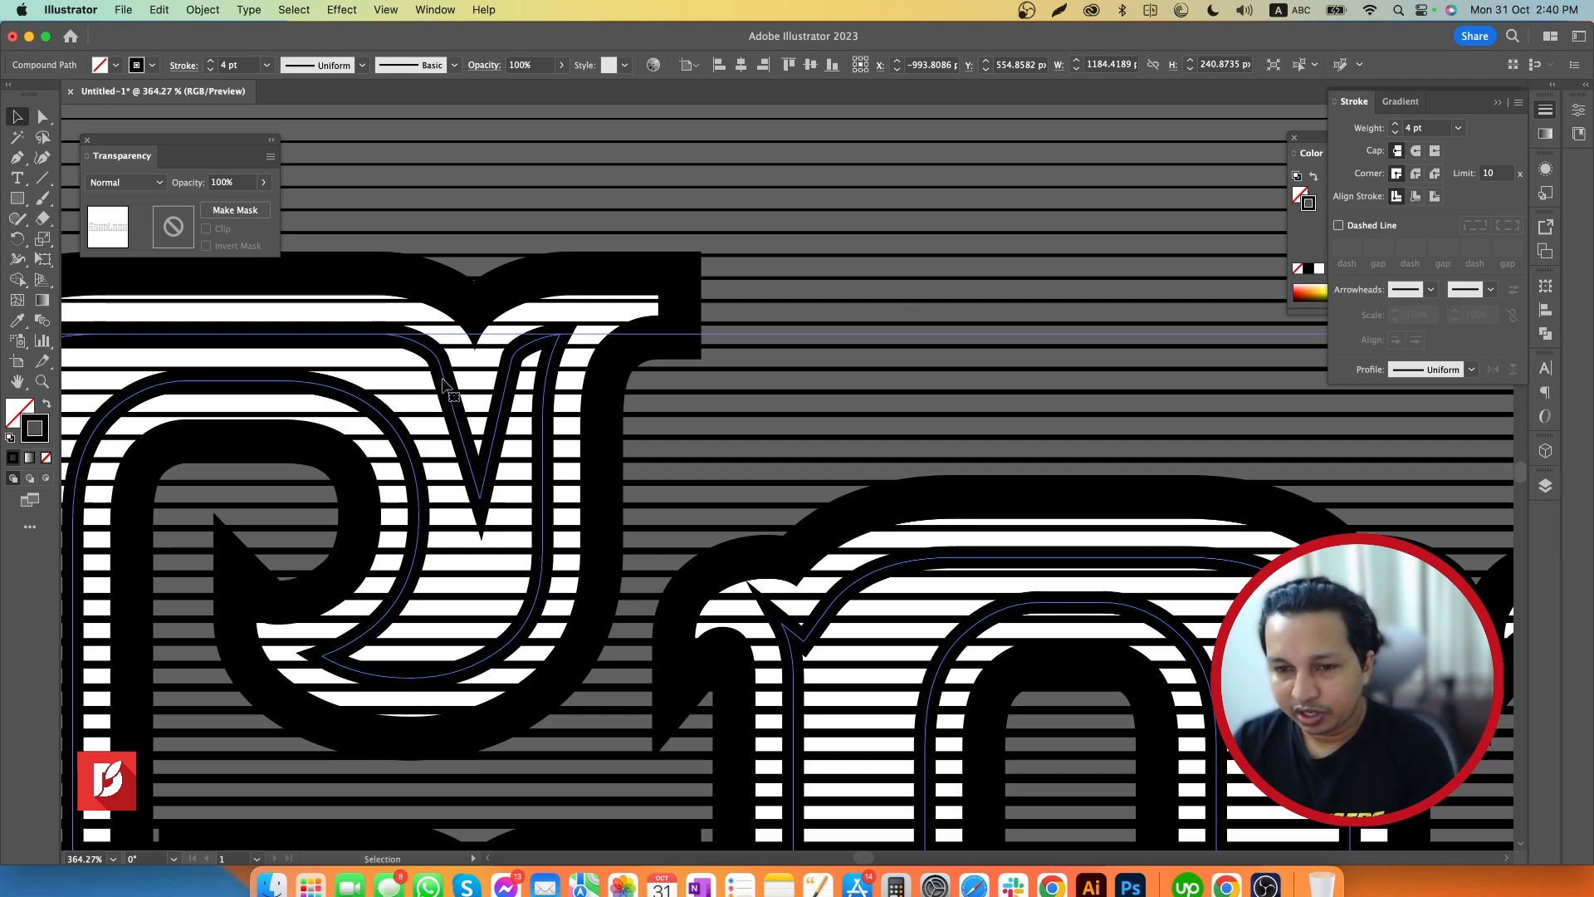
Show the Arrange options available for the selected inset path, leaving its stacking order as it is
right_click(514, 374)
mouse_move(652, 656)
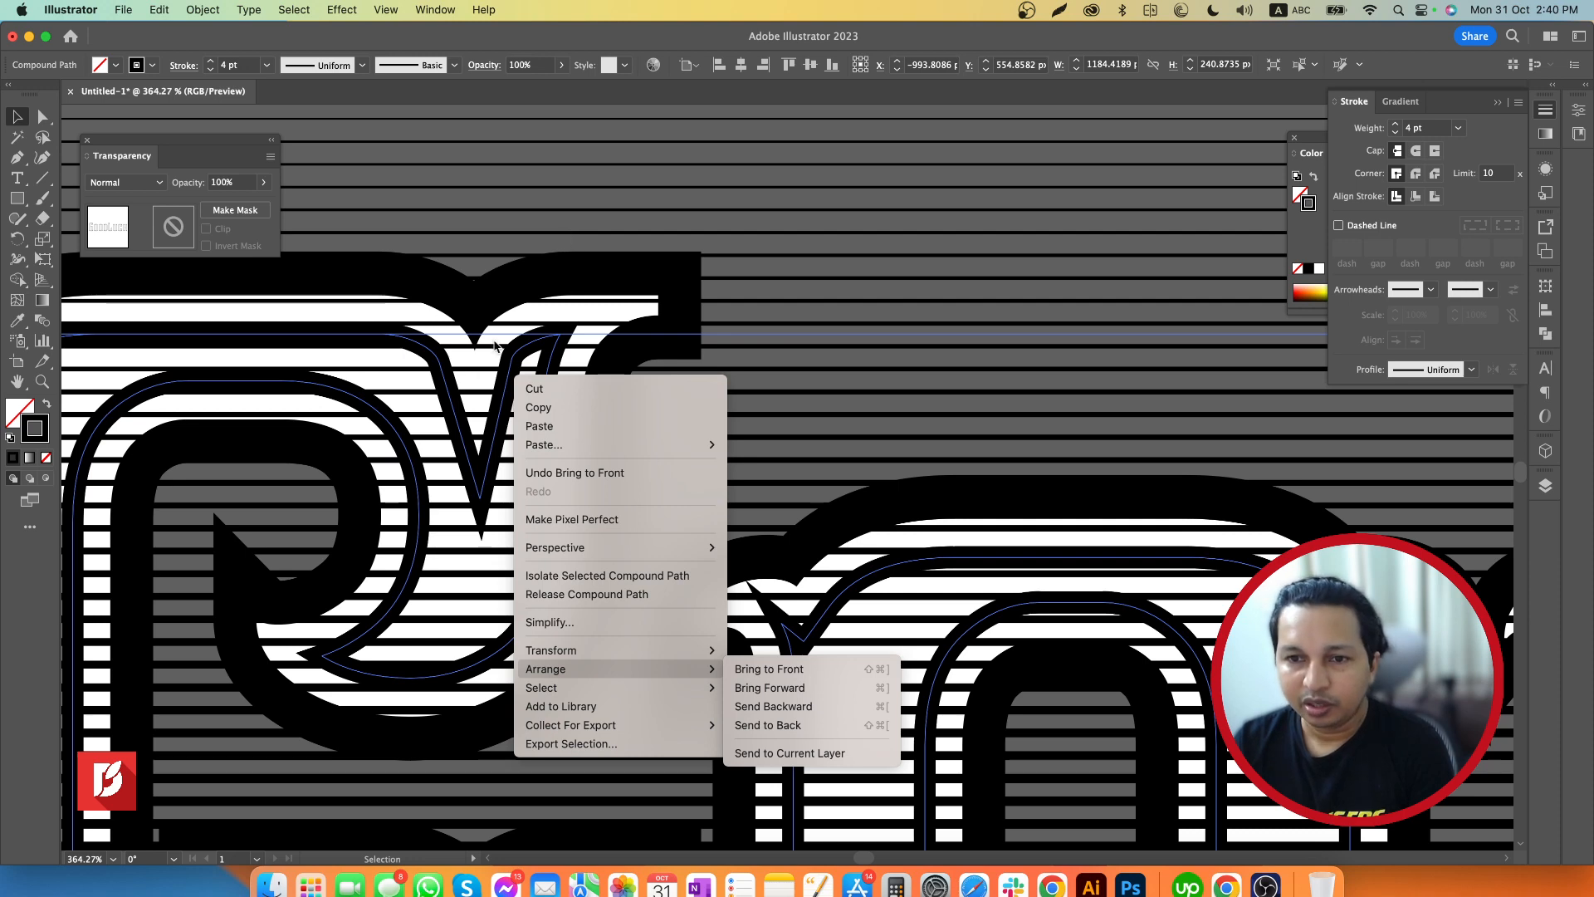
left_click(517, 240)
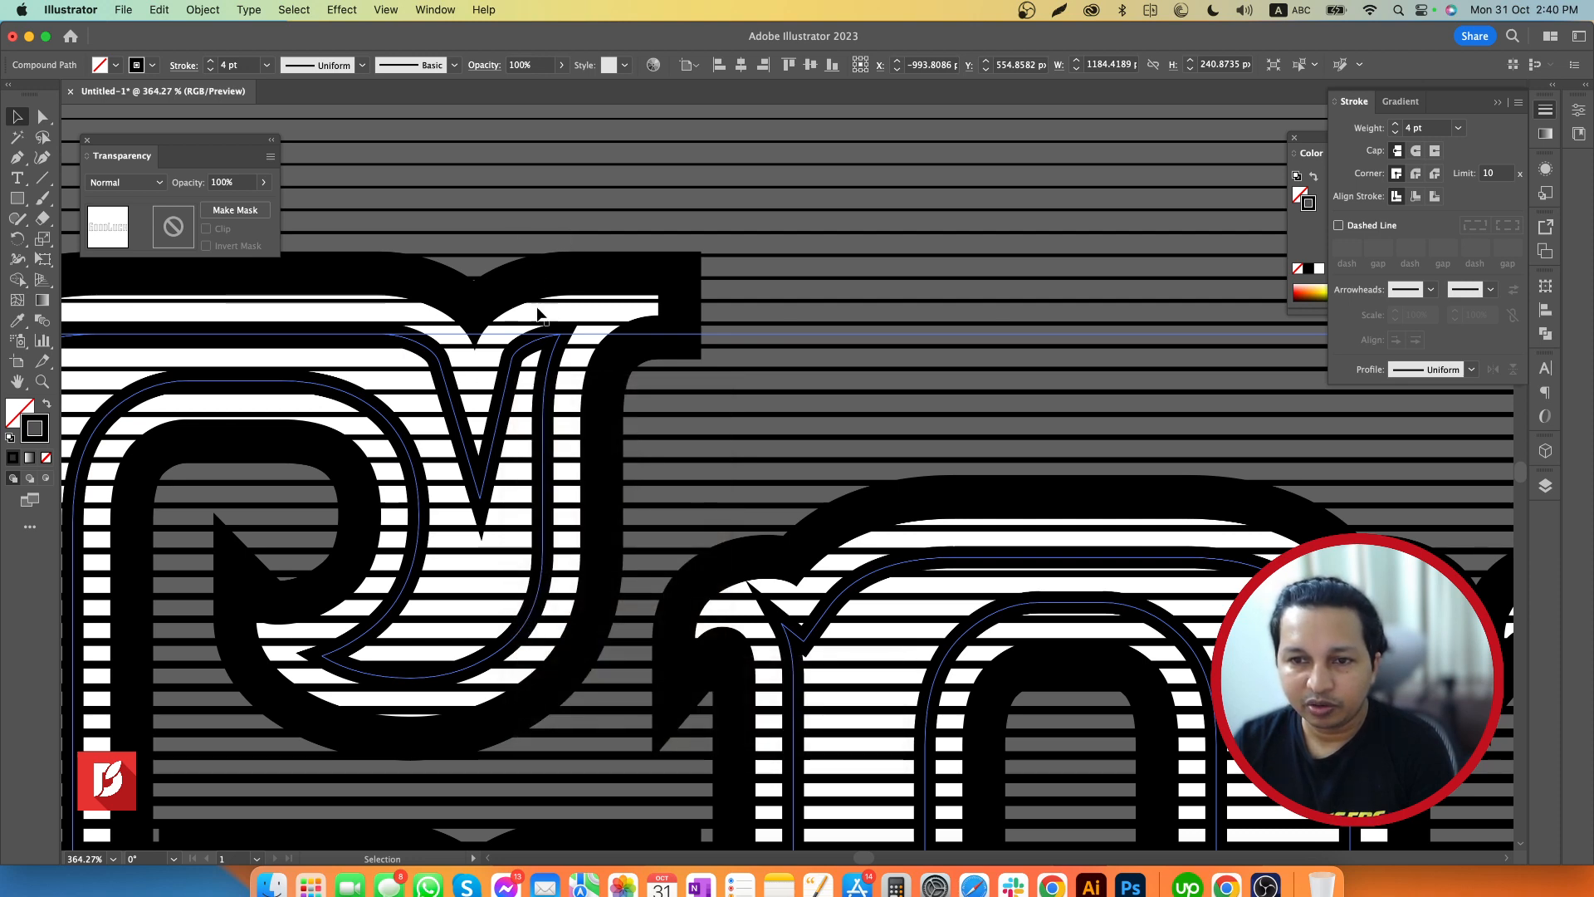
Add the line group to the selection, make a clipping mask with the inset path, and deselect
left_click(526, 232, "shift")
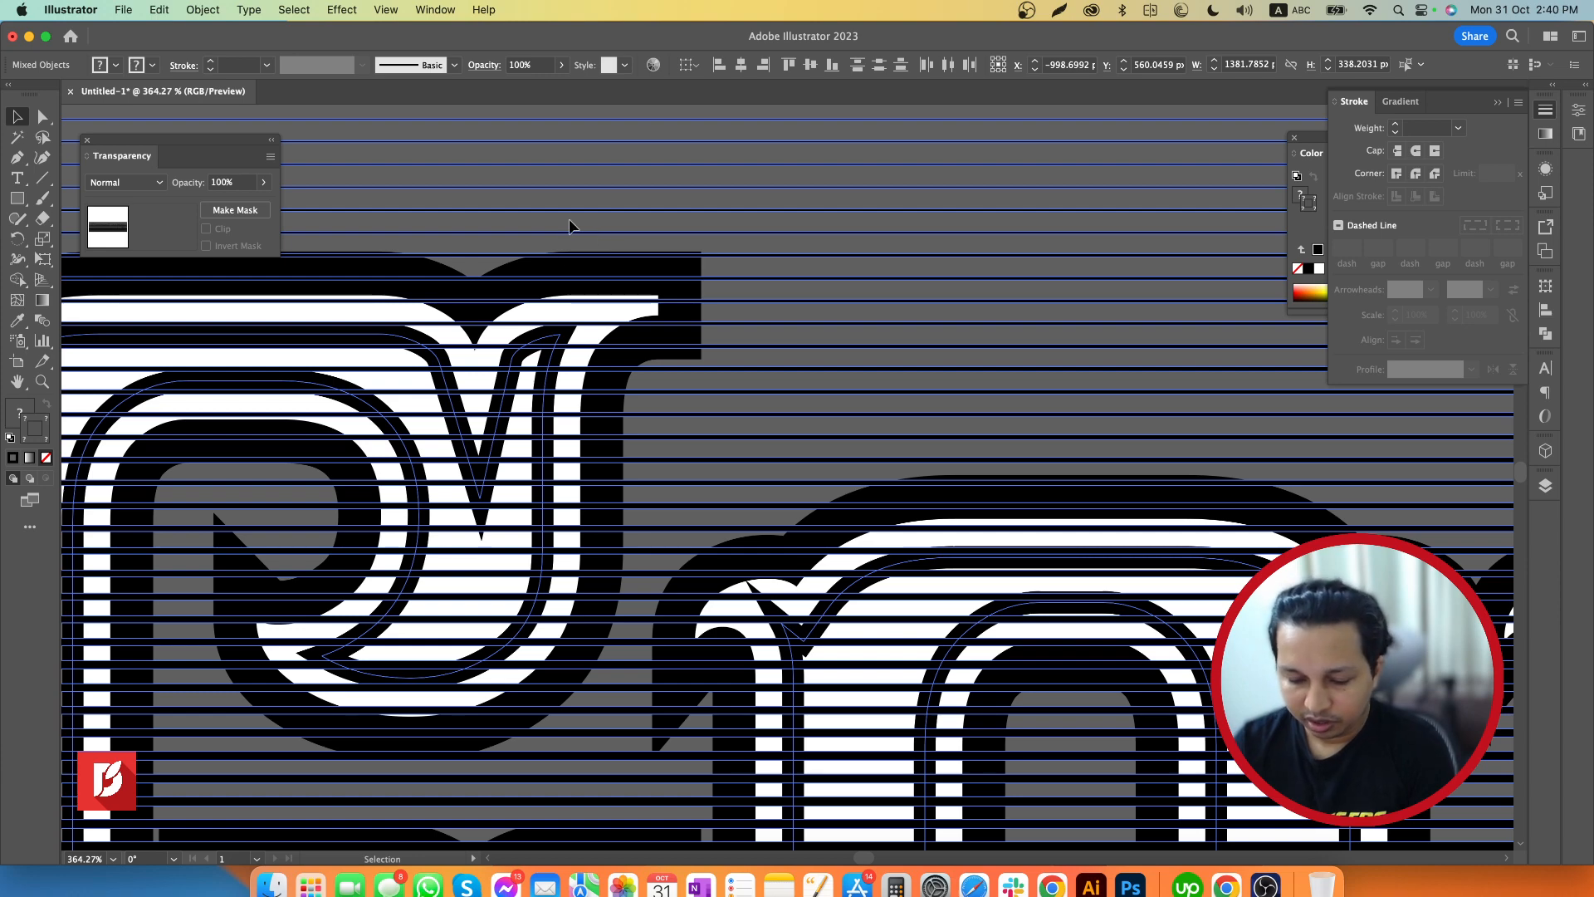
key("super+7")
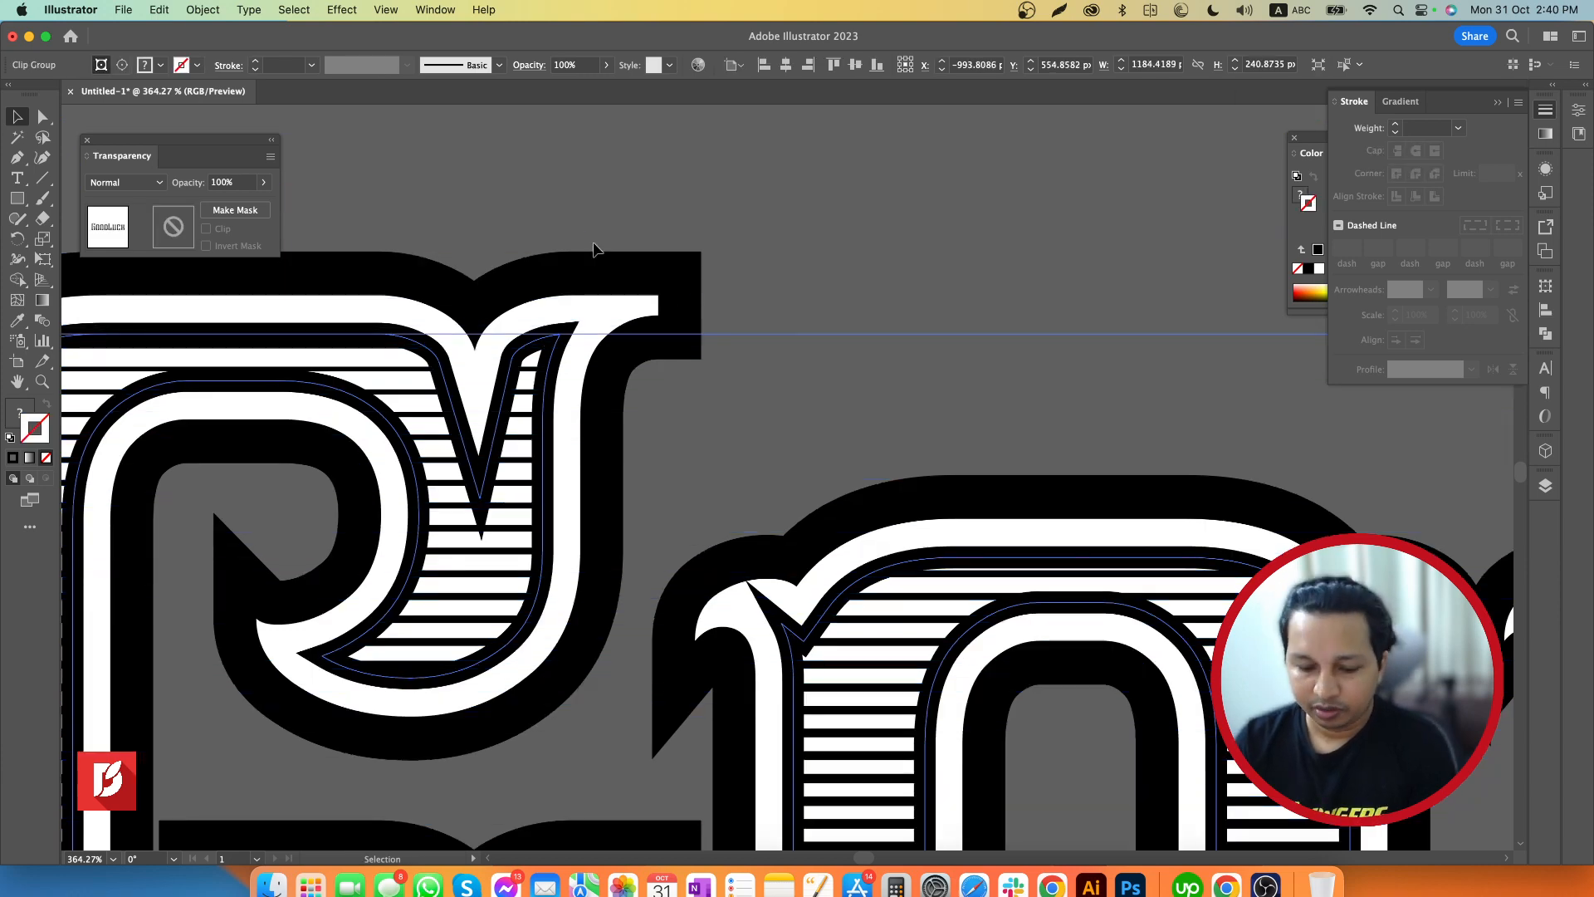
key("z")
left_click_drag(830, 294, 396, 305)
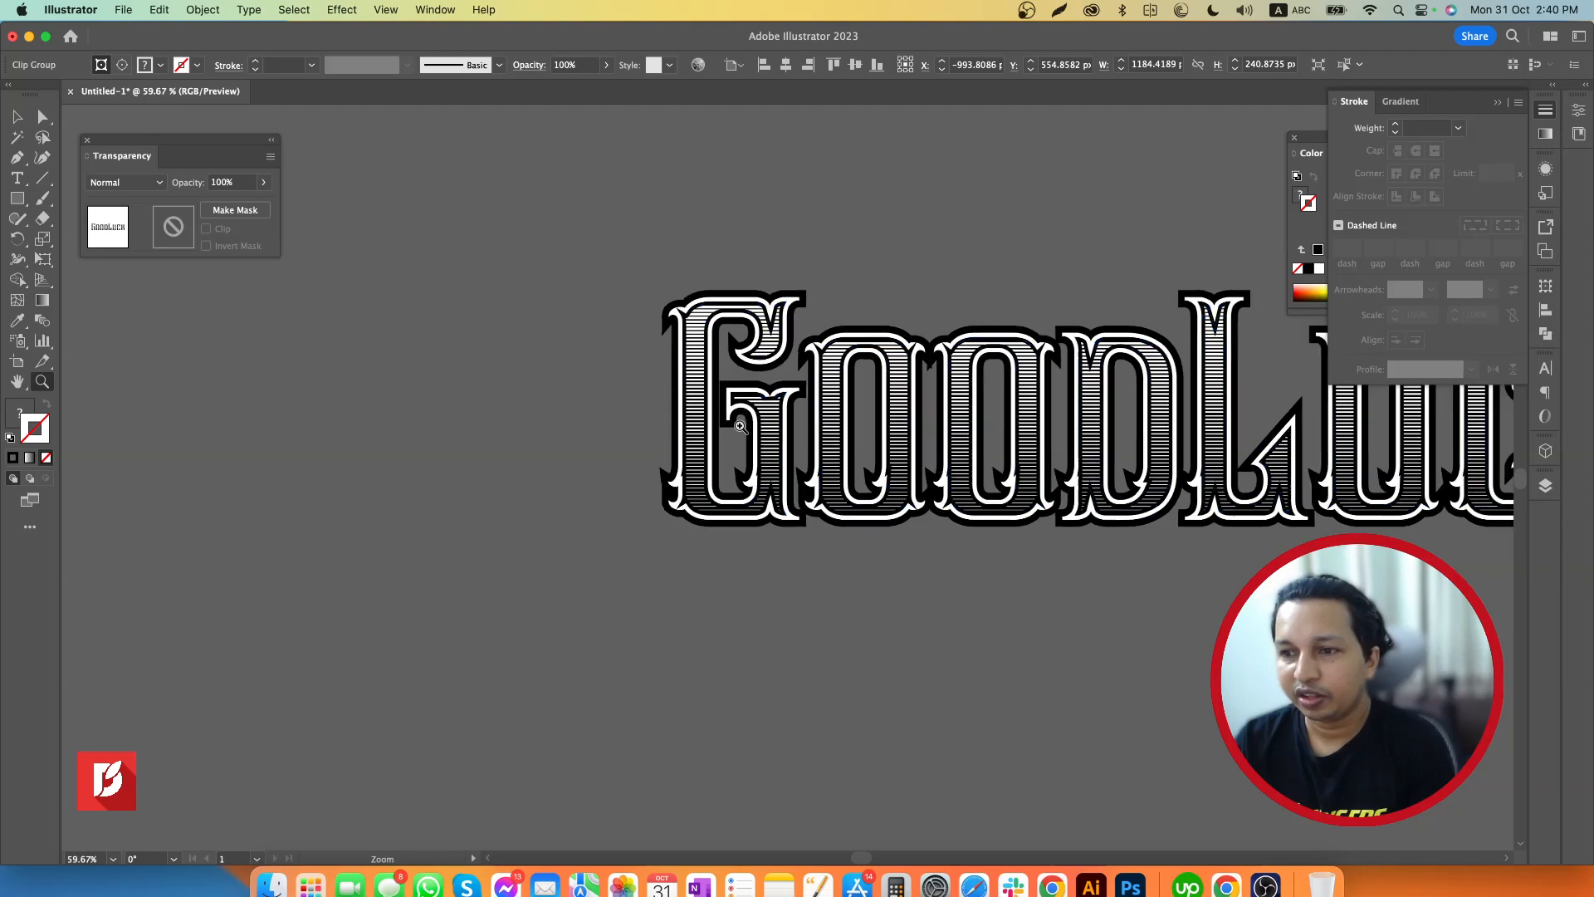
scroll(900, 565, "right", 5)
key("v")
left_click(719, 573)
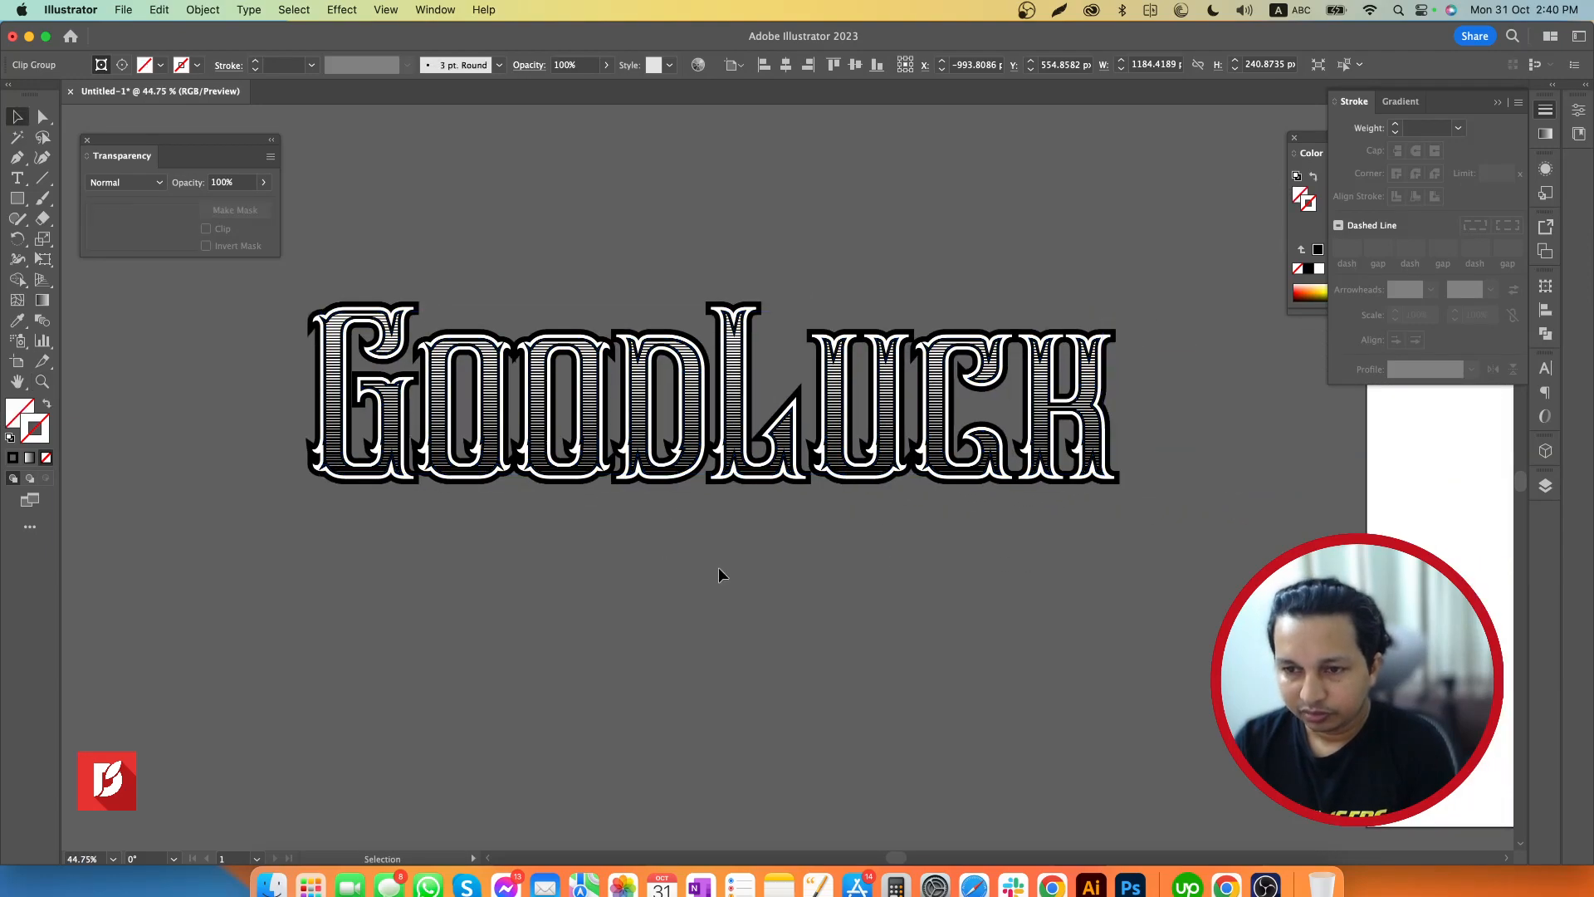
Select the clipped line pattern inside the letters and lock it
key("z")
left_click_drag(398, 360, 648, 413)
key("v")
left_click(538, 428)
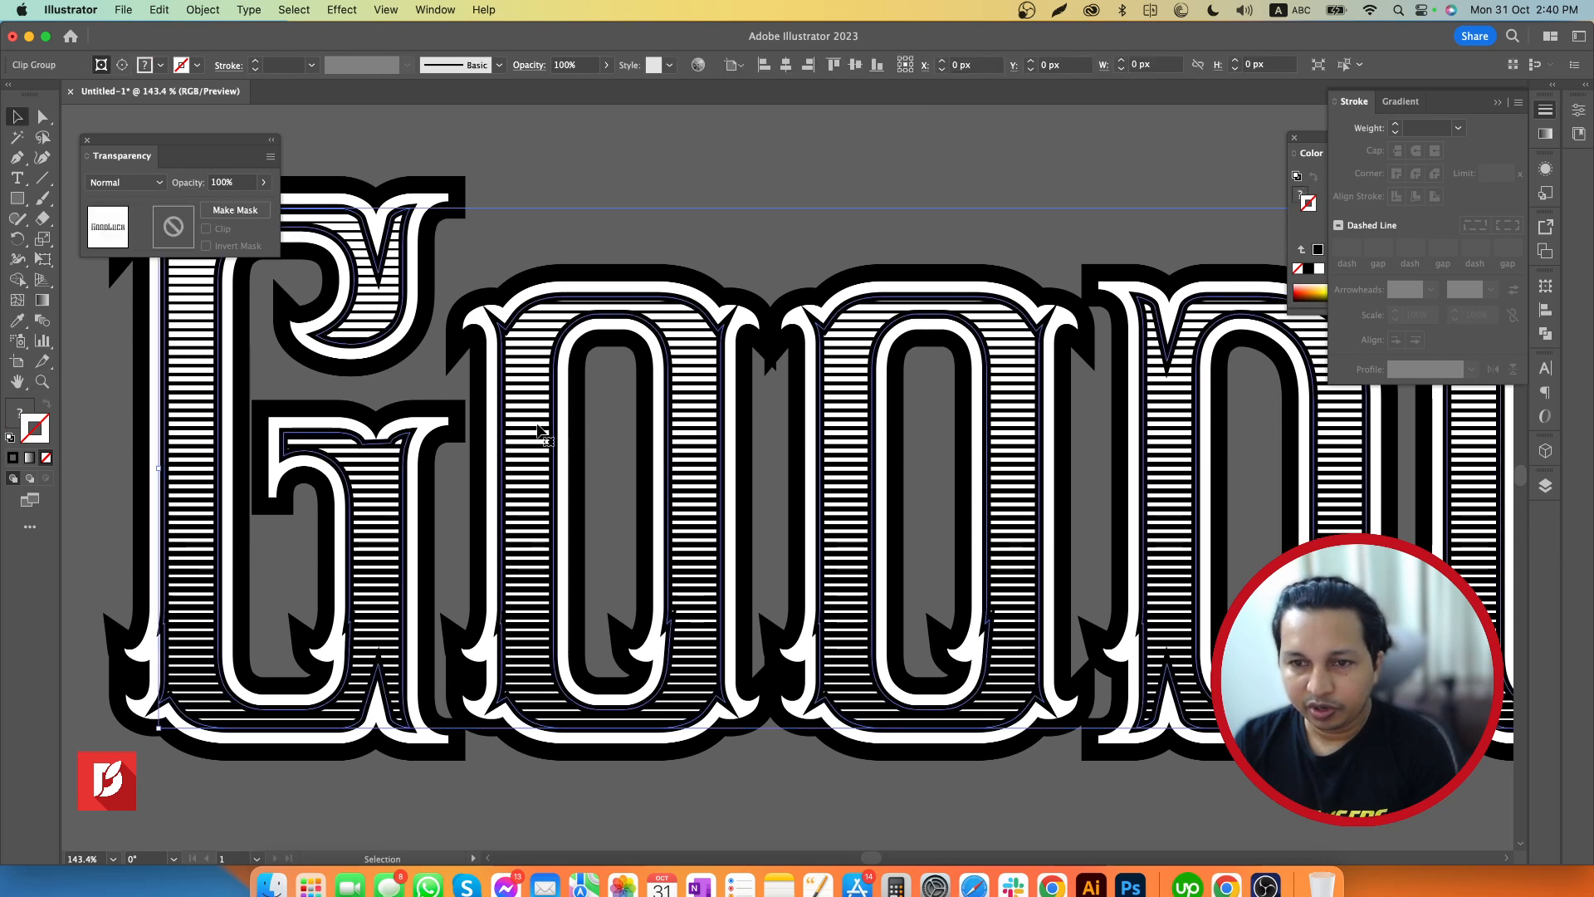
key("a")
key("super+2")
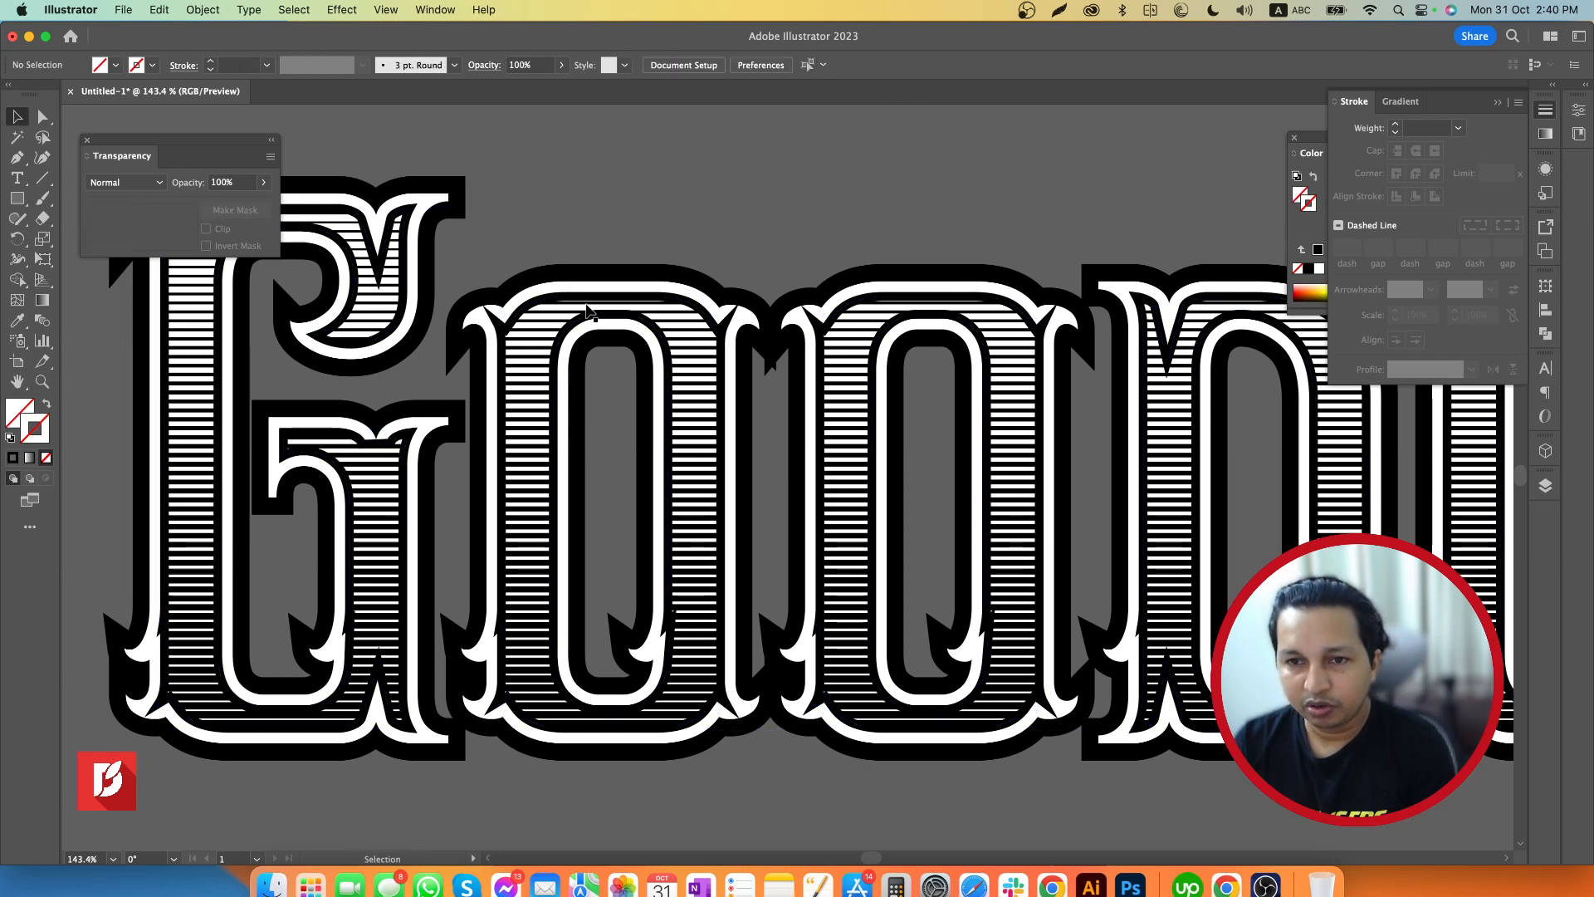
Select the inset outline in its original position, reduce its stroke weight to 3 pt, and deselect it
left_click_drag(587, 296, 667, 246)
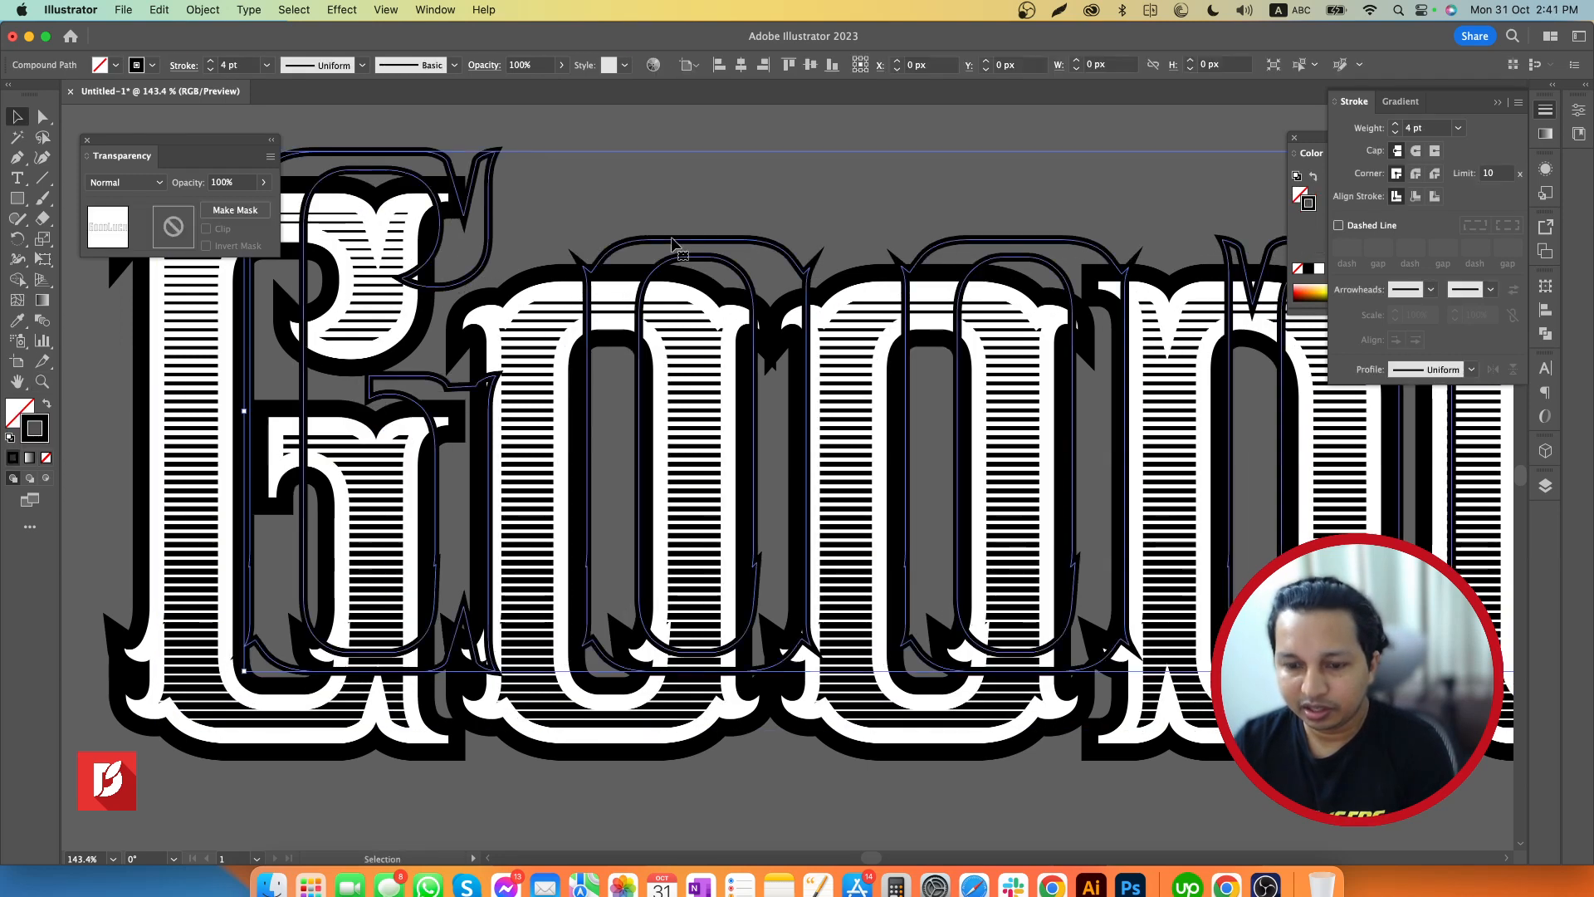
key("super+z")
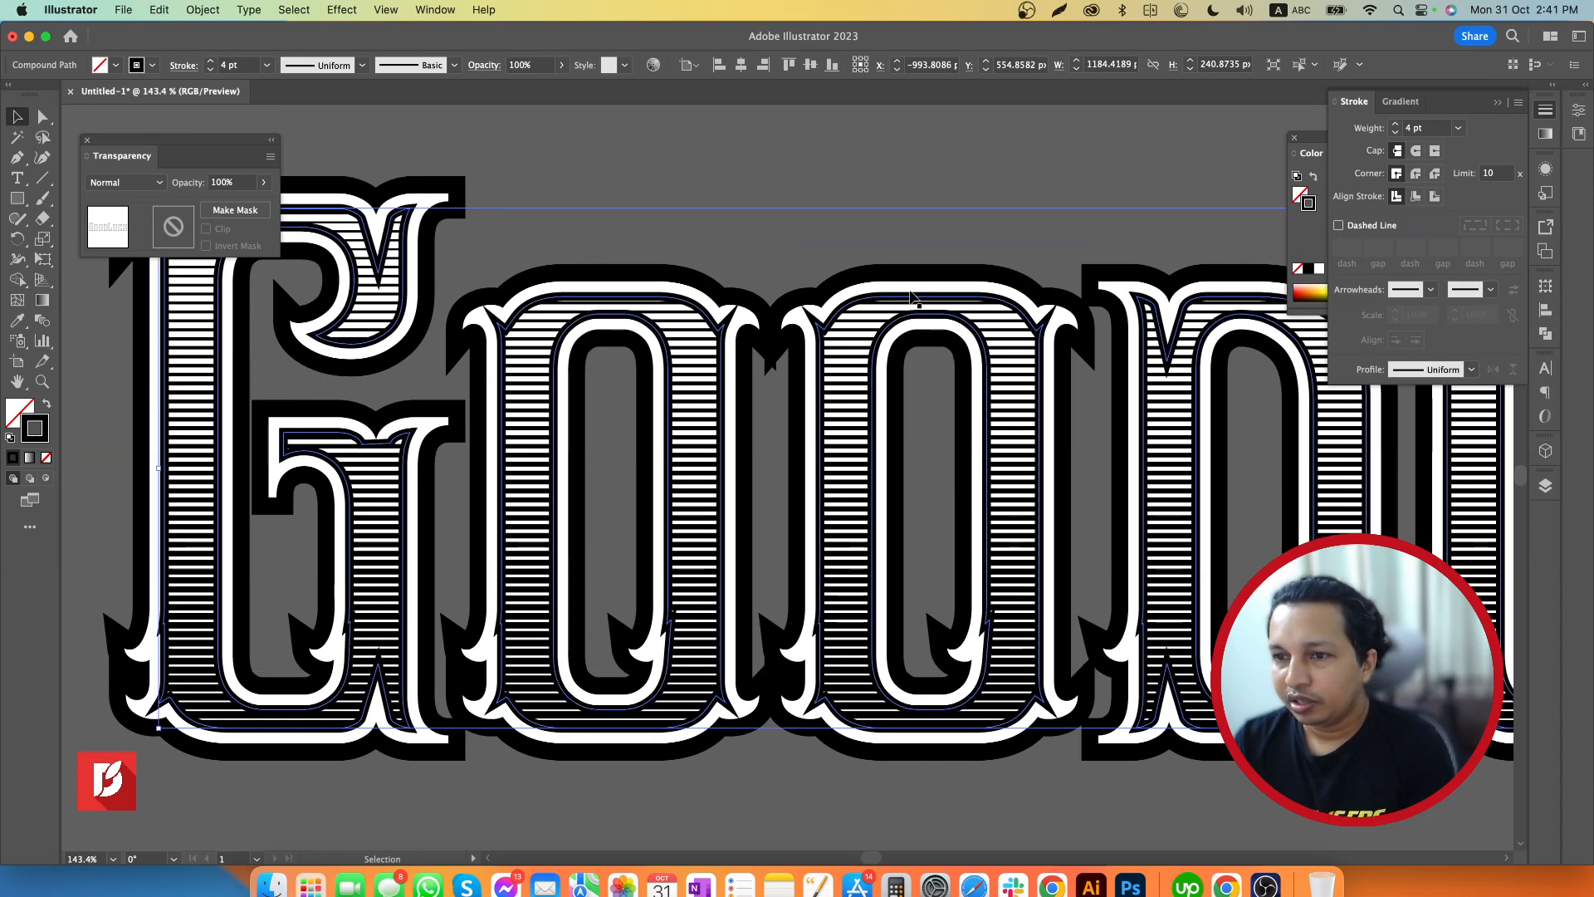
left_click(1396, 131)
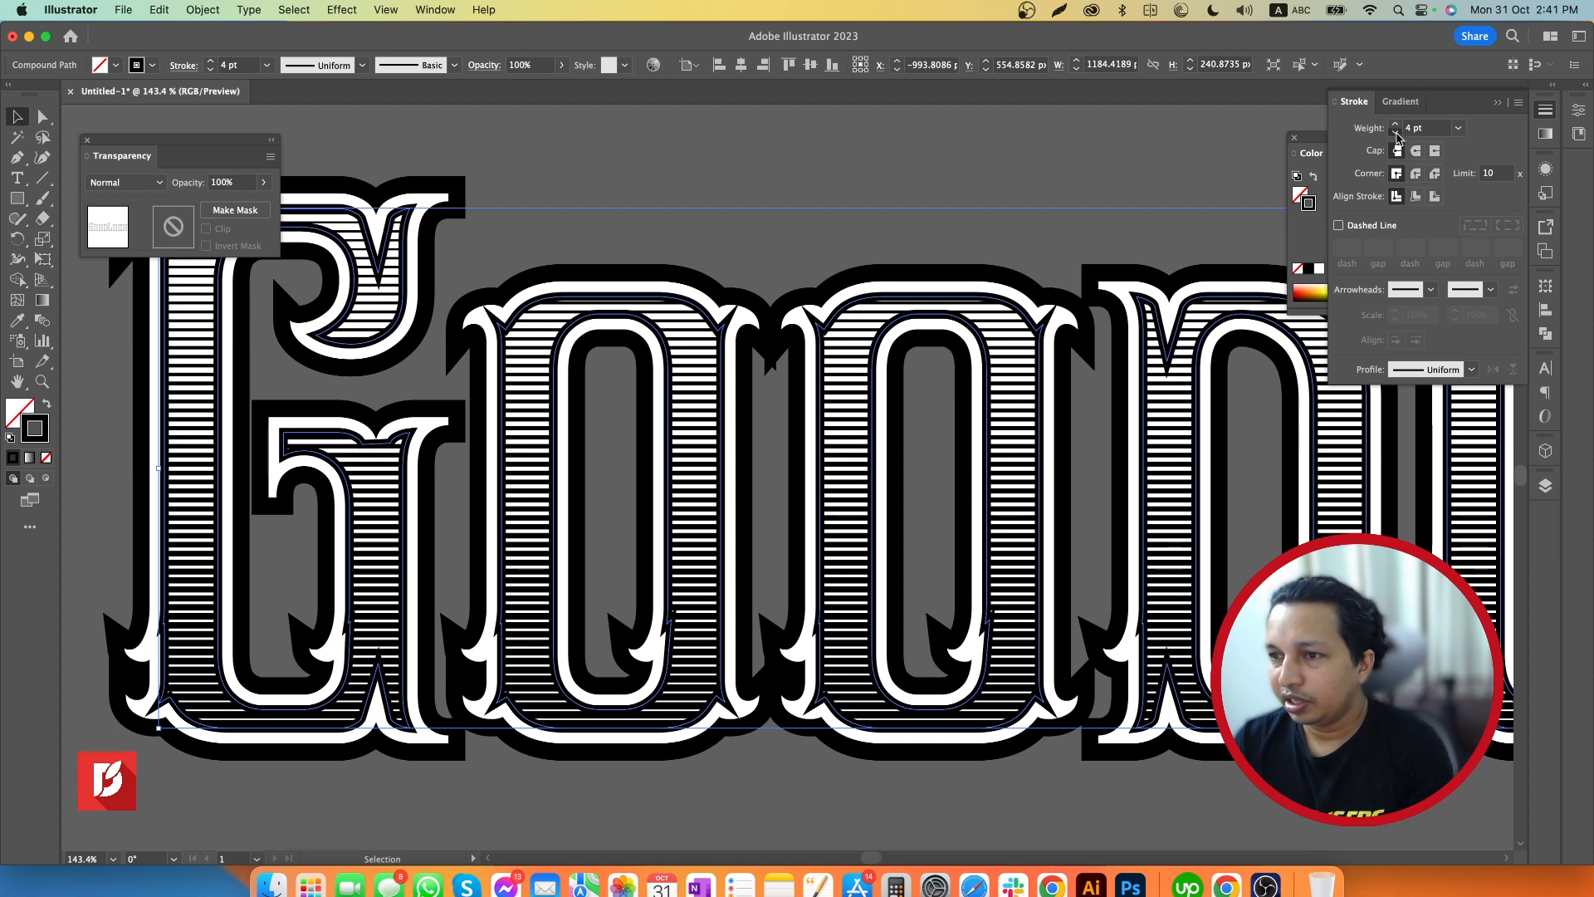
left_click(1083, 158)
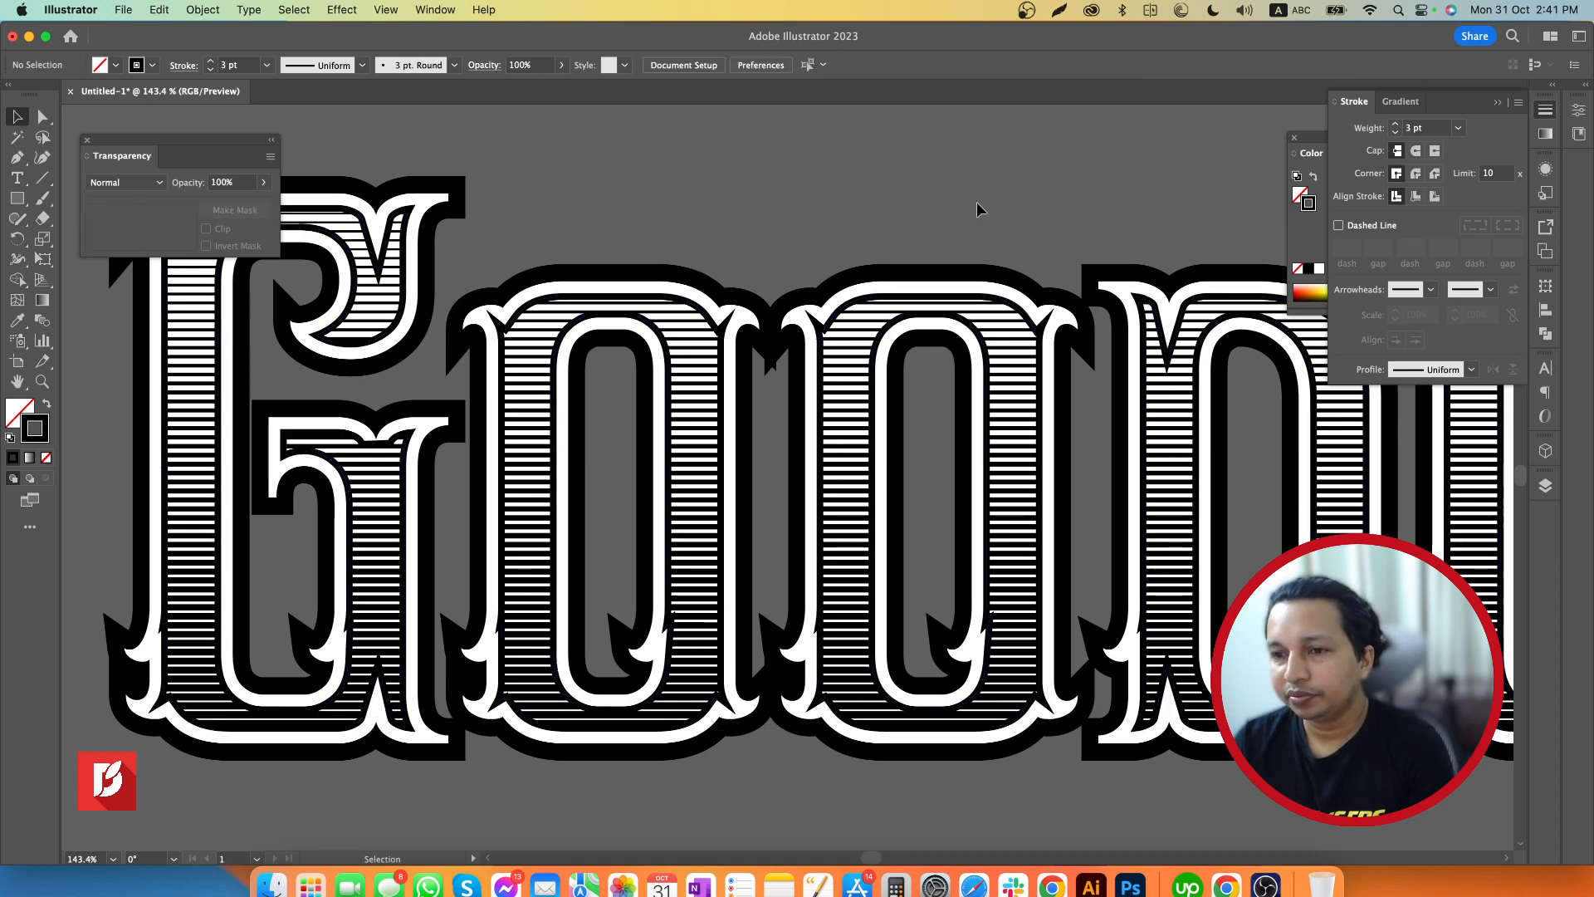
Duplicate the inset outline about 5 px to the right, select both copies, and swap their fill and stroke to get solid black shapes
left_click(833, 318)
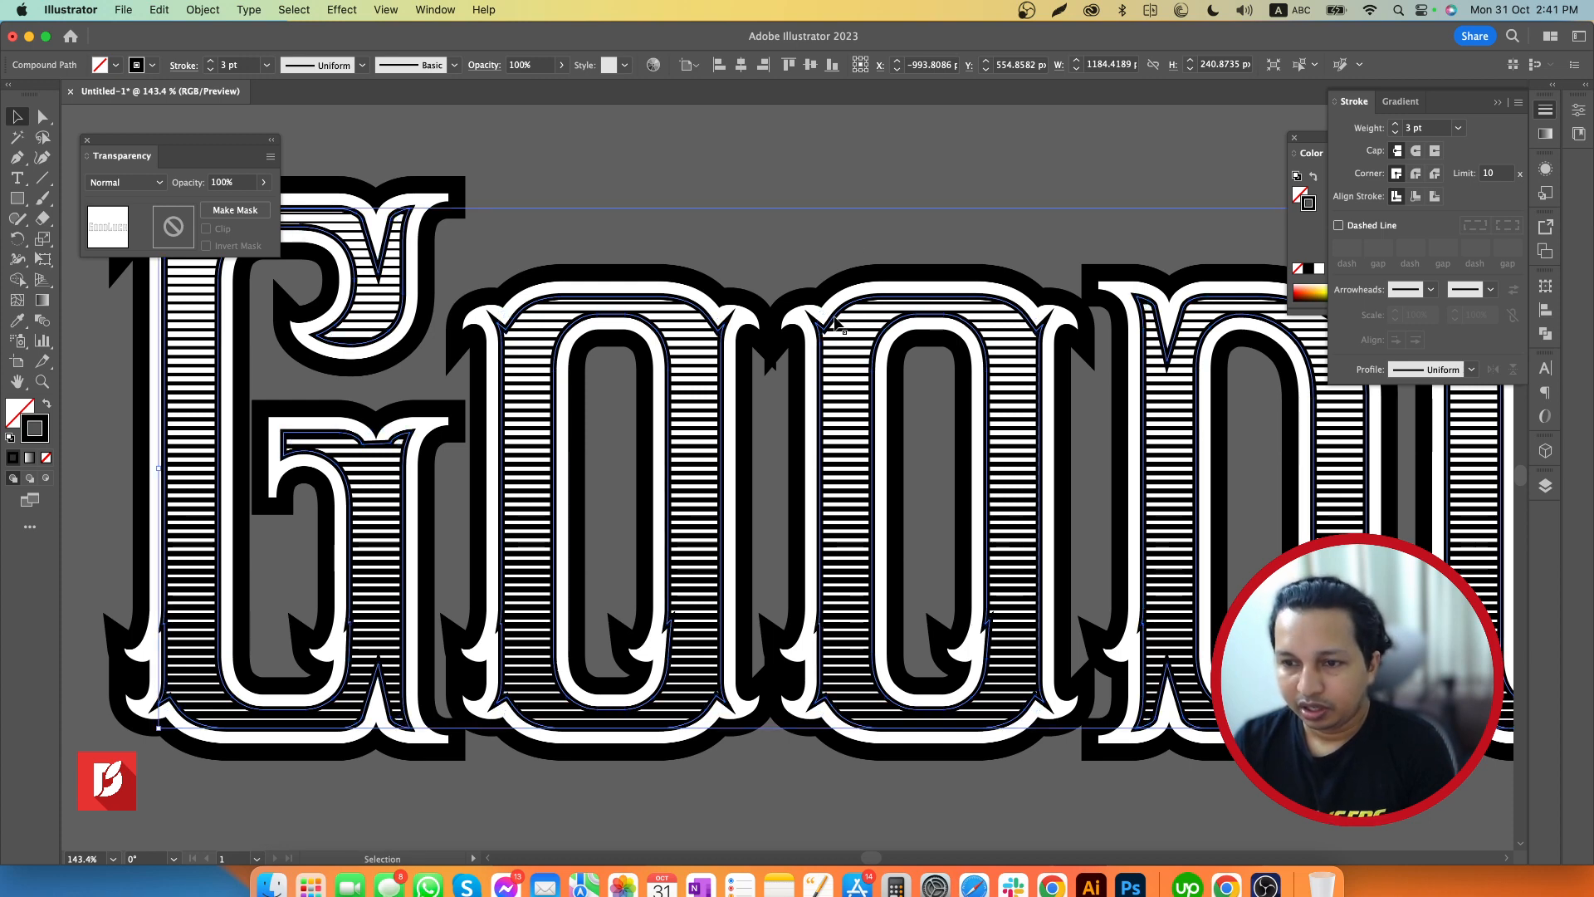
left_click_drag(835, 321, 844, 323)
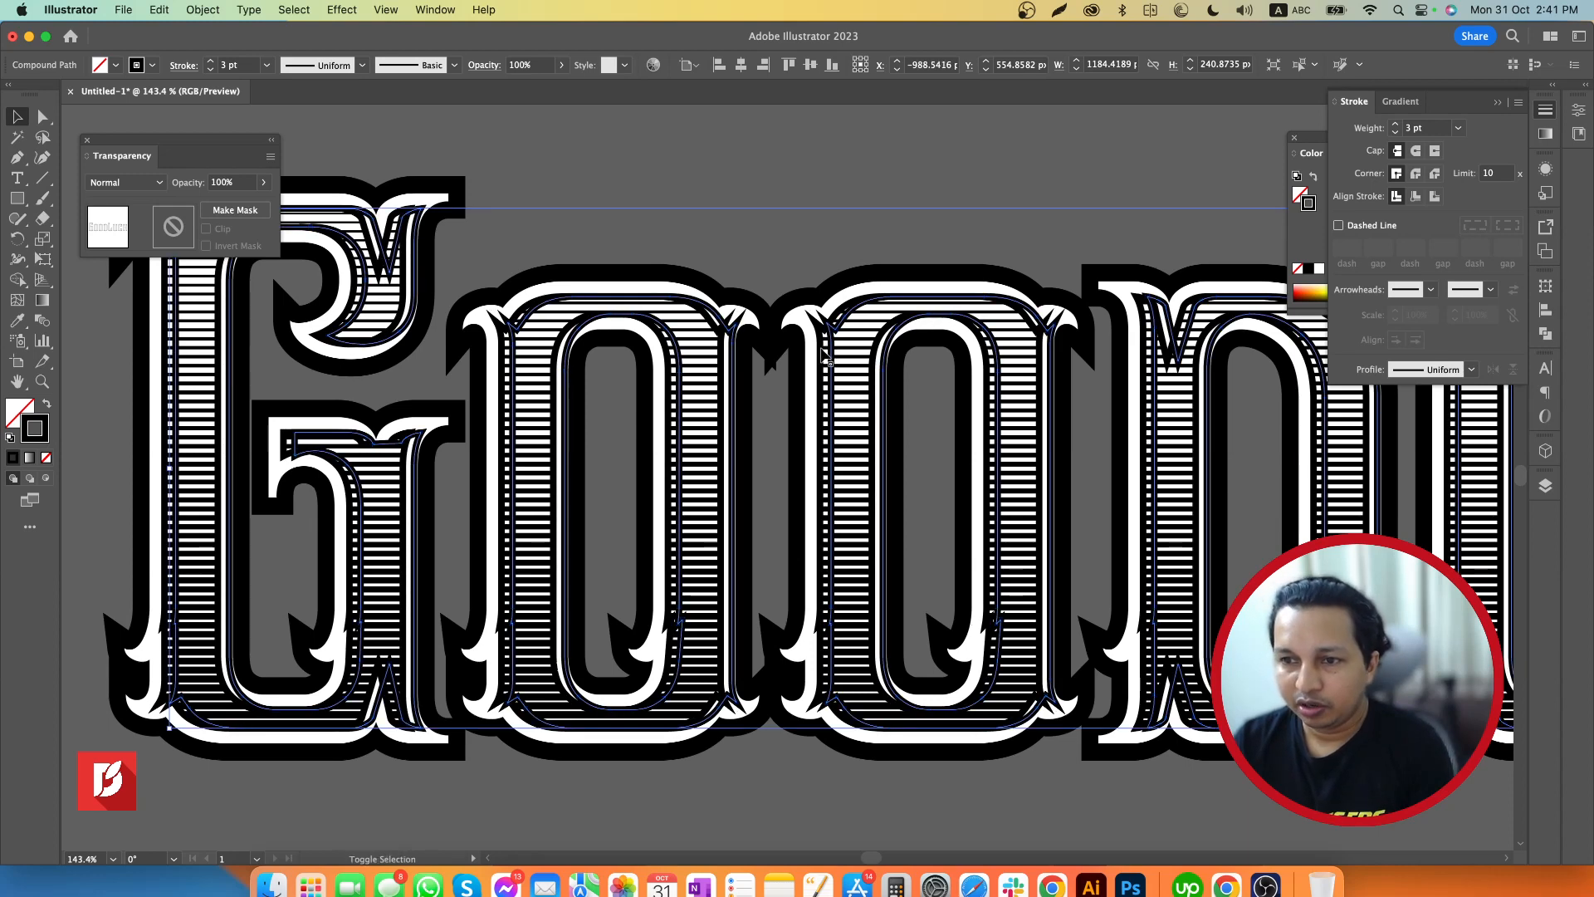
left_click(826, 359, "shift")
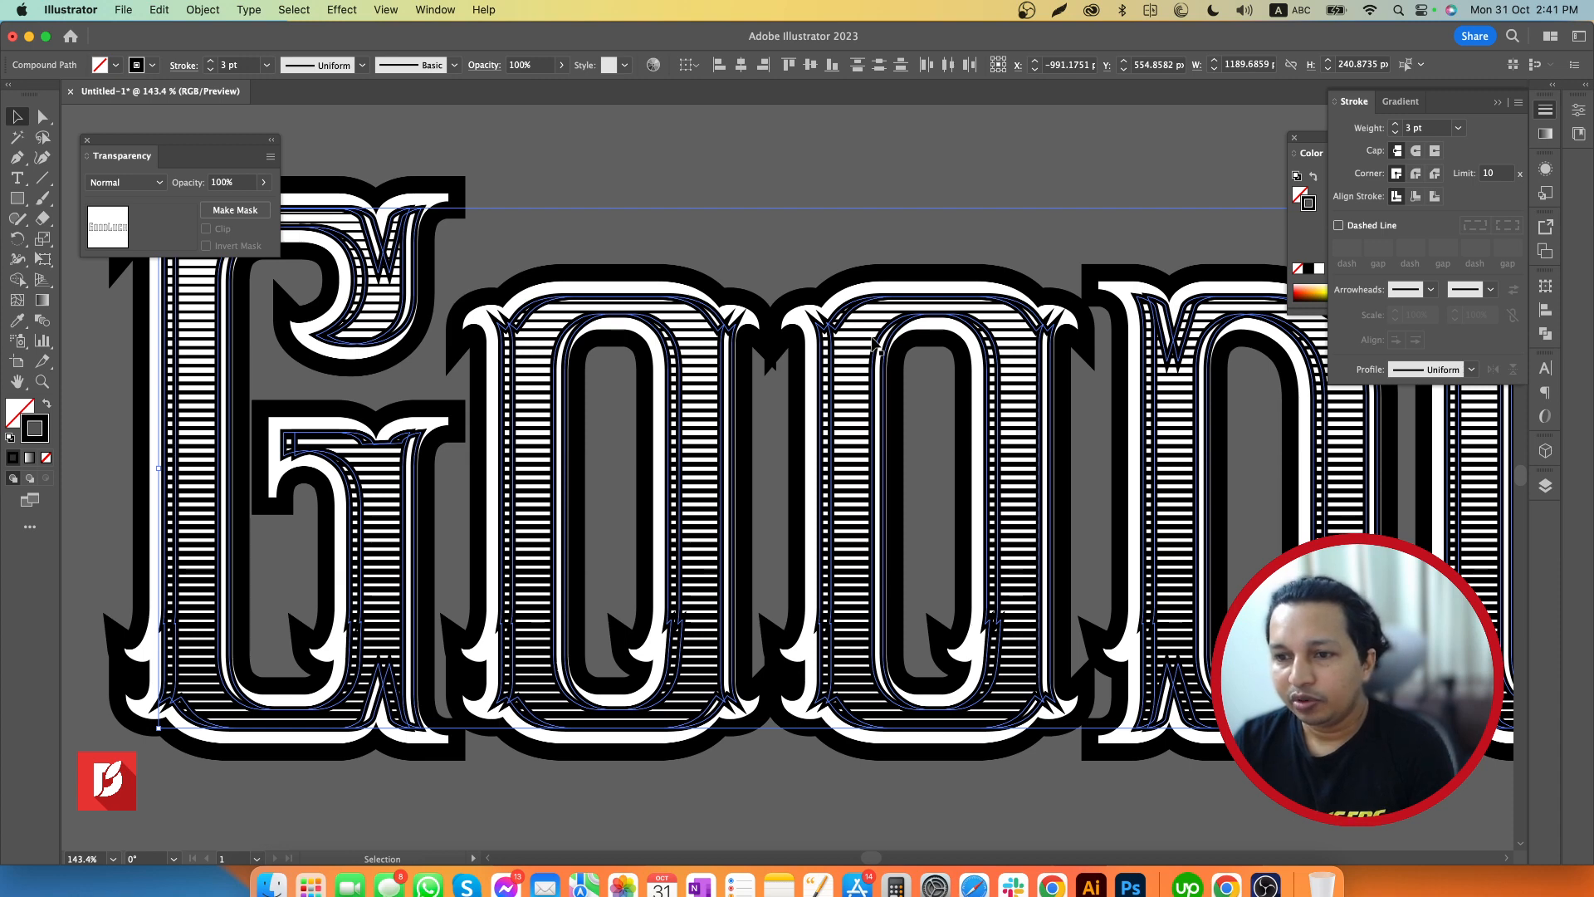
left_click(47, 404)
Subtract the offset front copy from the shape behind it with Pathfinder Minus Front, and deselect the result
key("z")
left_click_drag(932, 506, 825, 504)
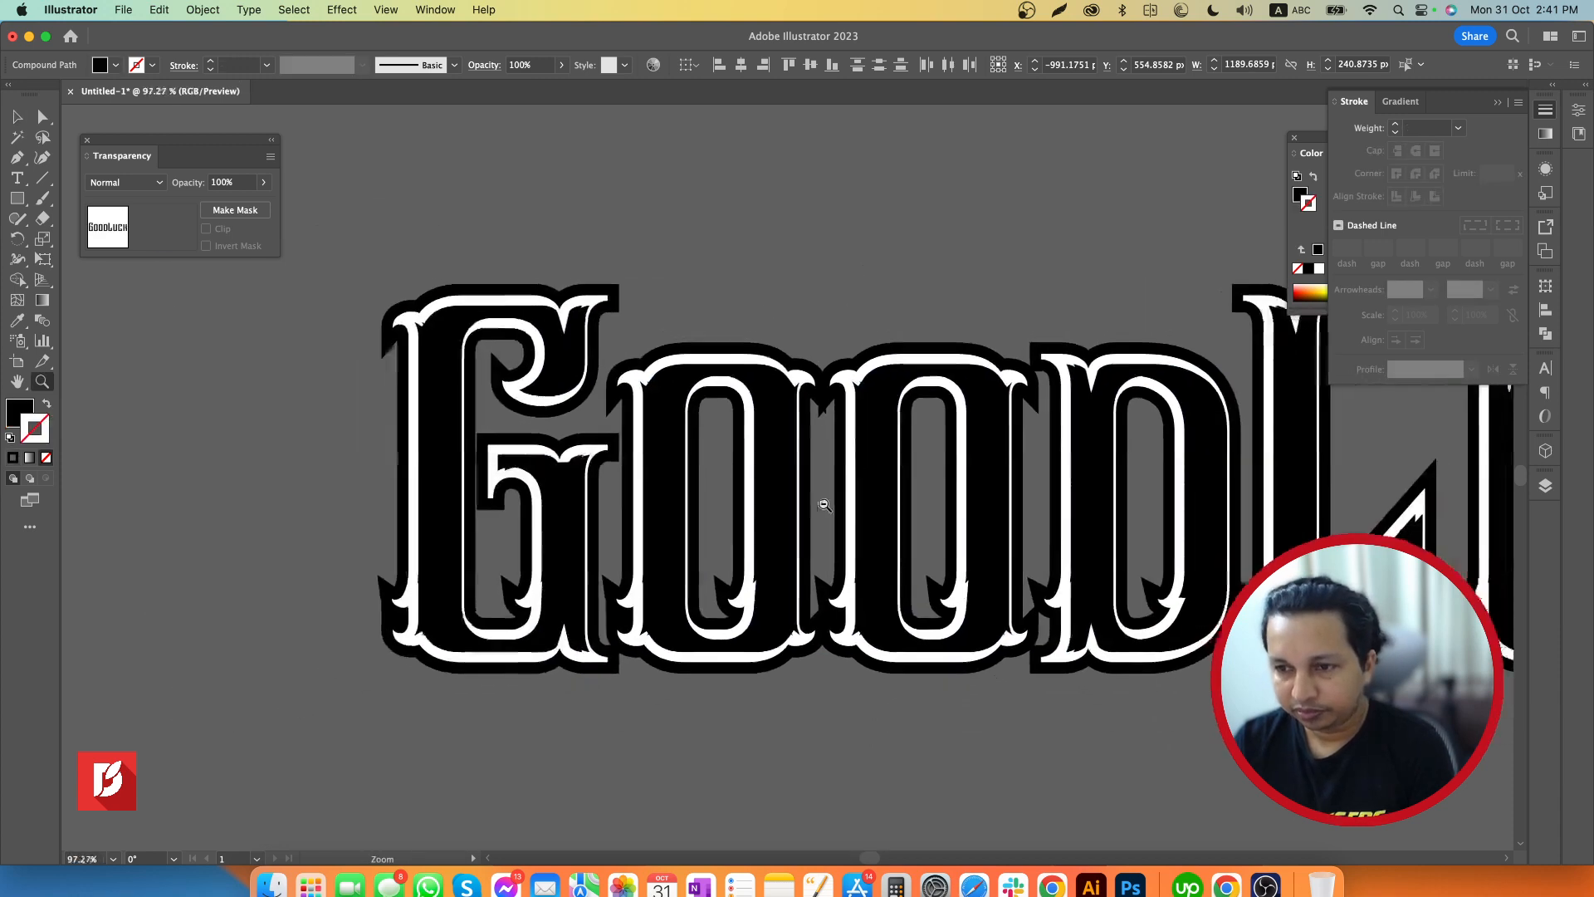
left_click_drag(1056, 512, 844, 505)
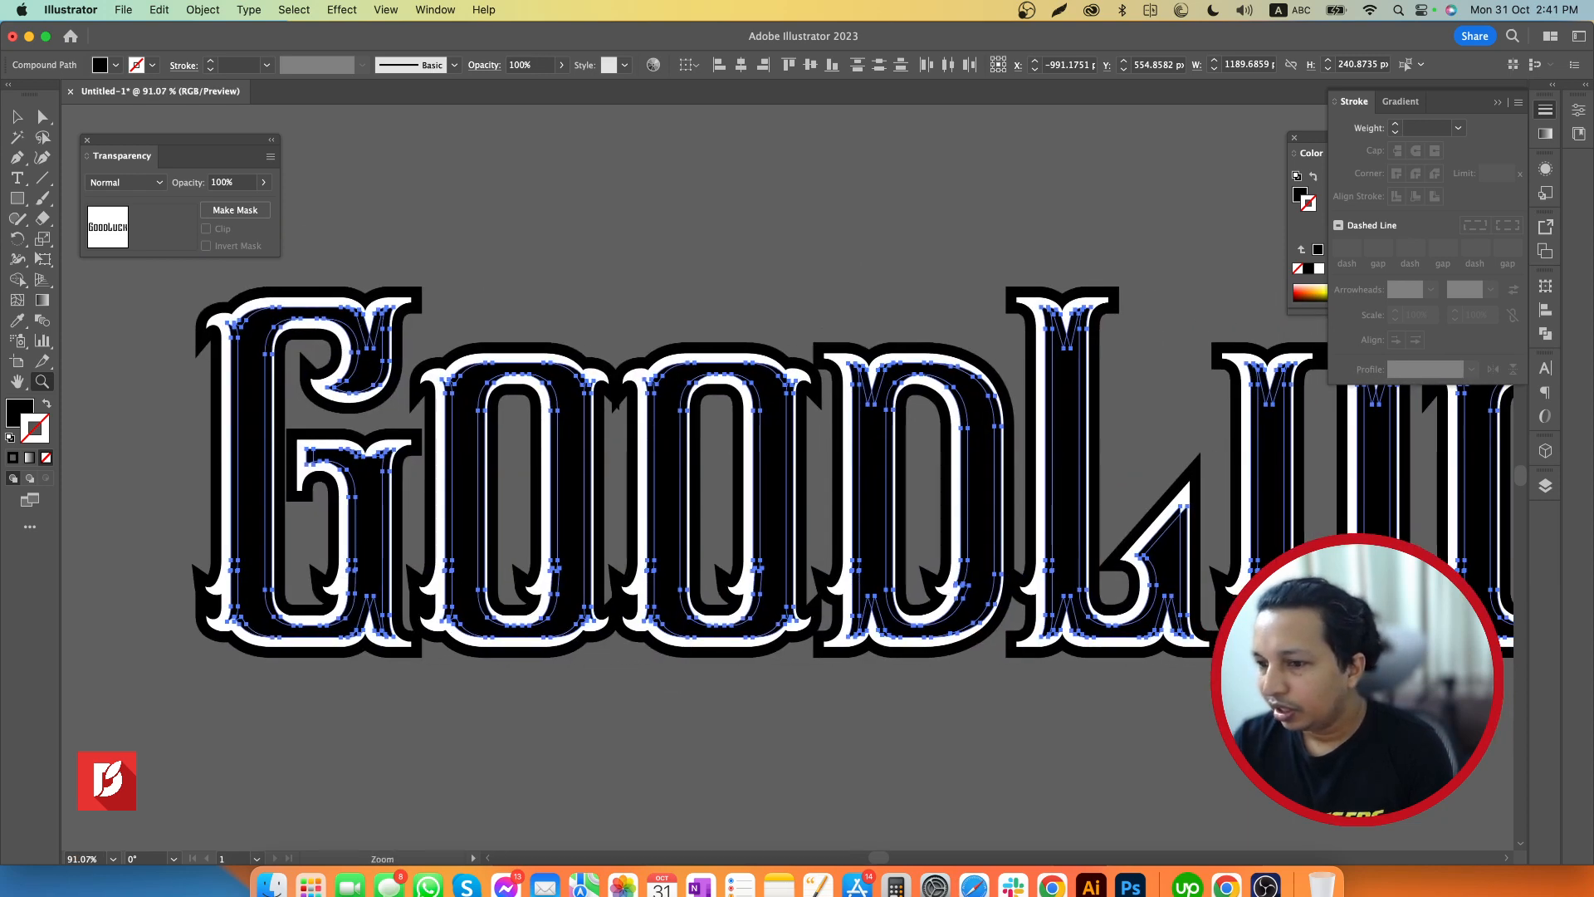
left_click(1546, 335)
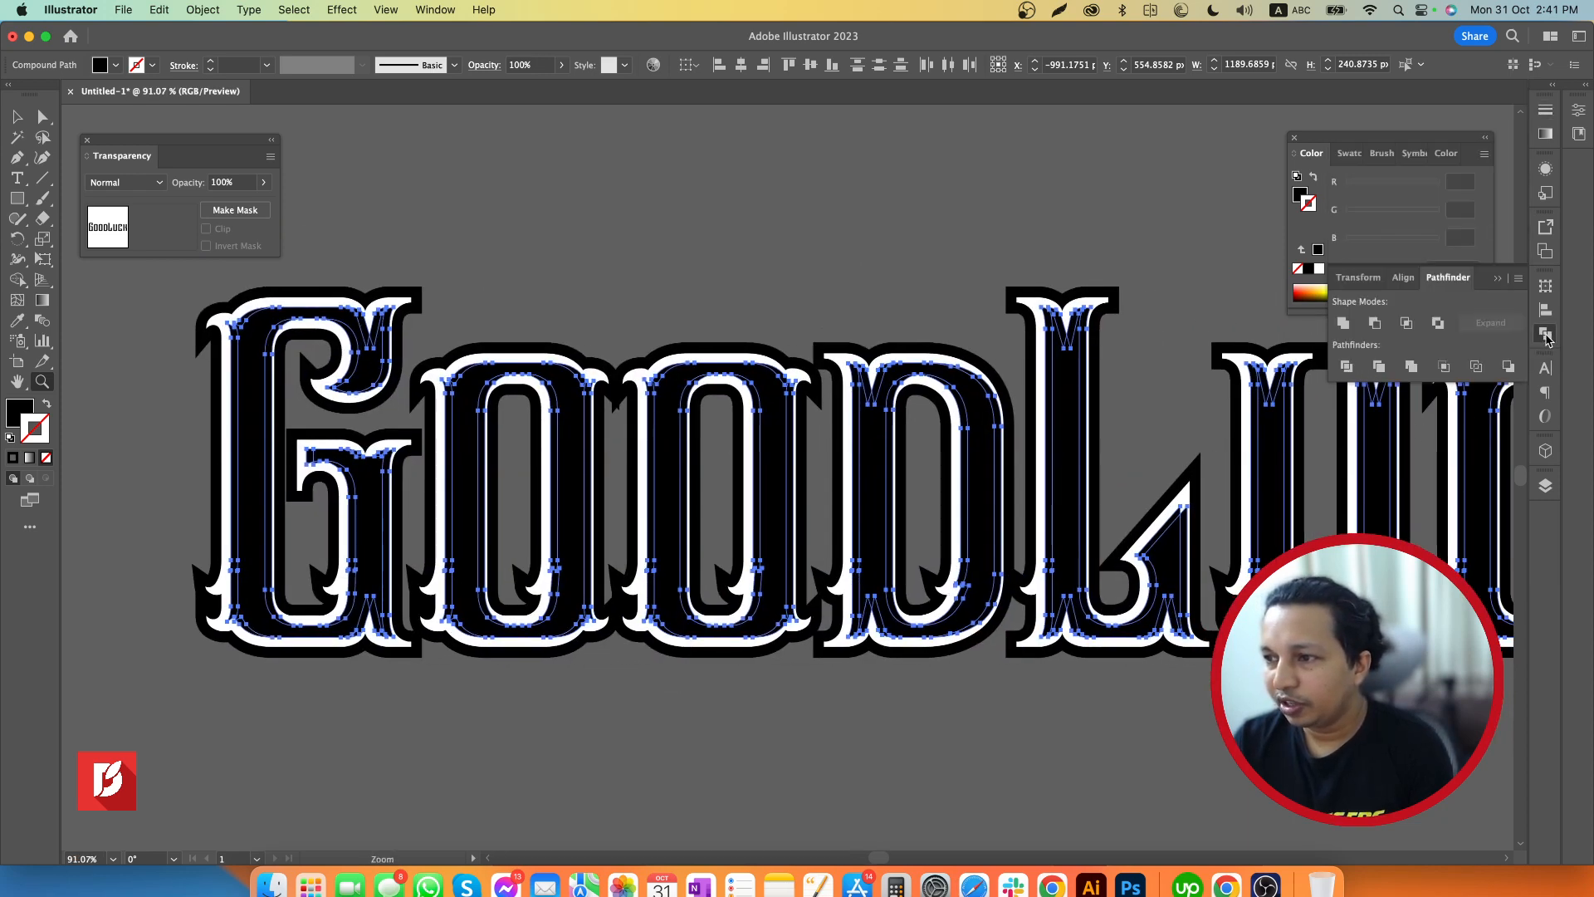
left_click(1376, 324)
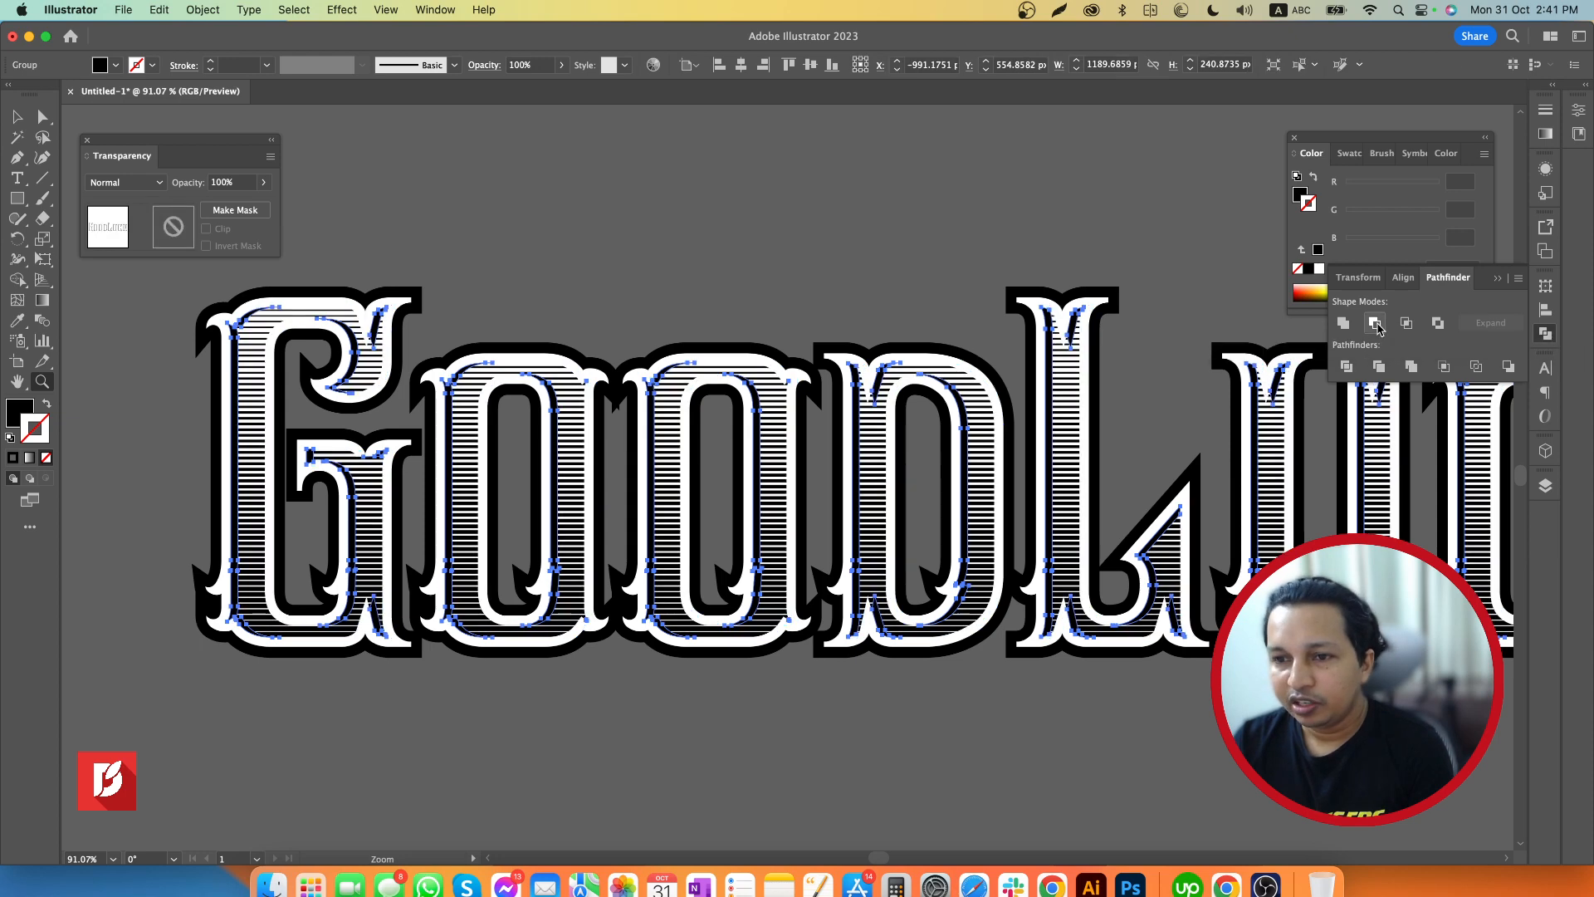
left_click_drag(1174, 405, 1014, 430)
key("v")
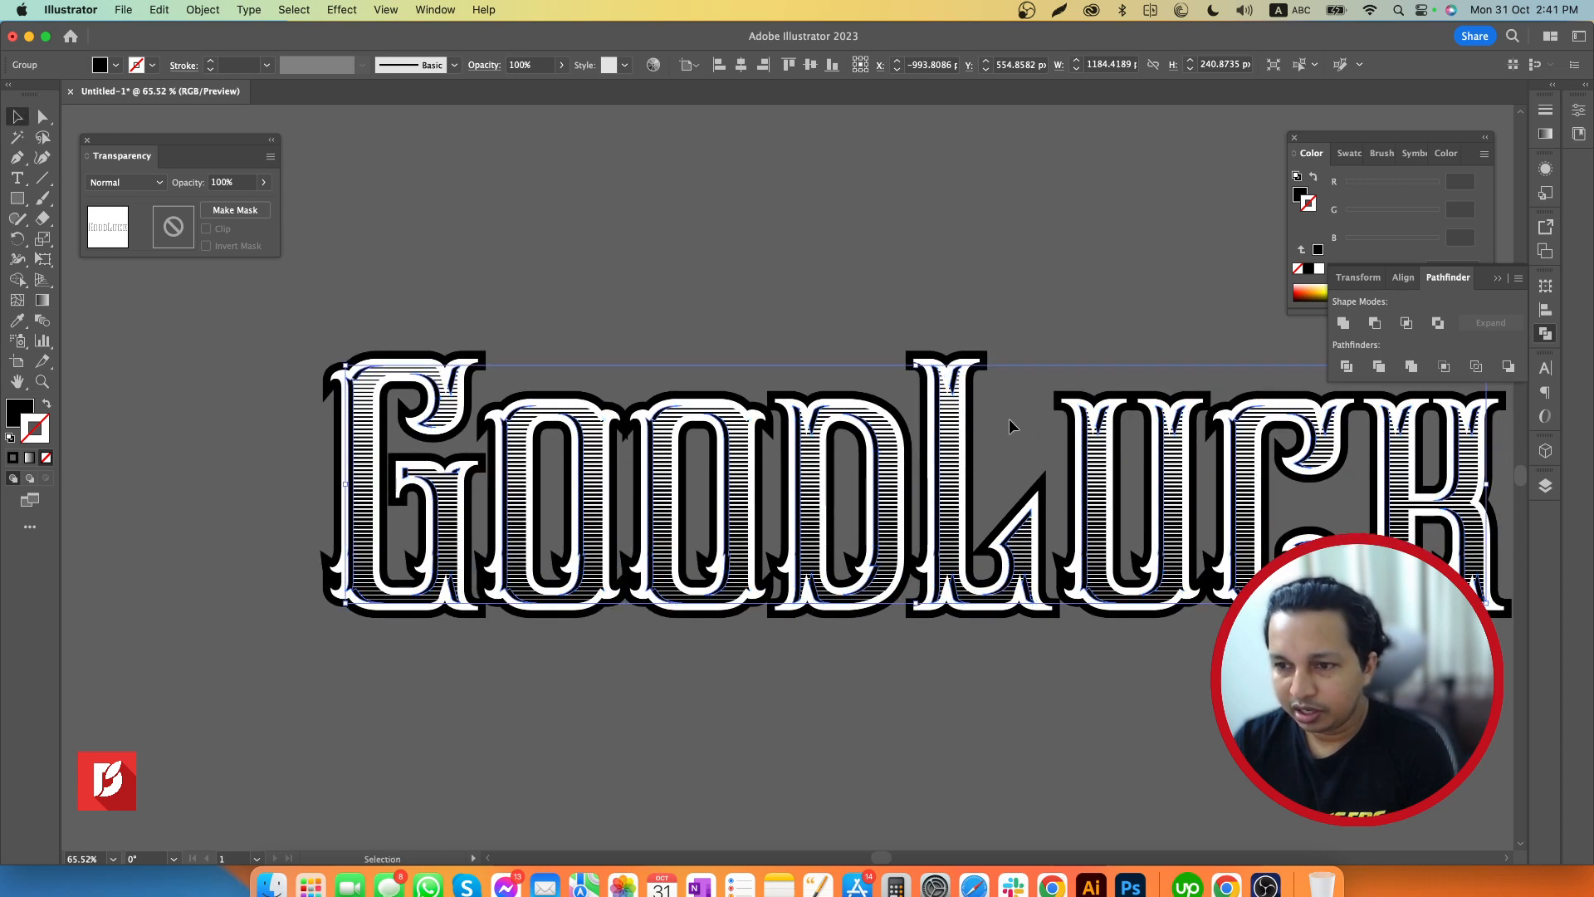
key("a")
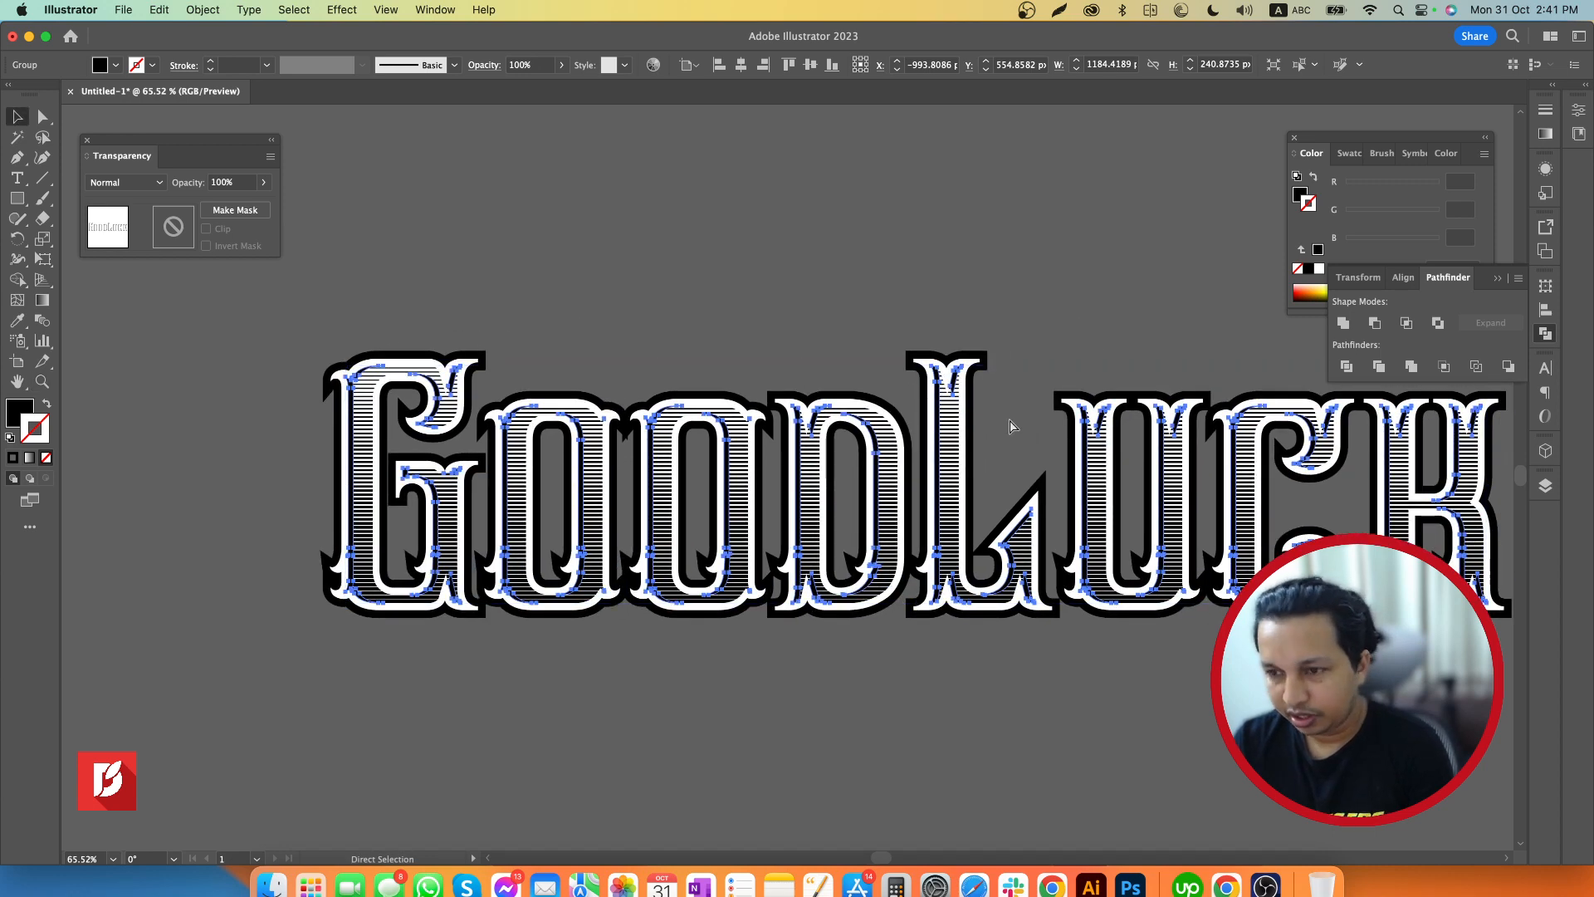
key("v")
left_click(1009, 419)
scroll(1009, 419, "right", 5)
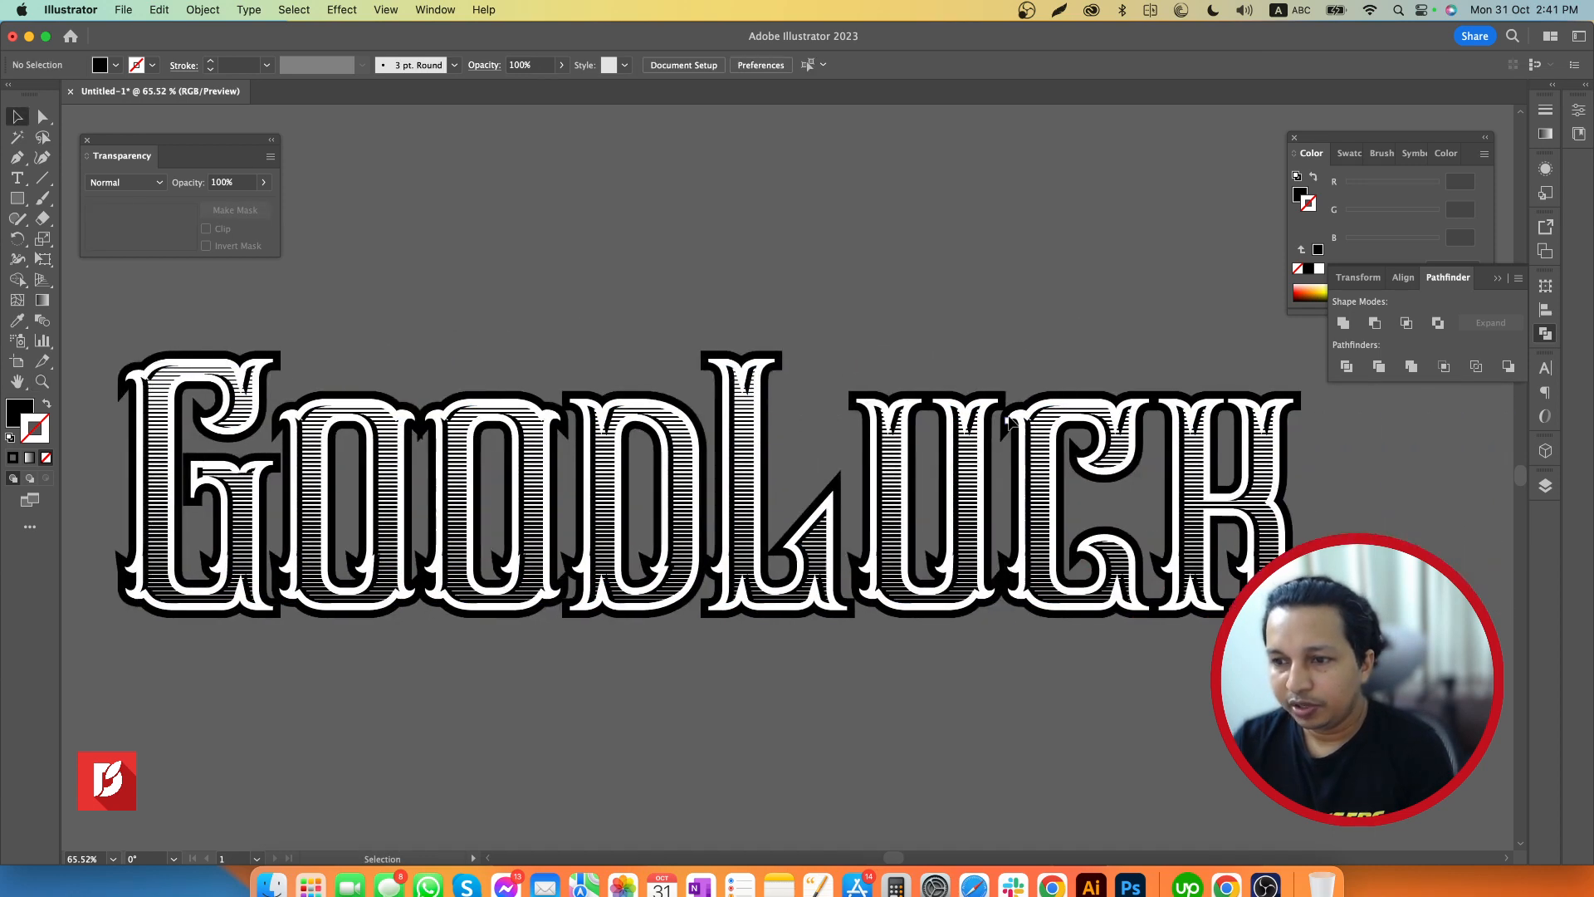
Select the black outer offset shapes of all eight letters and combine them into a single compound path
key("z")
left_click_drag(1139, 539, 1094, 545)
key("v")
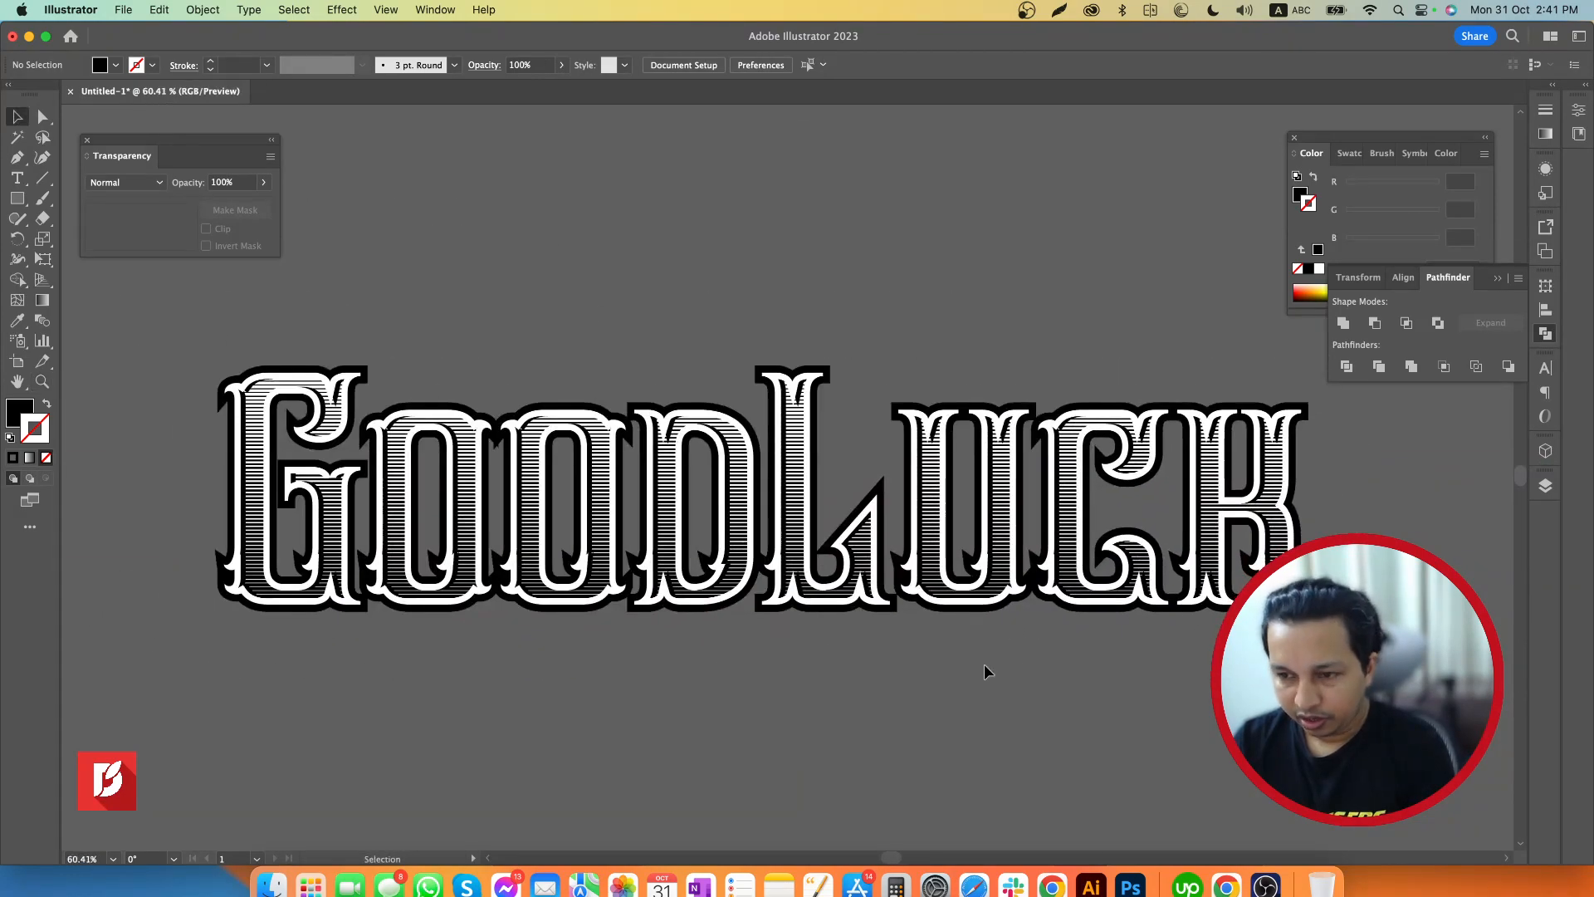
left_click(968, 614)
left_click(961, 676)
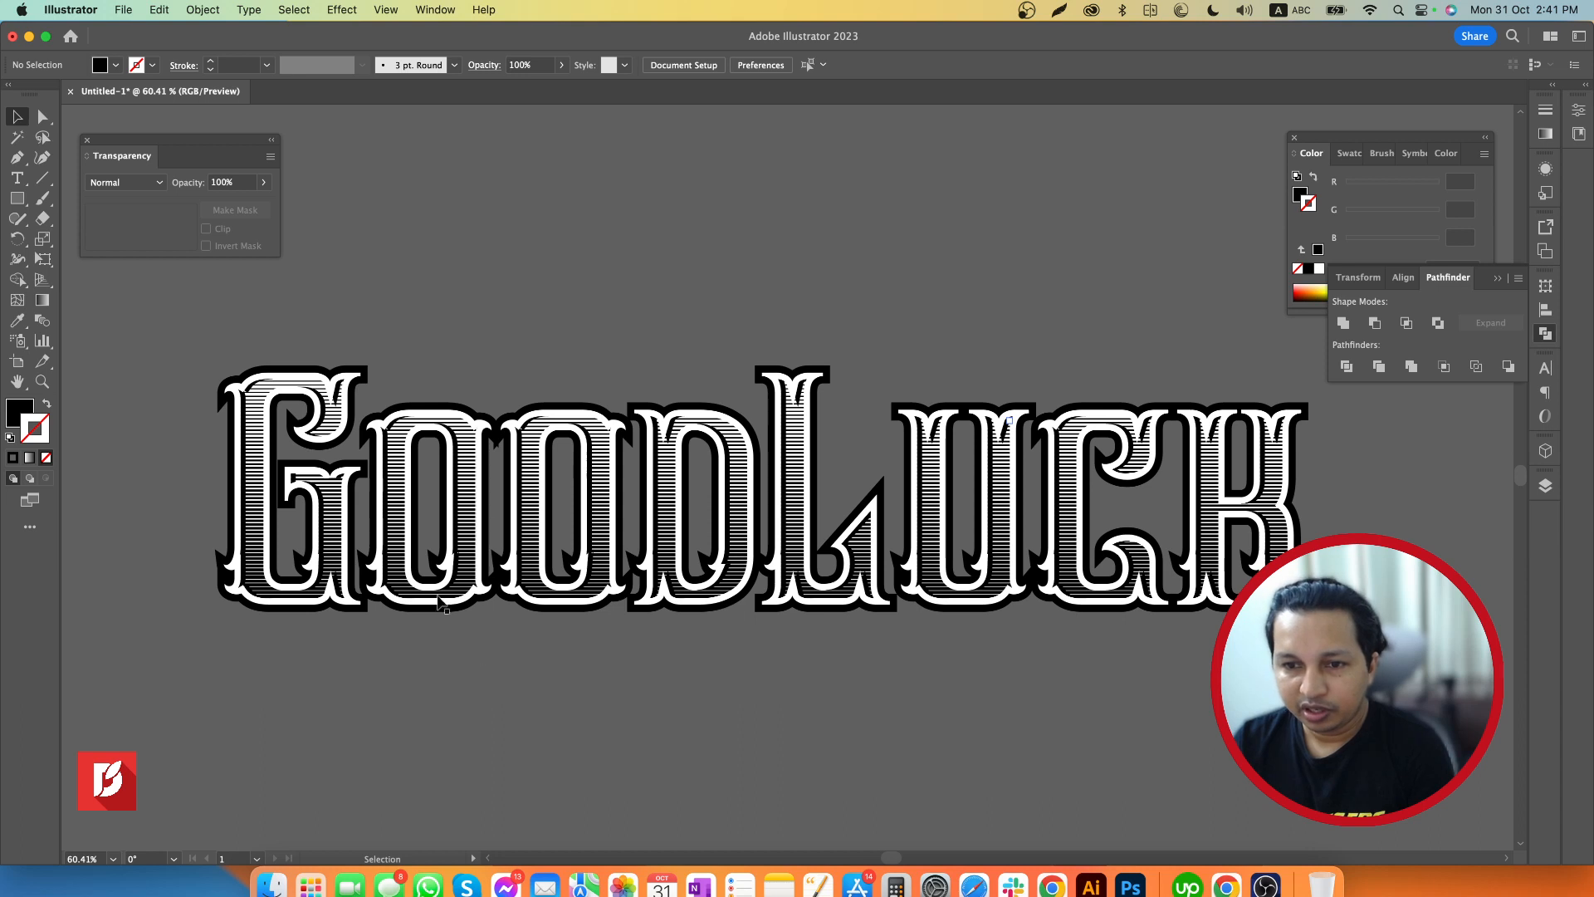
left_click(282, 609)
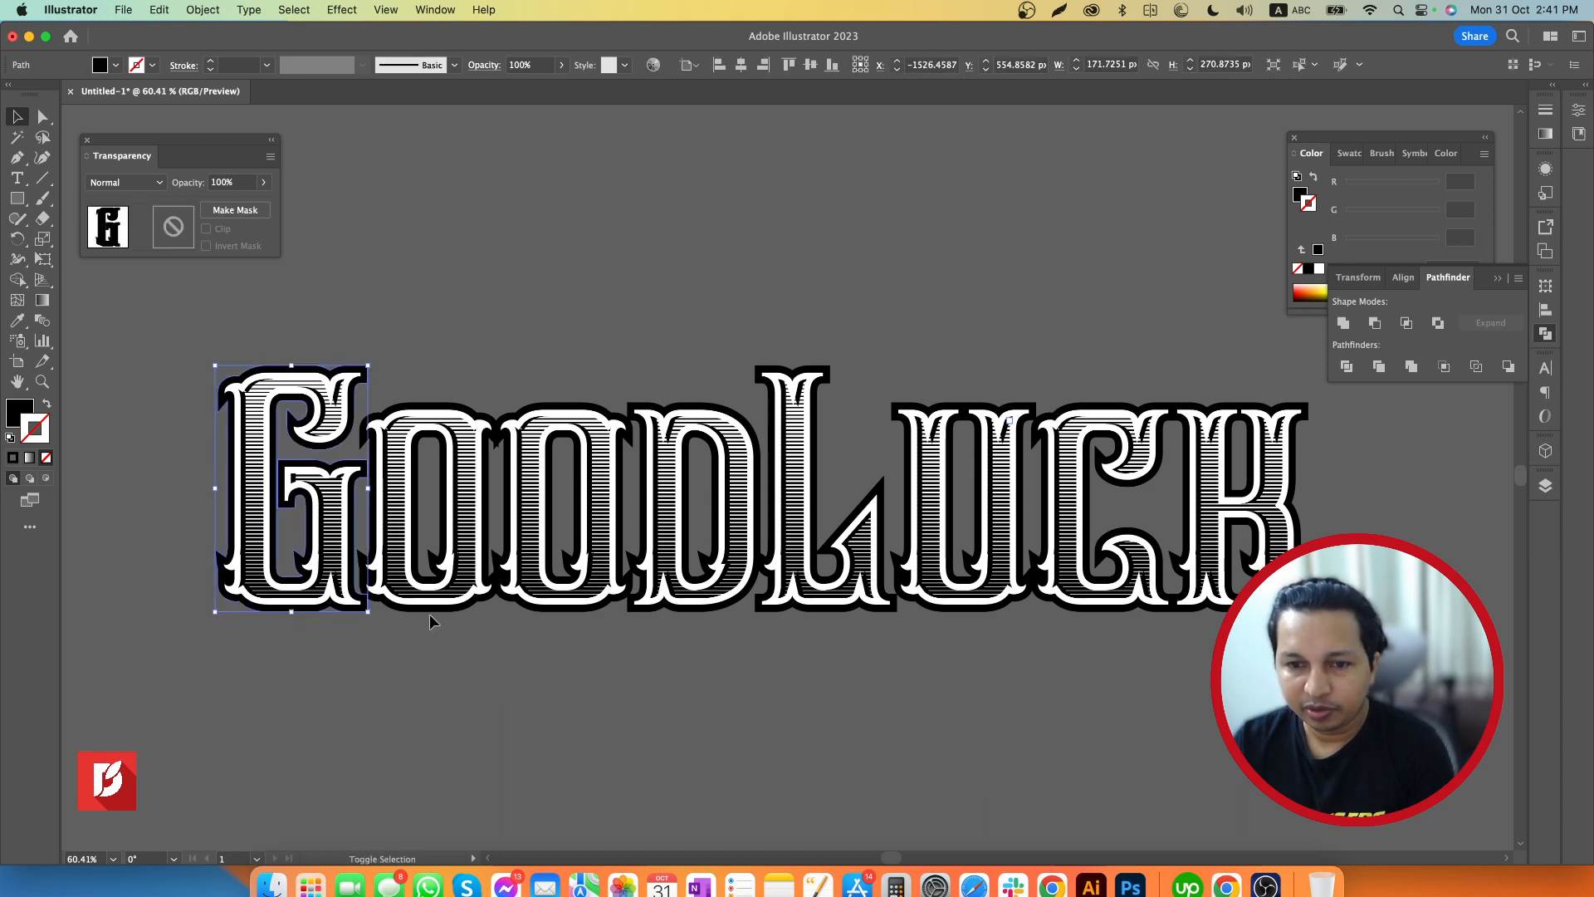
left_click(431, 611, "shift")
left_click(546, 610, "shift")
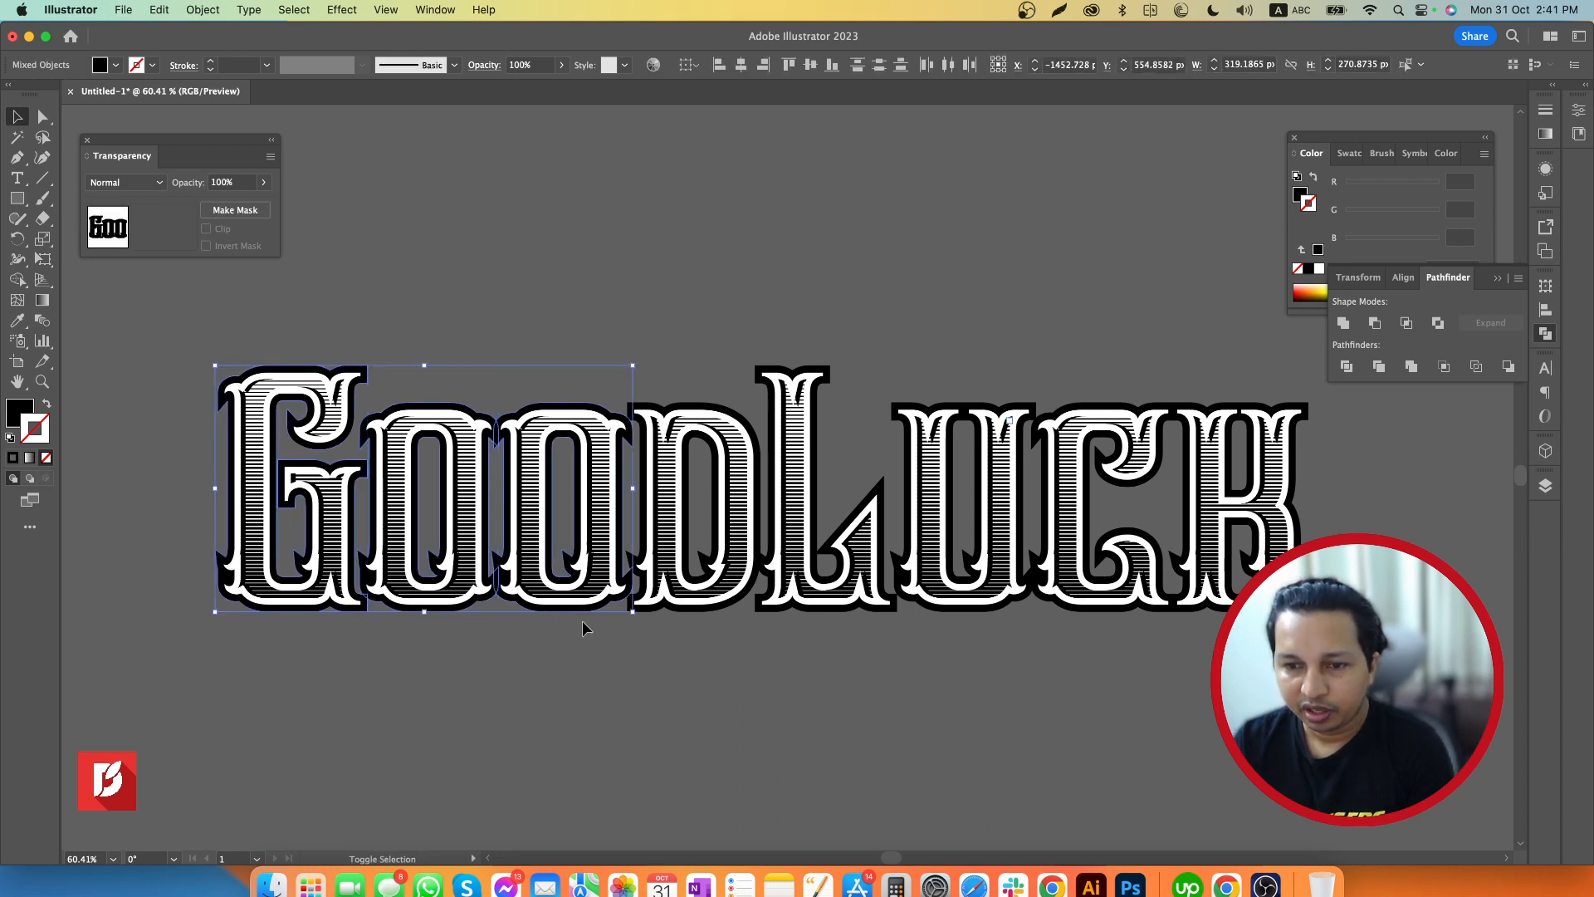
left_click(658, 612, "shift")
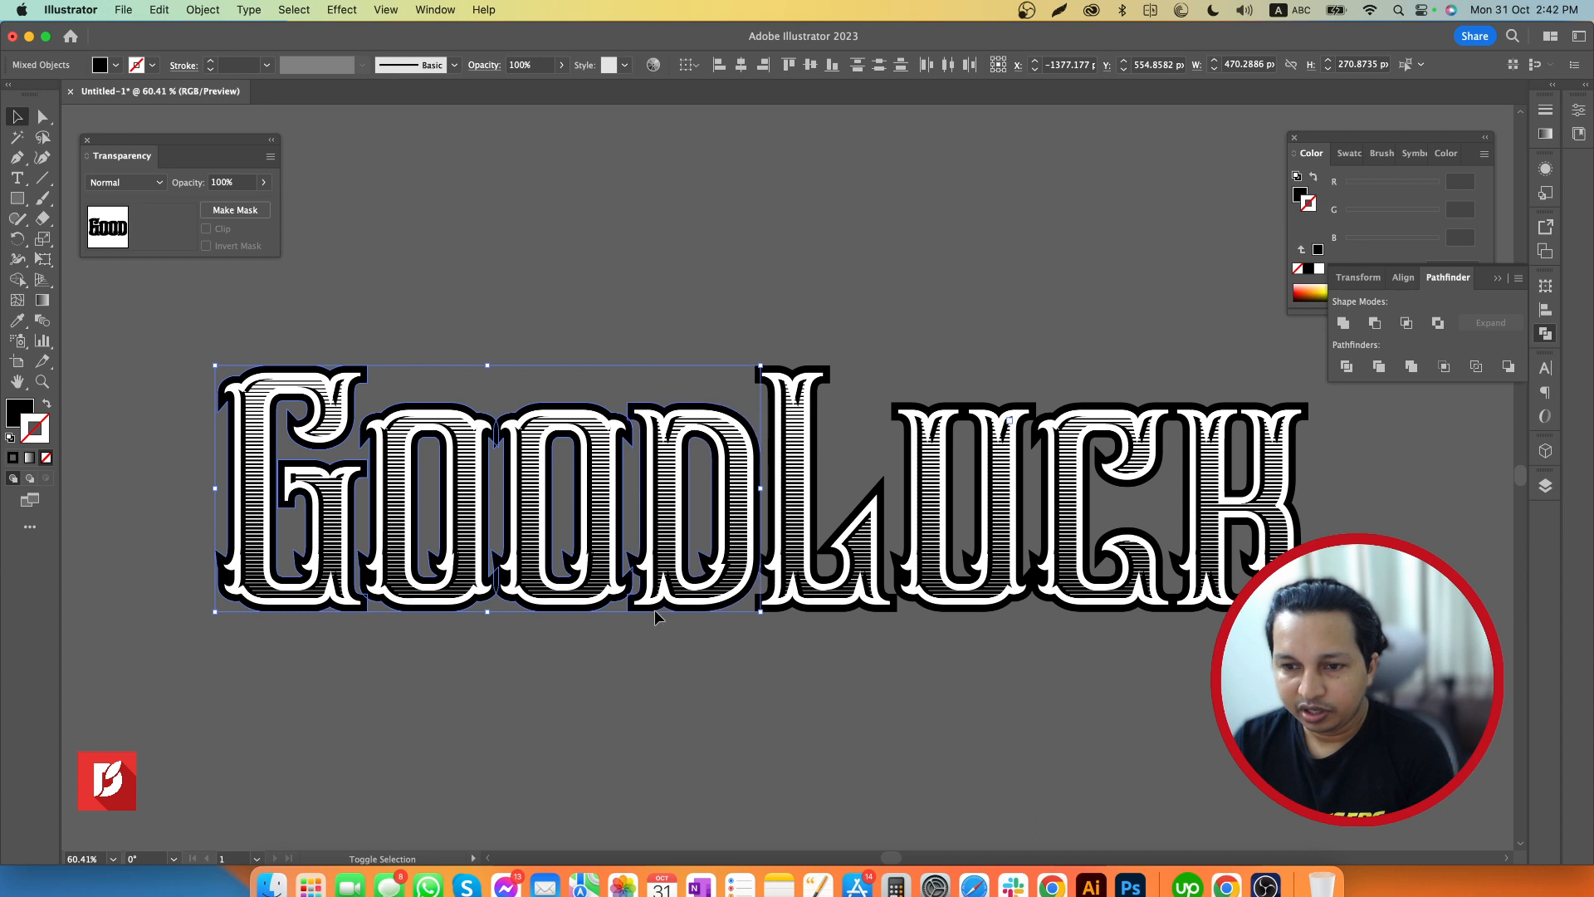
left_click(787, 613, "shift")
left_click(930, 610, "shift")
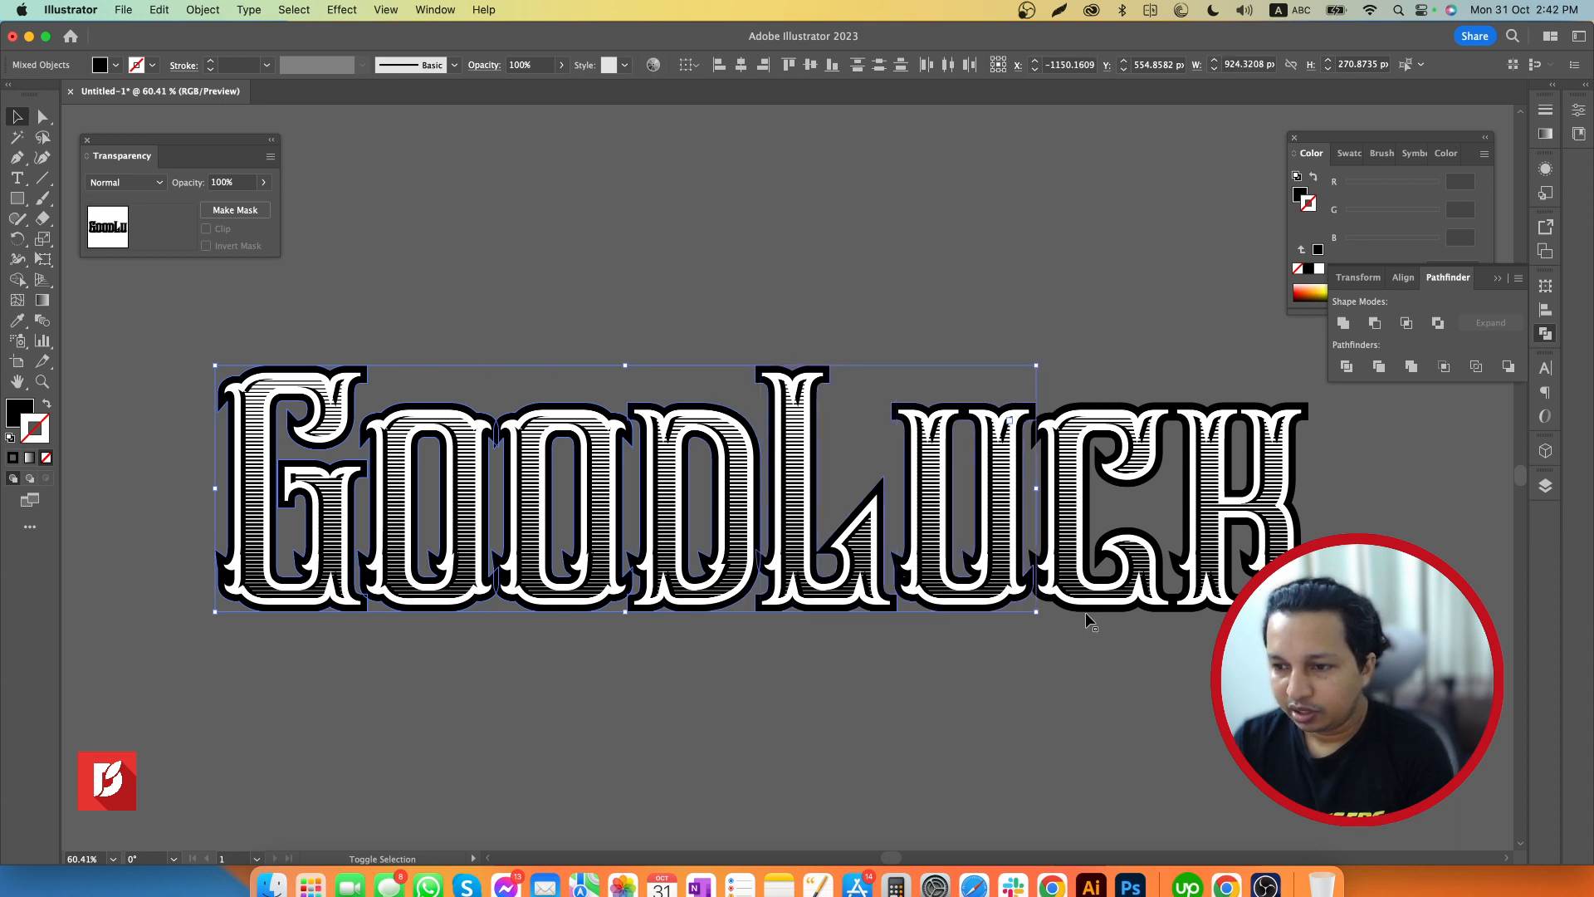
left_click(1084, 611, "shift")
left_click(1214, 614, "shift")
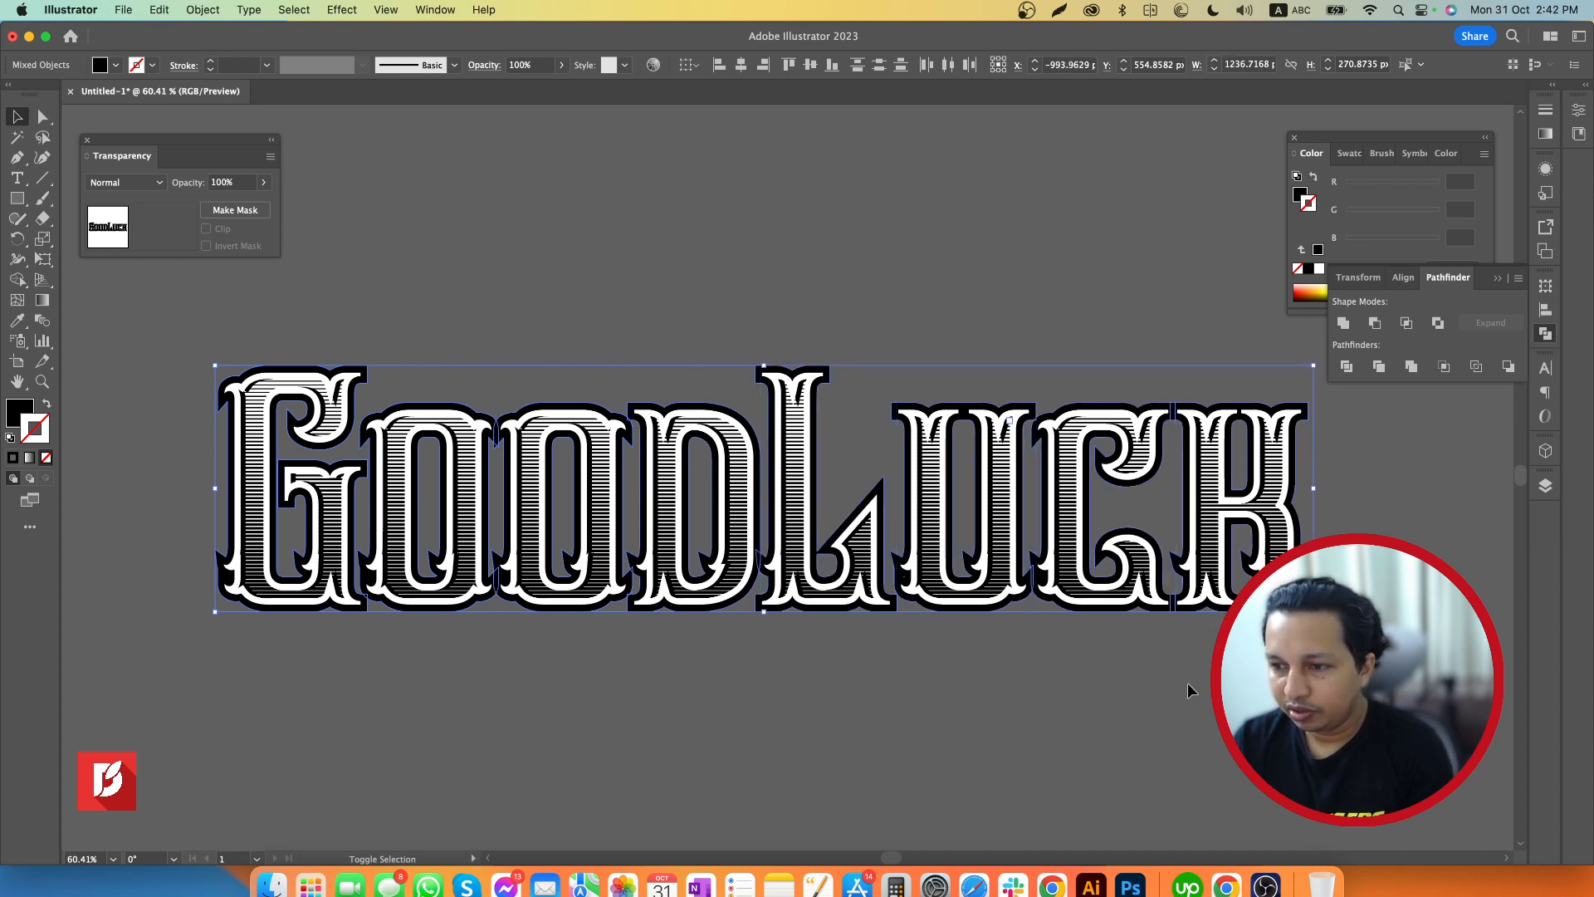
left_click(196, 11)
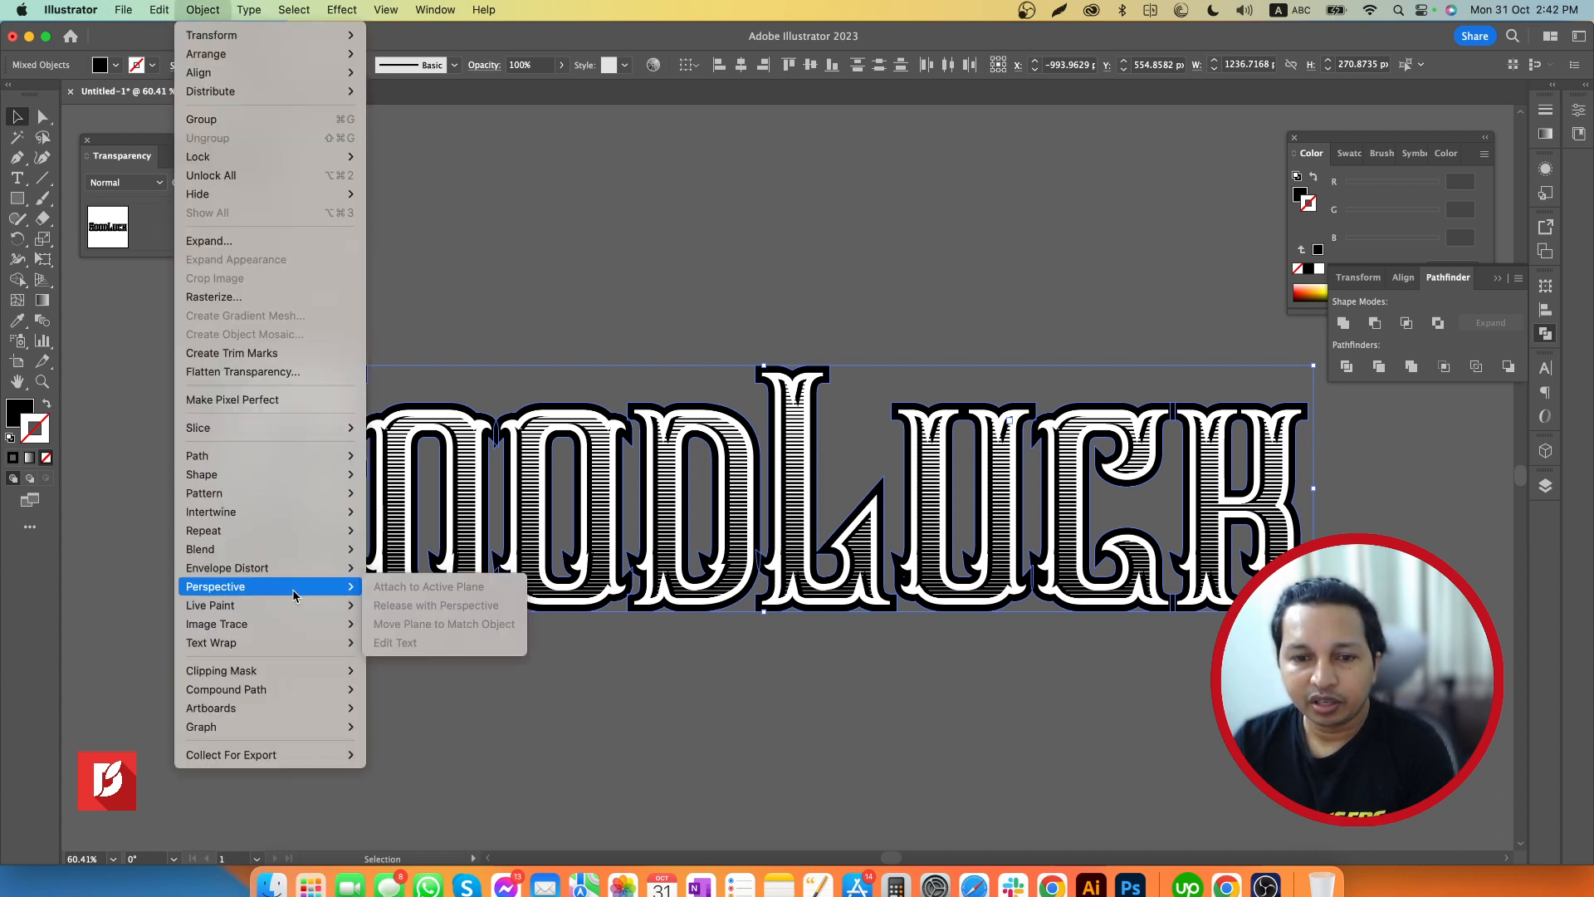
mouse_move(285, 700)
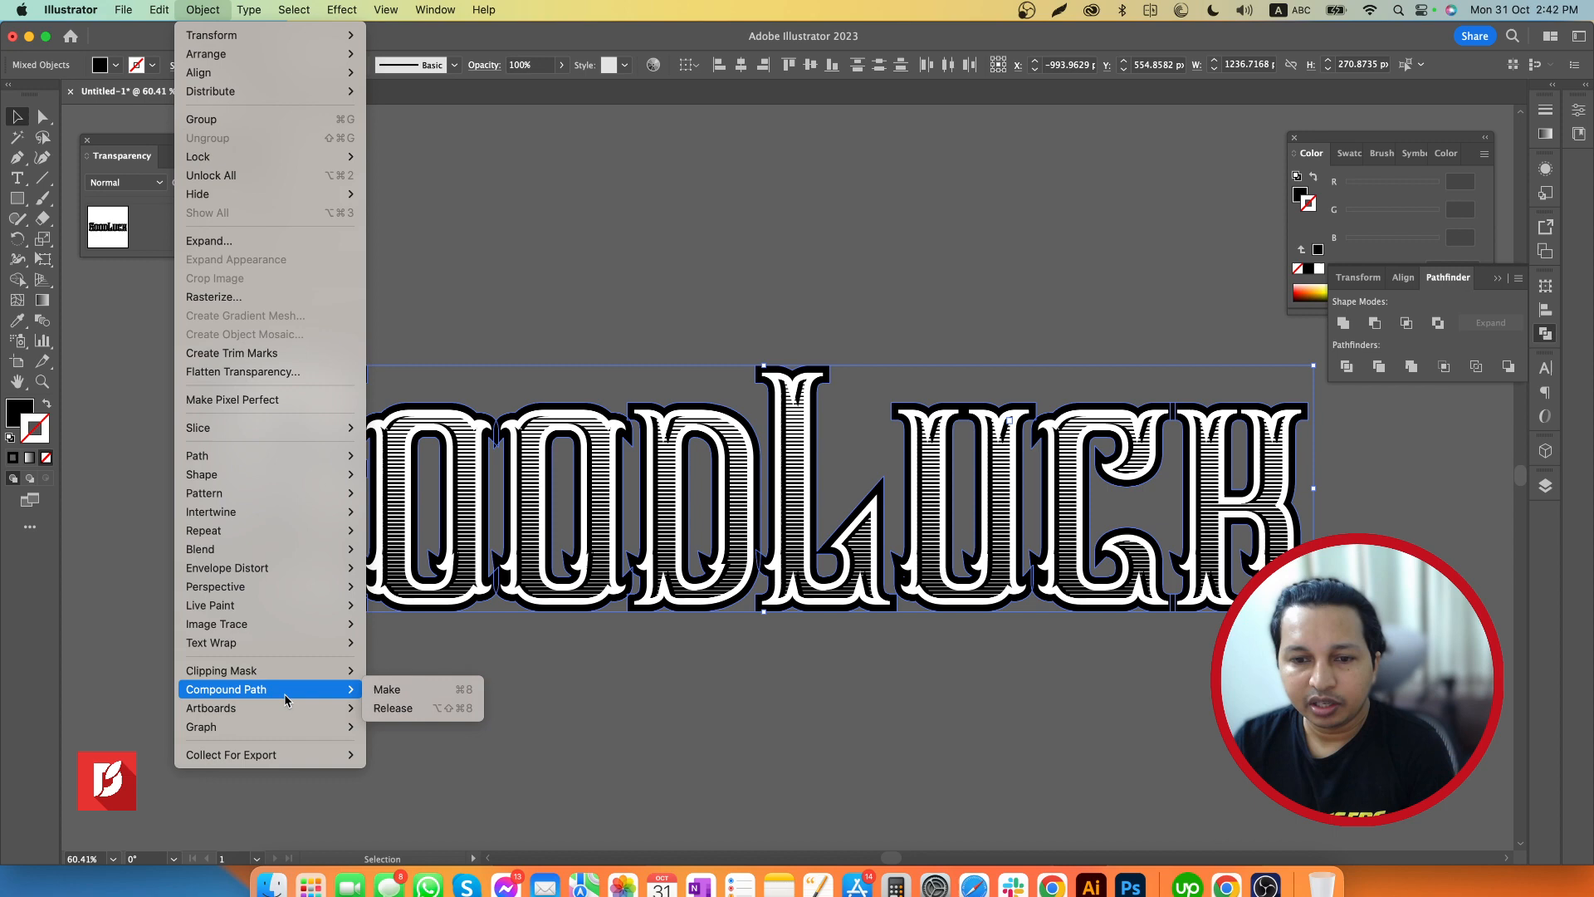
left_click(409, 690)
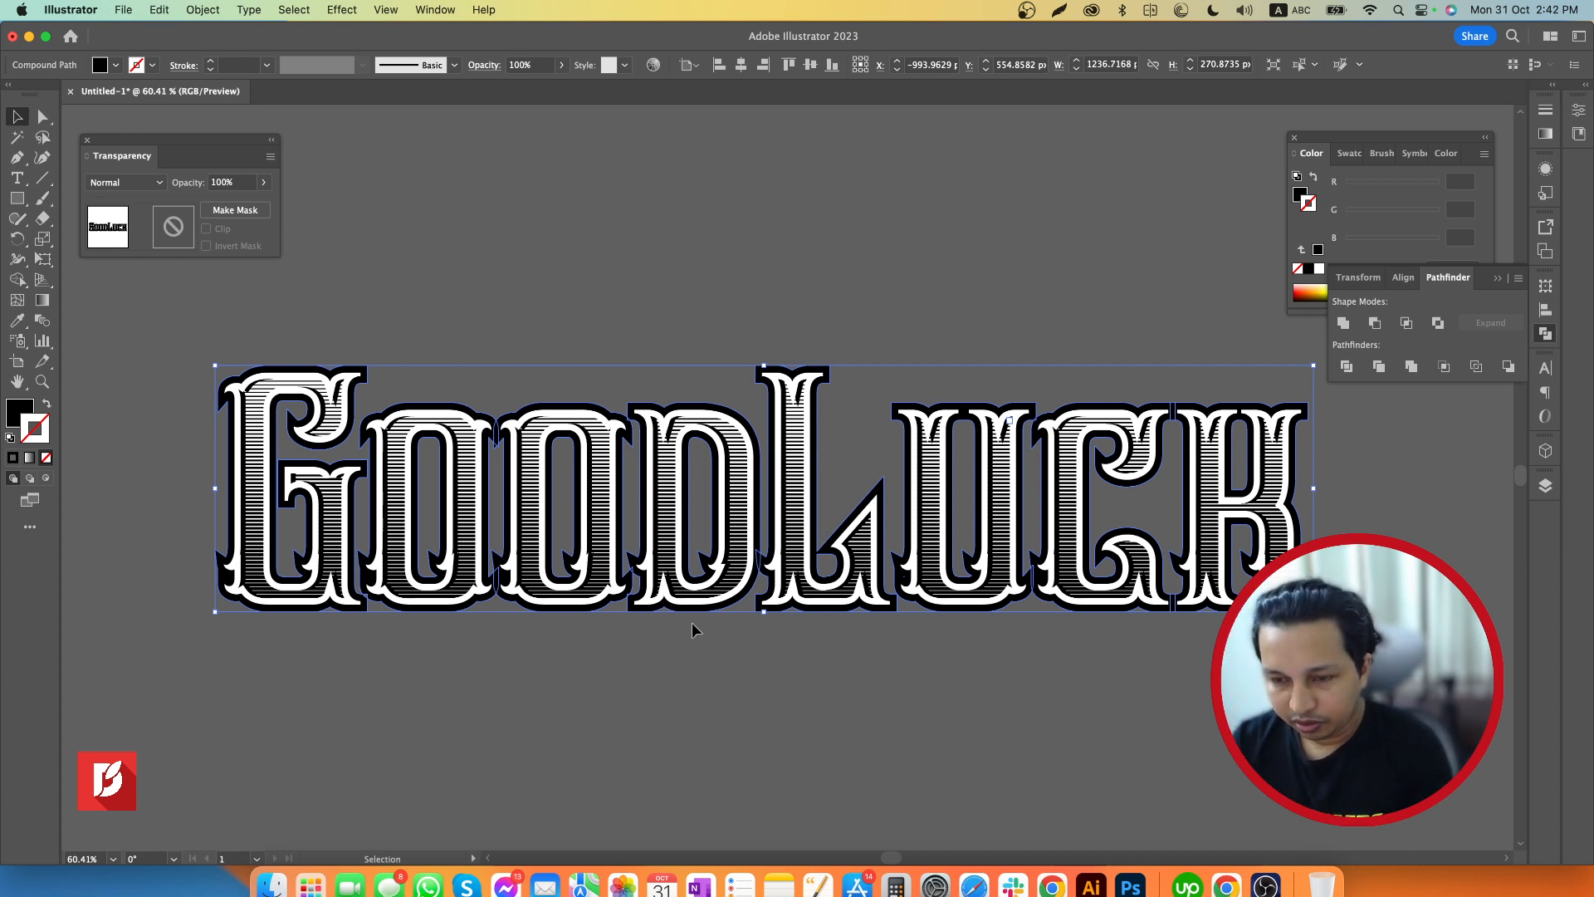
Duplicate the black compound path, offset the copy about 39 px to the right and 30 px down behind the lettering, and deselect it
key("a")
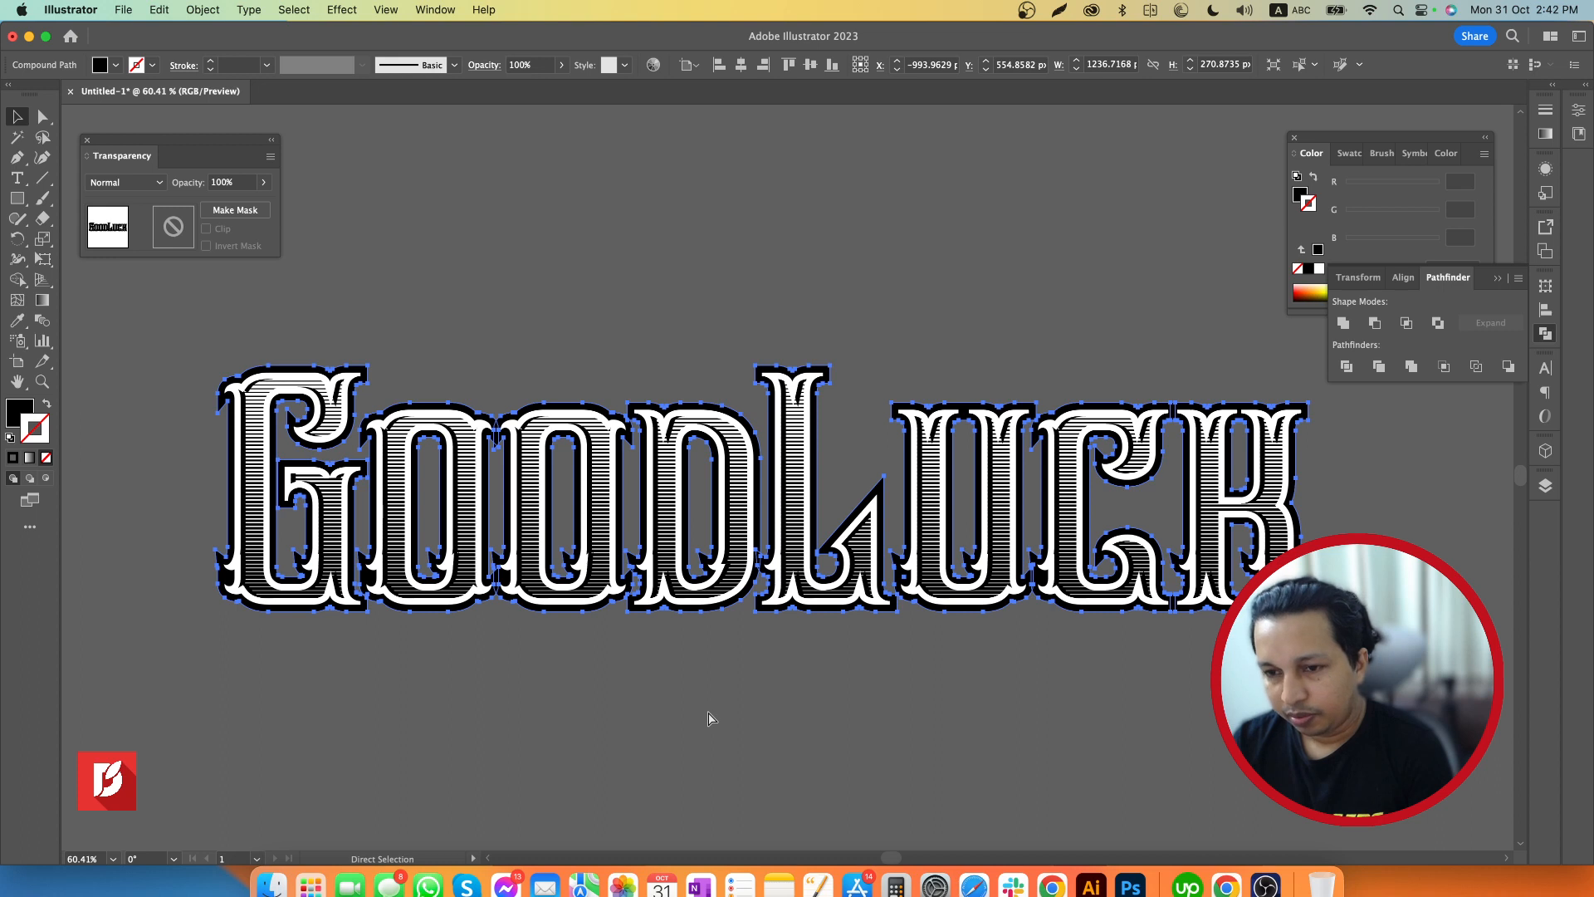
key("v")
key("shift+Down")
key("shift+Down")
key("shift+Down")
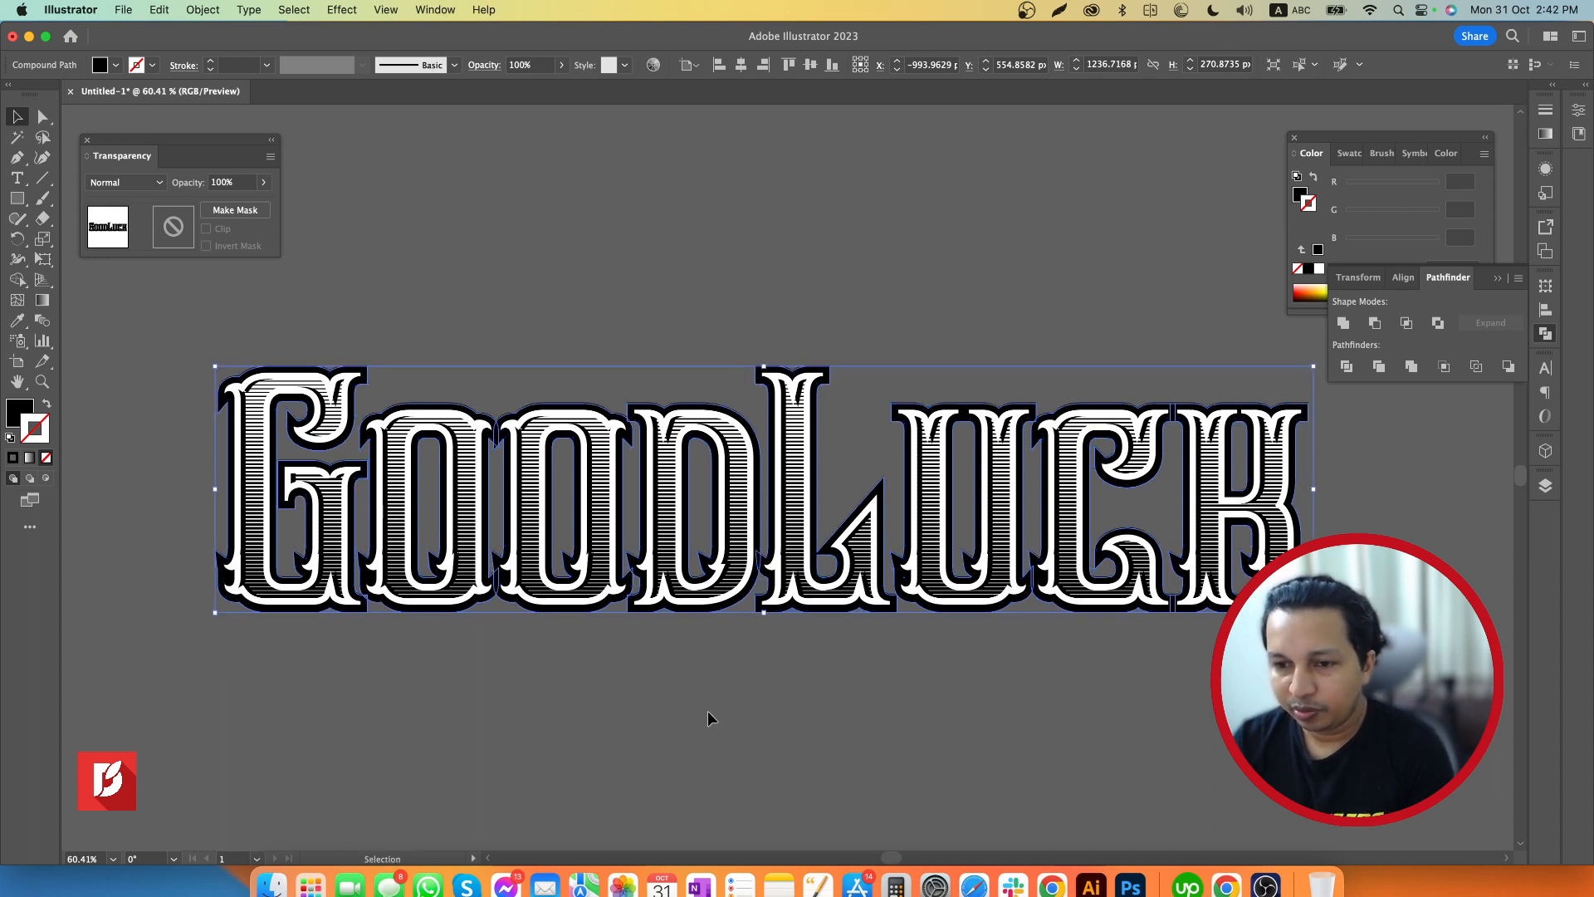
key("shift+Down")
key("shift+Down")
key("shift+Down")
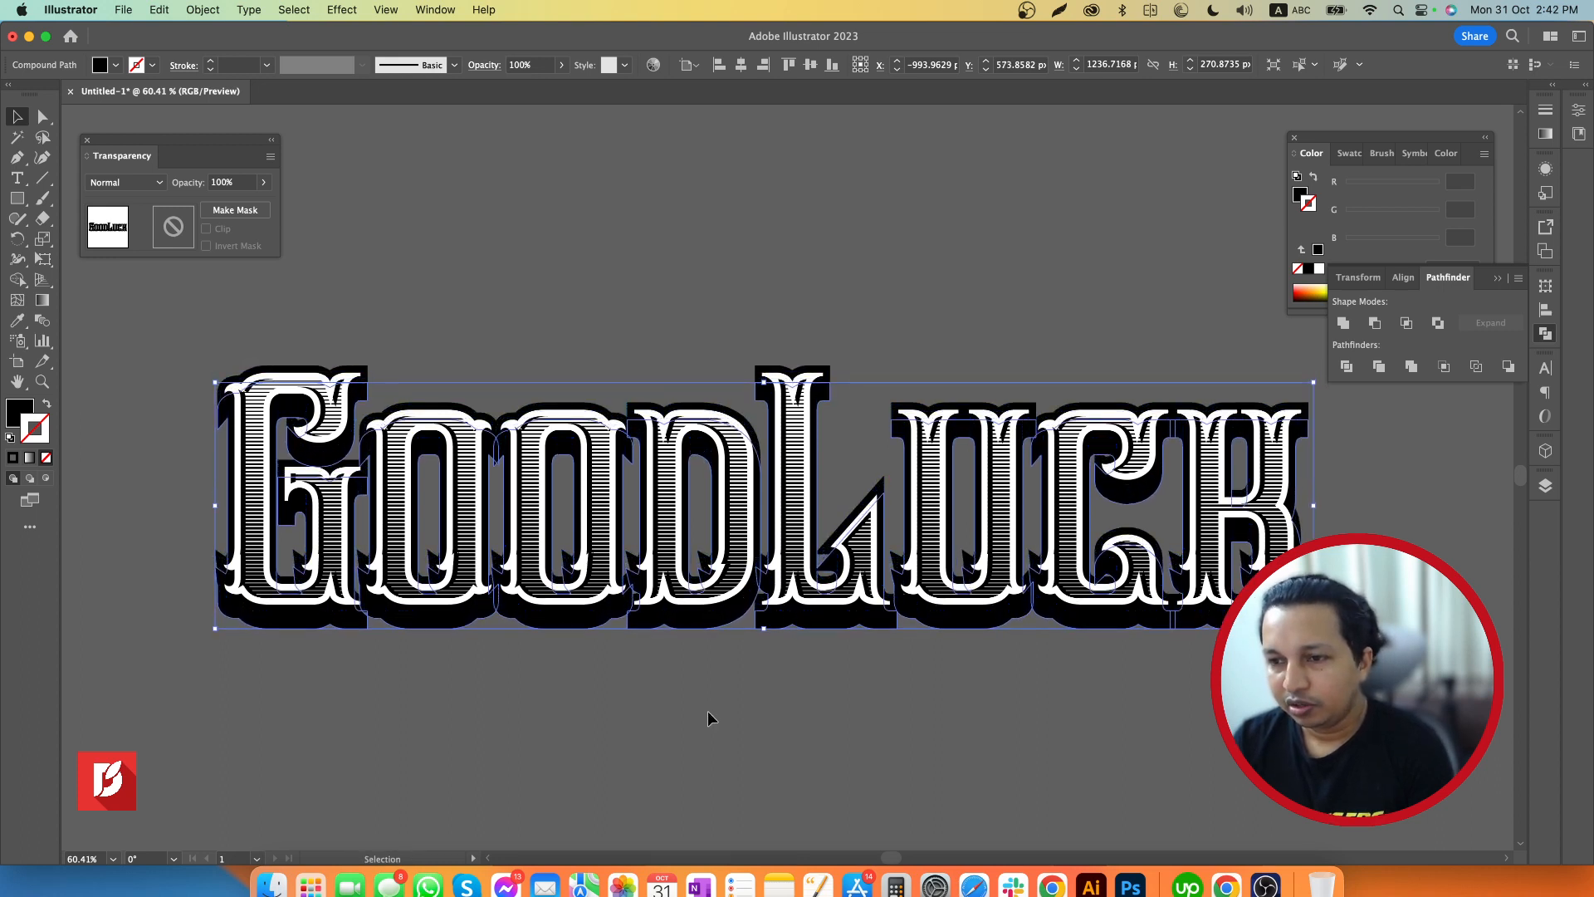
left_click_drag(776, 625, 812, 639)
left_click(878, 724)
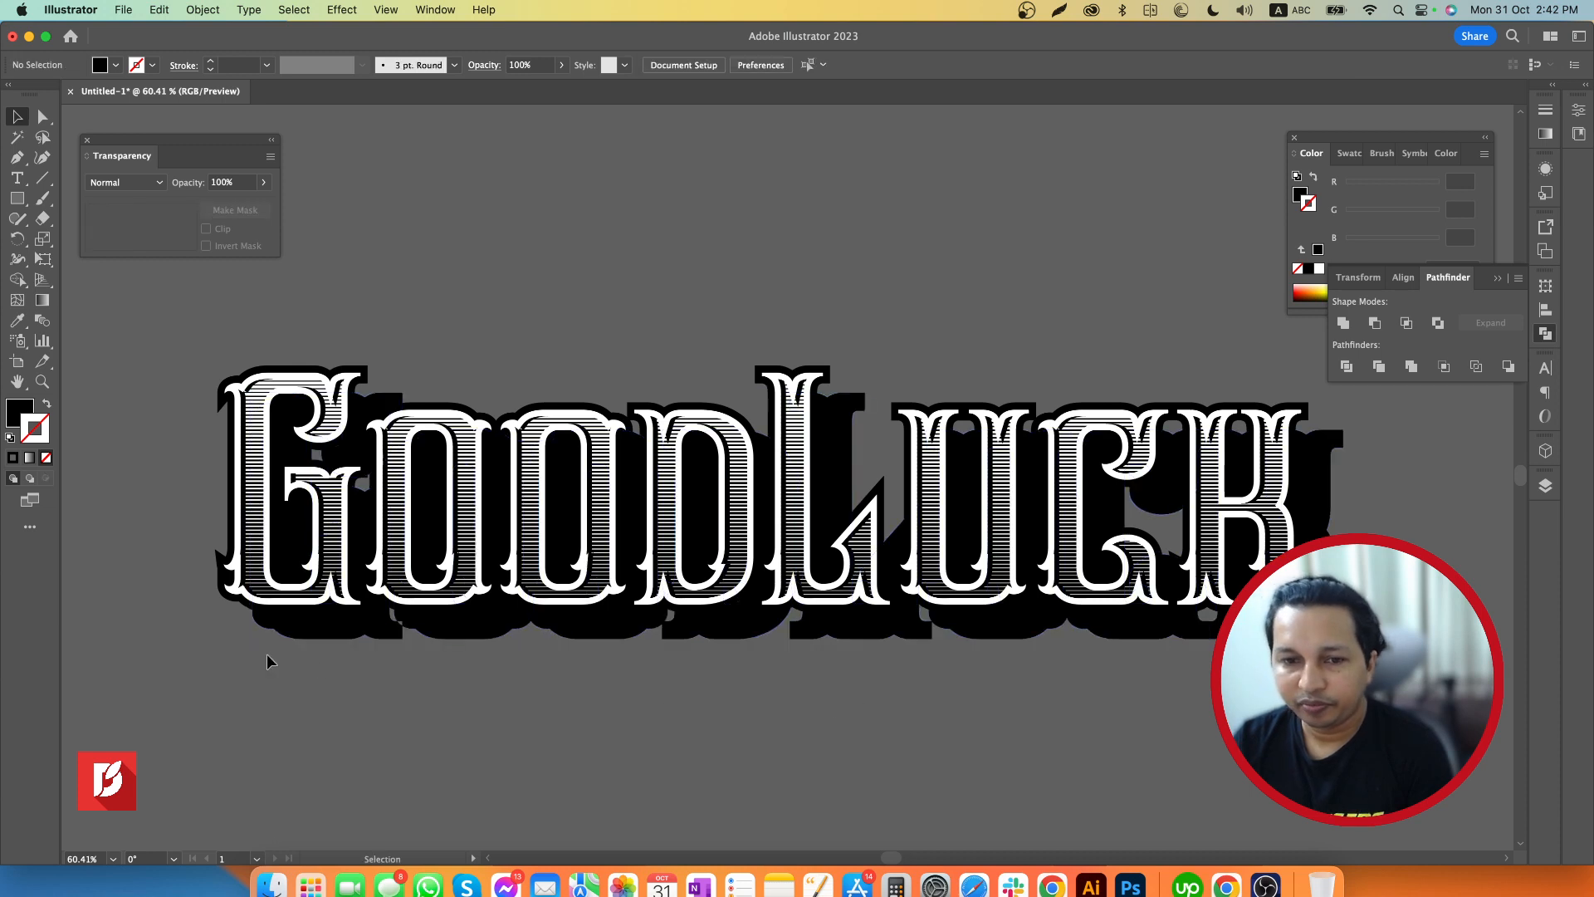
Select the original black shape and its offset copy and blend them together with the Blend tool
left_click(218, 565)
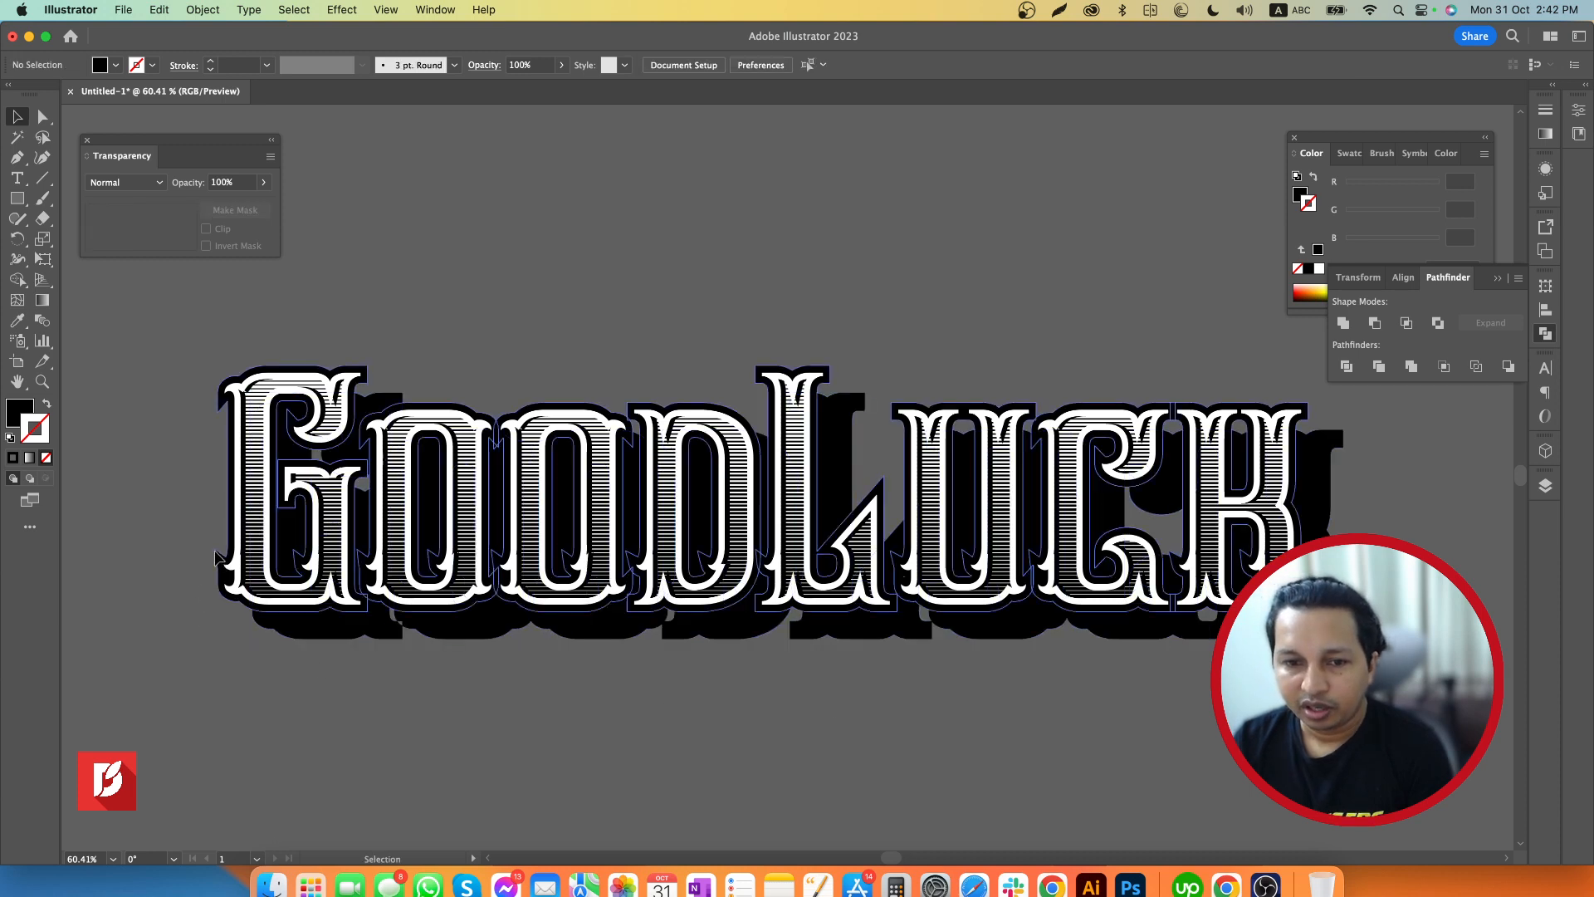
left_click(292, 634, "shift")
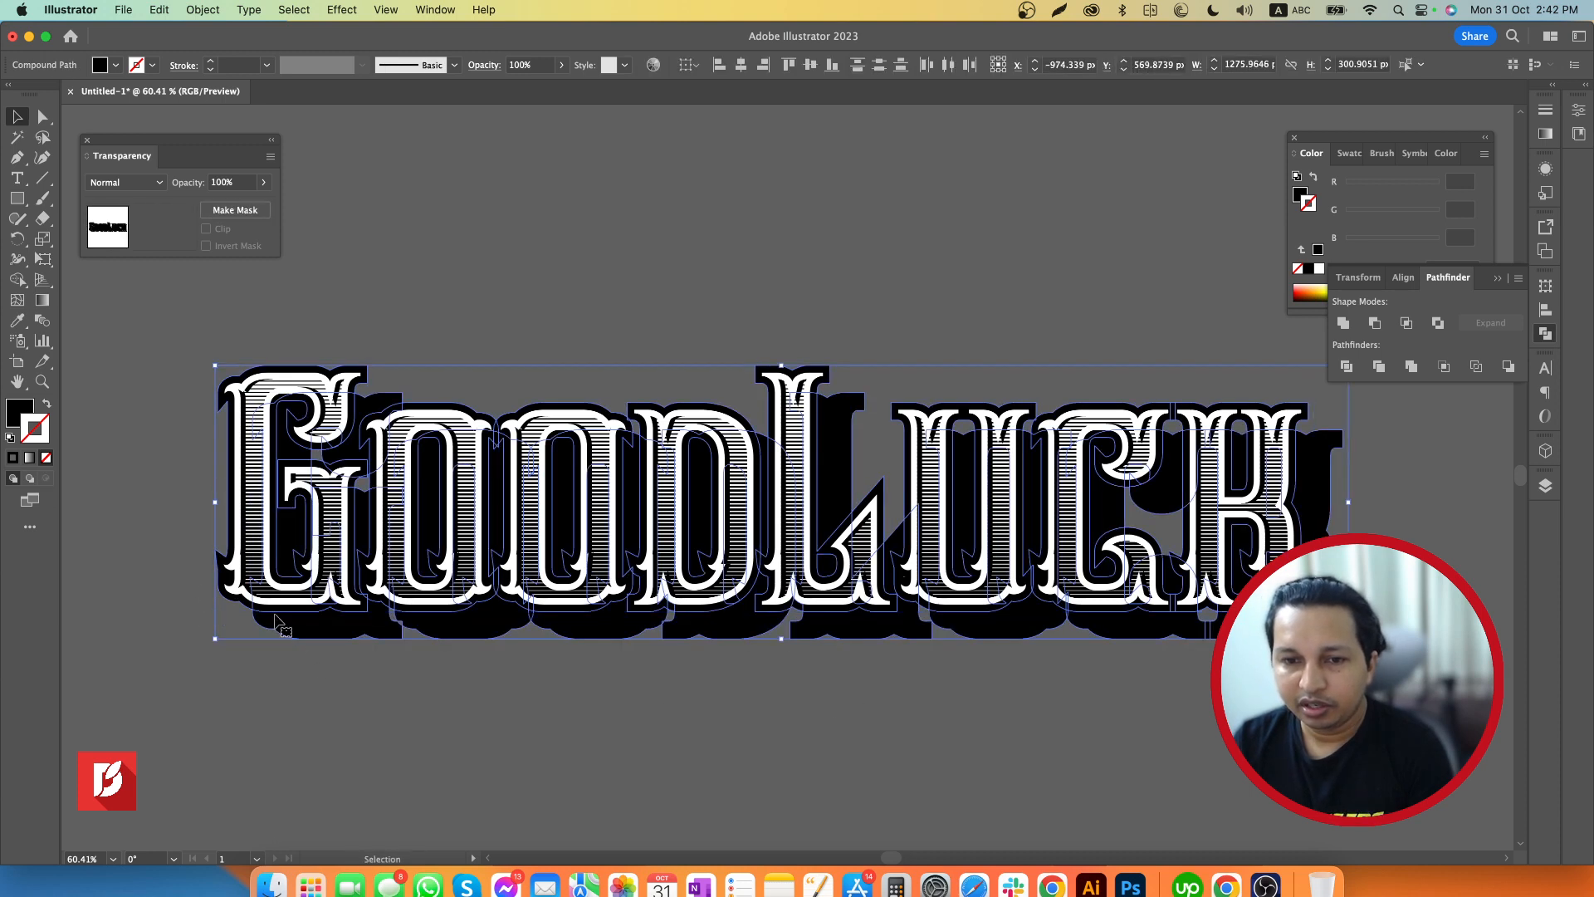
left_click(44, 322)
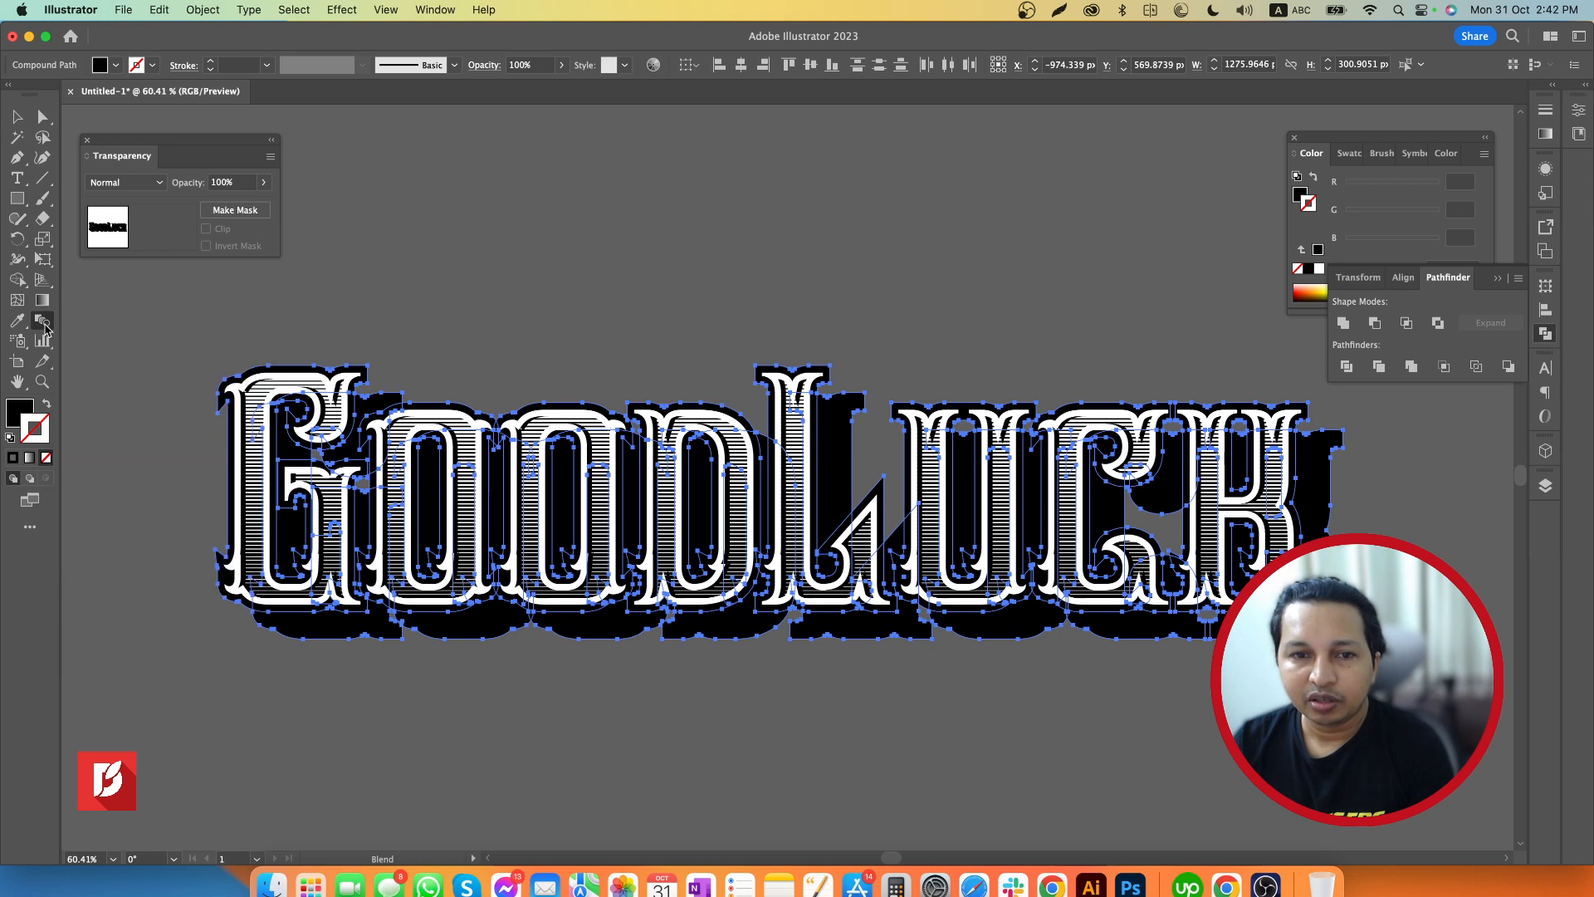
left_click(225, 561)
left_click(260, 622)
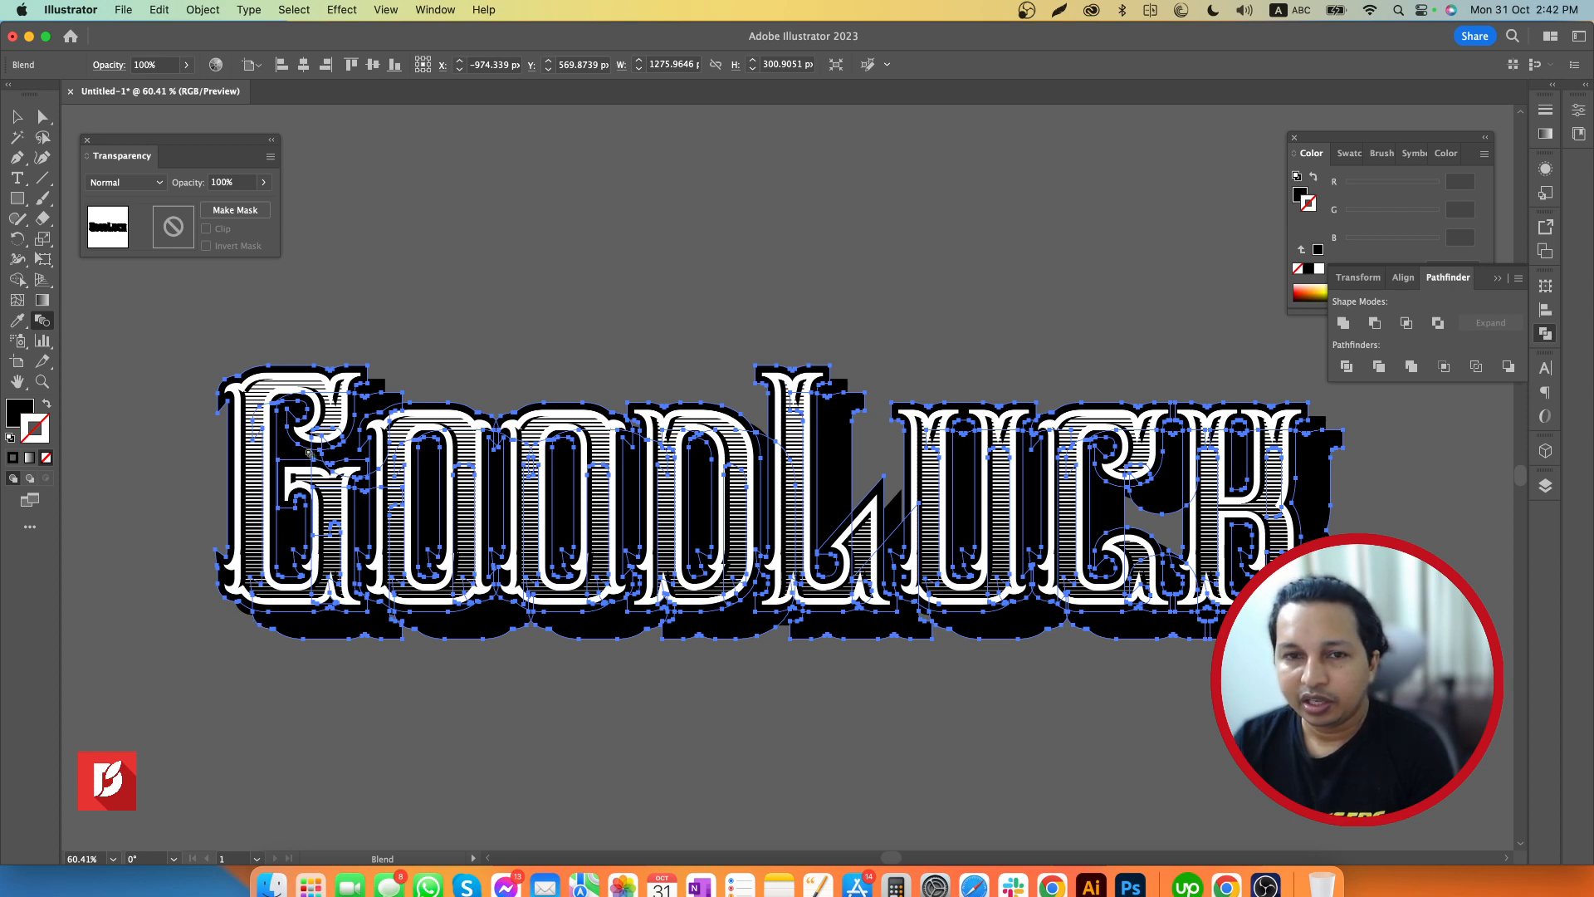
Set the blend's spacing to Specified Steps with 100 steps
double_click(45, 321)
left_click(256, 429)
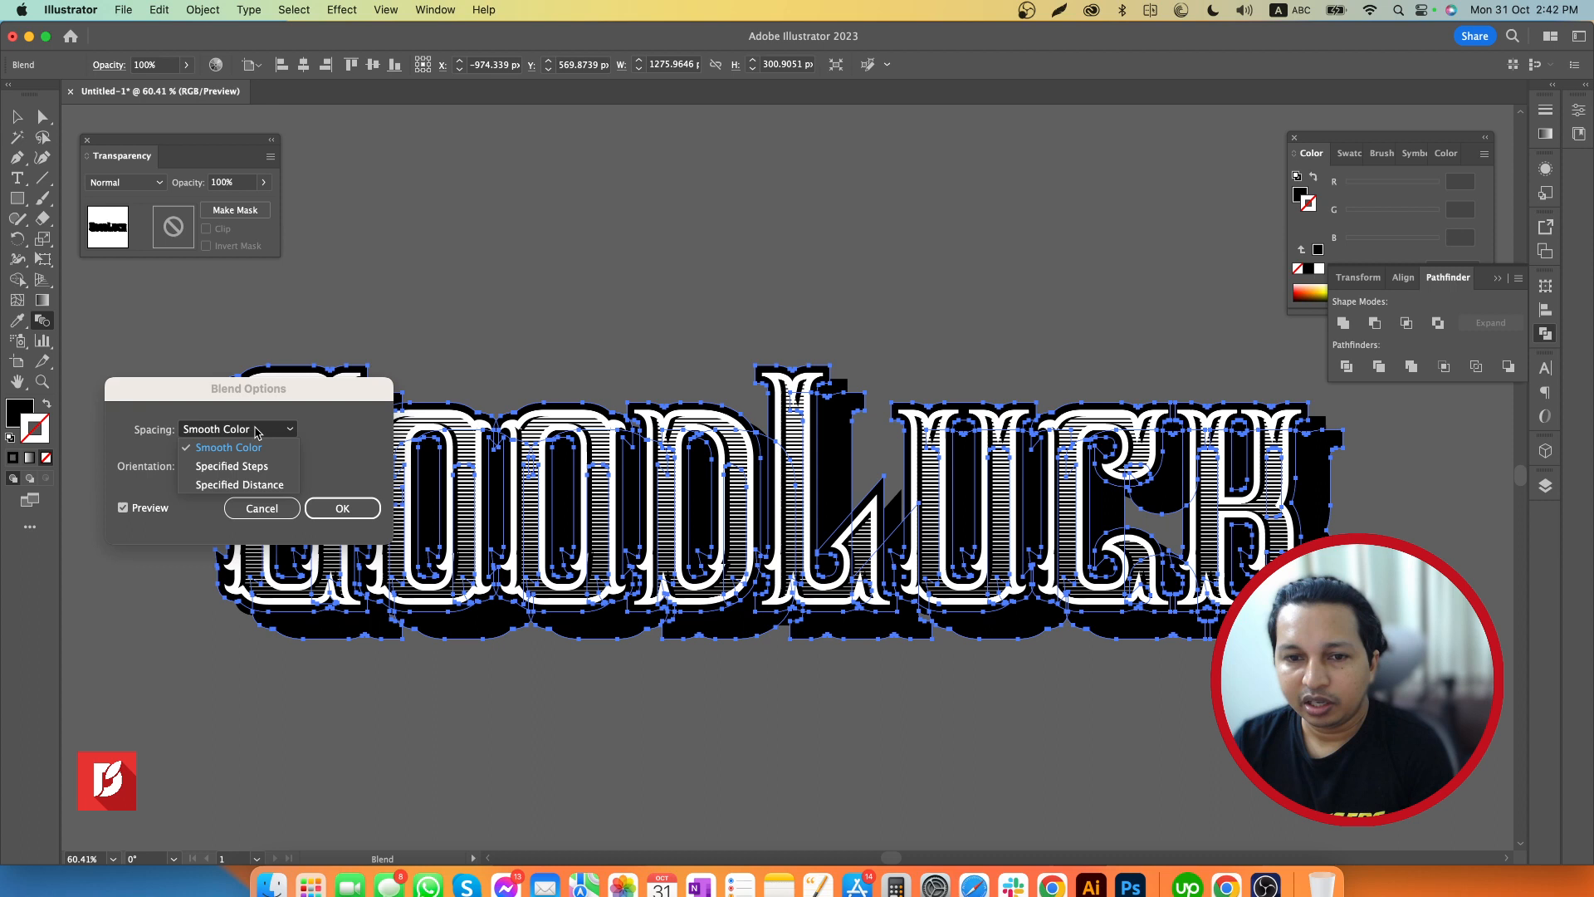
left_click(257, 466)
left_click_drag(345, 428, 237, 425)
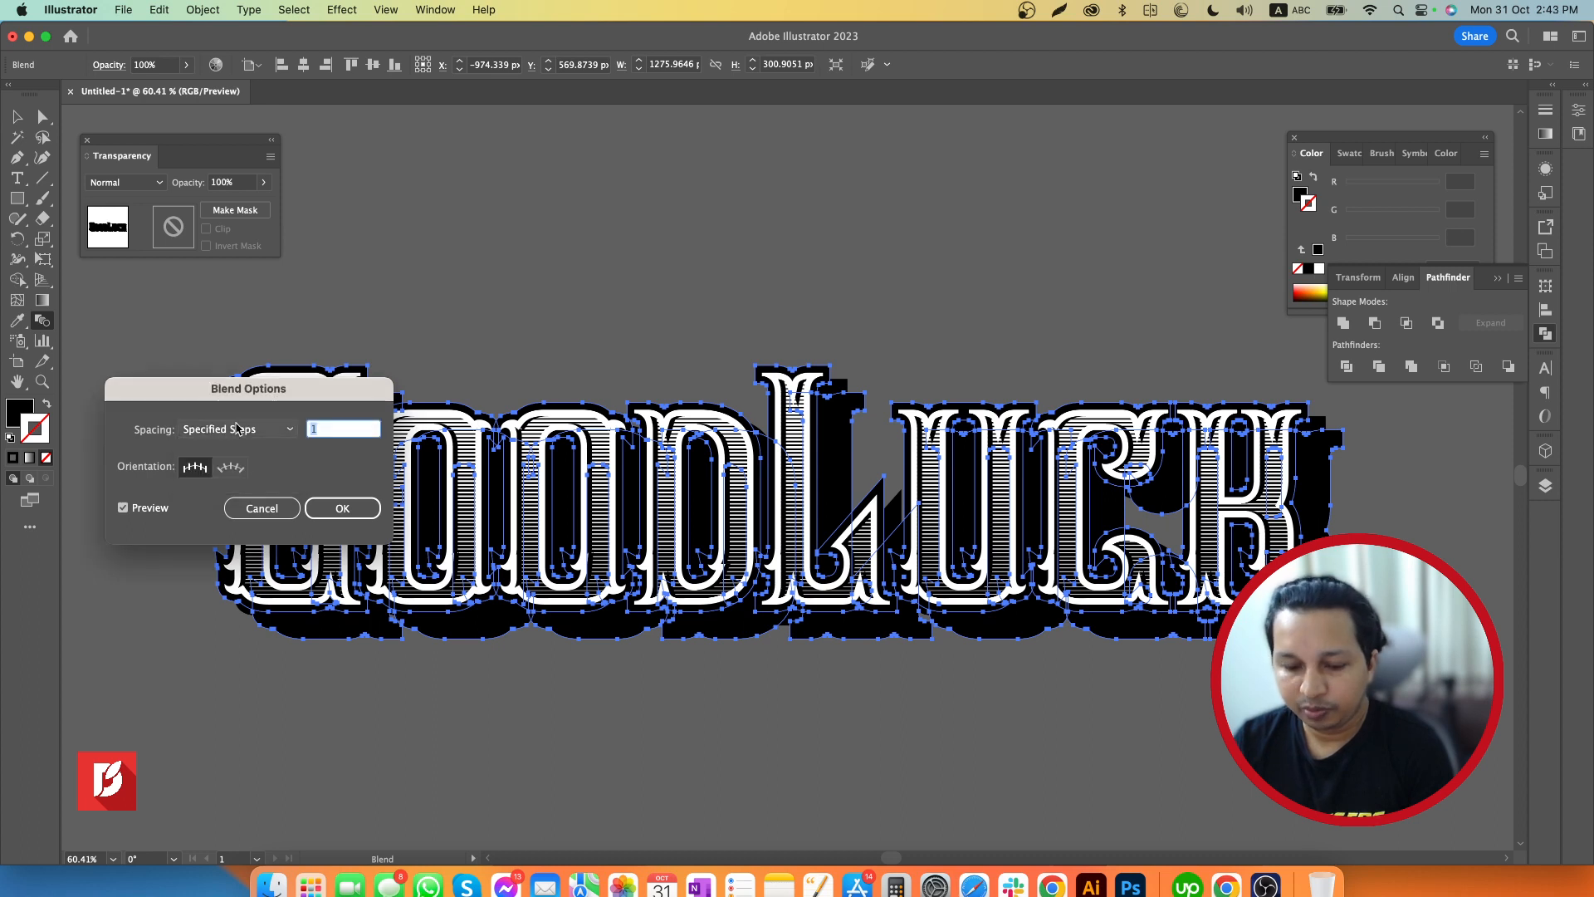
type("1")
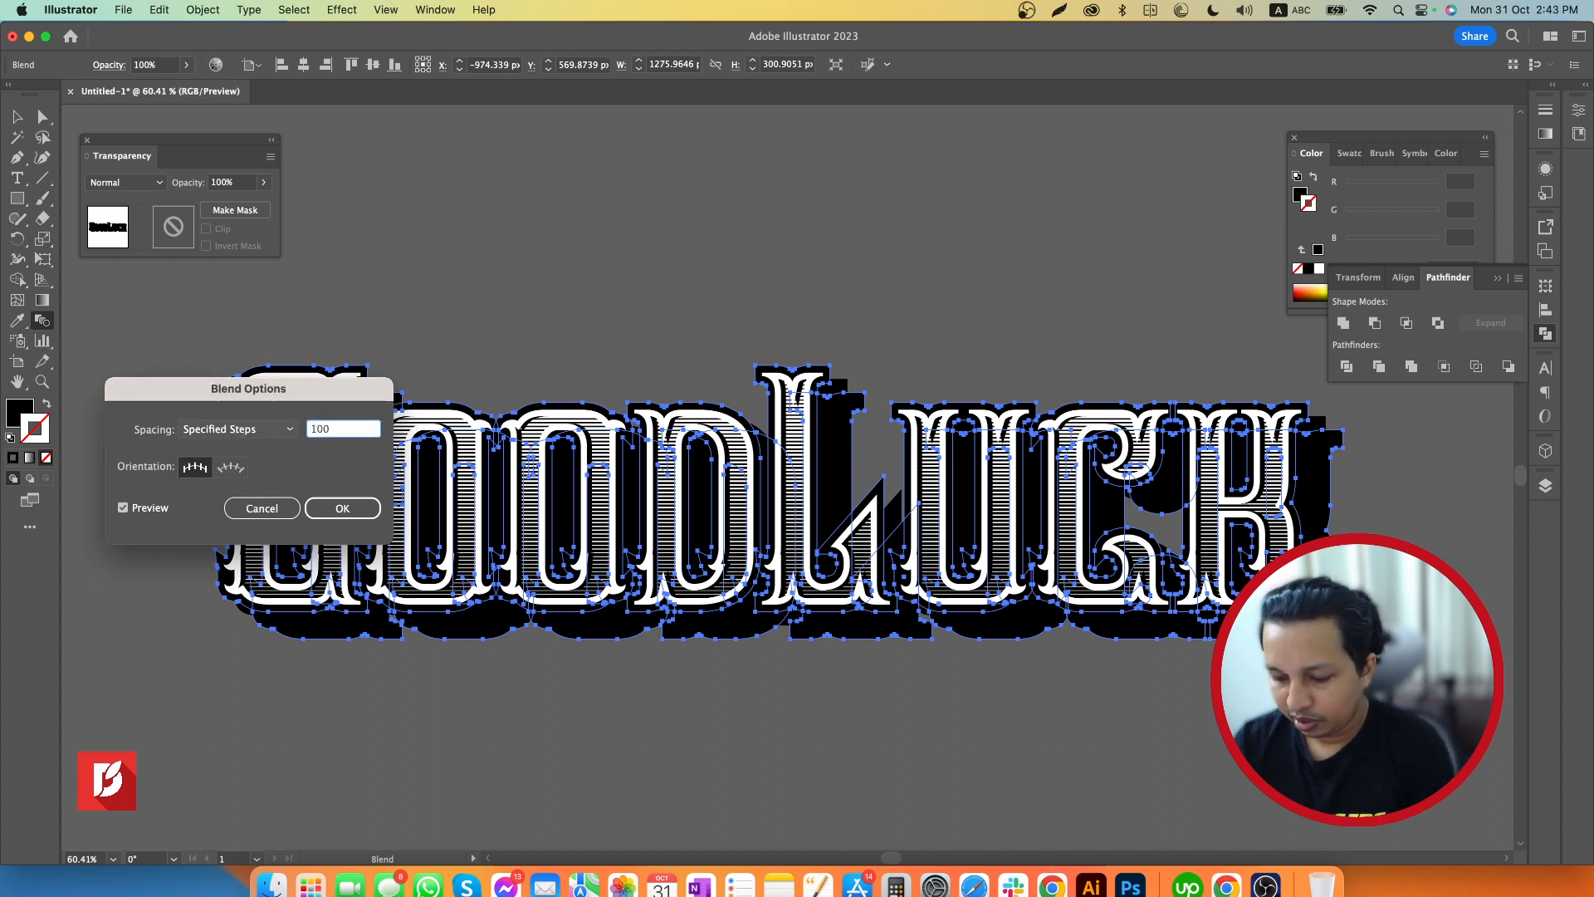
key("Return")
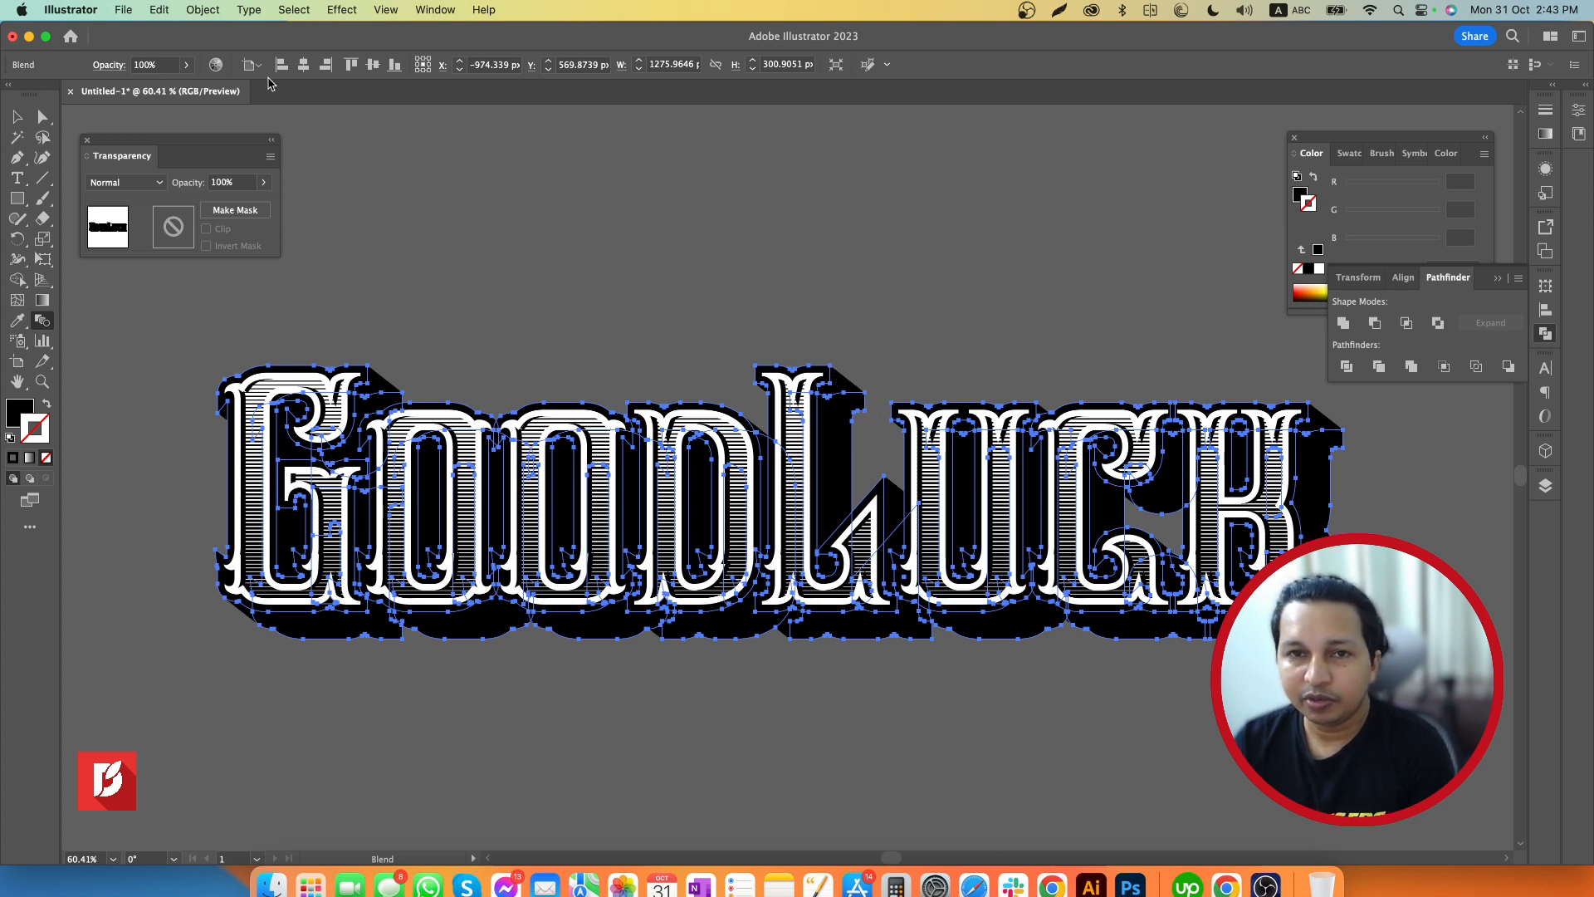
Expand the blend's object and fill, unite the pieces into one solid extrusion shape with Pathfinder, and deselect it
left_click(204, 11)
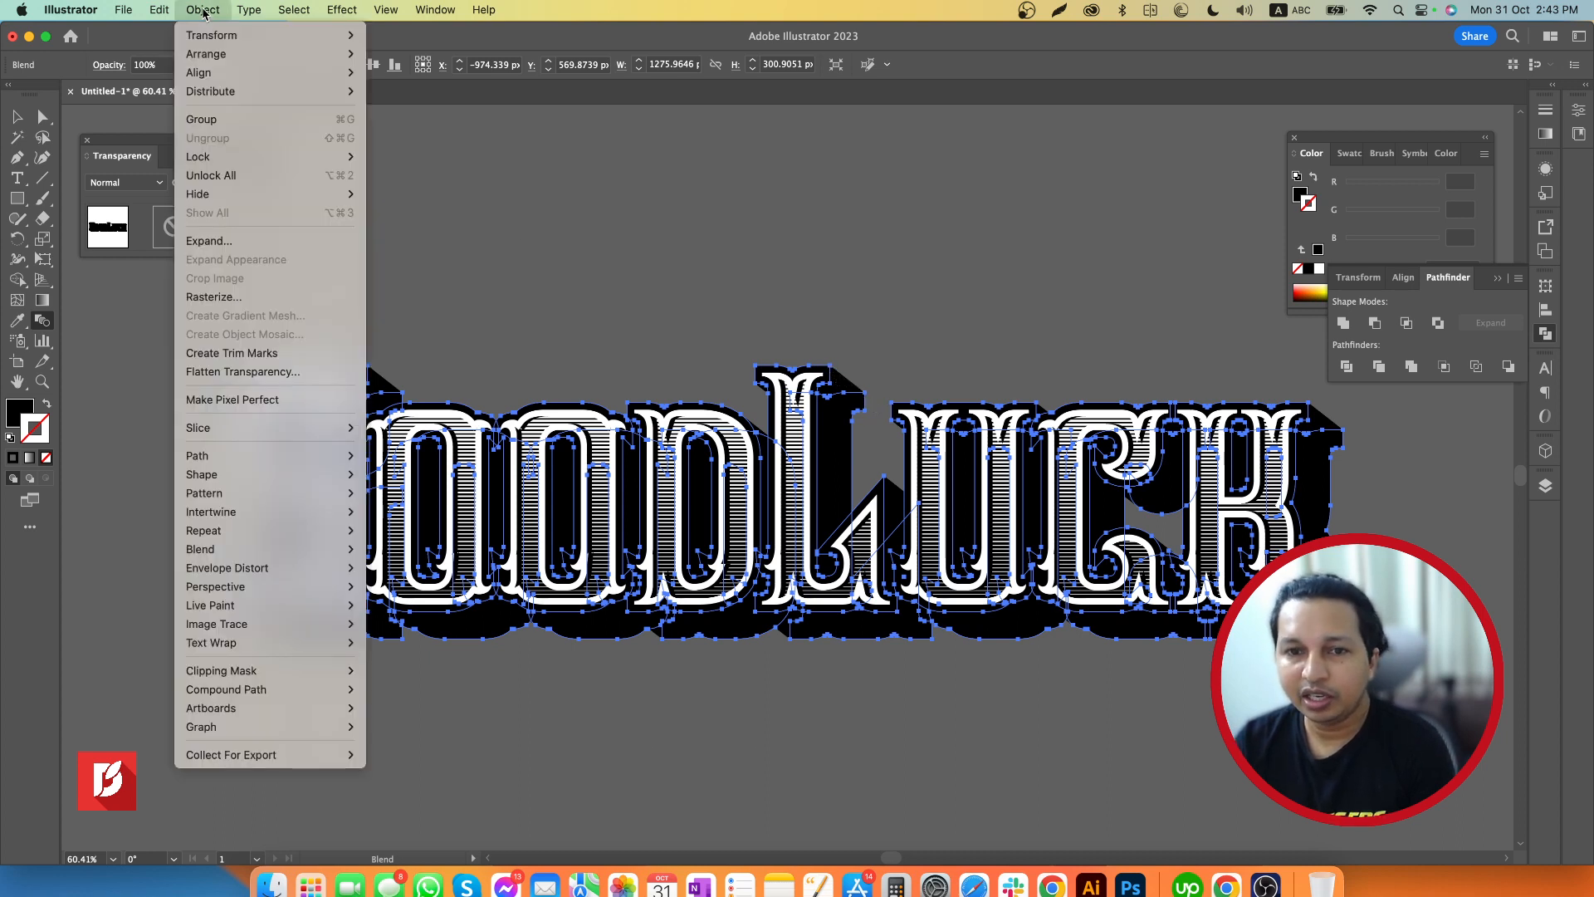
left_click(209, 242)
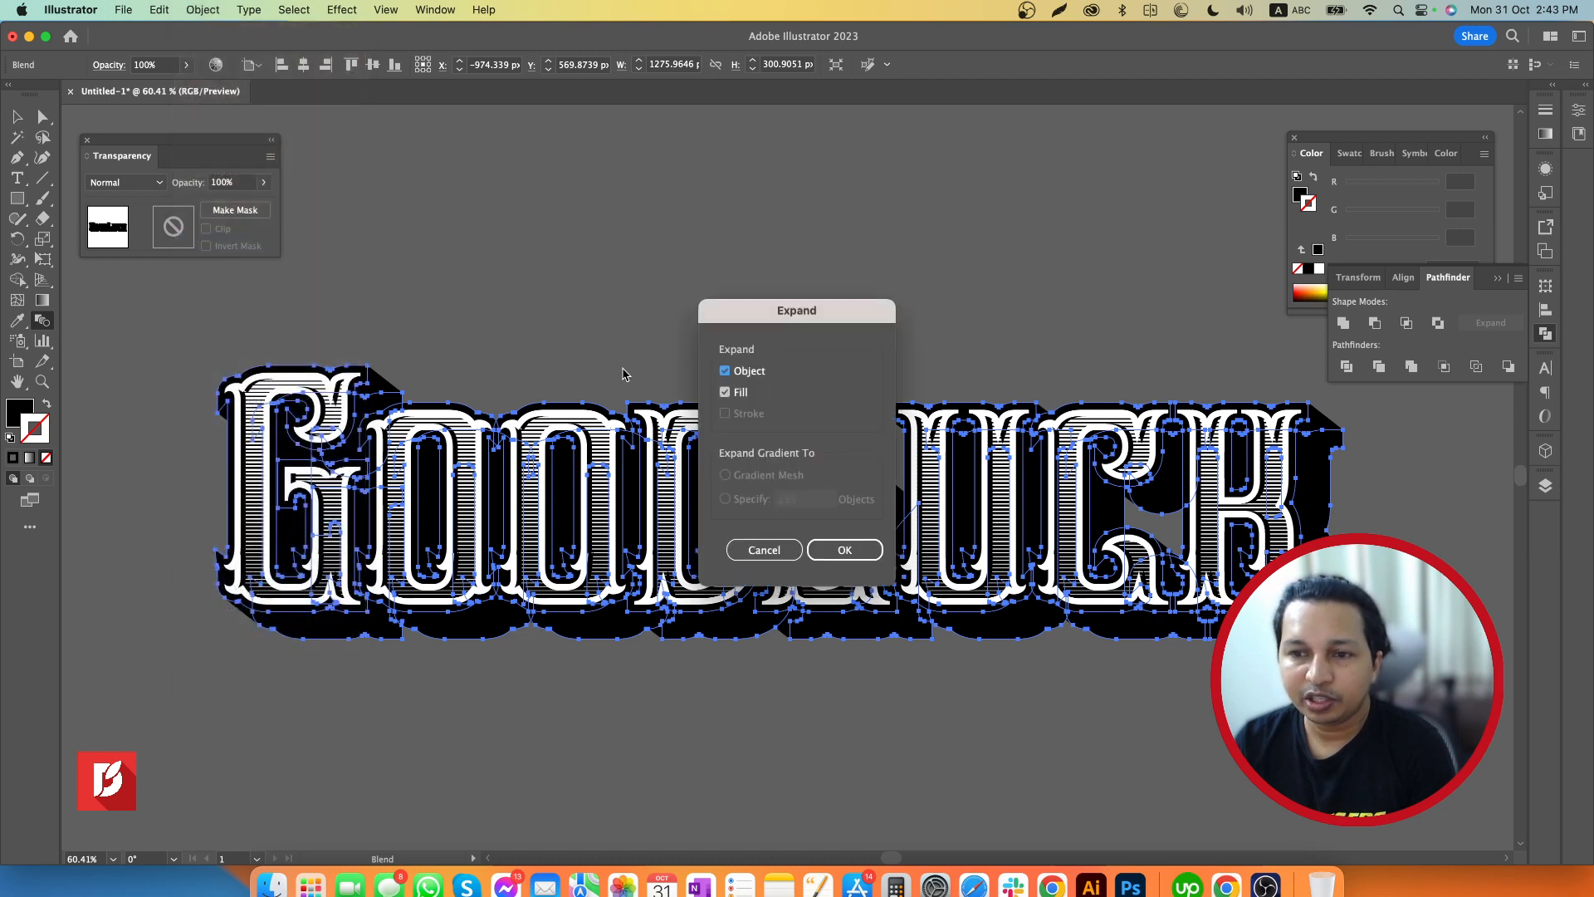
left_click(844, 551)
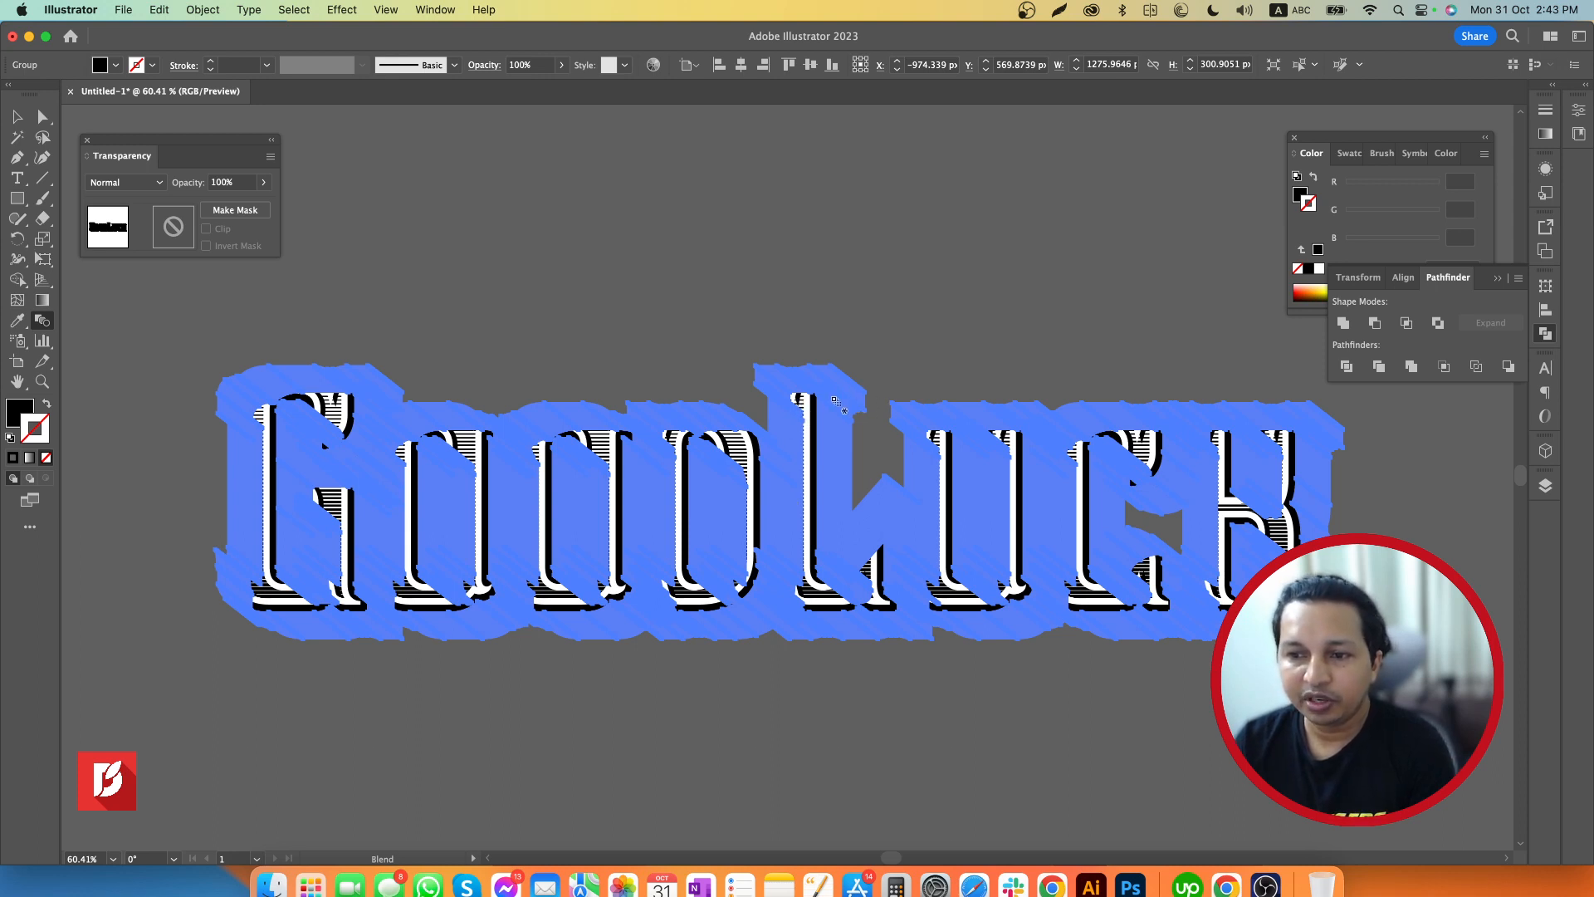
left_click(1343, 323)
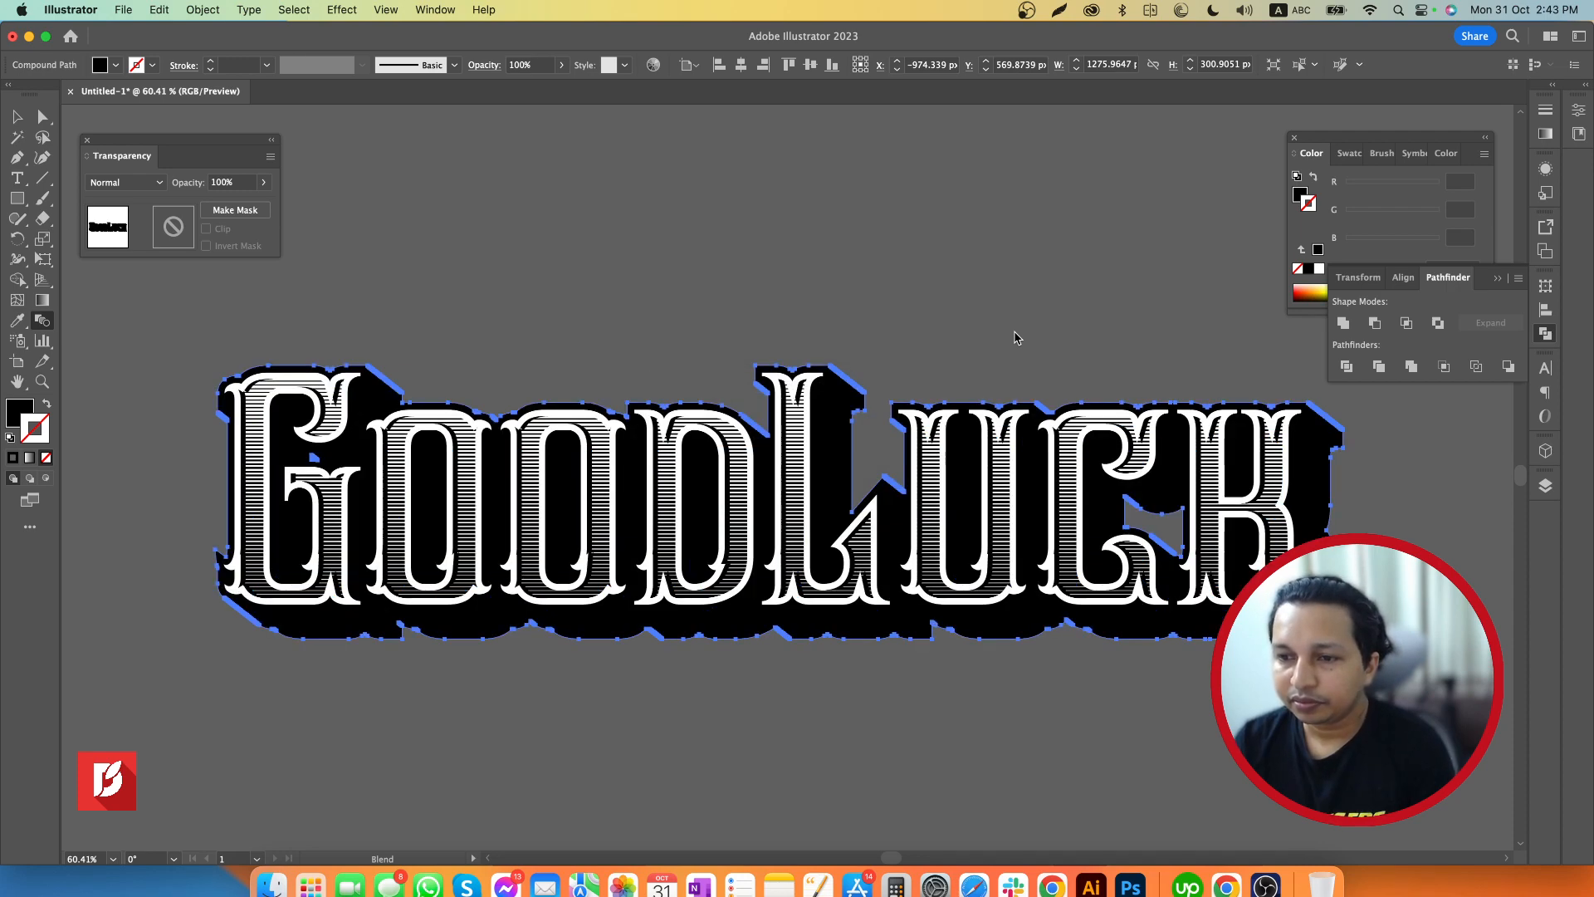
key("v")
left_click(1003, 337)
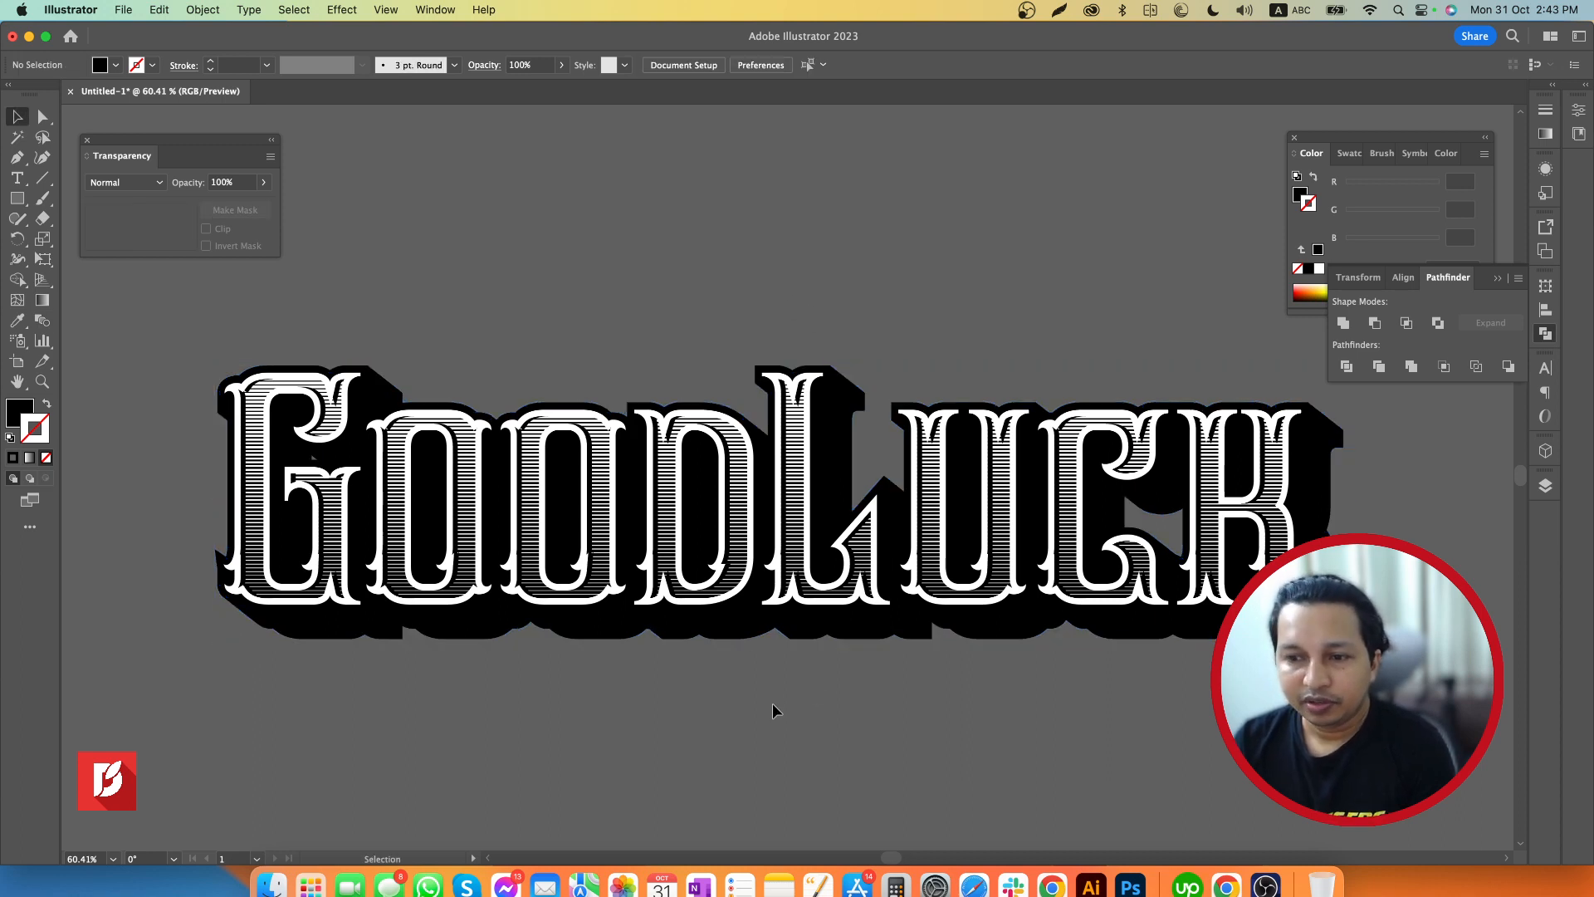
left_click(680, 631)
left_click(673, 692)
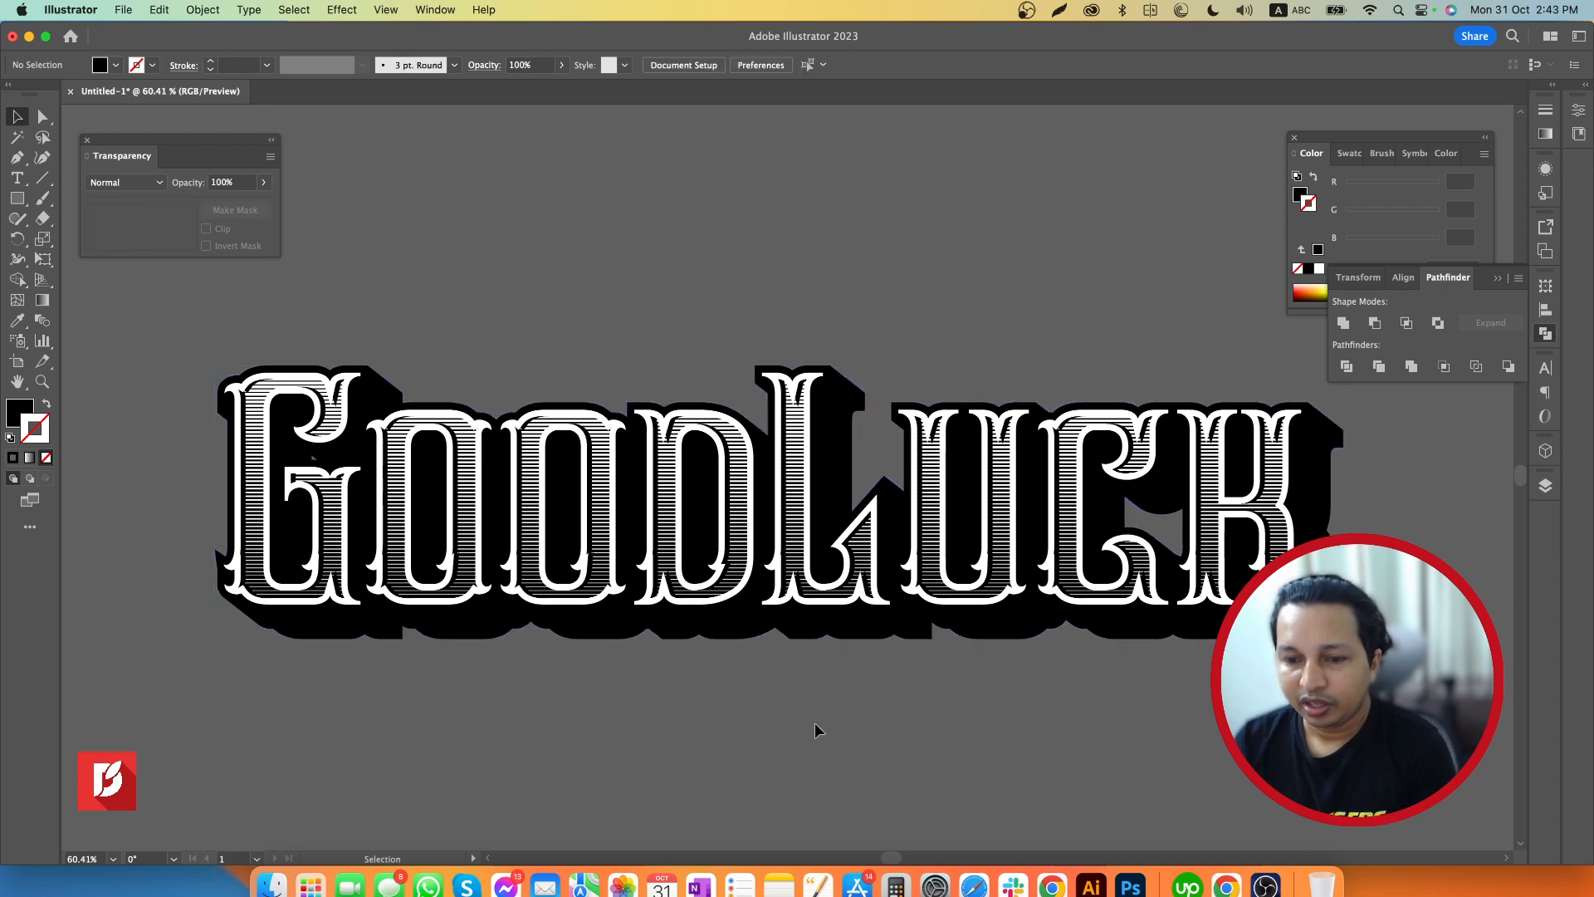
Draw a straight diagonal Pen line, about 705 px wide and 738 px tall, from the lettering's upper left to below it
key("z")
left_click_drag(914, 712, 811, 712)
left_click_drag(886, 749, 814, 657)
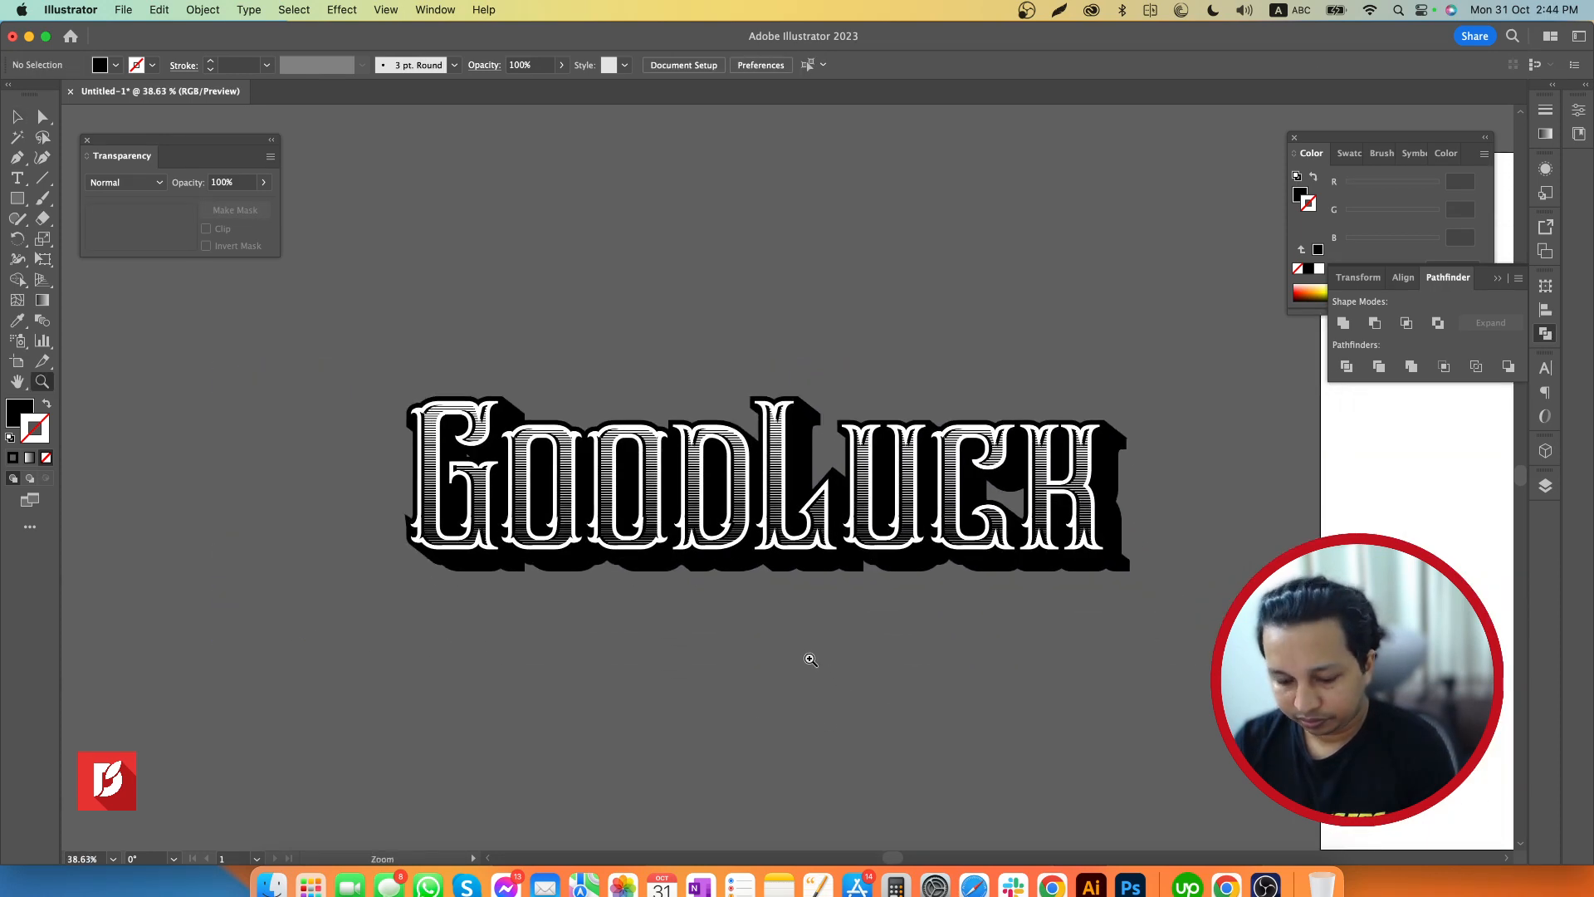
key("v")
key("p")
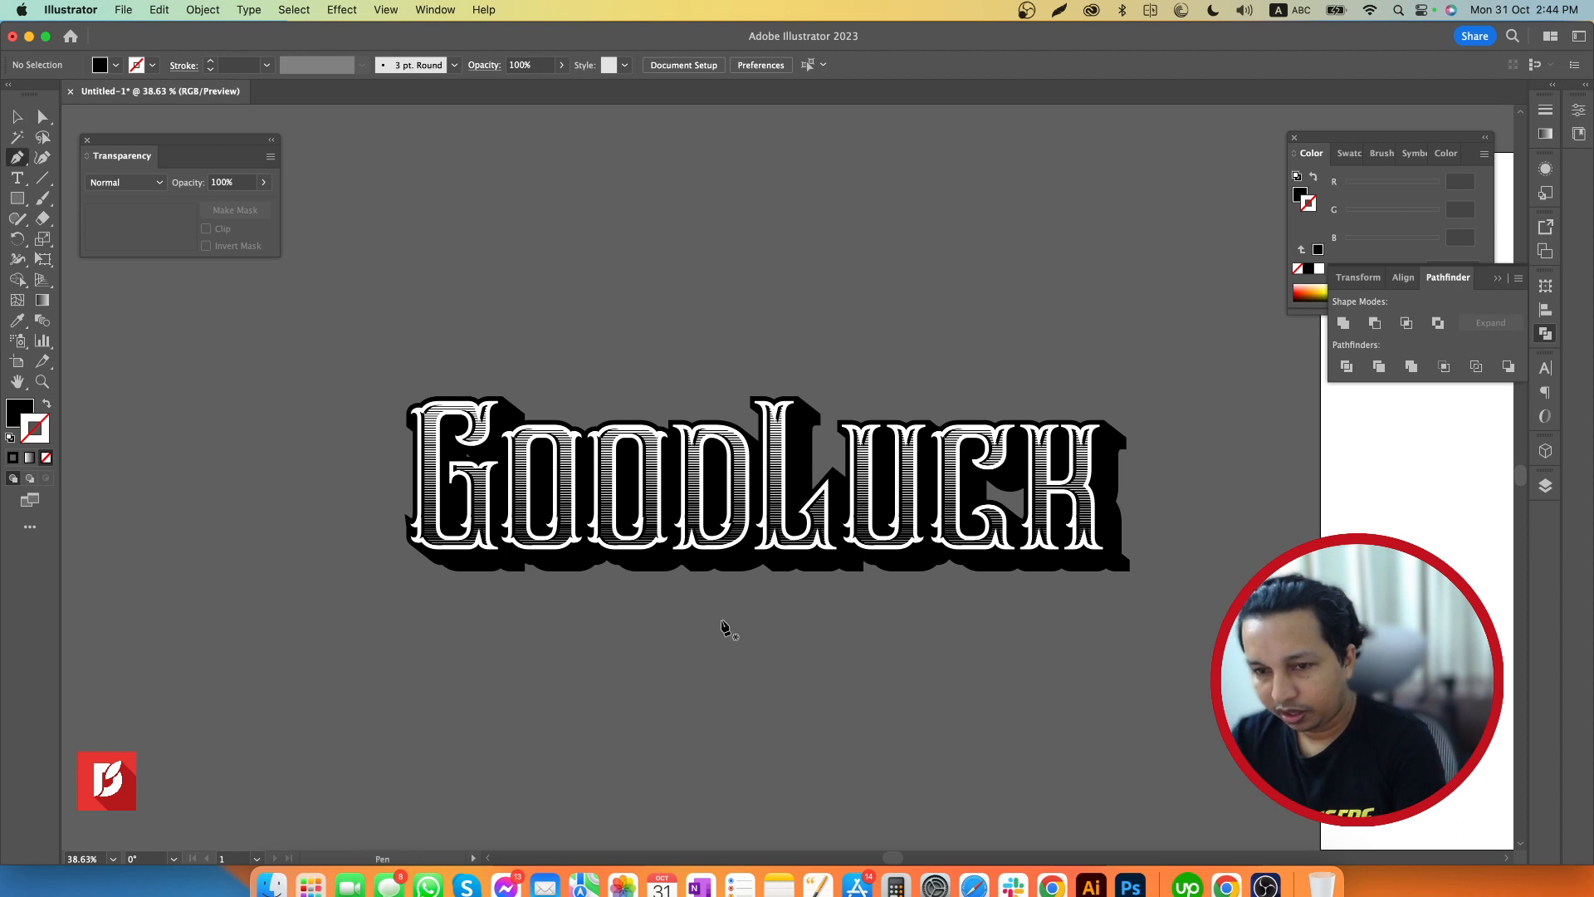
left_click(201, 317)
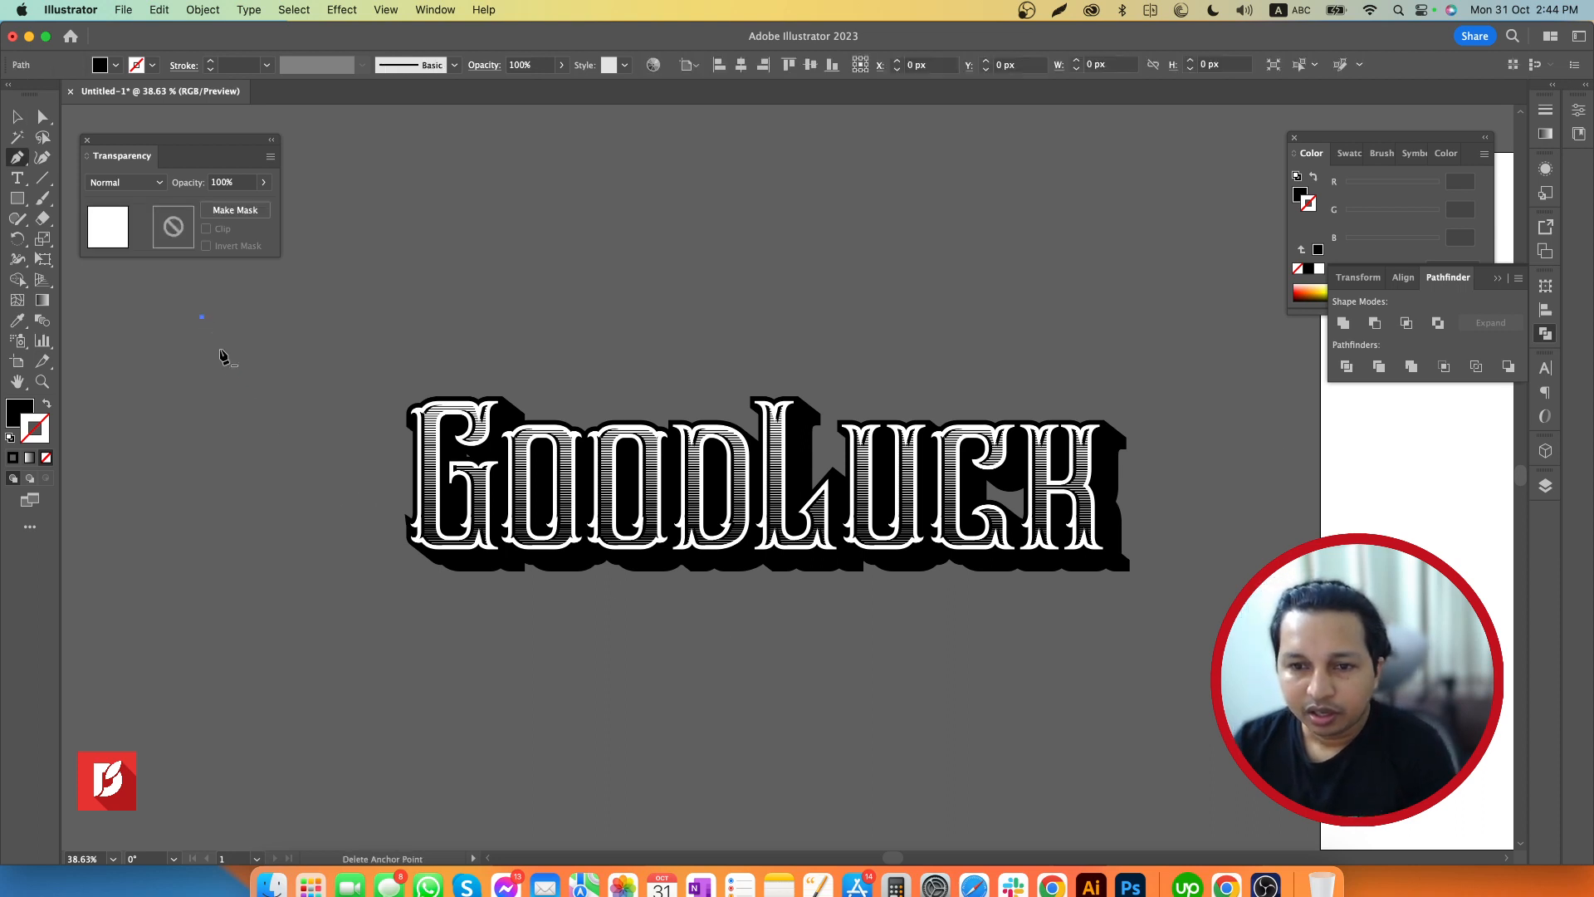
left_click(602, 745)
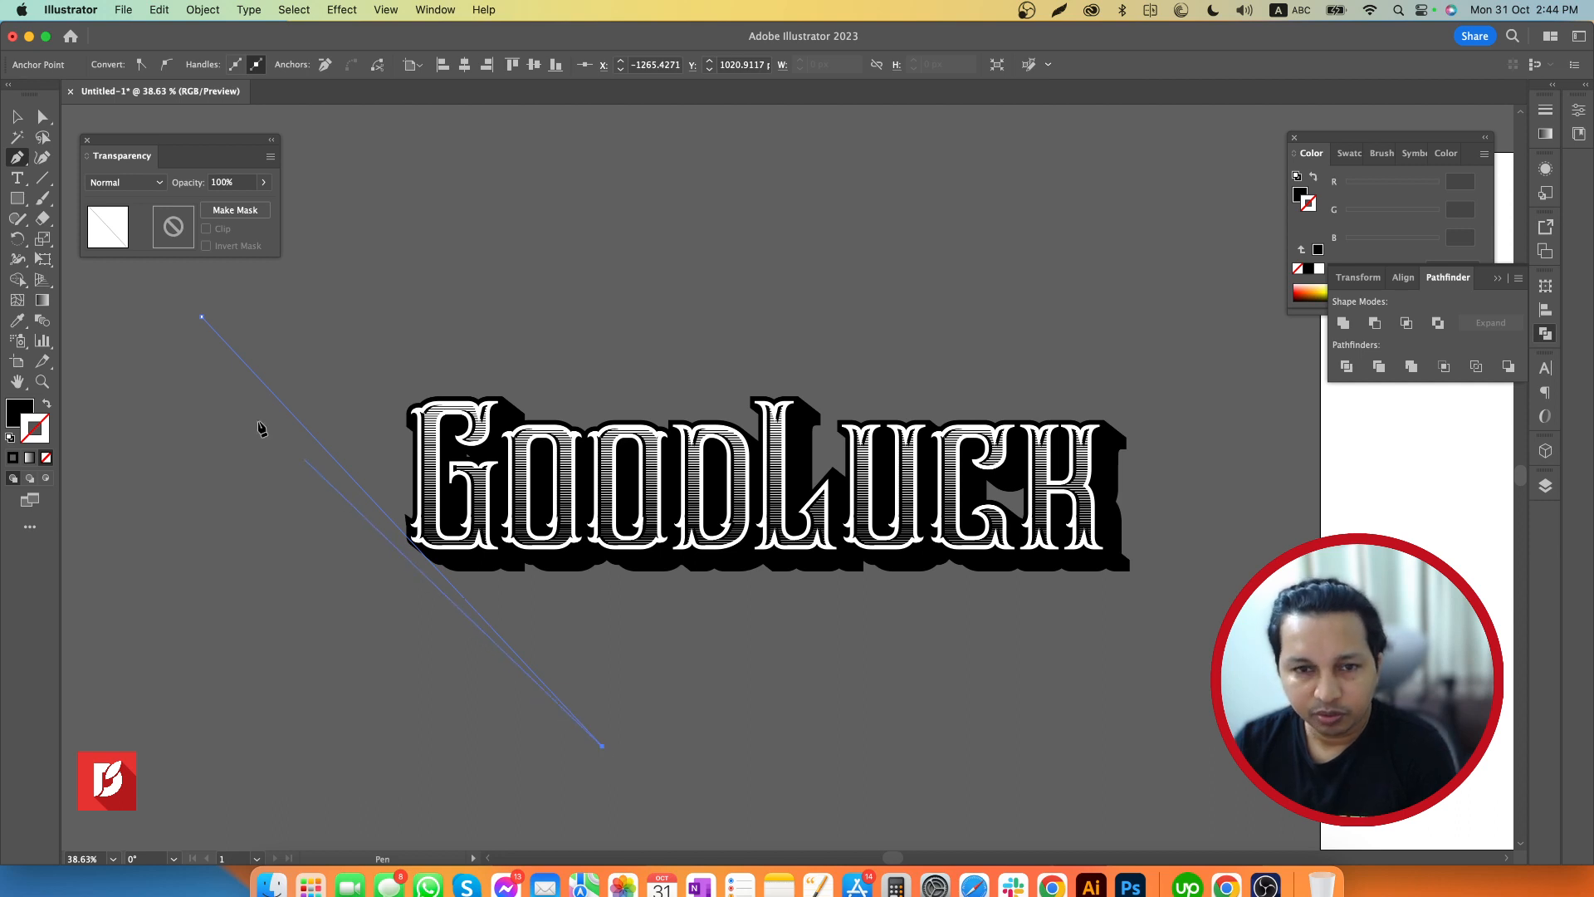
Adjust the diagonal line's slope by moving its upper endpoint slightly left and its lower endpoint right and up
key("v")
key("a")
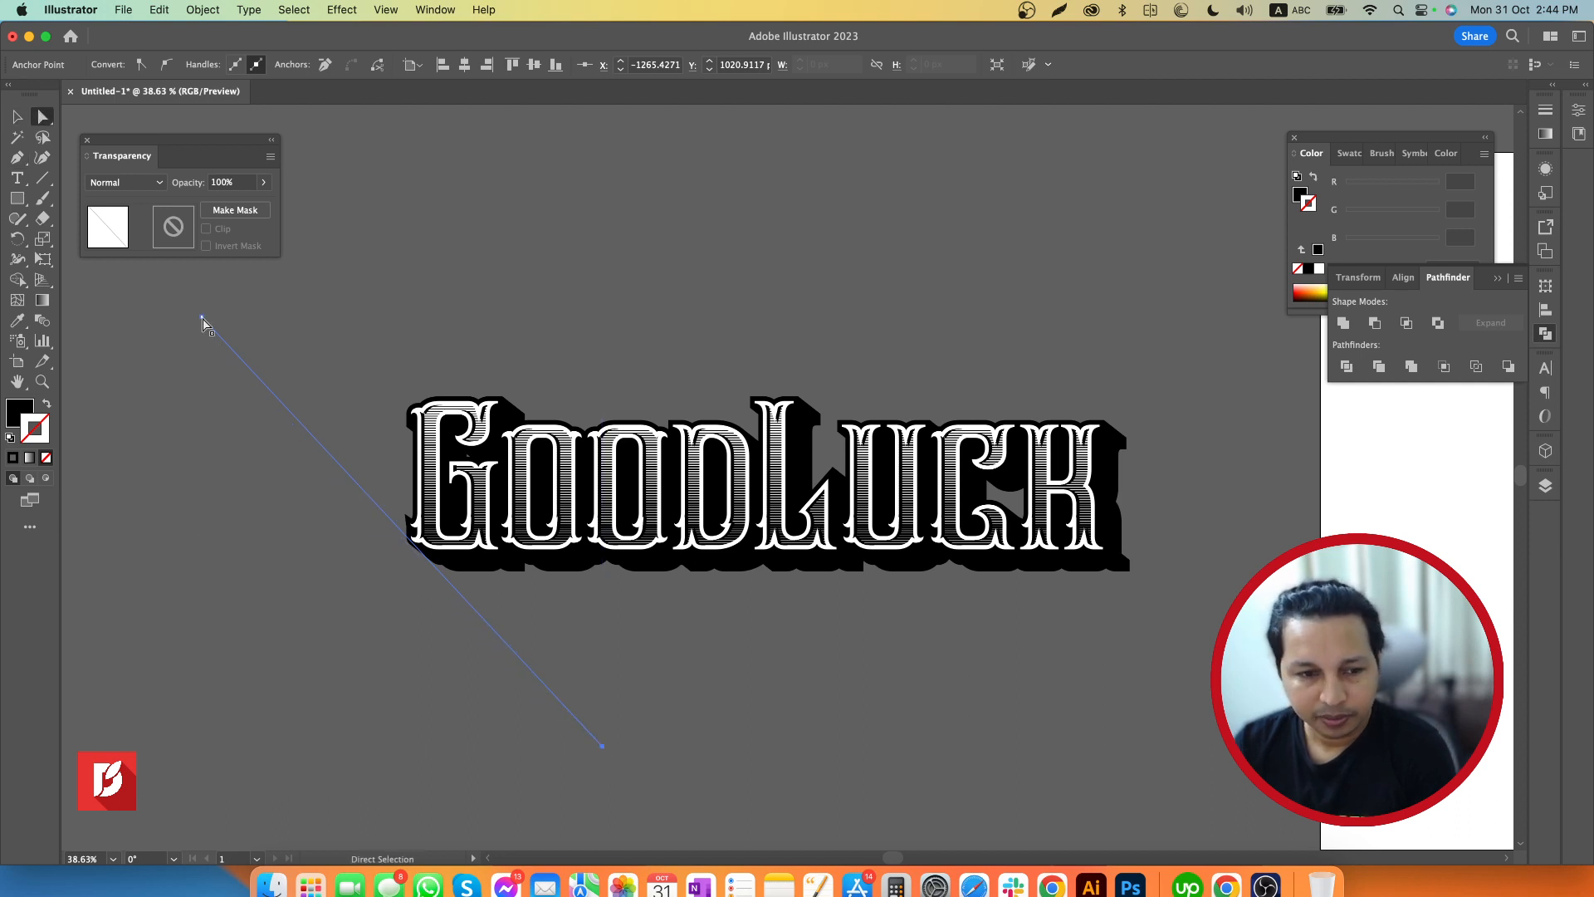
left_click_drag(202, 322, 189, 325)
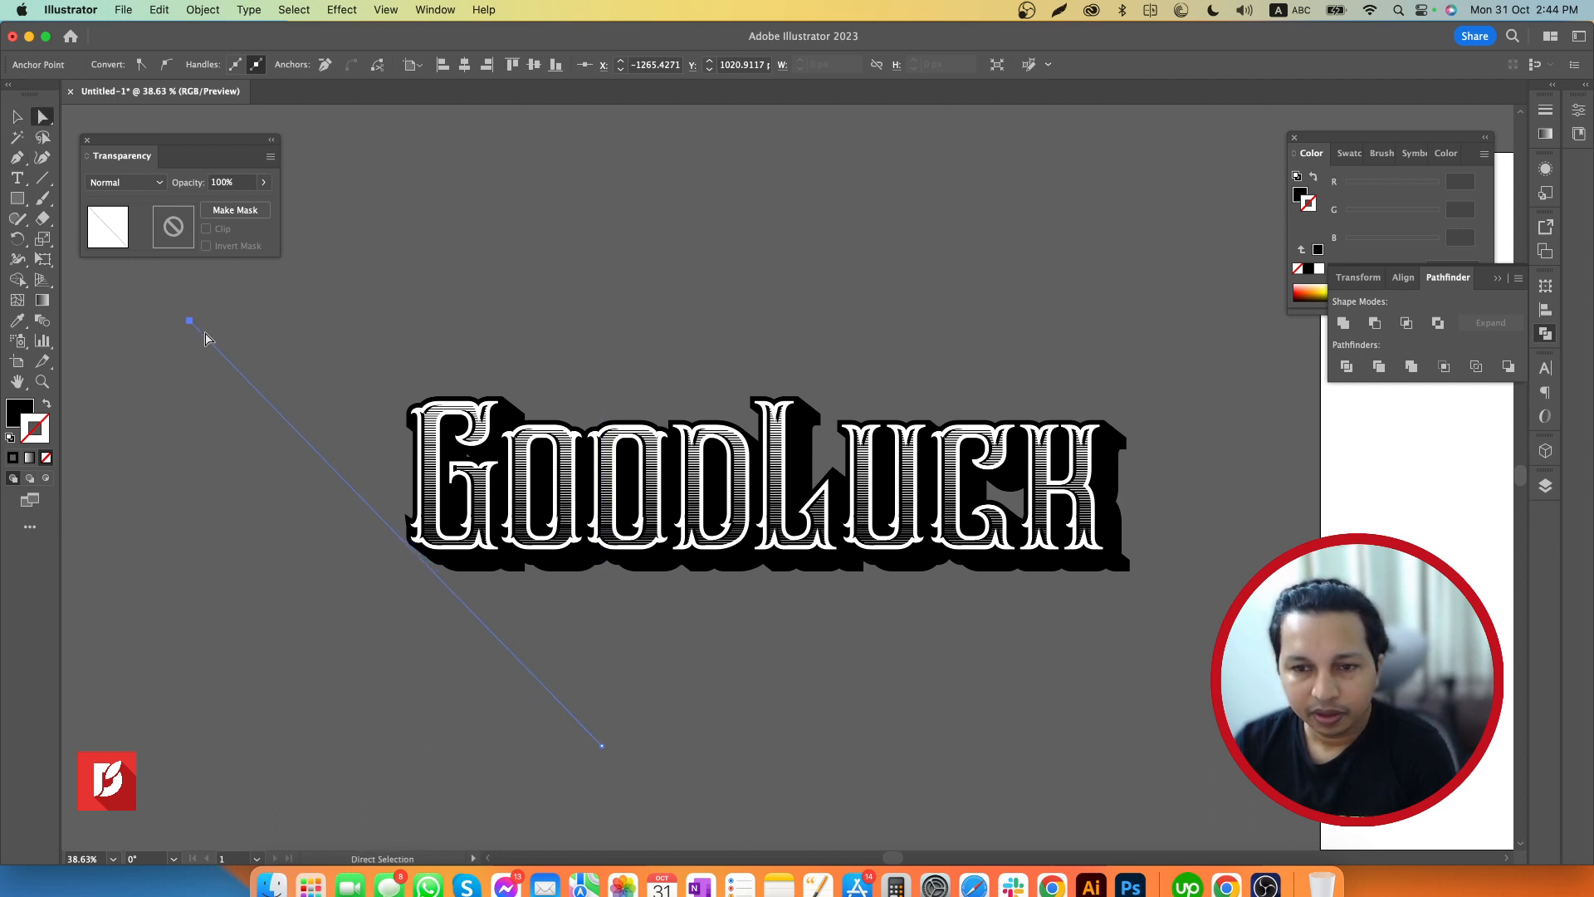
left_click_drag(603, 746, 634, 730)
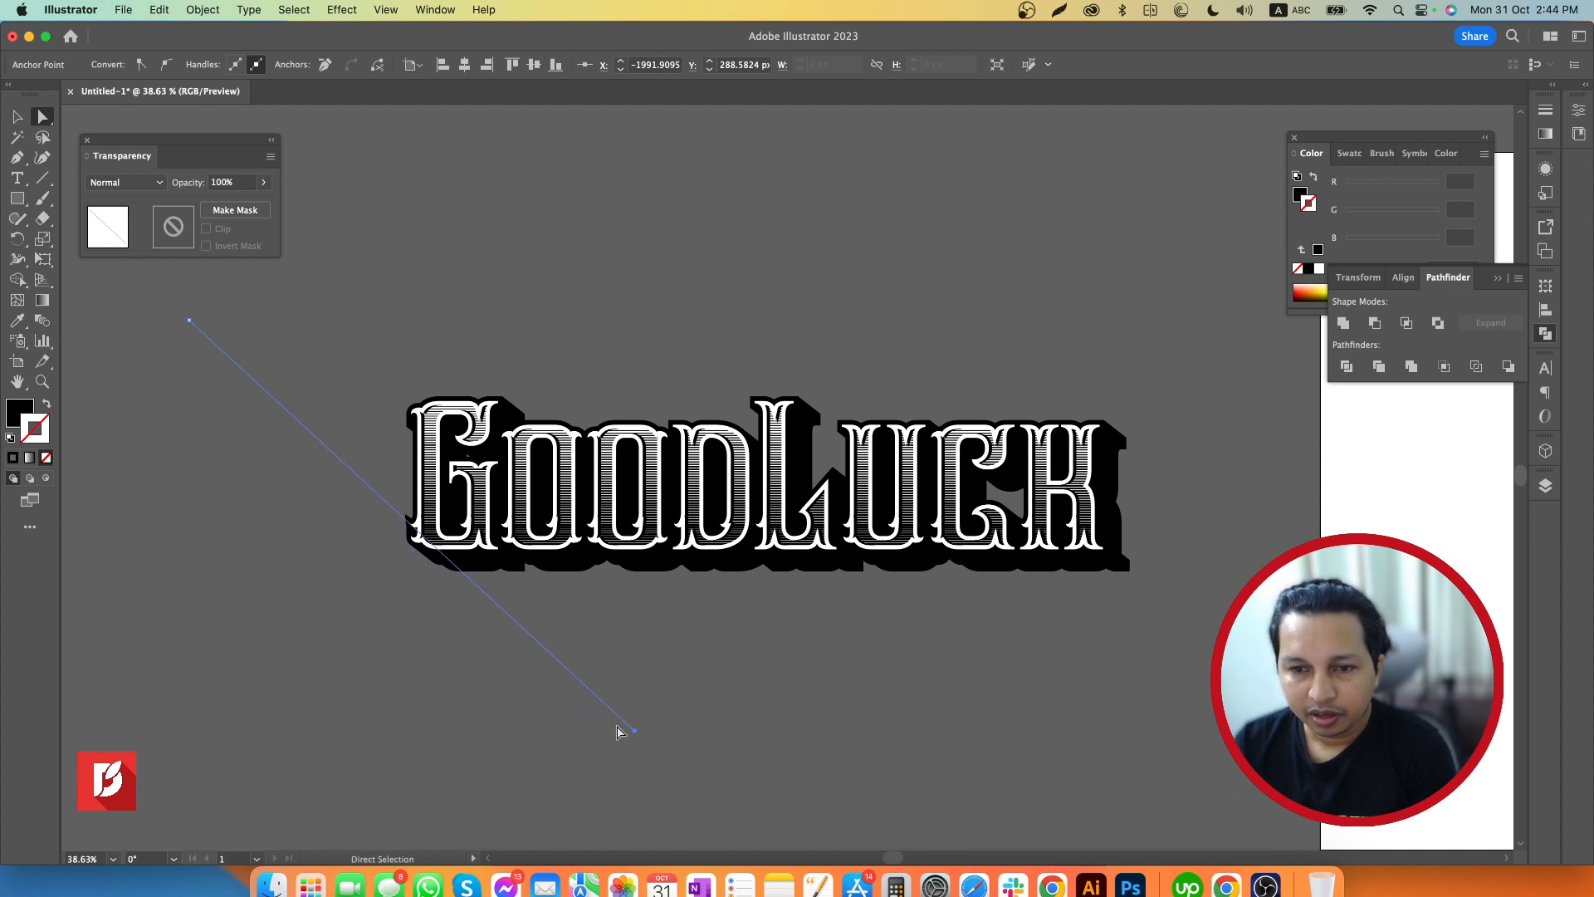
Lower the diagonal line's upper endpoint for a flatter slope, about 802 by 650 px overall, and swap its black fill to the stroke
left_click_drag(189, 320, 180, 358)
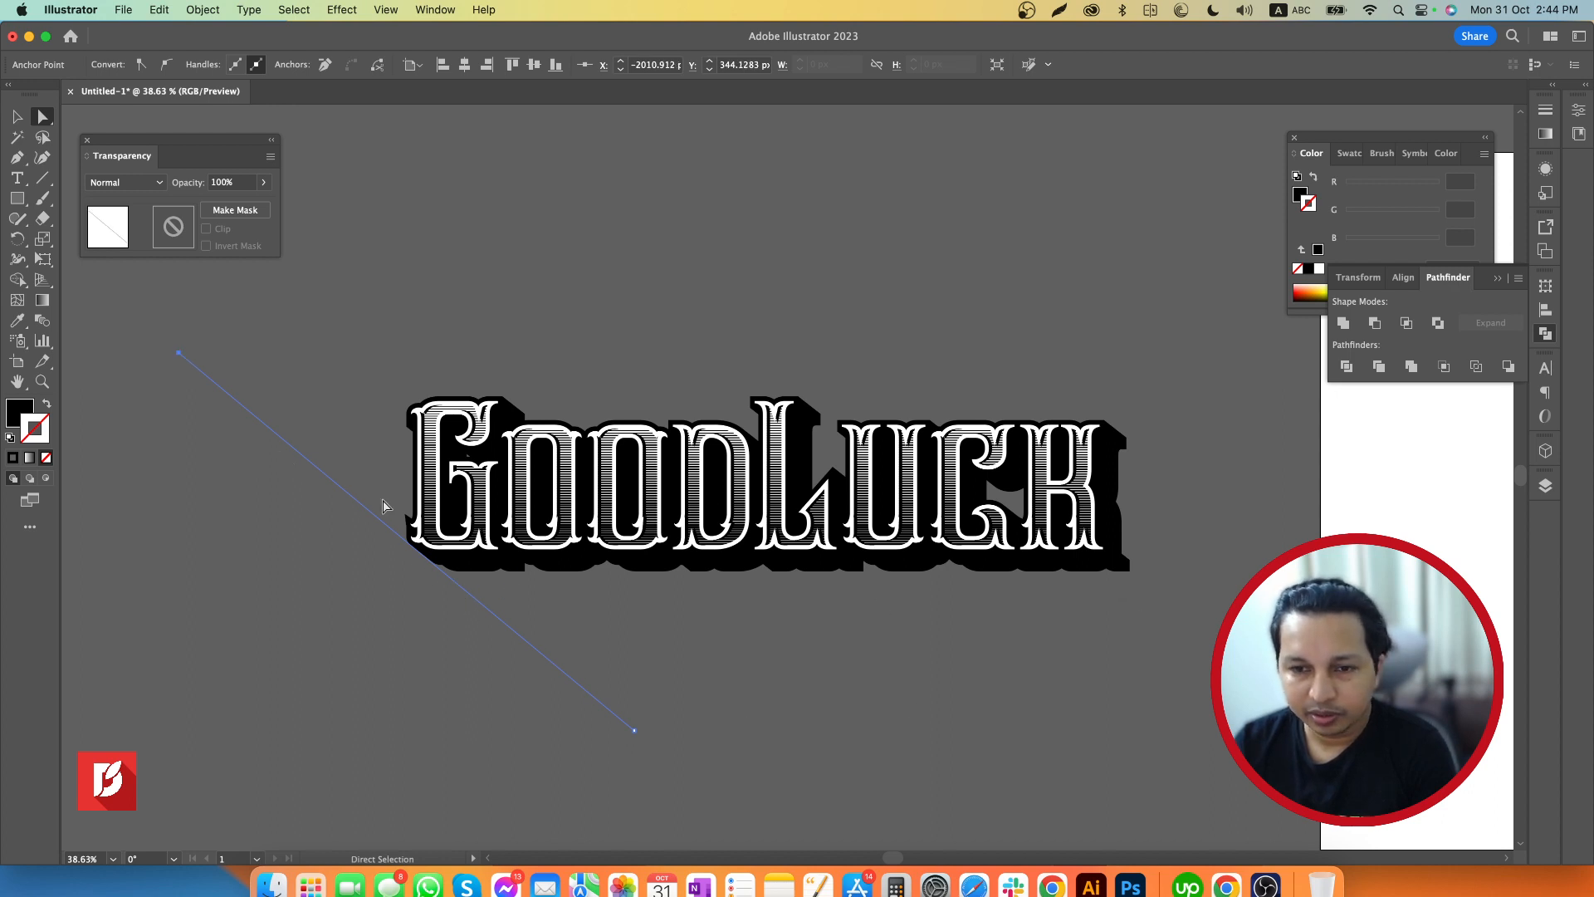
key("v")
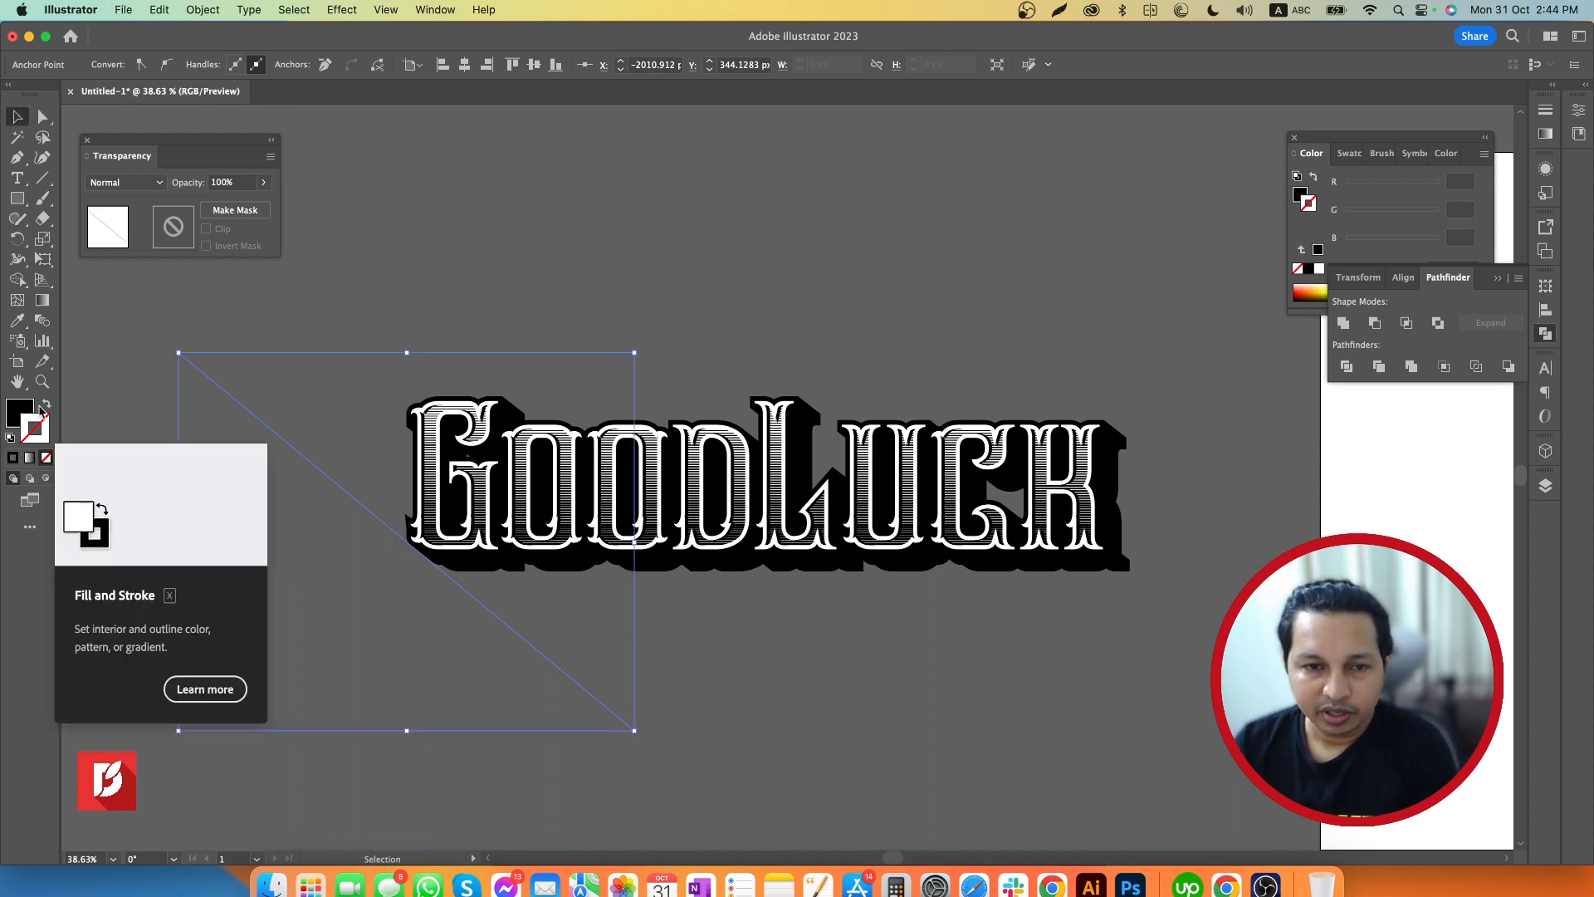
left_click(48, 406)
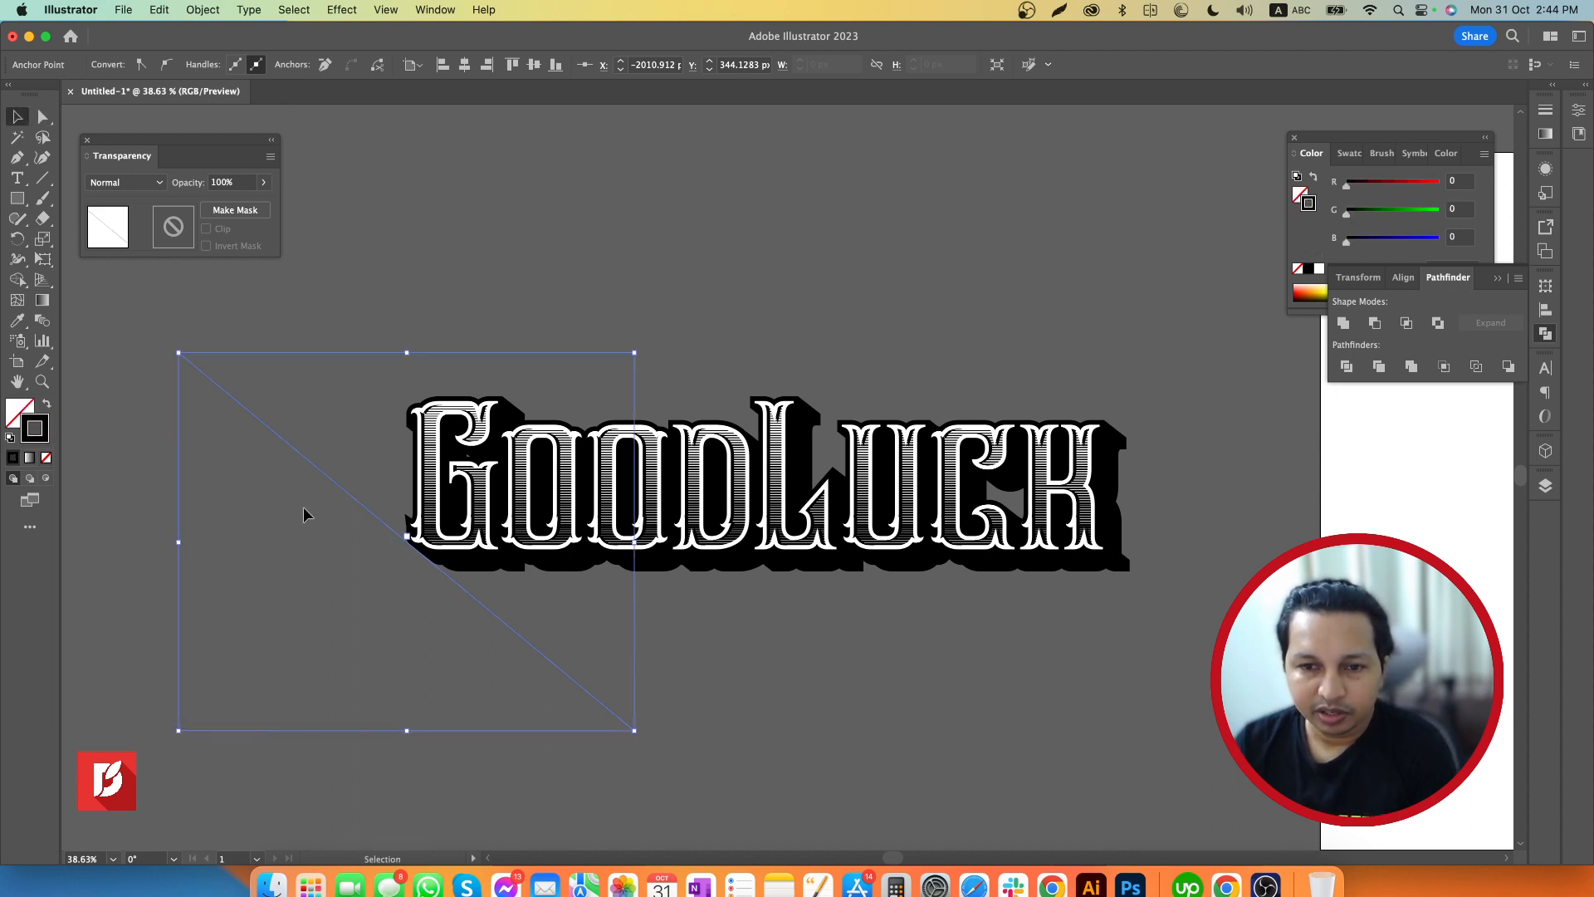
left_click(681, 689)
left_click_drag(516, 700, 518, 697)
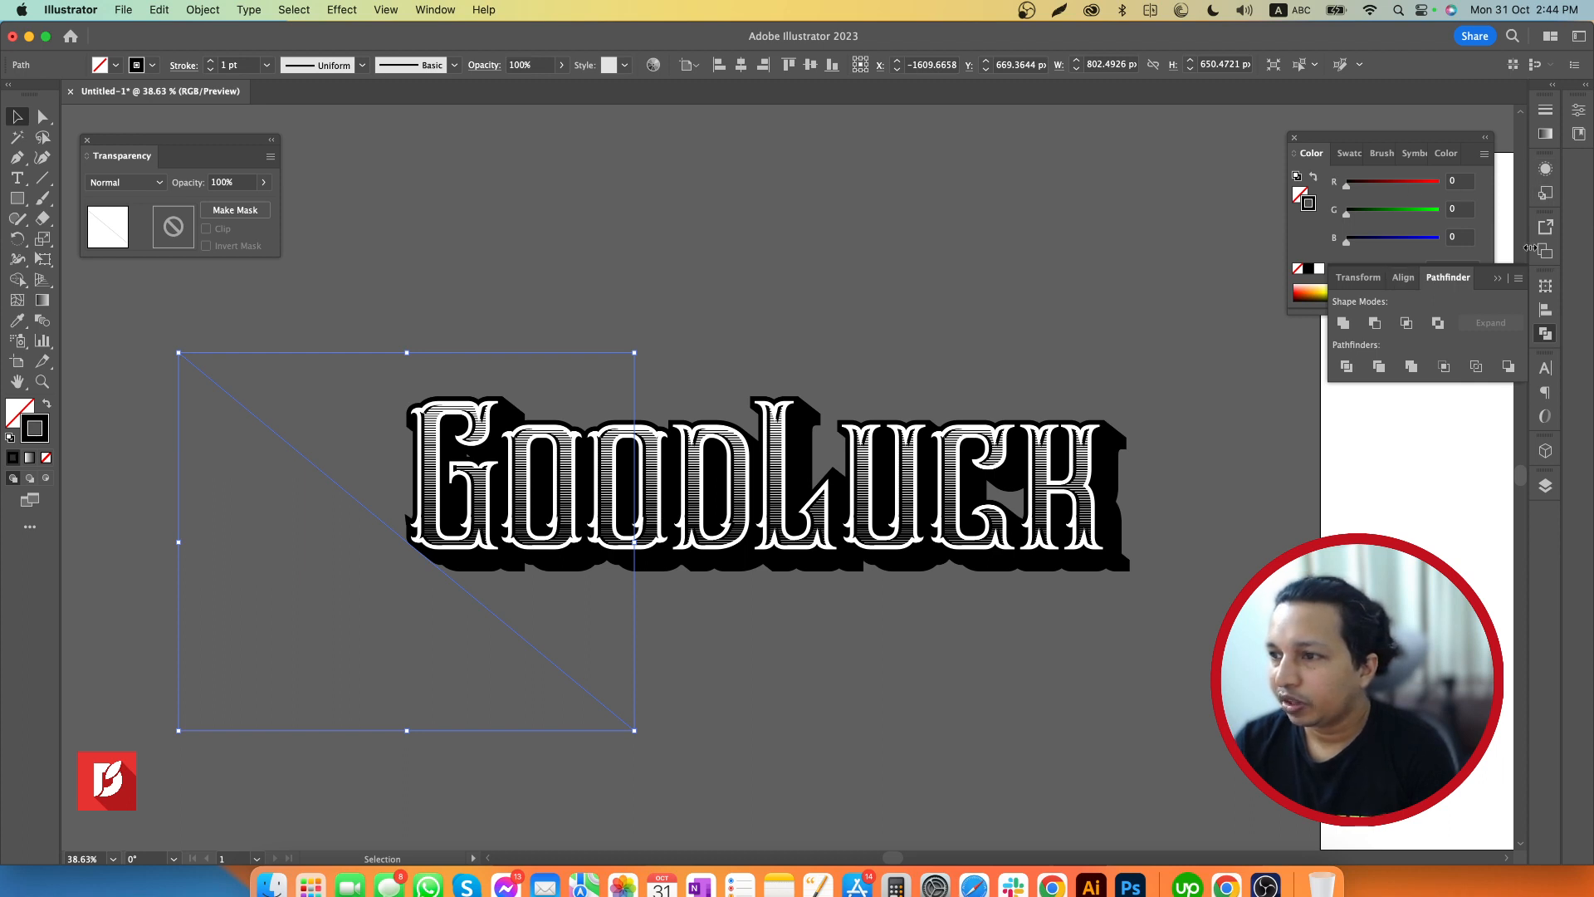
Set the diagonal line's stroke weight to 2 pt
left_click(1545, 118)
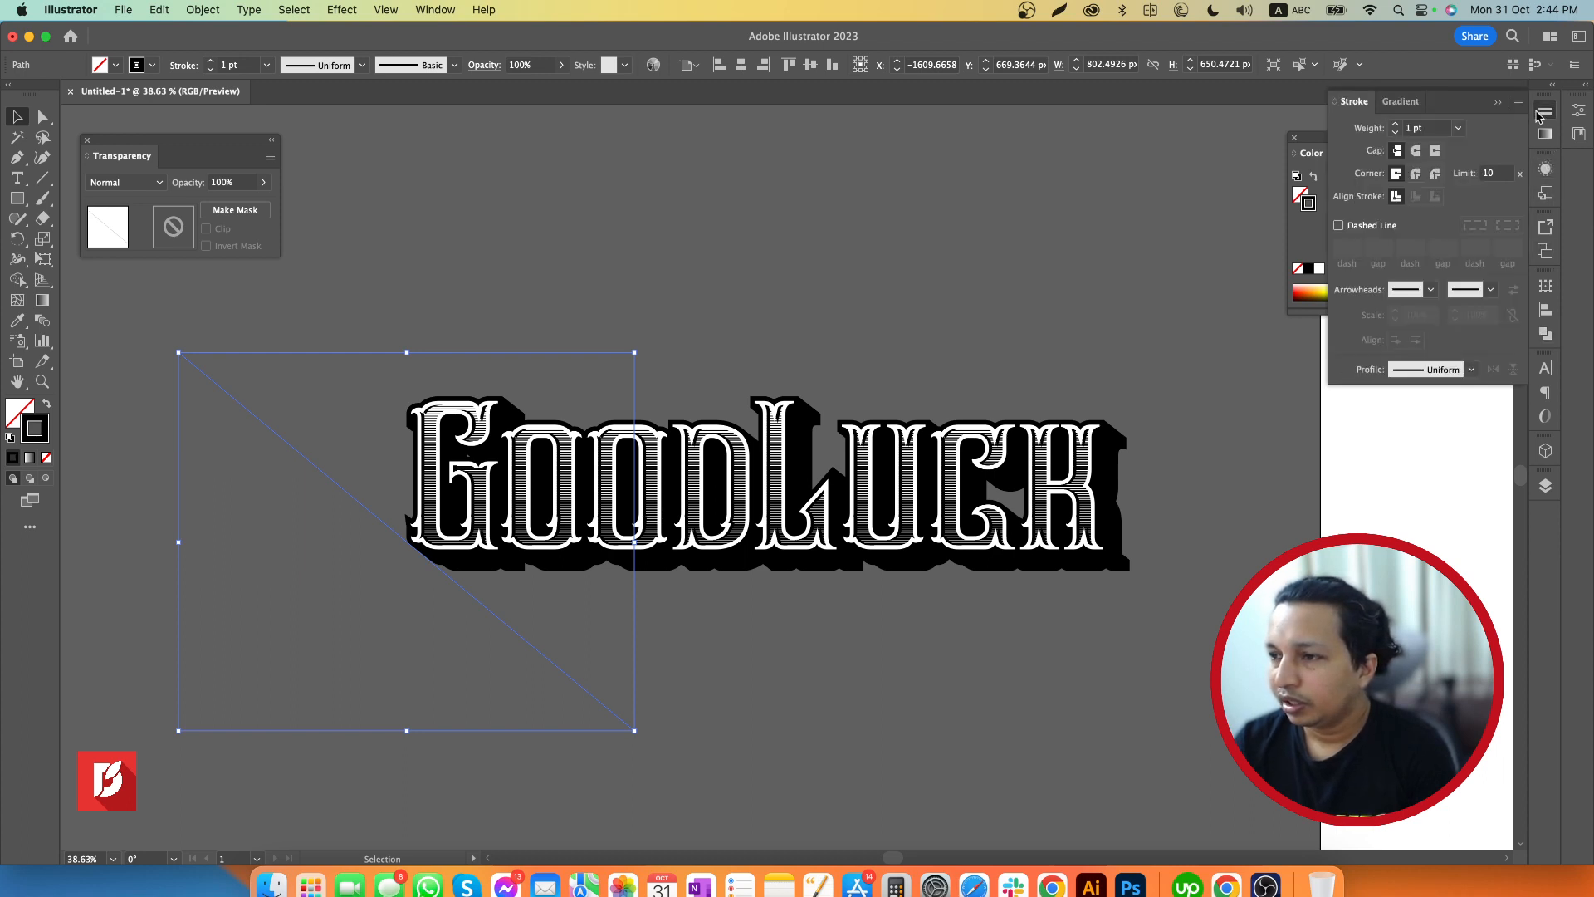
left_click(1395, 124)
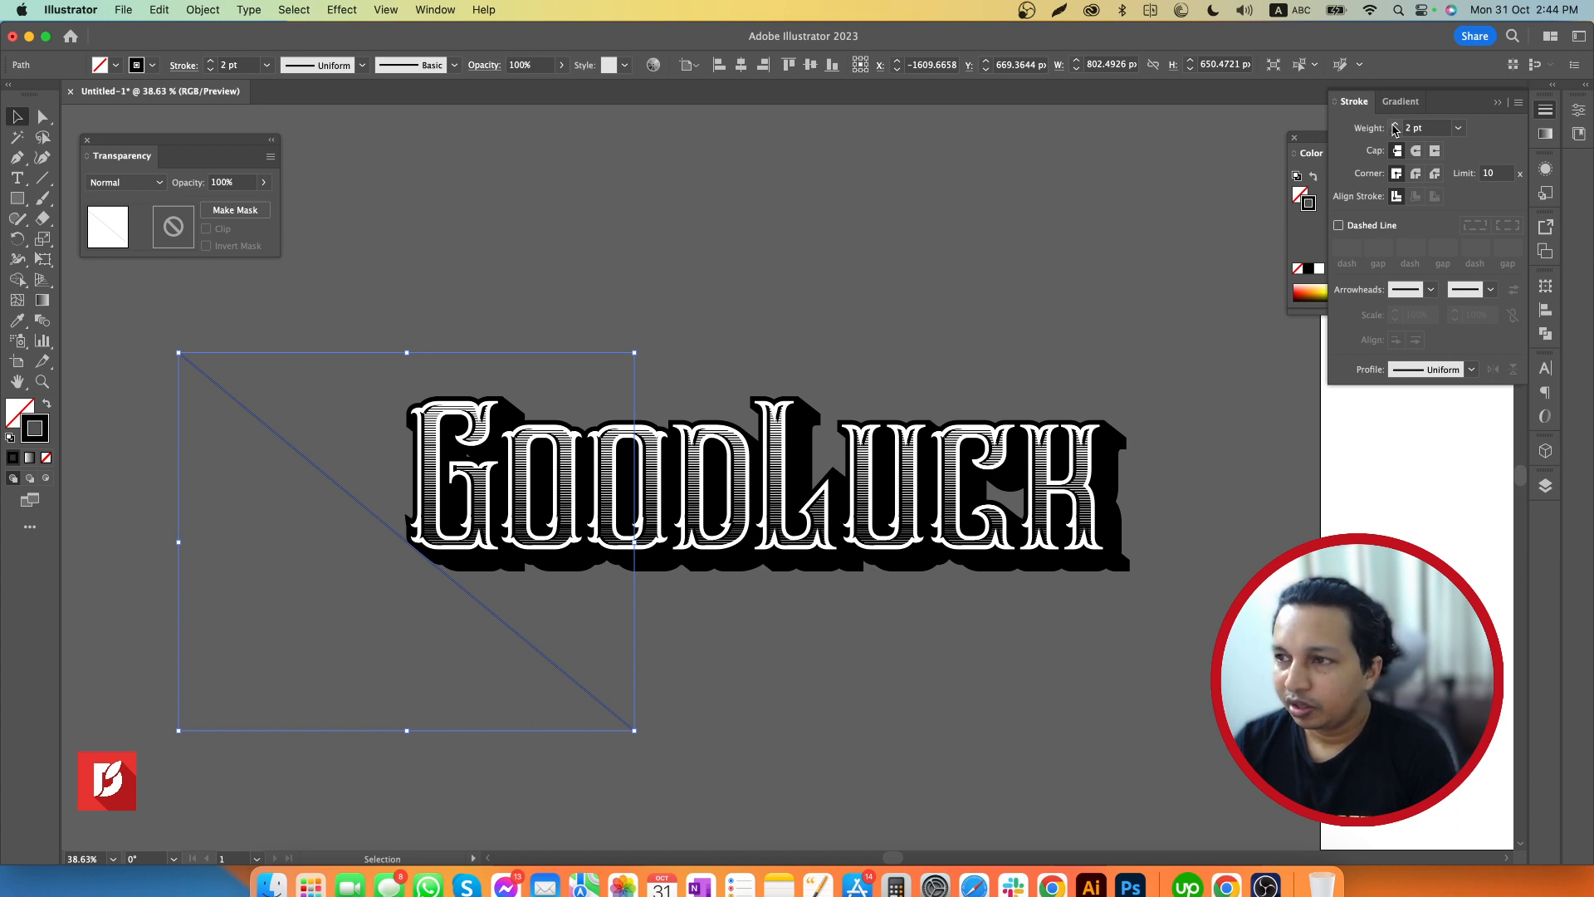
left_click(1101, 243)
left_click(523, 641)
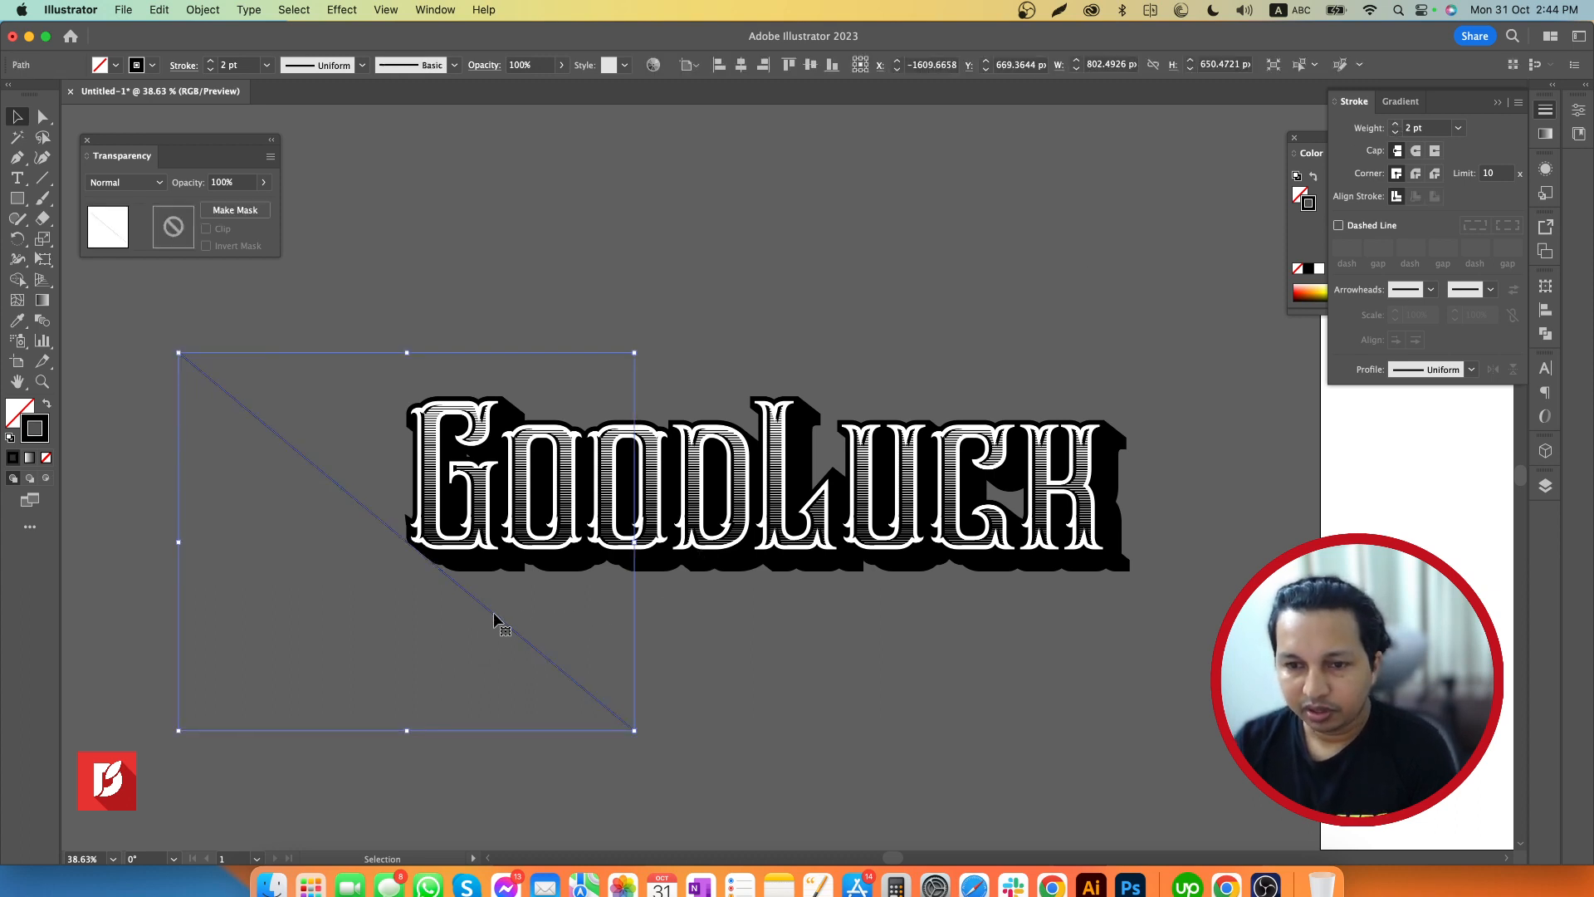
Duplicate the diagonal line about 1485 px to the right, past the lettering's right end, and select both lines
left_click_drag(493, 613, 1356, 628)
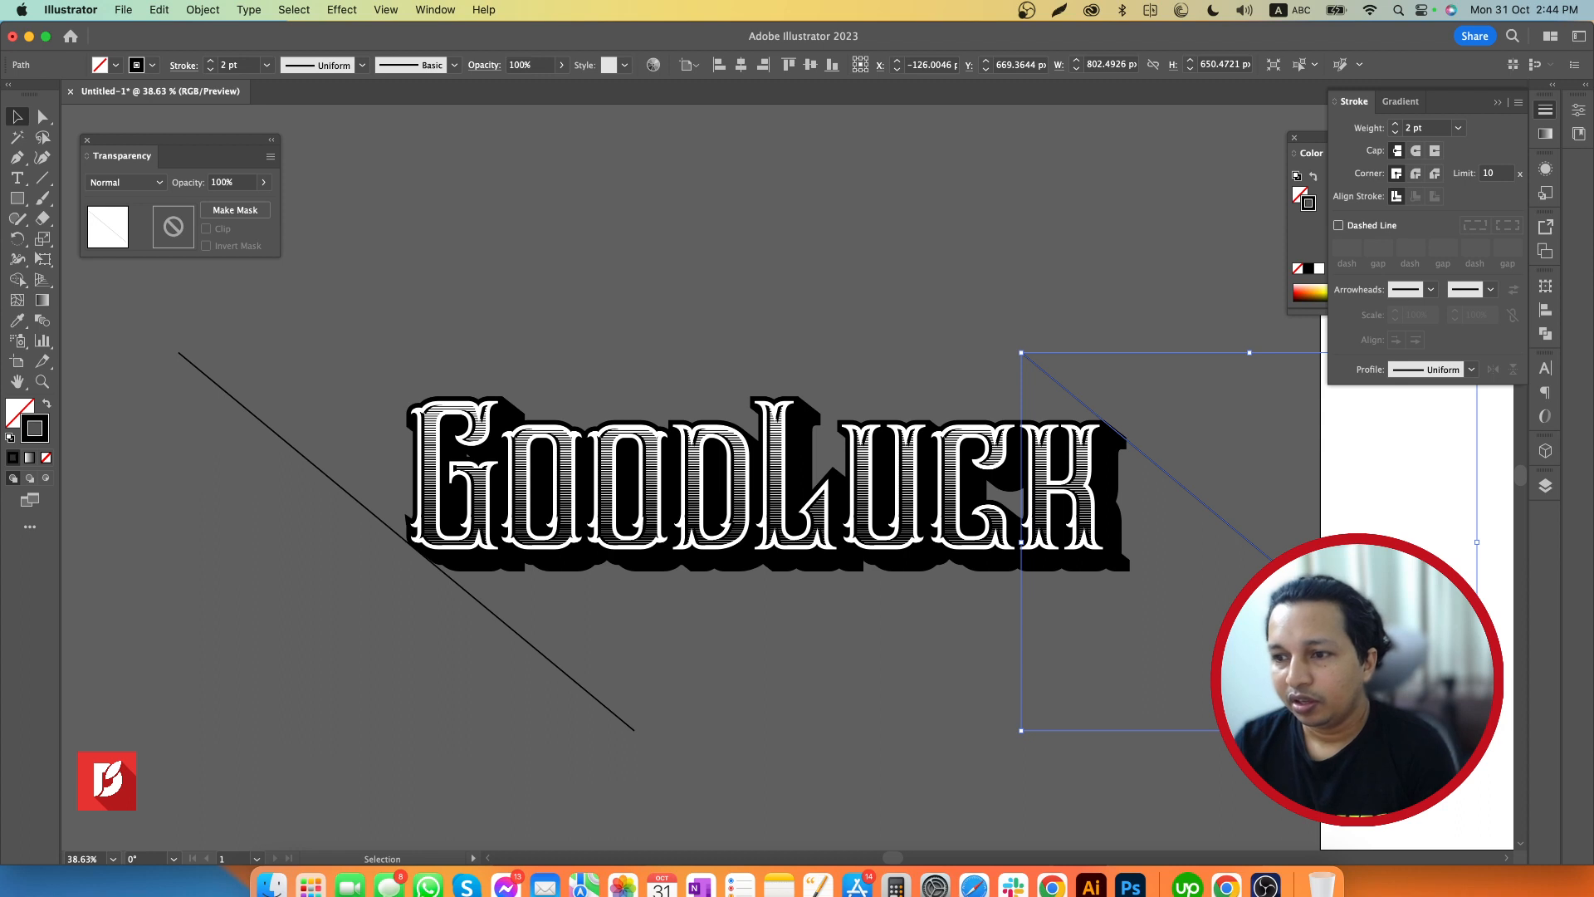
key("Right")
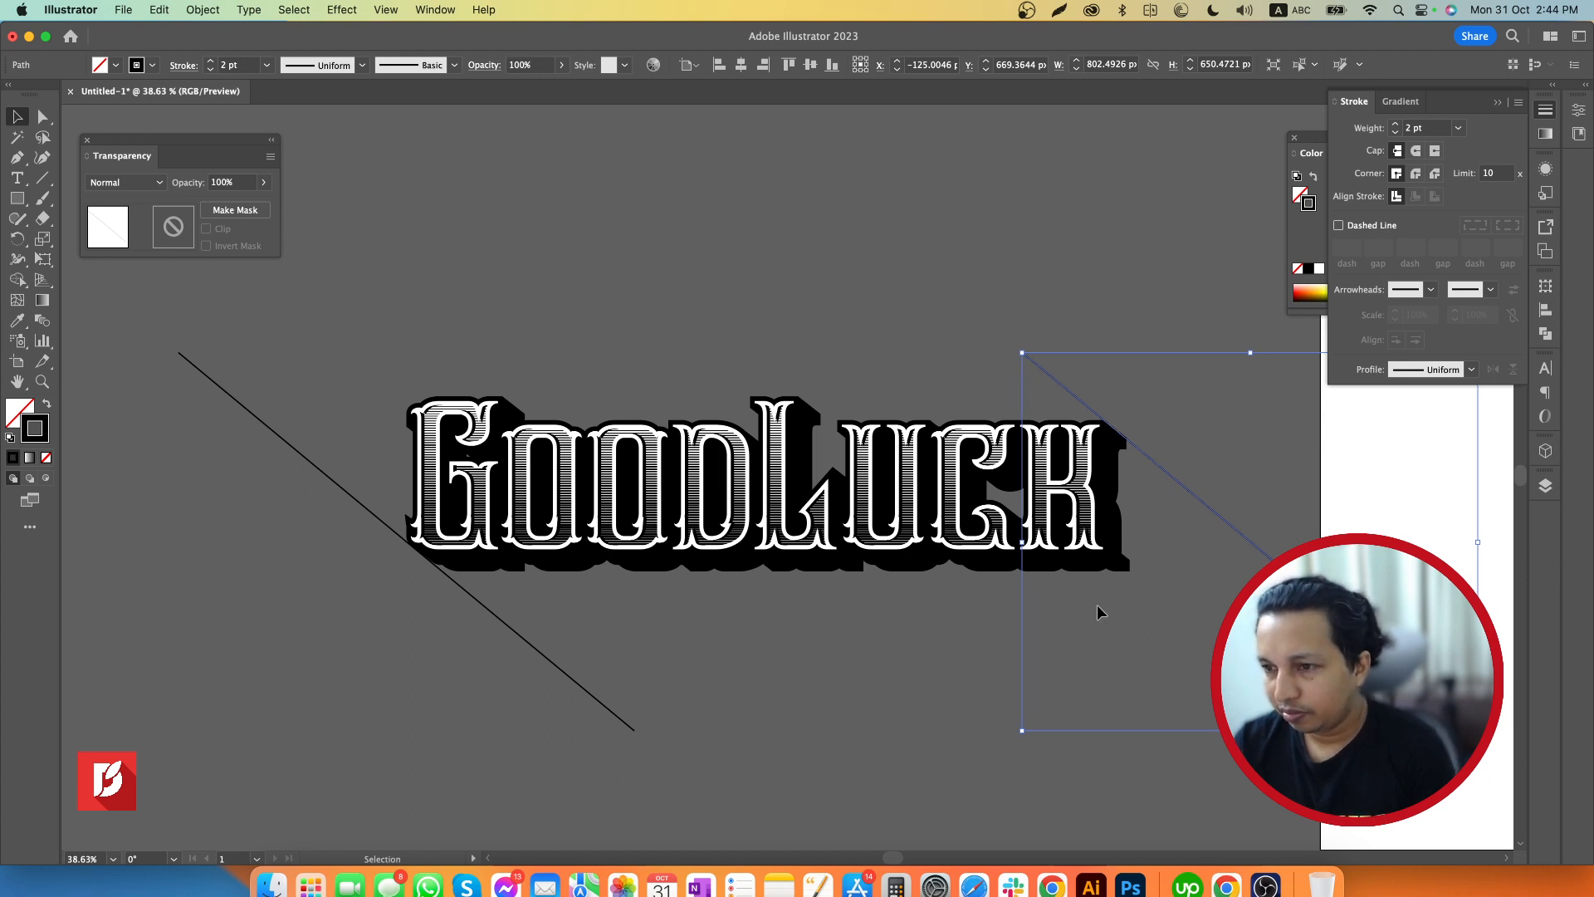
left_click(573, 681, "shift")
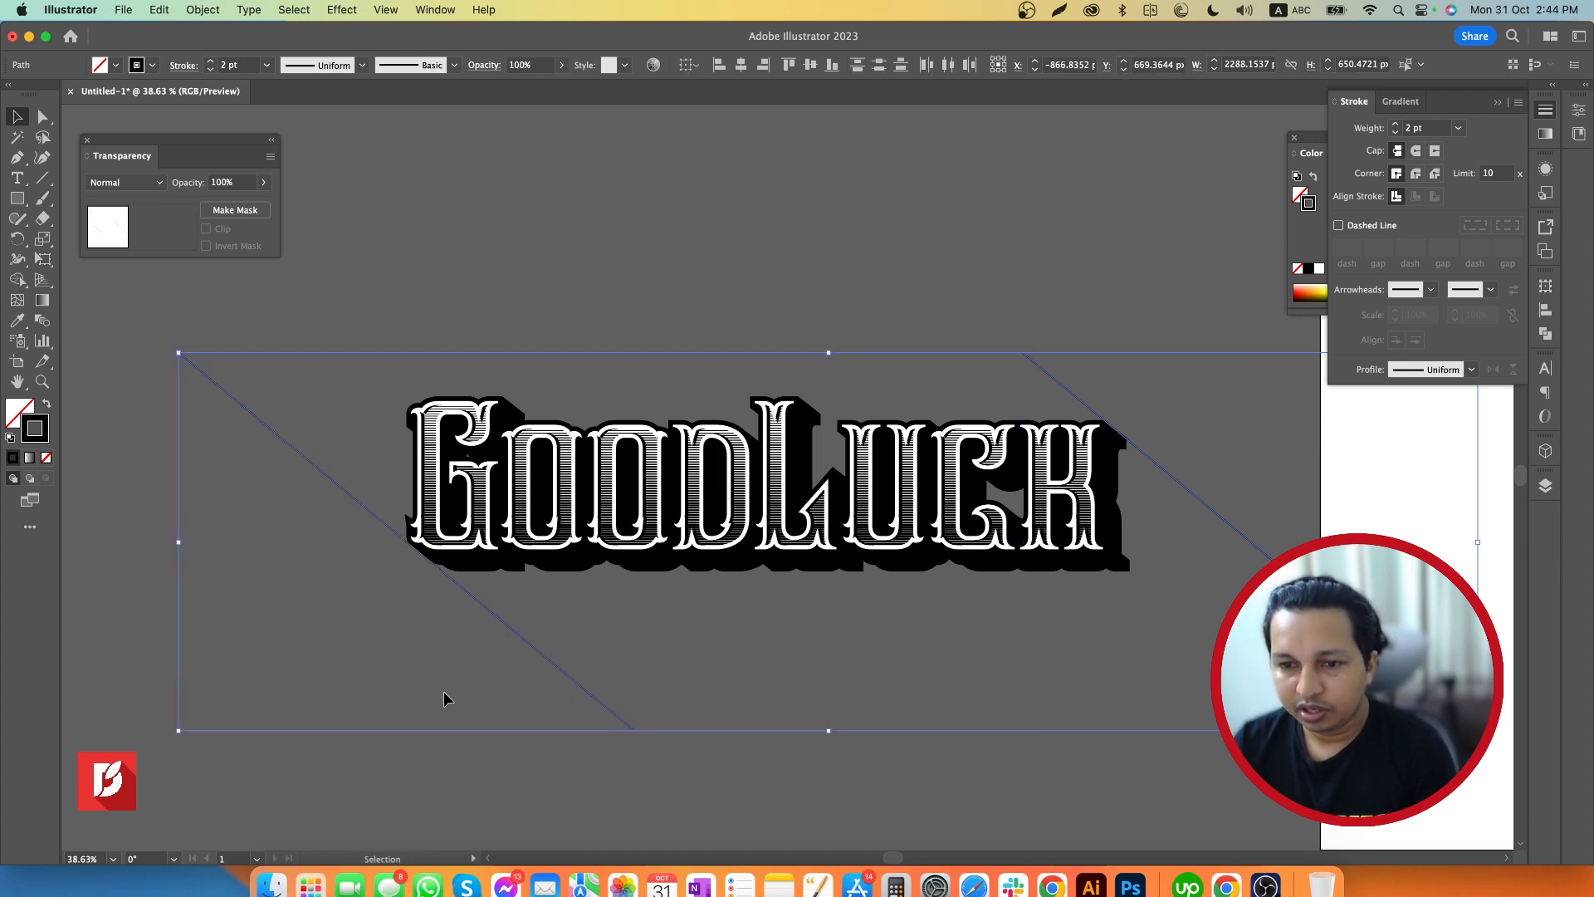
Blend the two diagonal lines with spacing set to Specified Steps and 50 steps
left_click(42, 320)
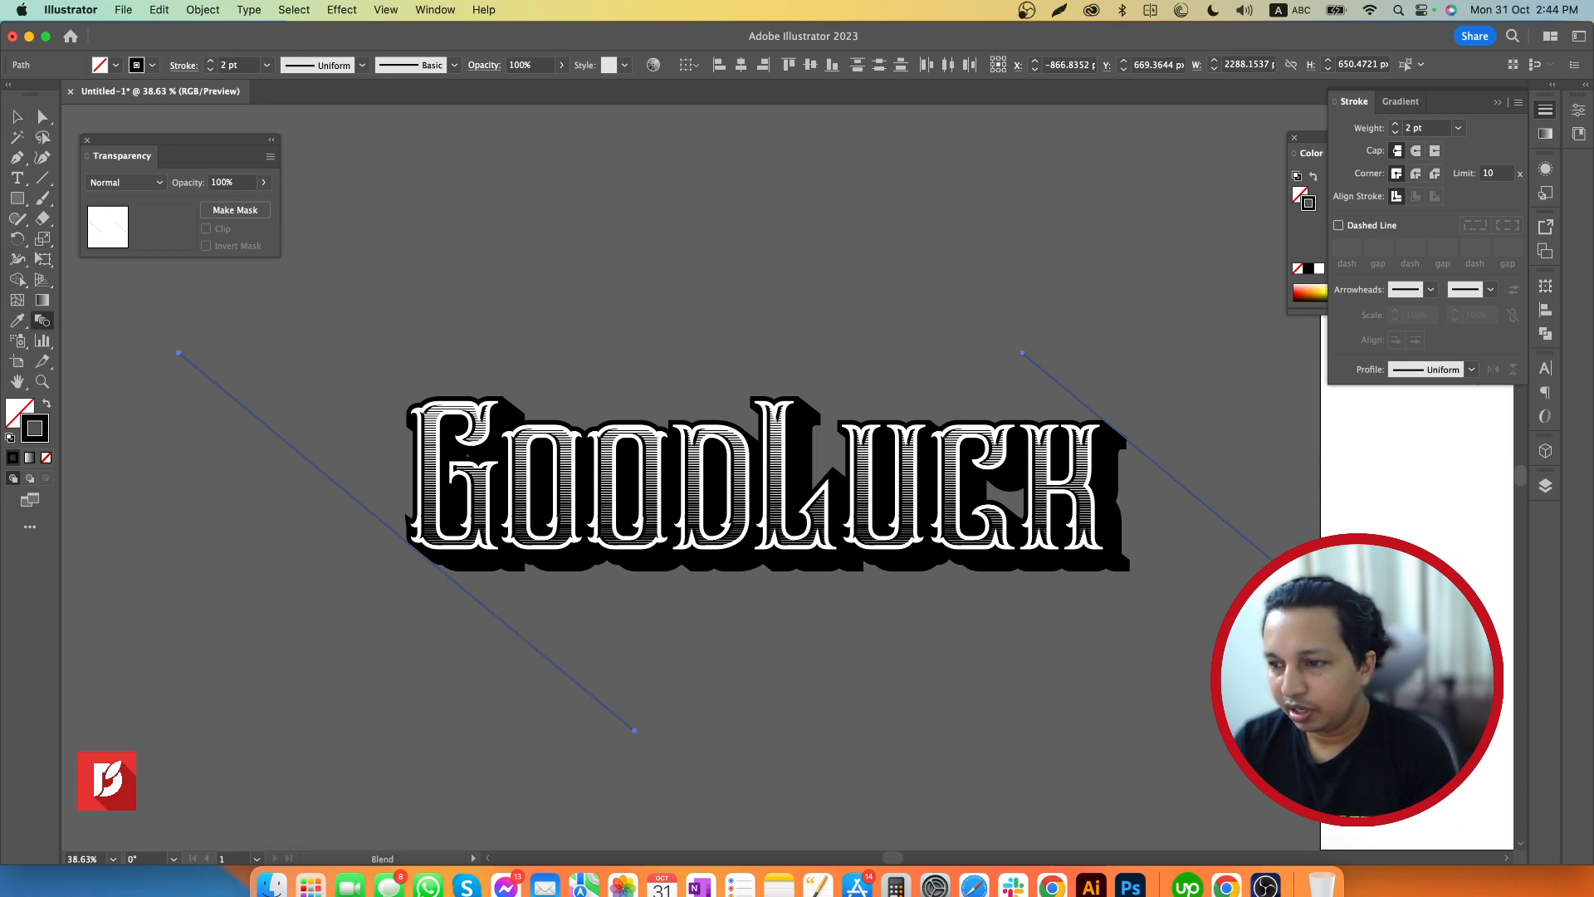
left_click(517, 634)
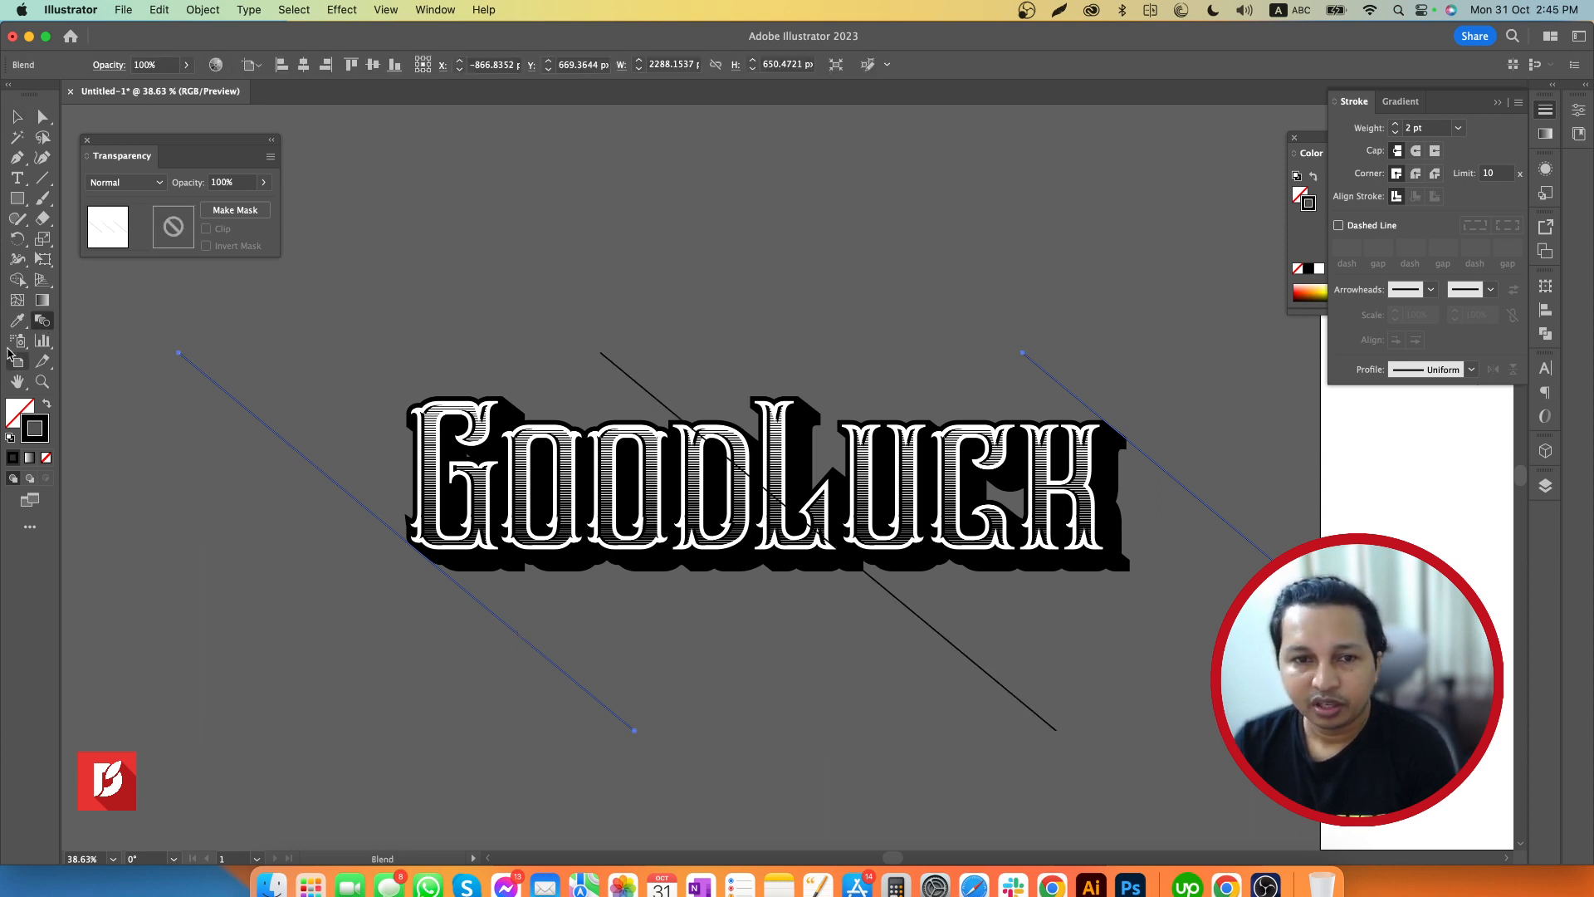
double_click(40, 323)
left_click(293, 431)
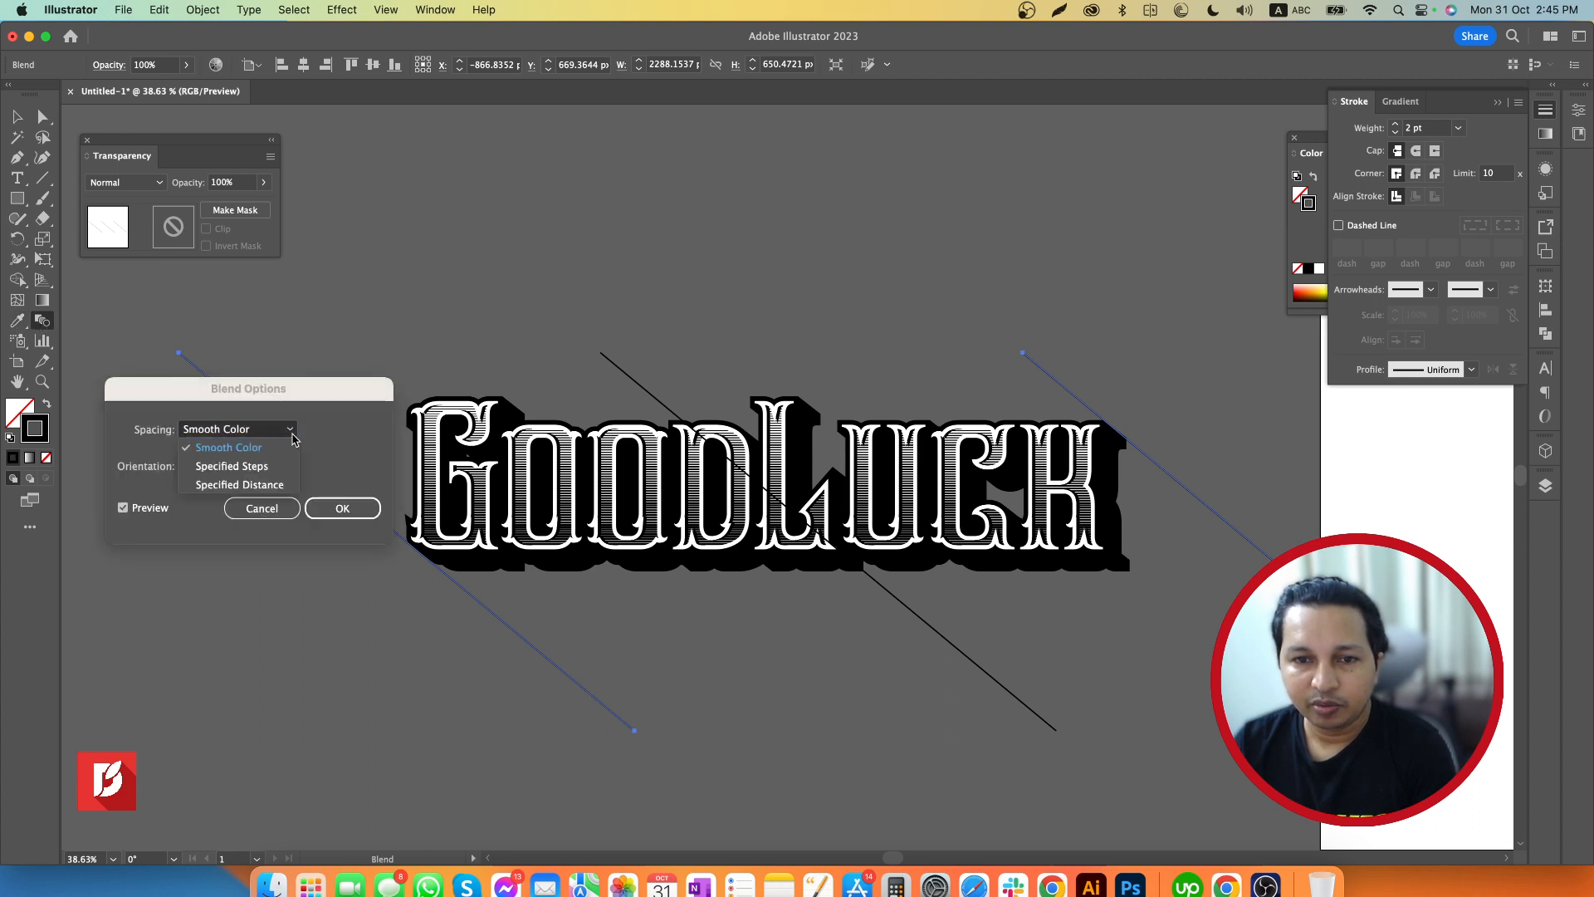
left_click(254, 470)
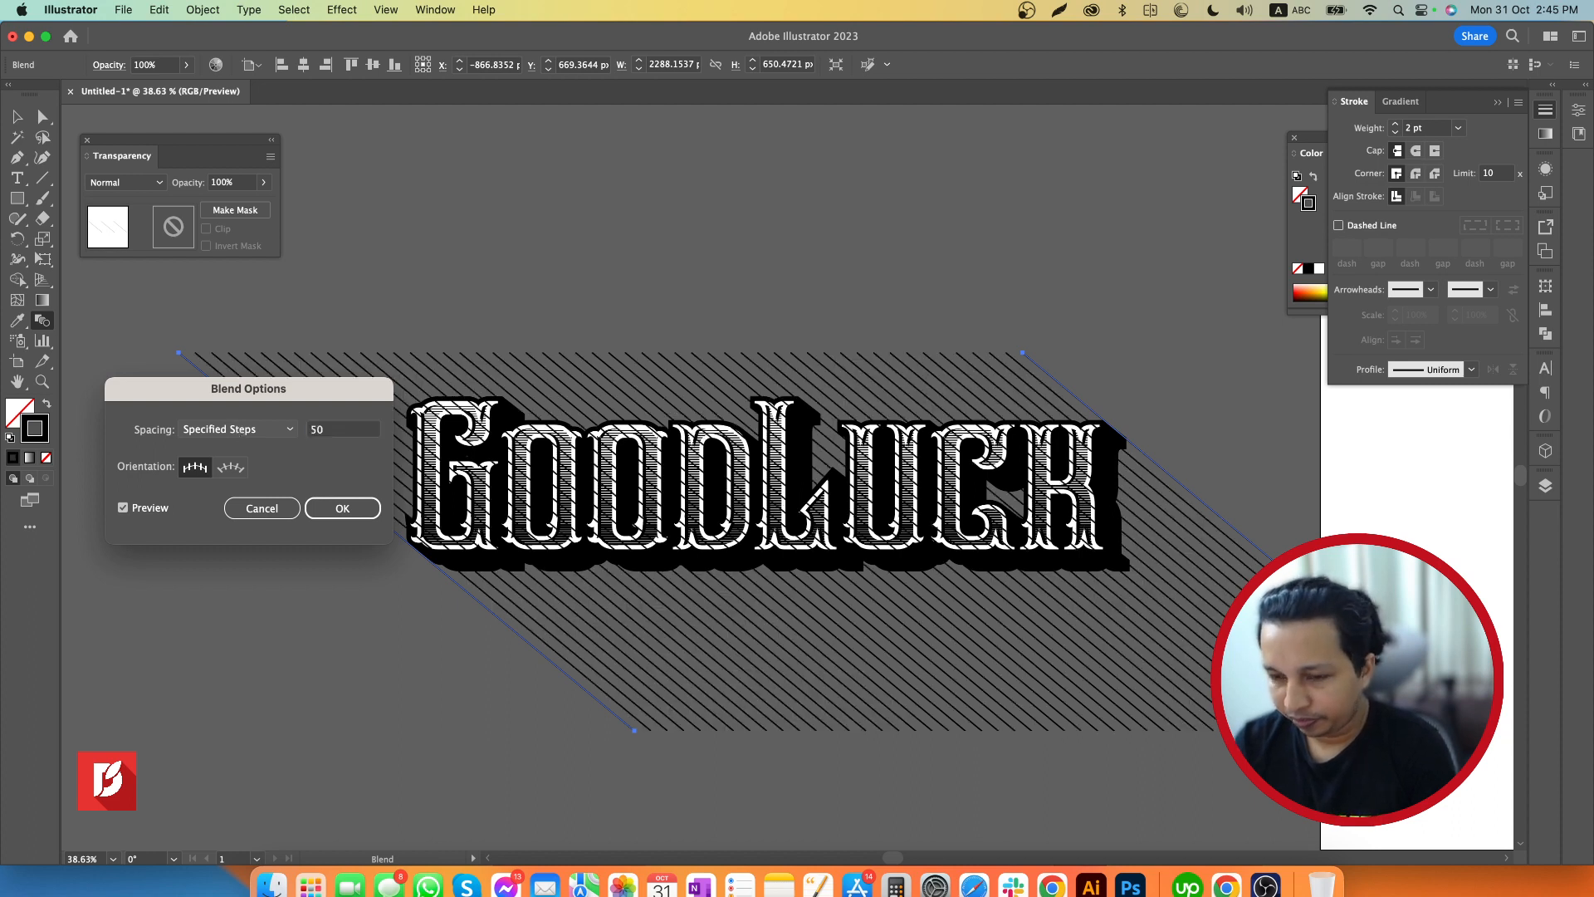
key("Return")
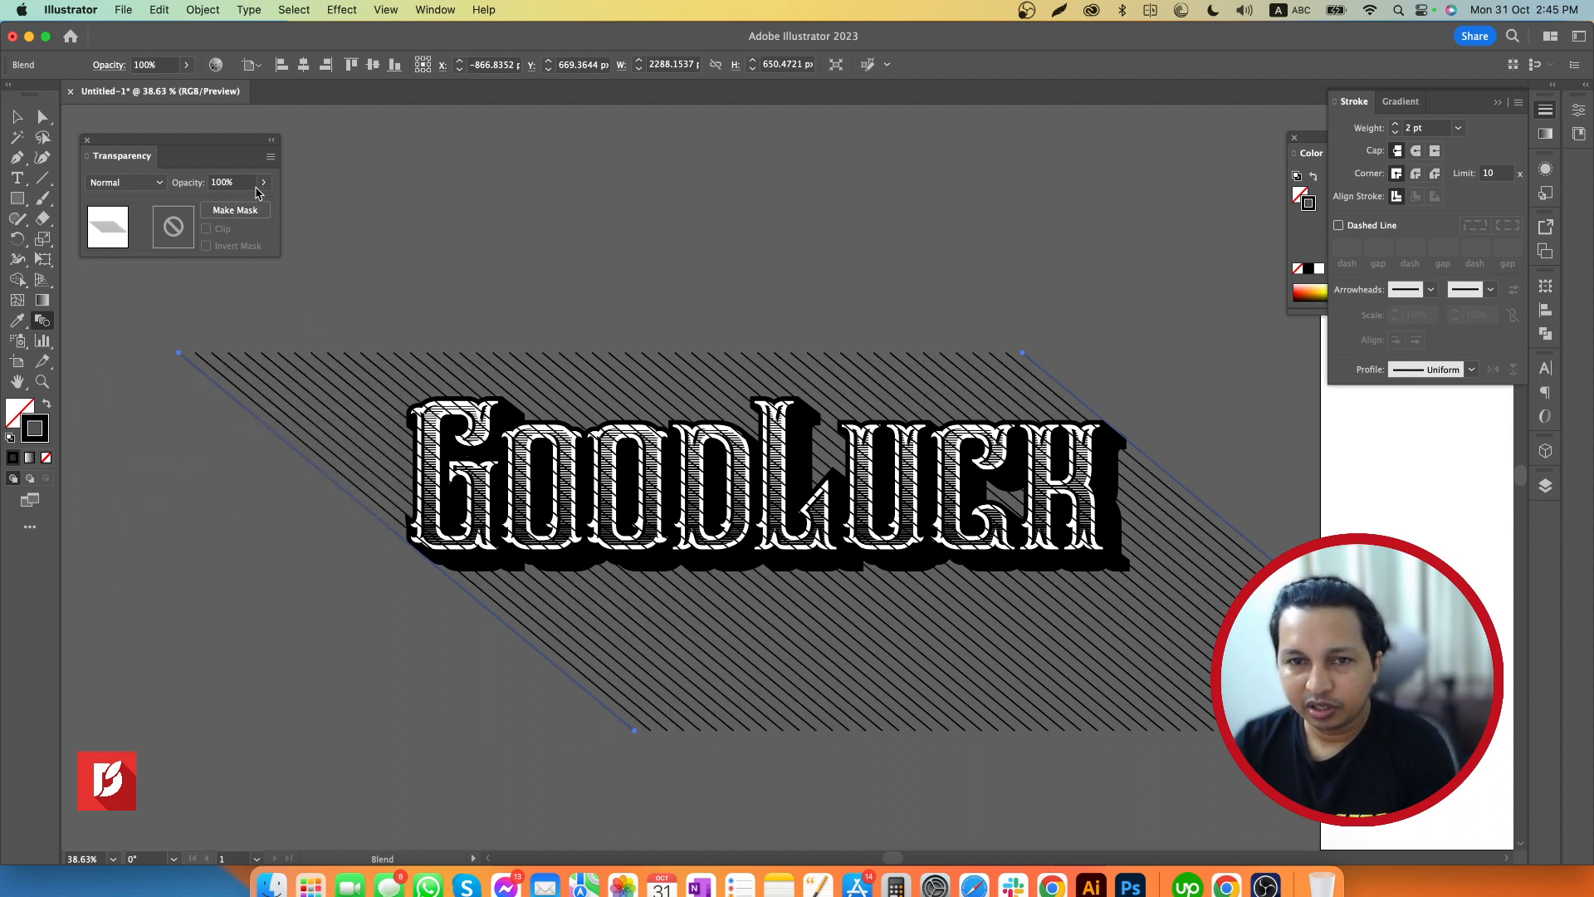
Set the line blend's specified steps to 100
double_click(43, 323)
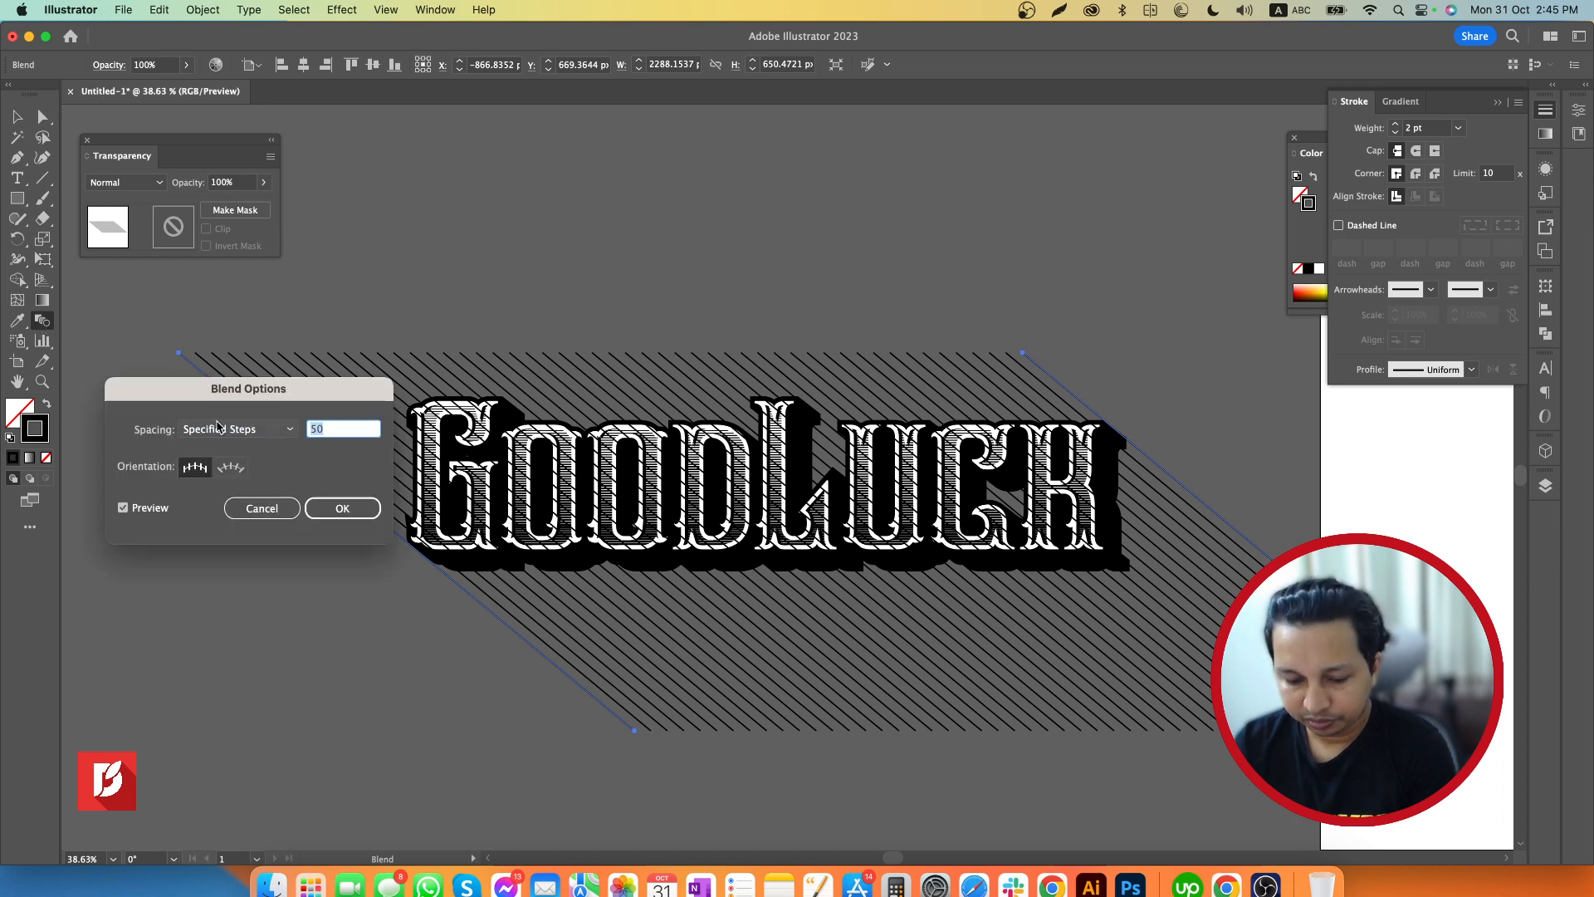
type("100")
key("Return")
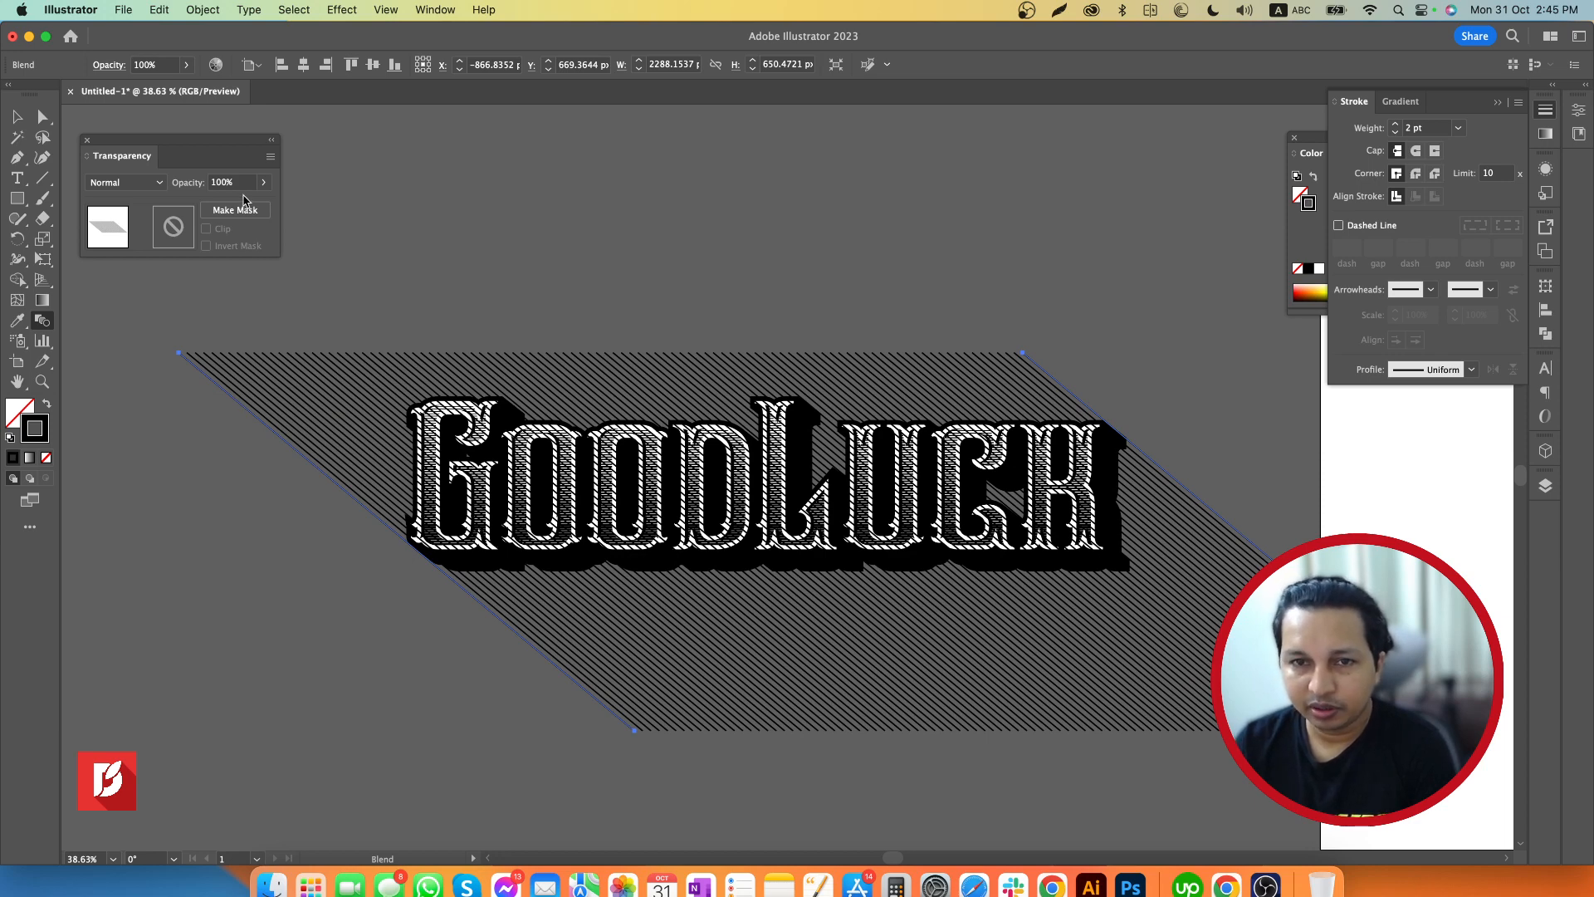
Set the line blend's specified steps to 150
double_click(43, 320)
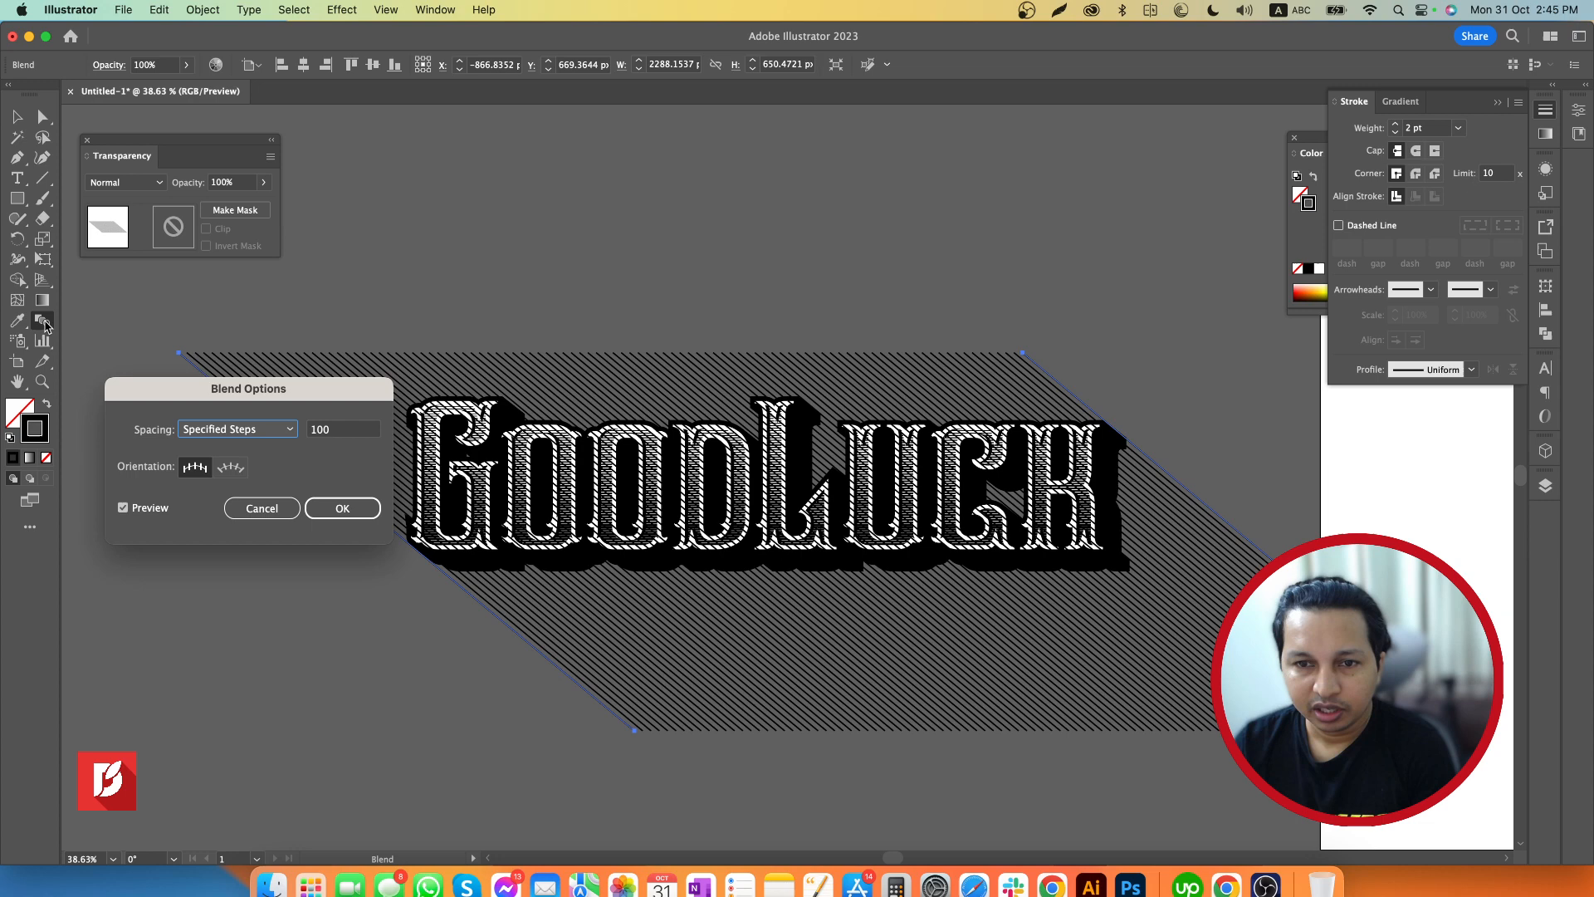
left_click(341, 433)
double_click(341, 432)
type("15")
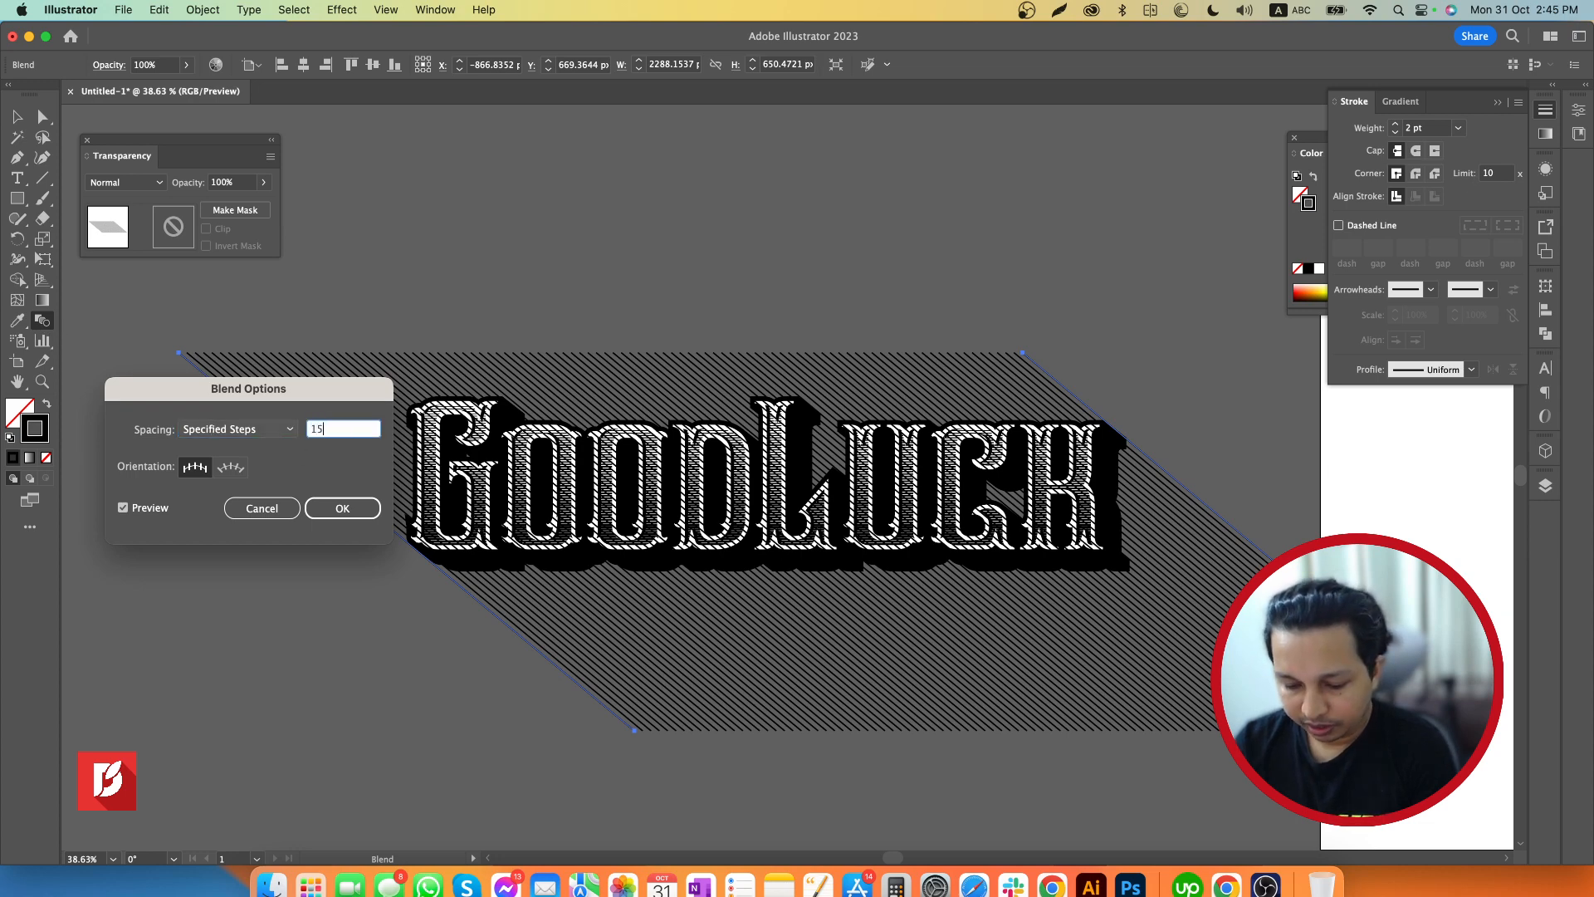
key("Return")
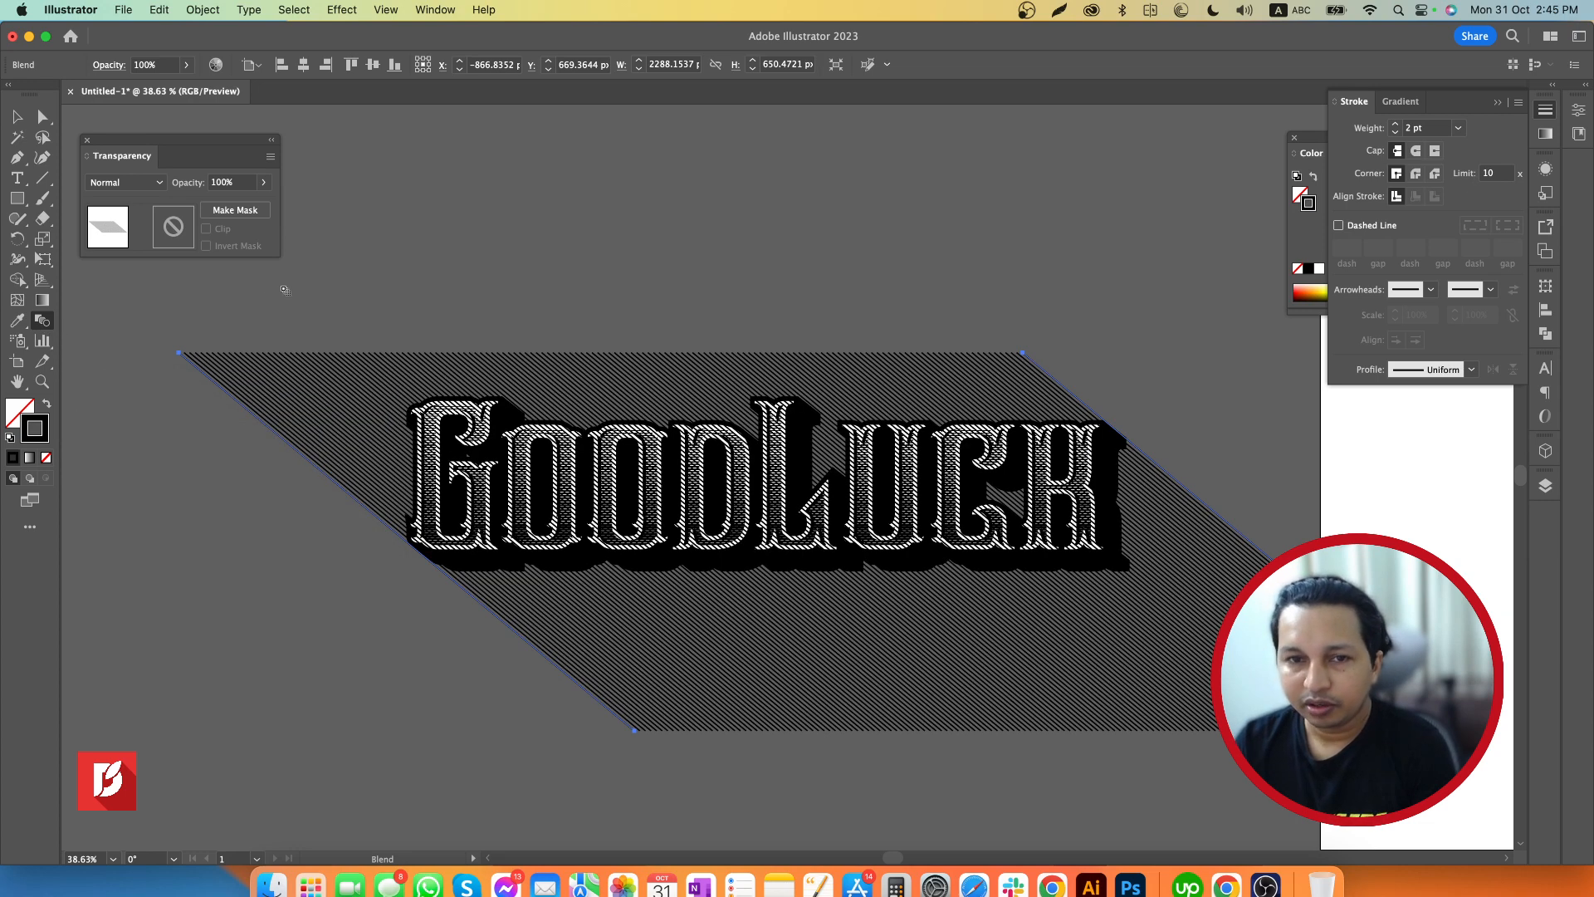
Select the diagonal line blend and expand its object, fill and stroke into a group of separate lines
key("v")
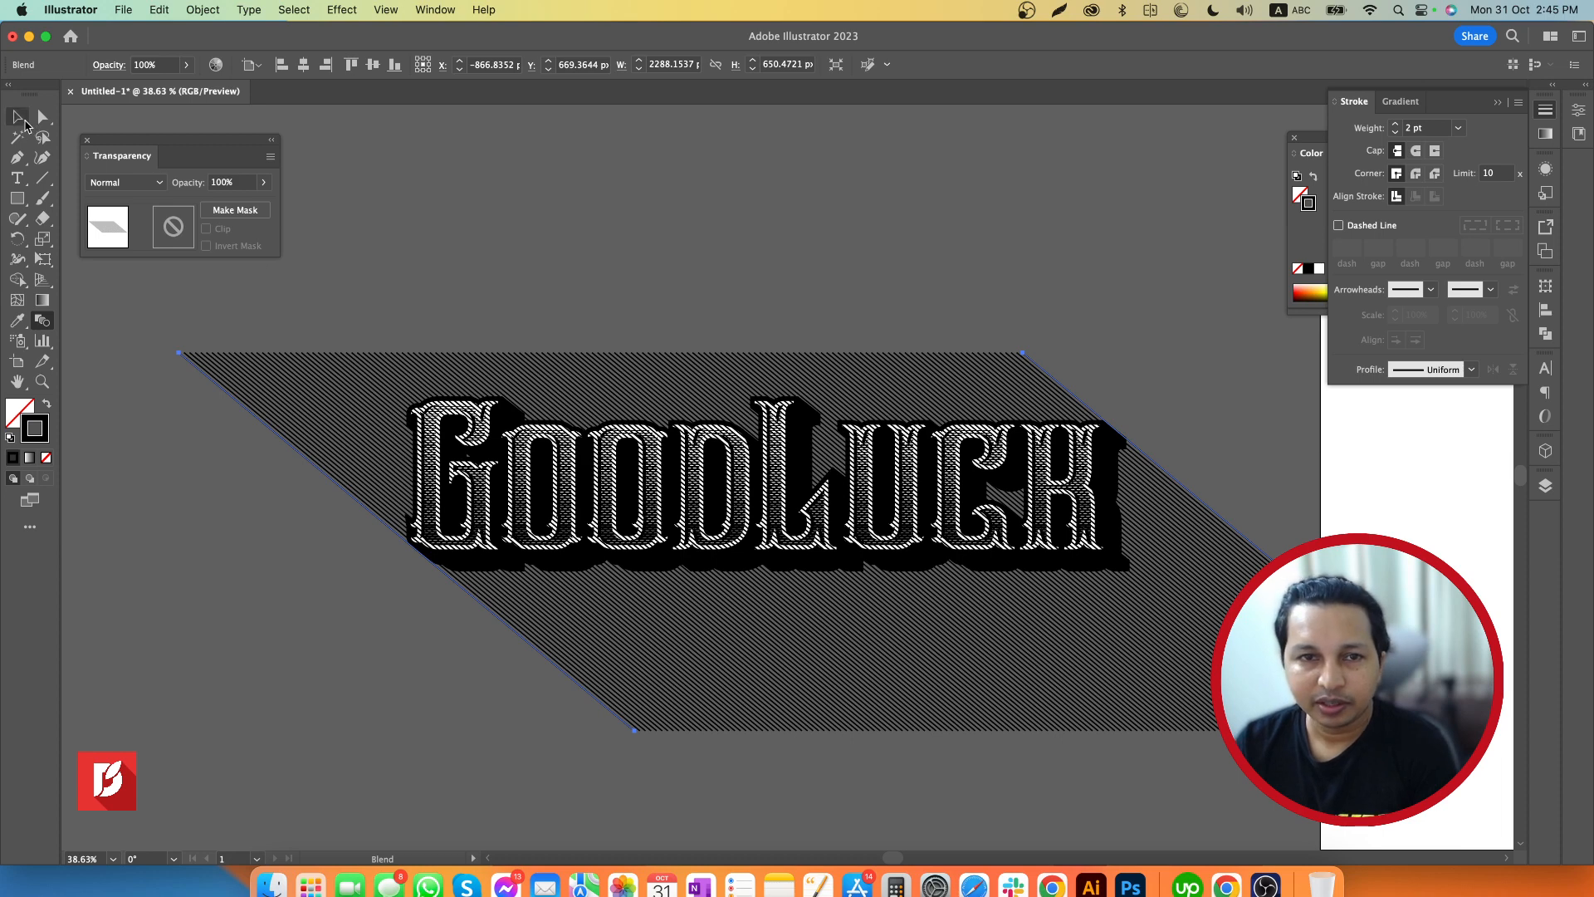
left_click(675, 275)
left_click(789, 665)
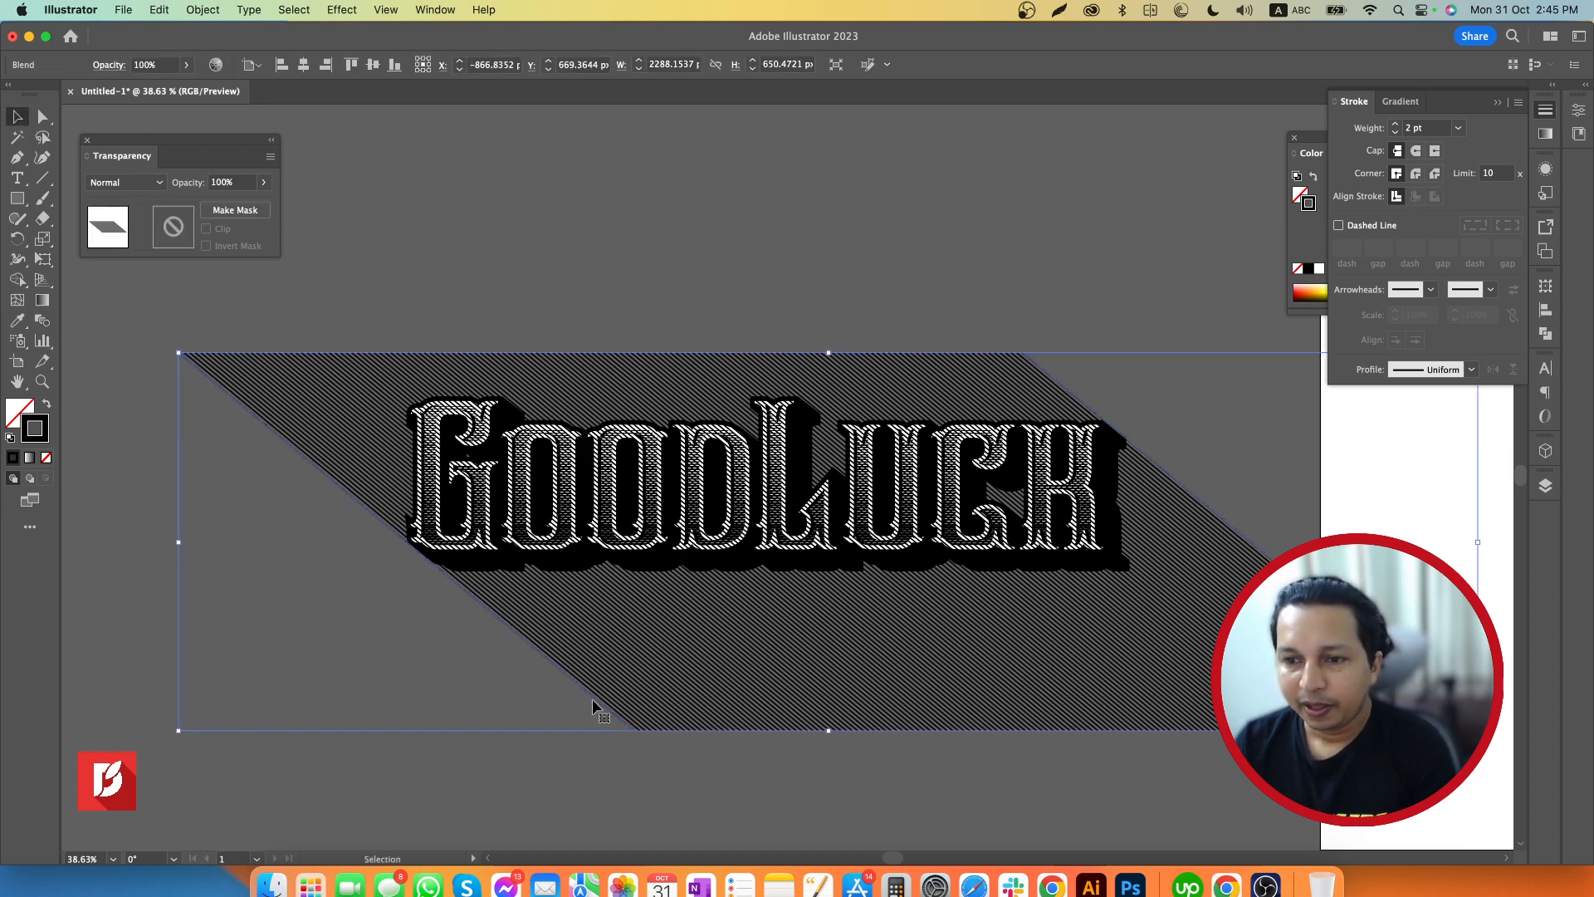
left_click(204, 10)
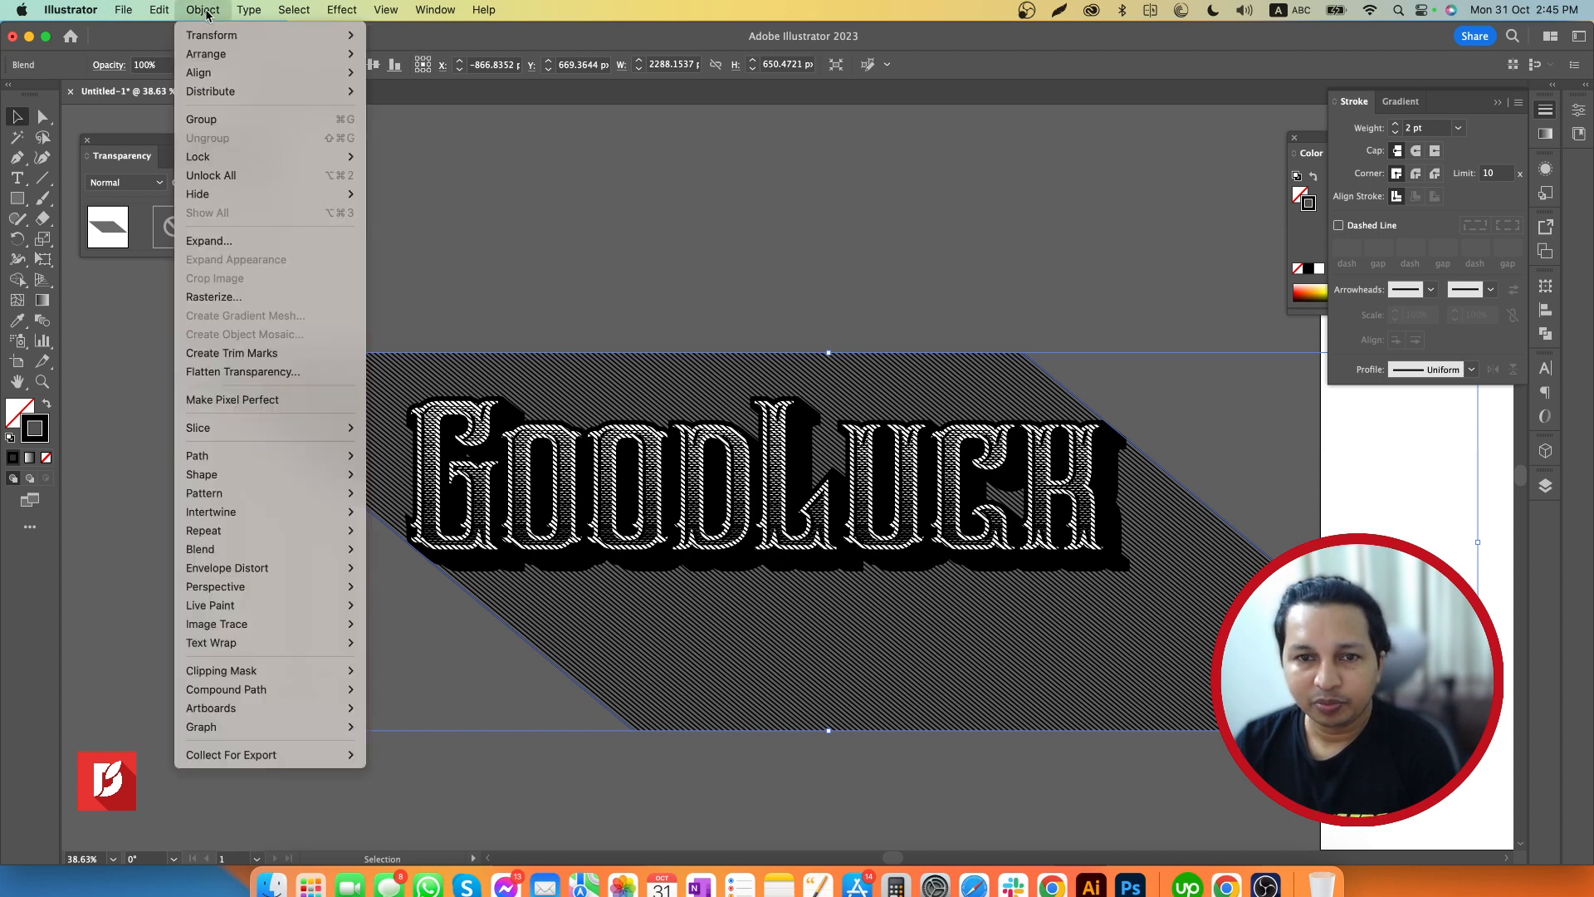
left_click(230, 241)
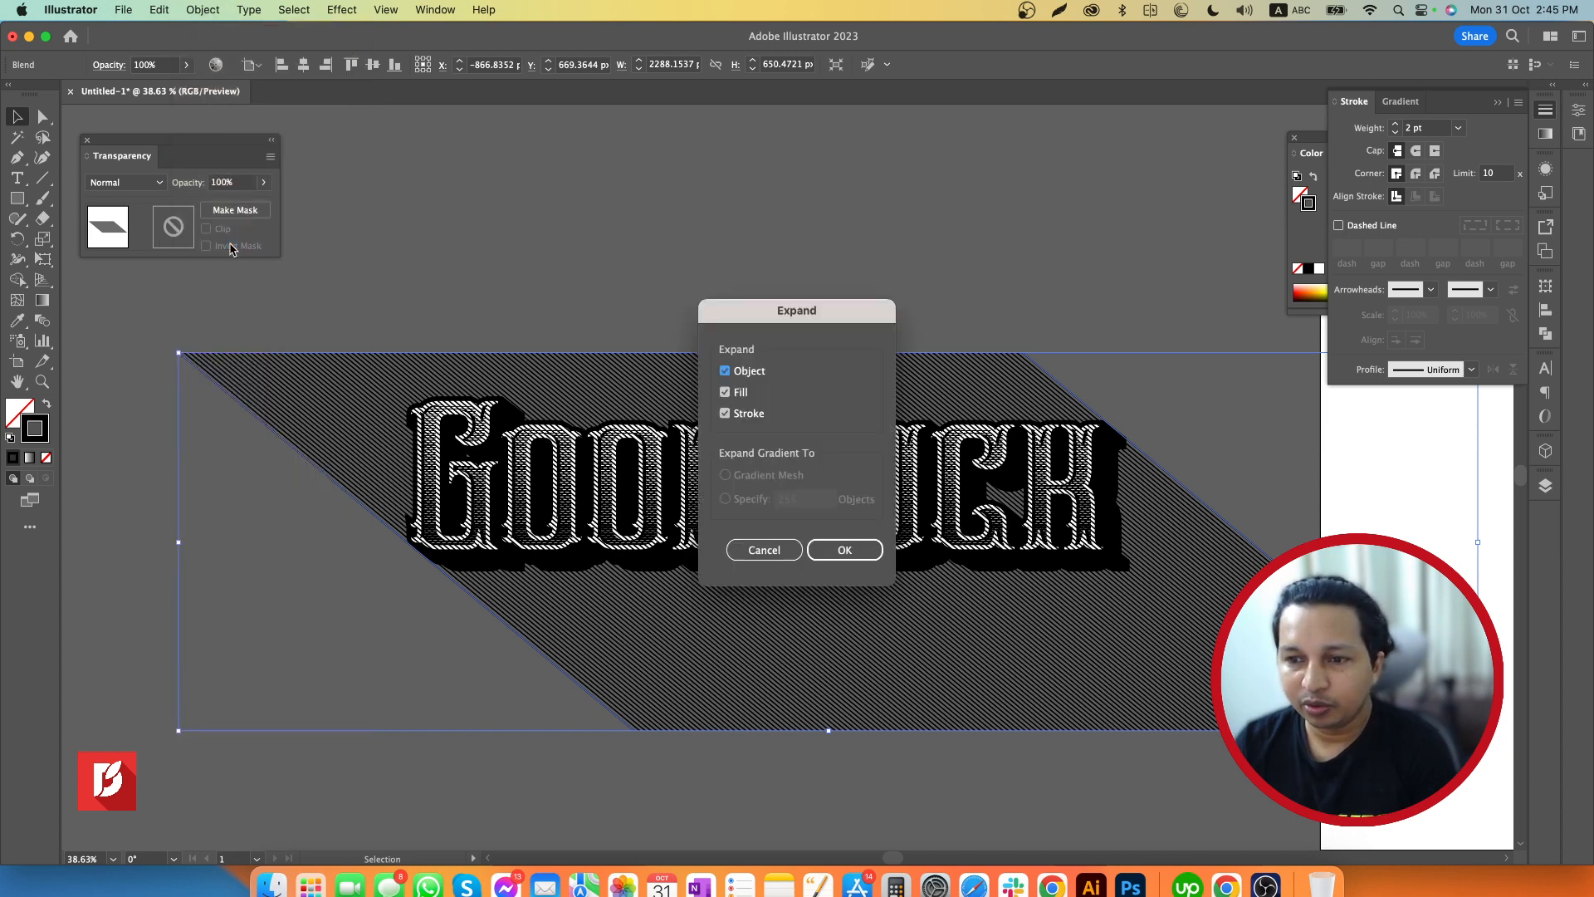
left_click(831, 545)
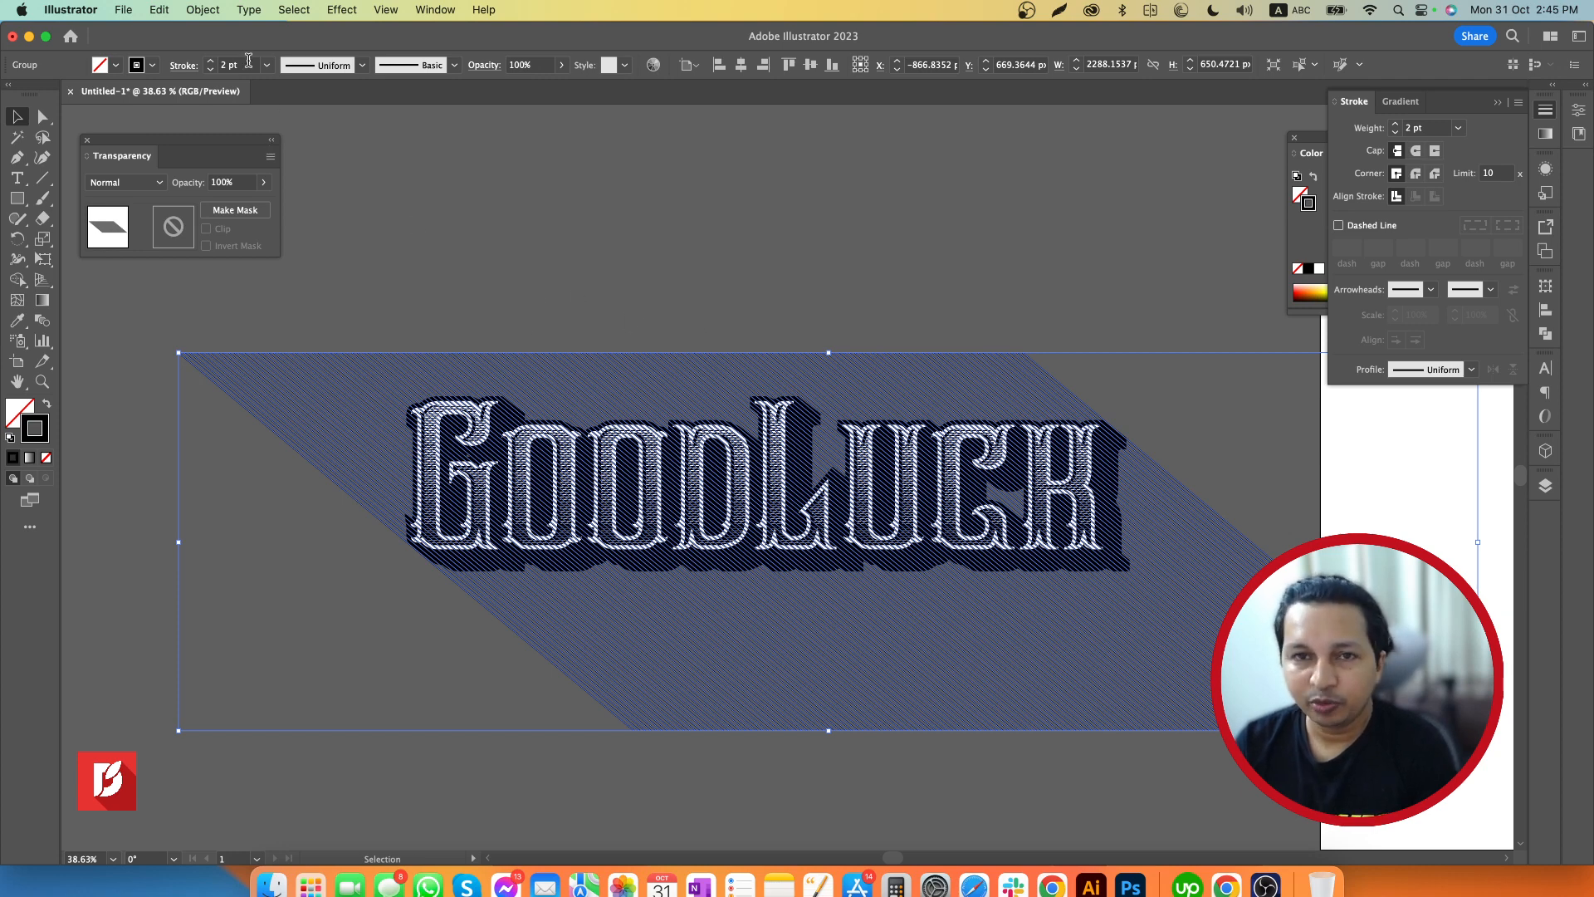
Expand the line group's fill and stroke to turn the strokes into filled shapes, and deselect the group
left_click(202, 10)
left_click(227, 241)
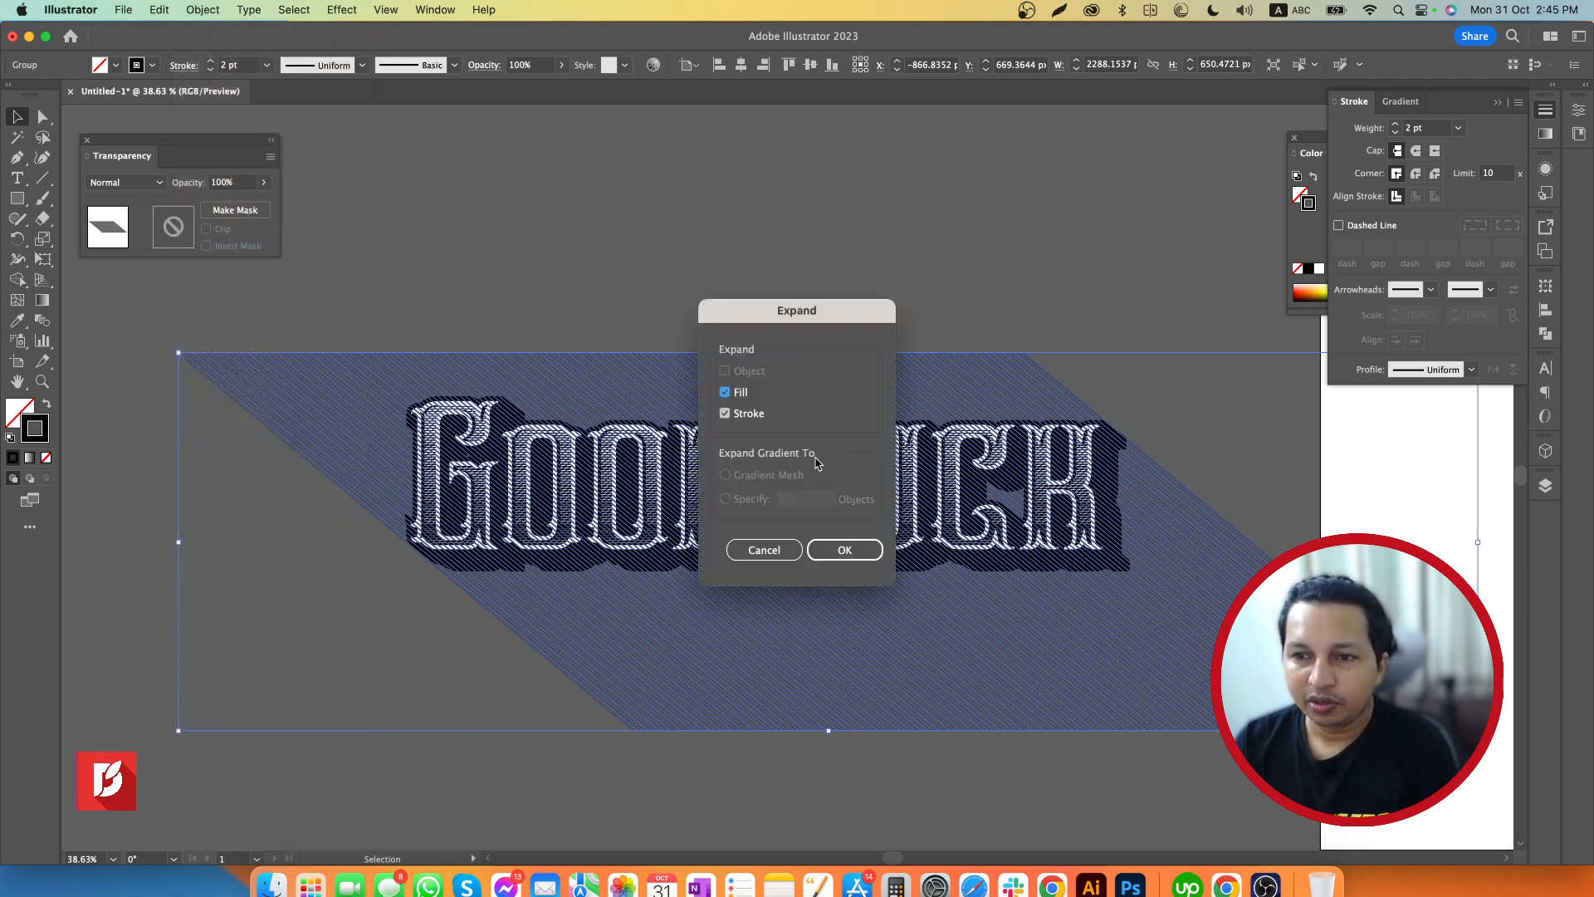
left_click(844, 550)
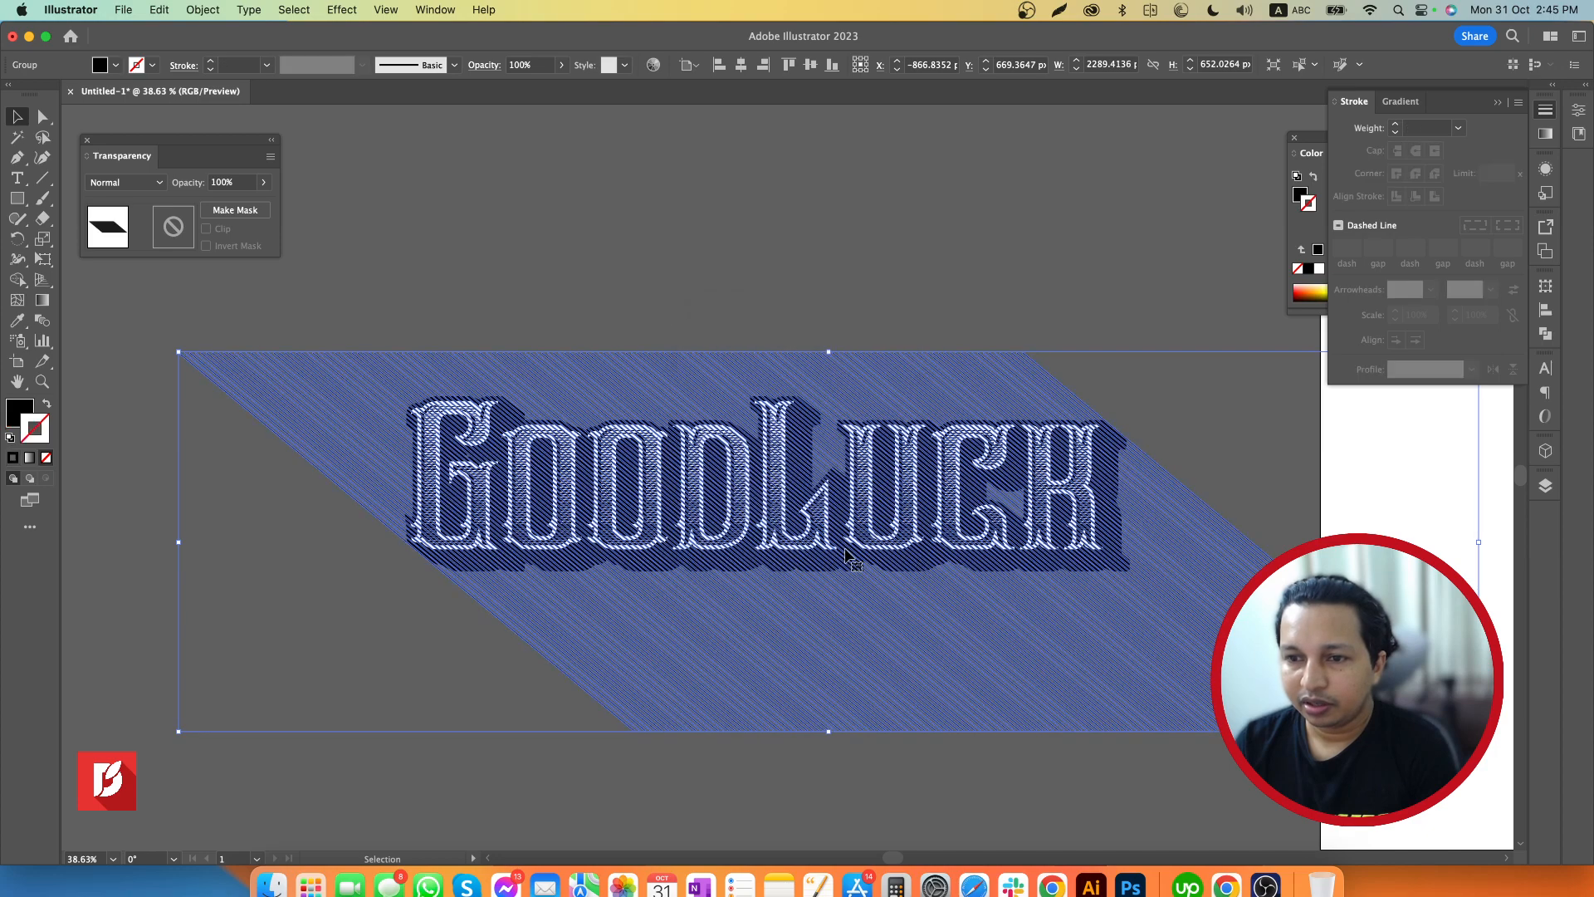
left_click(749, 266)
left_click(995, 679)
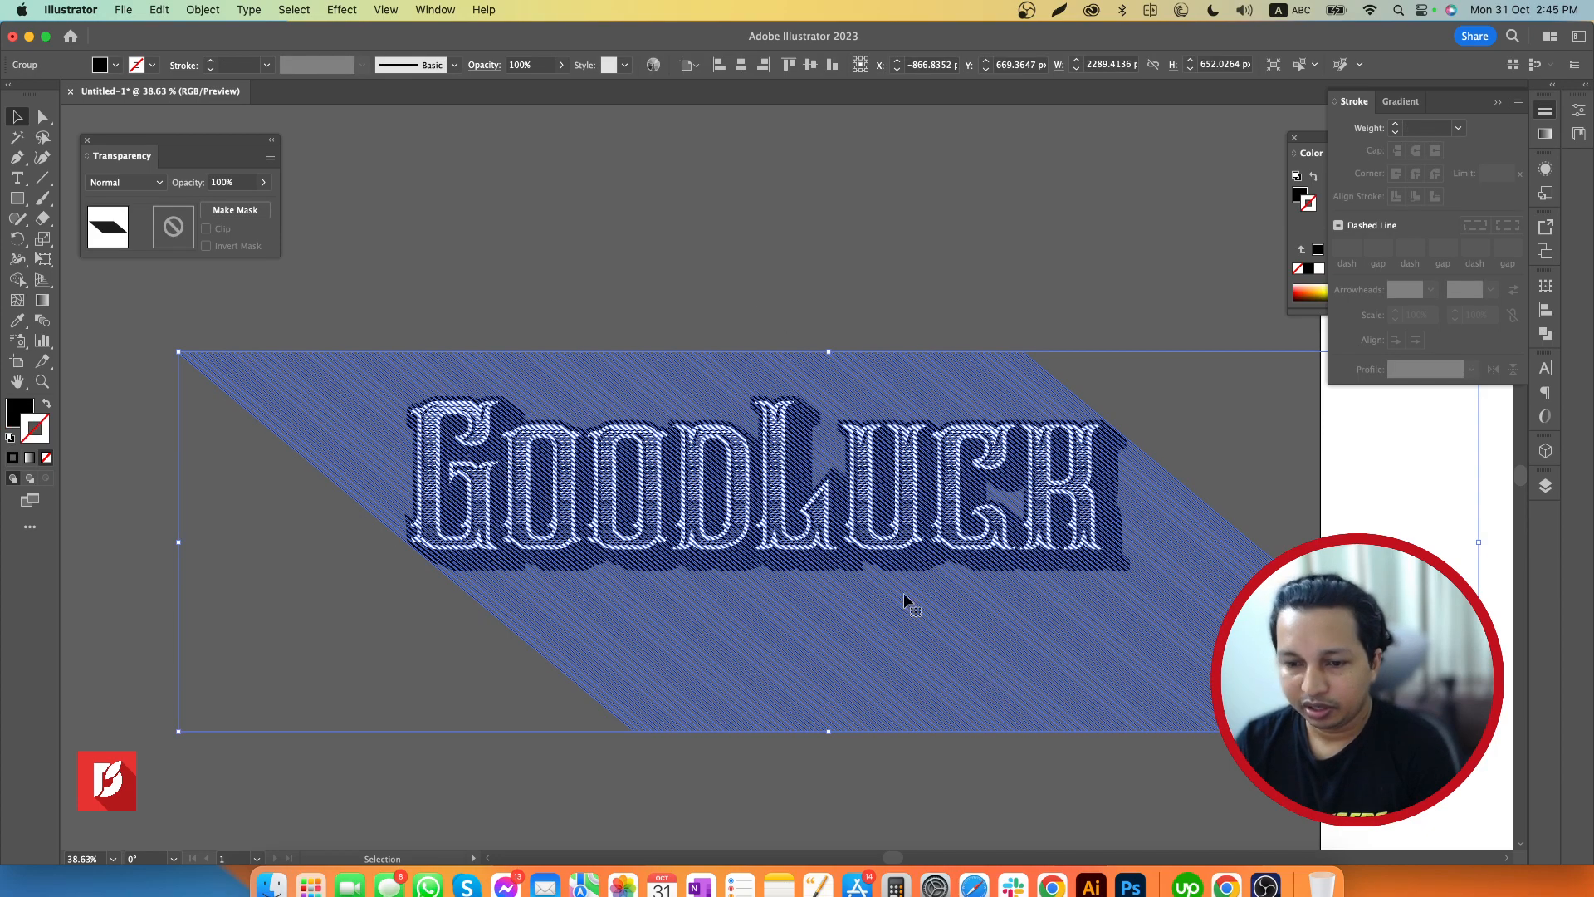
left_click(785, 279)
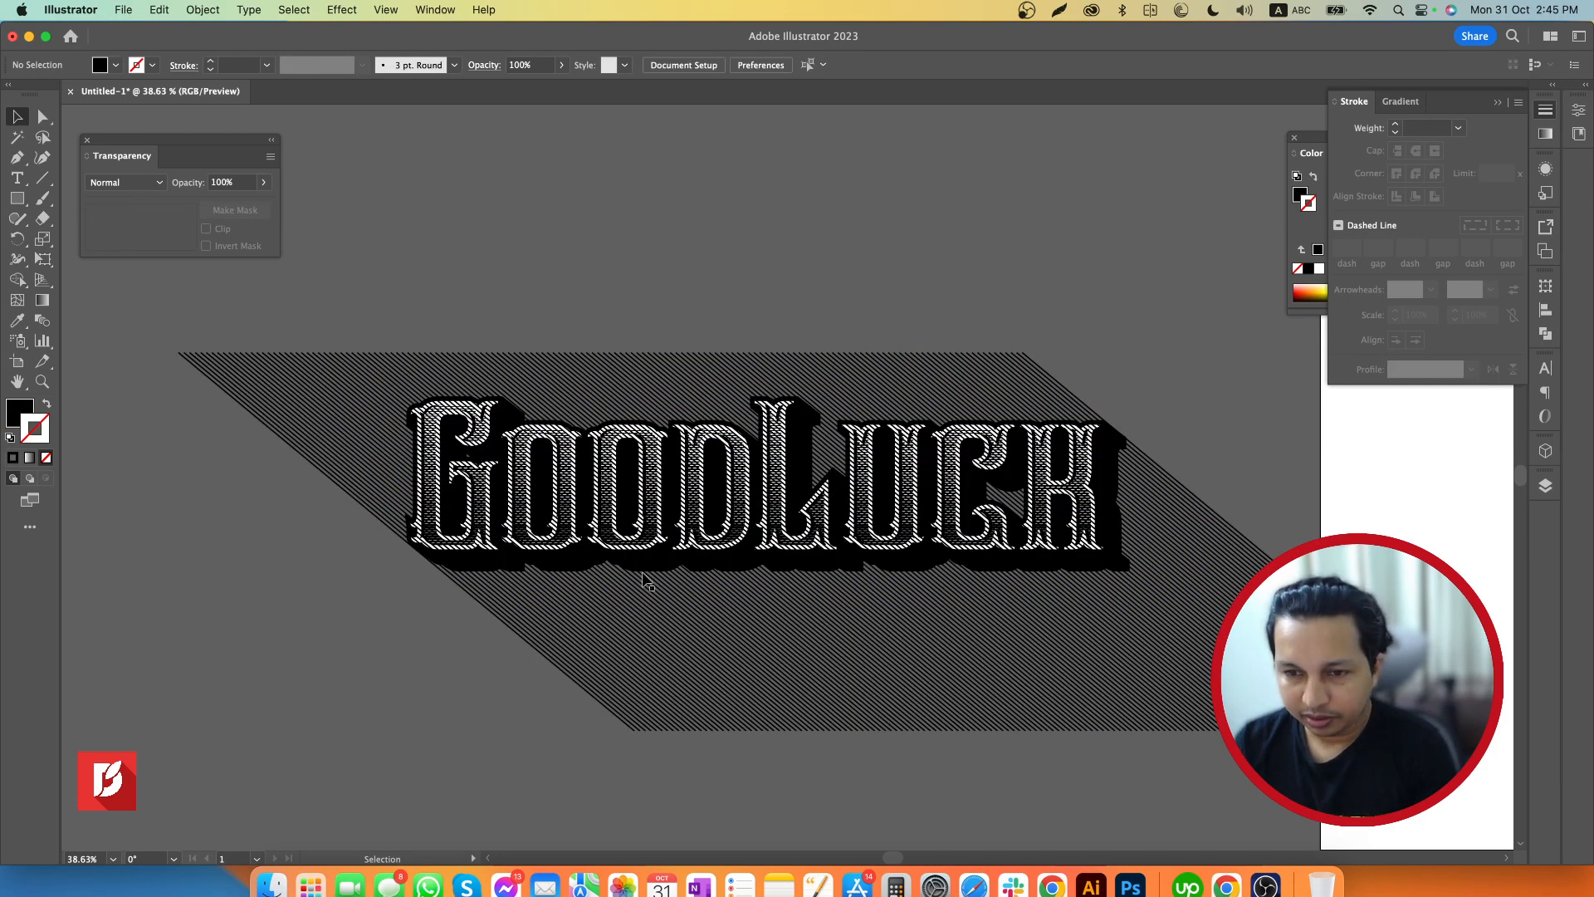
Select the black extrusion shape at the lettering's lower left edge and bring it to the front, above the diagonal lines
key("z")
left_click_drag(548, 603, 478, 543)
key("v")
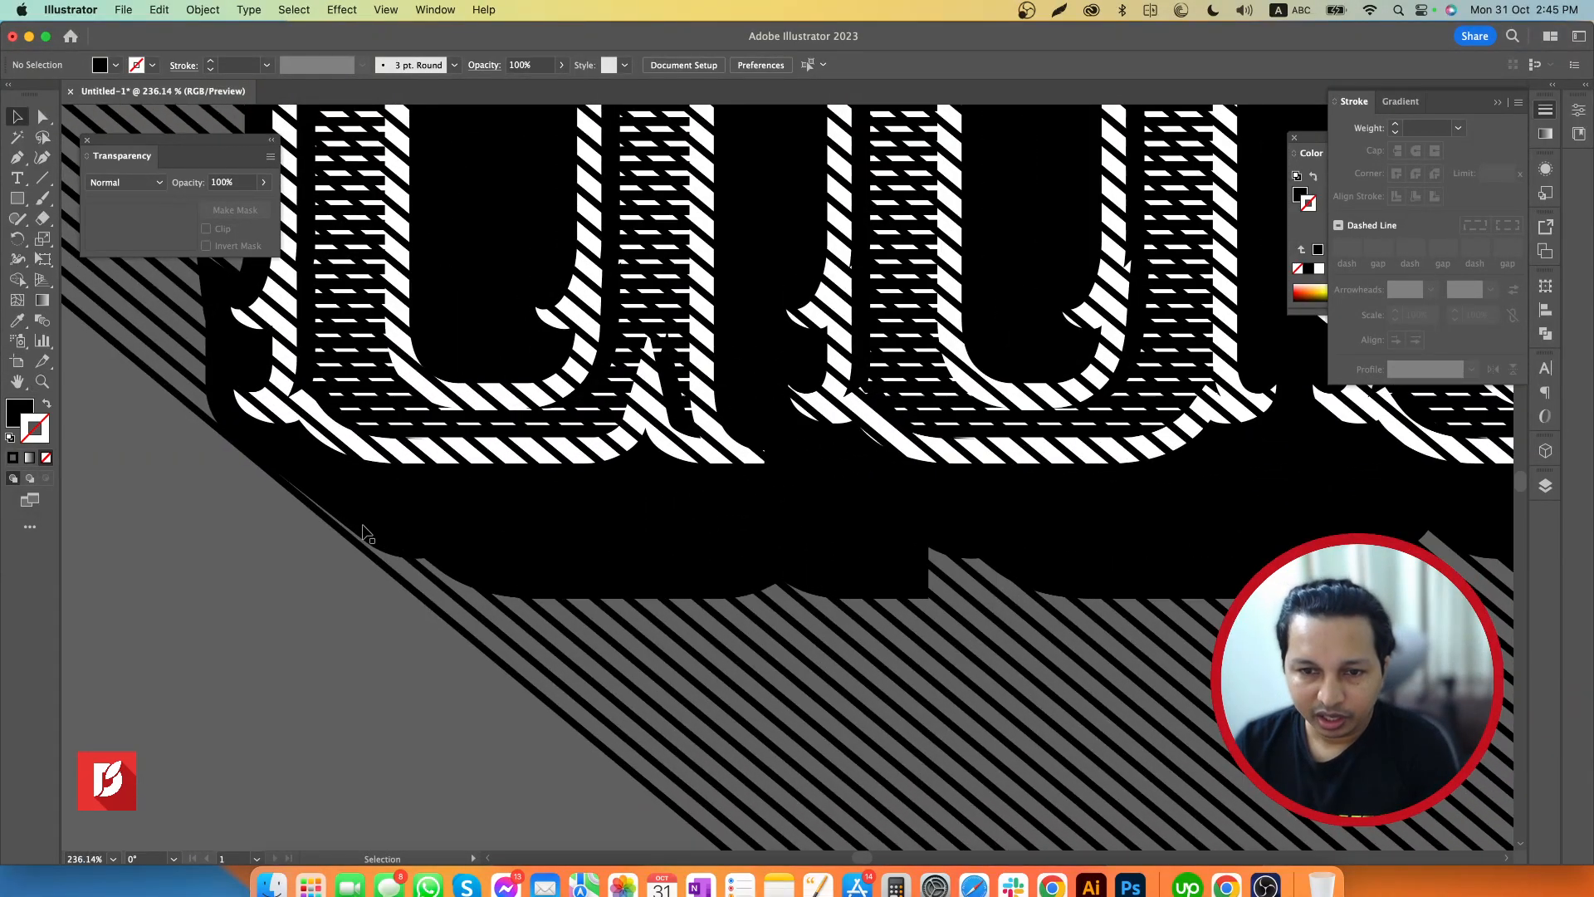
left_click(367, 536)
key("z")
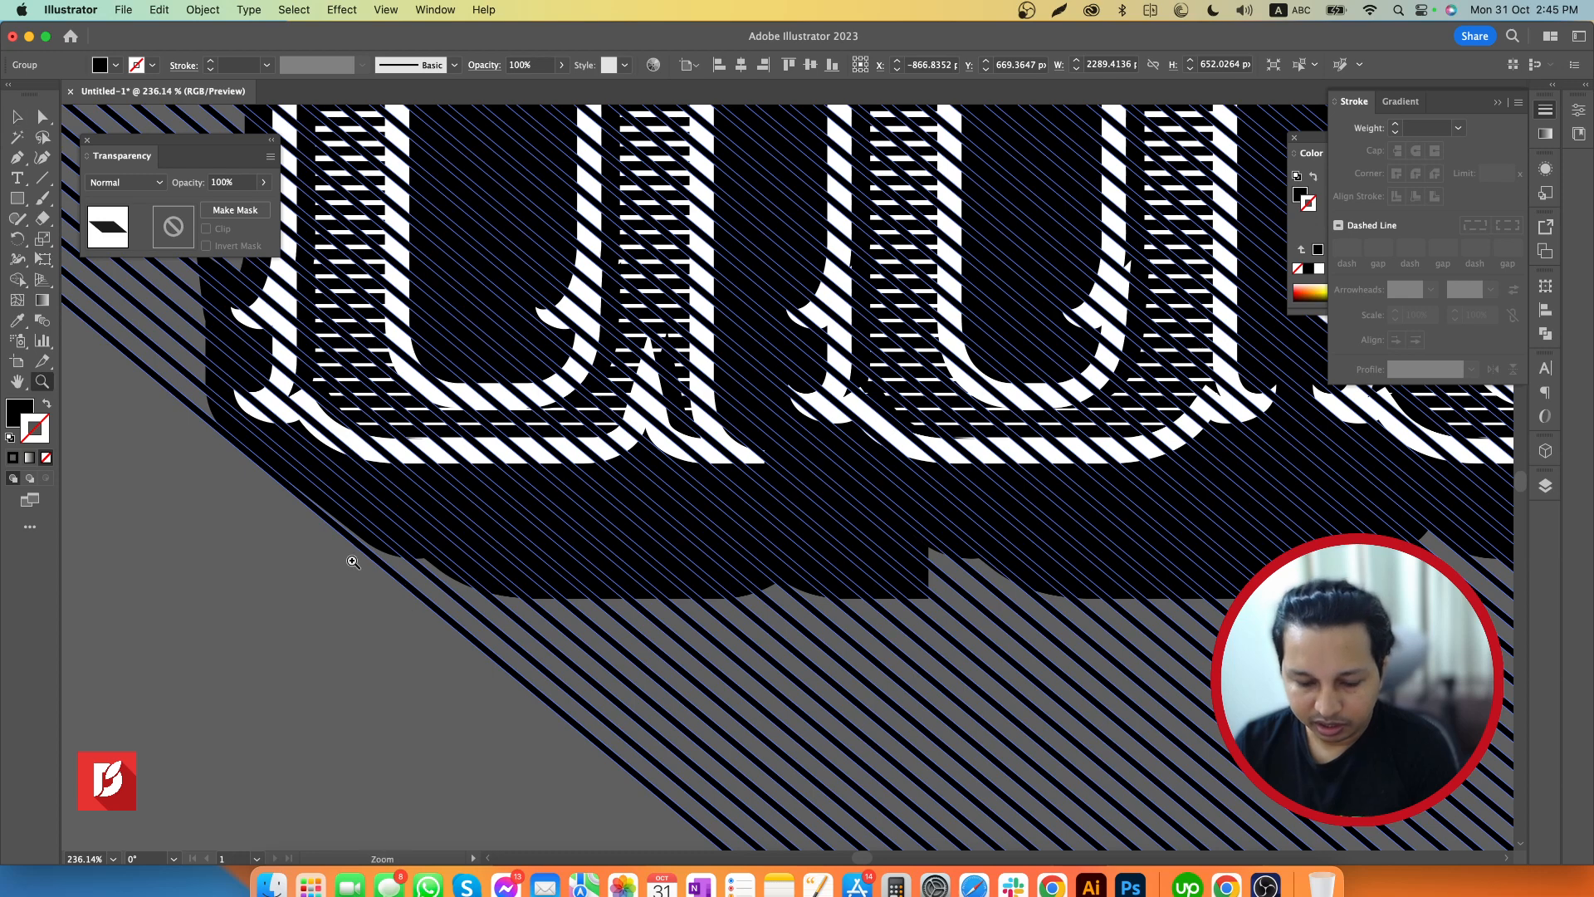
left_click_drag(348, 559, 455, 540)
key("v")
left_click(391, 533)
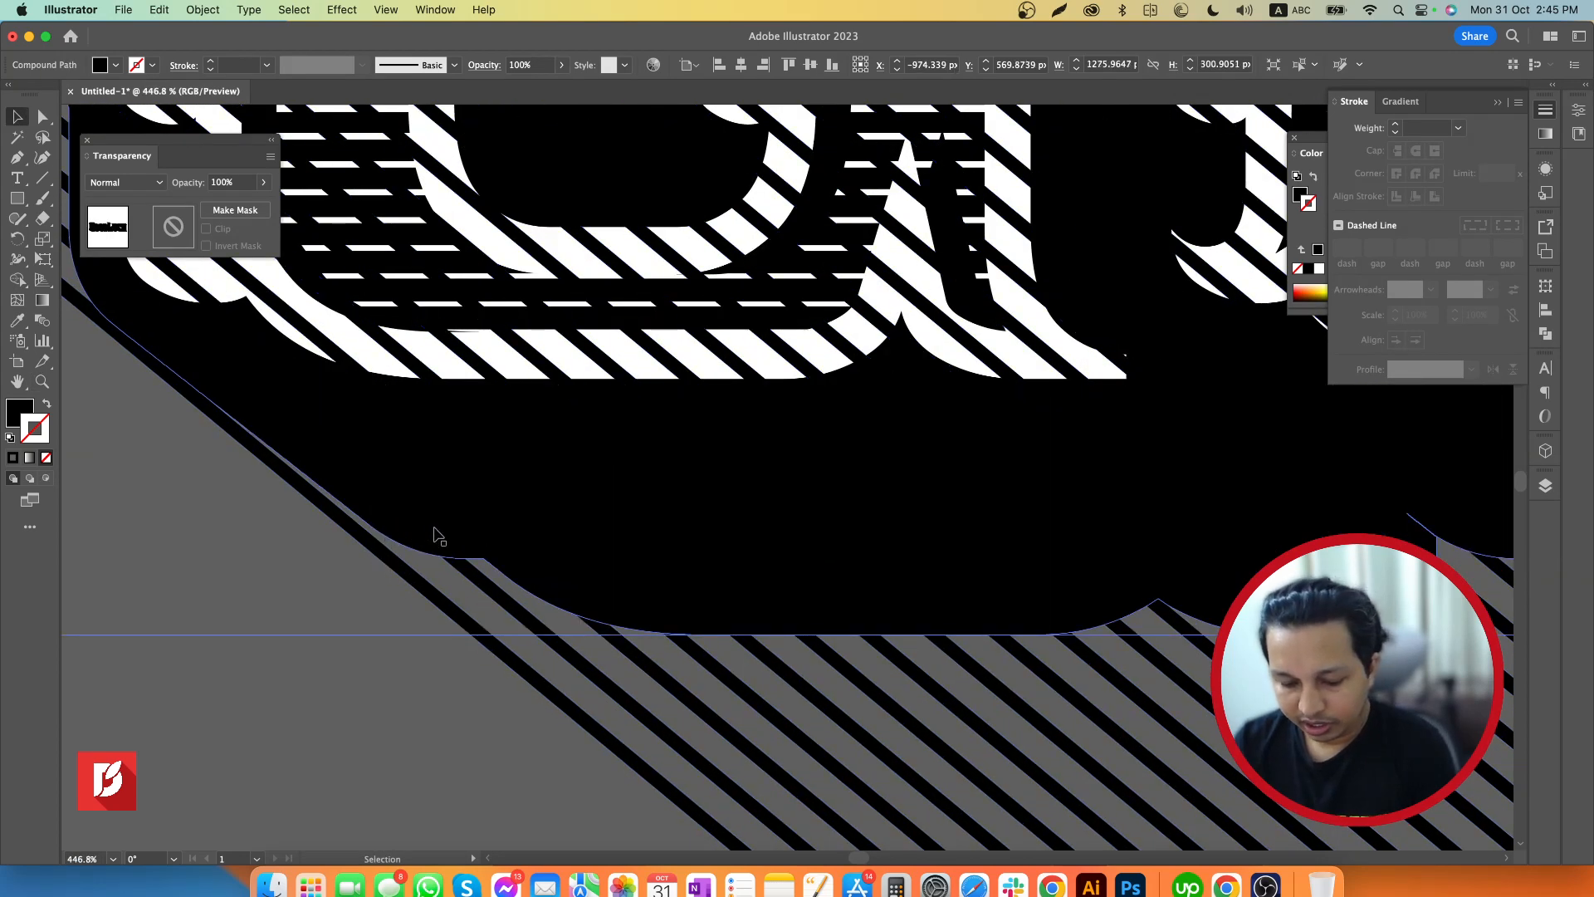
key("a")
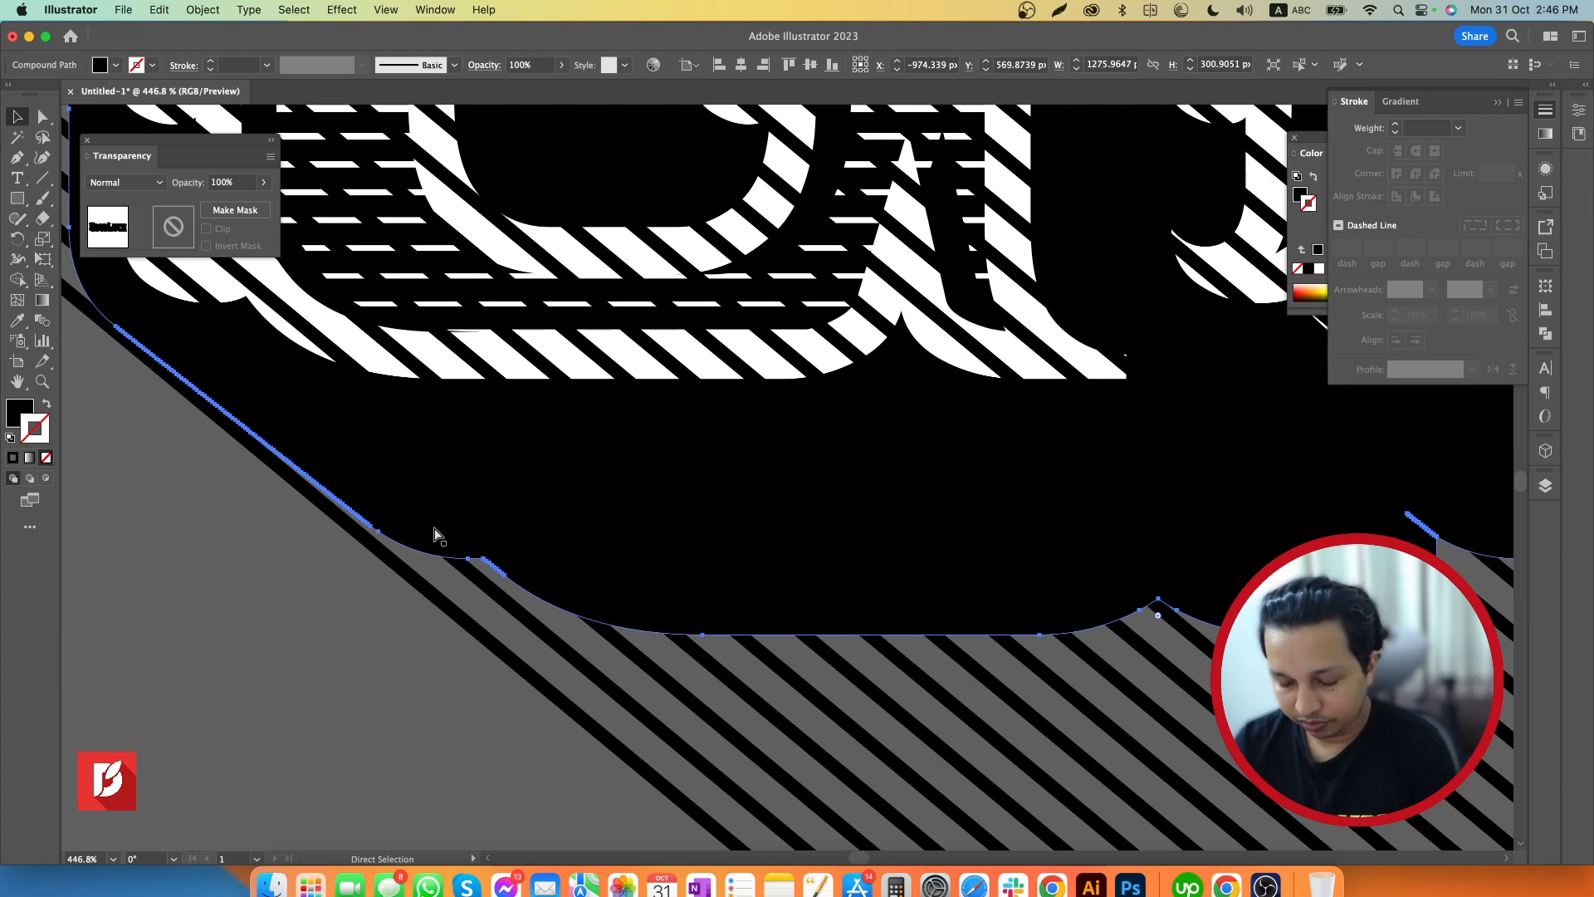
key("super+shift+bracketright")
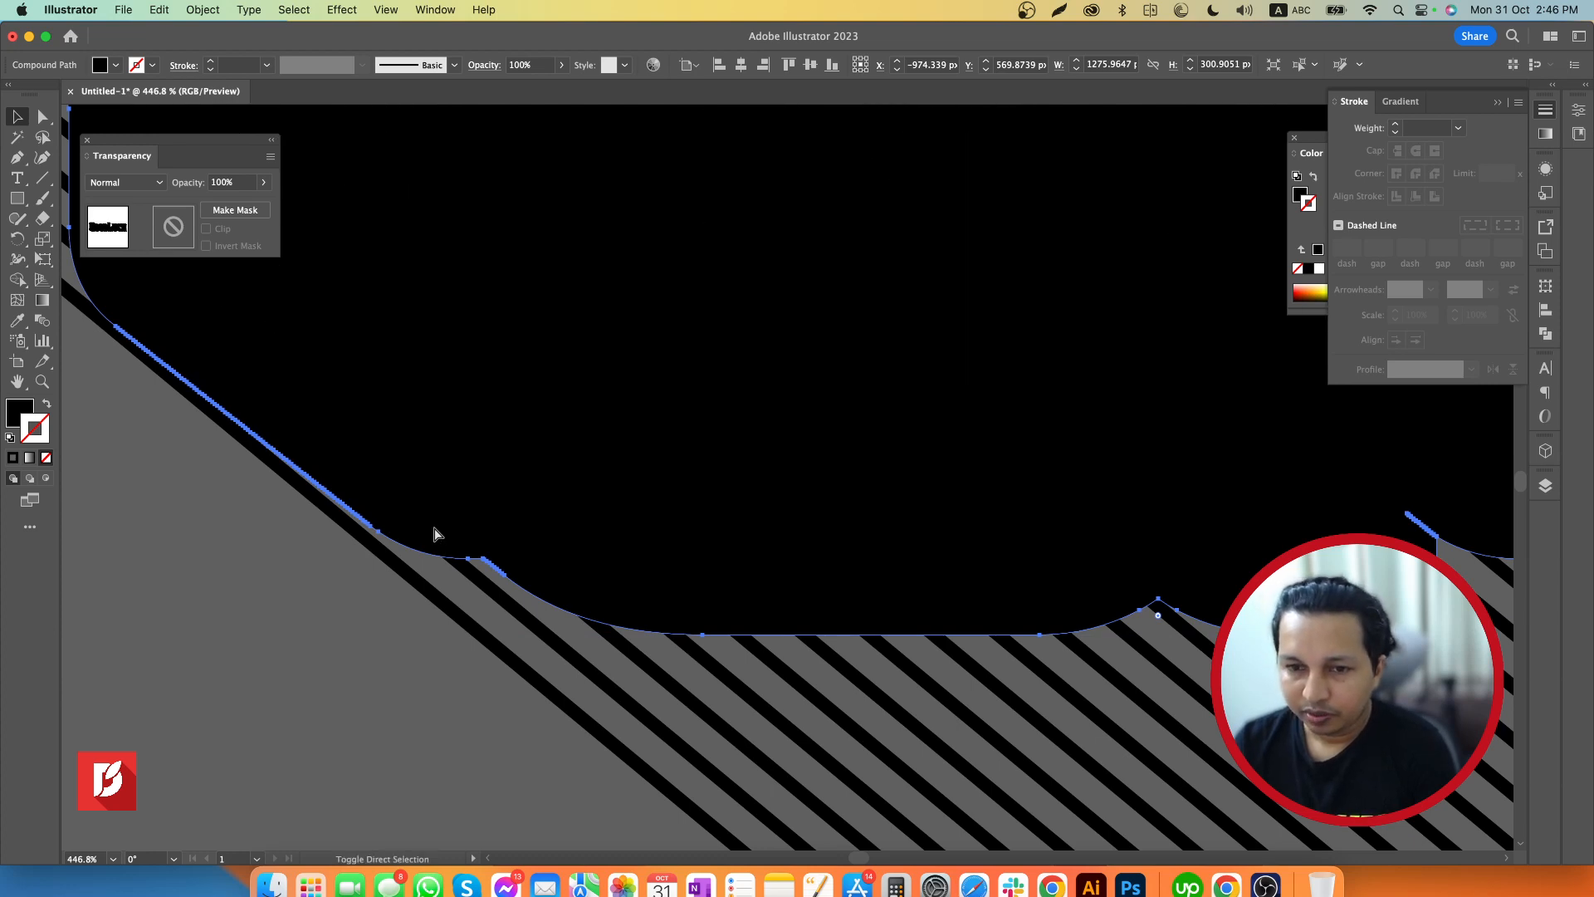
key("z")
left_click_drag(875, 544, 488, 541)
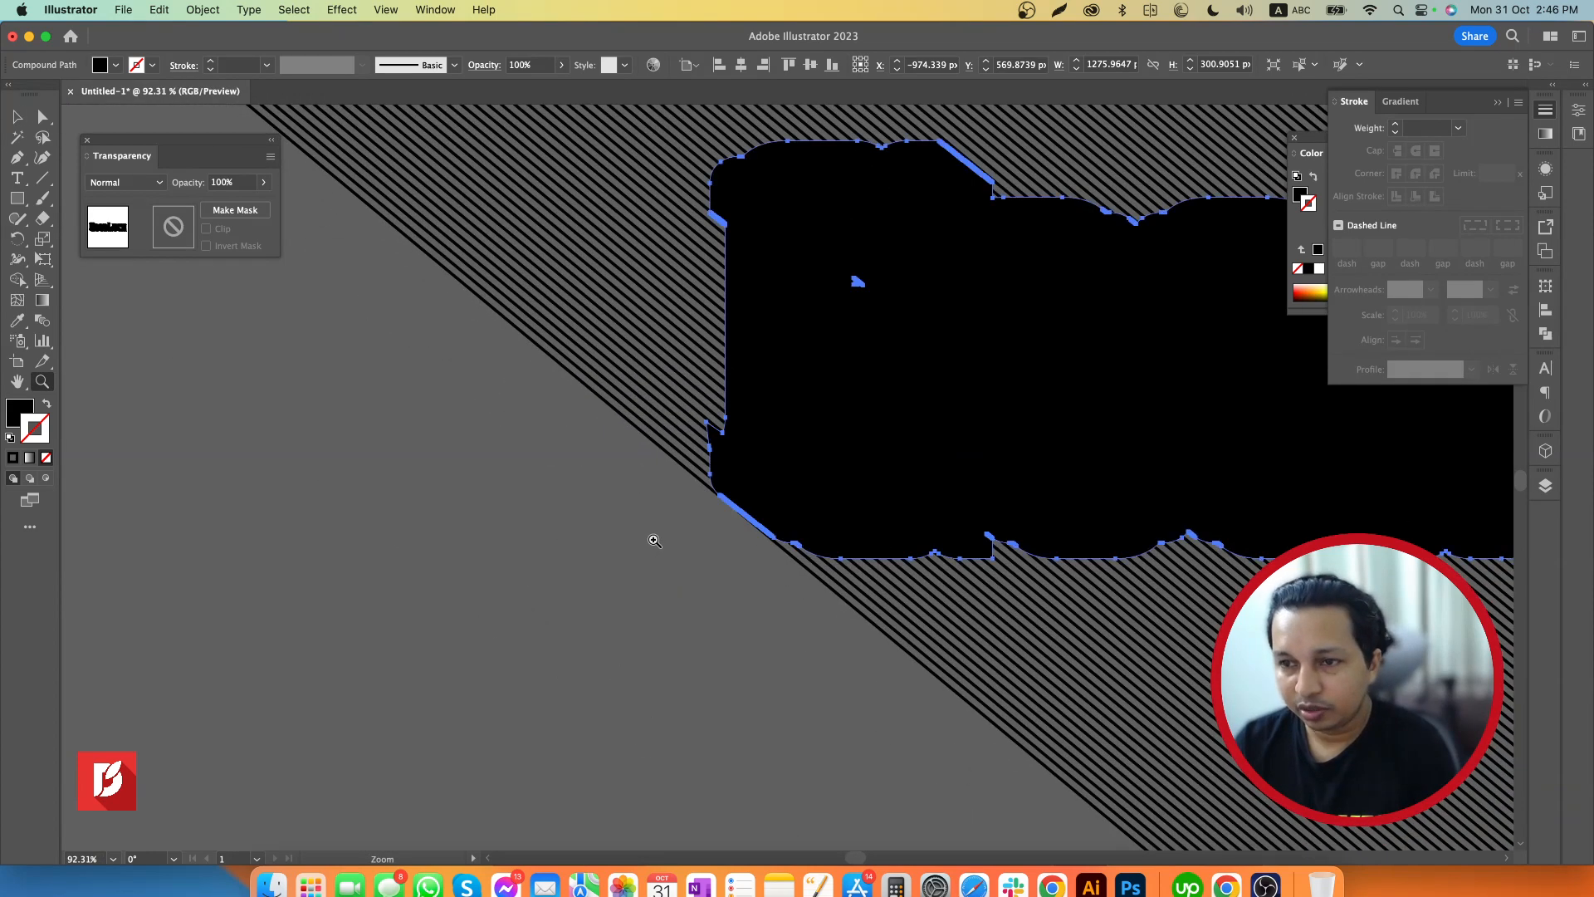
left_click_drag(651, 537, 501, 537)
left_click_drag(601, 538, 484, 537)
key("space")
left_click_drag(598, 627, 506, 615)
key("v")
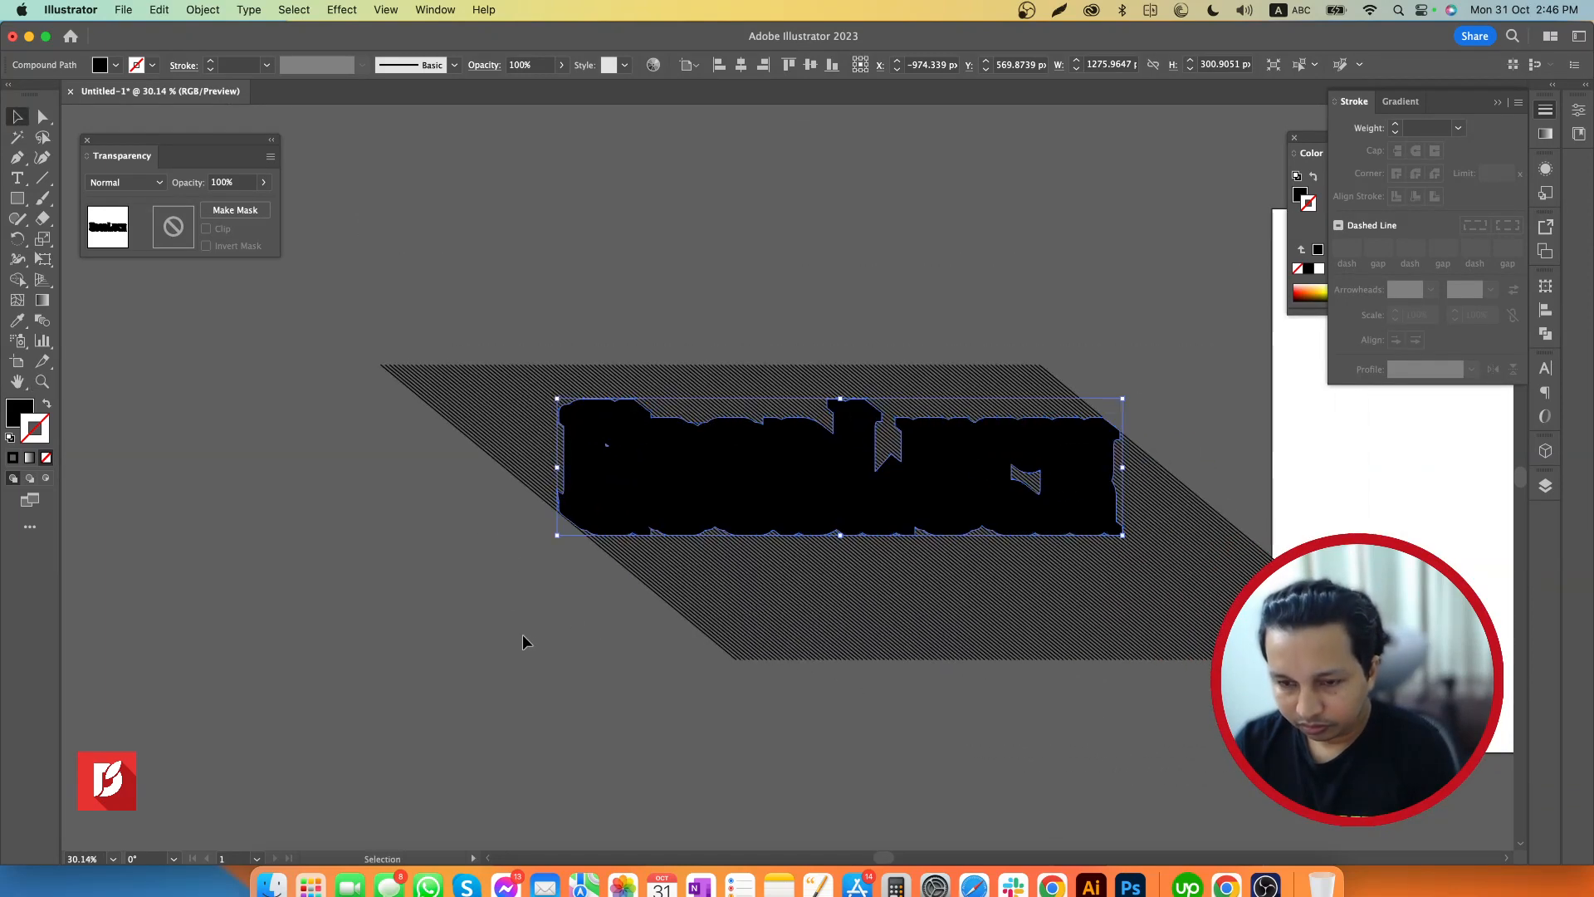
left_click(523, 640)
left_click(622, 491)
left_click(504, 429, "shift")
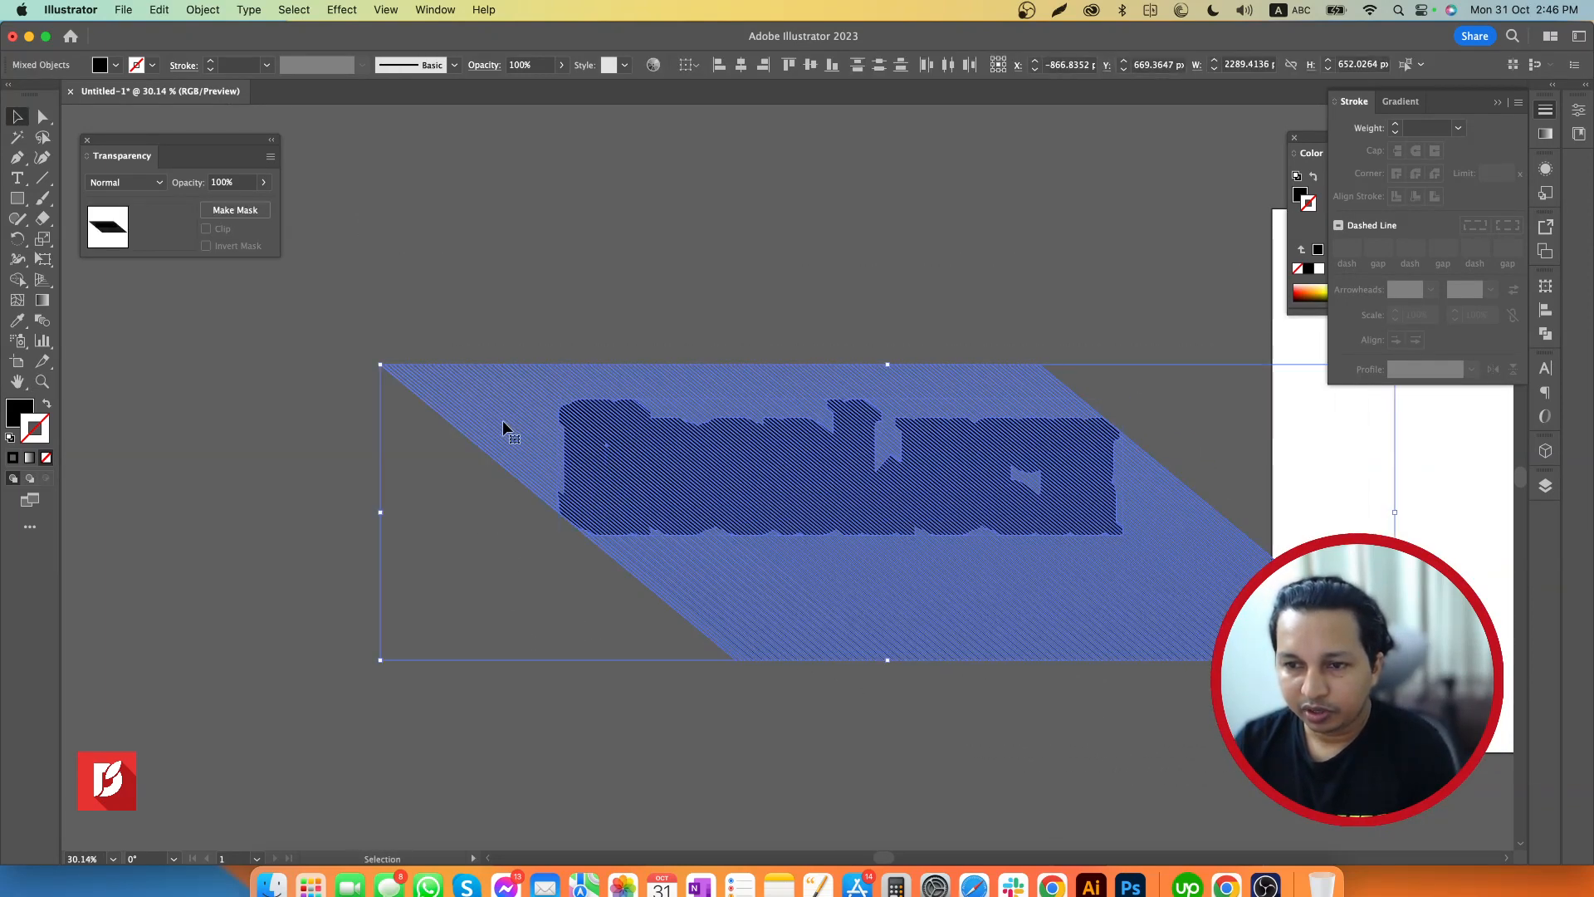
key("super+7")
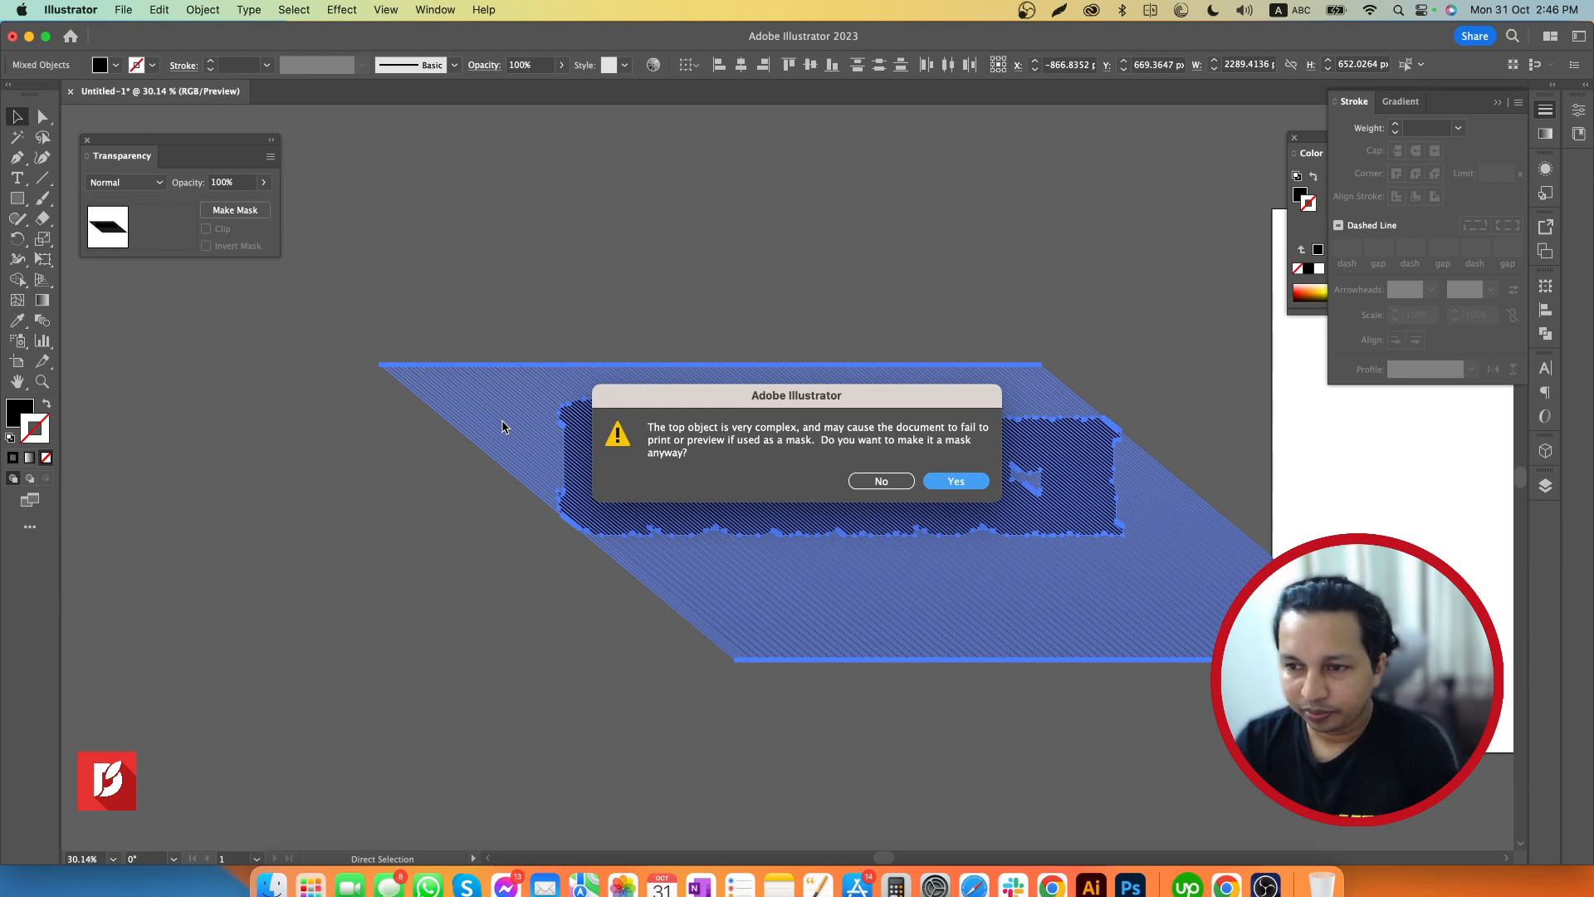
left_click(882, 490)
left_click(702, 274)
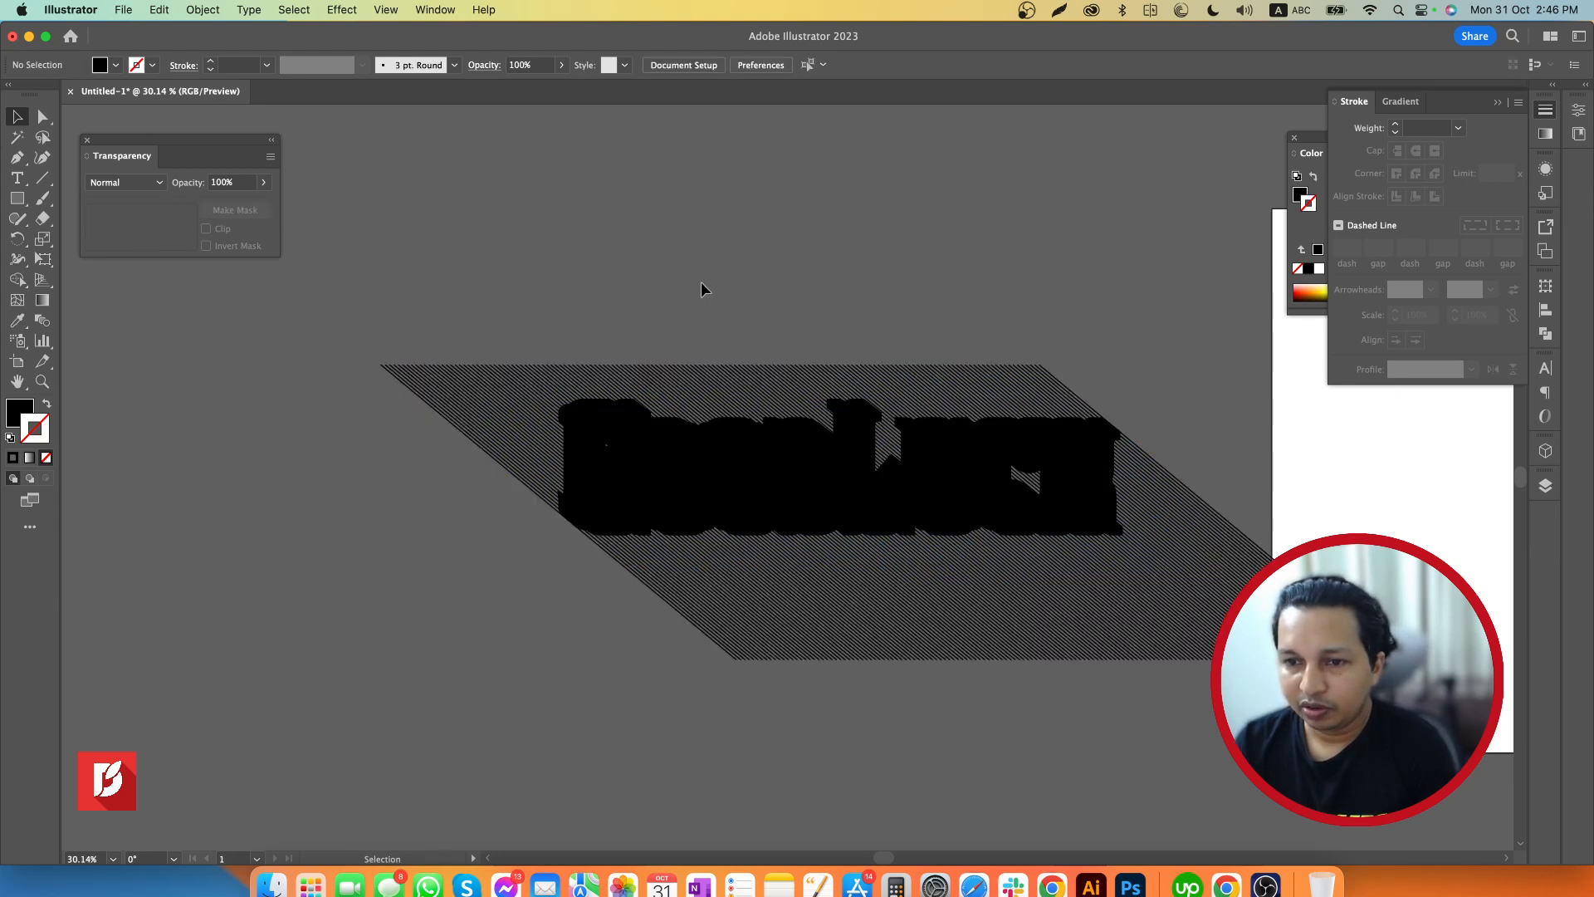
Make the black extrusion shape a compound path and deselect it
left_click(674, 473)
left_click(202, 10)
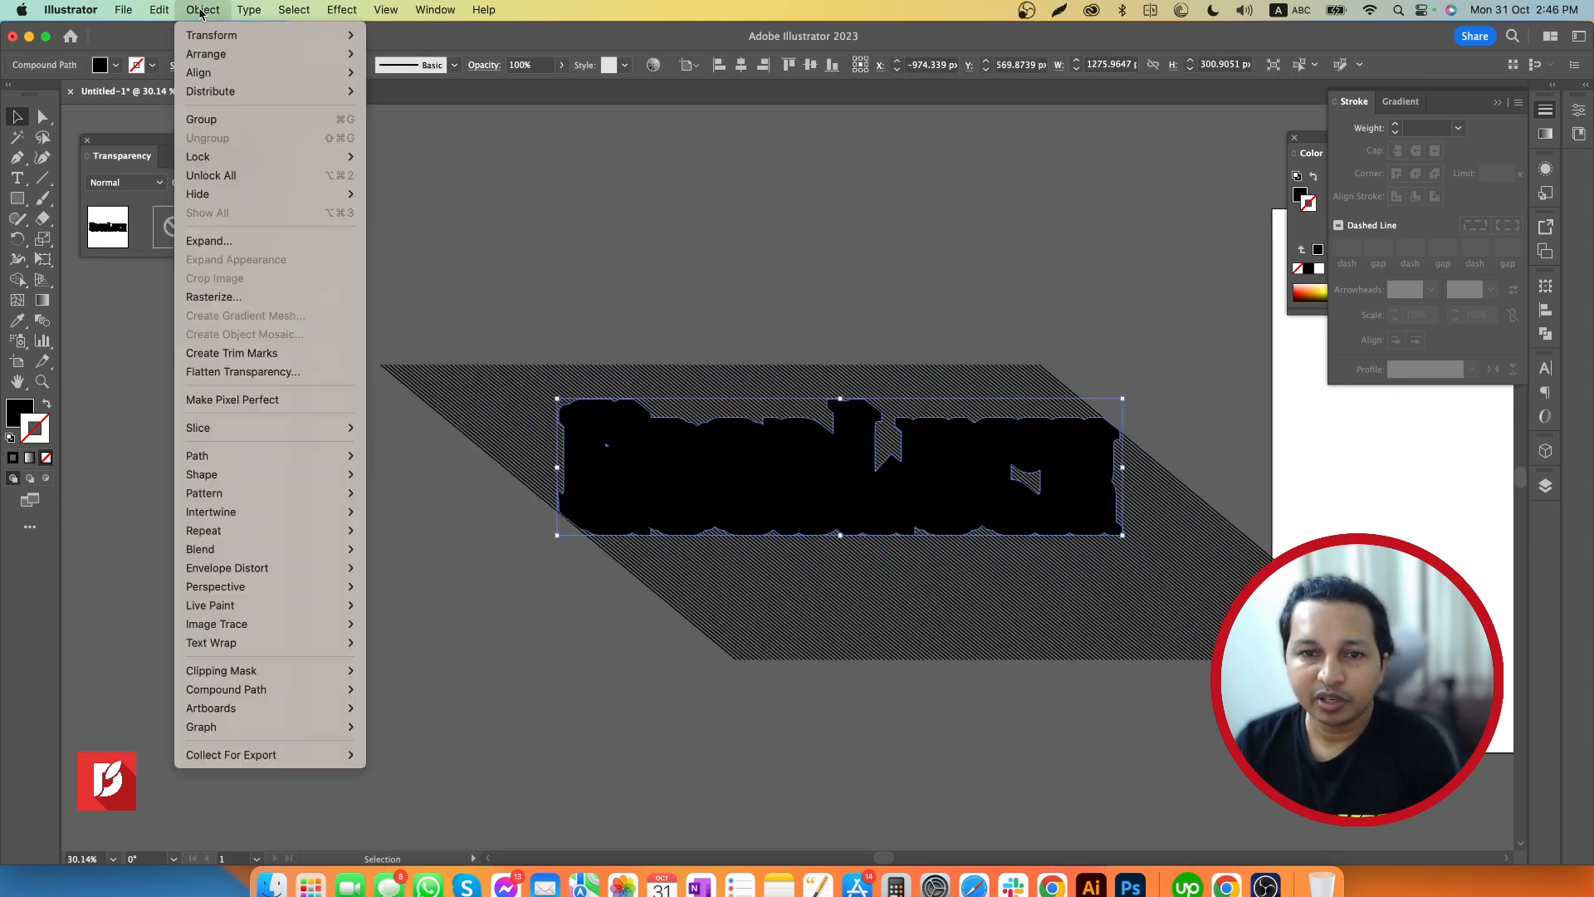
mouse_move(236, 644)
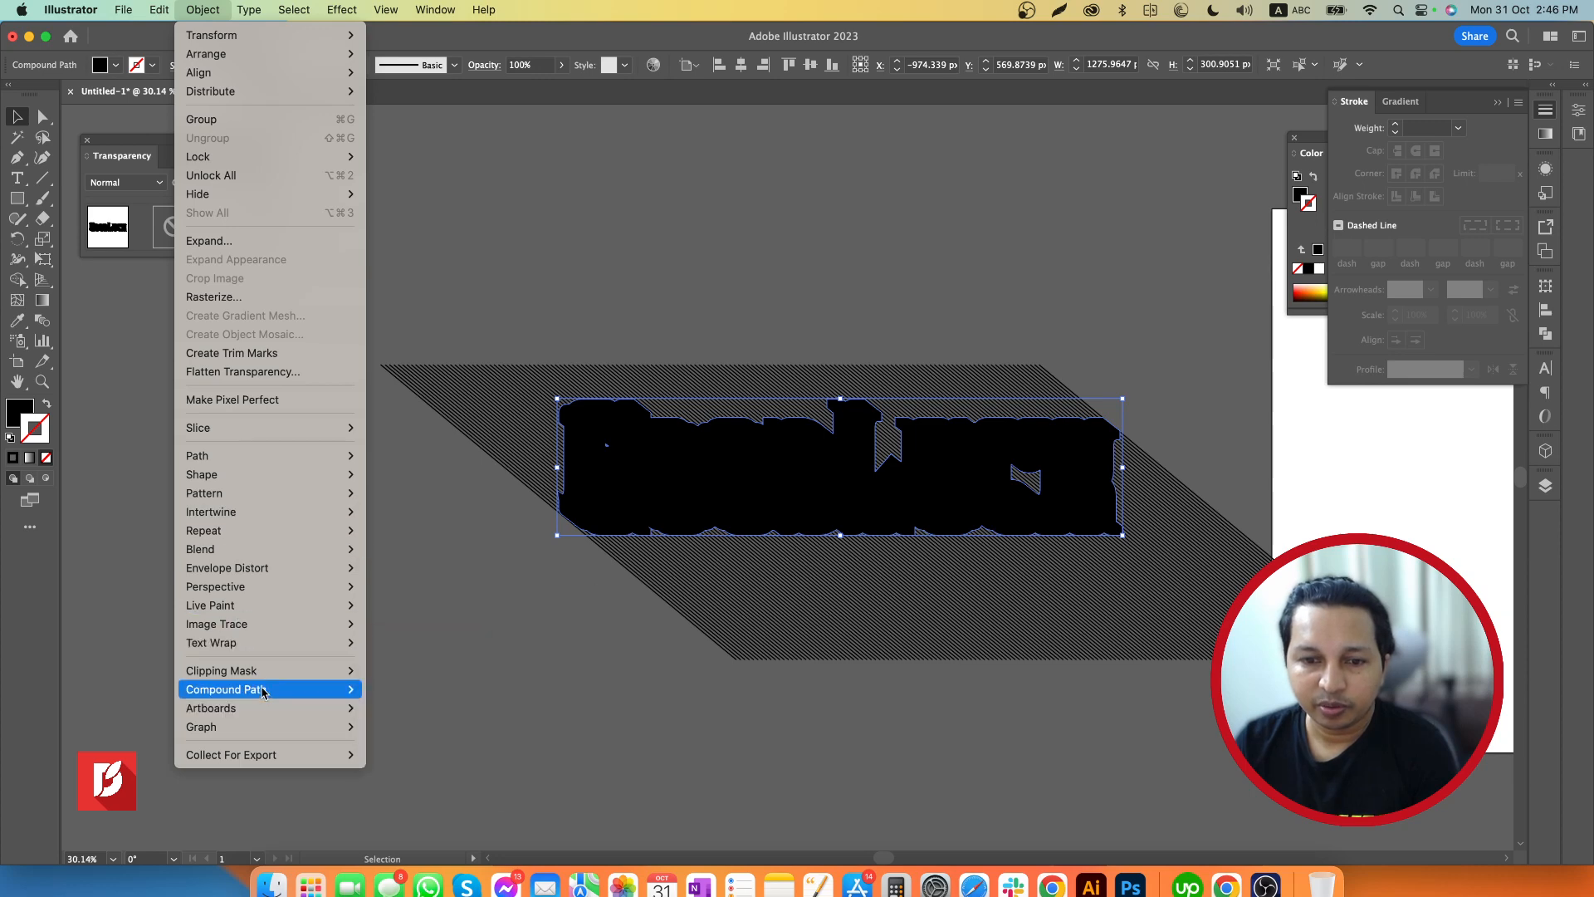
mouse_move(274, 689)
left_click(397, 696)
left_click(541, 662)
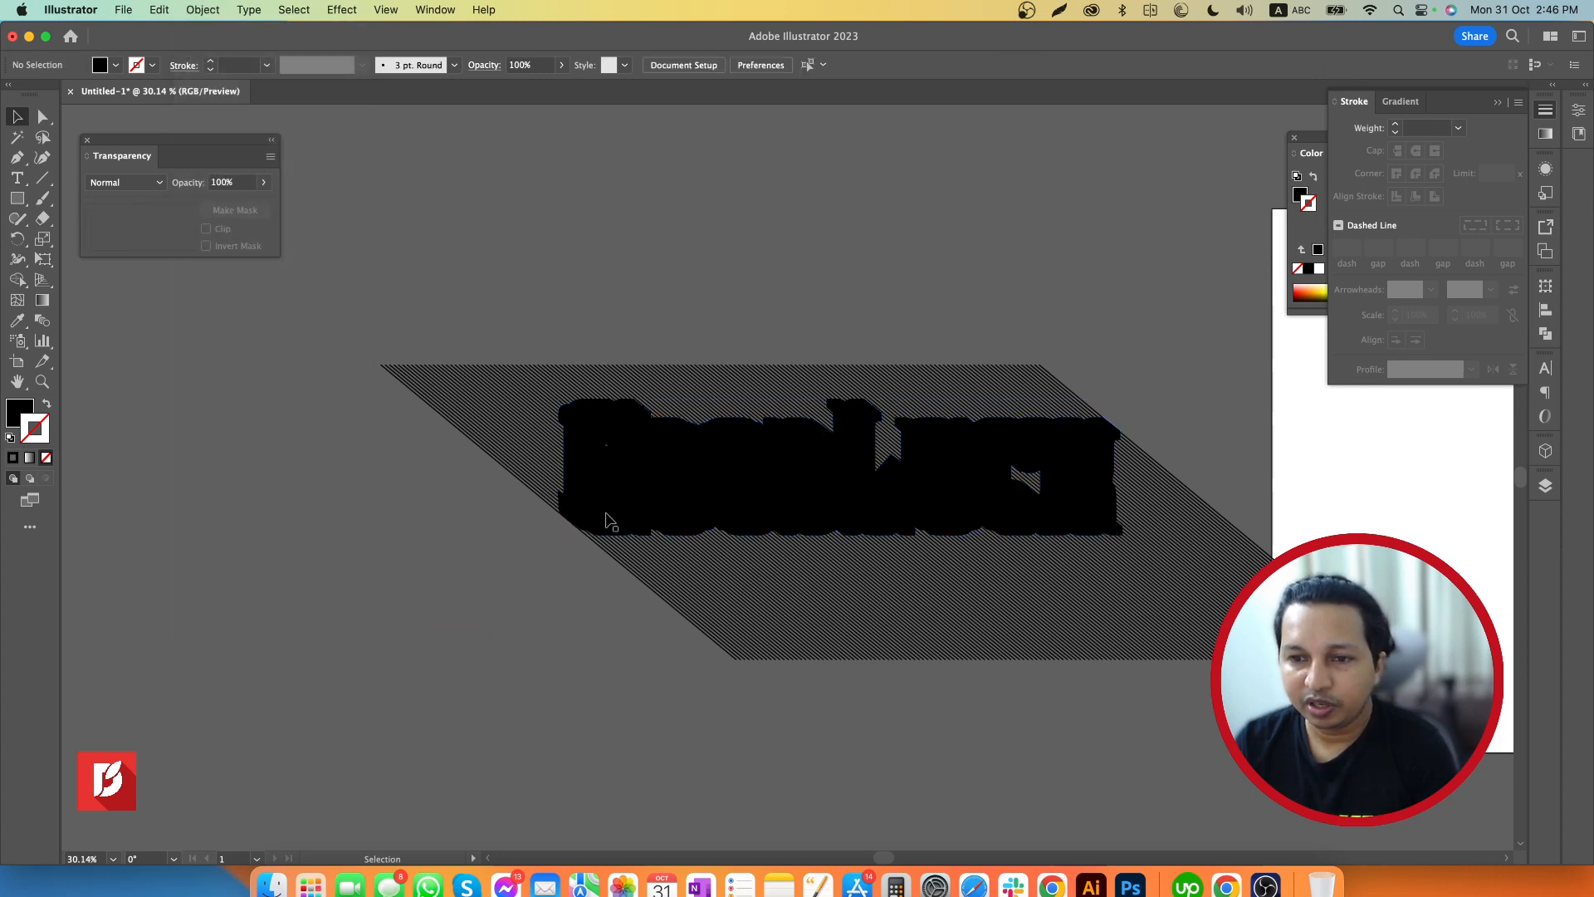
Try clipping the diagonal line group with the black extrusion shape, then undo the clipping mask
left_click(614, 477)
left_click(502, 405, "shift")
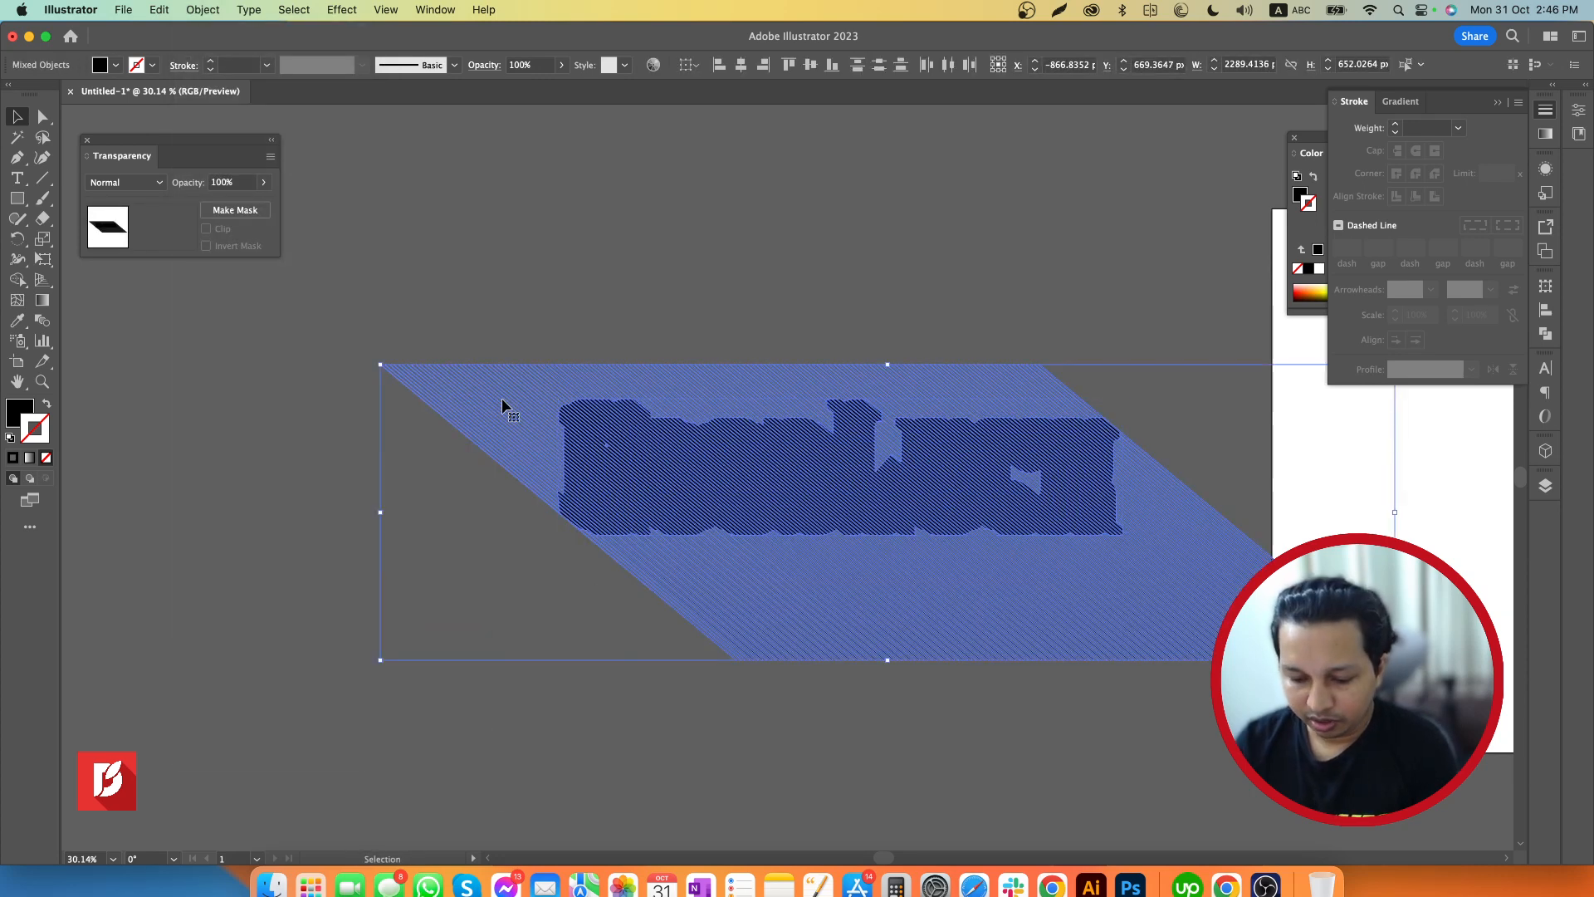
key("super+7")
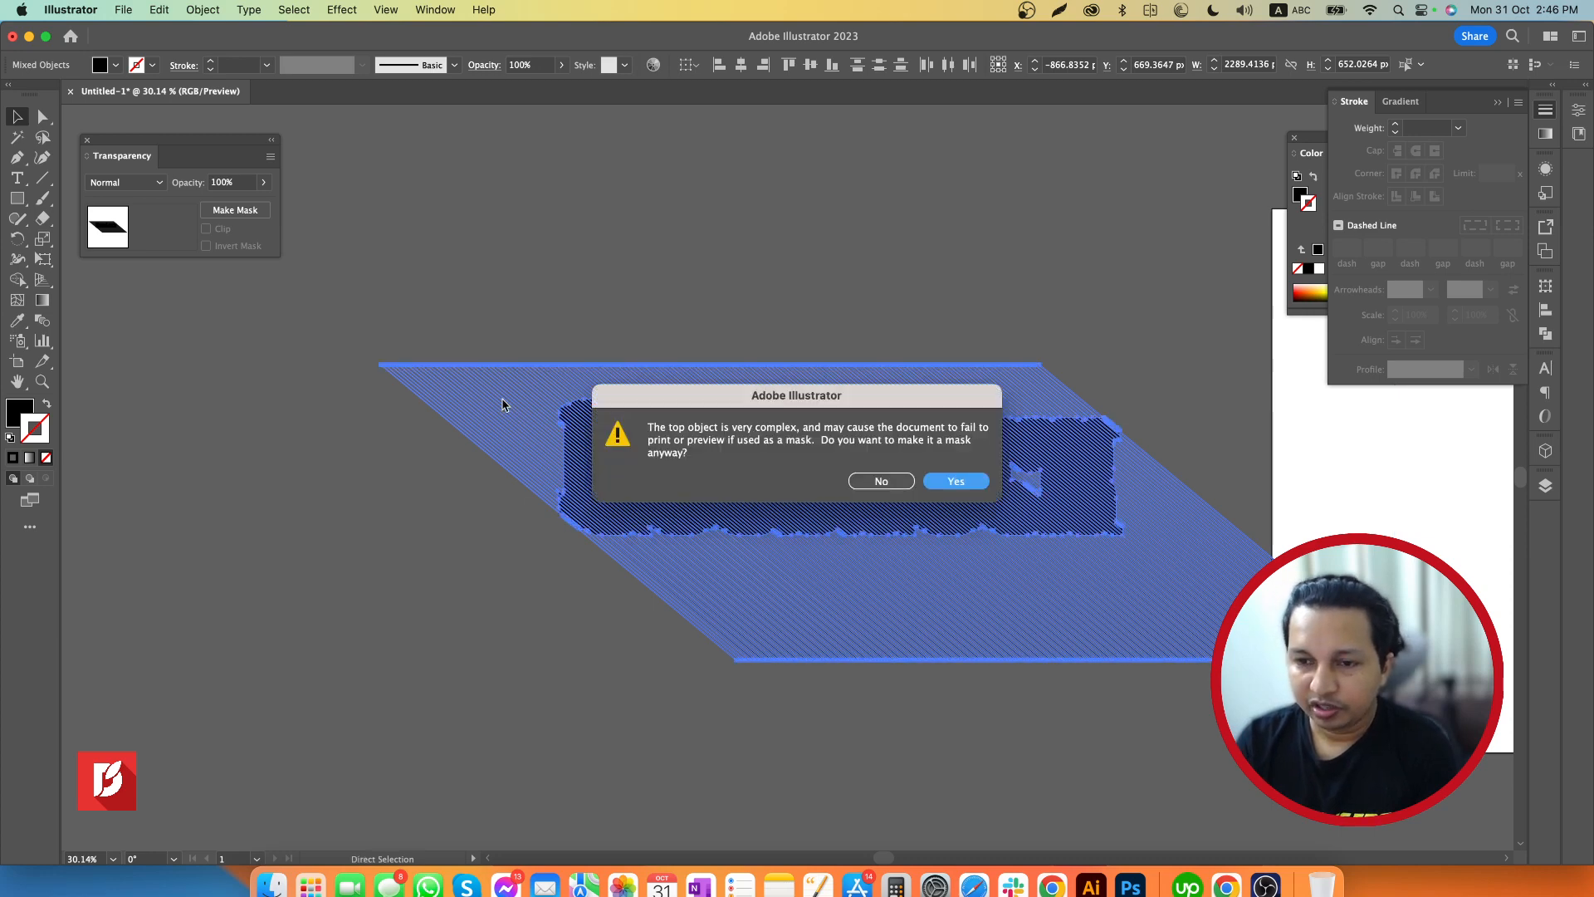
left_click(953, 482)
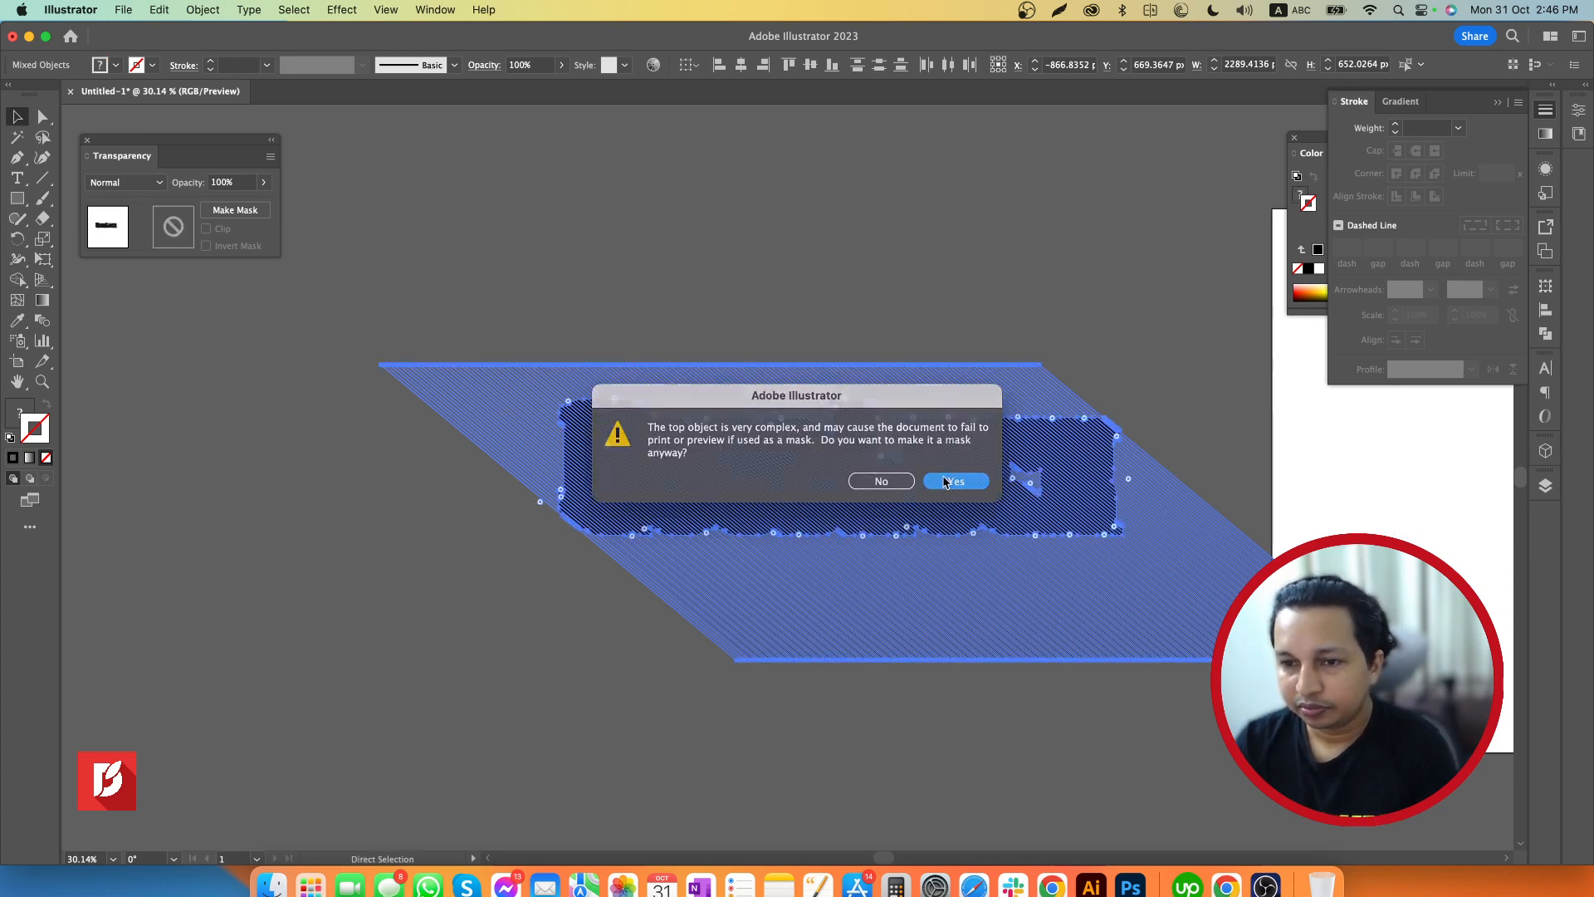
left_click(778, 616)
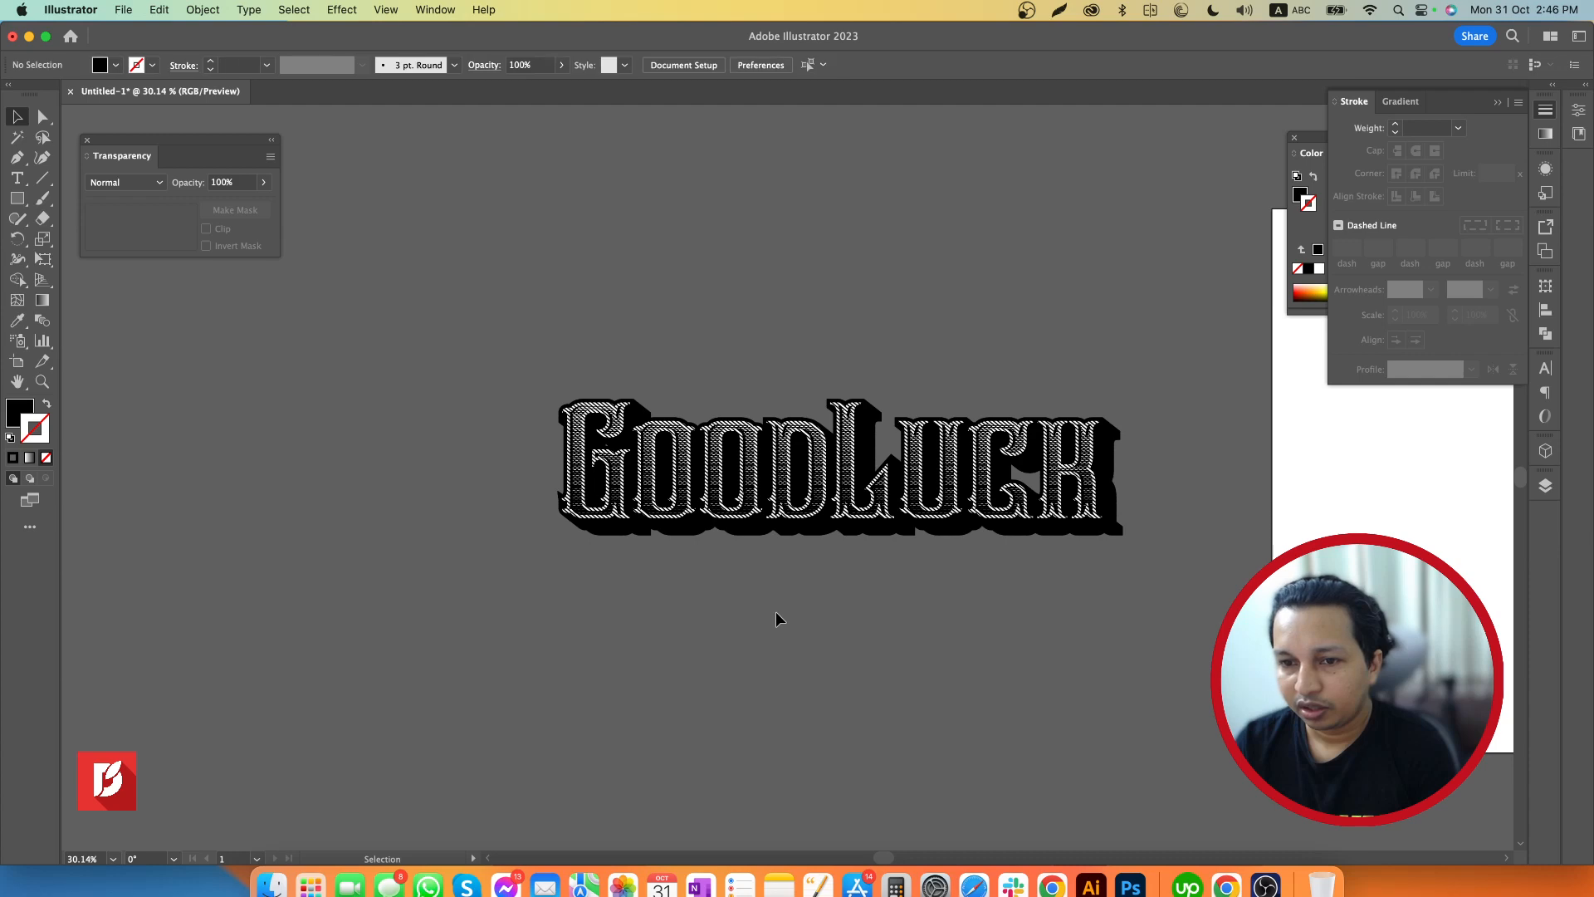
key("super+z")
left_click(515, 633)
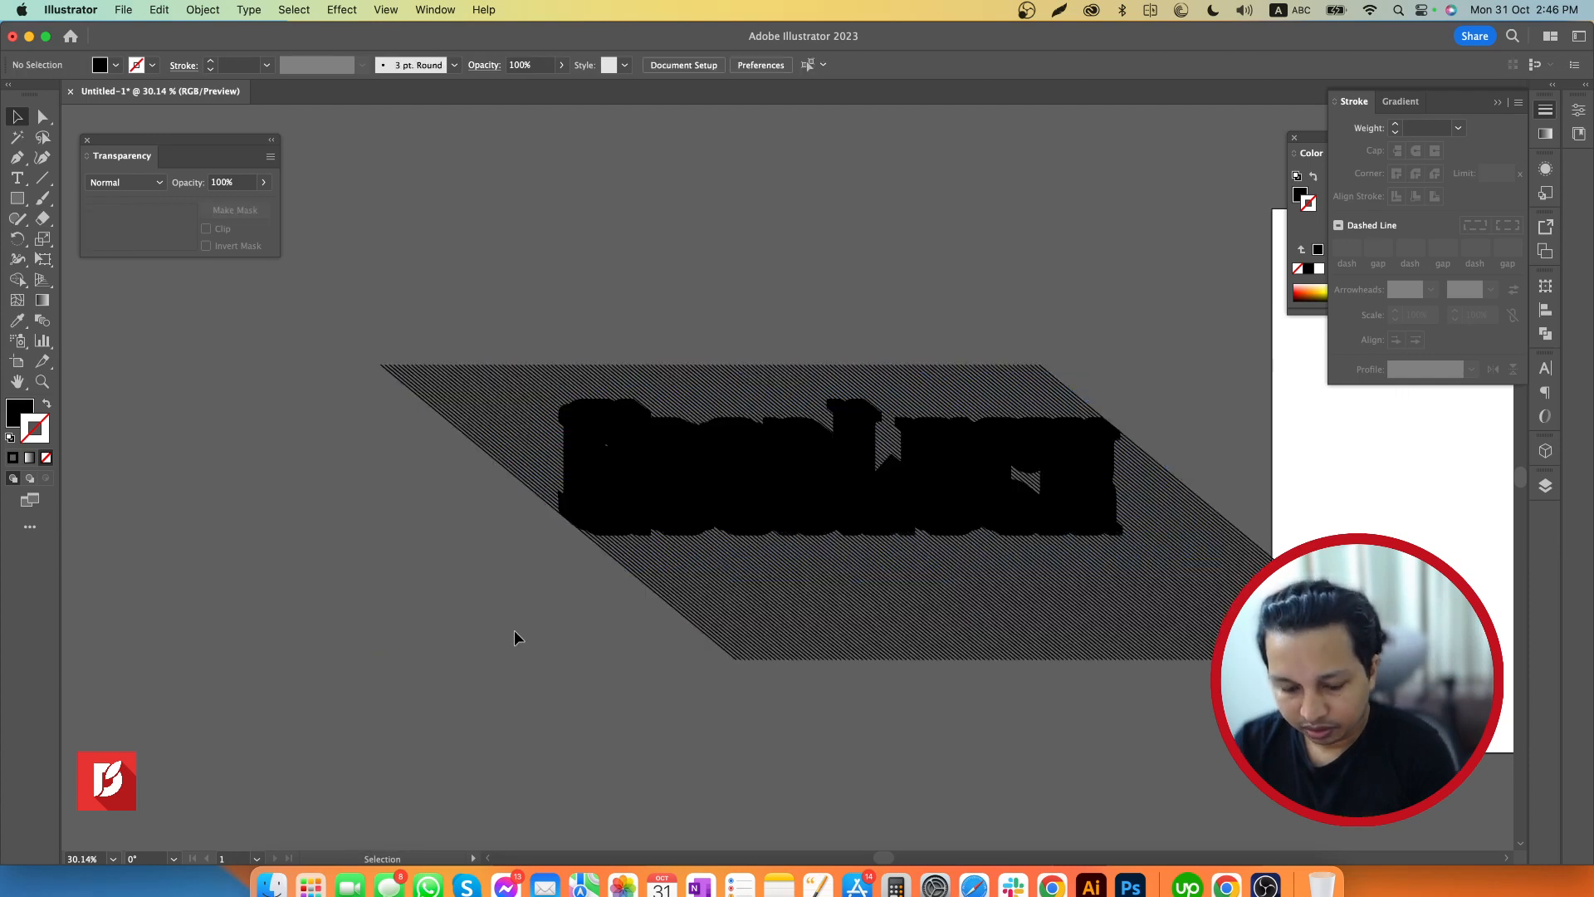
Try moving the black extrusion shape aside to check the diagonal lines and lettering beneath it, then undo the move
key("z")
left_click_drag(511, 562, 641, 605)
key("v")
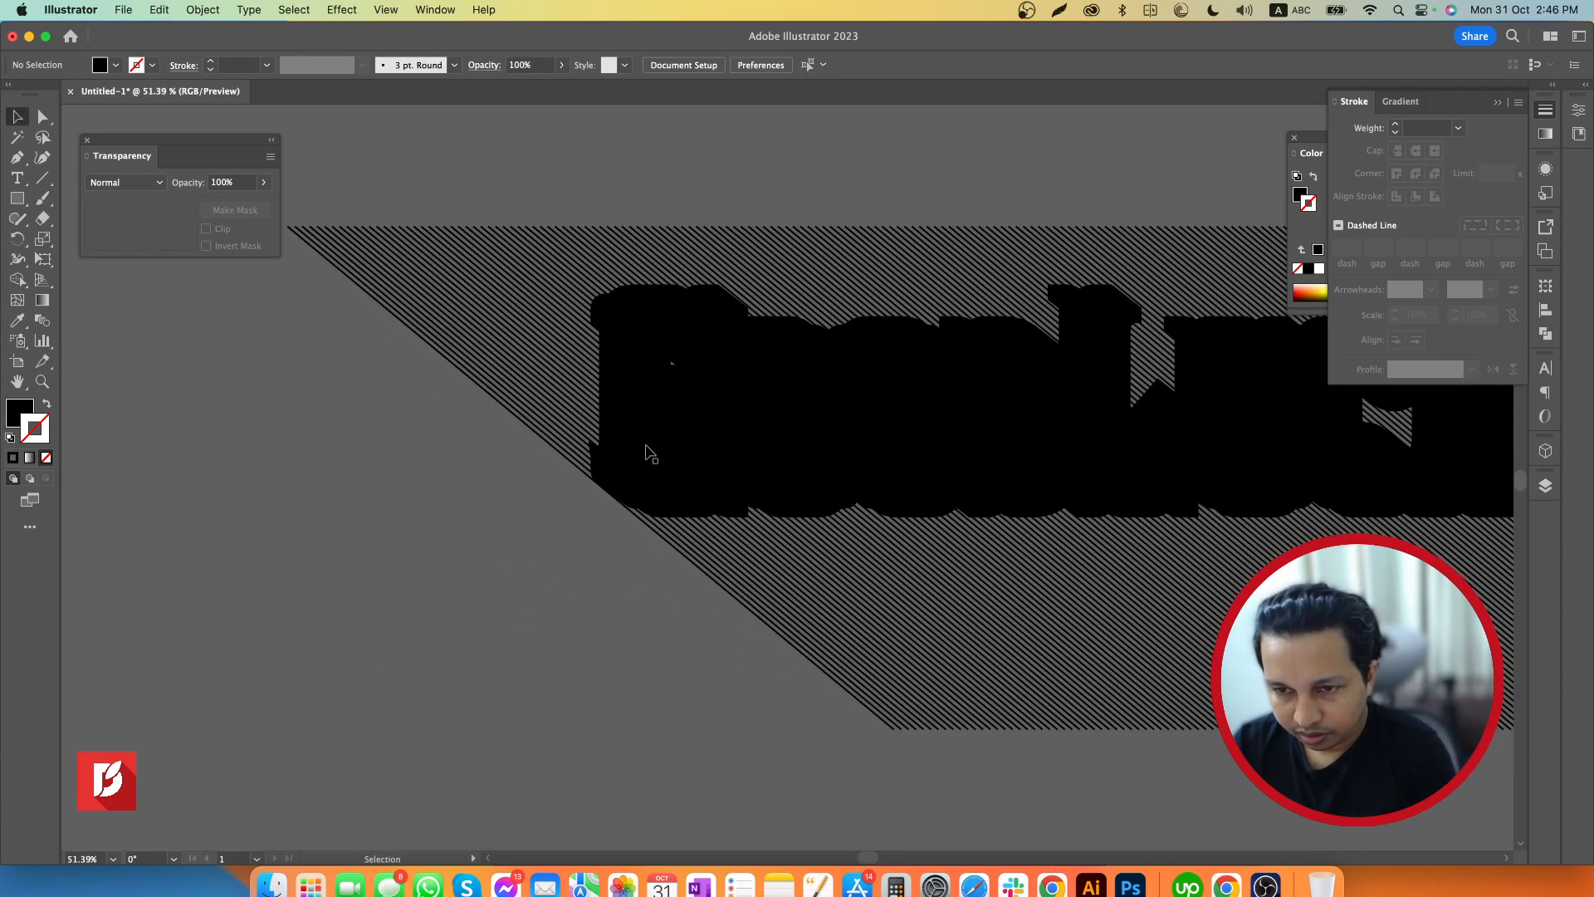
left_click(652, 454)
left_click(544, 393, "shift")
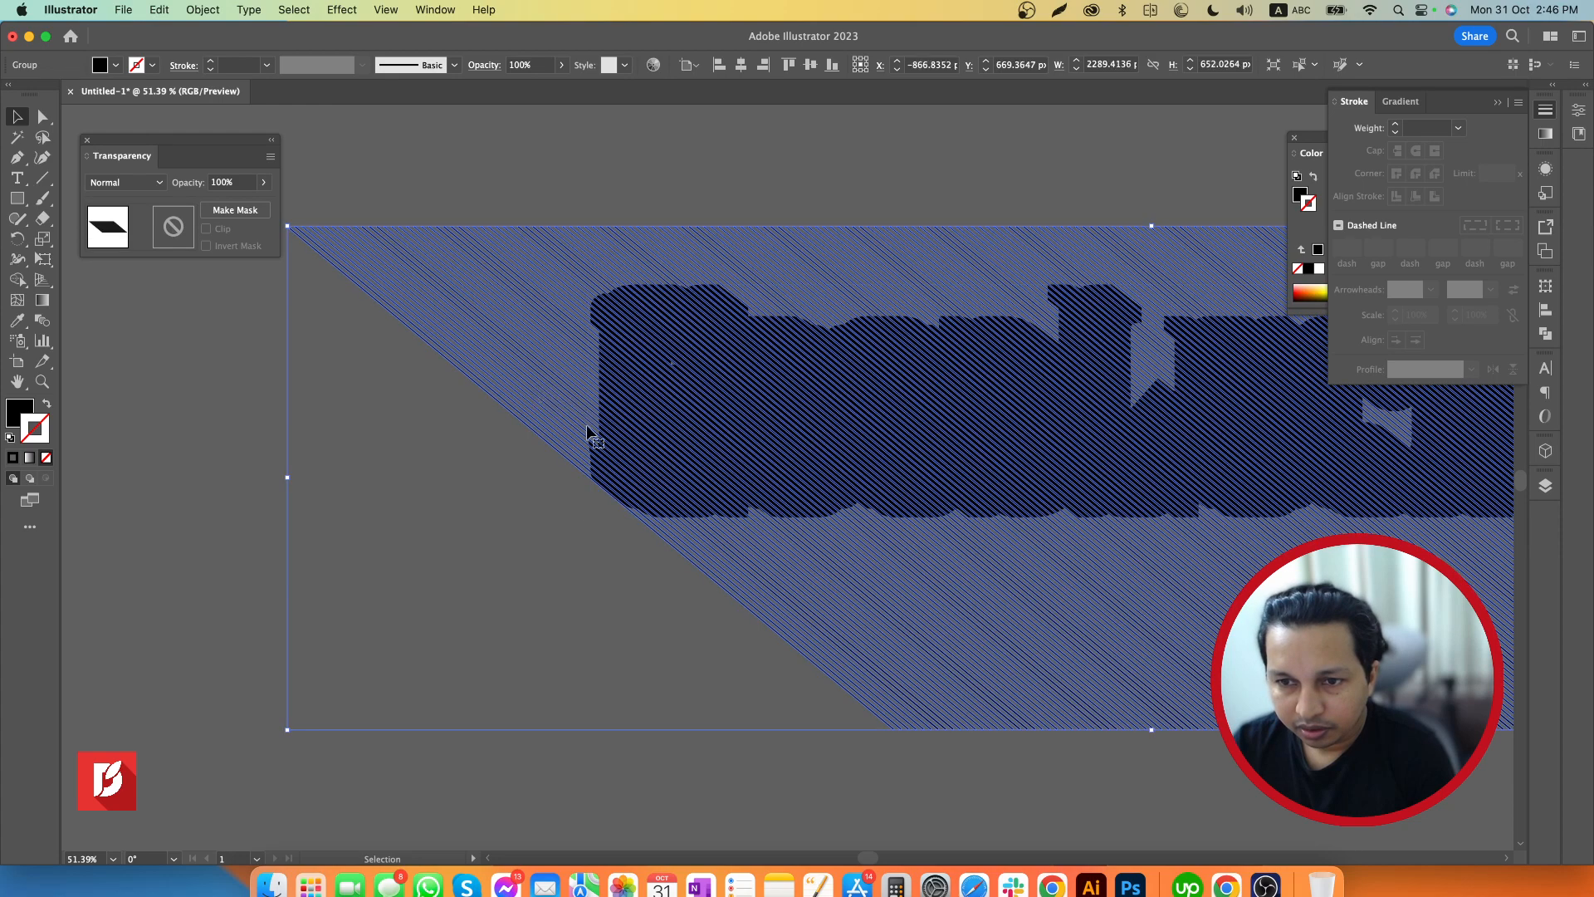
left_click(571, 499)
key("z")
left_click_drag(579, 531, 772, 515)
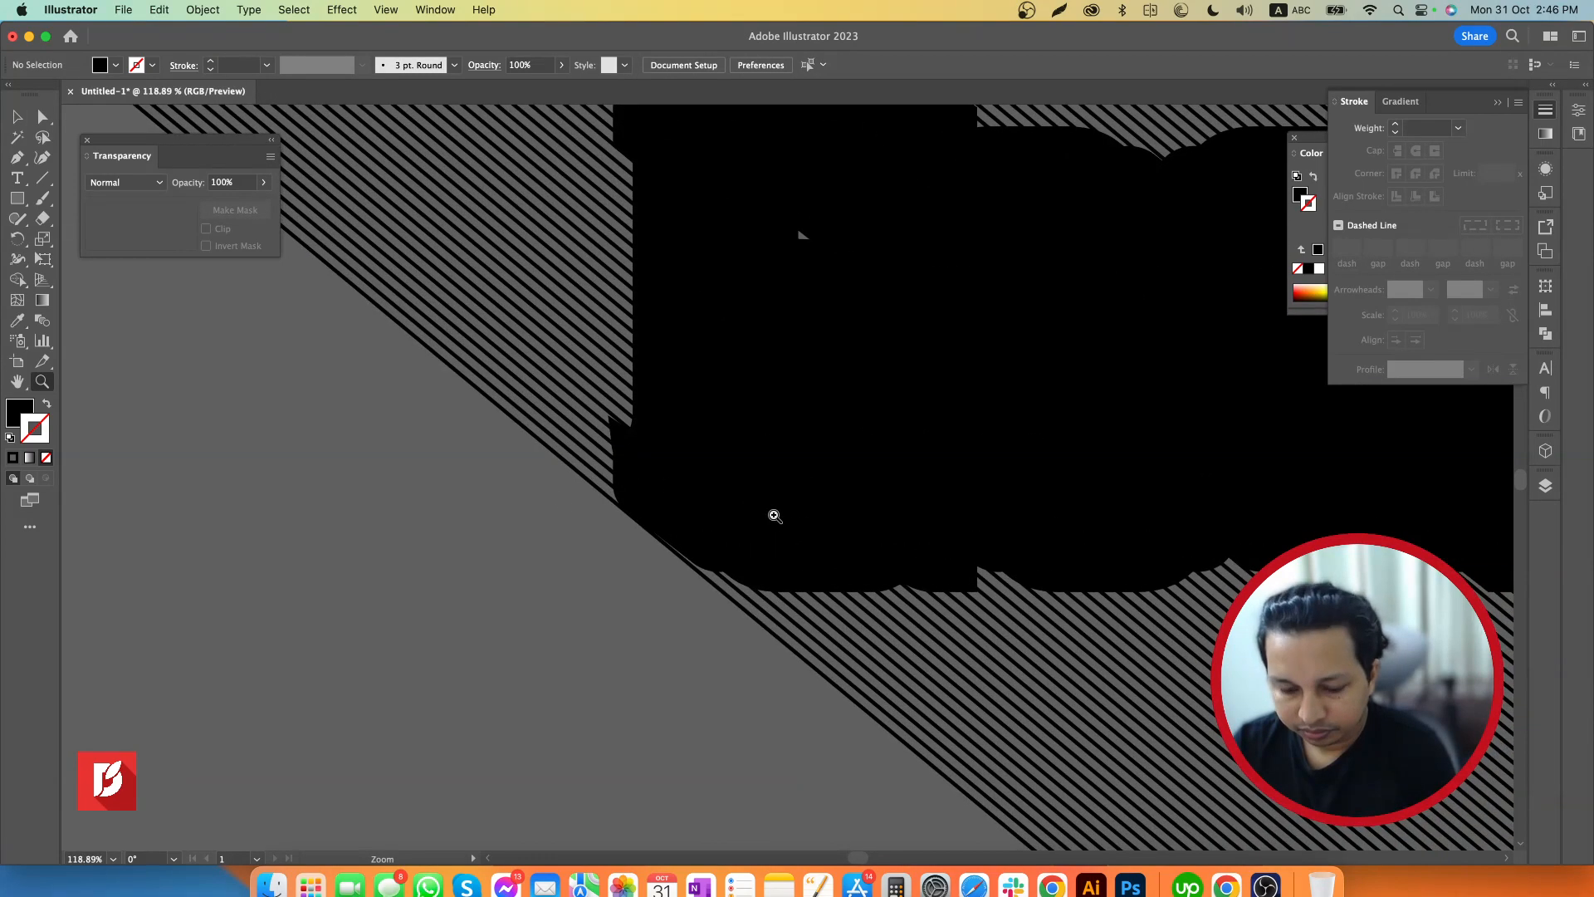
key("v")
left_click(620, 499)
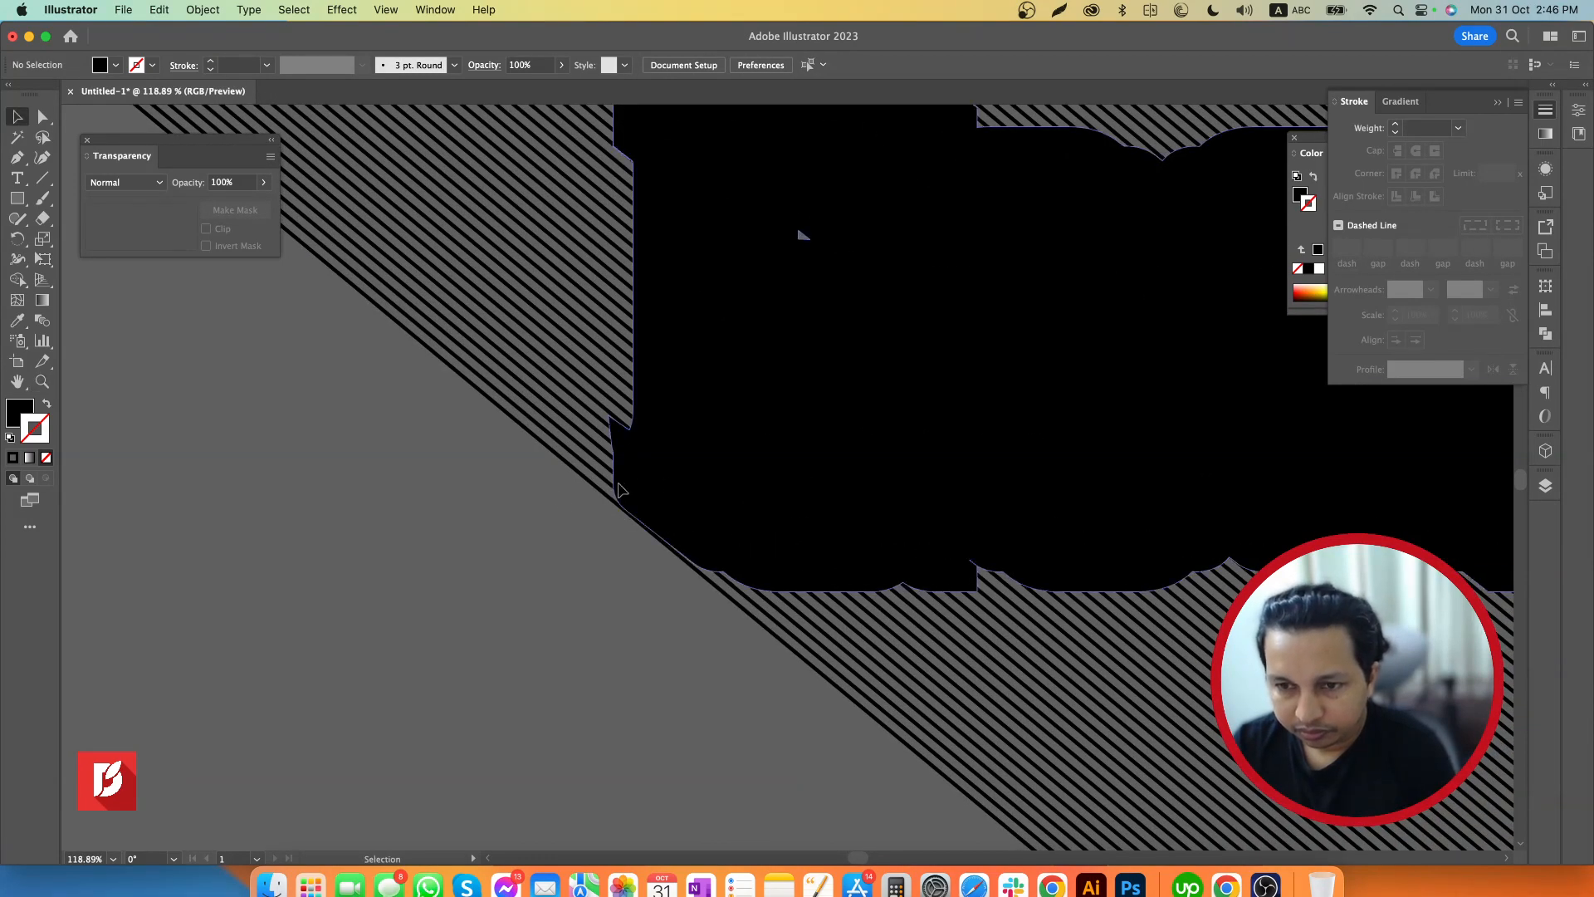
left_click_drag(620, 499, 702, 501)
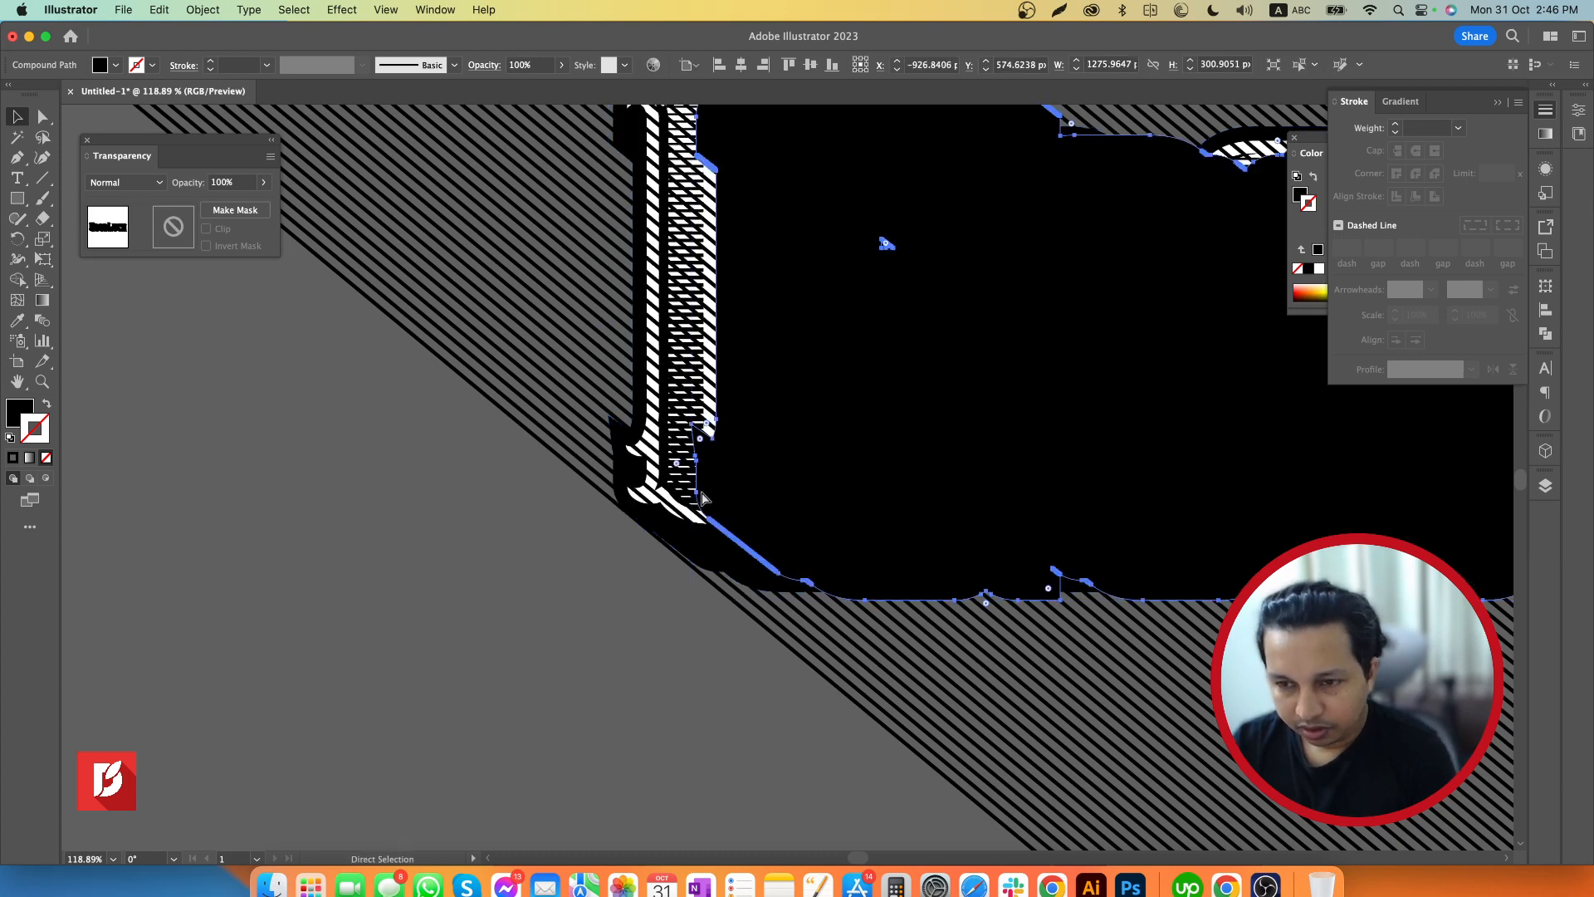
key("z")
left_click(622, 556, "alt")
left_click_drag(621, 557, 590, 554)
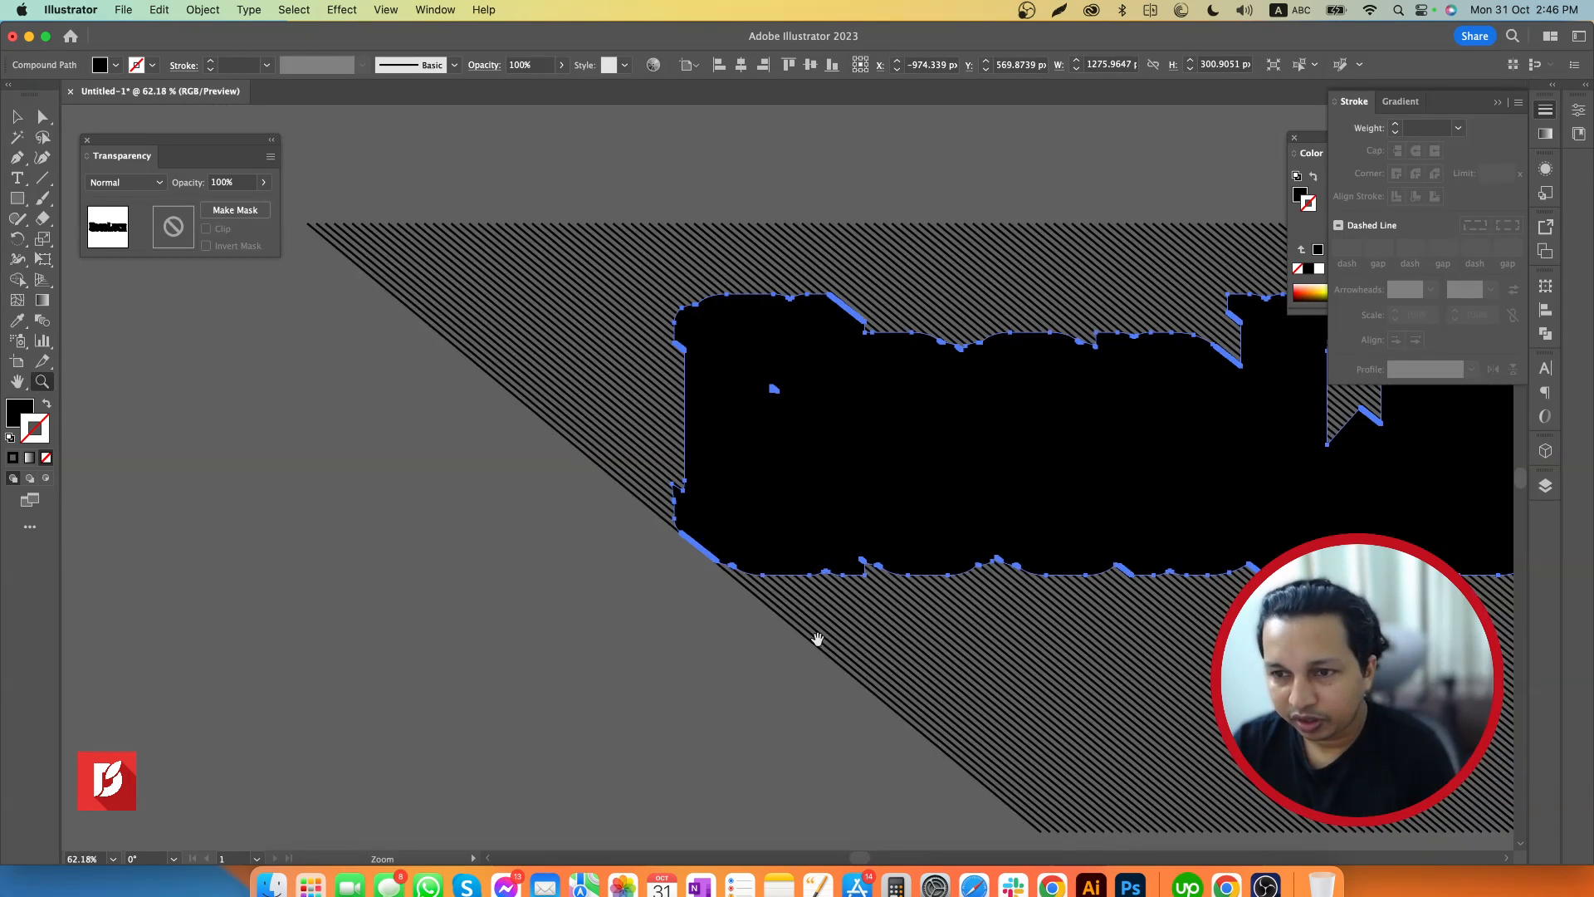
Select the black extrusion shape with the diagonal line group and make a clipping mask, accepting the complex mask
left_click_drag(818, 640, 681, 663)
key("v")
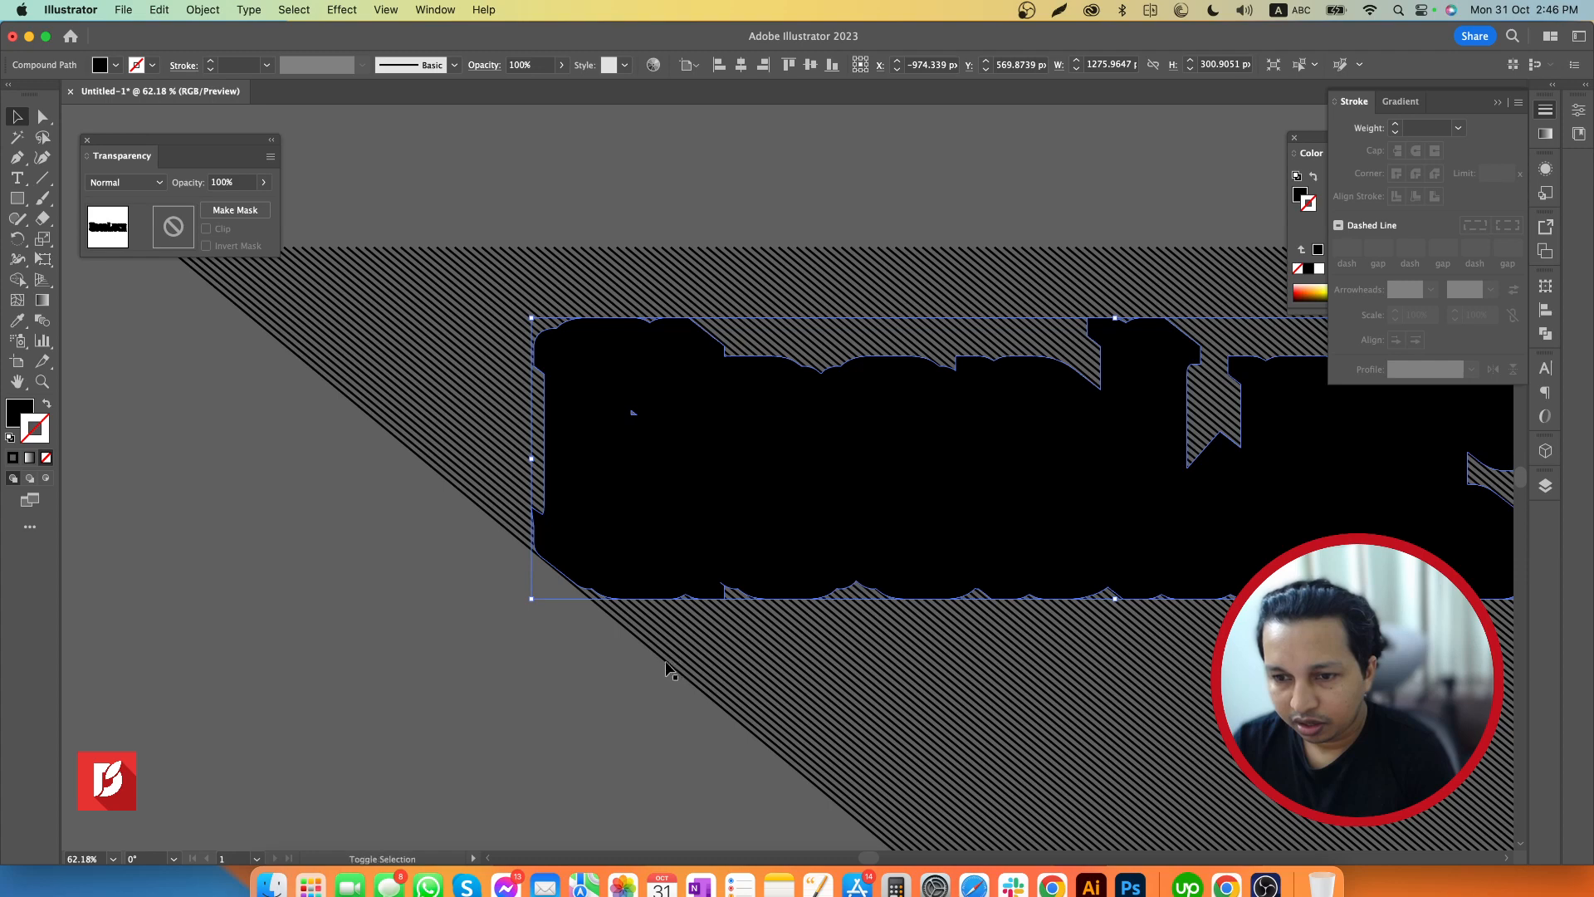
left_click(665, 660, "shift")
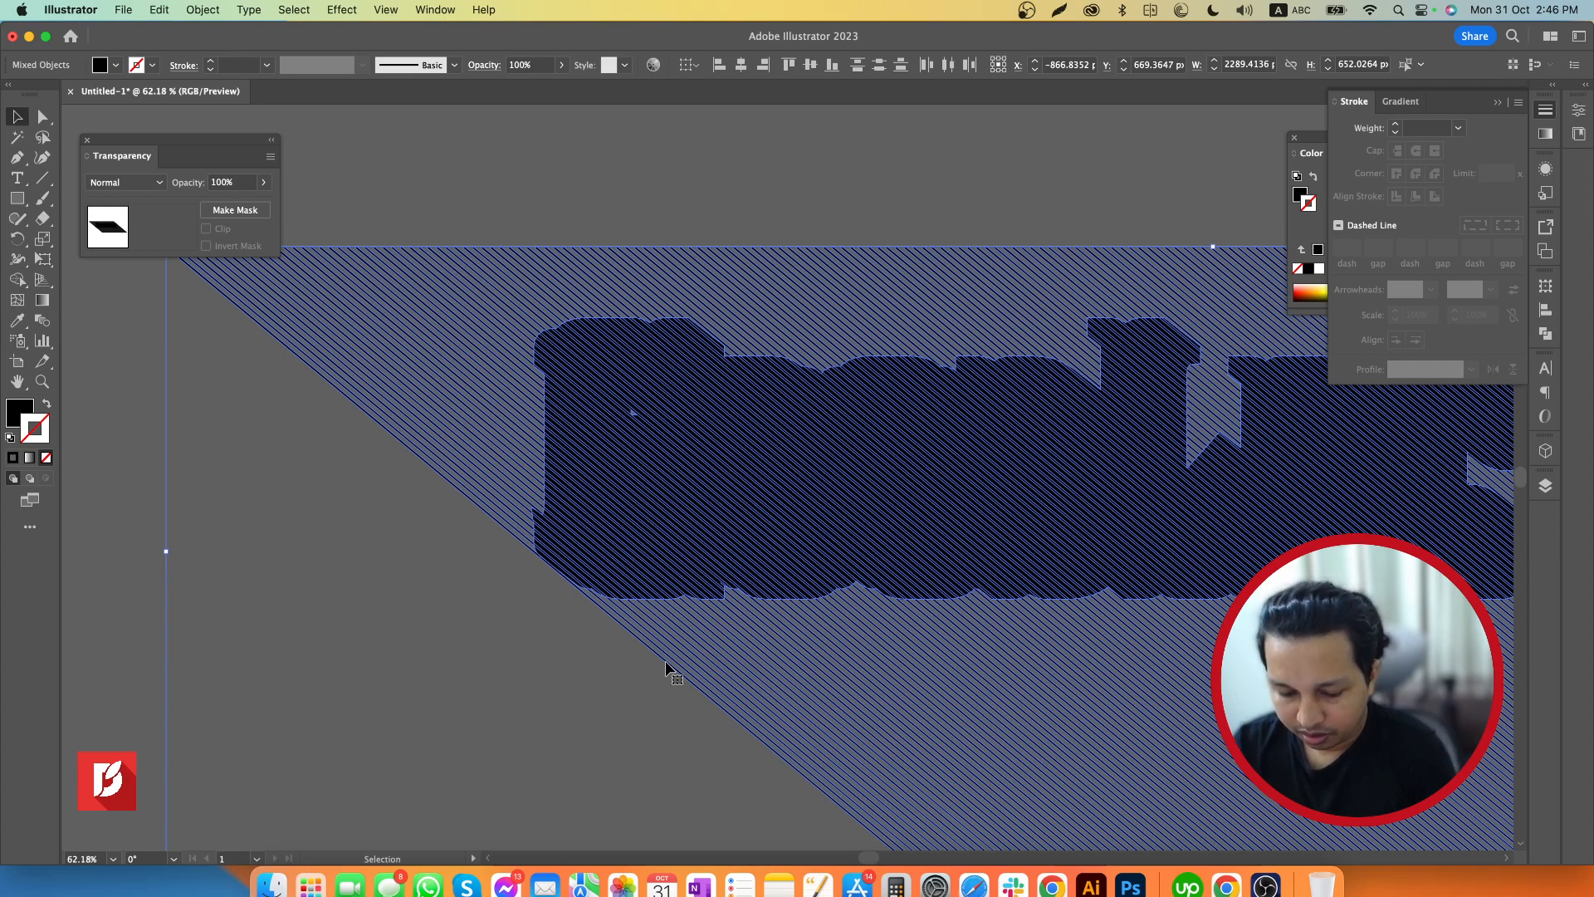
key("super+7")
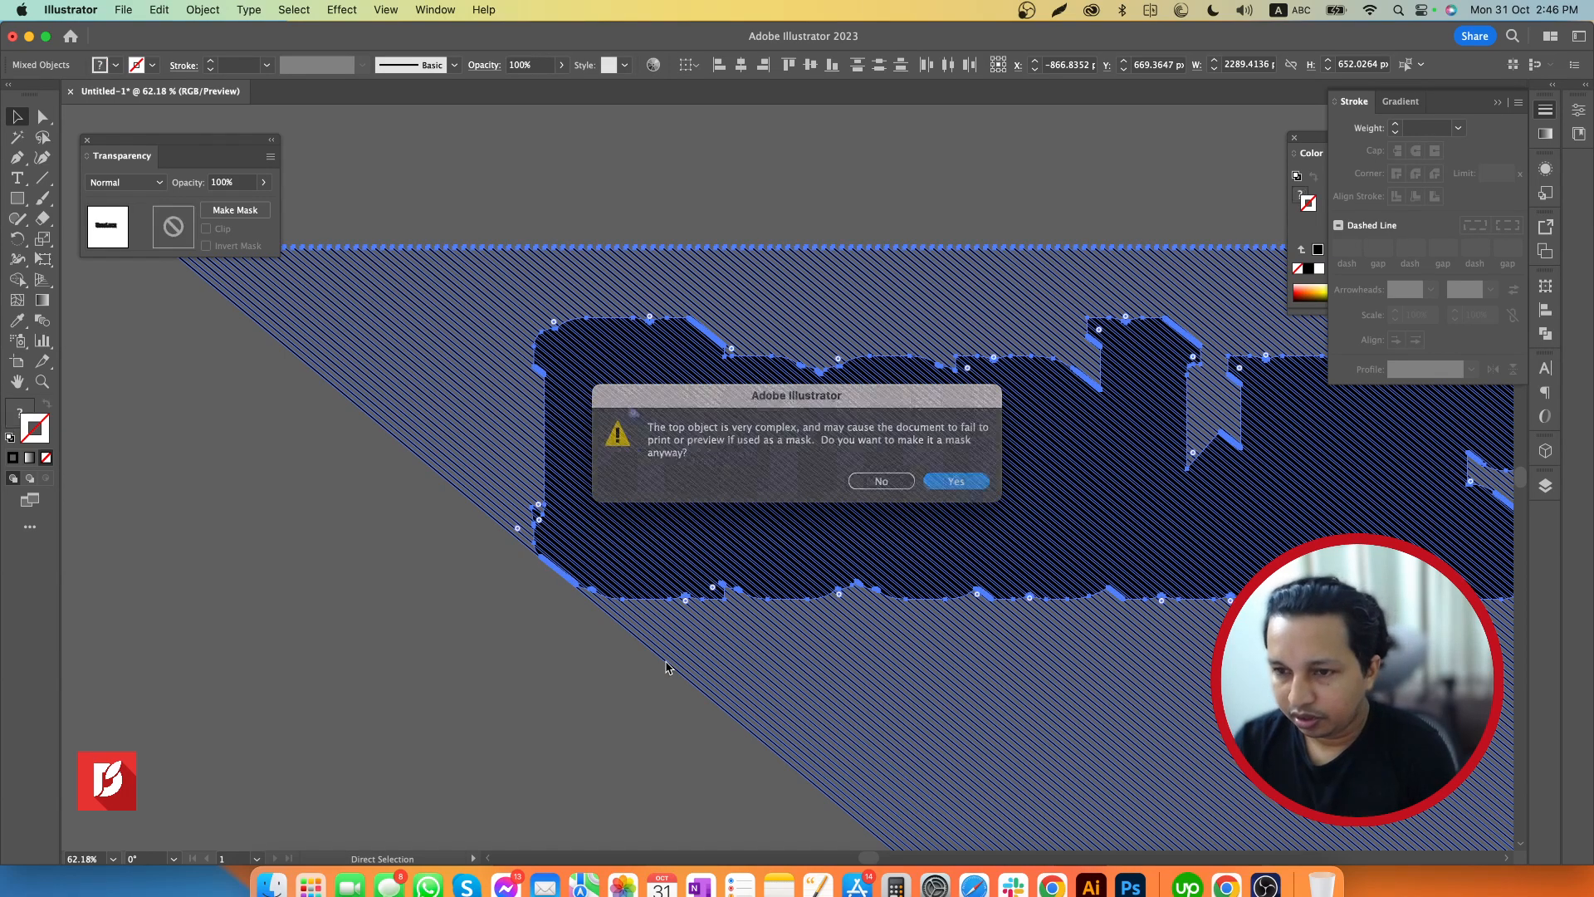
key("Return")
Nudge the clipped diagonal lines down and slightly right, and send them behind the GoodLuck lettering and its black extrusion
key("Down")
key("Down")
key("Down")
key("Down")
key("Down")
key("Down")
key("Down")
key("Down")
key("Down")
key("Down")
key("Down")
key("Down")
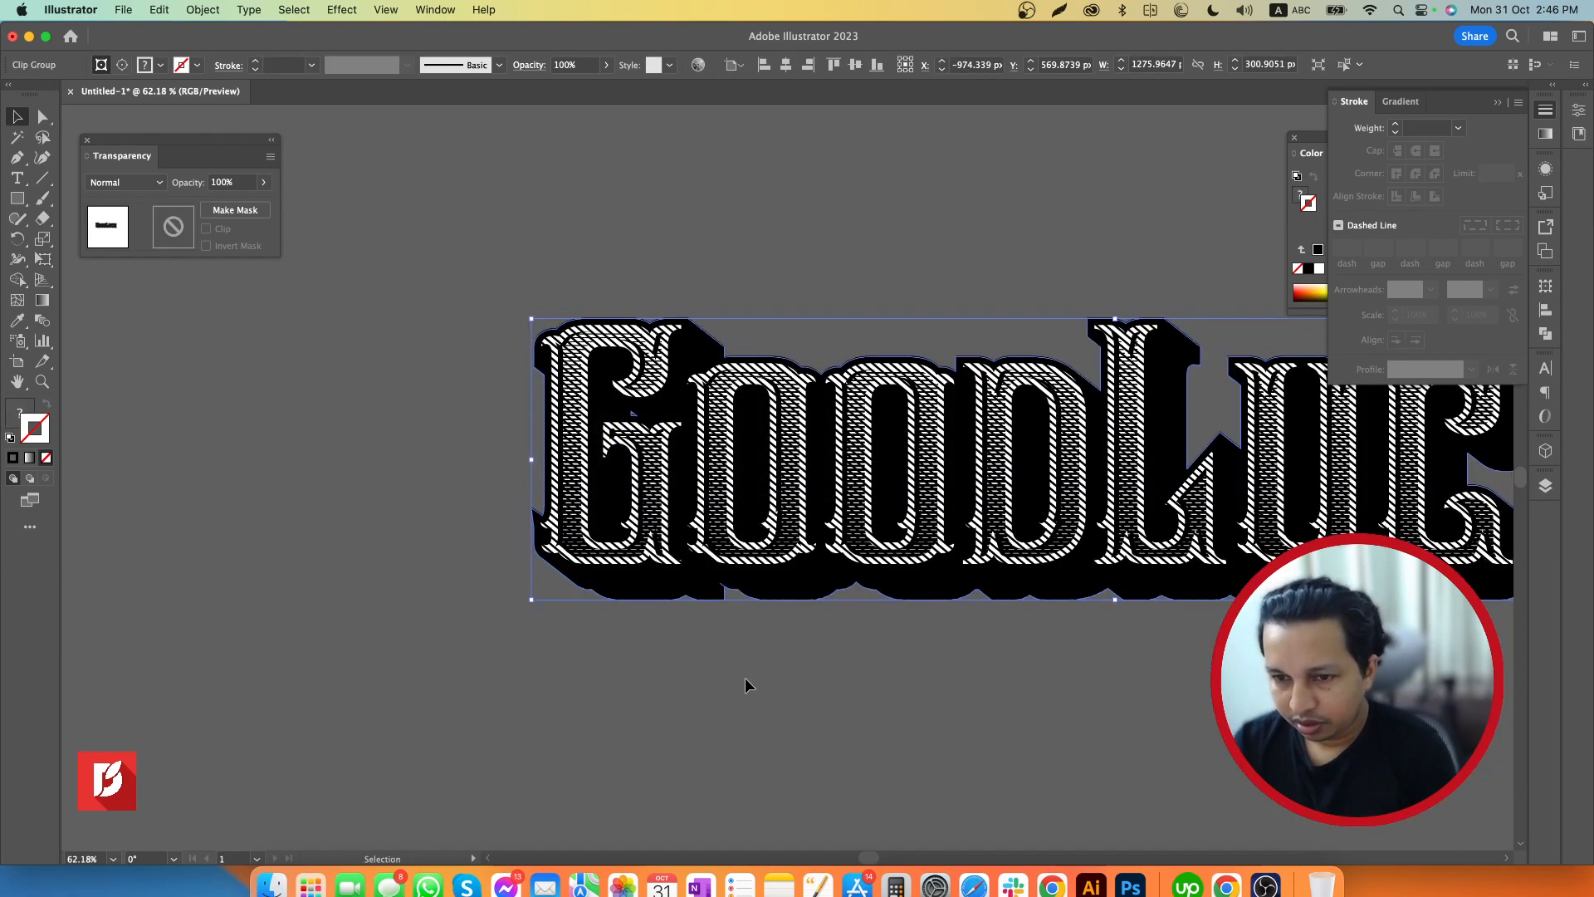
scroll(745, 678, "right", 10)
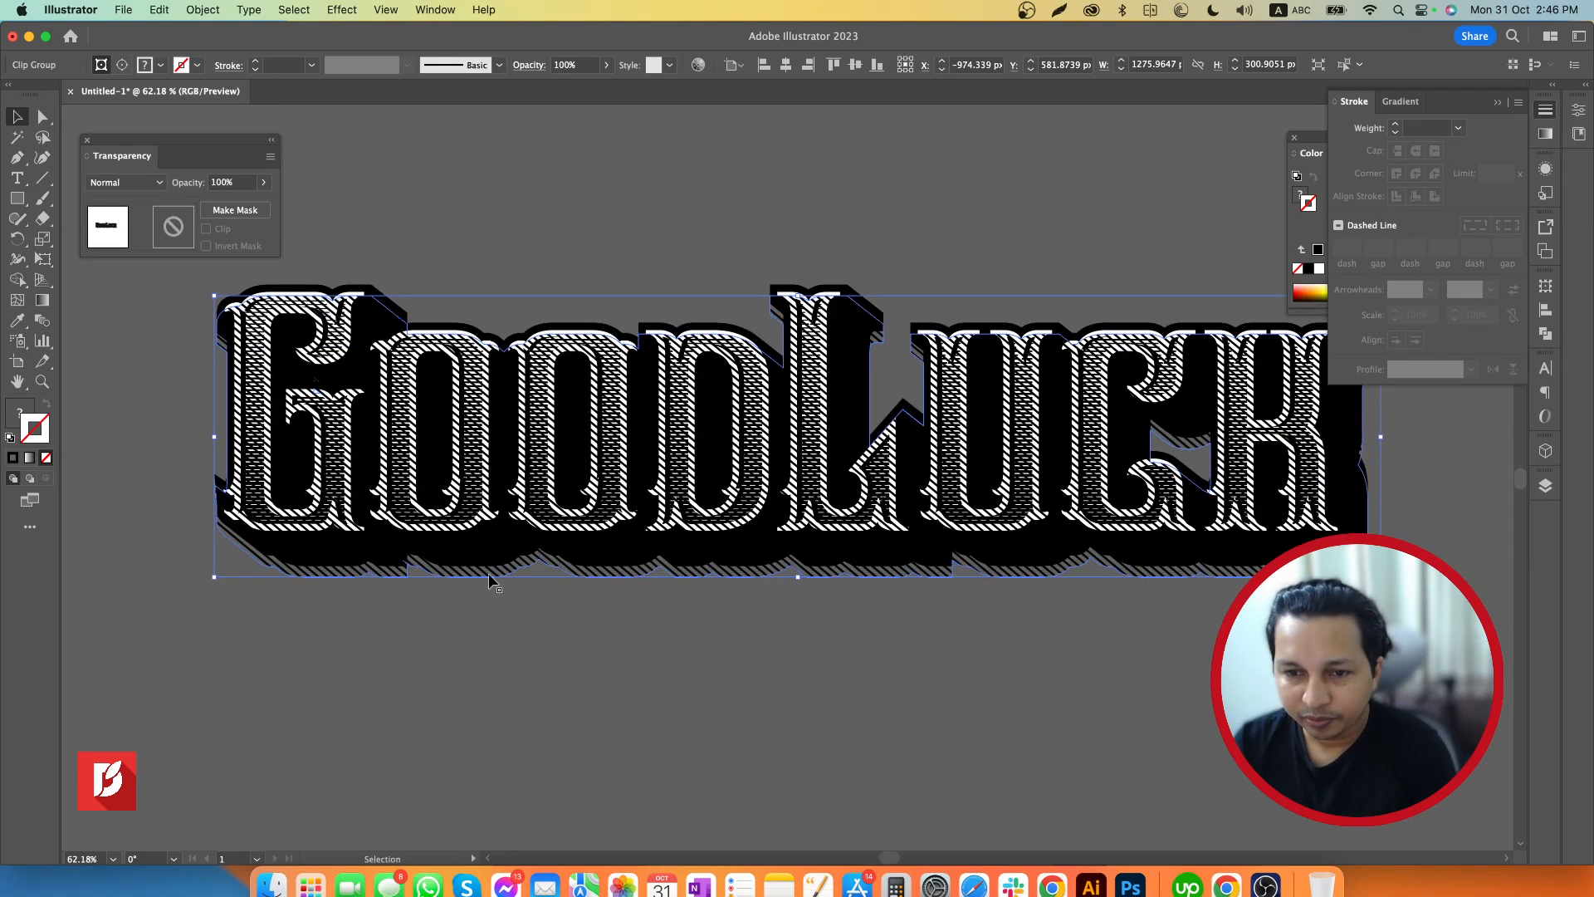
left_click_drag(490, 575, 495, 579)
key("super+[")
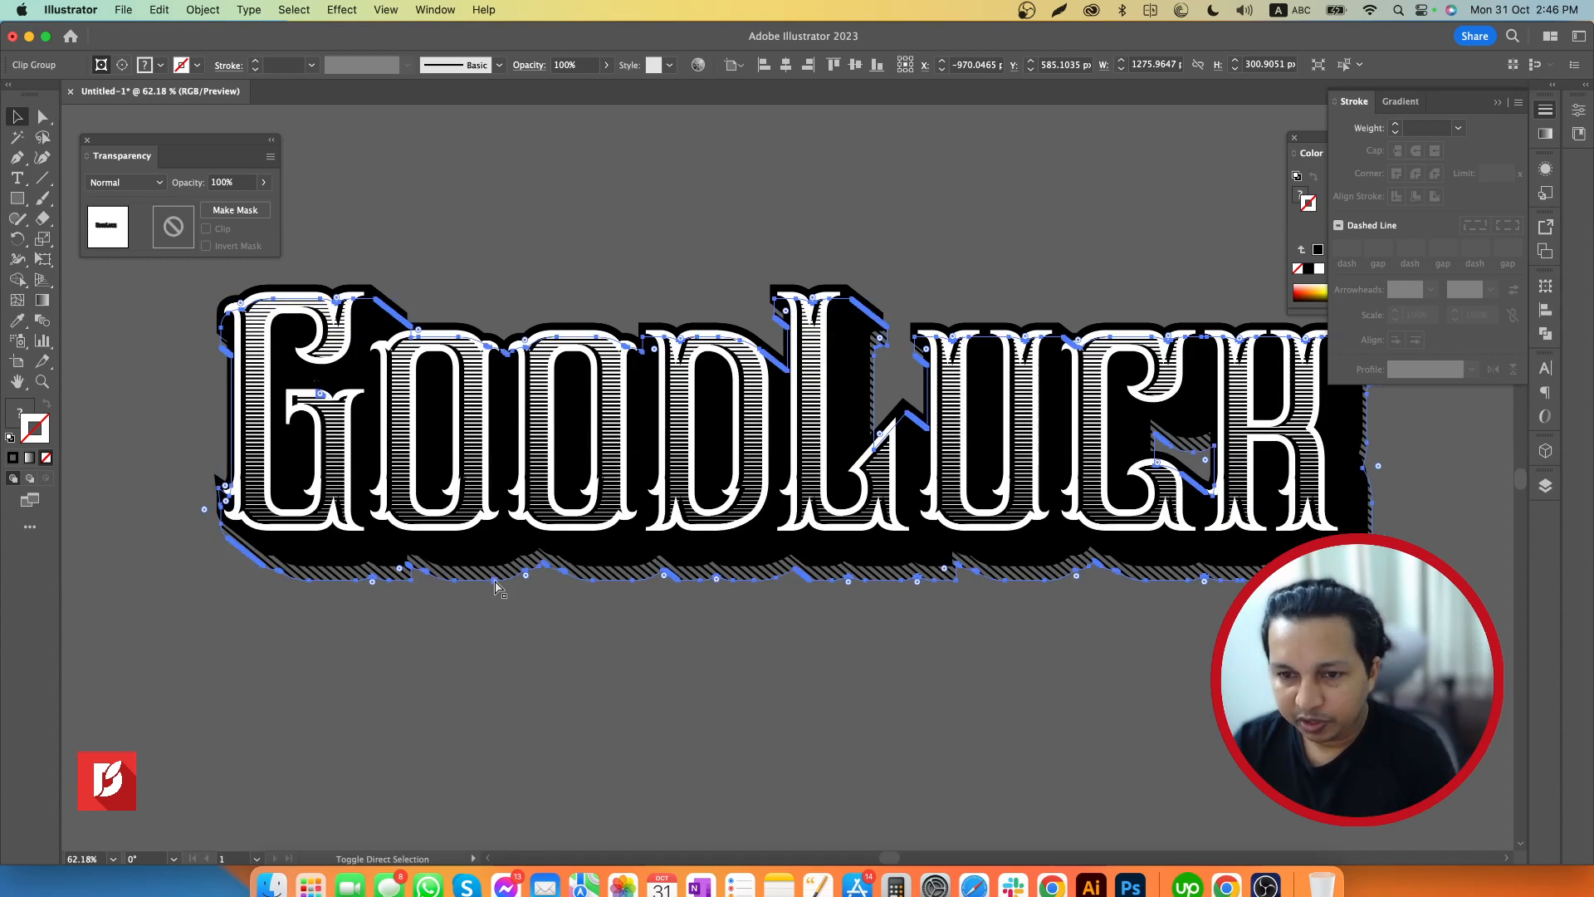
left_click(601, 660)
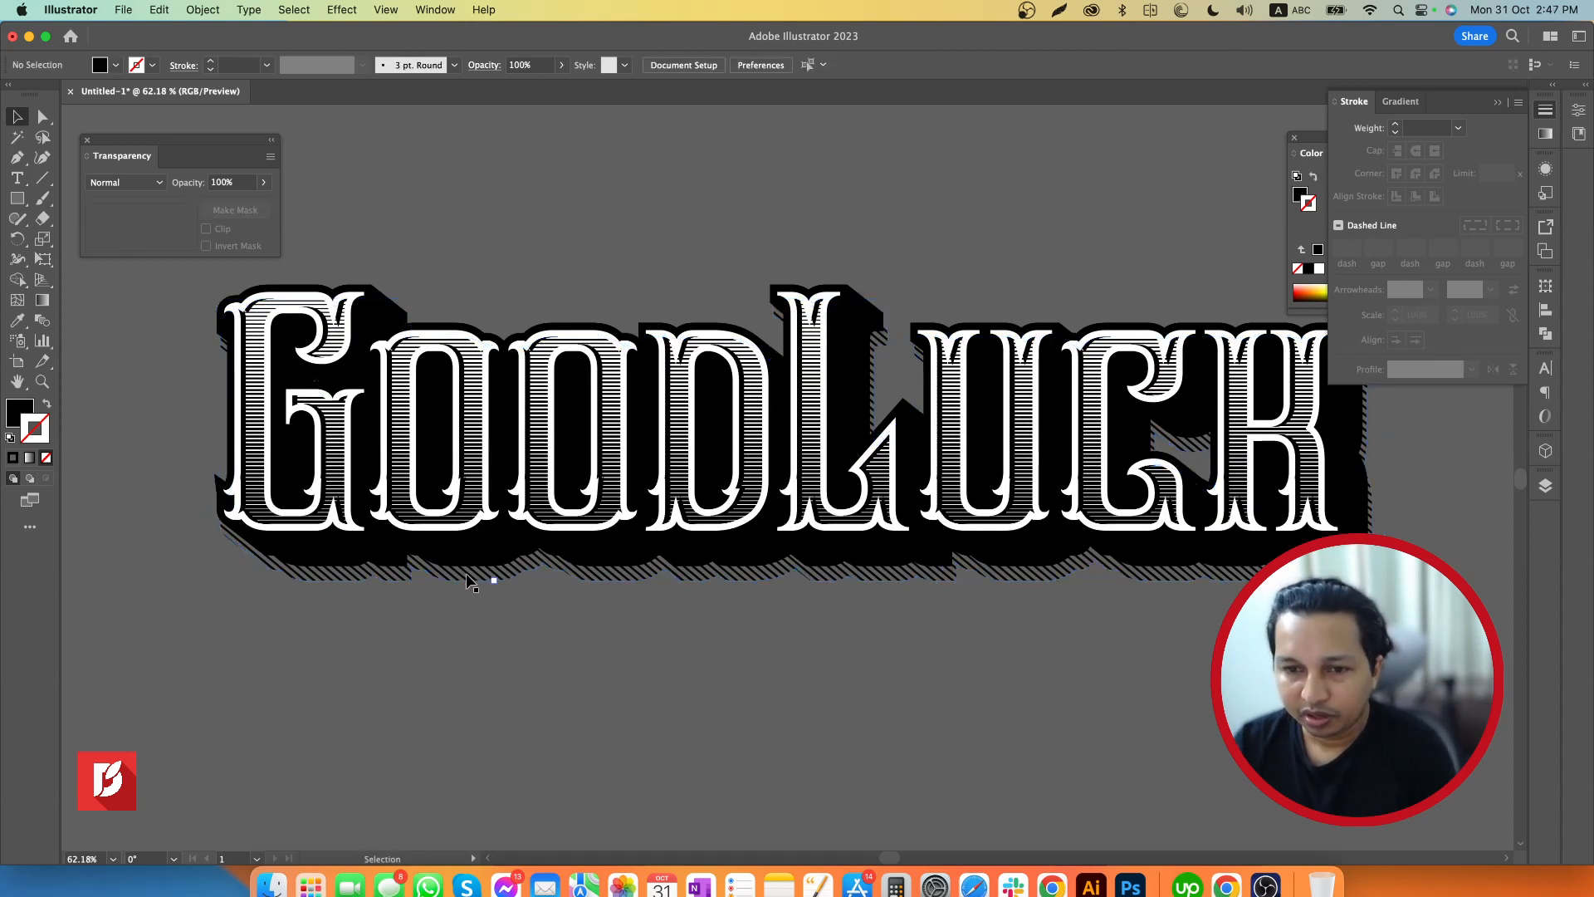
Shift the clipped diagonal lines farther right and down to about X -951 px as an offset line shadow, and deselect them
left_click_drag(467, 578, 485, 580)
left_click_drag(706, 644, 642, 683)
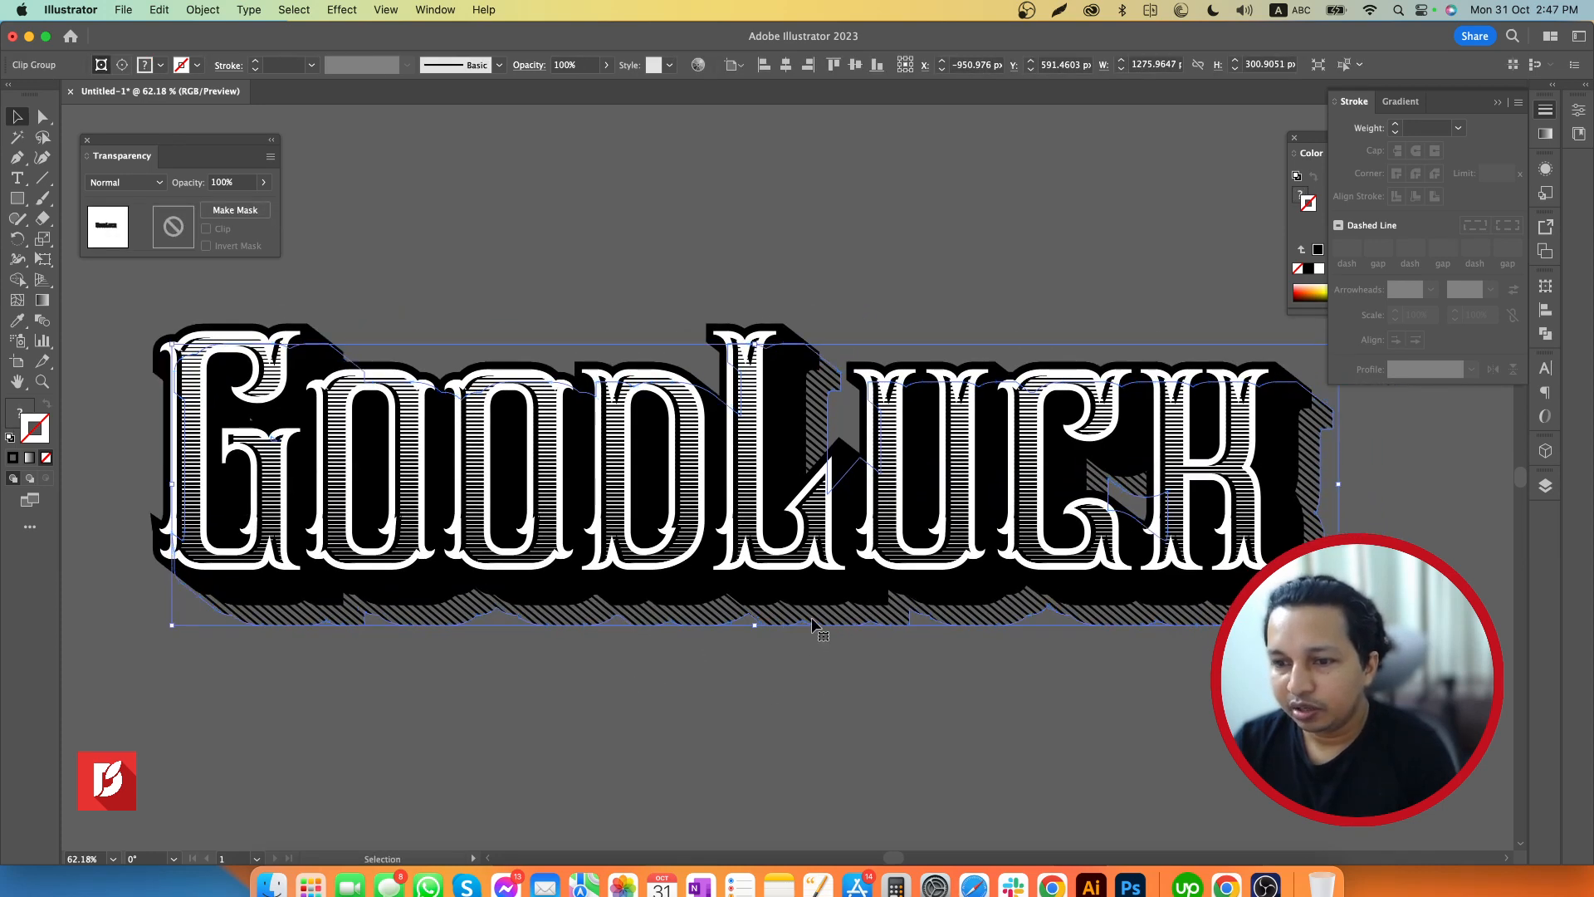
left_click_drag(812, 619, 812, 616)
left_click(860, 692)
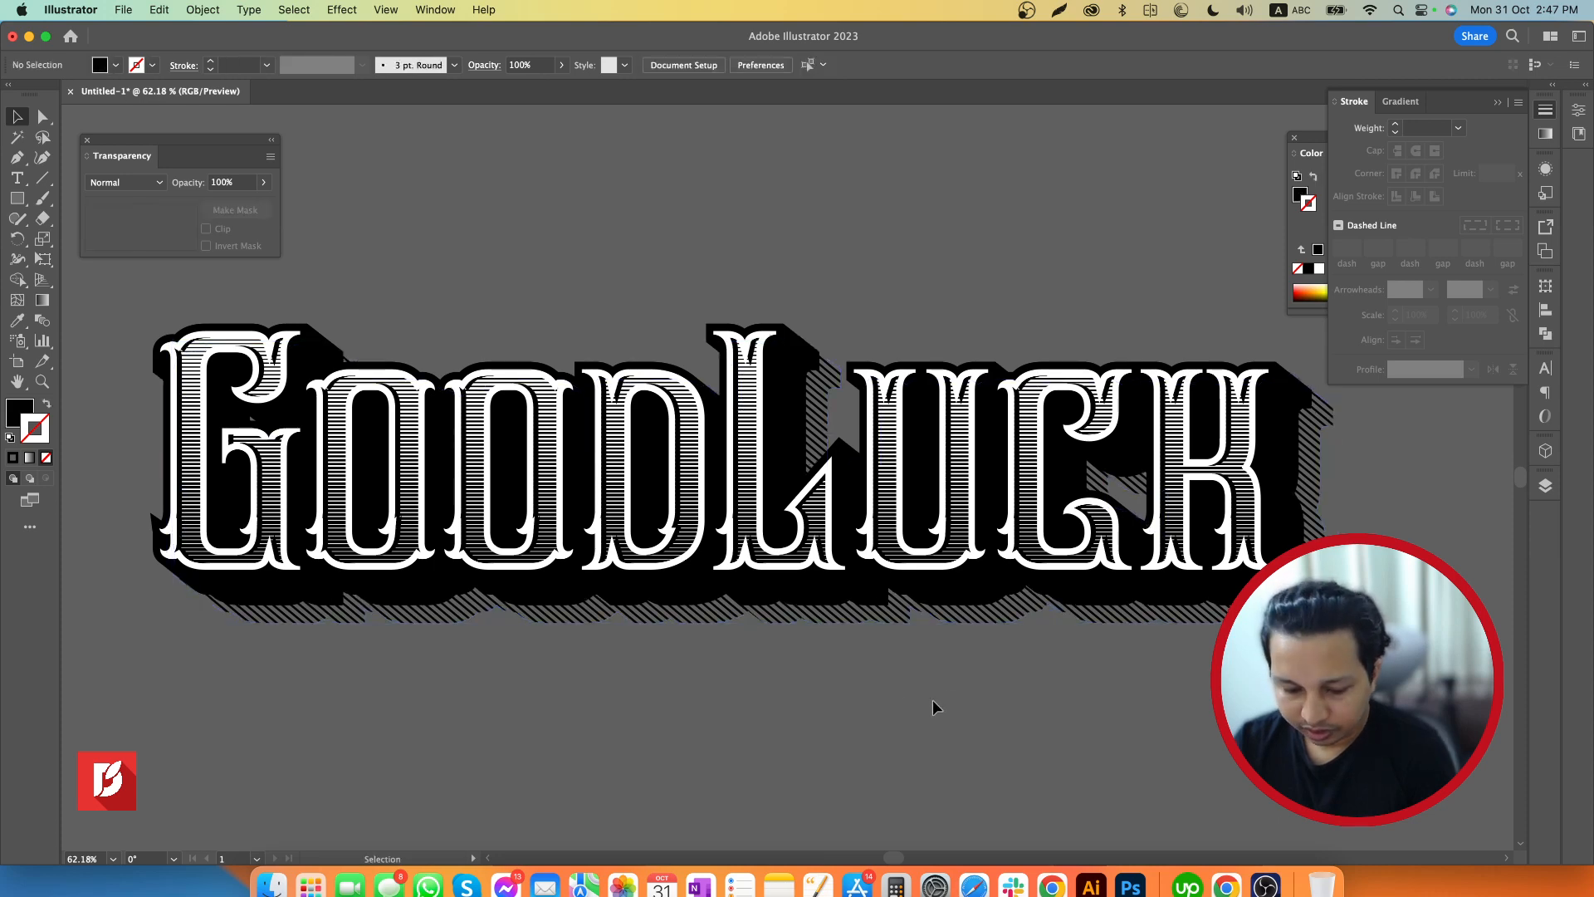
Group the entire GoodLuck lettering with its black extrusion and diagonal line shadow, and deselect it
key("z")
left_click_drag(963, 677, 805, 664)
key("space")
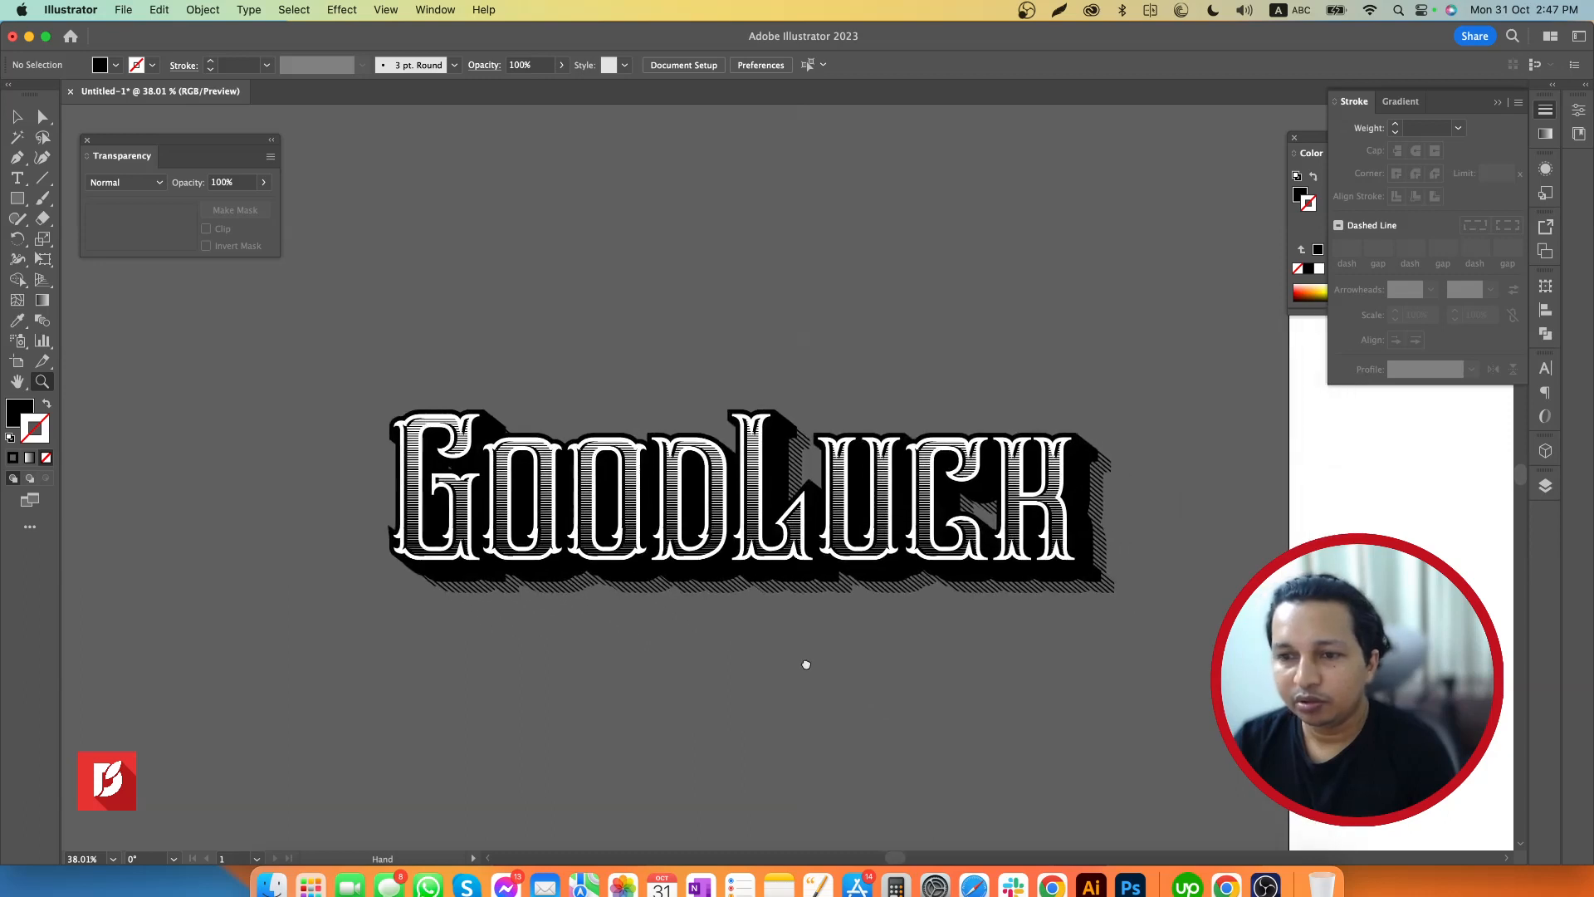
key("v")
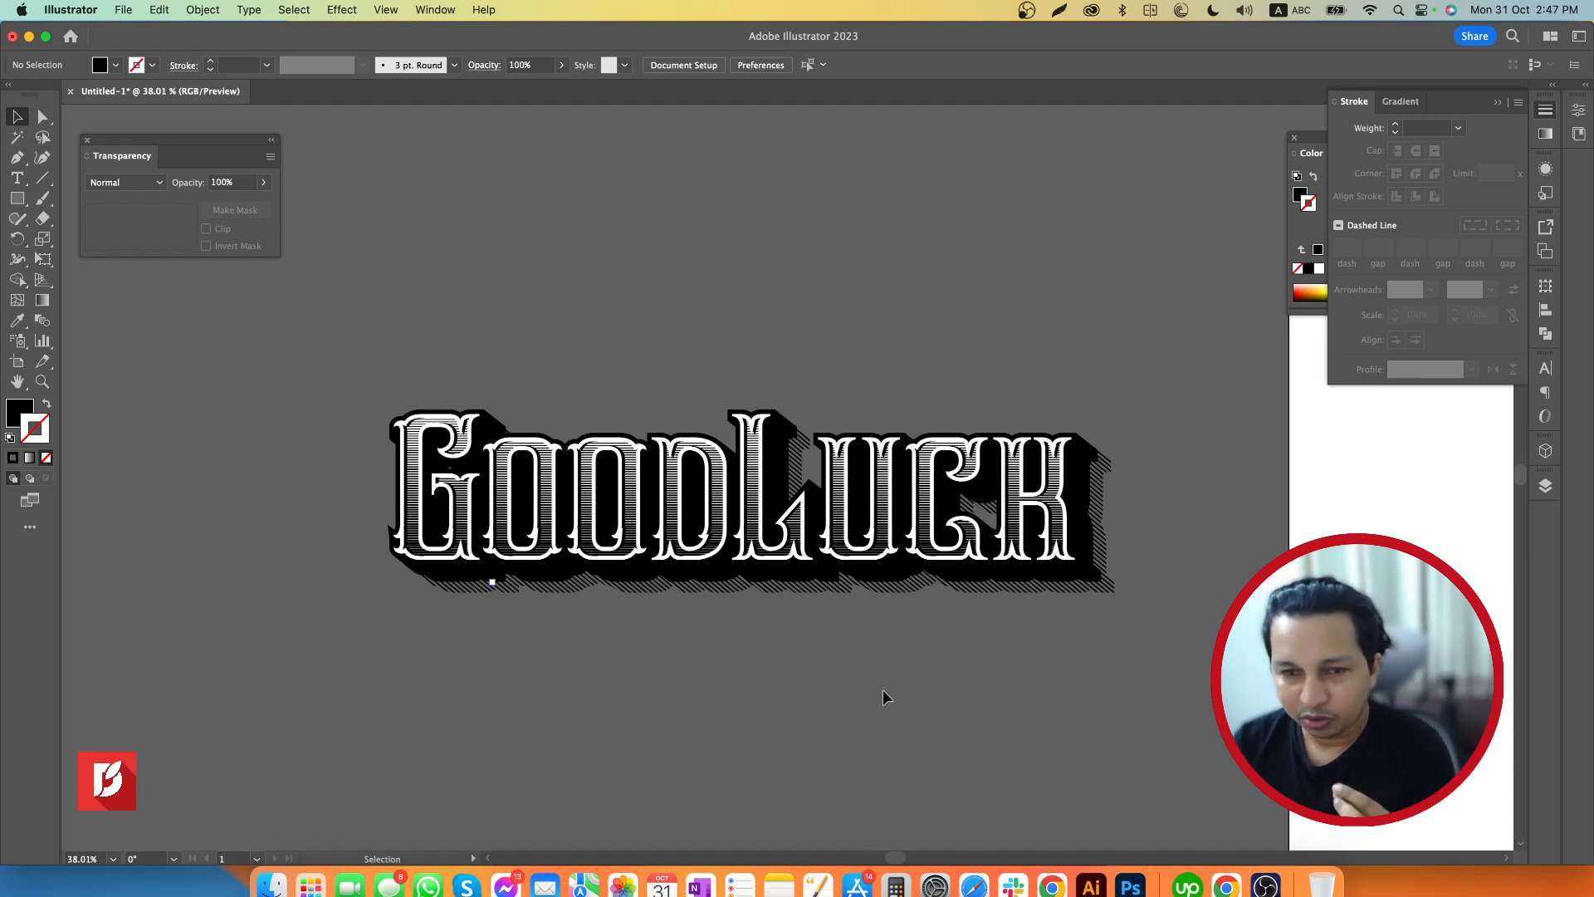
left_click_drag(1150, 381, 337, 692)
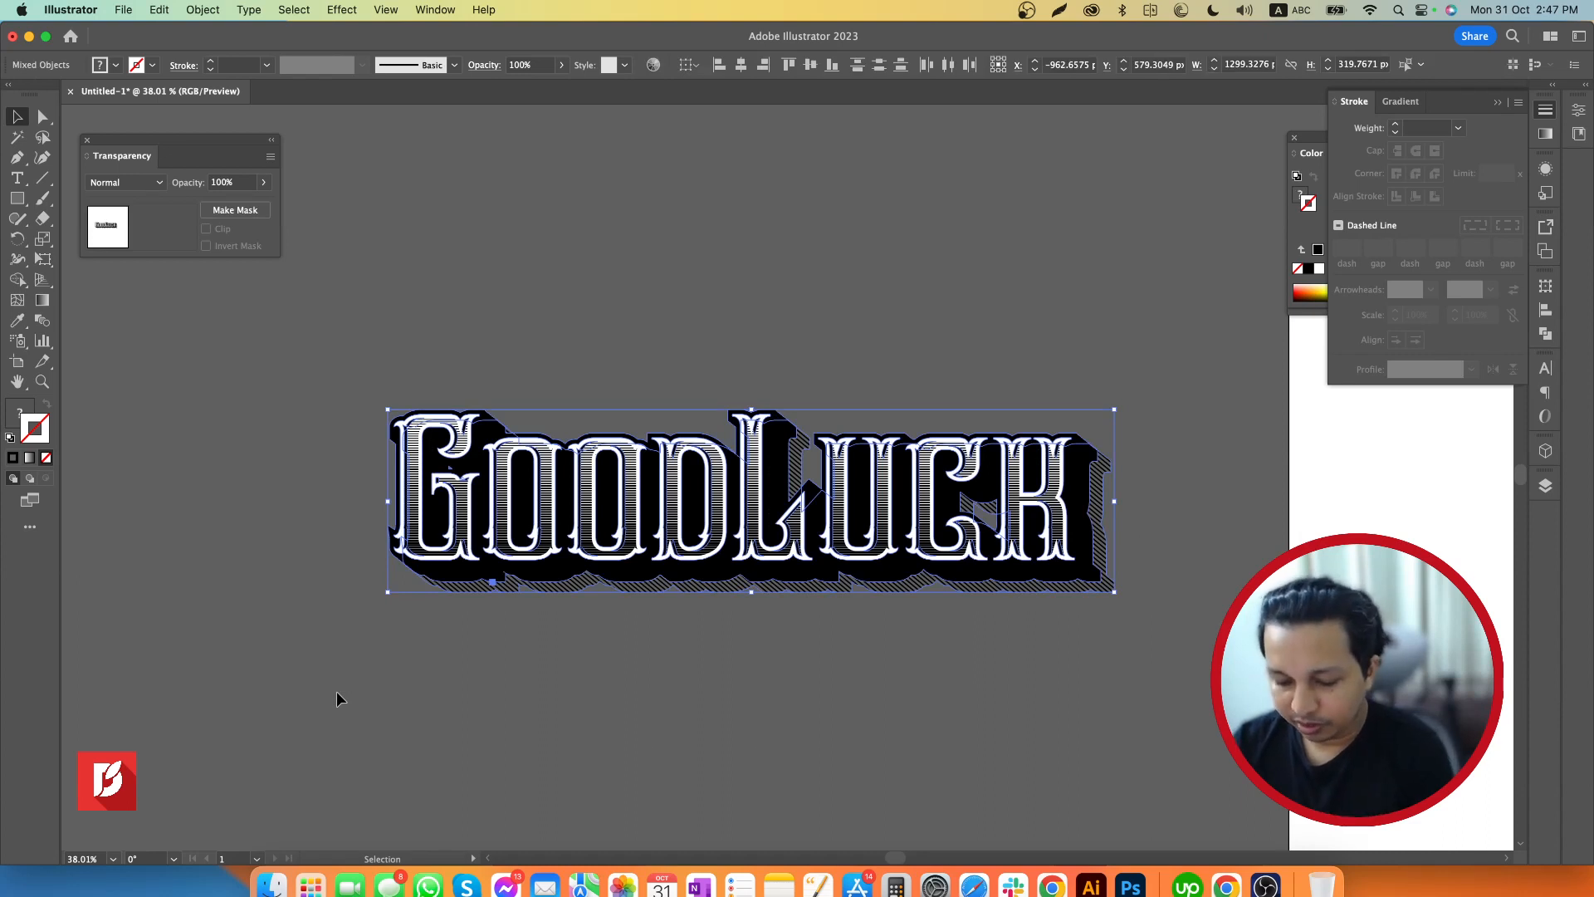
key("a")
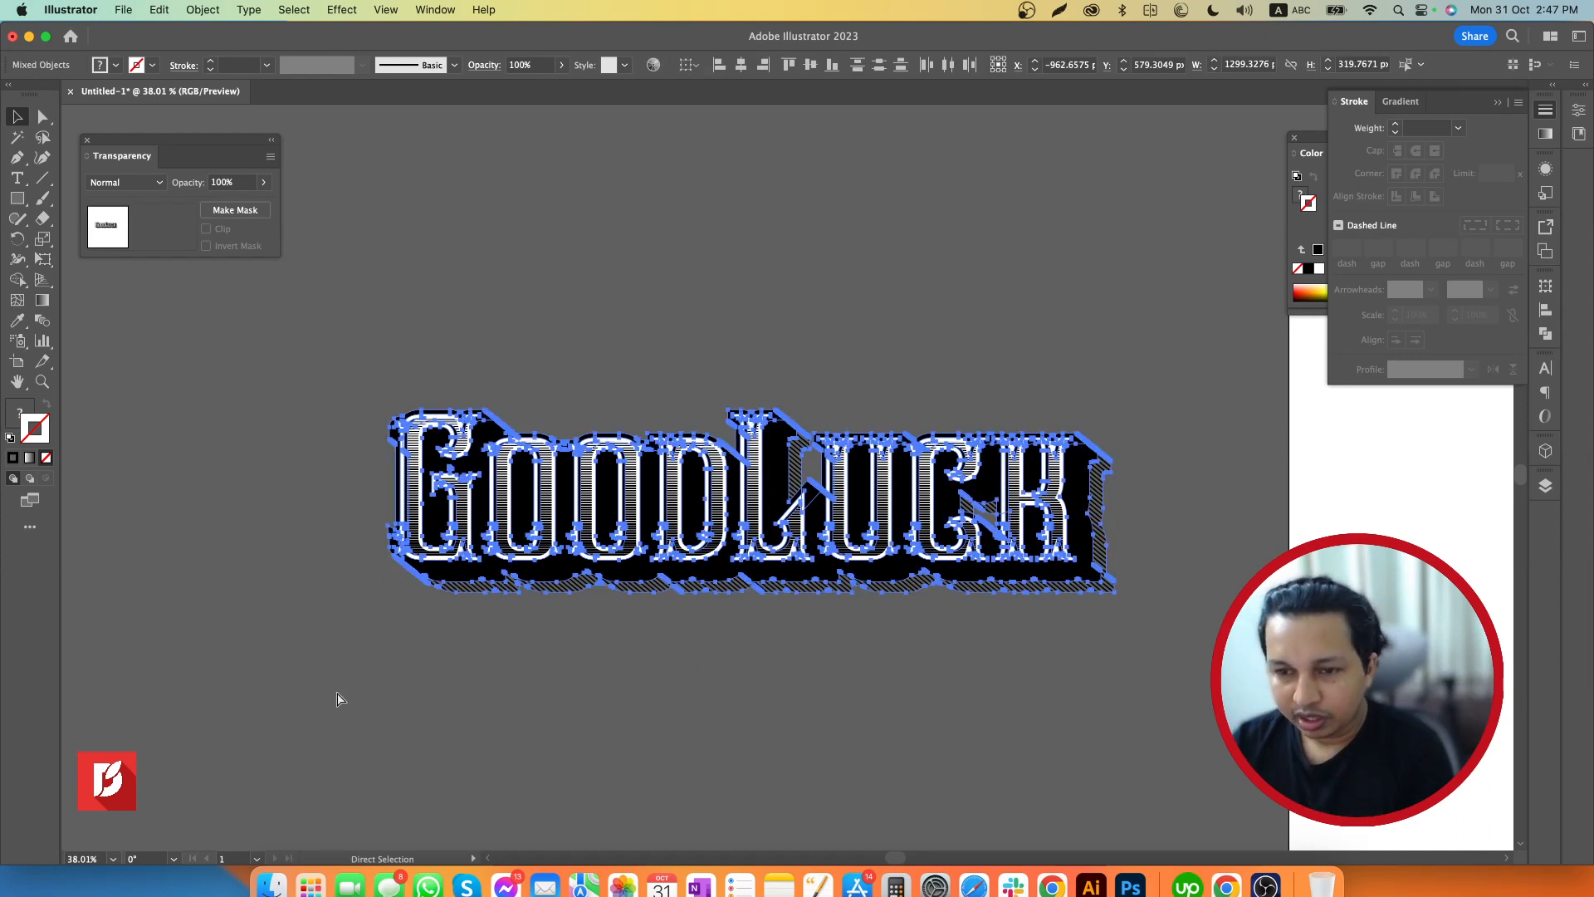
key("v")
left_click(586, 674)
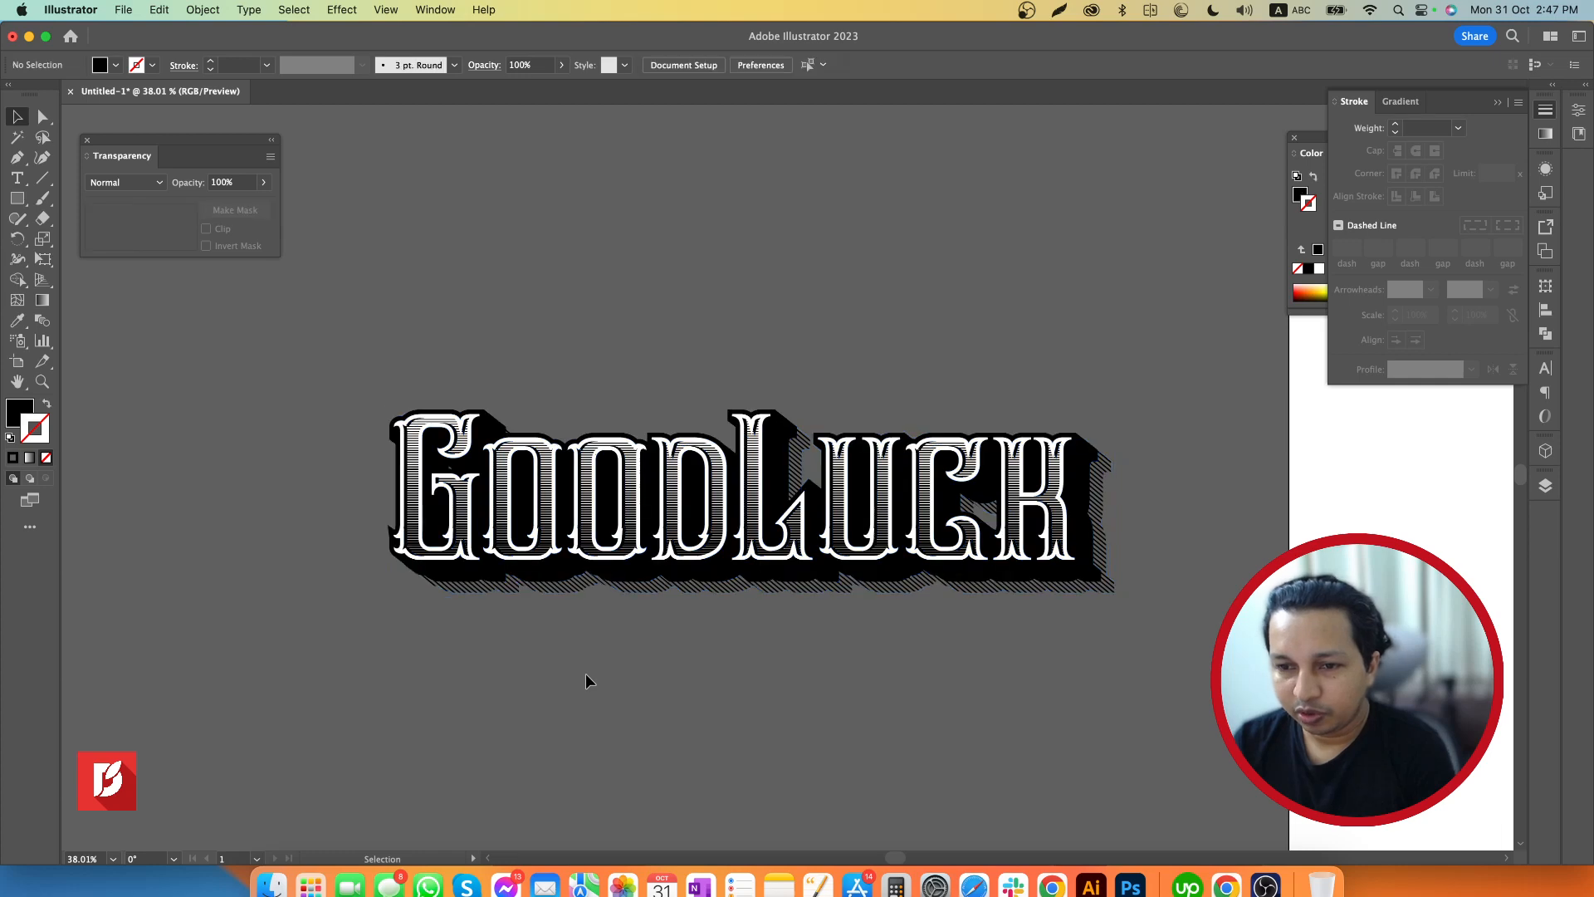
Duplicate the grouped GoodLuck lettering onto the white artboard
left_click_drag(721, 674, 480, 665)
left_click_drag(737, 692, 468, 673)
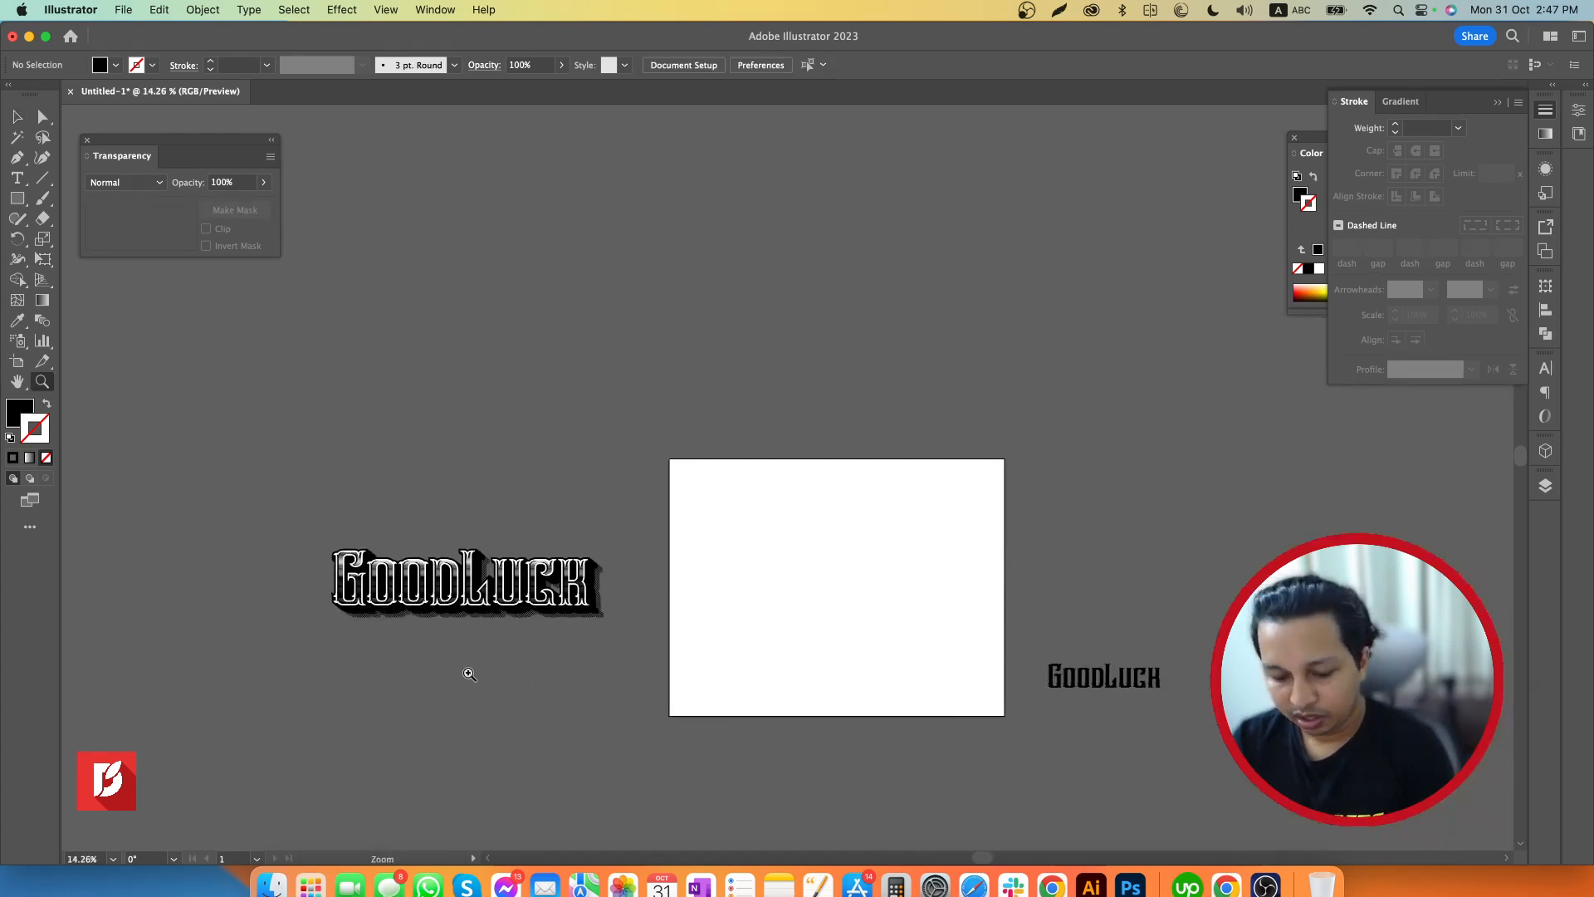
left_click(424, 601)
left_click_drag(423, 601, 1113, 596)
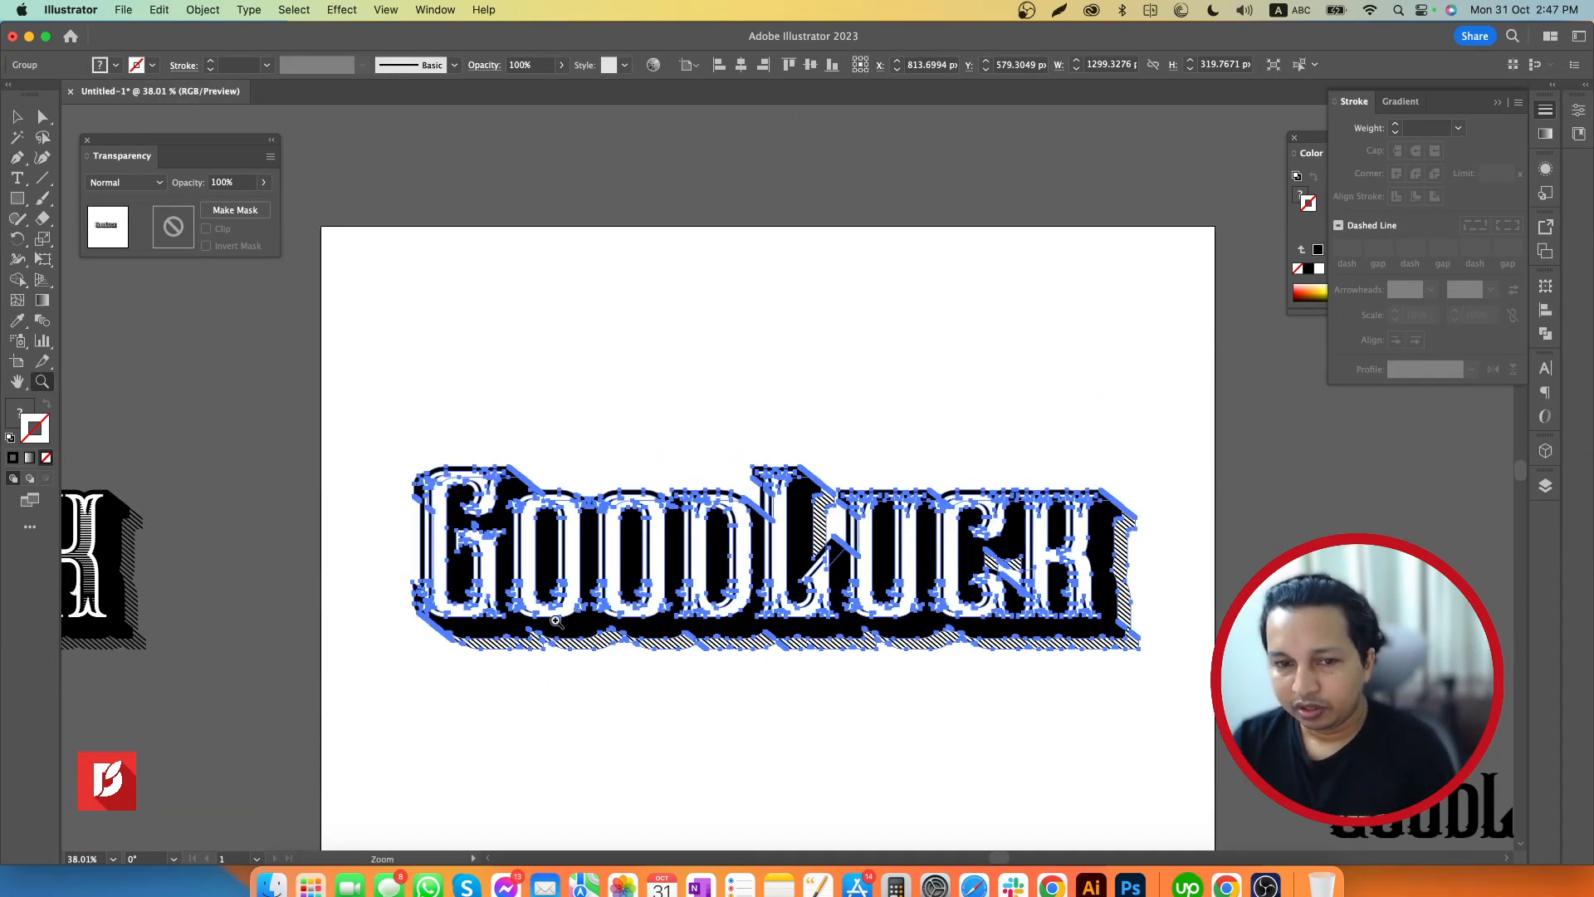
left_click_drag(727, 632, 731, 544)
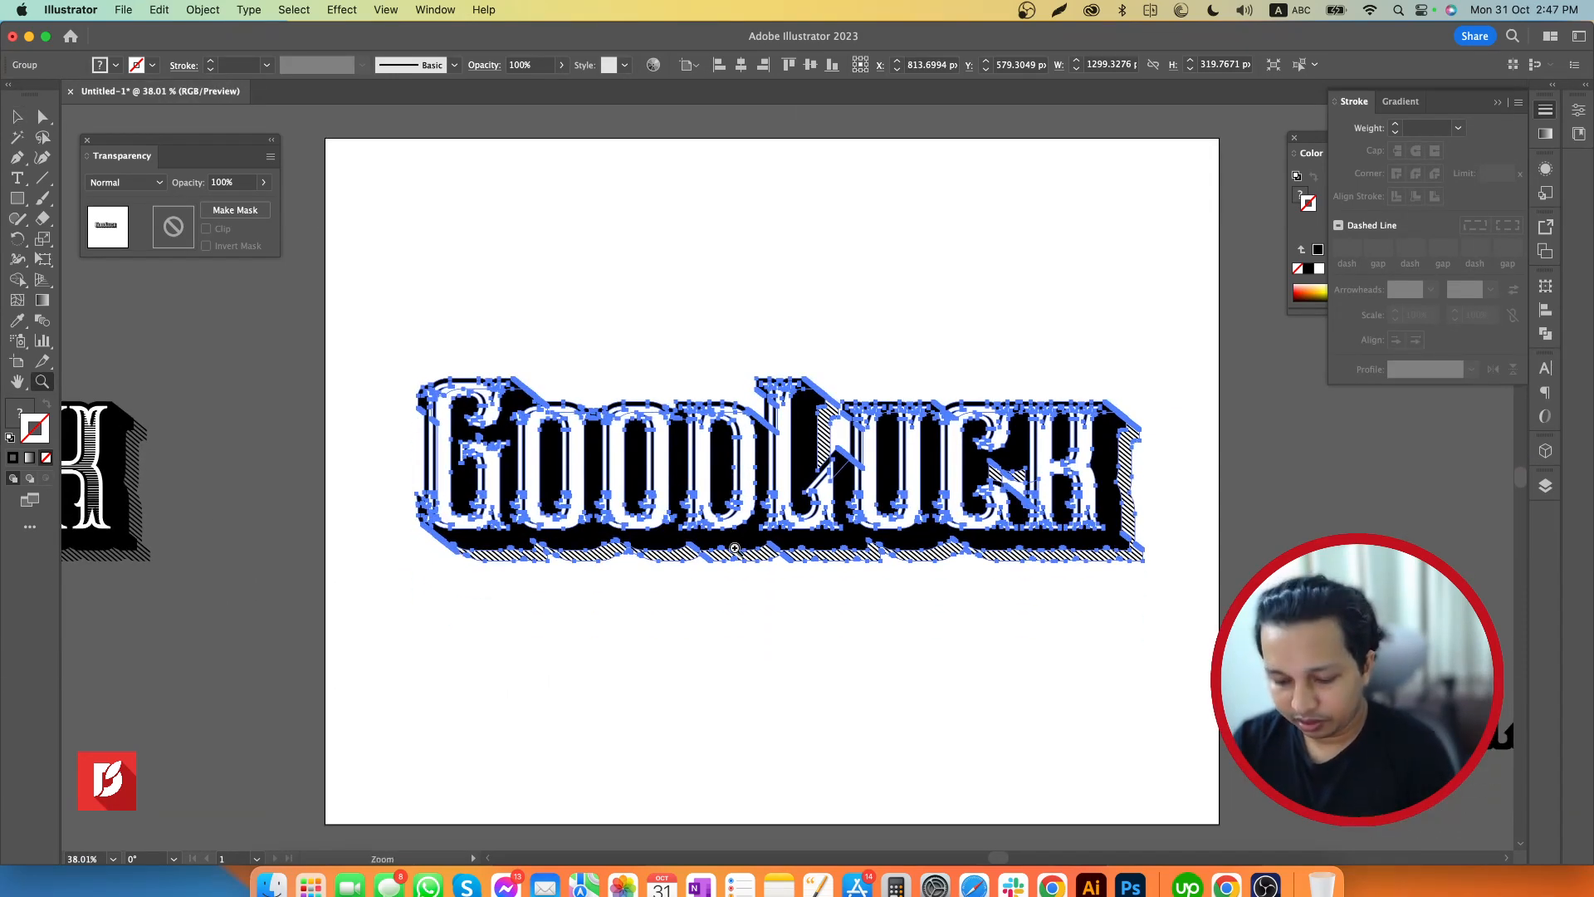
Scale the lettering copy down proportionally to about 955 px wide and move it near the middle of the artboard
key("v")
left_click_drag(1145, 373, 1046, 428)
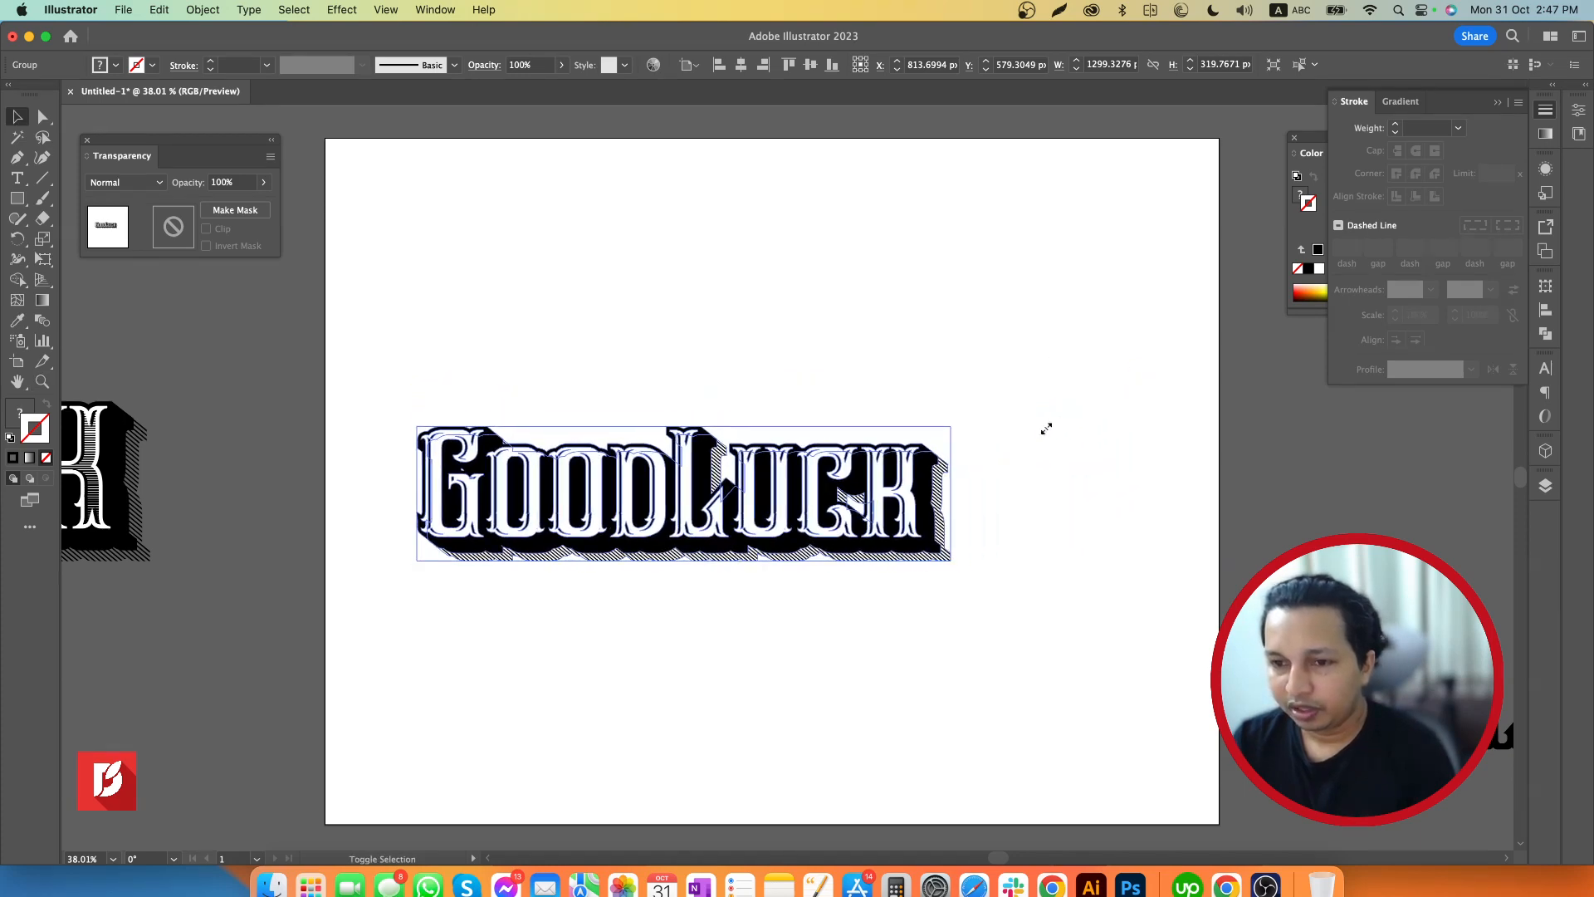
left_click_drag(896, 504, 988, 479)
left_click(1122, 427)
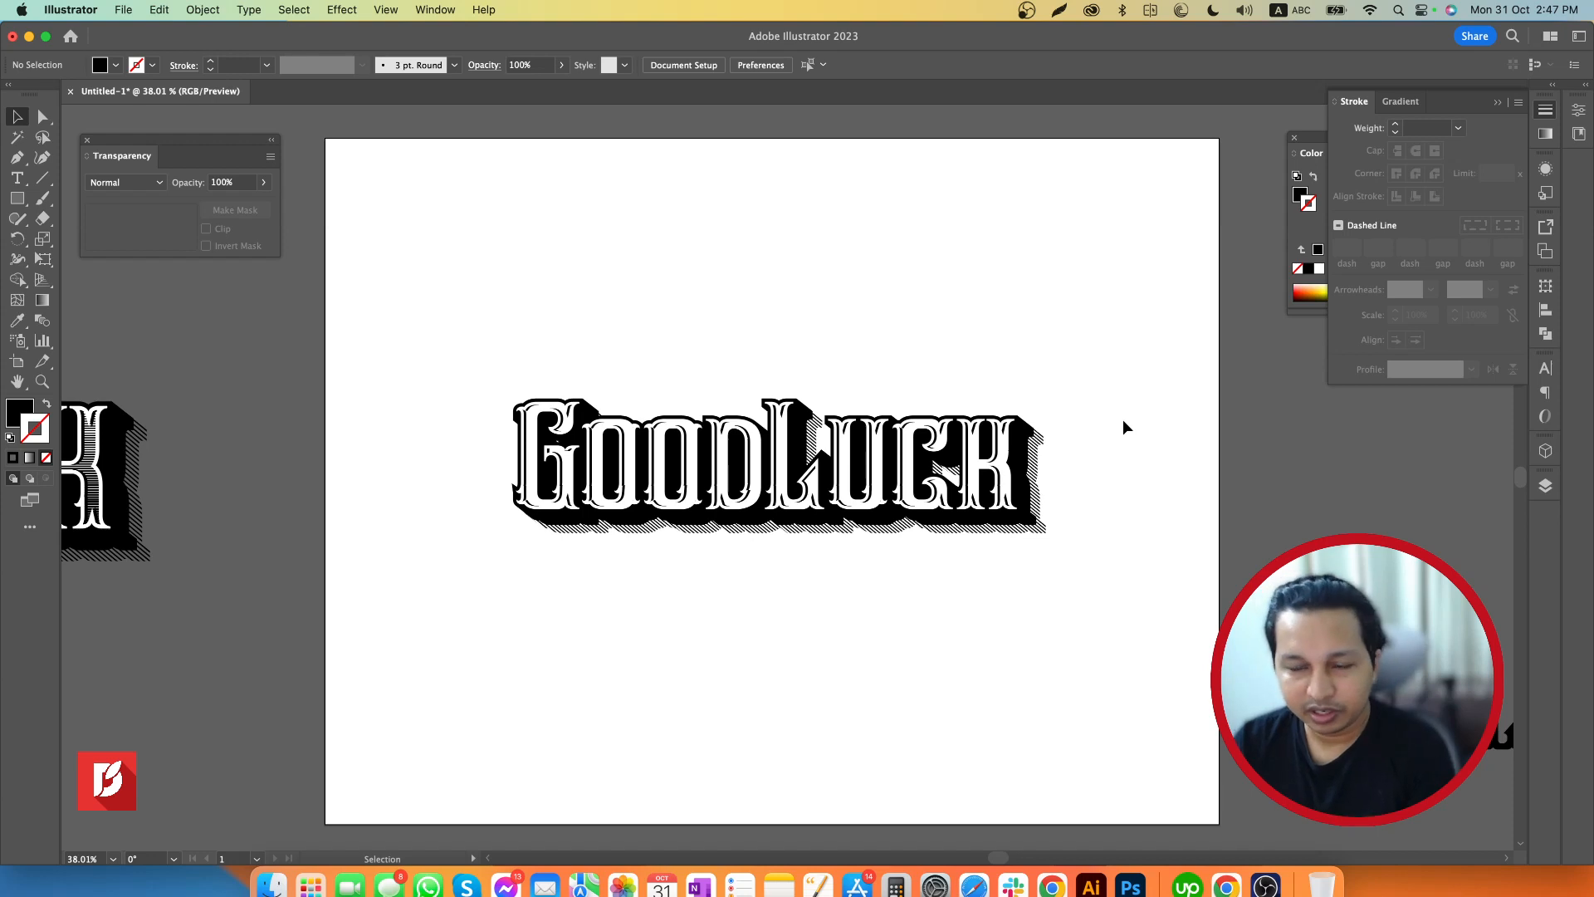
Select the lettering copy on the artboard and bring up the Warp effects
left_click(976, 459)
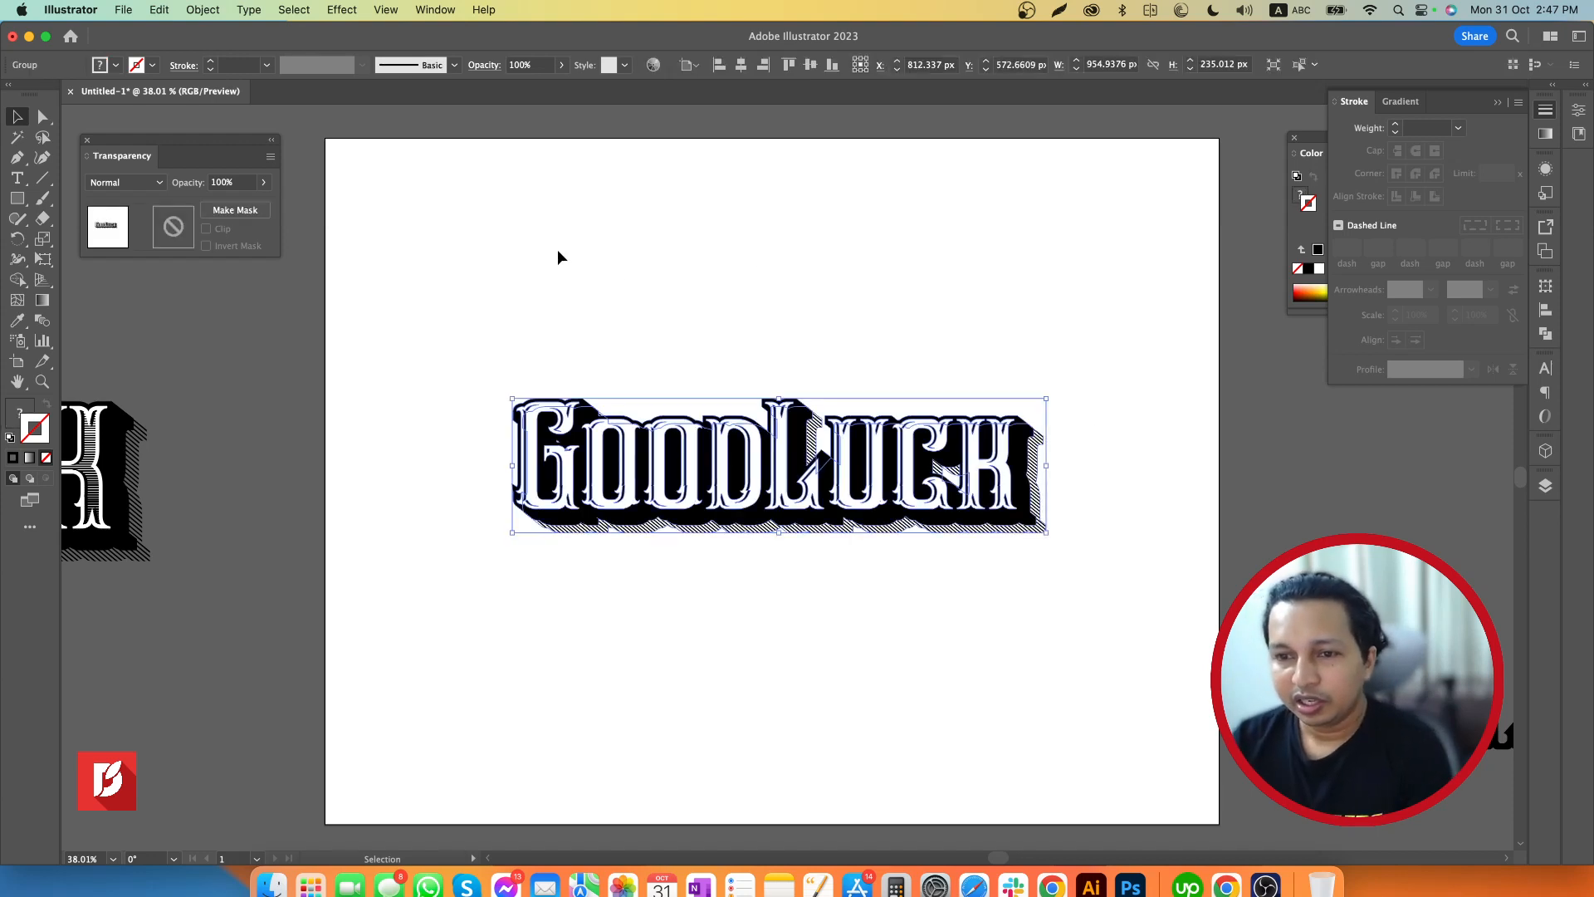
left_click(339, 10)
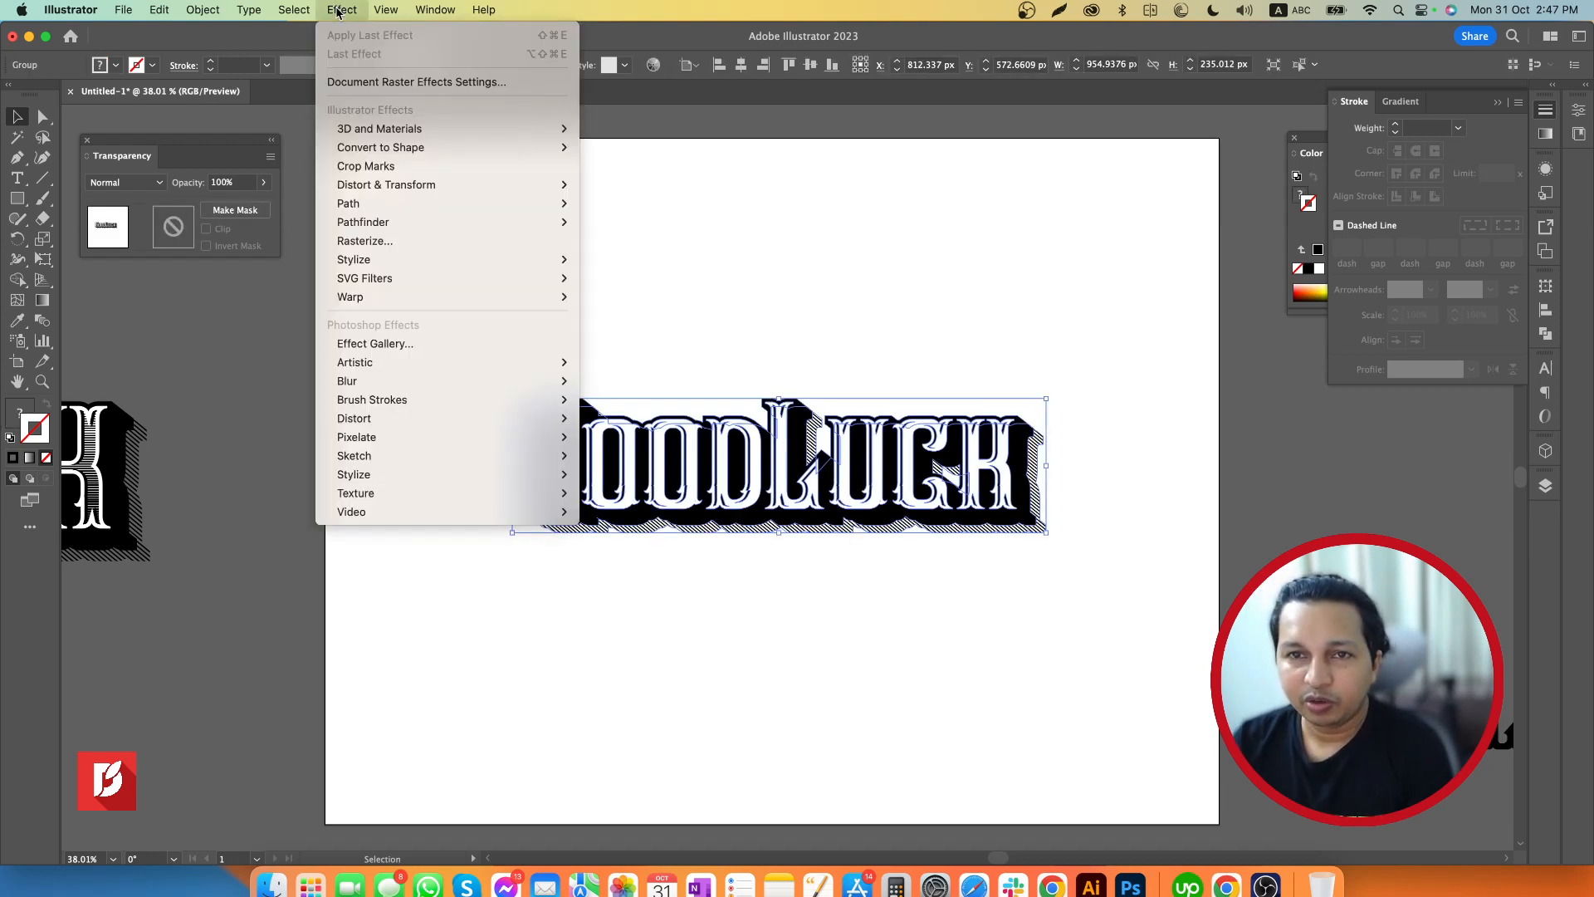
mouse_move(382, 307)
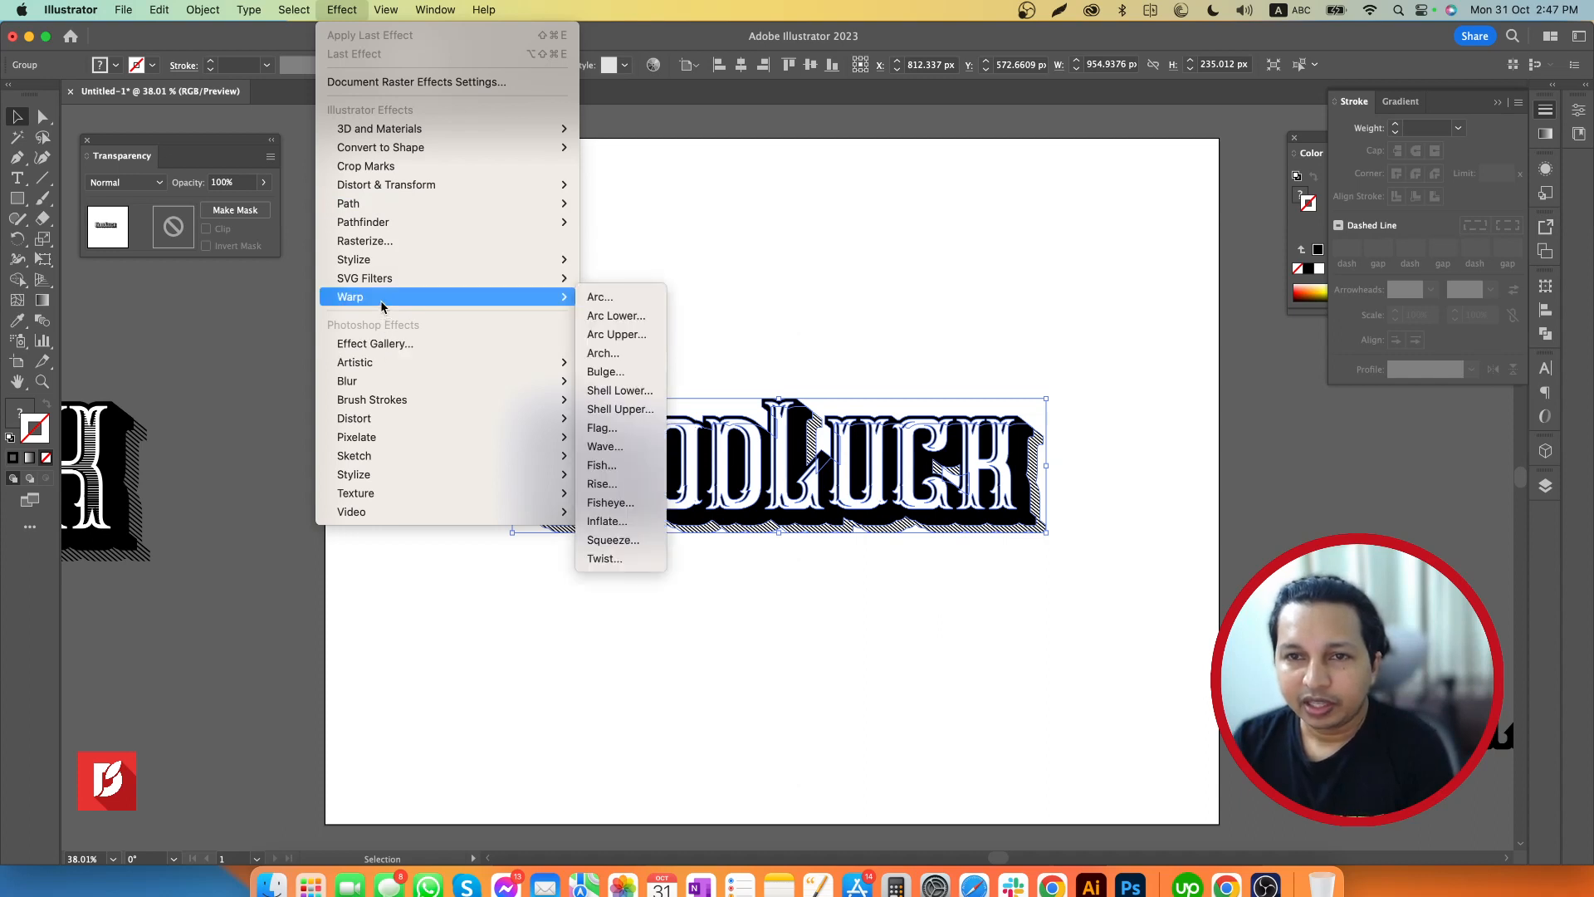
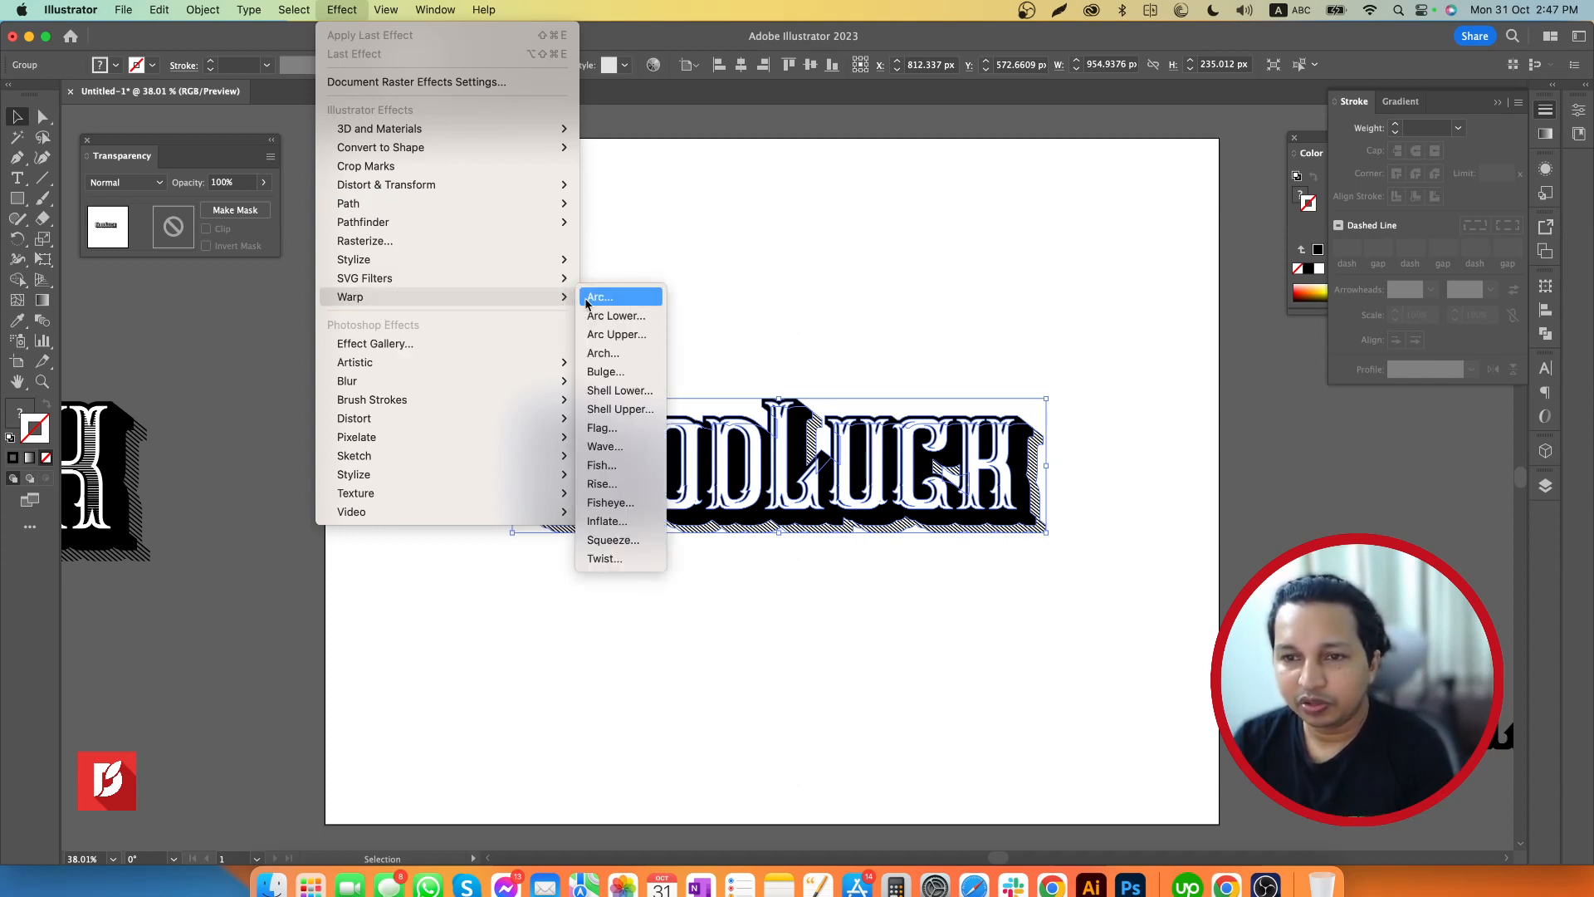
Try a horizontal Wave warp on the lettering copy with several reduced bend amounts
left_click(617, 428)
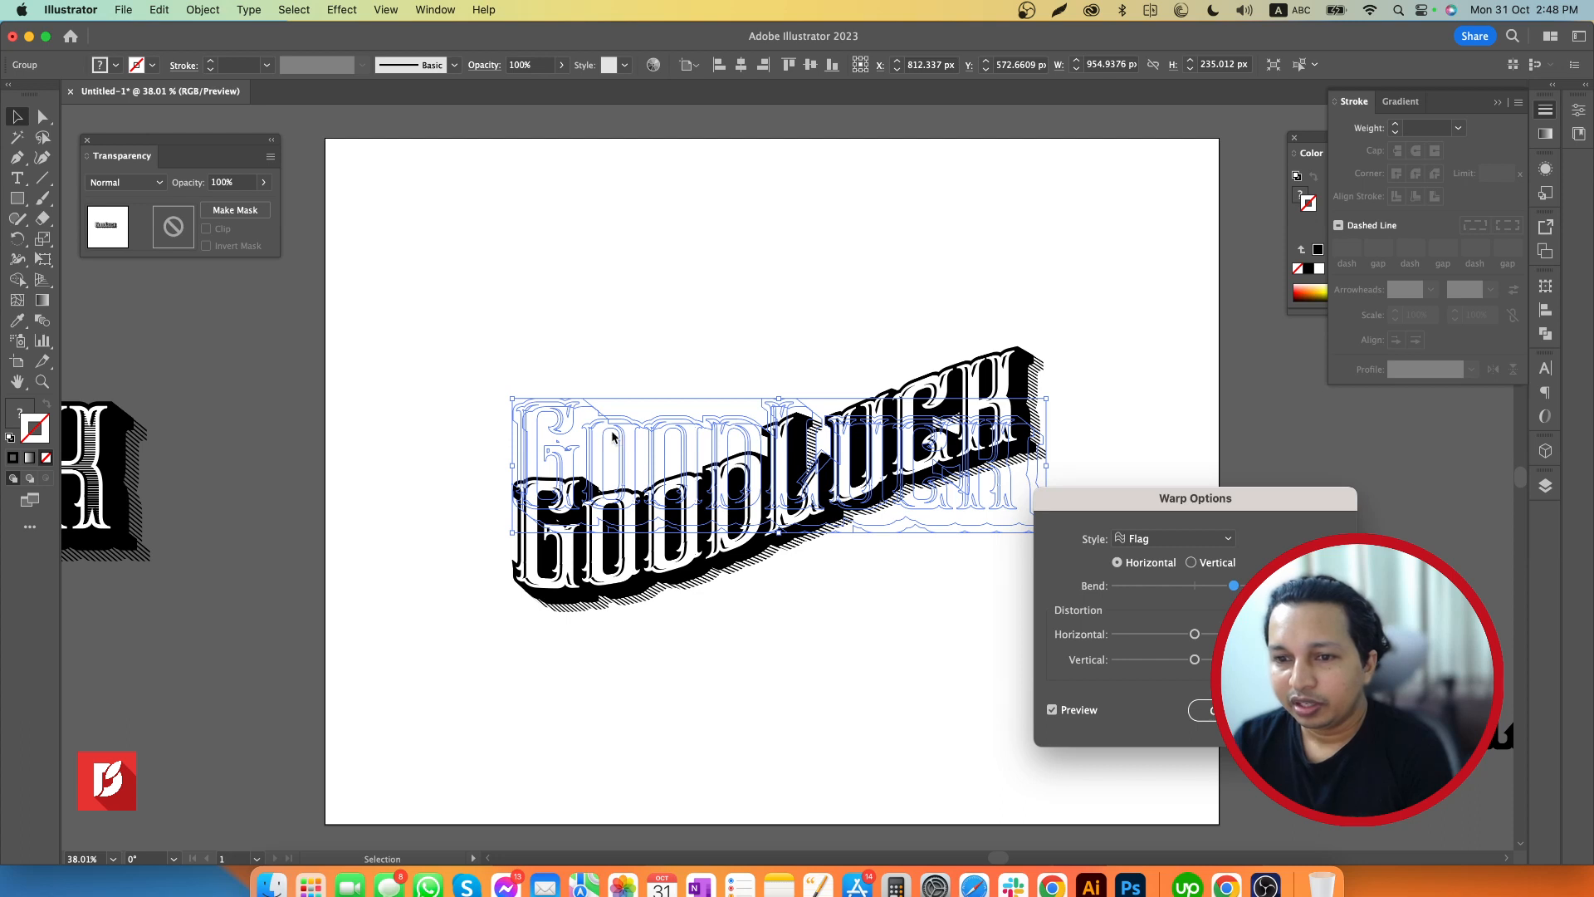
left_click(1186, 540)
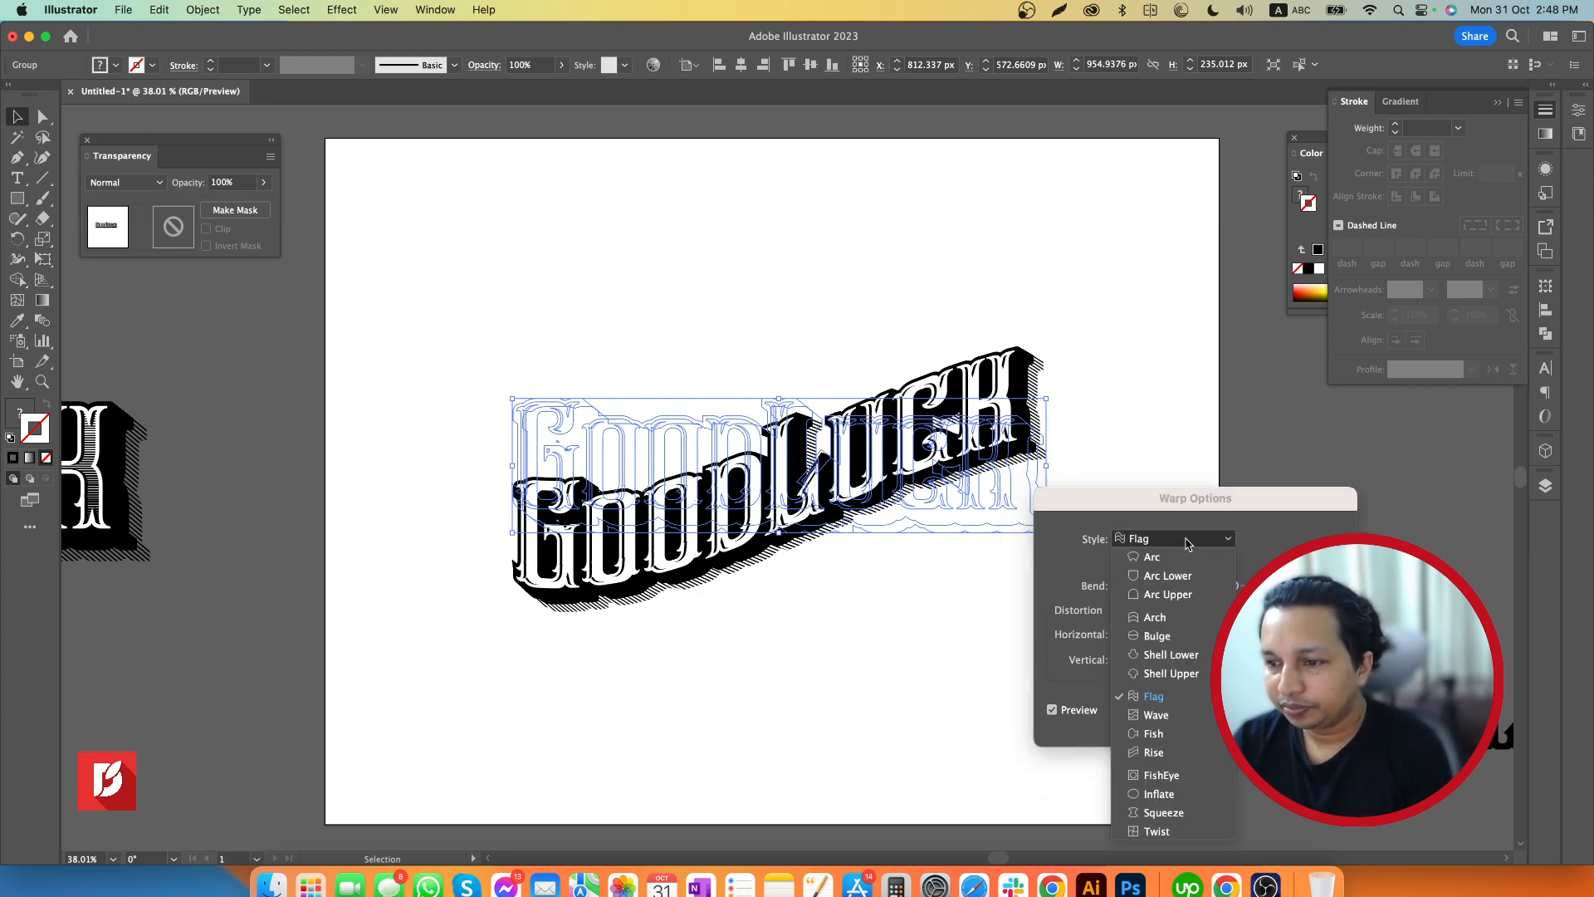
left_click(1169, 716)
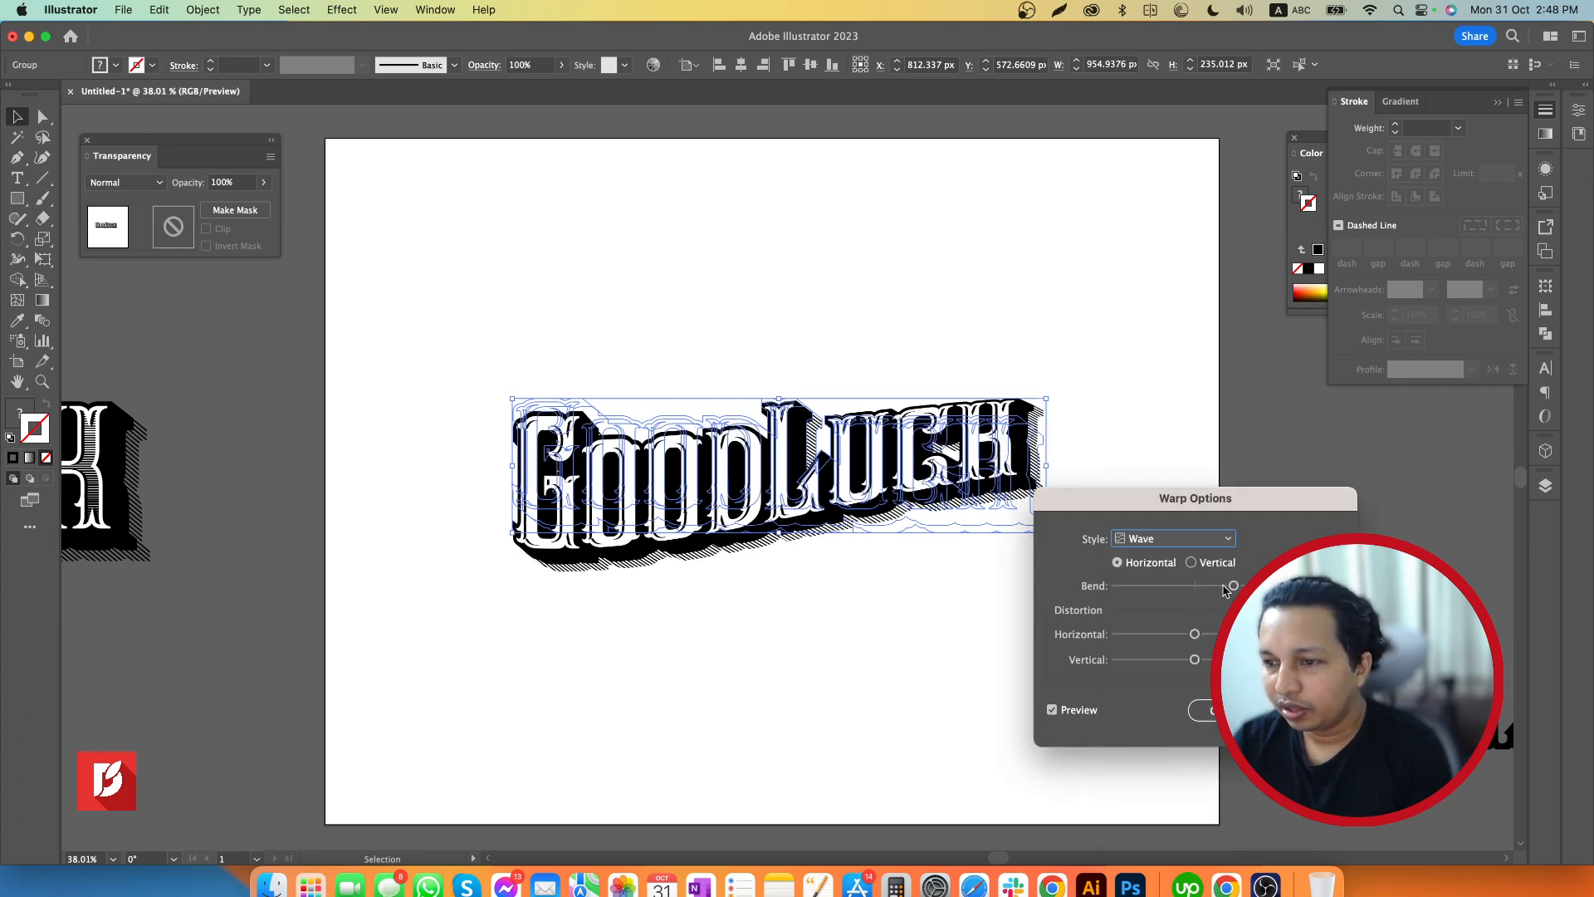
left_click_drag(1224, 586, 1212, 588)
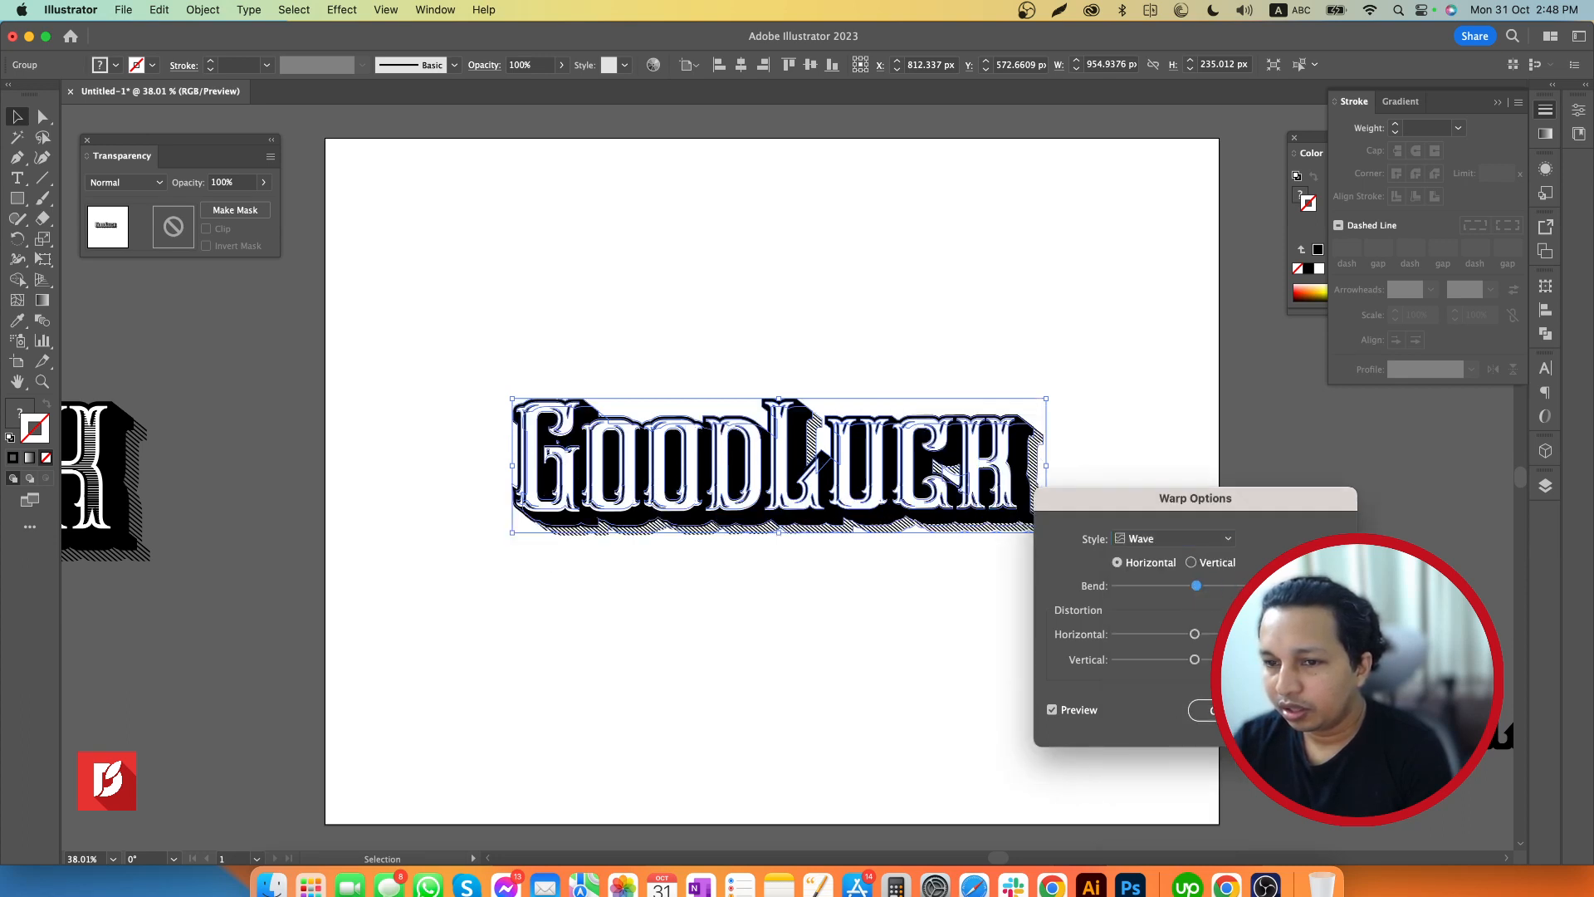
left_click(1188, 539)
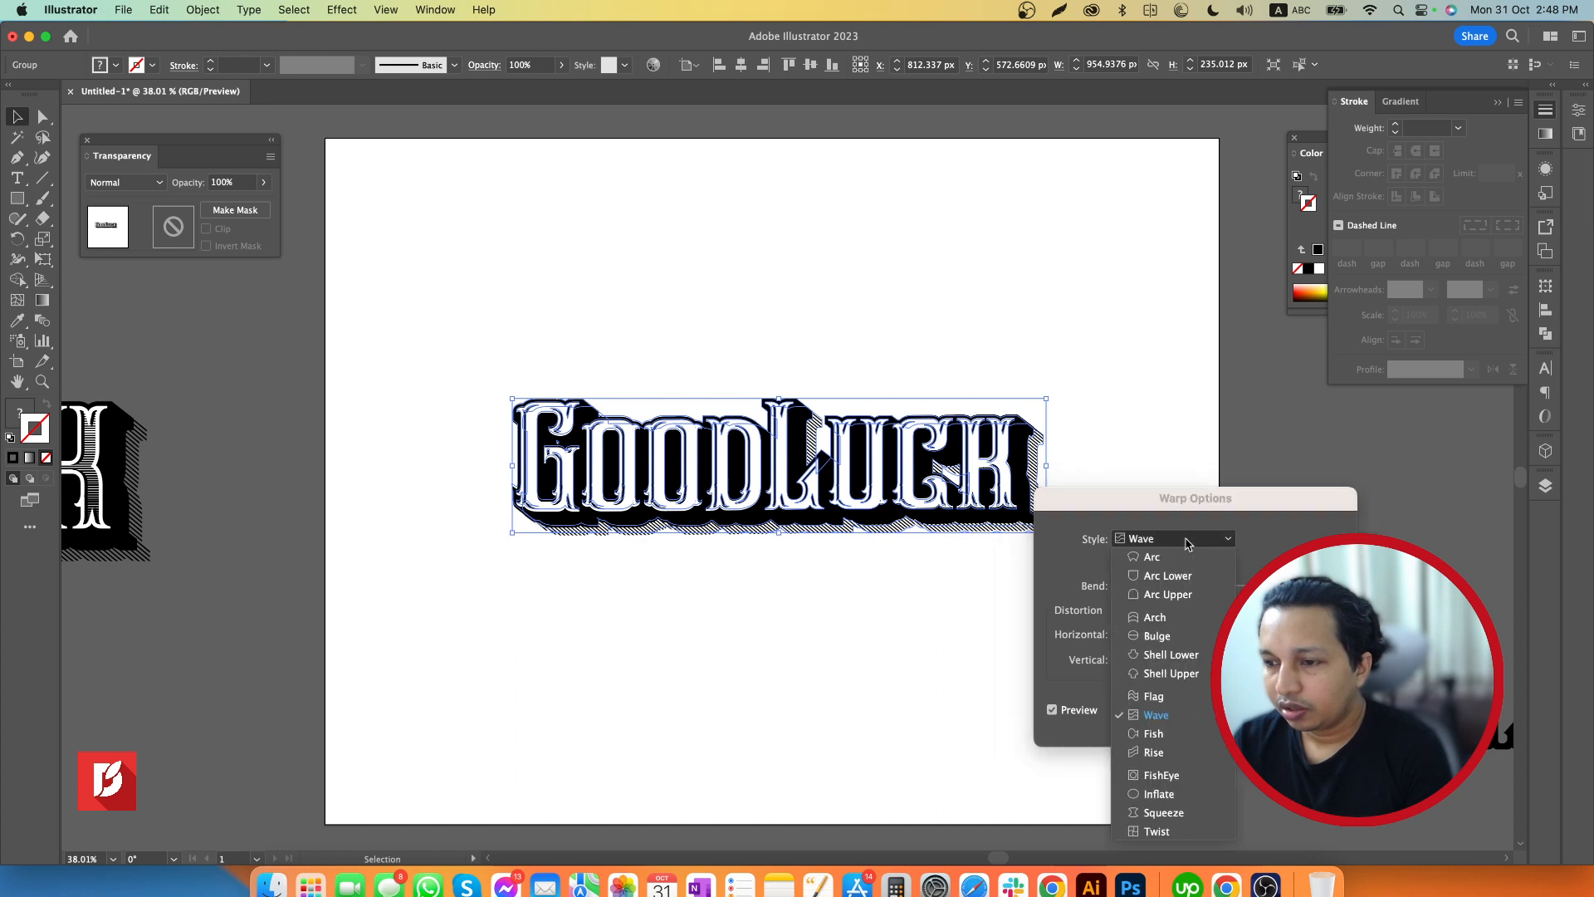
left_click(1283, 565)
left_click_drag(1196, 635, 1202, 590)
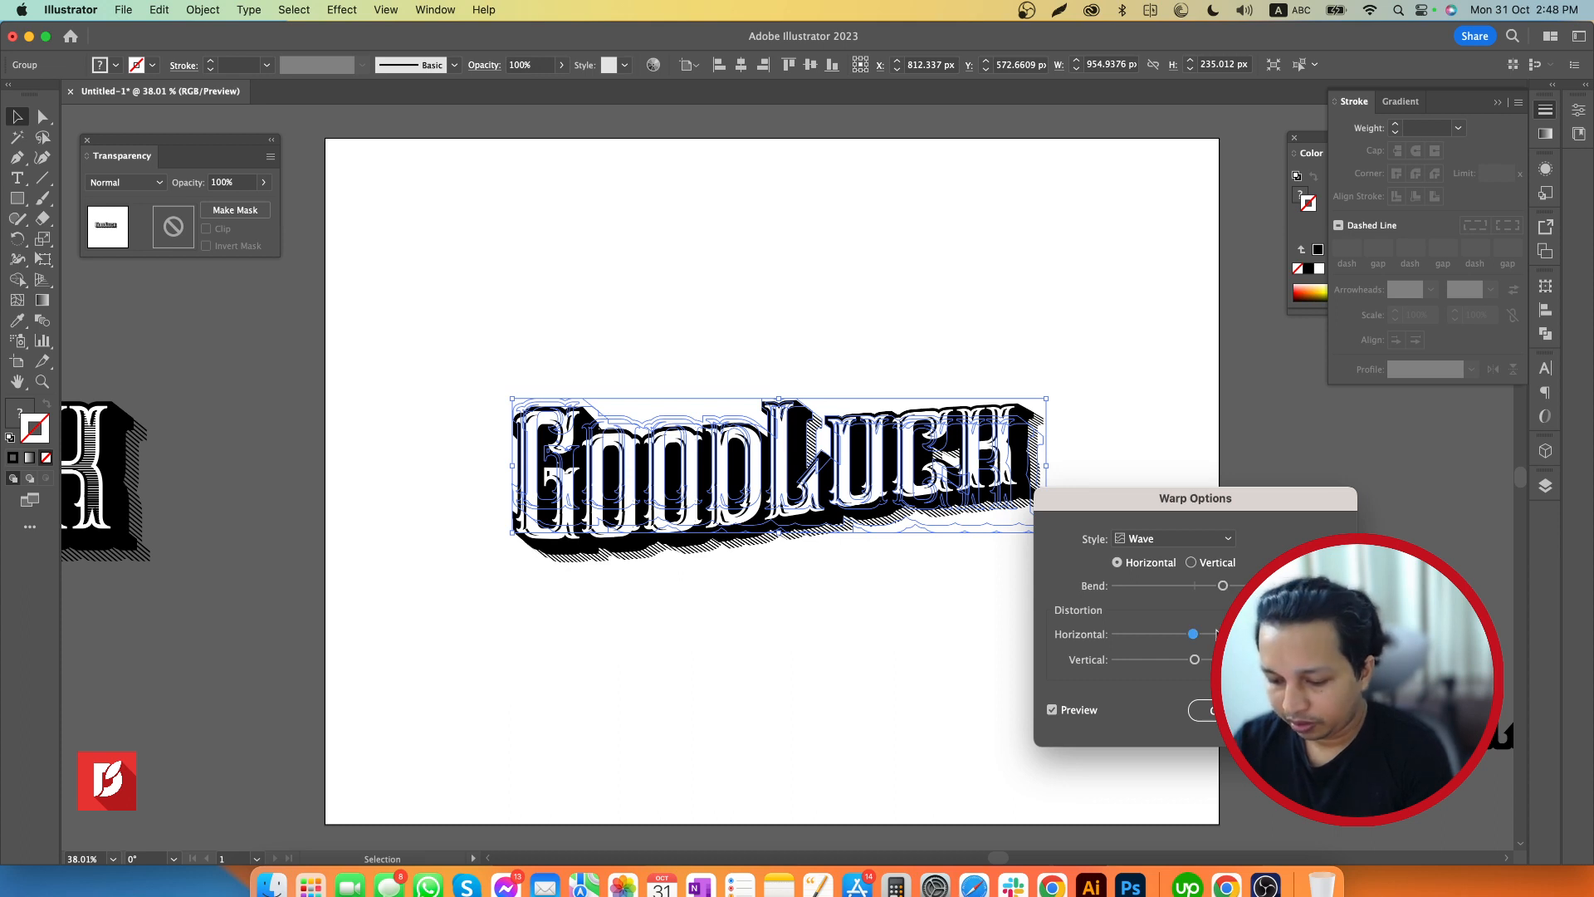
Apply a horizontal Flag warp with a slight bend to the lettering copy and deselect it
left_click(1174, 539)
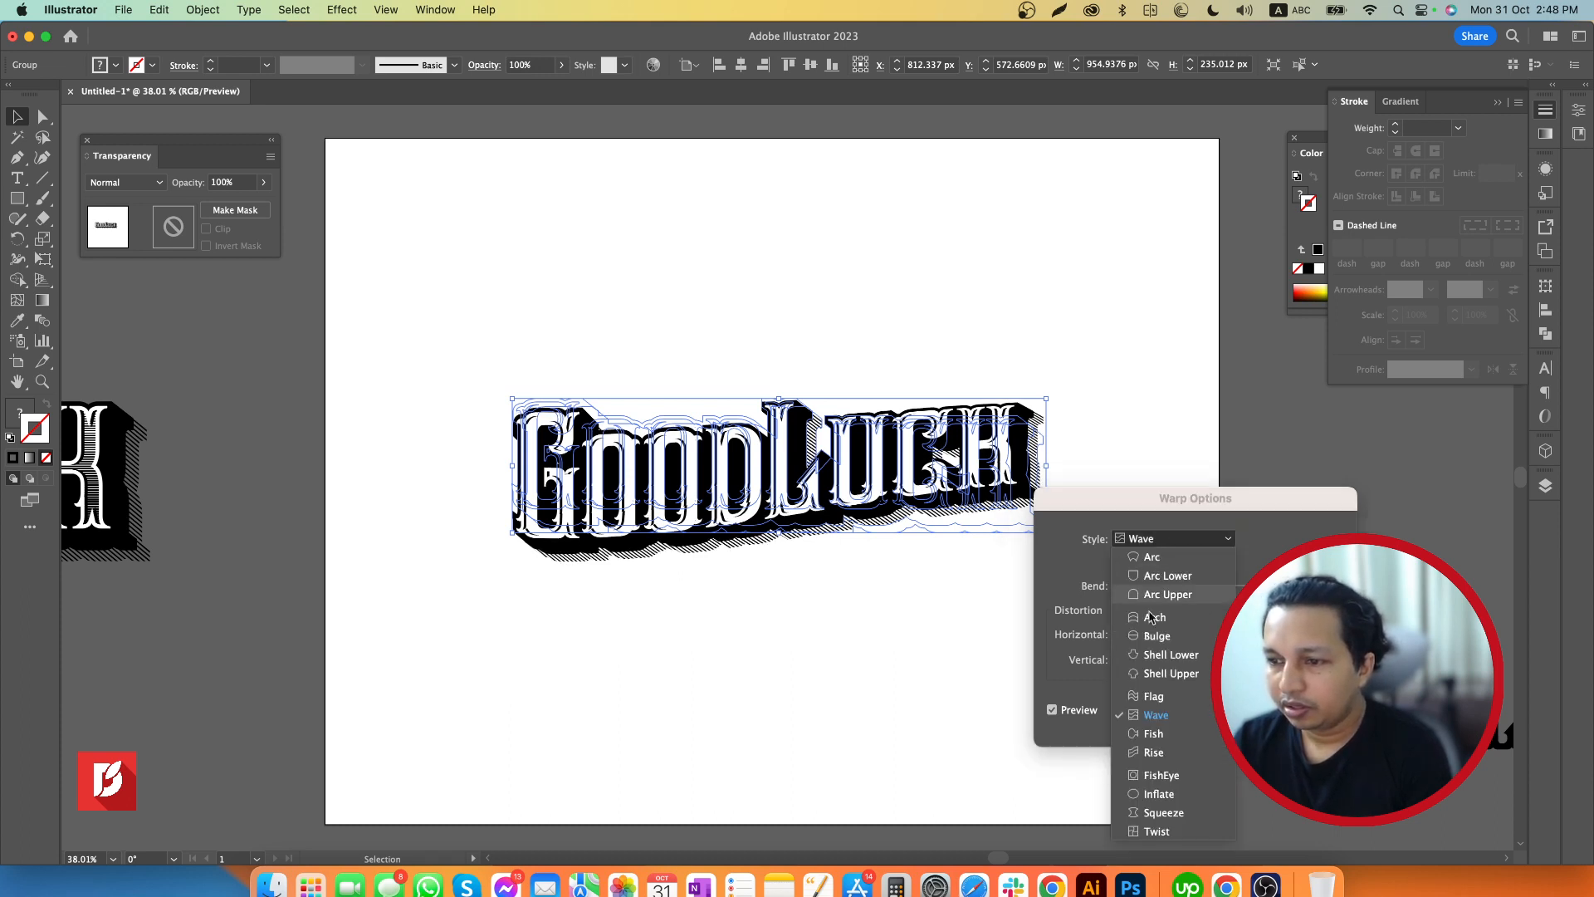
left_click(1153, 697)
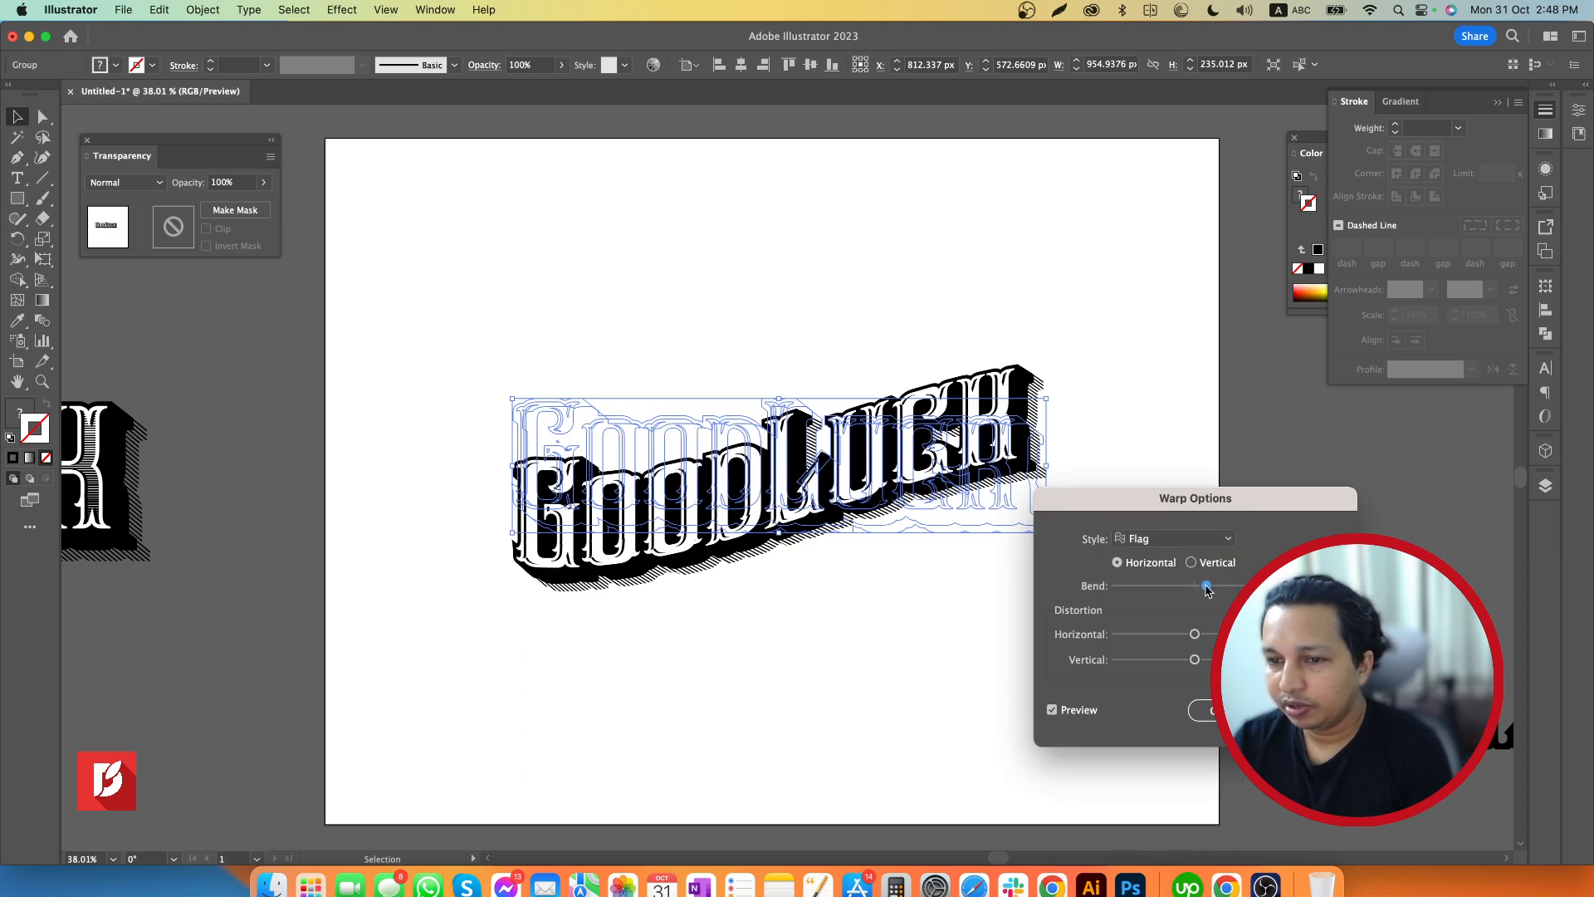
left_click_drag(1222, 585, 1207, 586)
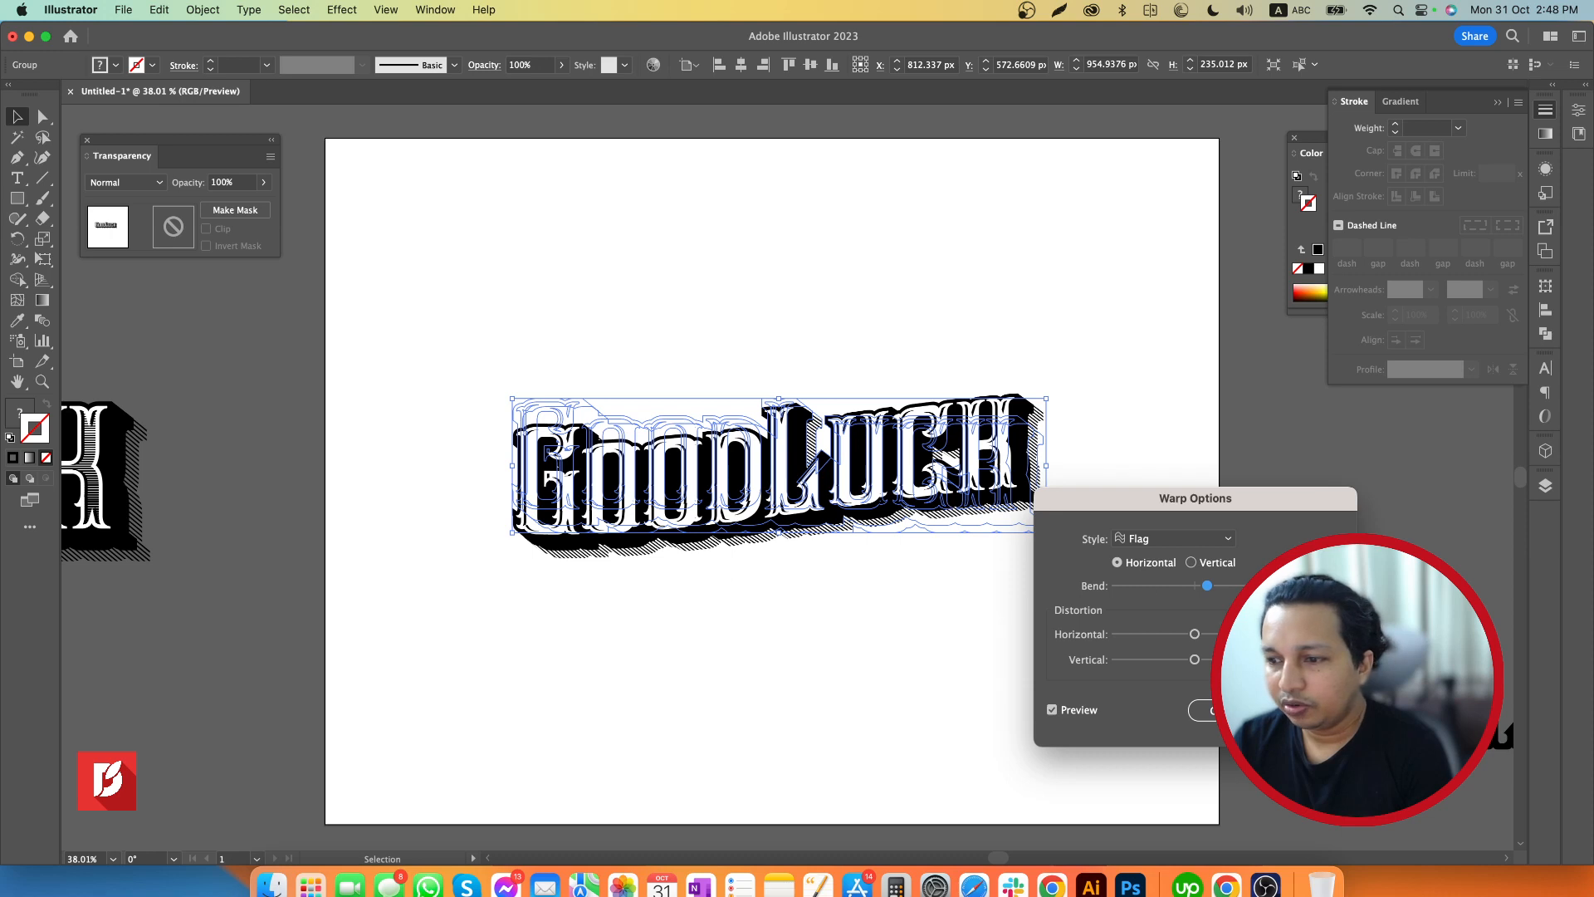
key("Return")
left_click(1039, 654)
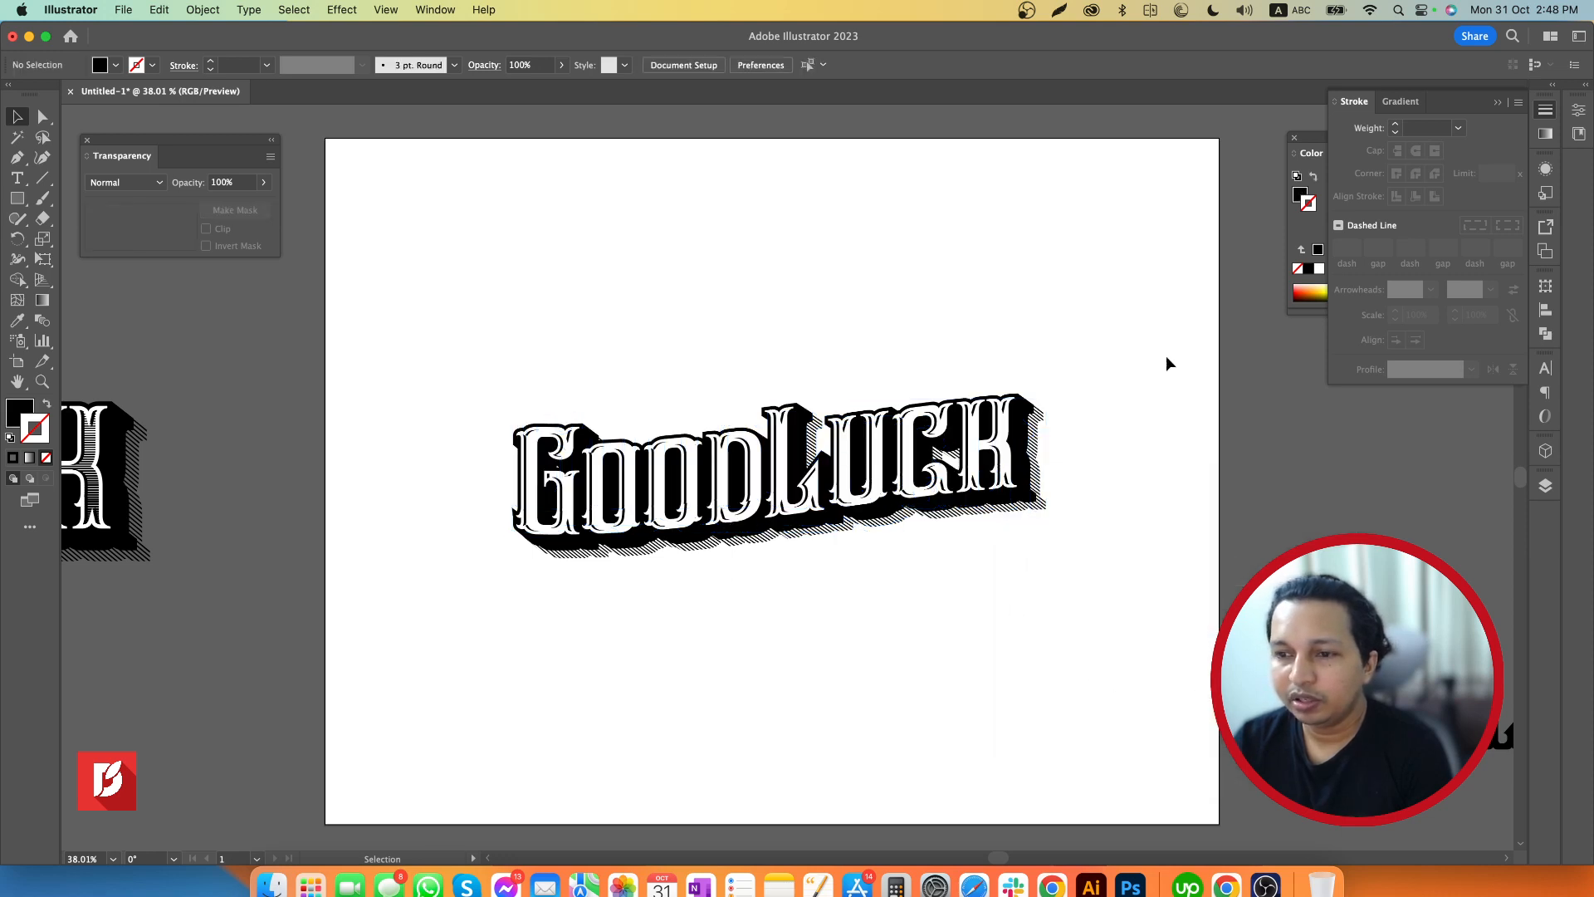
Expand the appearance of the flag-warped lettering copy and deselect it
left_click_drag(1145, 324, 735, 627)
left_click(202, 9)
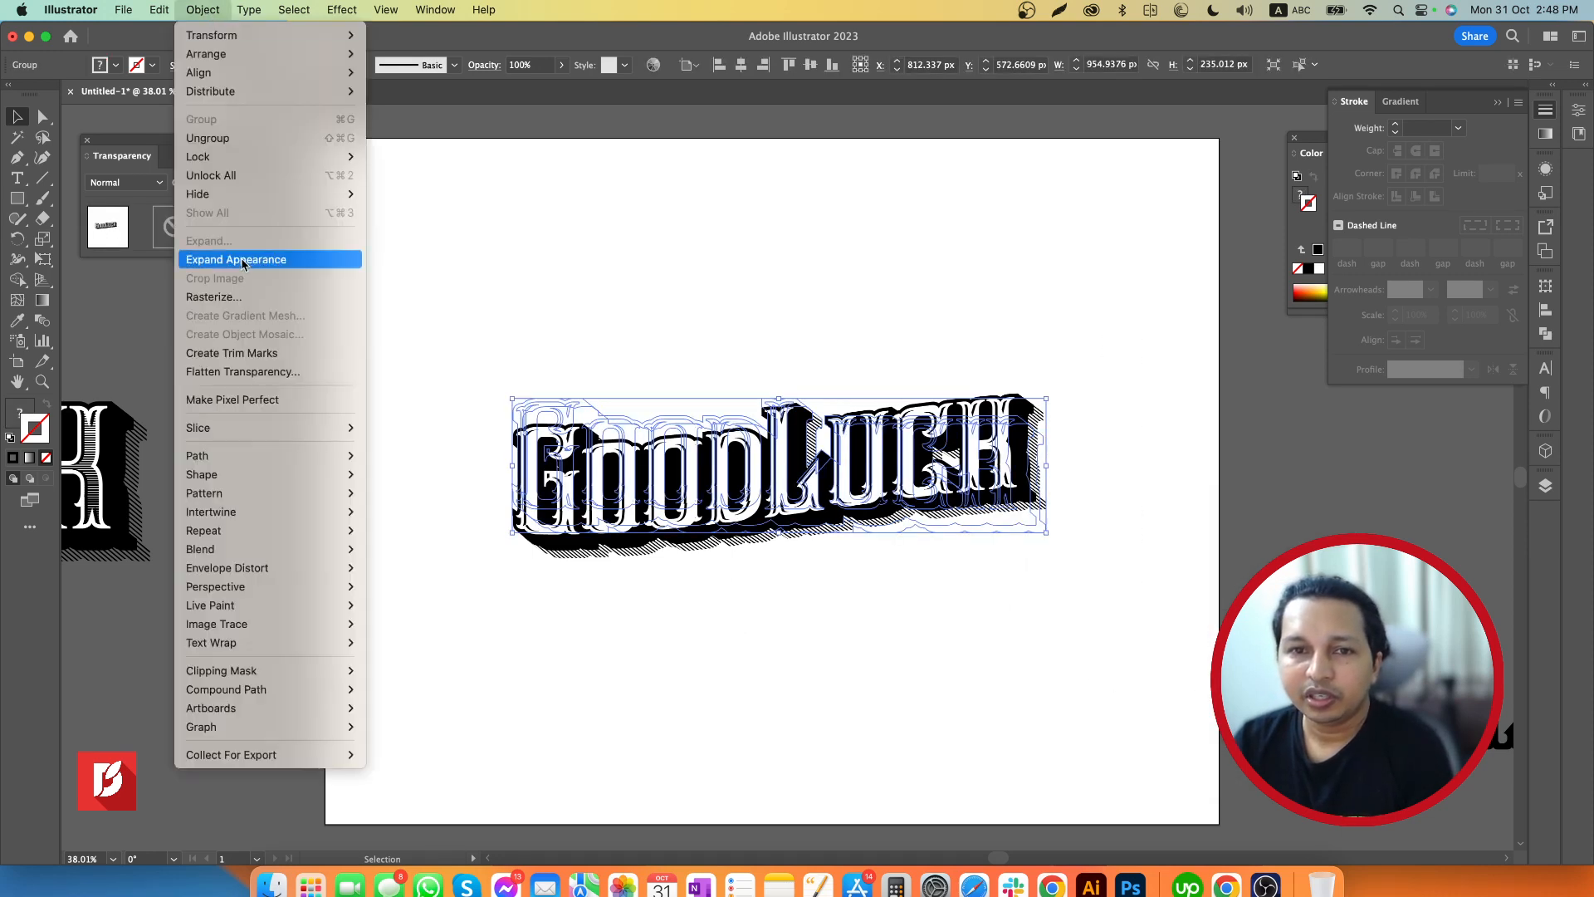
left_click(242, 261)
left_click(858, 607)
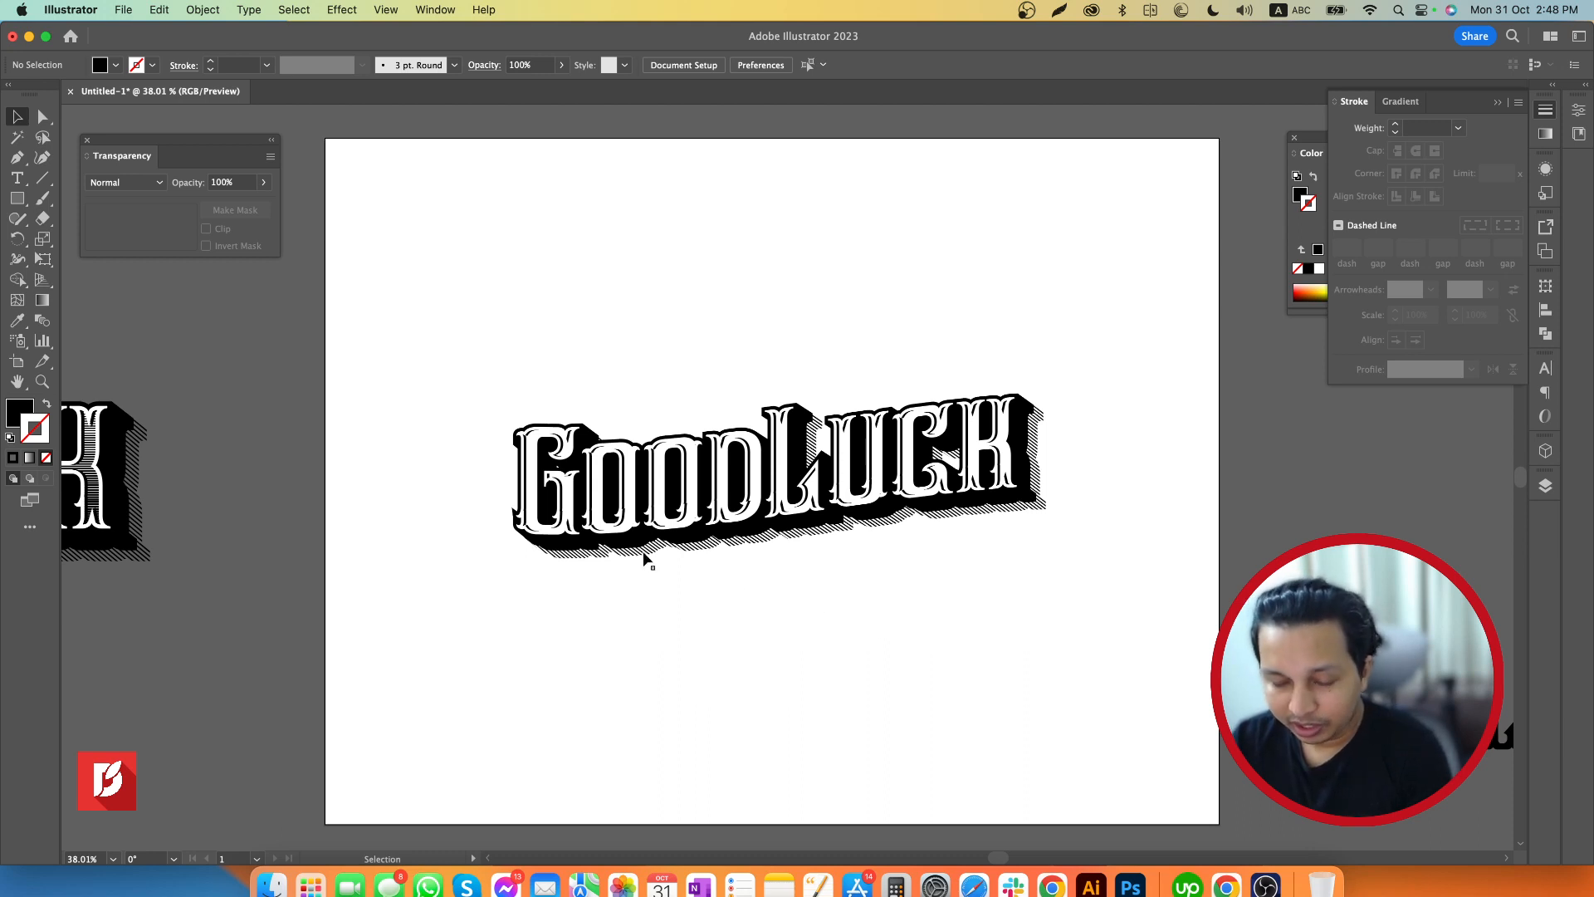
Undo the changes to the small lettering copy and delete it from the artboard
key("a")
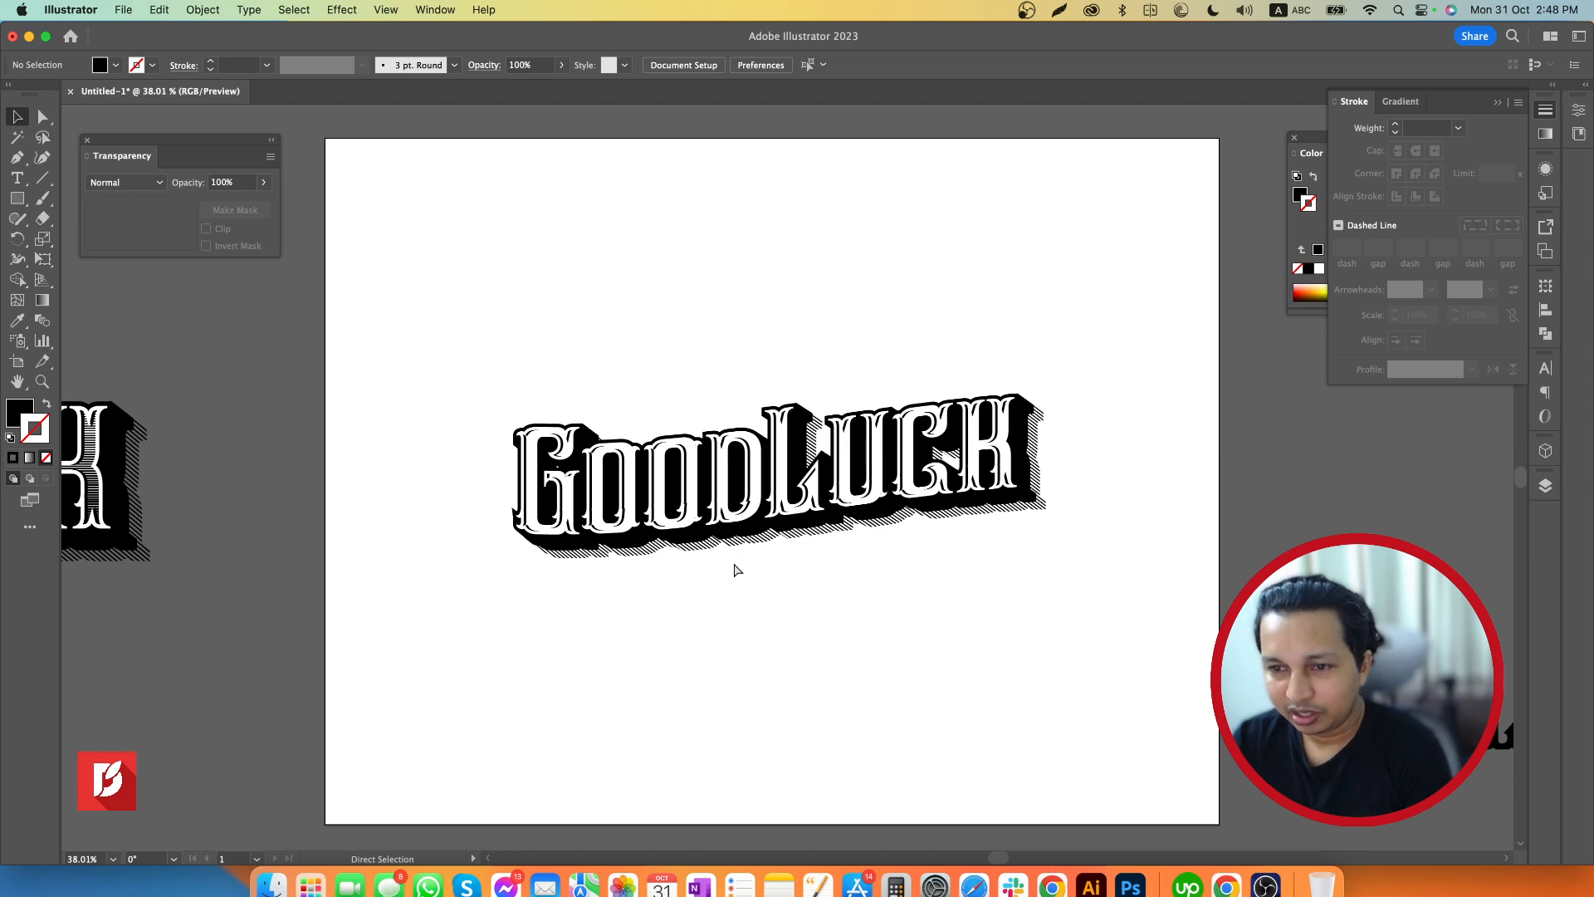
key("super+a")
key("v")
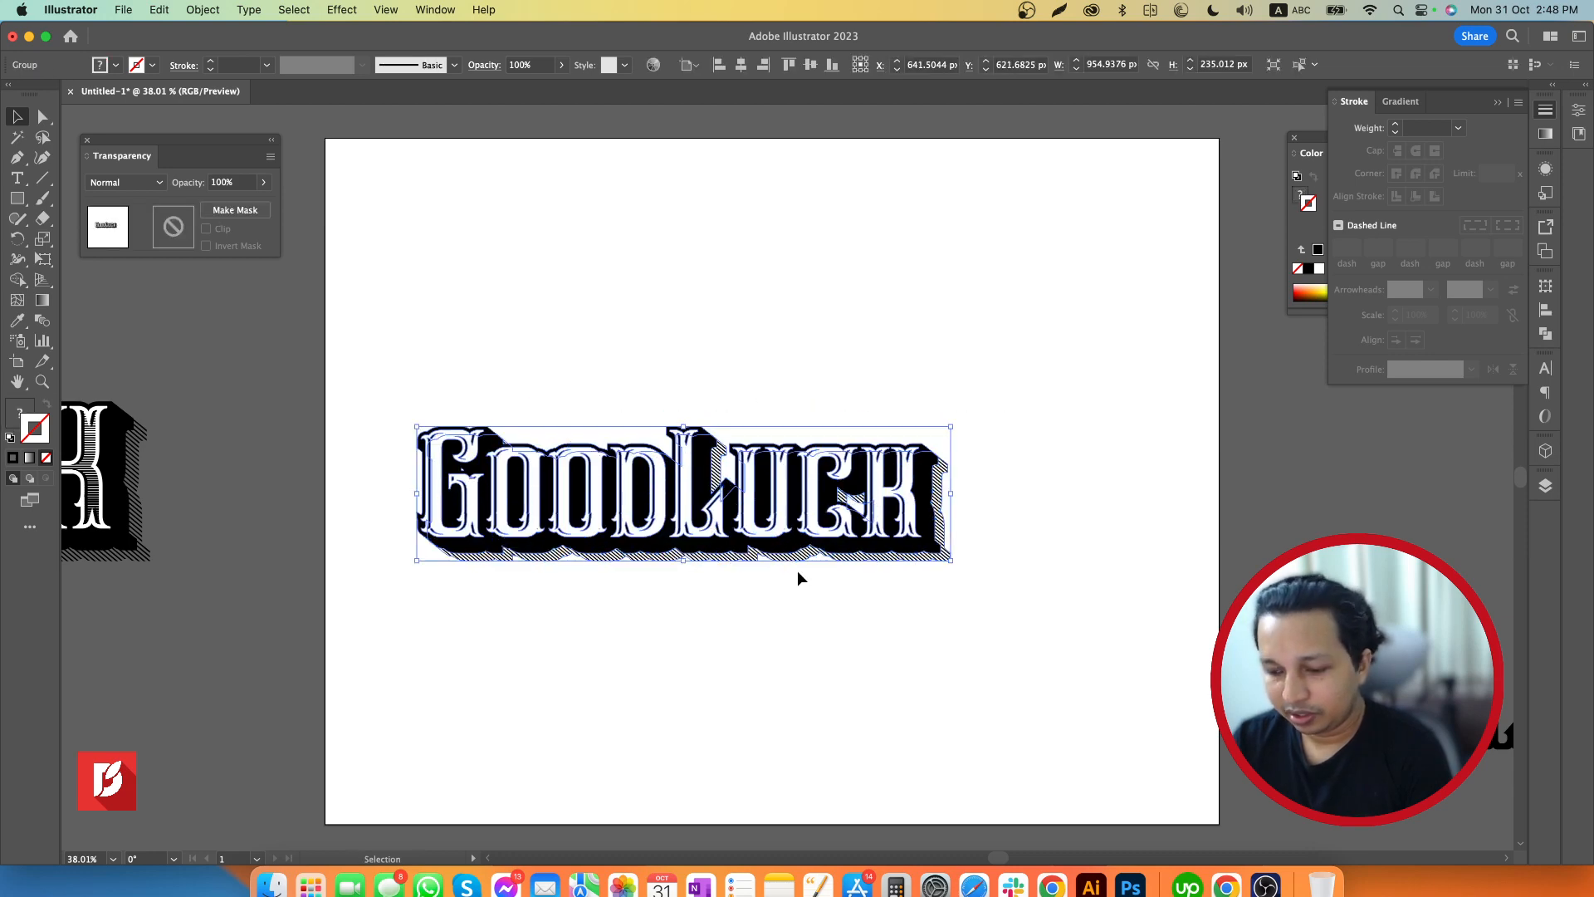
key("Delete")
Select the original GoodLuck lettering together with its clipped line shading and group everything
key("z")
left_click_drag(824, 566, 616, 562)
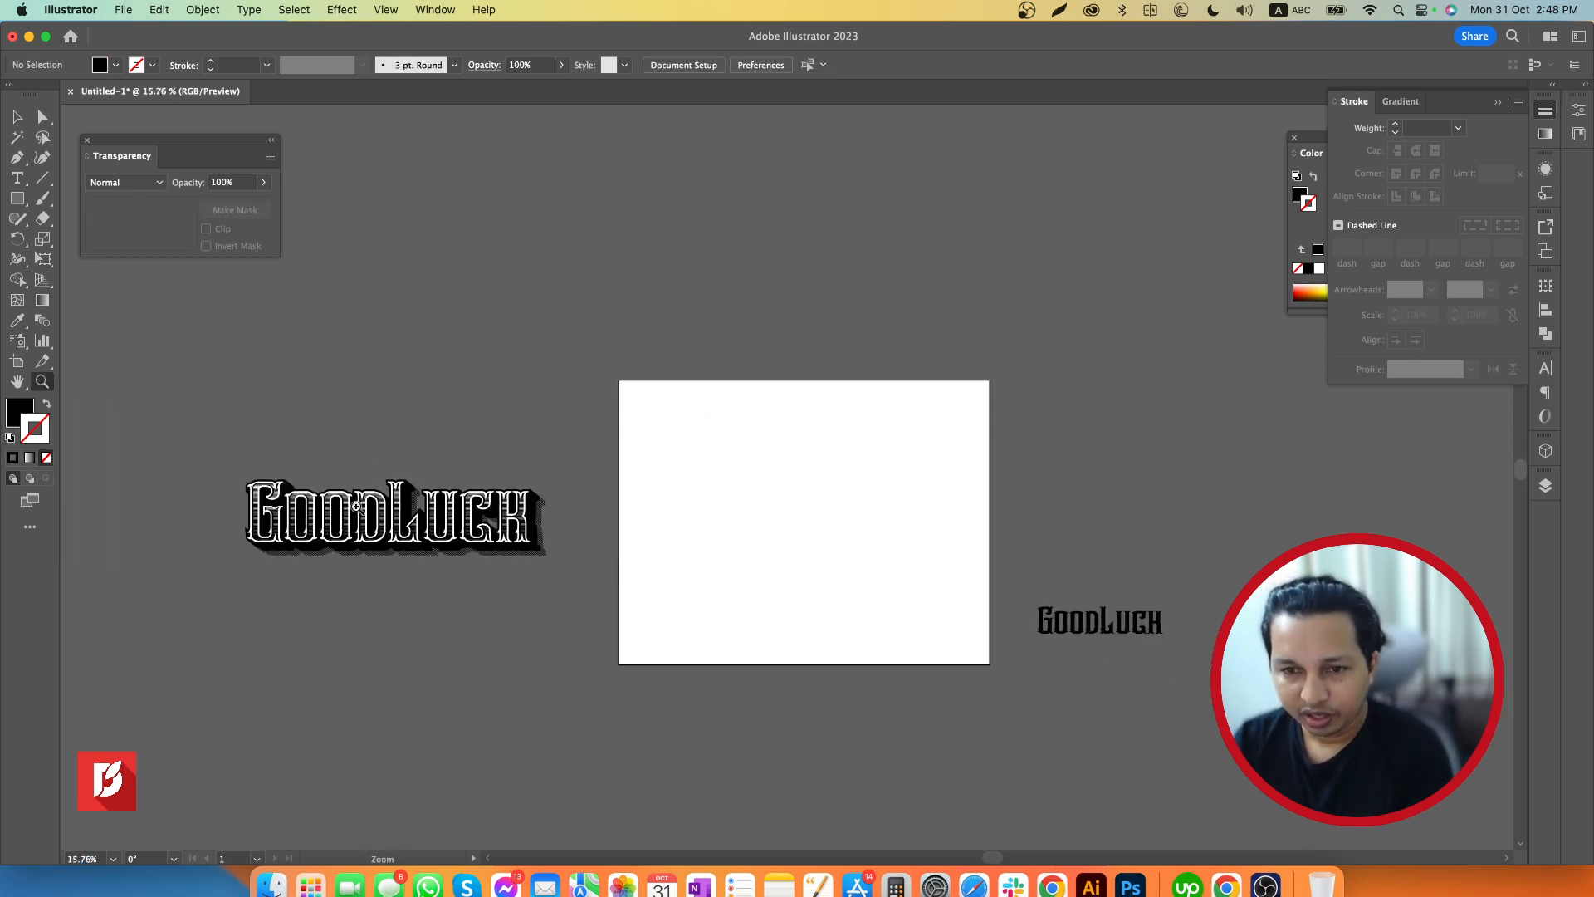
left_click_drag(356, 508, 581, 506)
key("v")
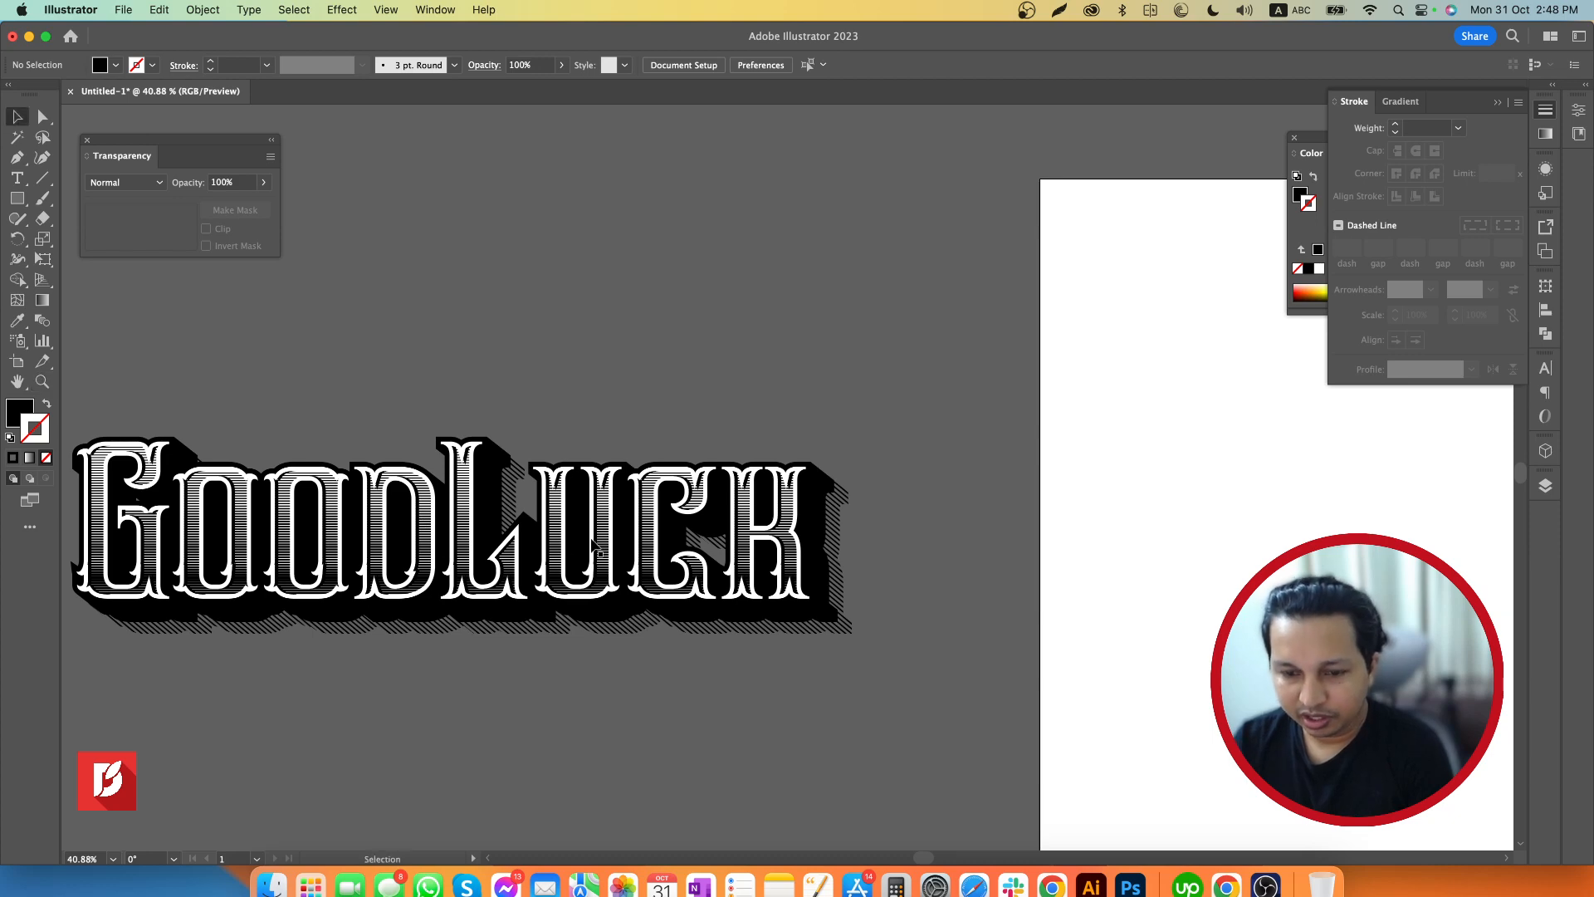
left_click(585, 548)
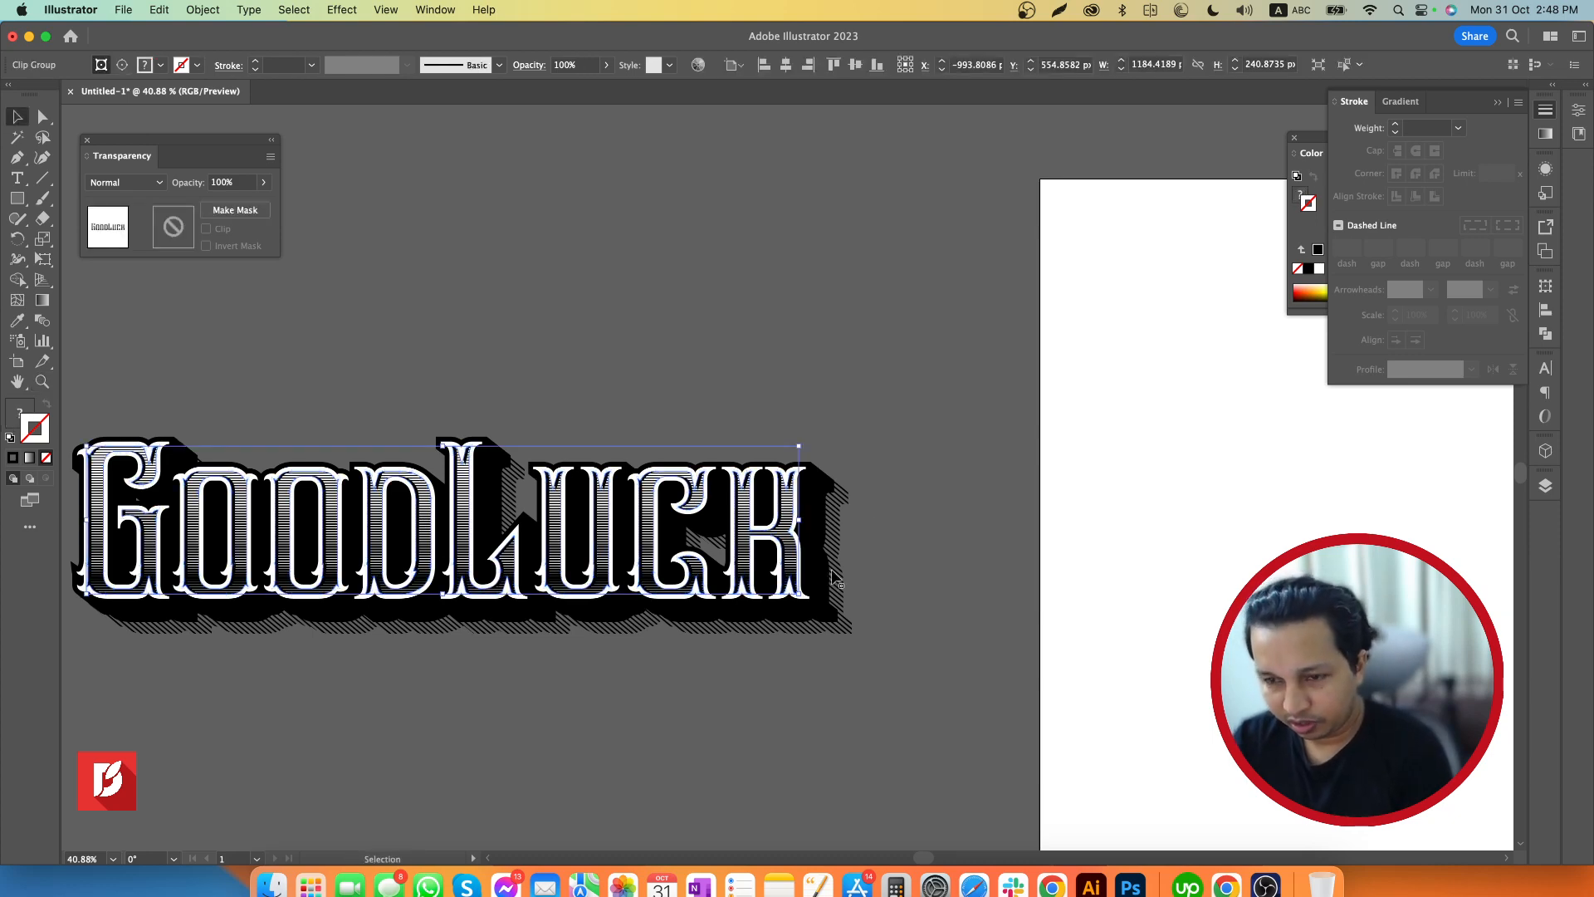
left_click(901, 436)
left_click_drag(896, 393, 101, 730)
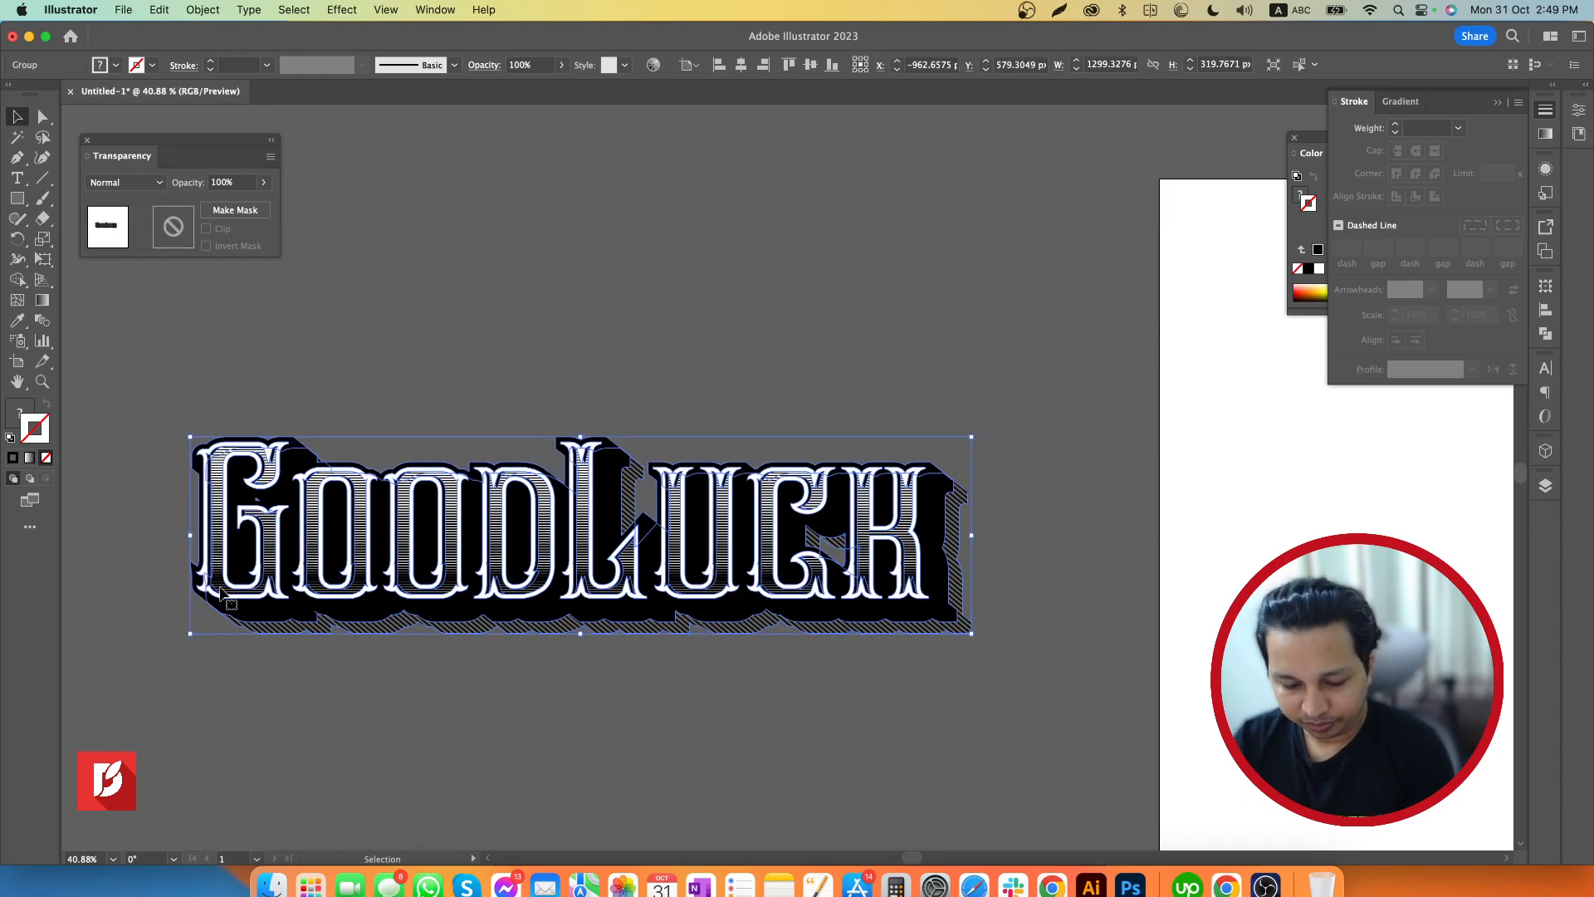
Duplicate the complete lettering group onto the artboard and move the copy near its centre
left_click_drag(235, 587, 278, 578)
left_click_drag(385, 599, 338, 545)
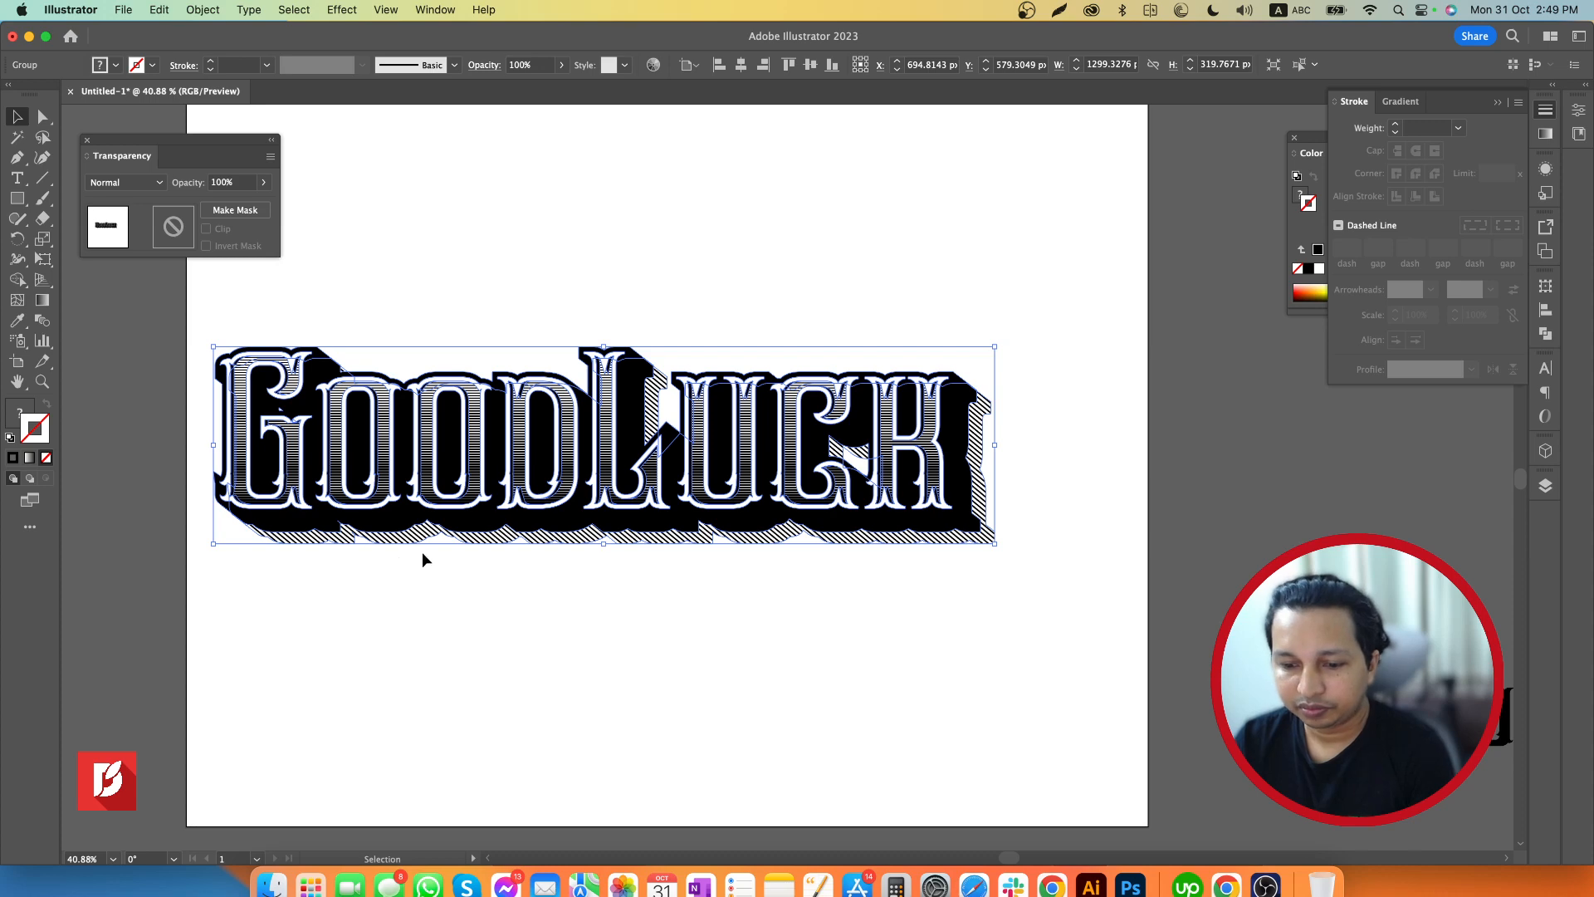
left_click_drag(436, 501, 508, 490)
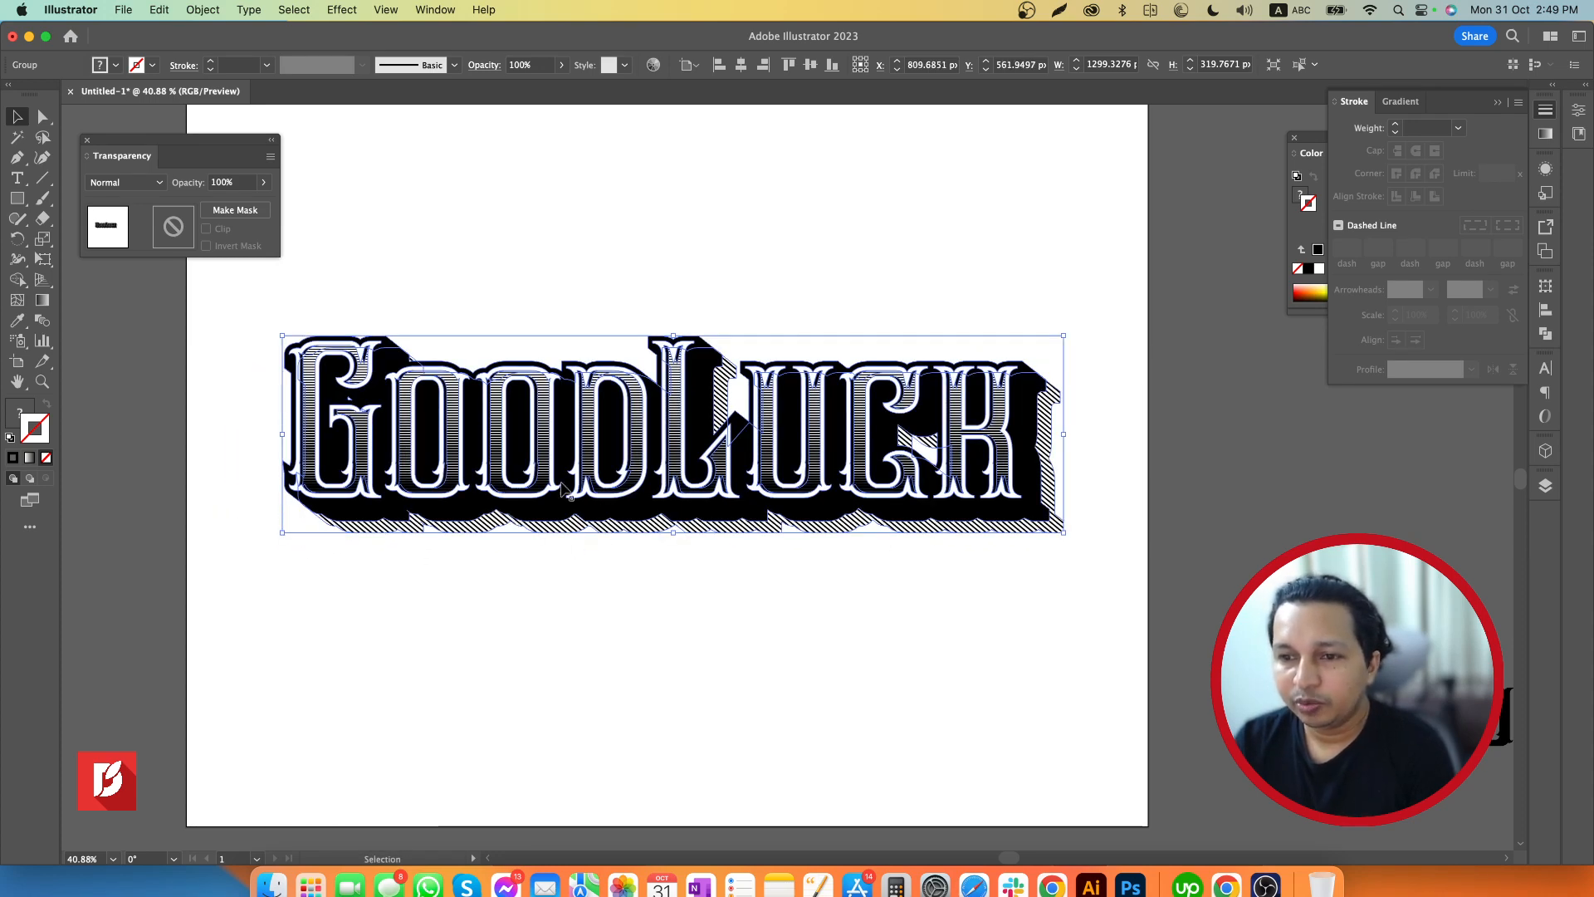
Apply a horizontal Flag warp with a slight positive bend to the new lettering copy and deselect it
left_click(342, 10)
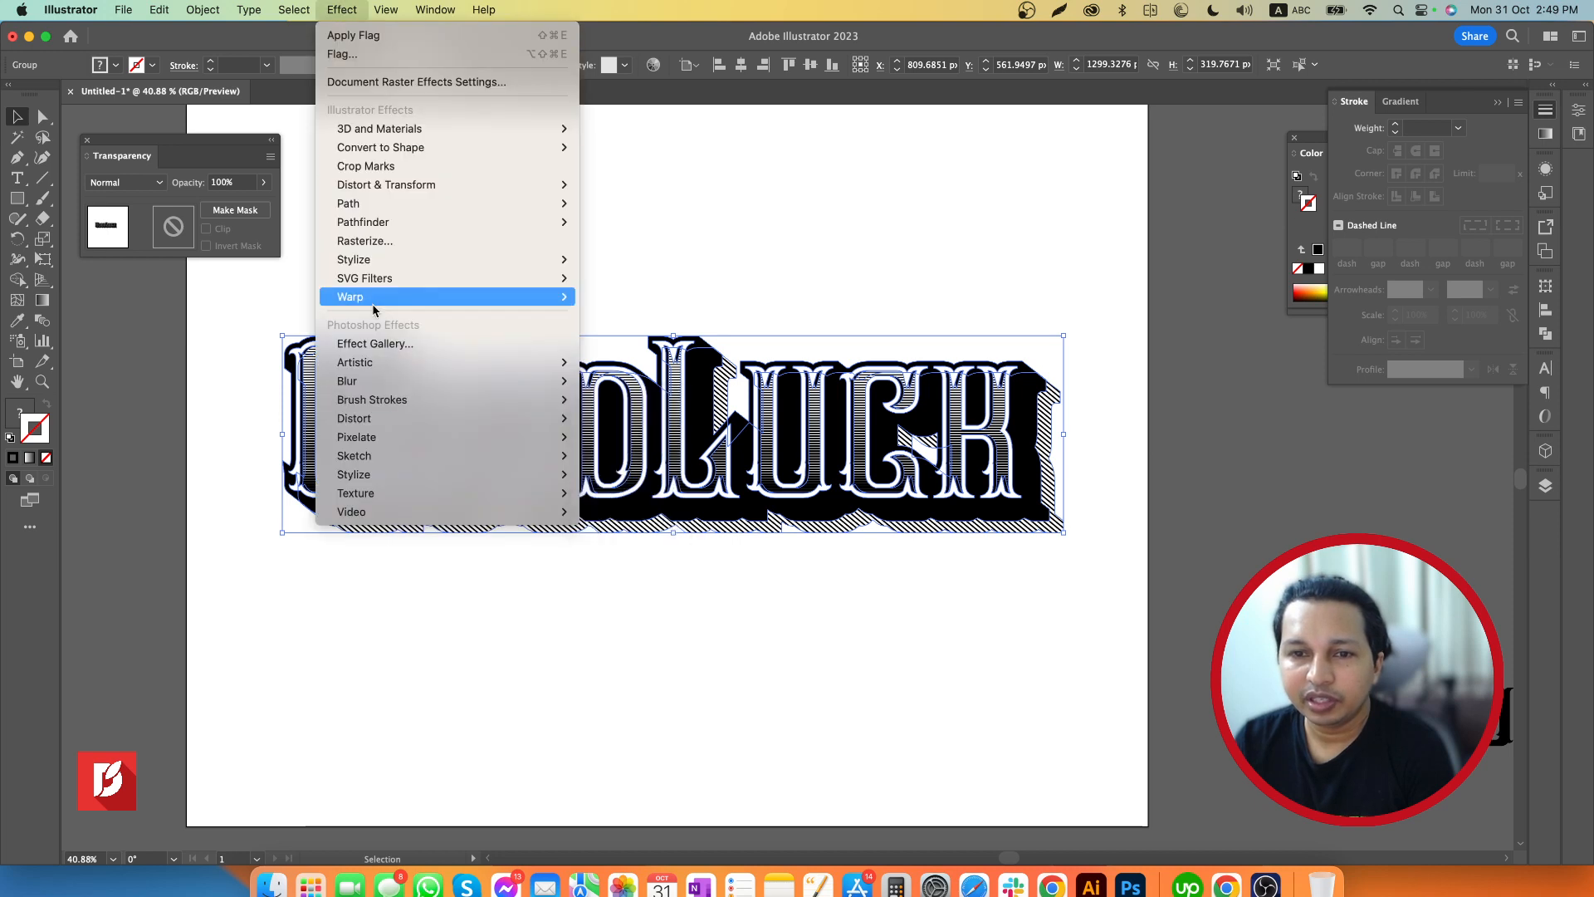
mouse_move(539, 297)
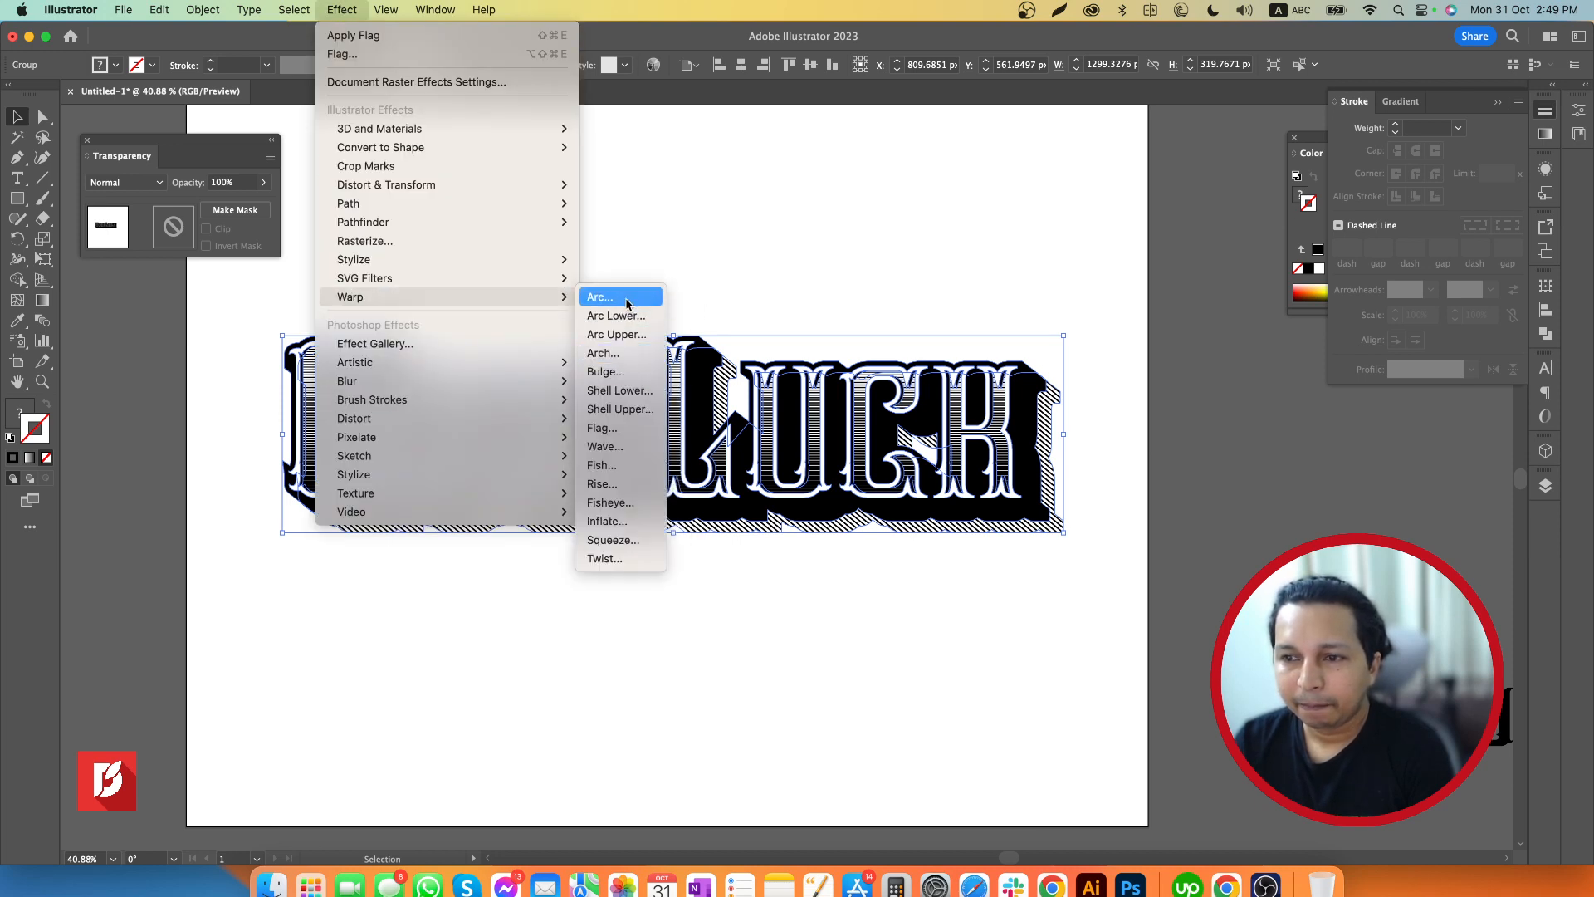
left_click(619, 429)
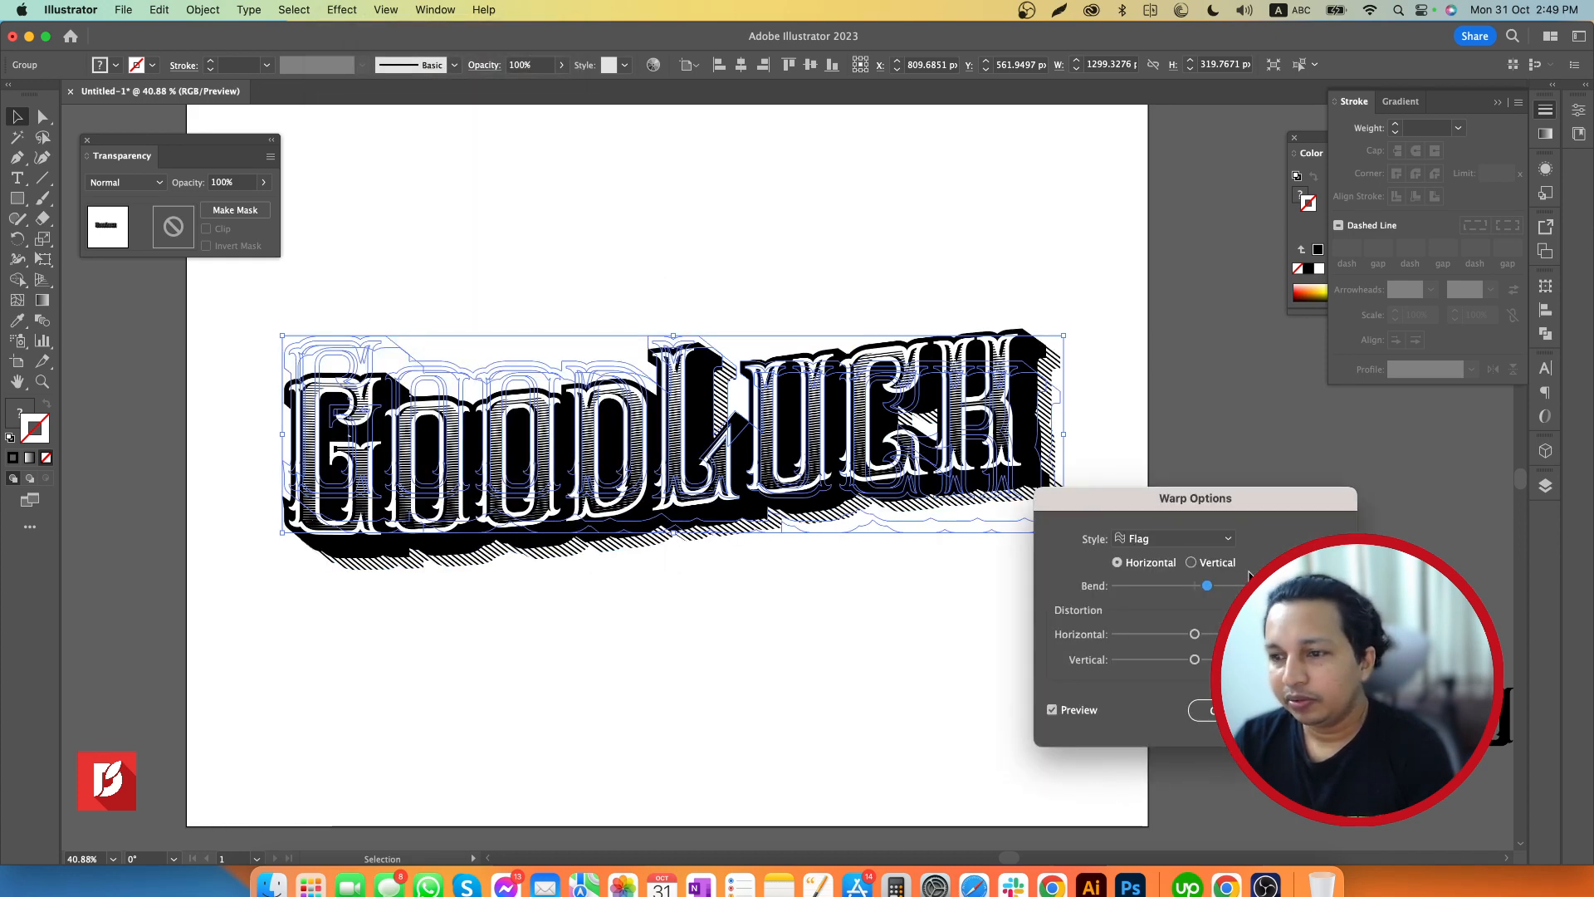
left_click_drag(1208, 587, 1195, 634)
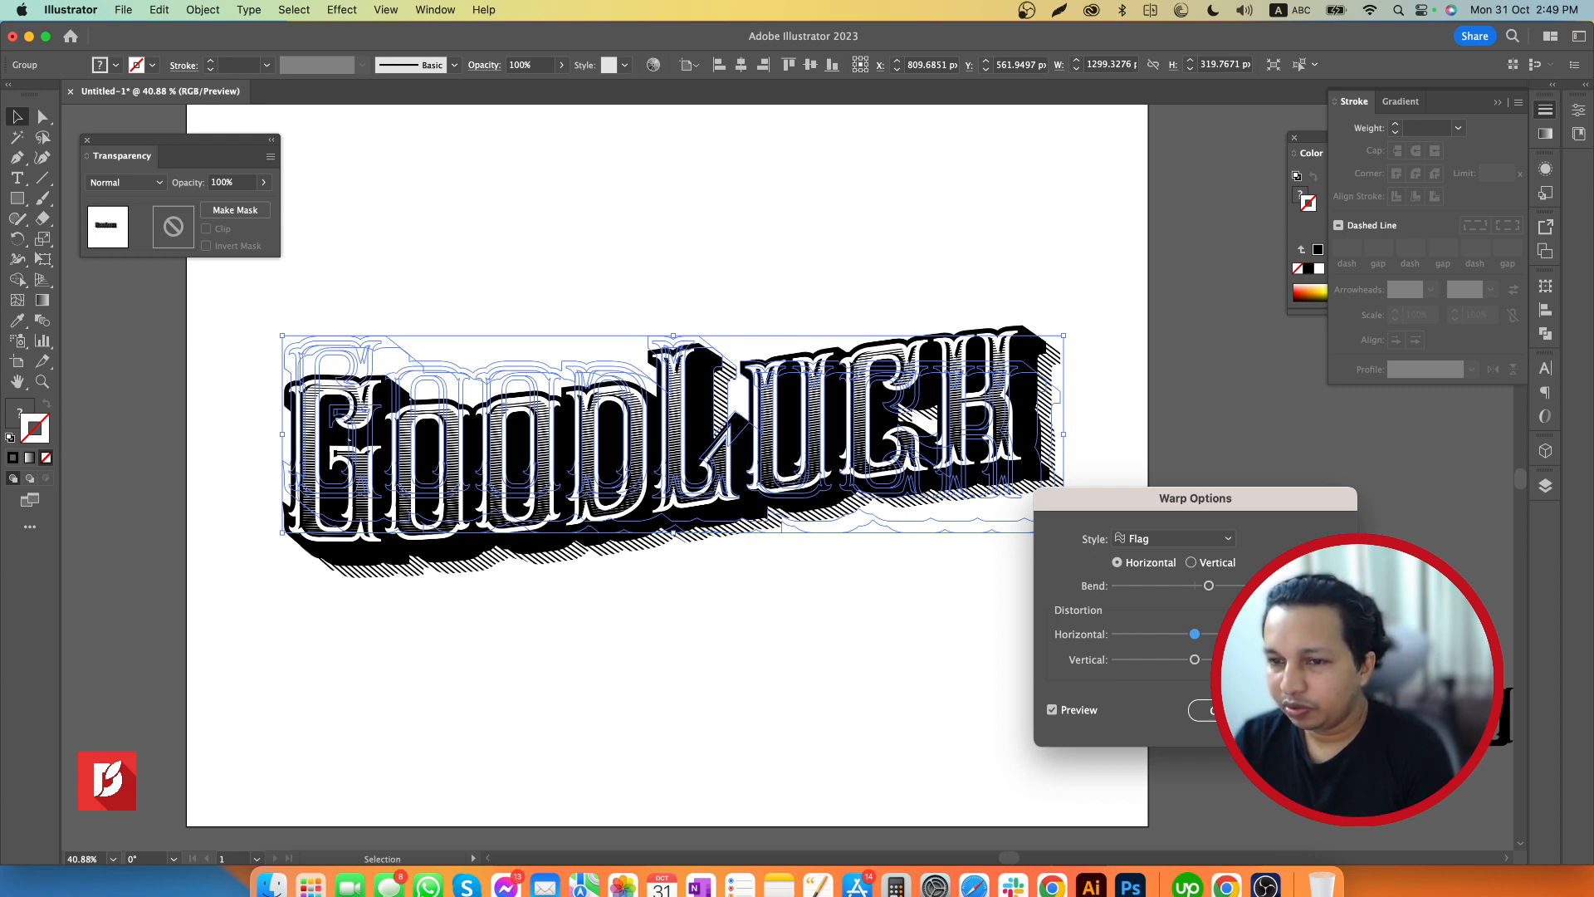
left_click(1206, 711)
left_click(970, 648)
Delete the original unwarped lettering and the spare live text outside the artboard, keeping the warped copy
left_click_drag(914, 628, 1002, 656)
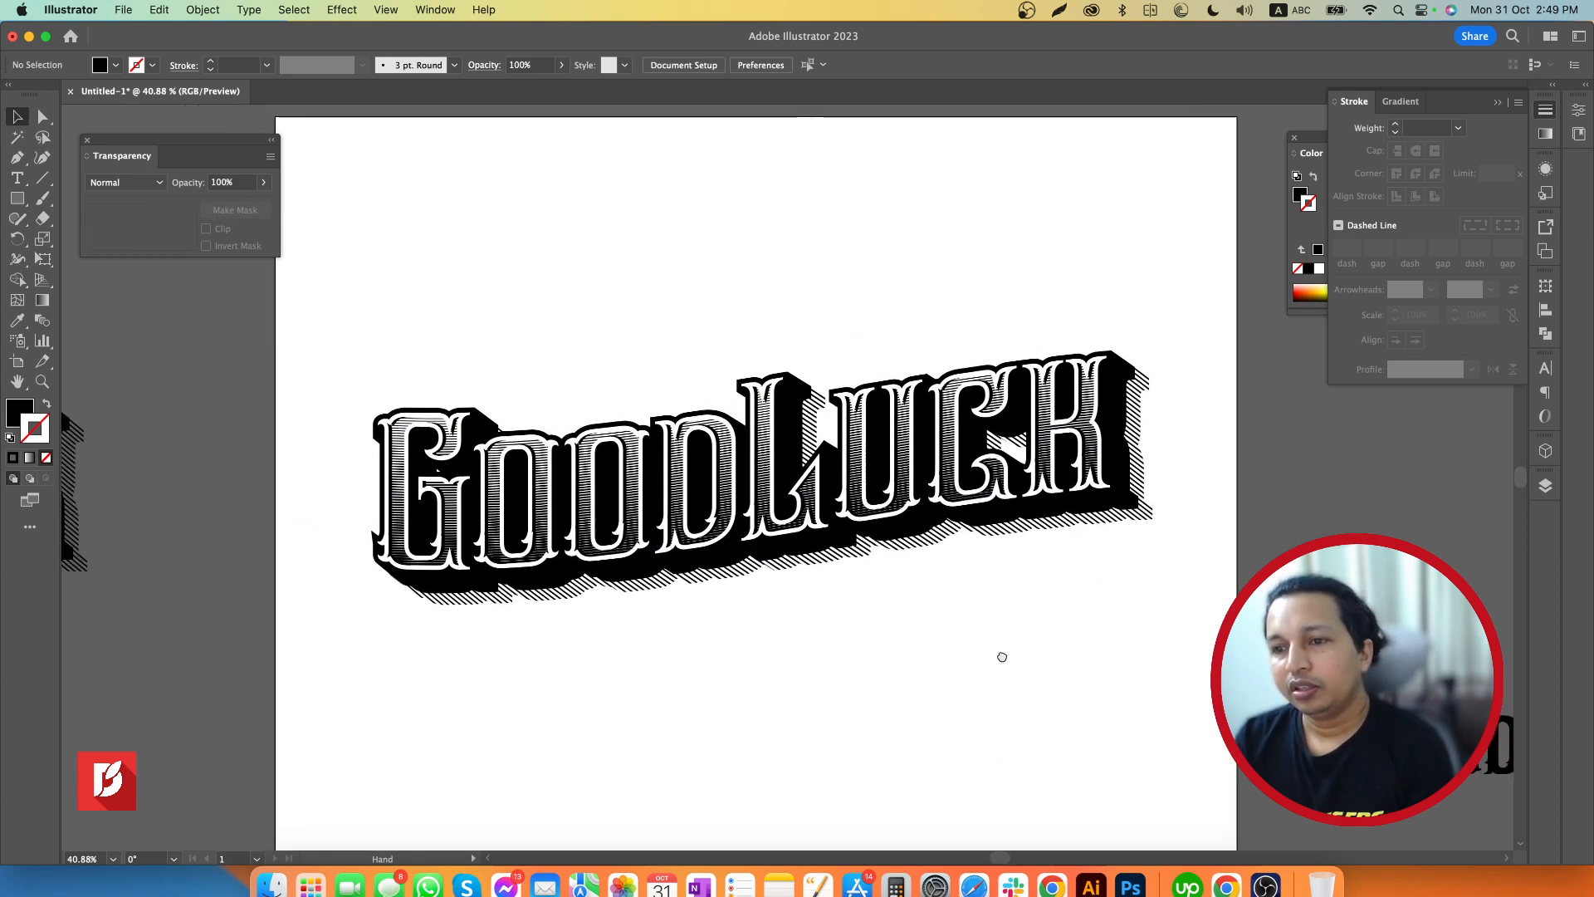
key("z")
left_click_drag(1098, 636, 912, 644)
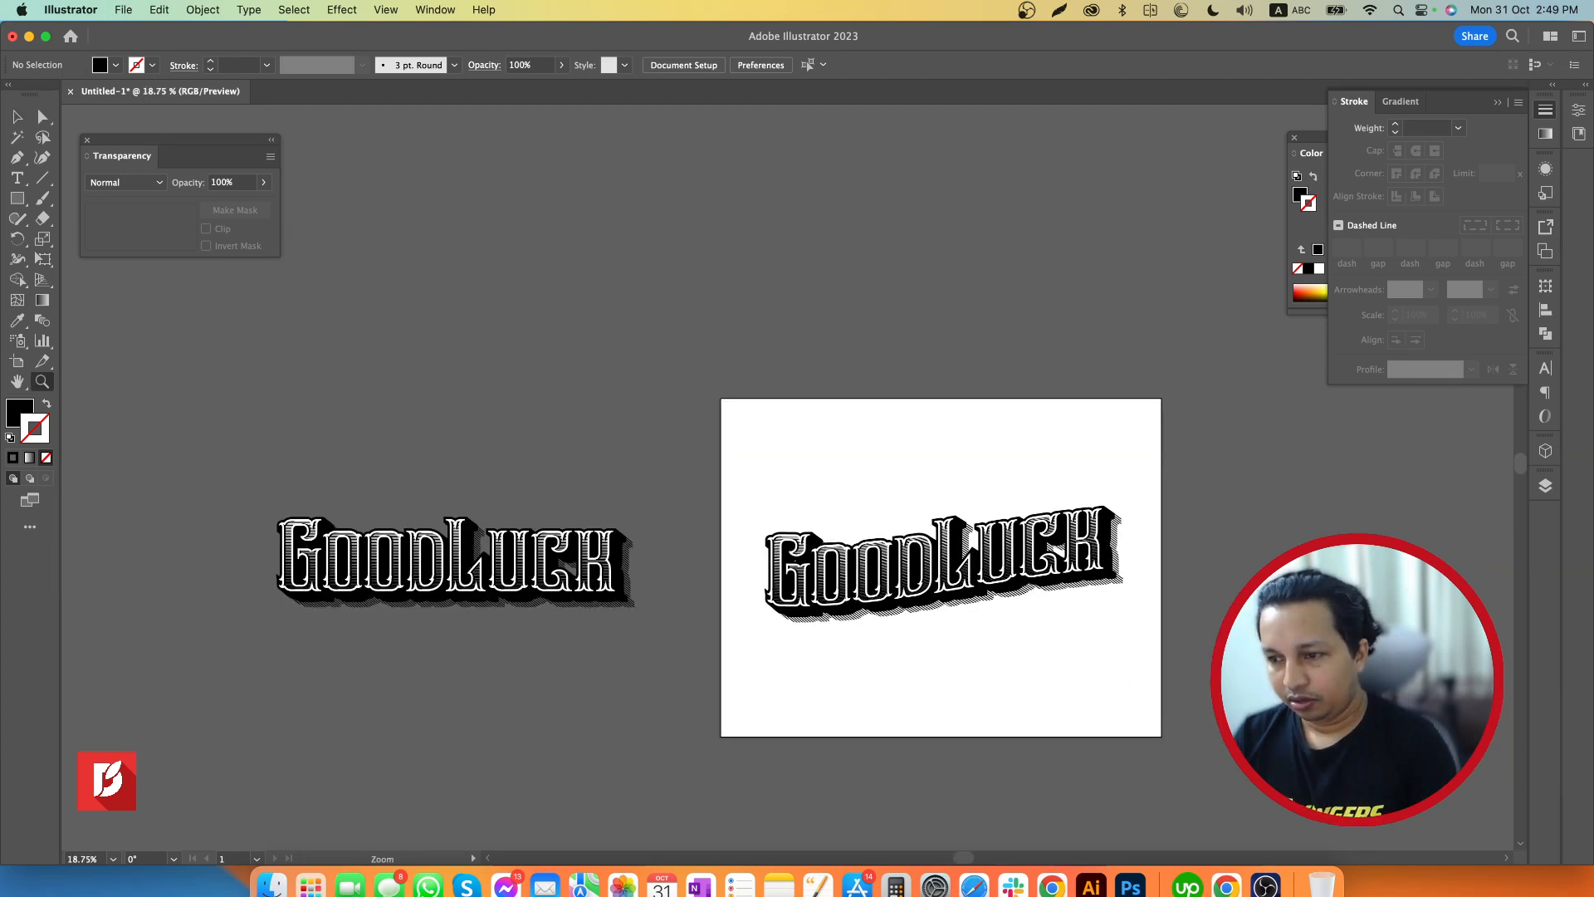
left_click_drag(1368, 615, 1336, 616)
key("v")
left_click(619, 566)
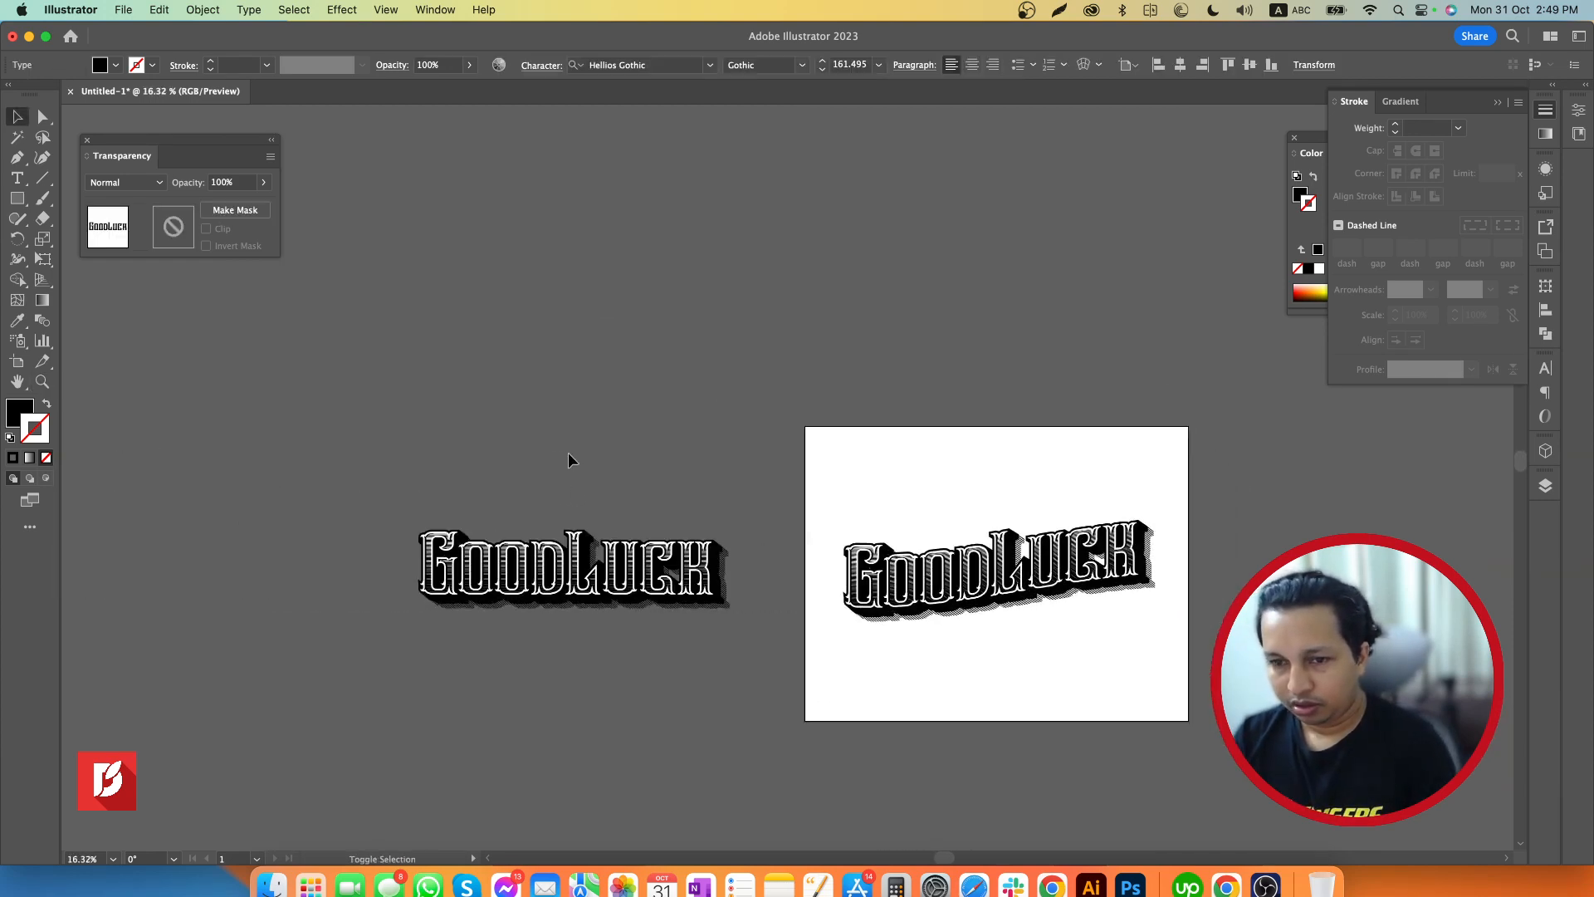
left_click_drag(568, 460, 477, 640)
key("Delete")
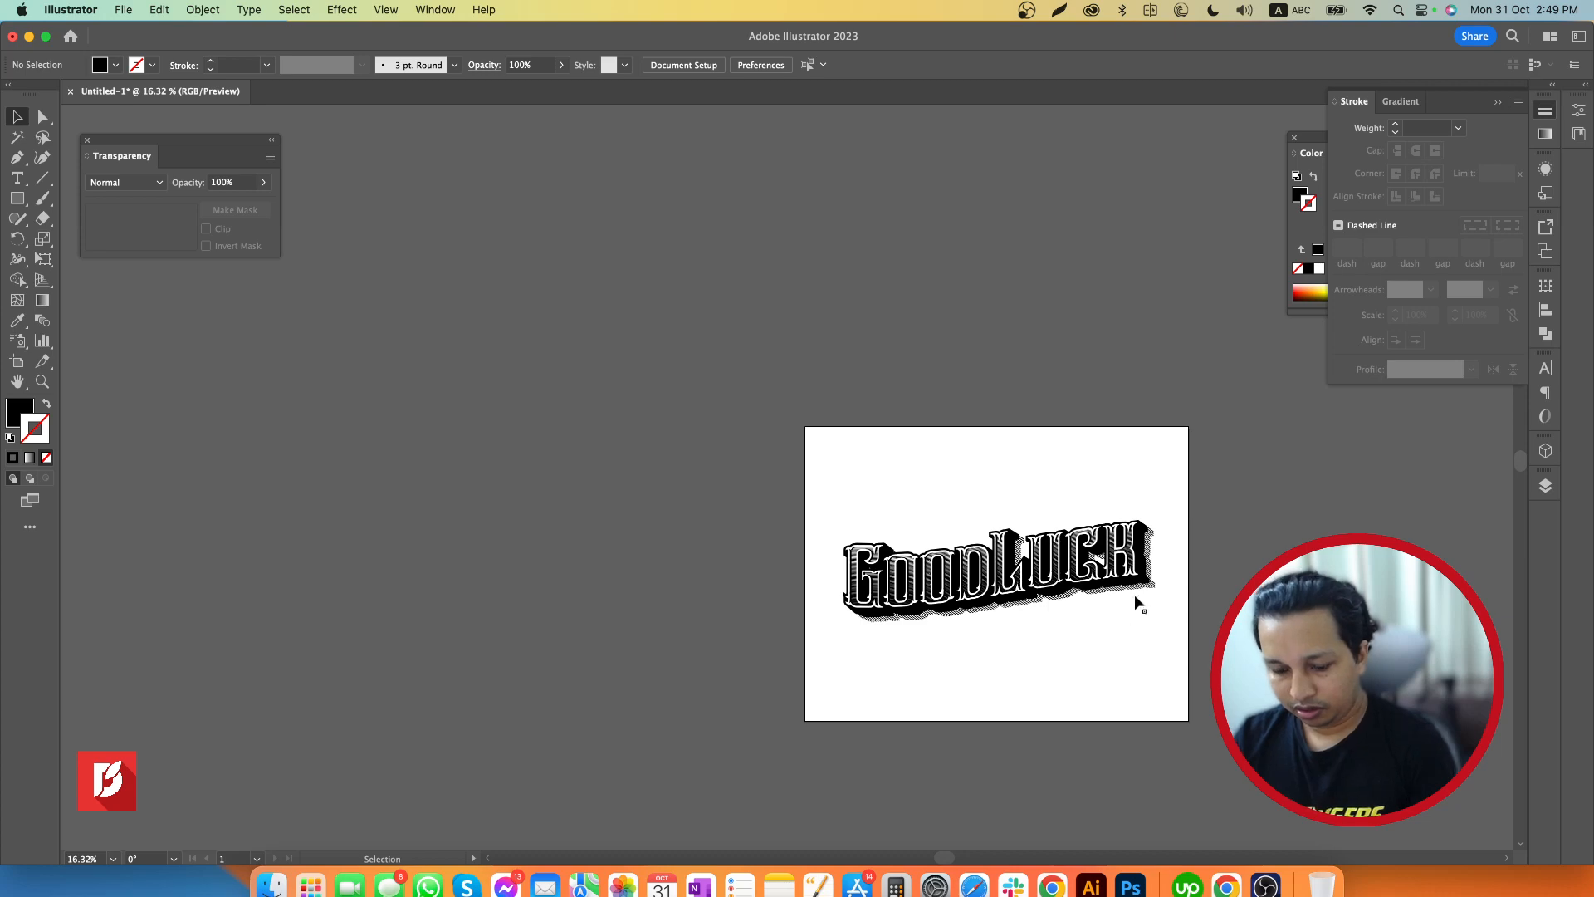
Examine the warped lettering close up on the artboard, including its line shading and diagonal shadow, with nothing selected
key("z")
left_click_drag(1111, 556, 1352, 593)
key("space")
left_click_drag(1184, 702, 1150, 563)
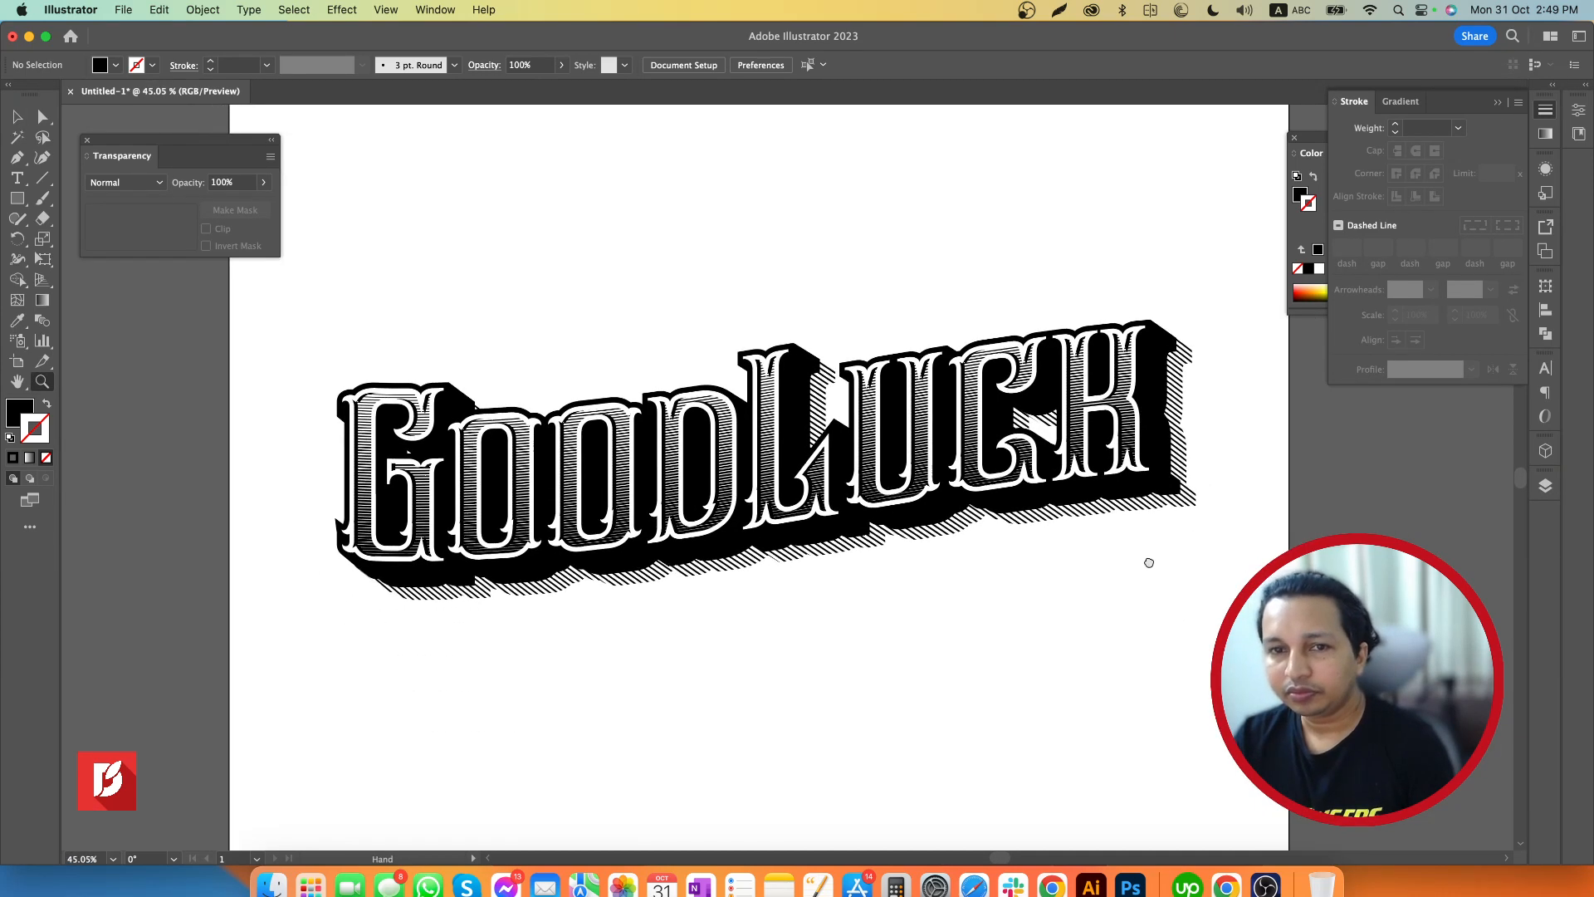
key("super+a")
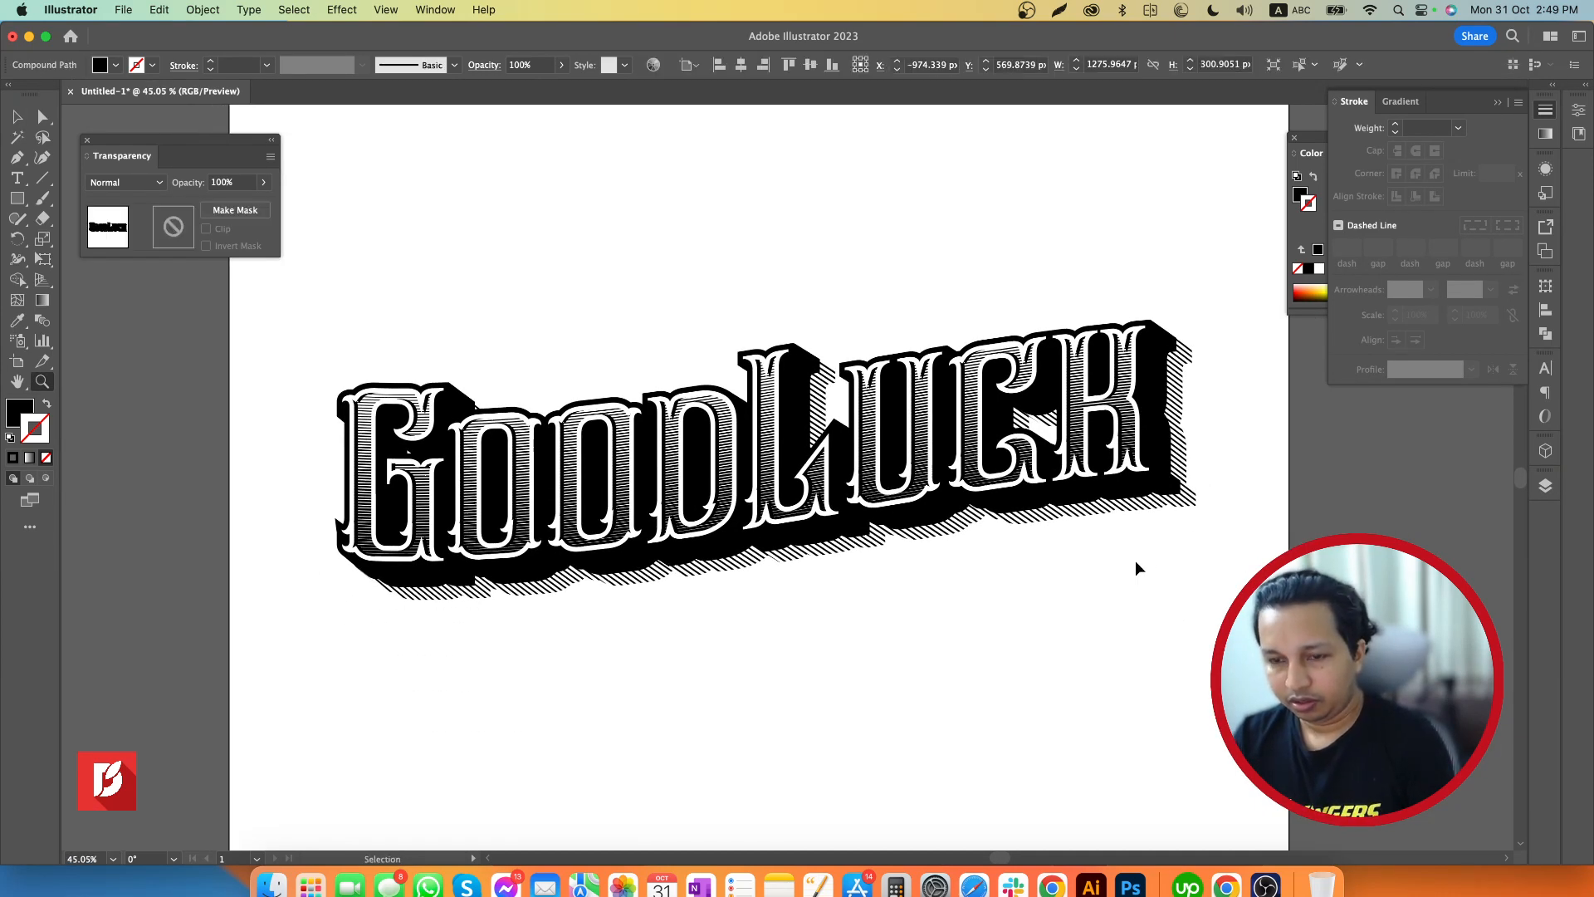
left_click(1119, 596)
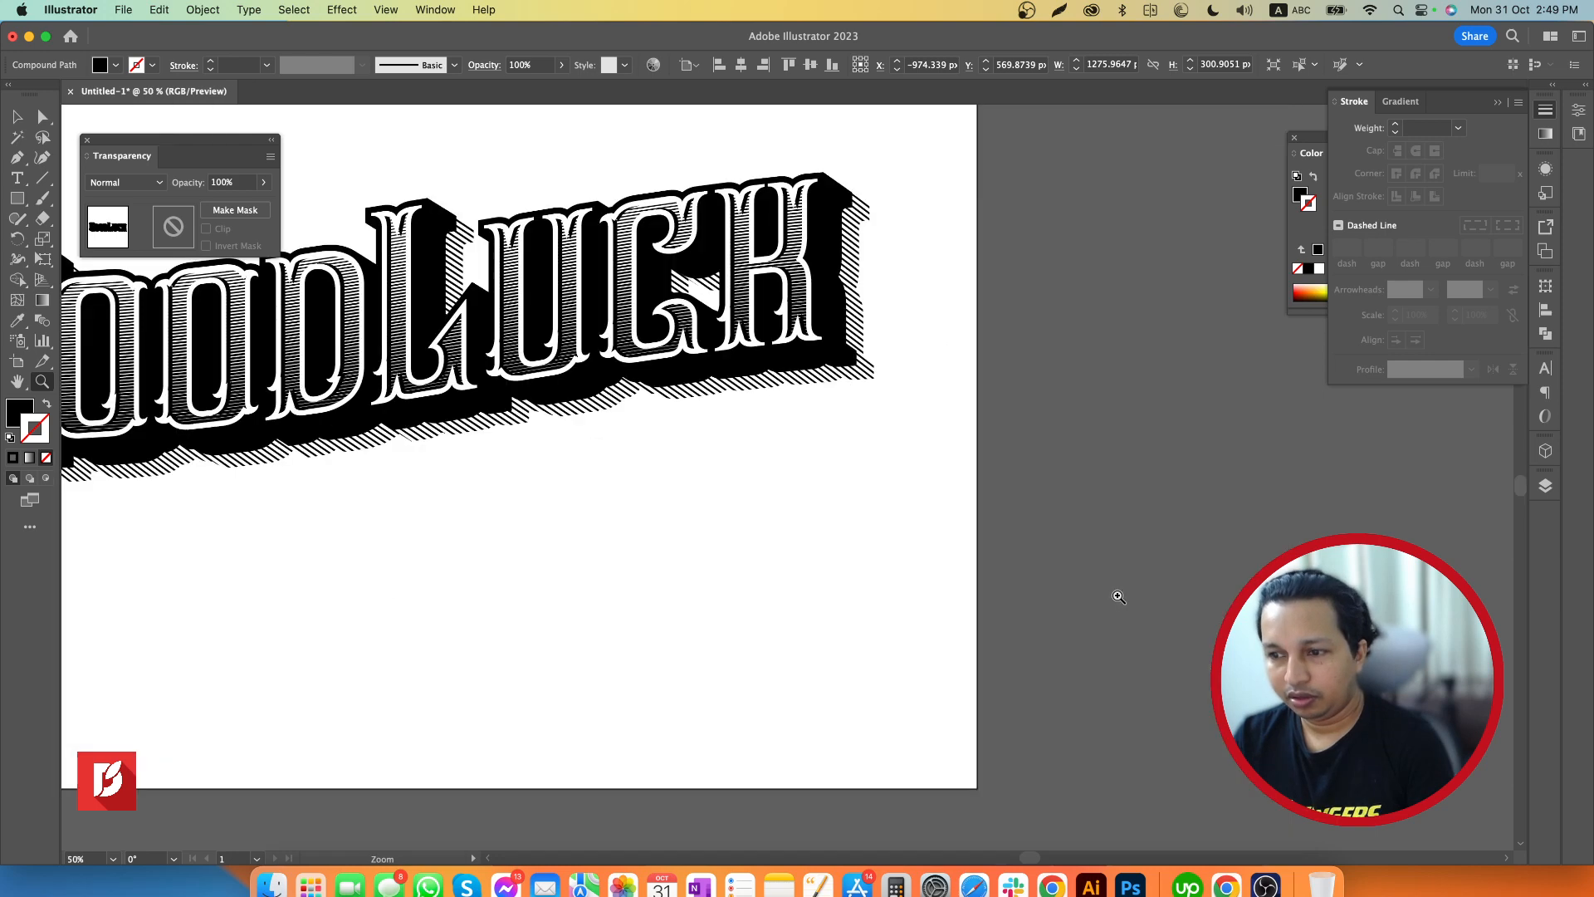
key("space")
left_click_drag(808, 492, 1174, 602)
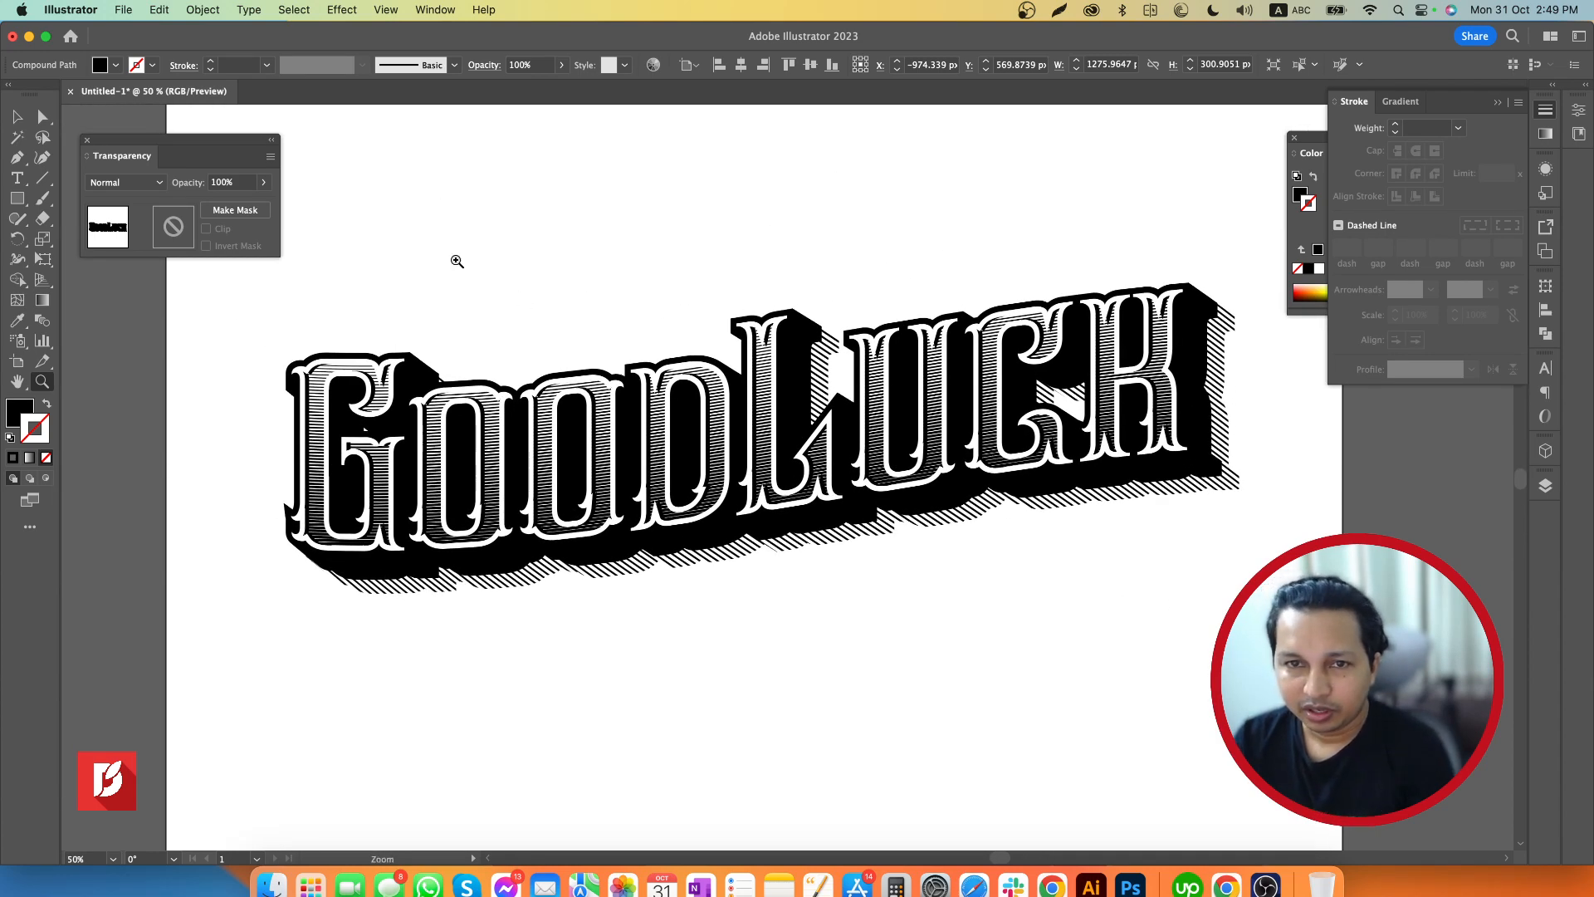
key("v")
left_click(483, 244)
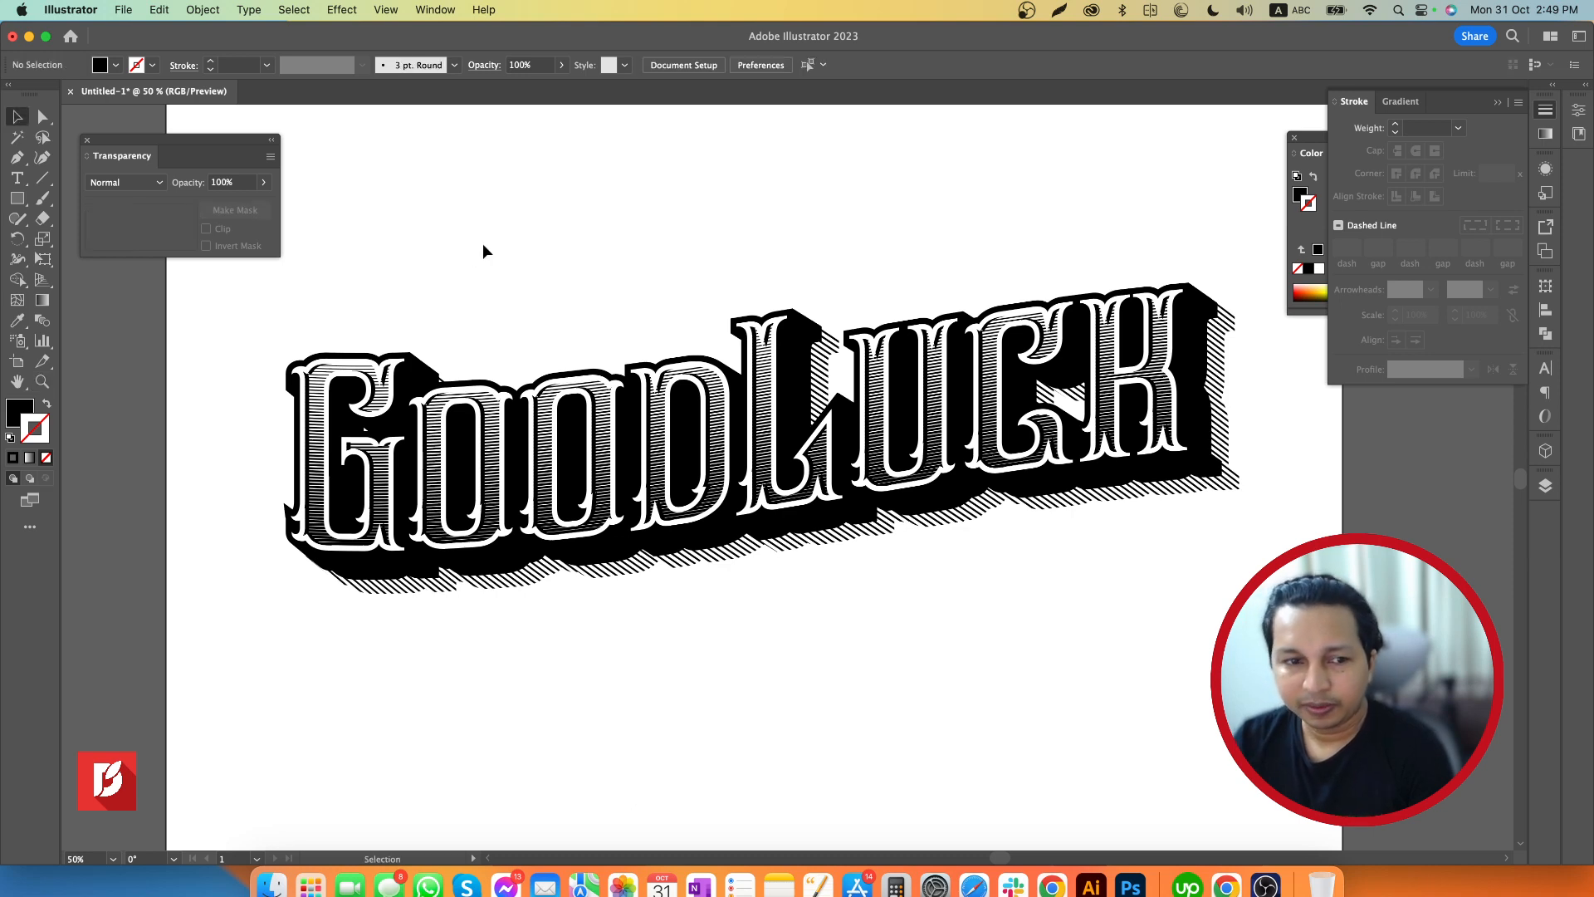